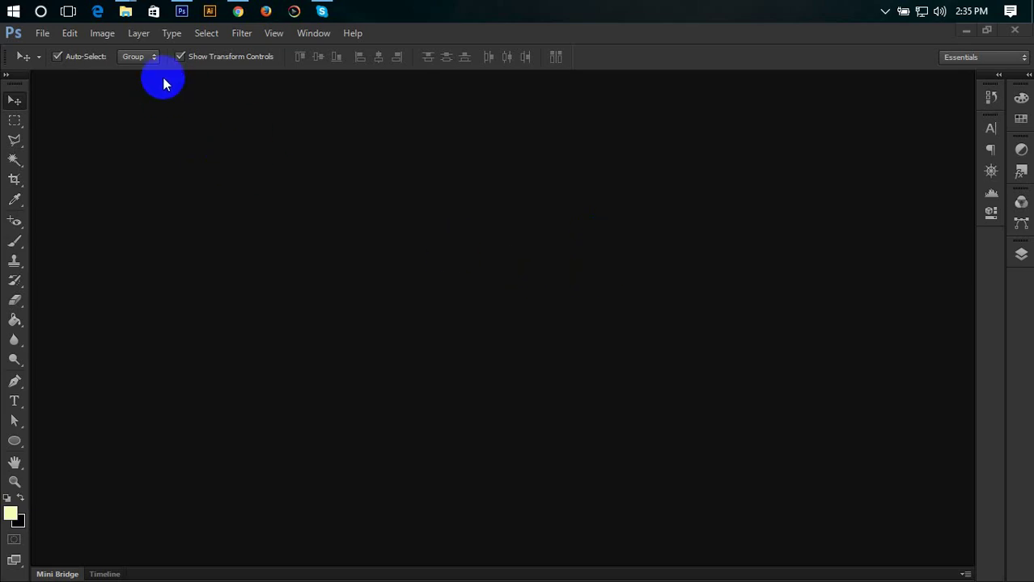
- Begin a new 2480×3508 px, 300 ppi document named 'Flyer Design'
click(41, 36)
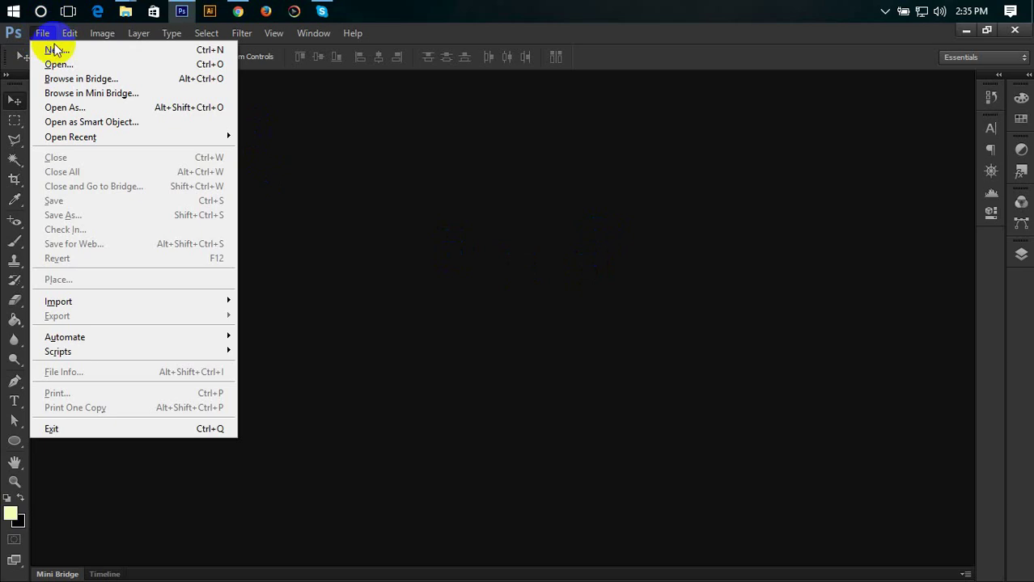
click(49, 46)
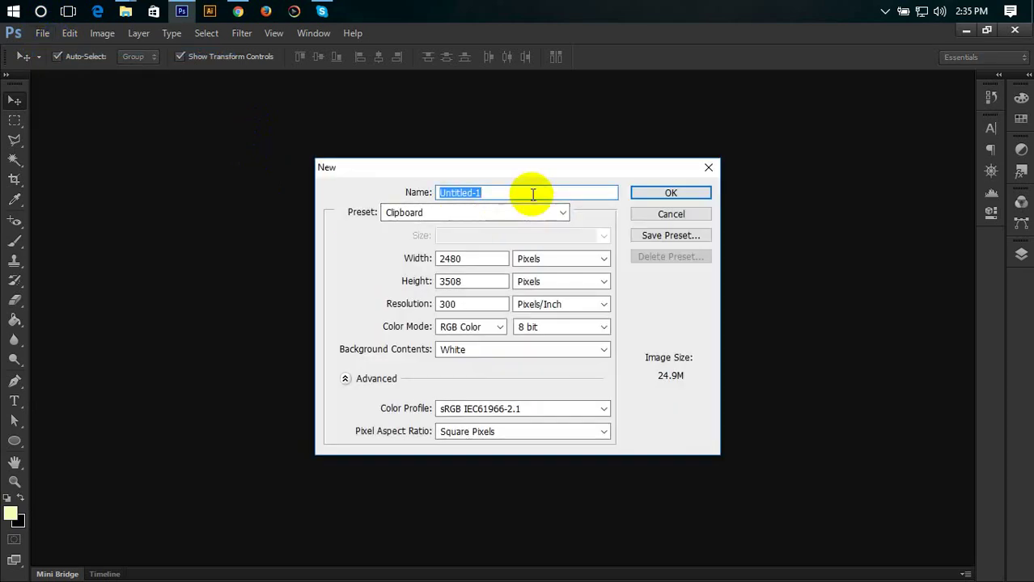
drag(518, 174, 535, 196)
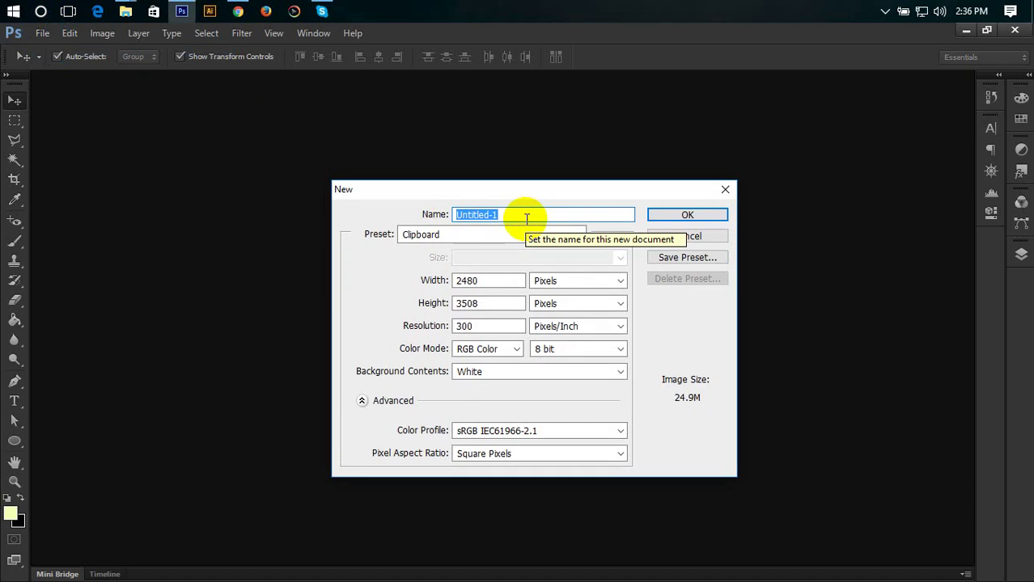
text(P)
key(BackSpace)
text(Fl)
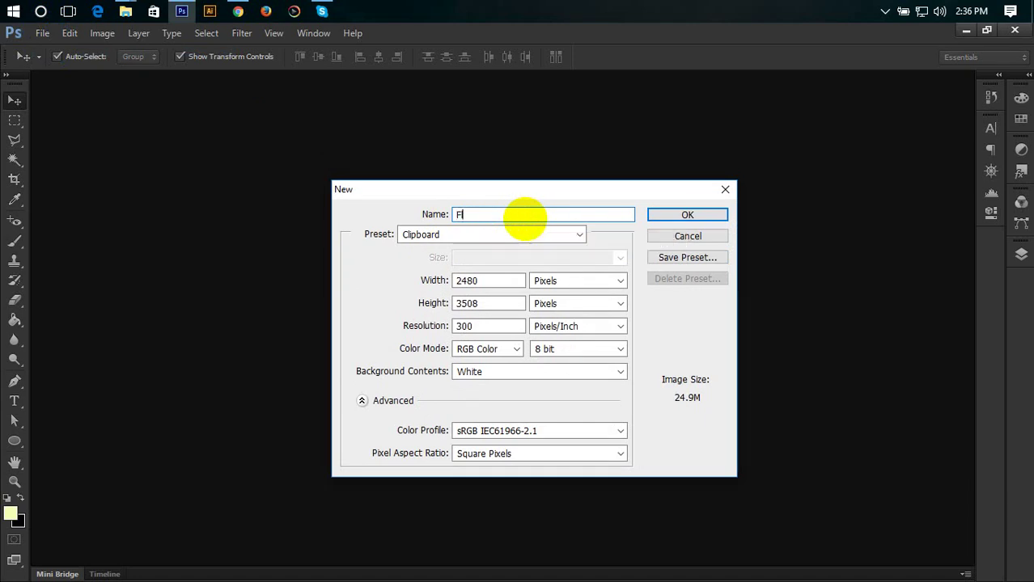
text(yer )
text(Des)
text(ign)
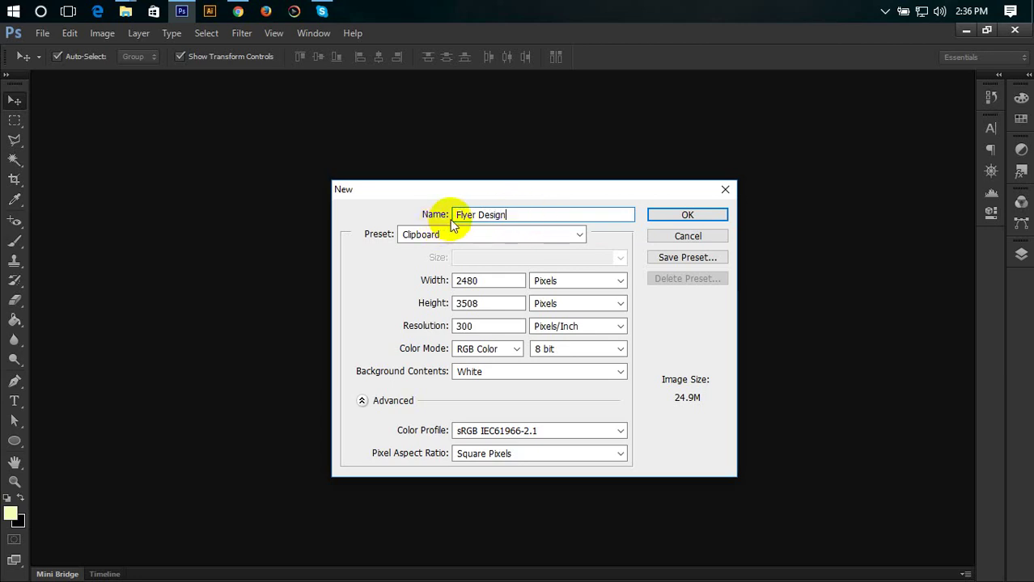
- Choose the International Paper preset at A4 size with CMYK Color mode
click(579, 235)
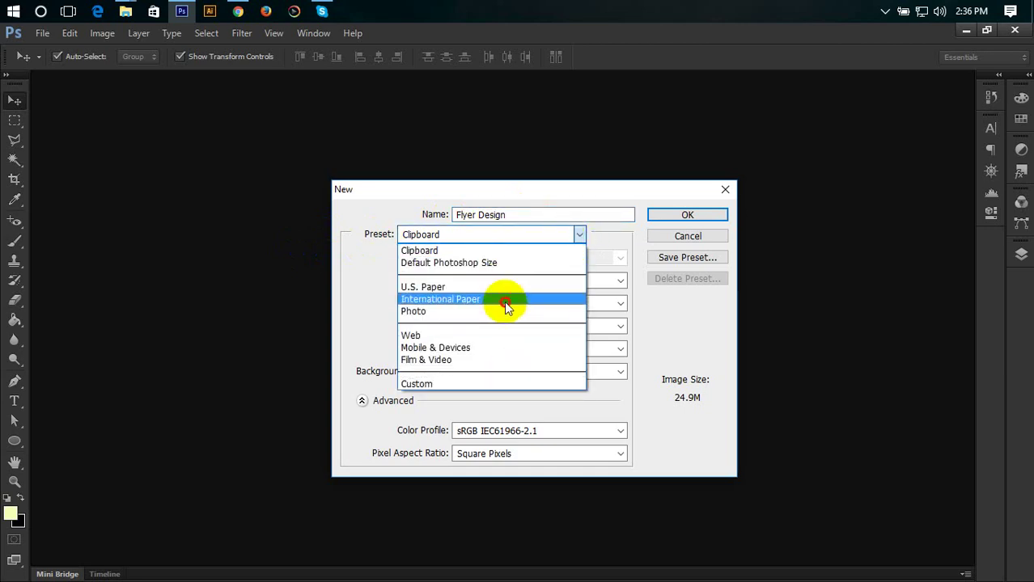
click(503, 300)
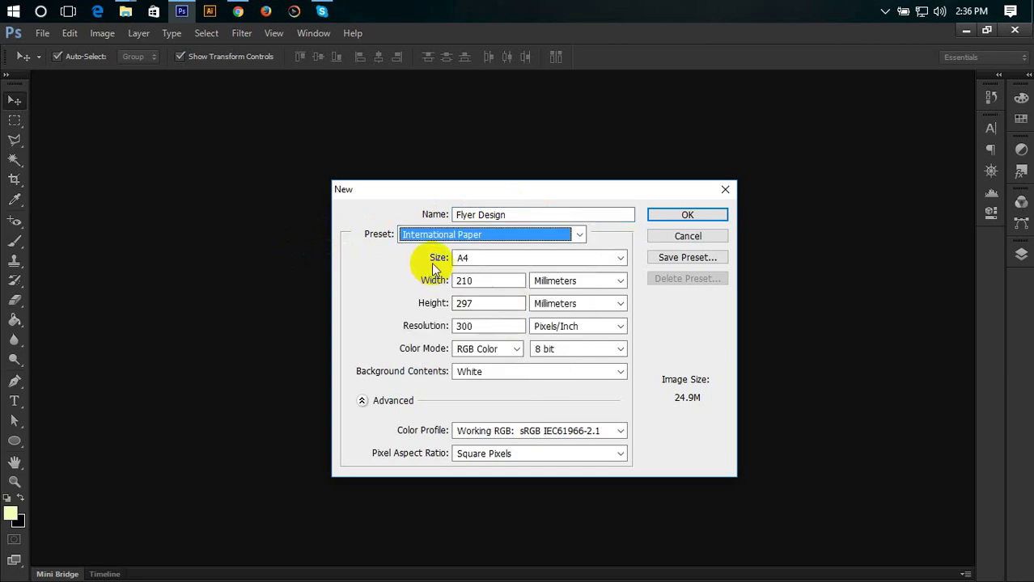
click(620, 258)
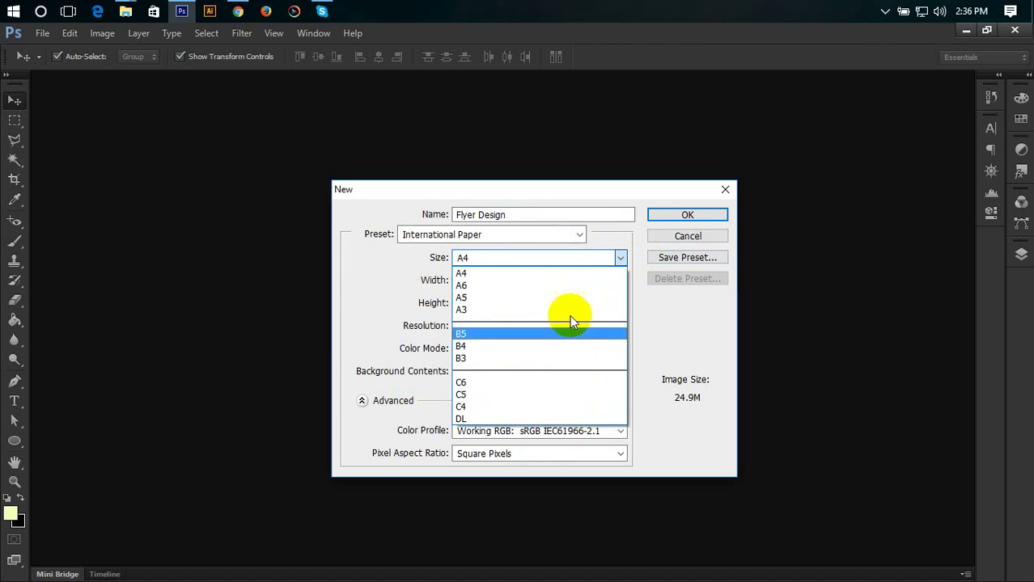
click(568, 276)
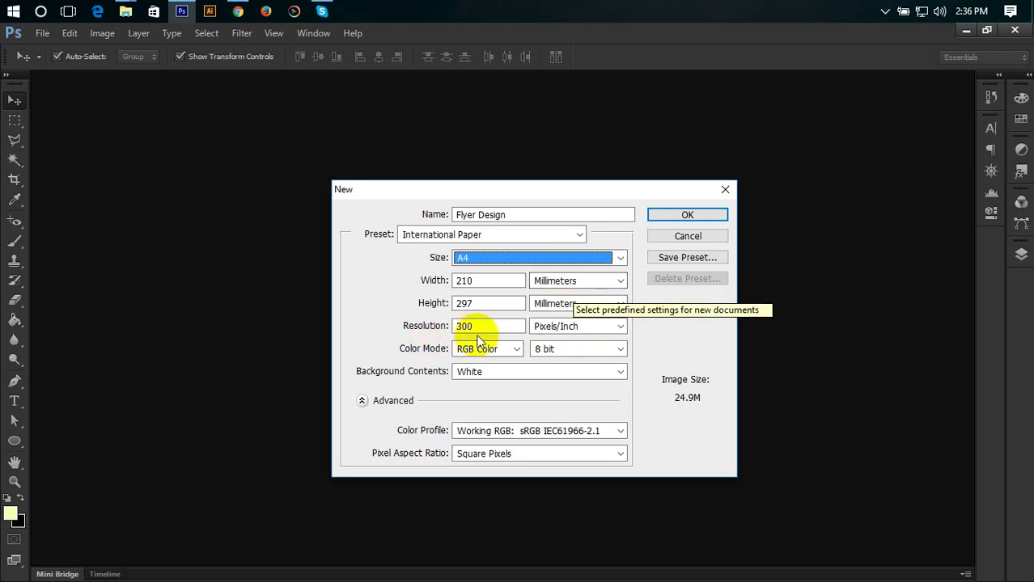
click(485, 326)
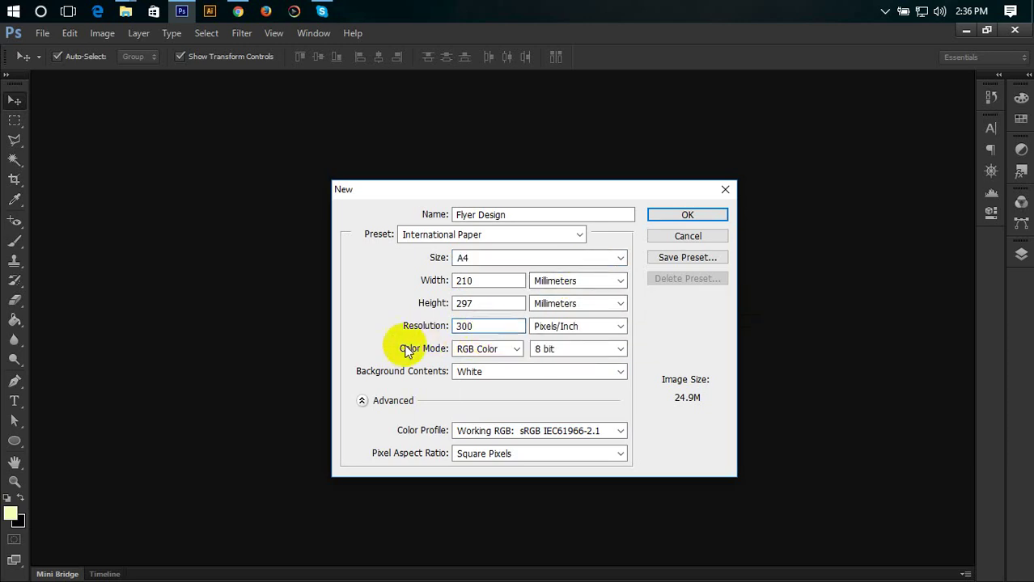
click(514, 350)
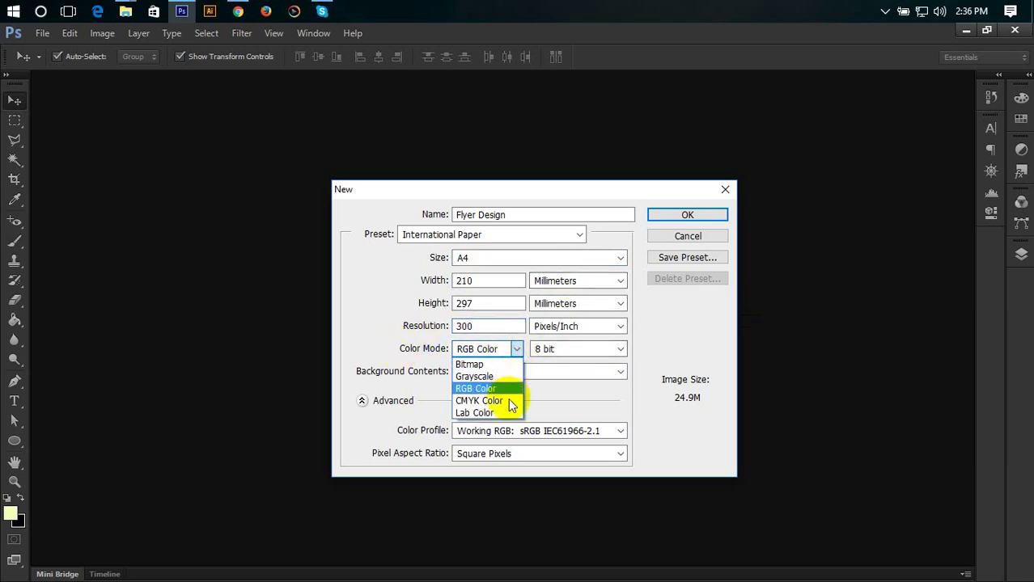
click(512, 400)
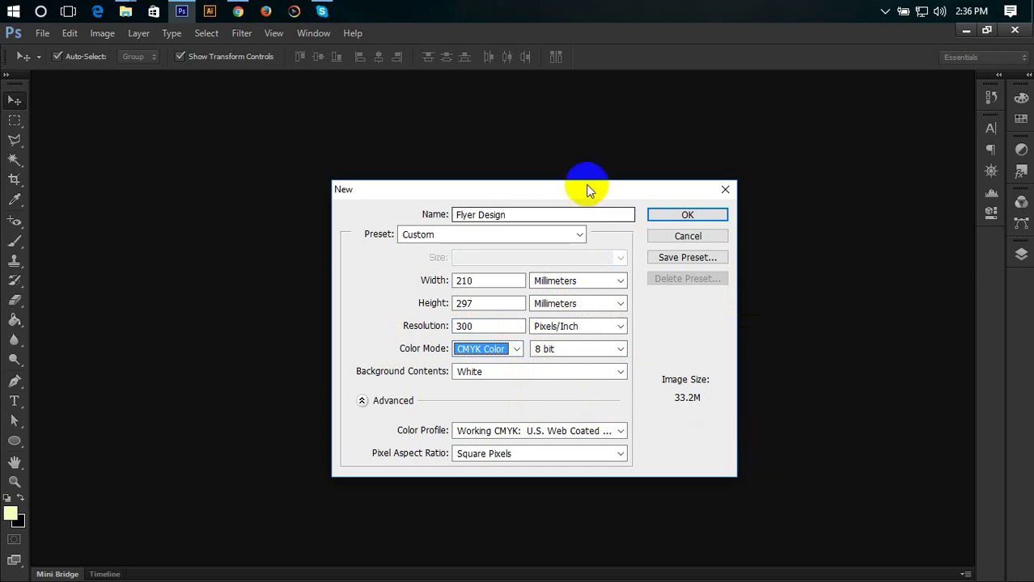
drag(590, 189, 558, 178)
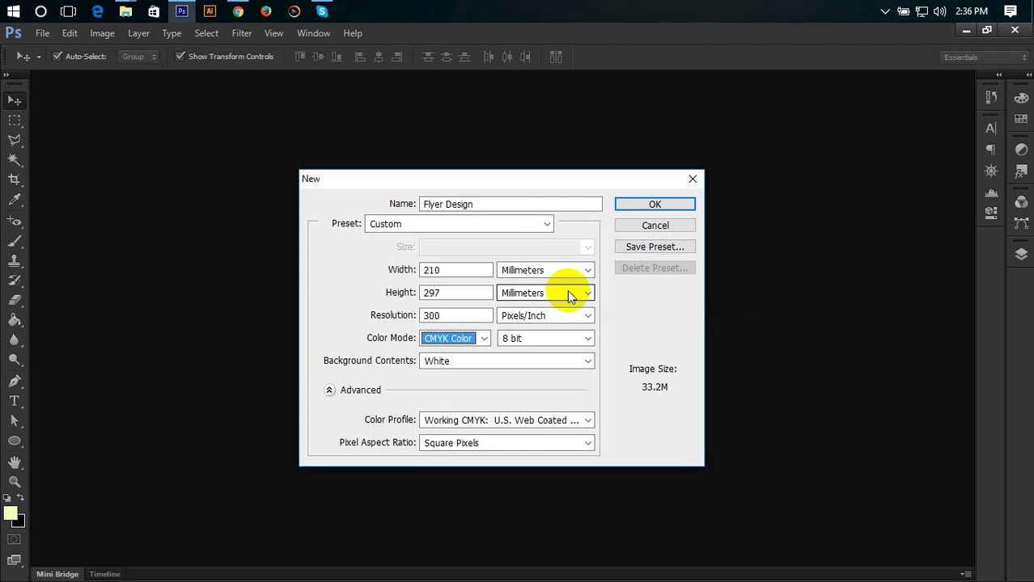
- Reconfirm CMYK Color and create the 210×297 mm, 300 ppi document
click(482, 339)
click(480, 378)
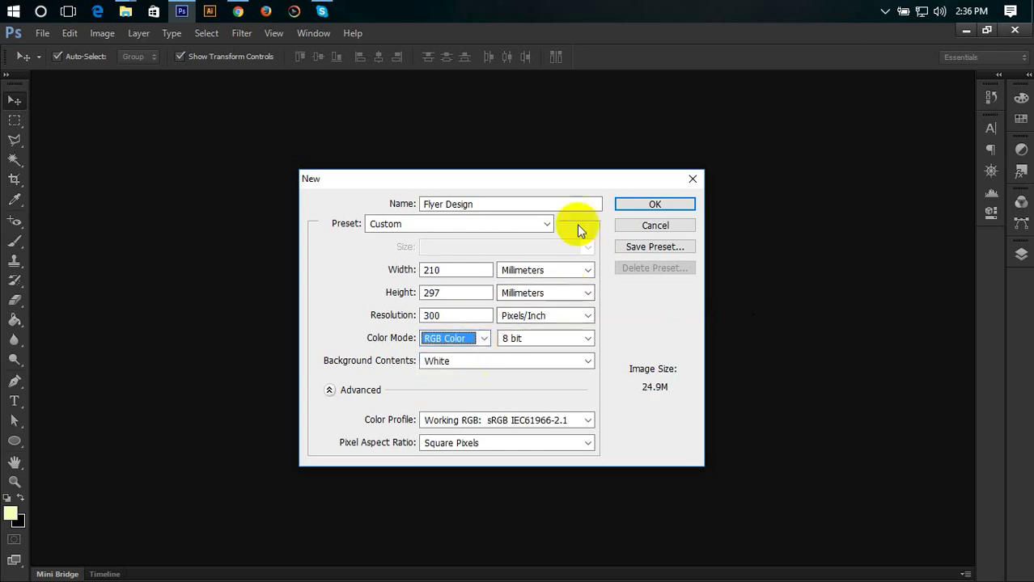
click(484, 340)
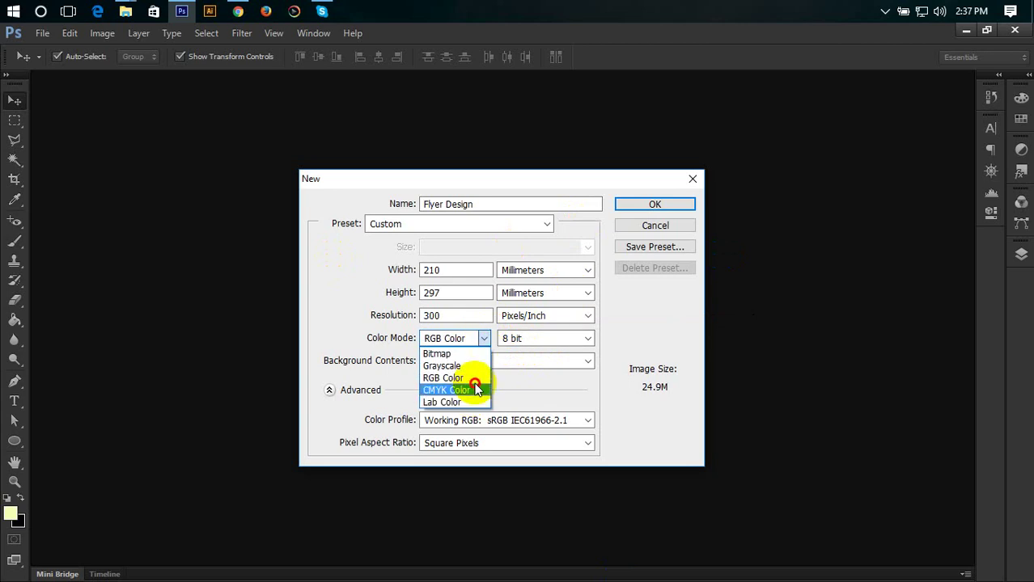
click(473, 390)
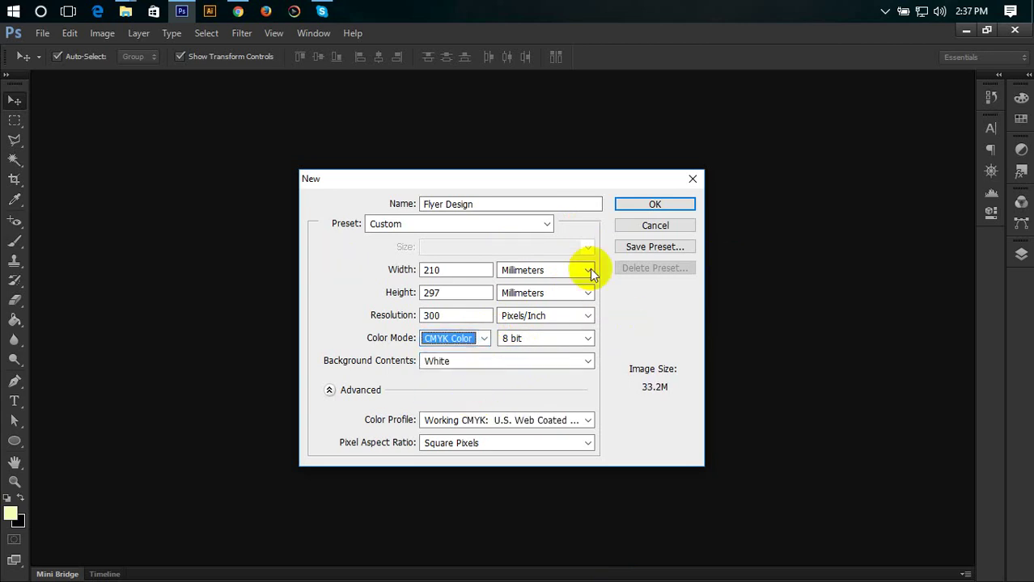
click(641, 207)
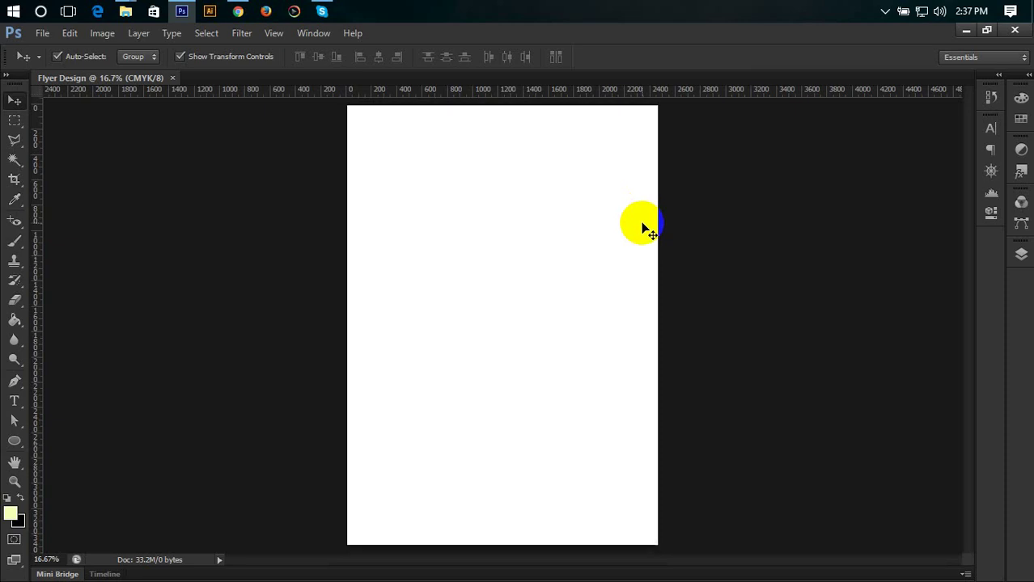
key(ctrl+minus)
key(ctrl+plus)
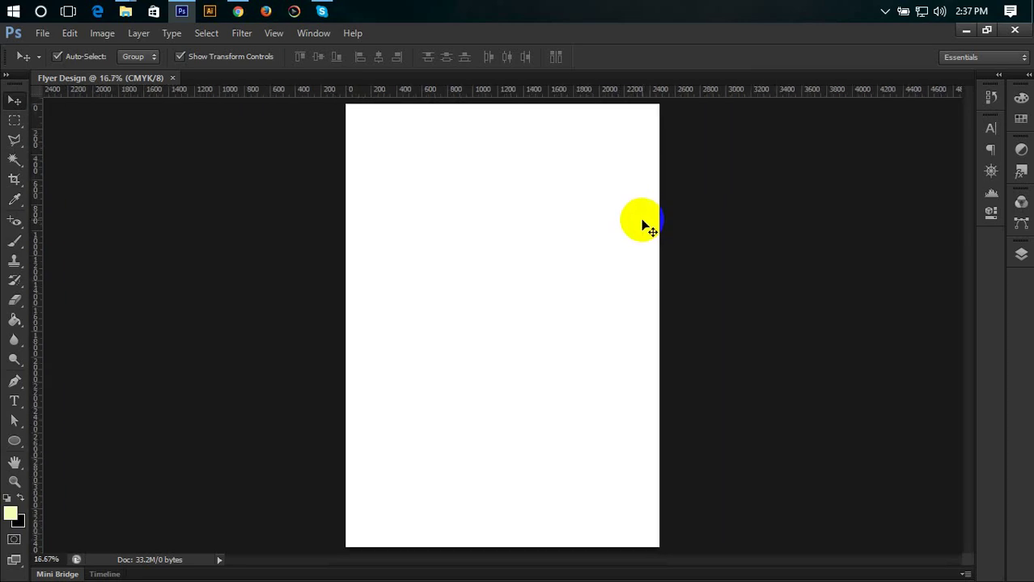
key(ctrl+minus)
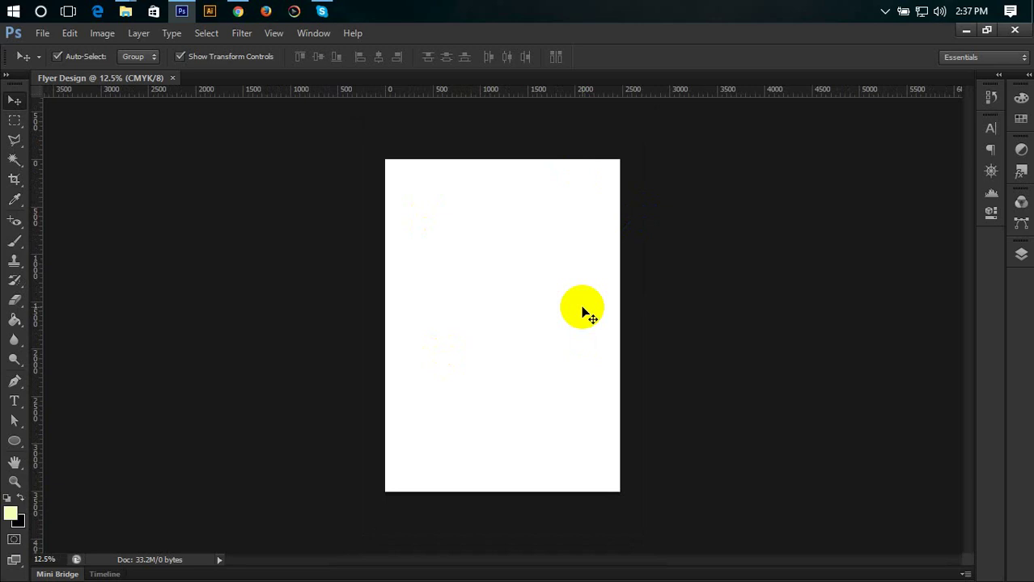
click(404, 166)
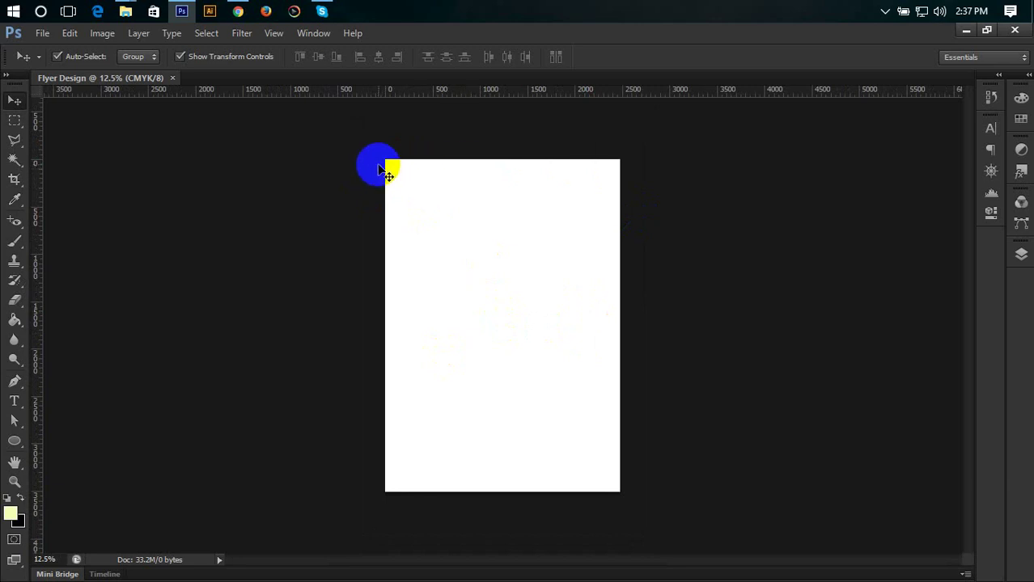
drag(377, 163, 643, 222)
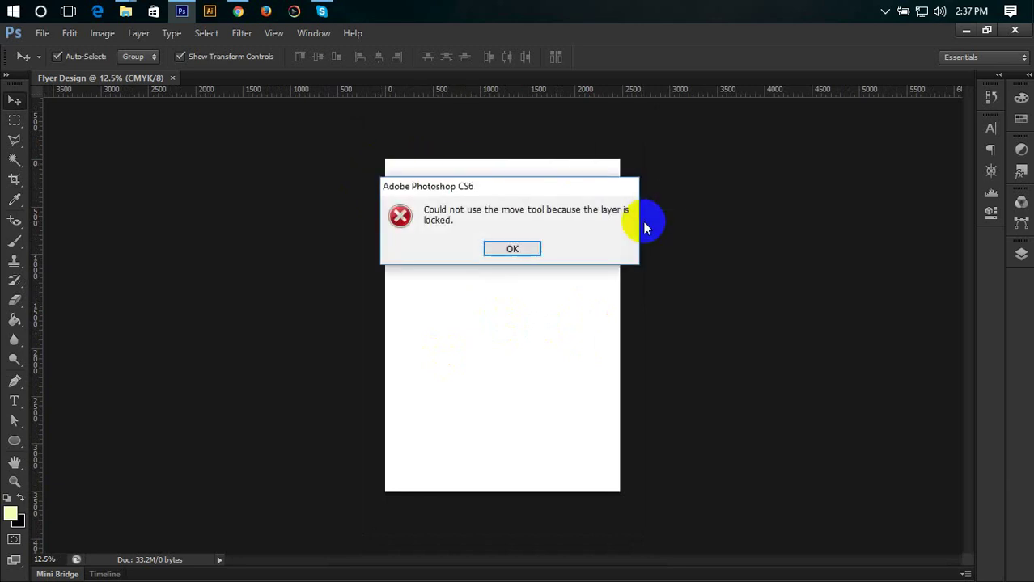
click(513, 251)
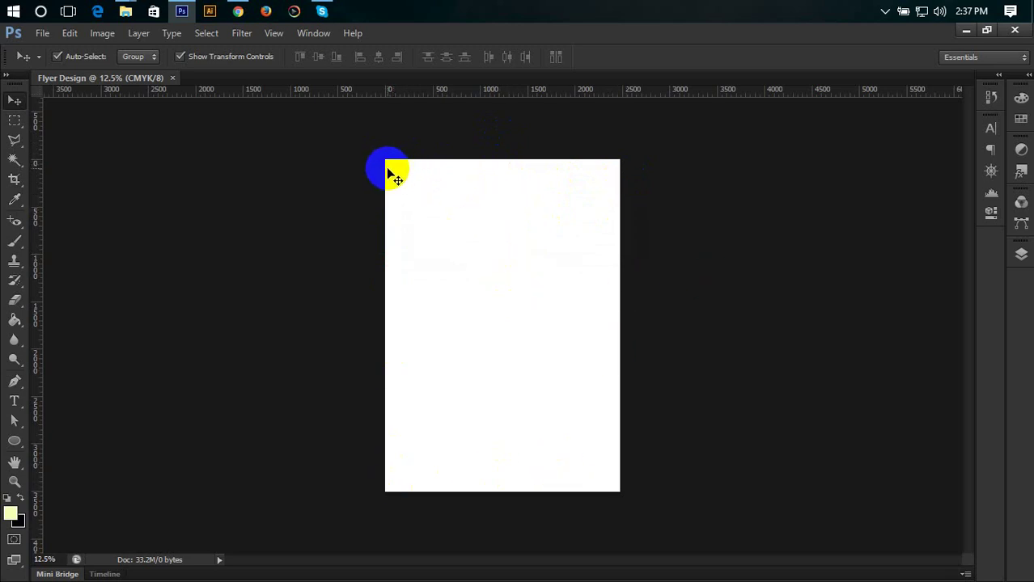
- Start another new document from the International Paper preset, measured in inches
click(42, 33)
click(57, 50)
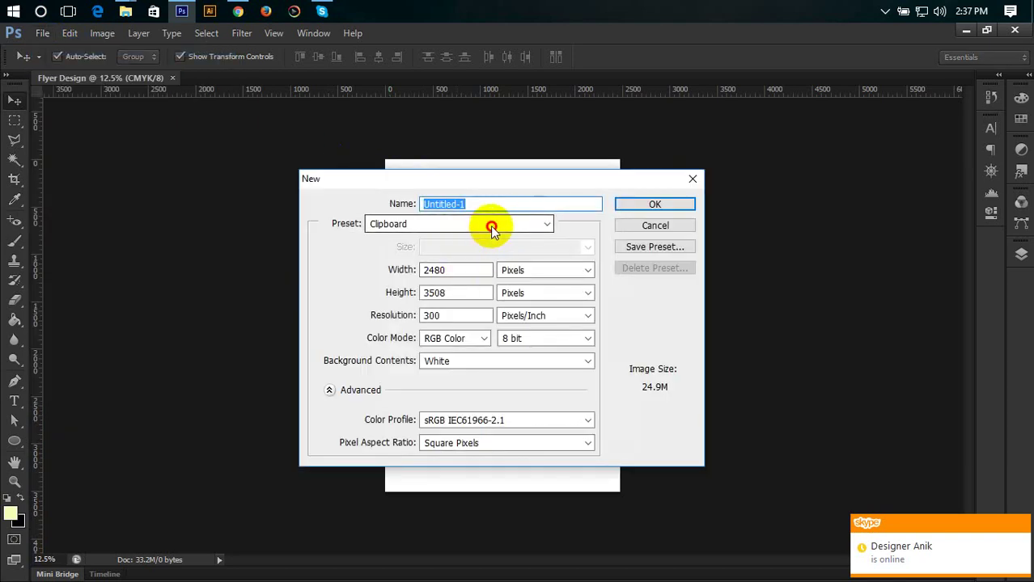
click(491, 229)
click(452, 289)
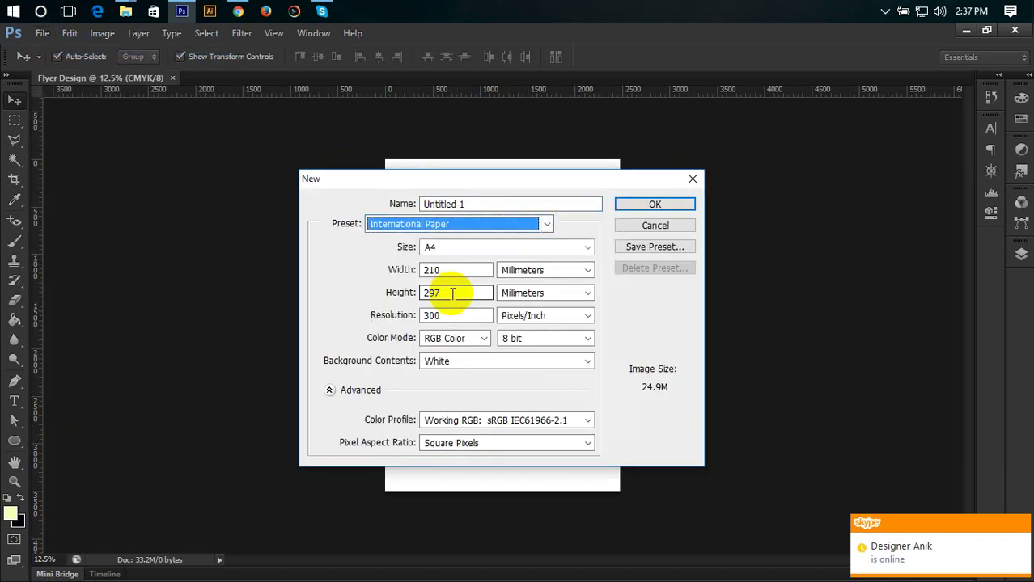
click(587, 272)
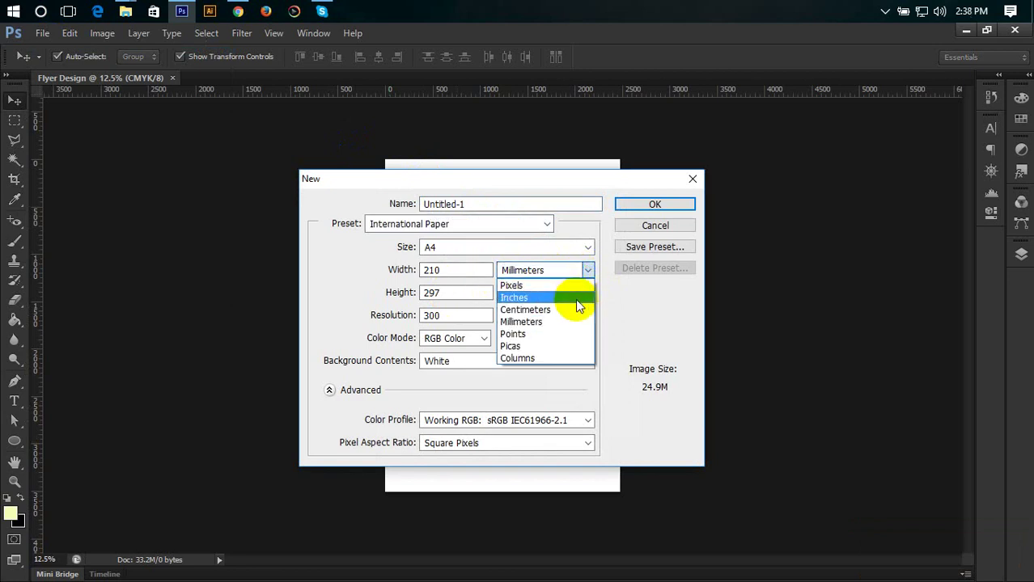
click(575, 298)
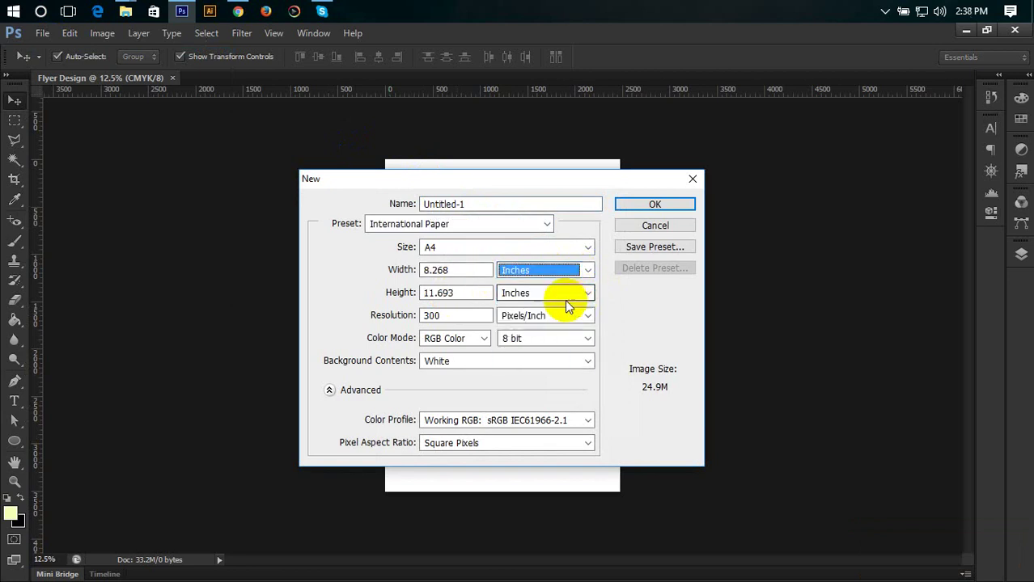
- Set the size to 8.02 × 11.44 in, keep RGB Color, and create it
click(463, 272)
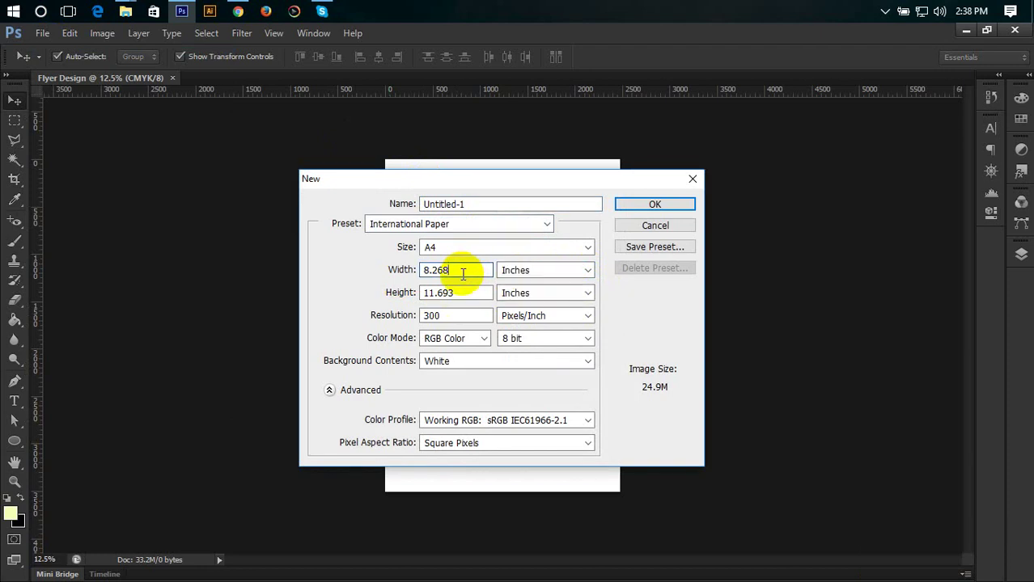
key(BackSpace)
key(BackSpace)
key(BackSpace)
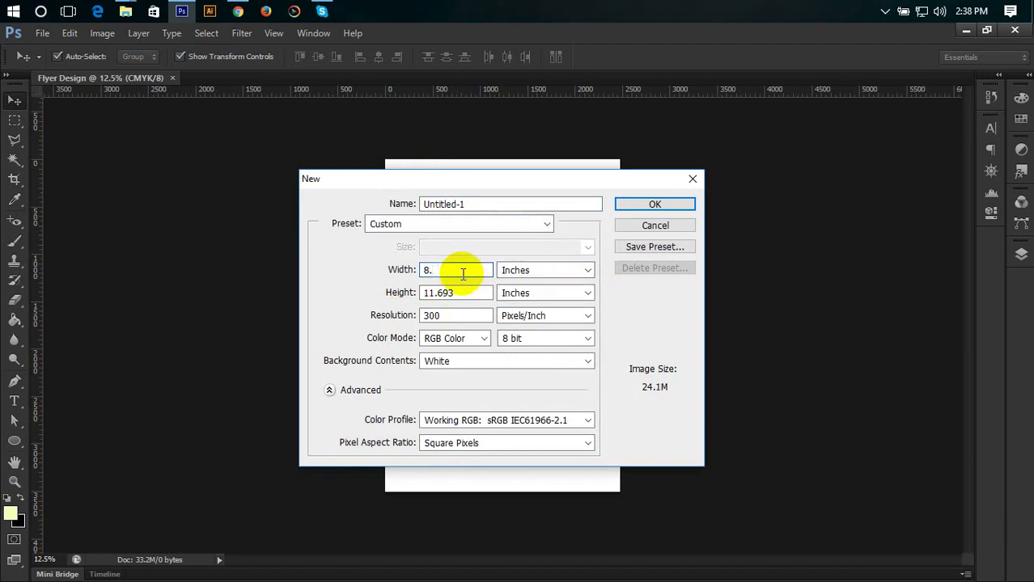
text(02)
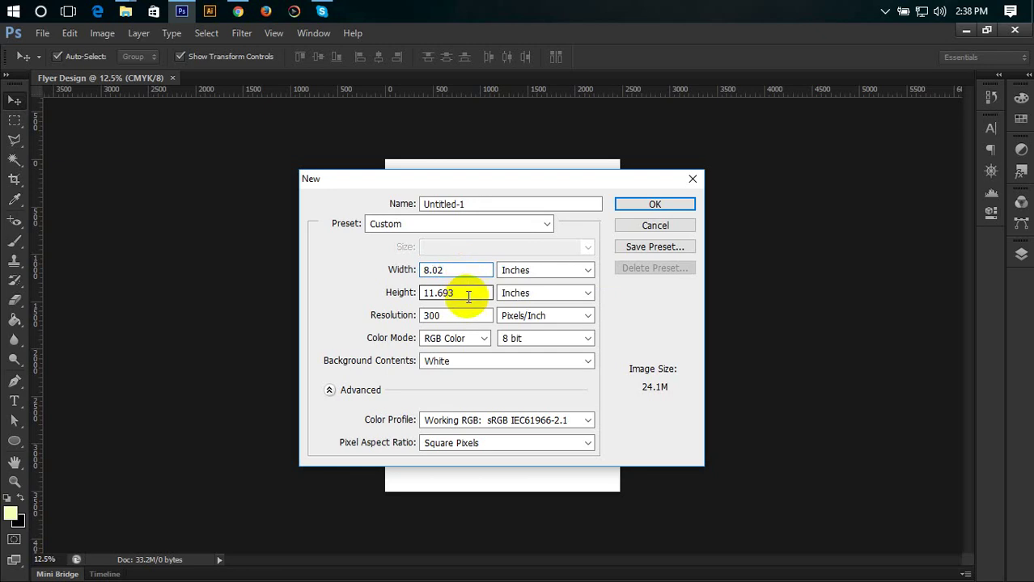
drag(465, 295, 438, 293)
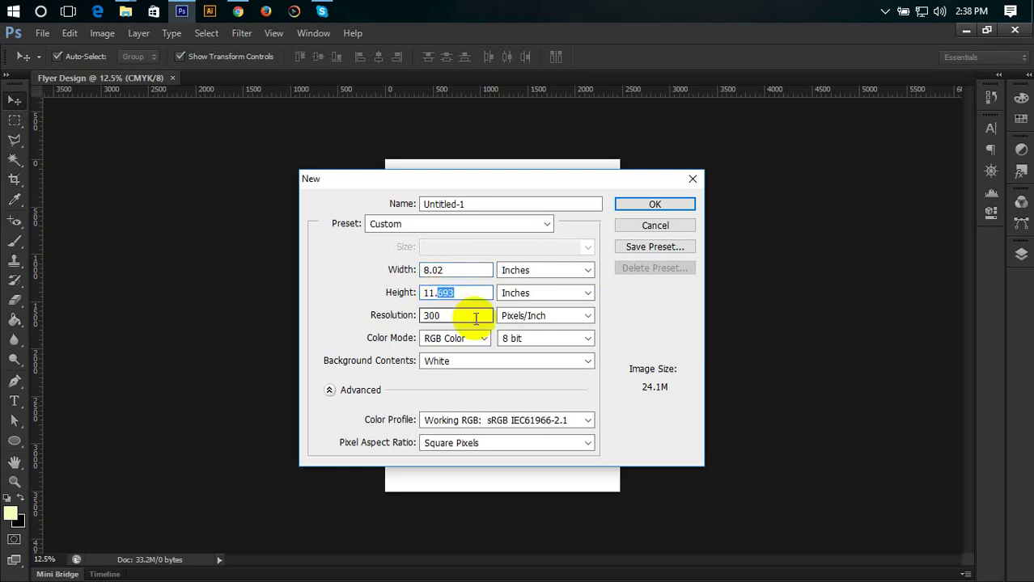
text(44)
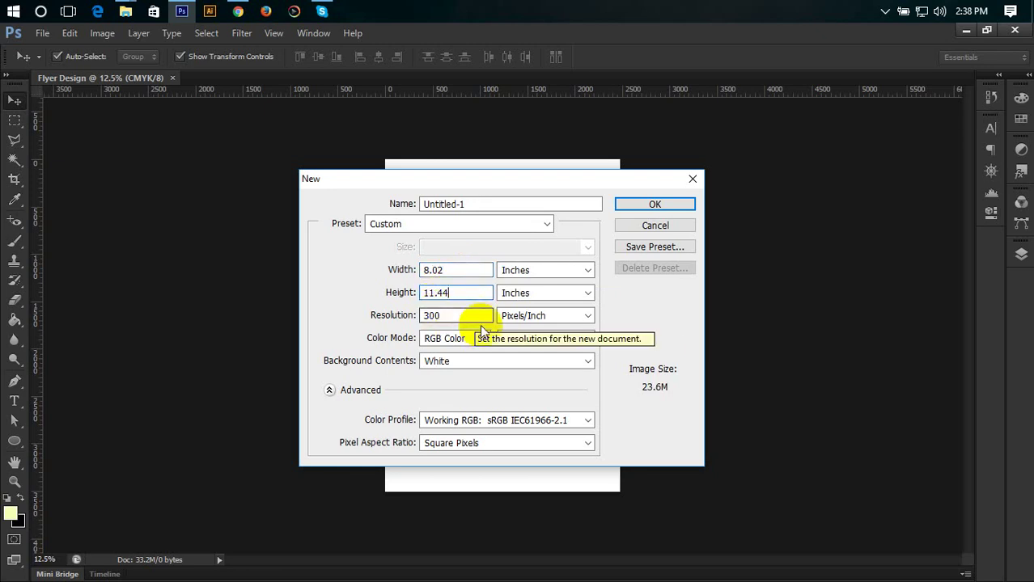
click(482, 338)
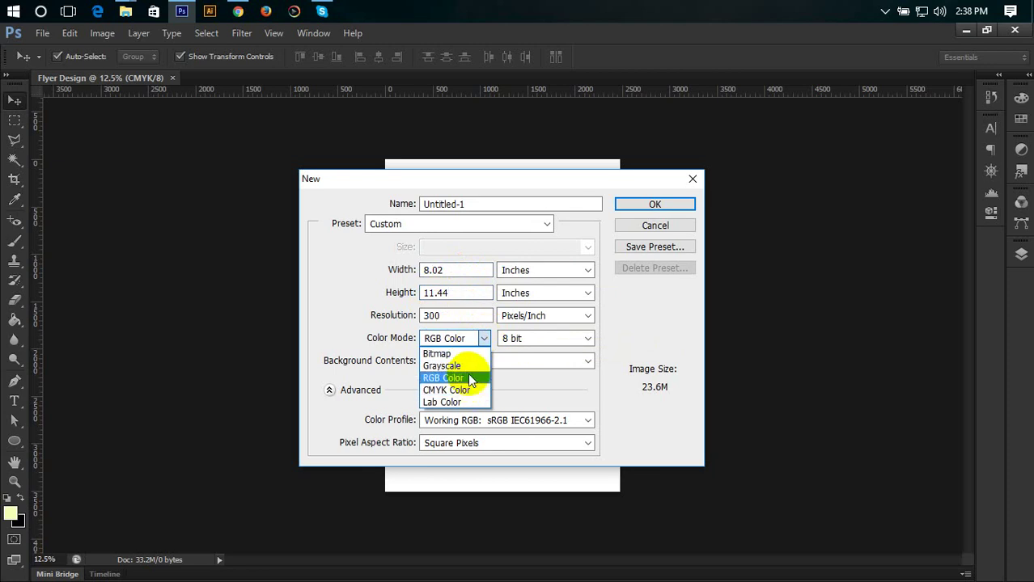
click(485, 340)
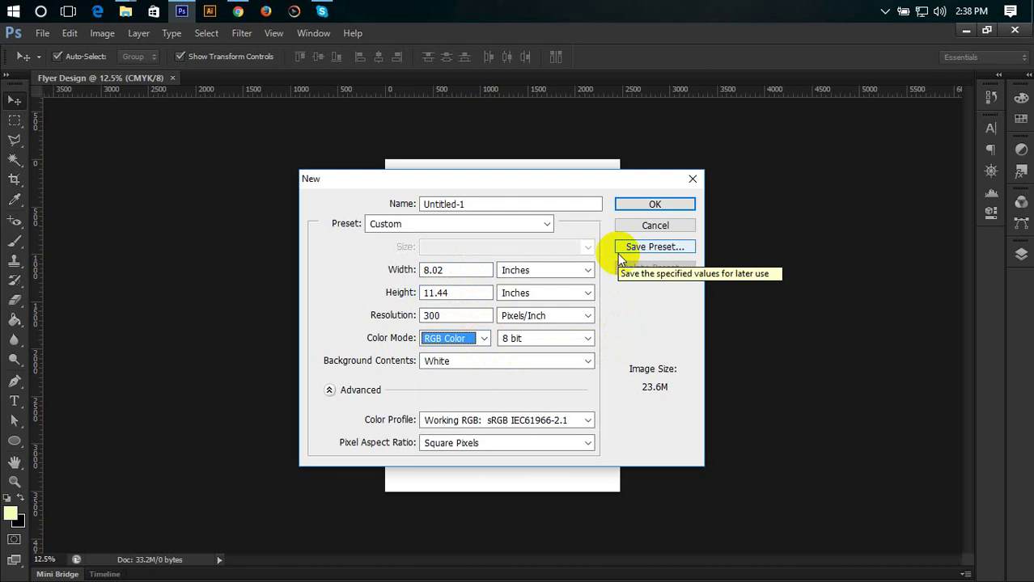
click(664, 203)
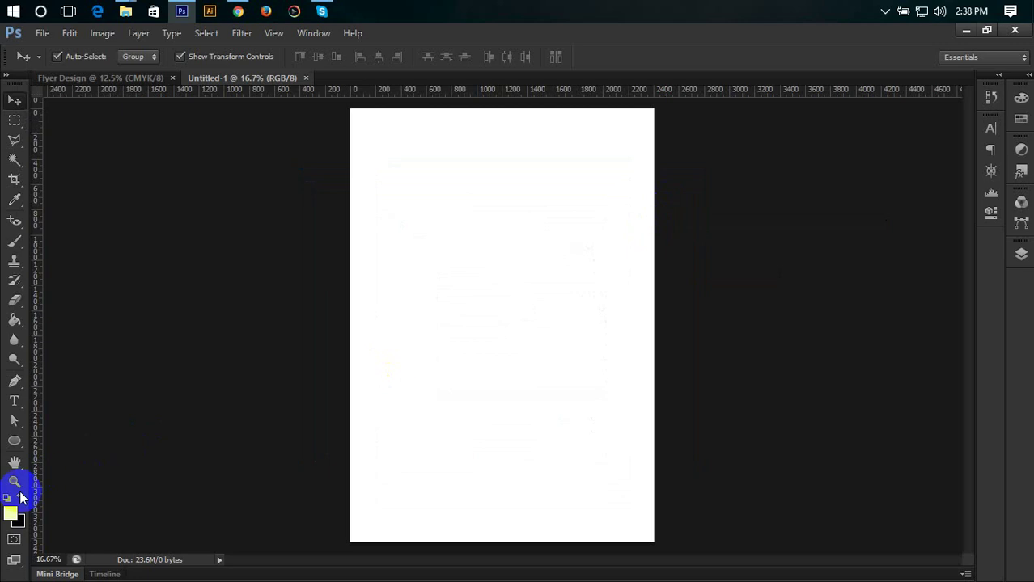
- Fill the new document's canvas with a mid-grey foreground colour
click(11, 514)
click(526, 439)
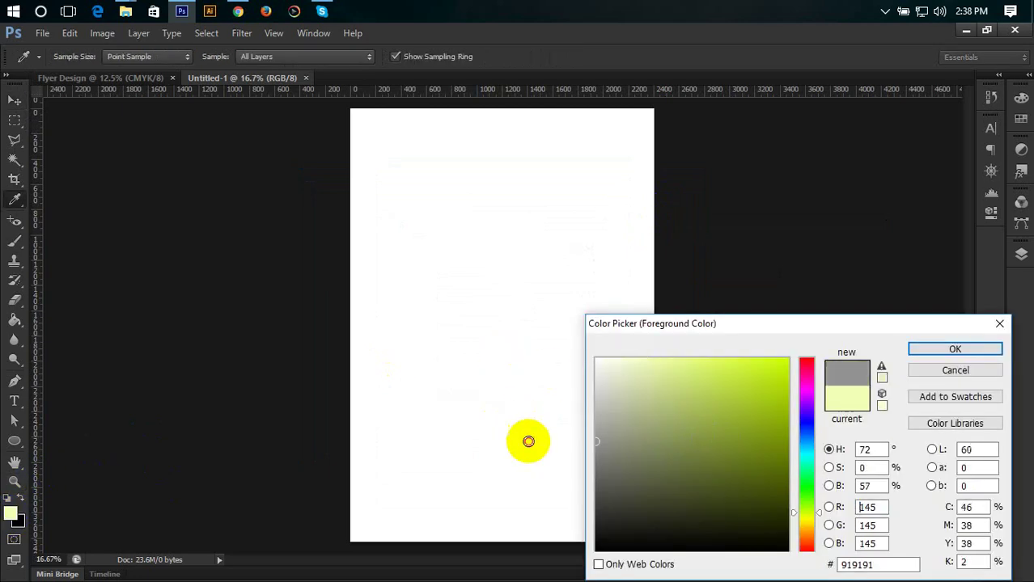
click(956, 350)
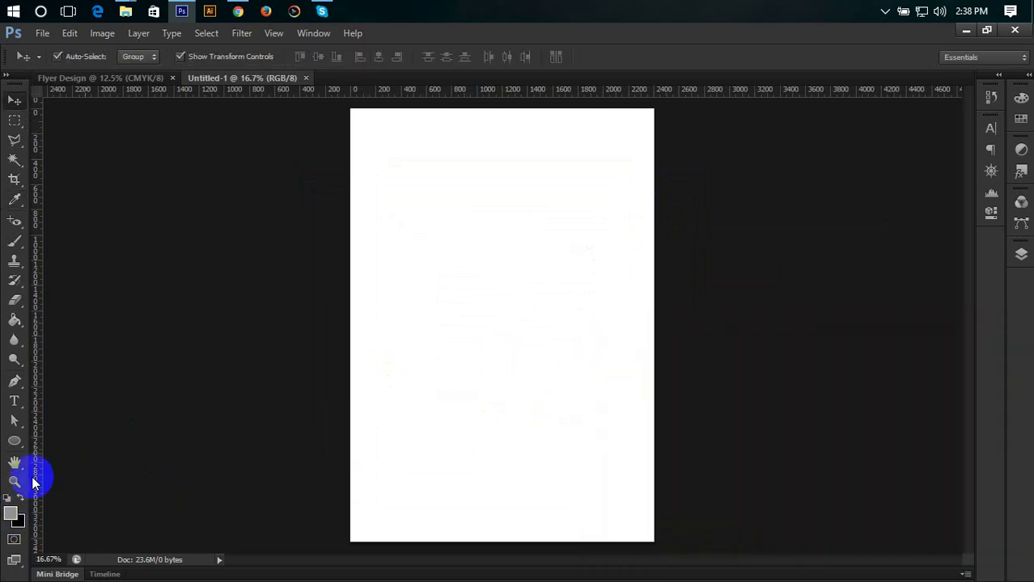
key(alt+BackSpace)
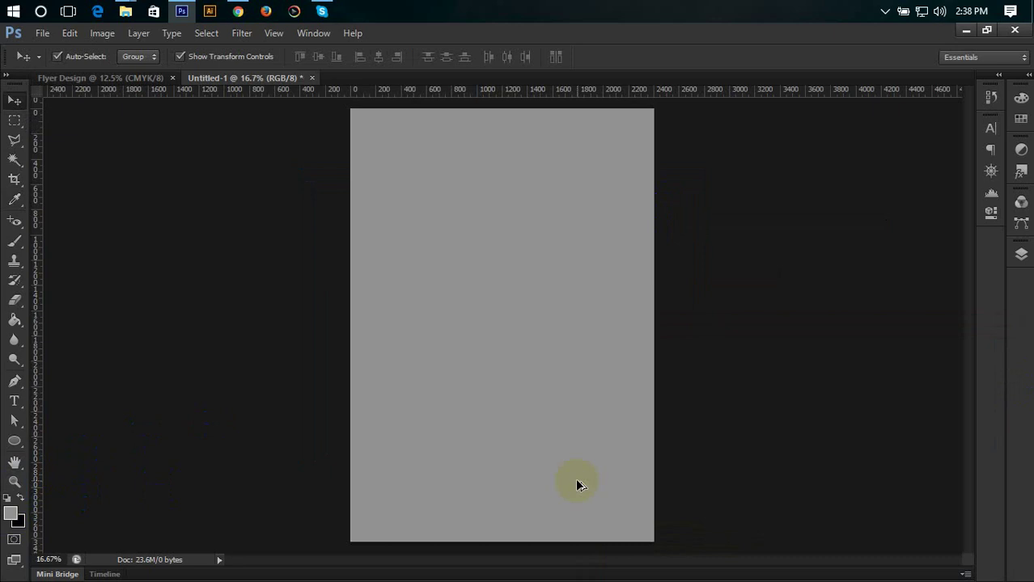
click(715, 443)
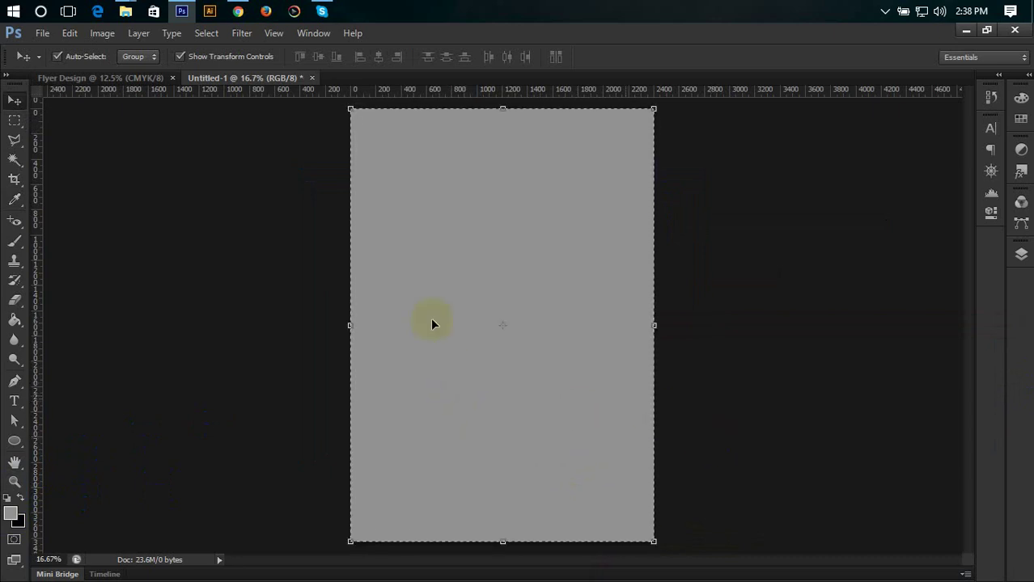
- Paste the grey fill into Flyer Design as Layer 1 and zoom in
click(97, 80)
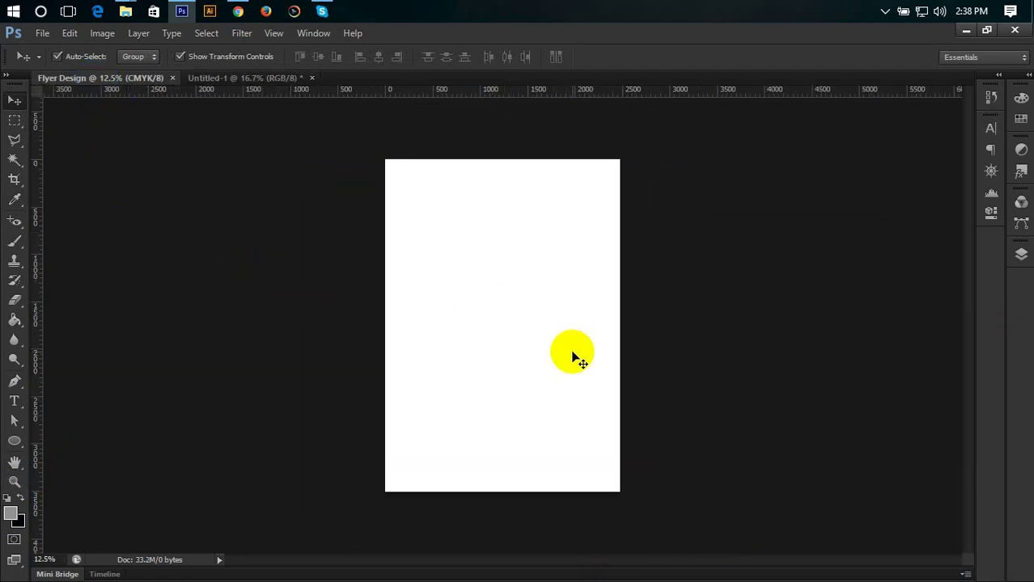
key(ctrl+v)
click(737, 370)
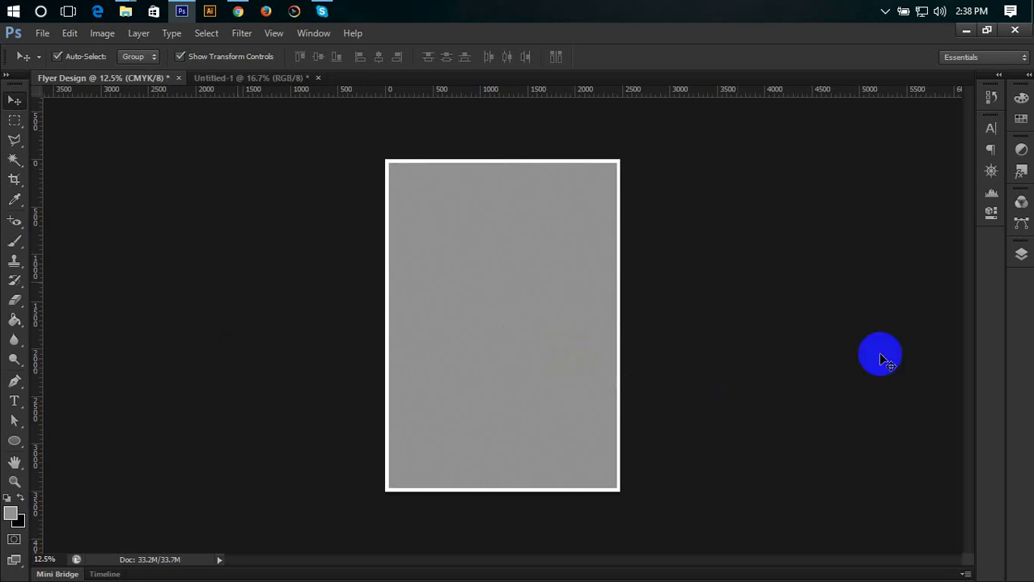
key(ctrl+plus)
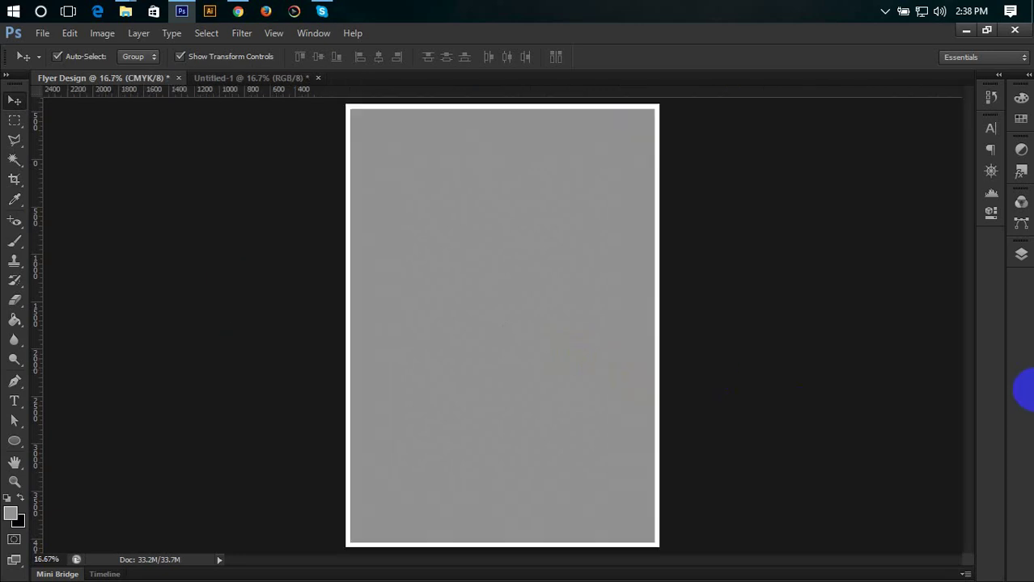
key(ctrl+plus)
key(ctrl+plus)
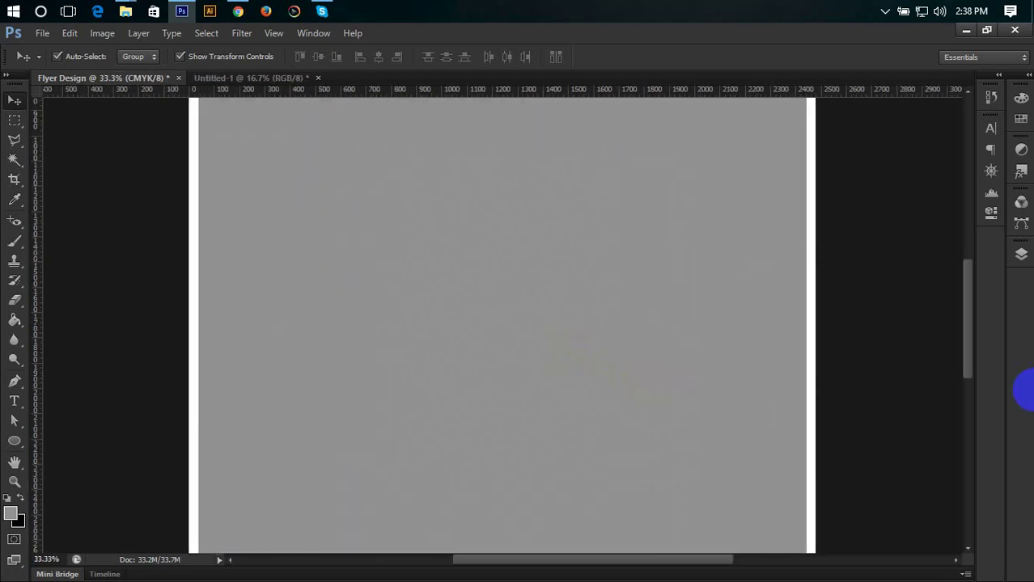
key(ctrl+plus)
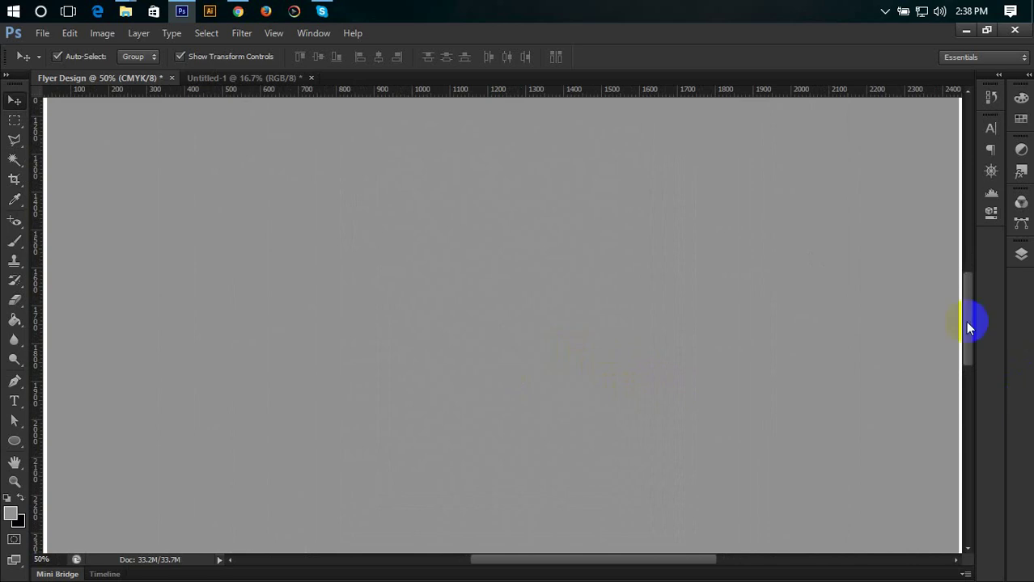
- Try a guide near the page top, undo it, and select Layer 1 in Layers
scroll(756, 361, up, 5)
scroll(738, 353, left, 2)
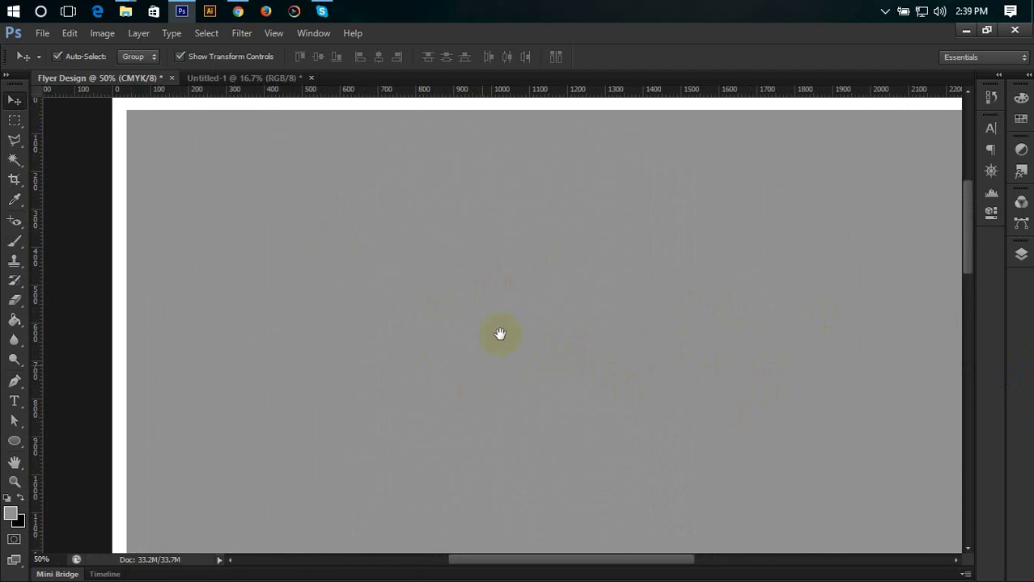
scroll(500, 335, up, 2)
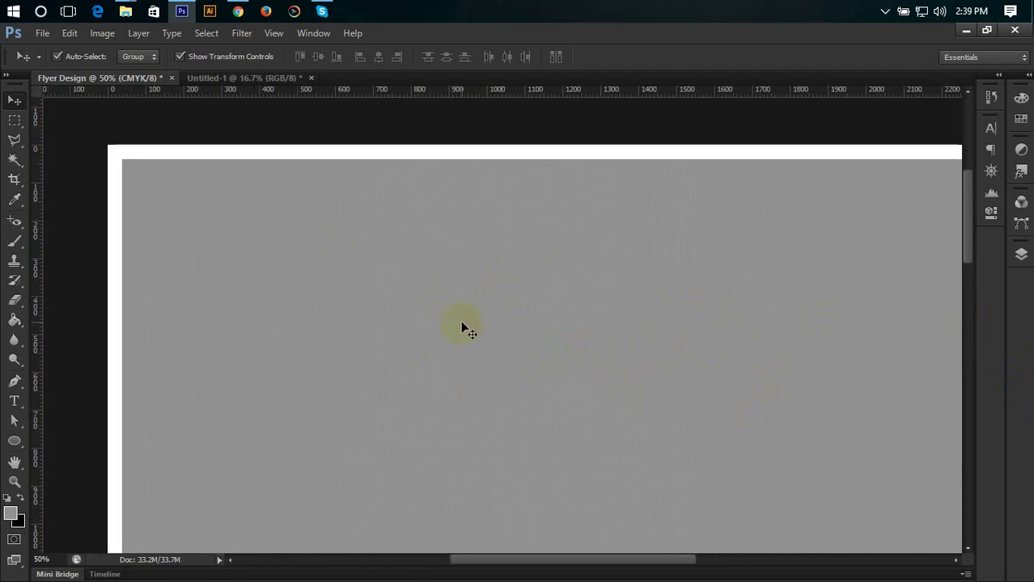
drag(430, 90, 422, 158)
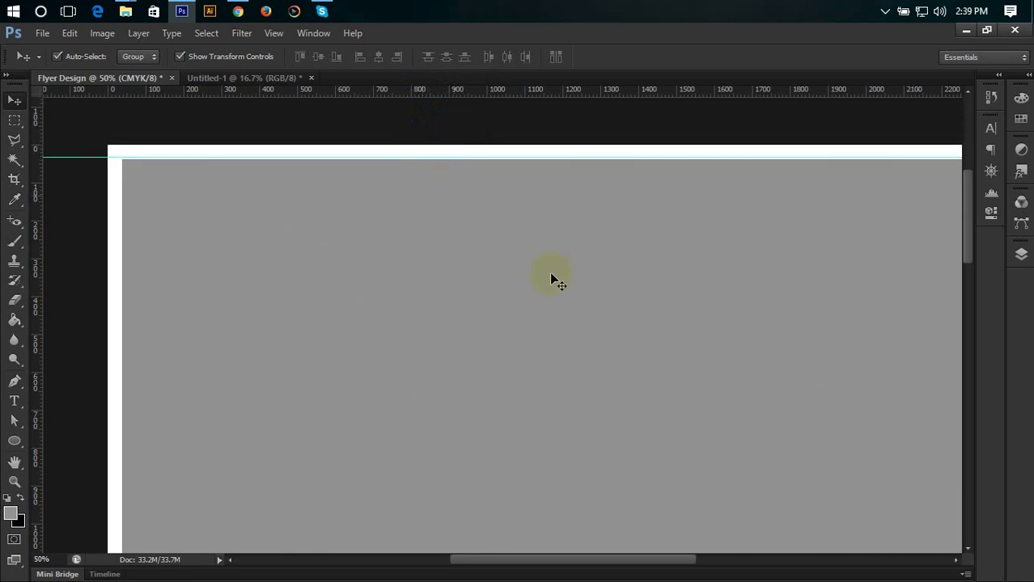
key(ctrl+z)
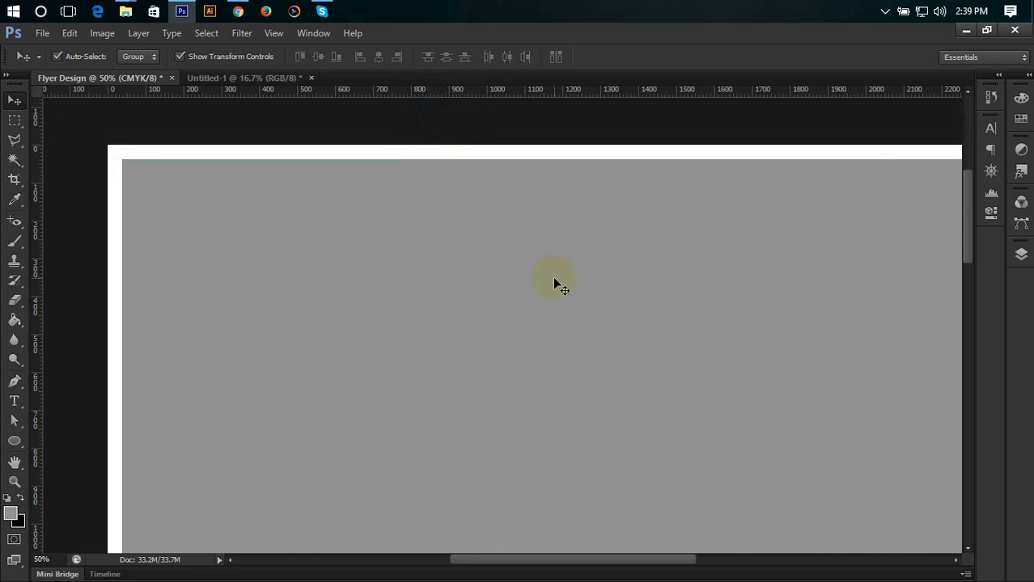
click(555, 284)
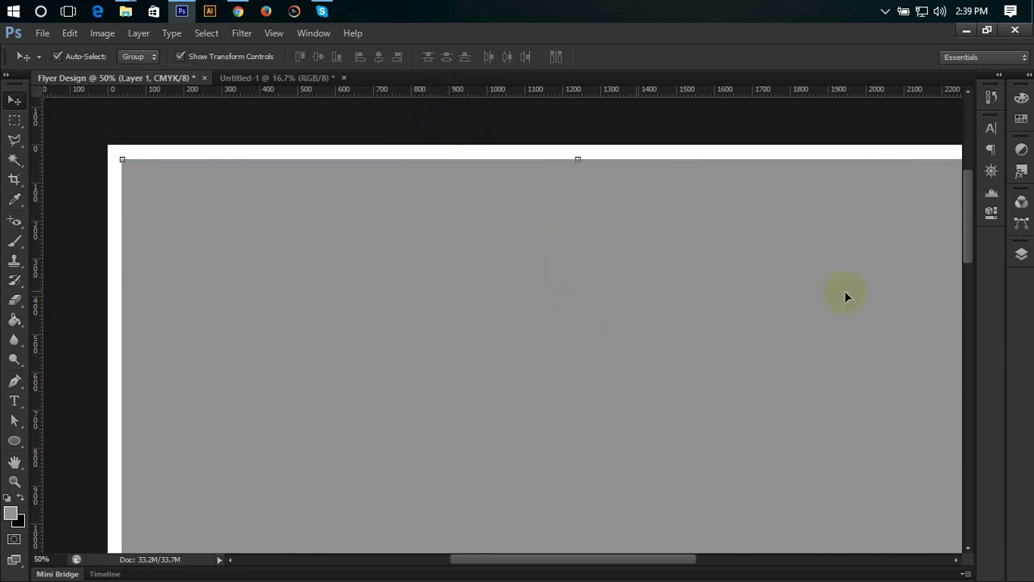
click(1020, 254)
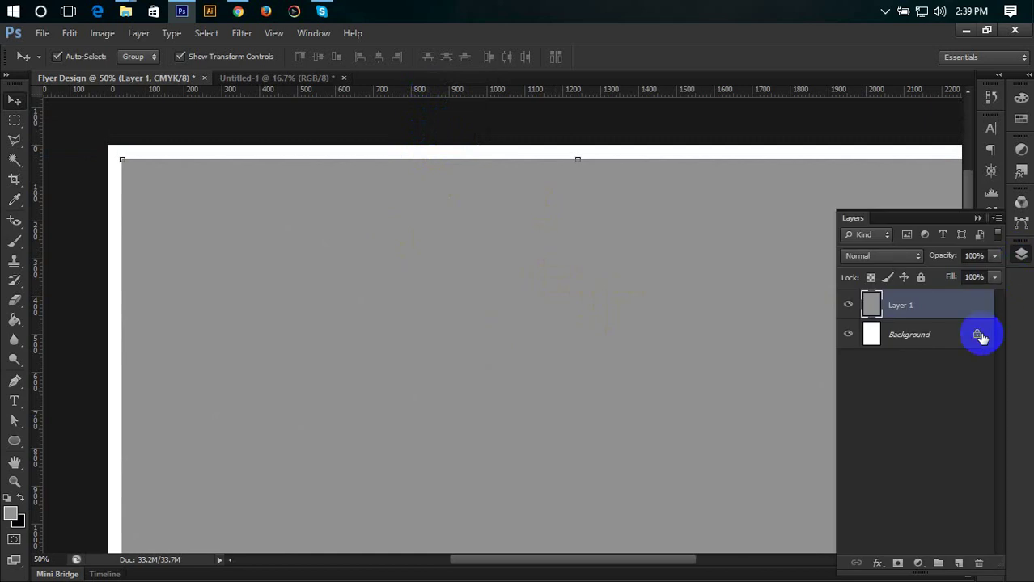
- Switch the rulers to inches and place guides on the page's top and left edges
click(544, 118)
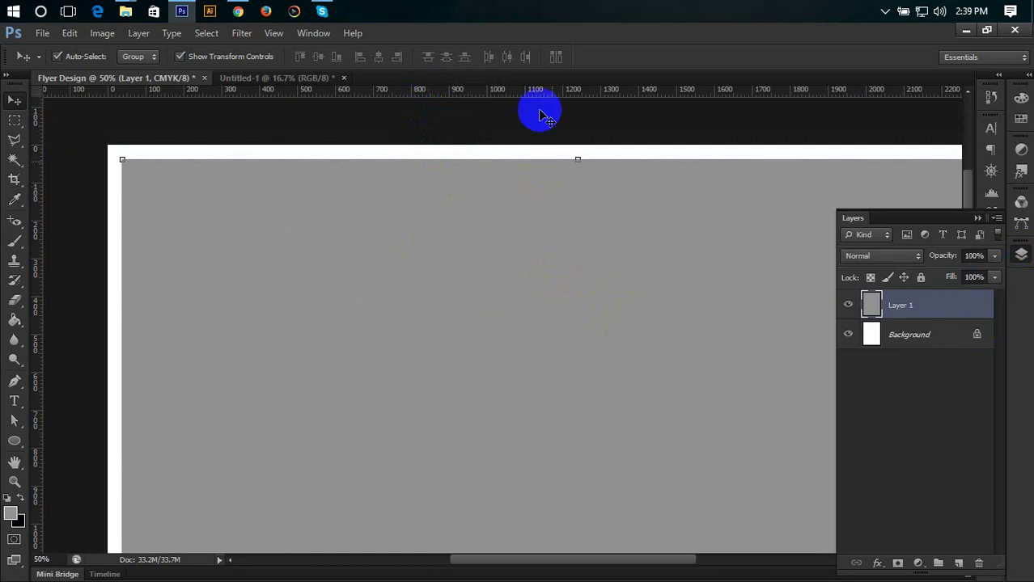
right_click(534, 94)
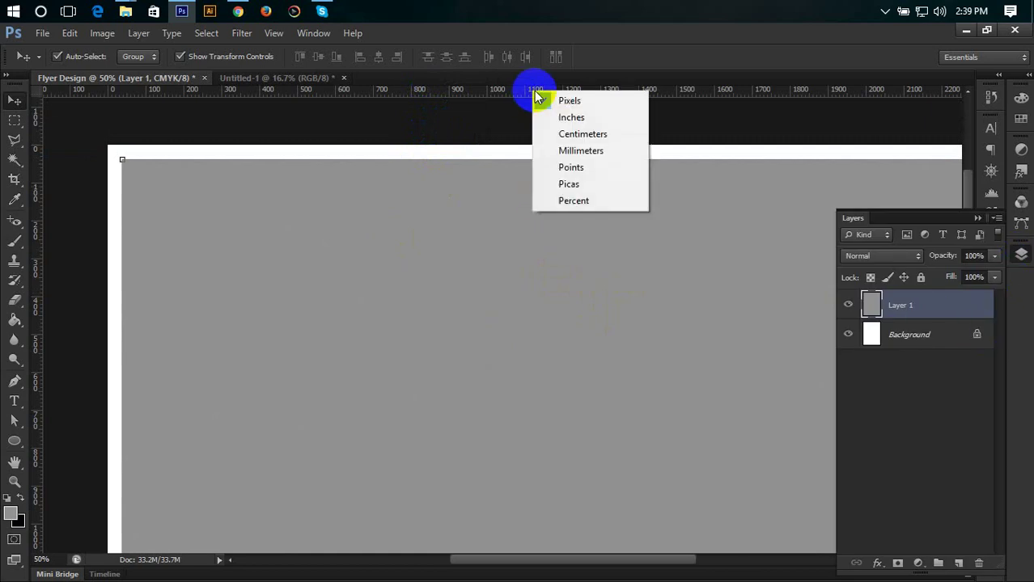
click(580, 119)
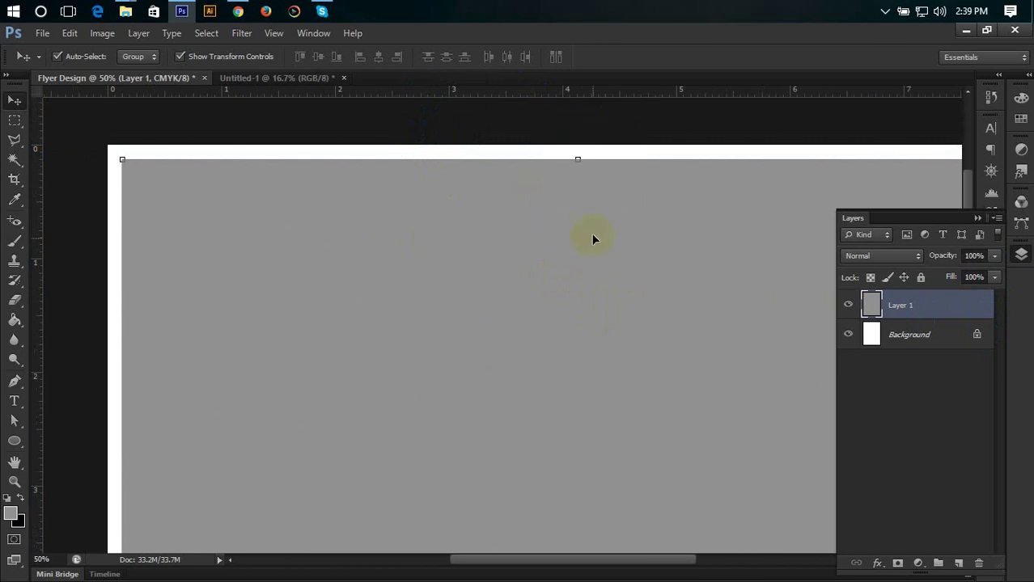
click(527, 105)
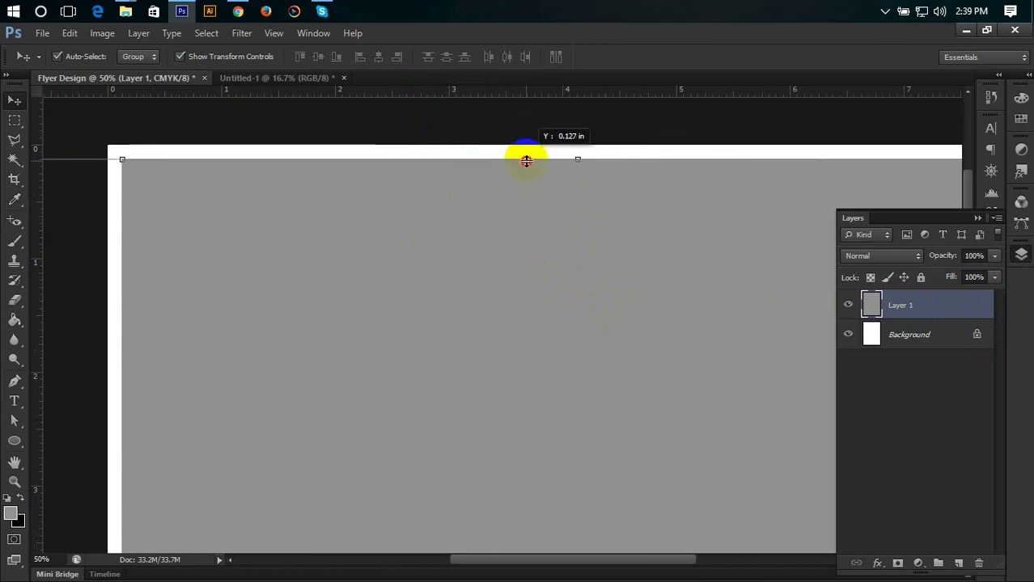
drag(525, 100, 526, 160)
drag(35, 269, 122, 267)
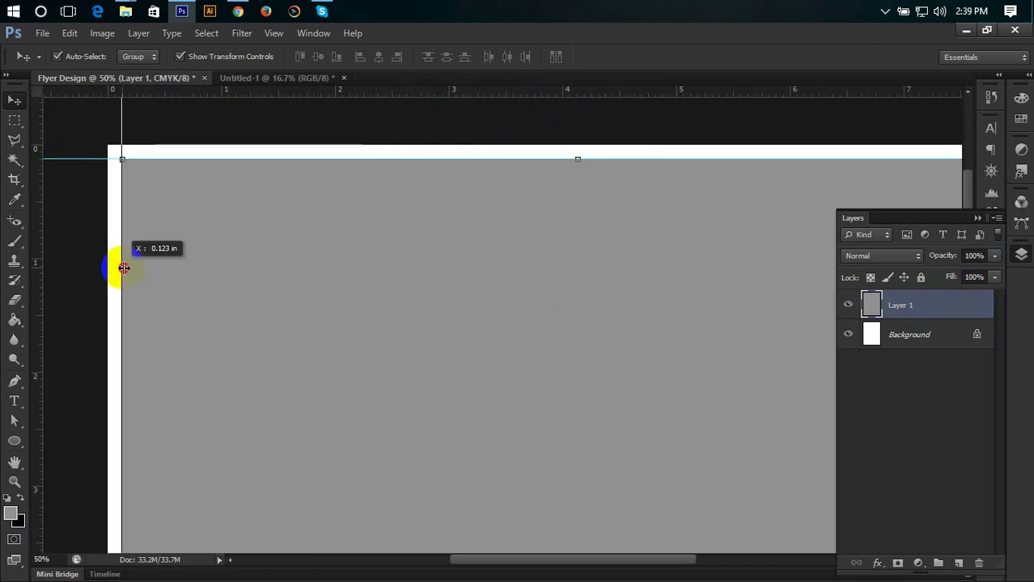
- Add guides on the right edge at 8.267 in and bottom edge at 11.567 in
drag(326, 315, 121, 306)
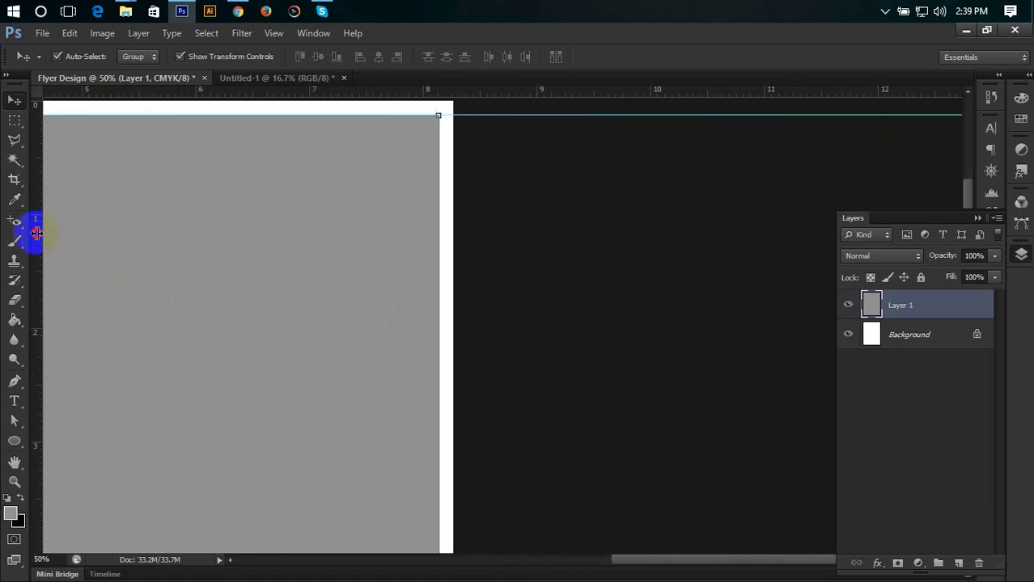
mouse_move(44, 234)
mouse_down()
mouse_move(457, 253)
mouse_move(438, 254)
mouse_up()
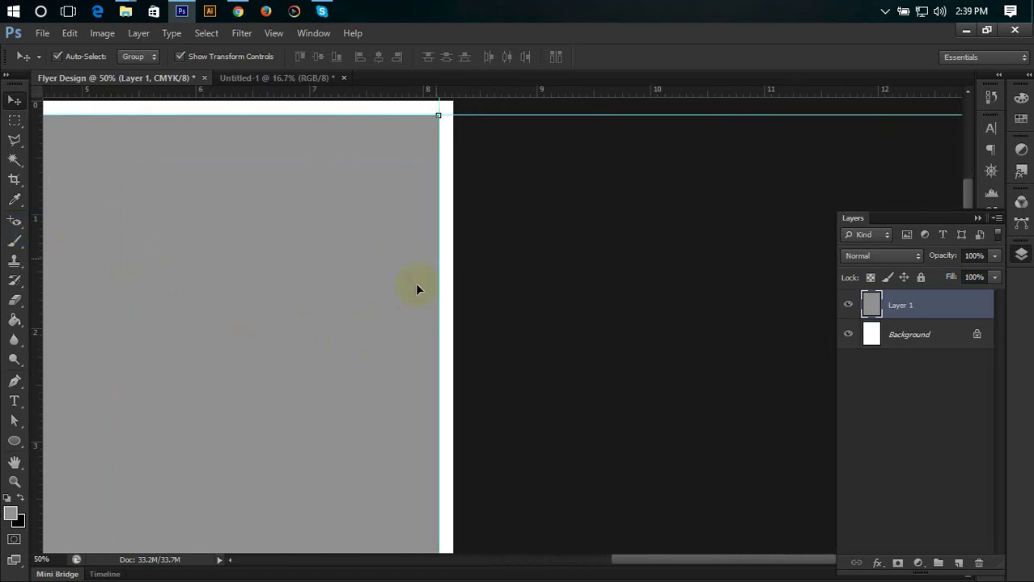
key(ctrl+r)
drag(289, 219, 479, 374)
drag(503, 259, 618, 221)
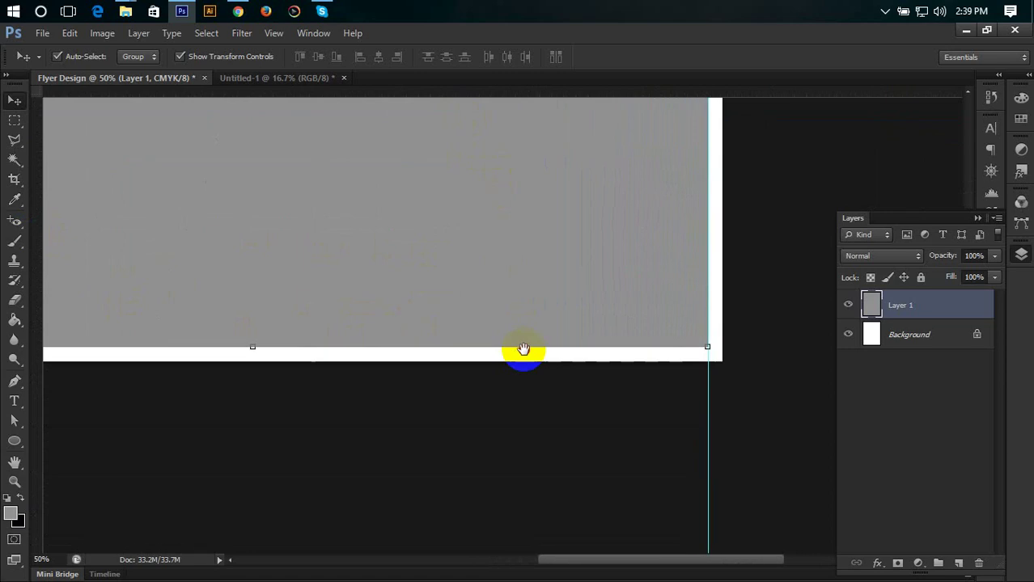
key(ctrl+r)
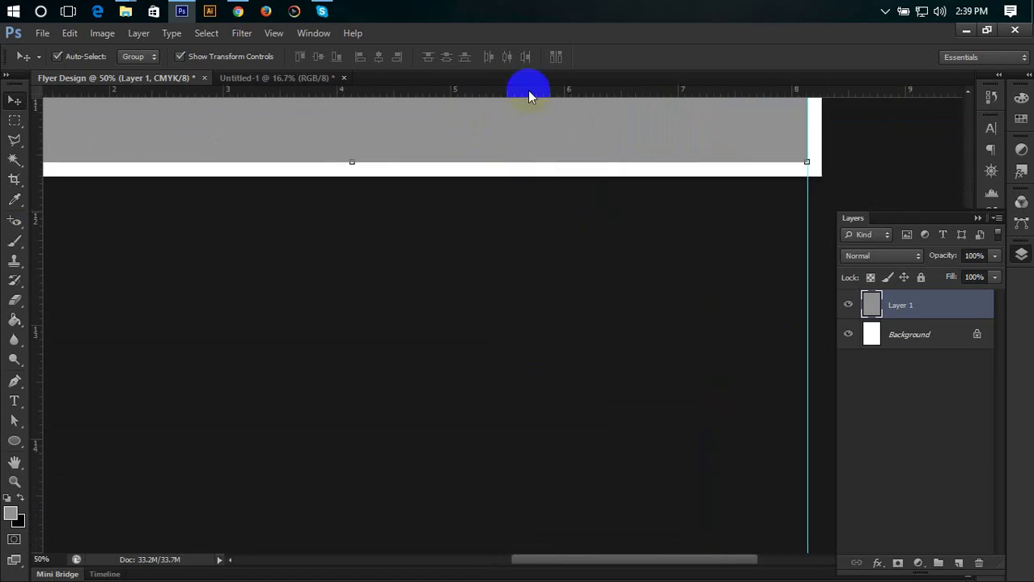
drag(528, 90, 538, 164)
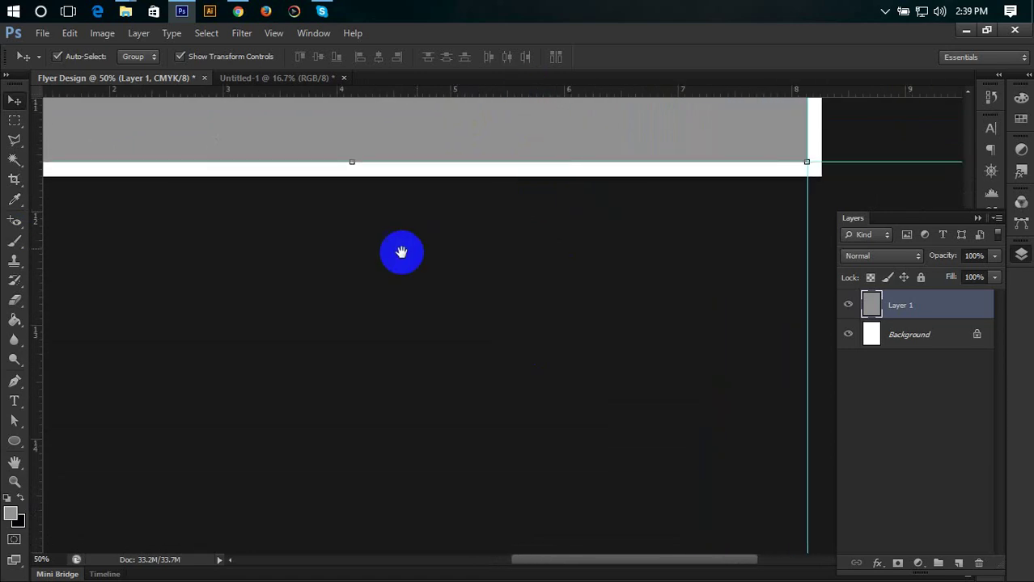
mouse_move(401, 252)
mouse_down()
mouse_move(549, 332)
mouse_move(535, 465)
mouse_up()
scroll(534, 465, down, 5)
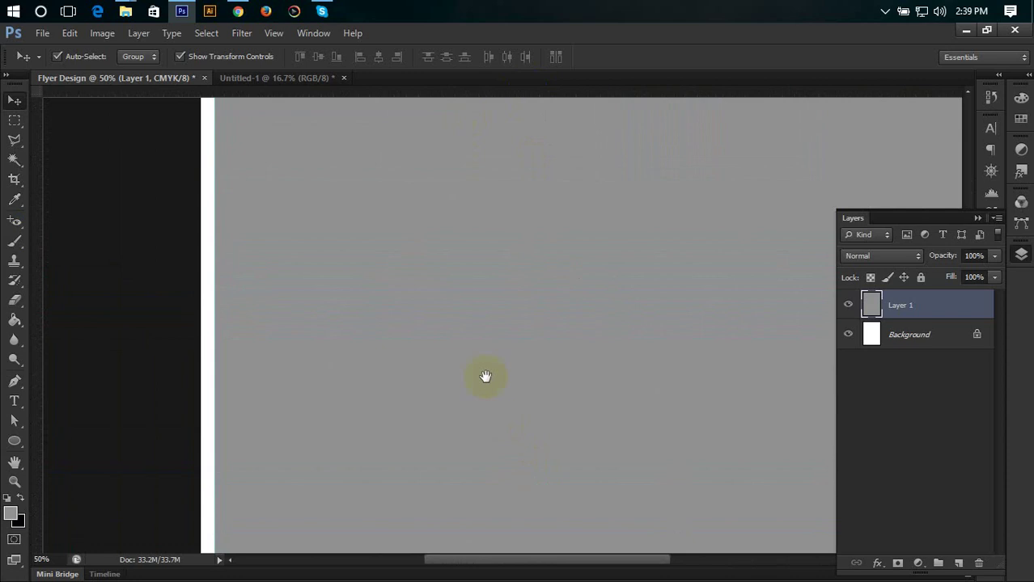
scroll(490, 458, left, 1)
scroll(481, 364, up, 7)
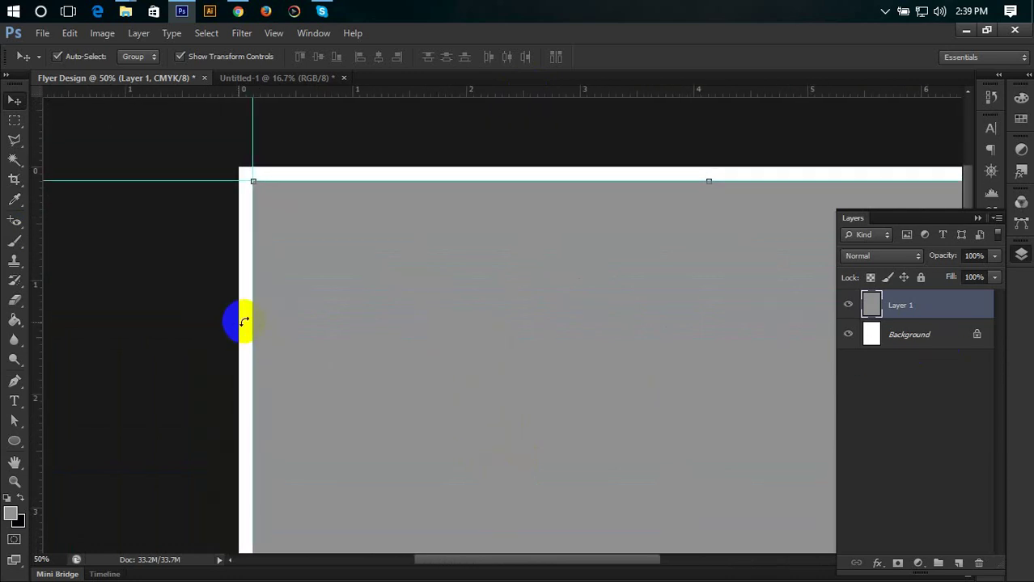
- Convert the Background to Layer 0 and place guides on the left and top page edges
click(976, 336)
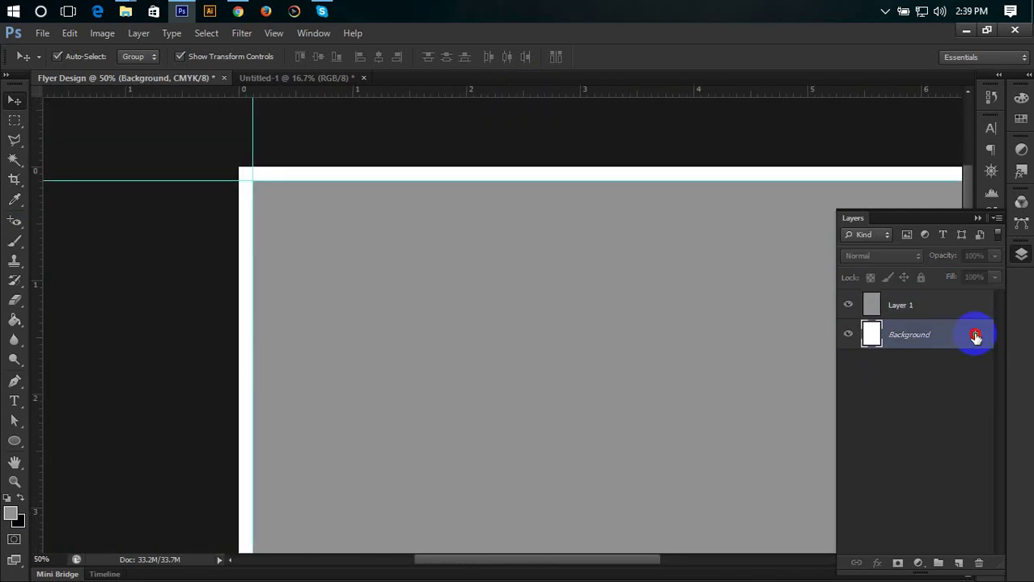
double_click(976, 336)
key(Return)
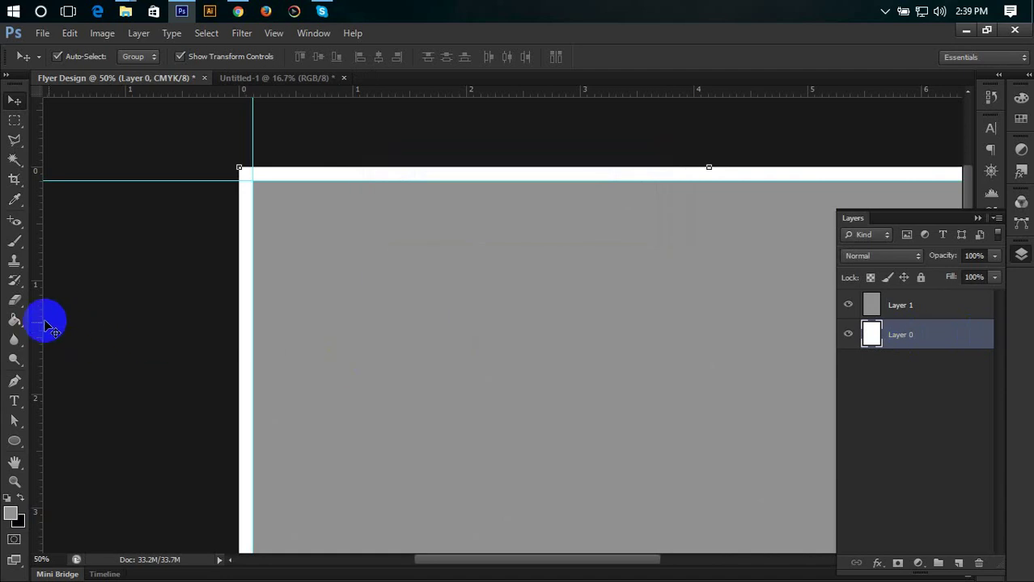
drag(46, 326, 239, 344)
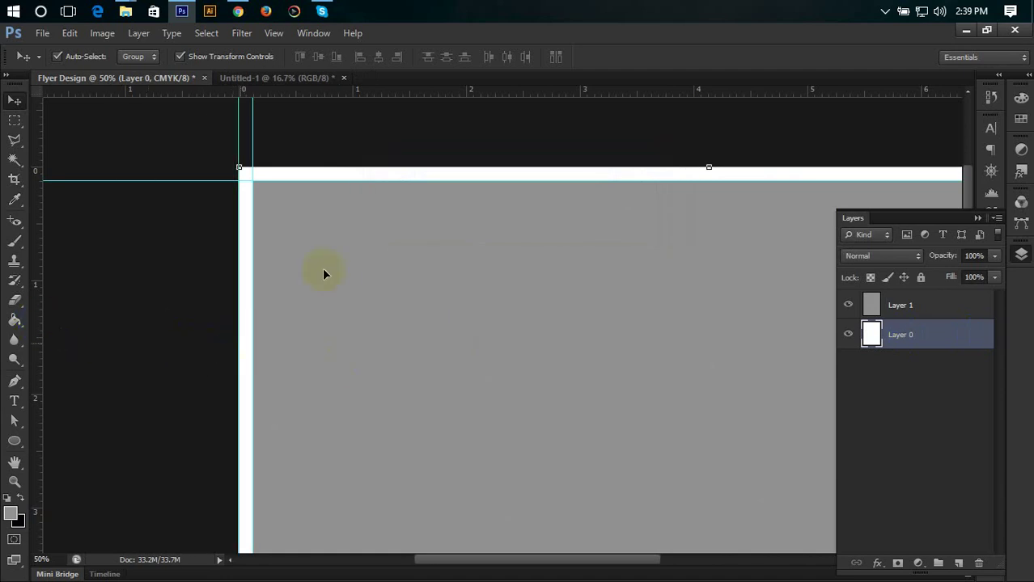
drag(376, 91, 383, 169)
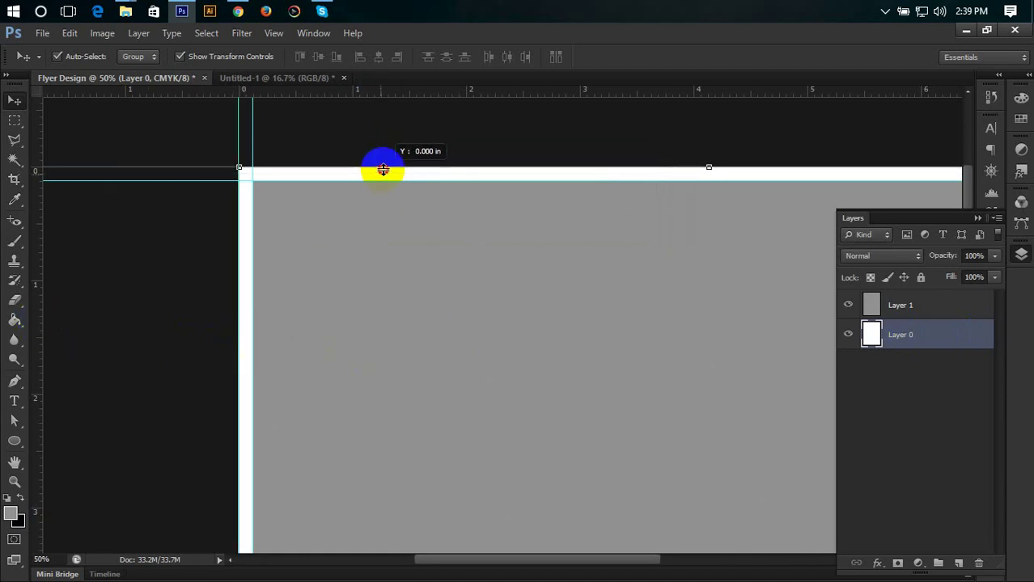
- Place guides on the right and bottom page edges, then select Layer 1
scroll(404, 356, right, 10)
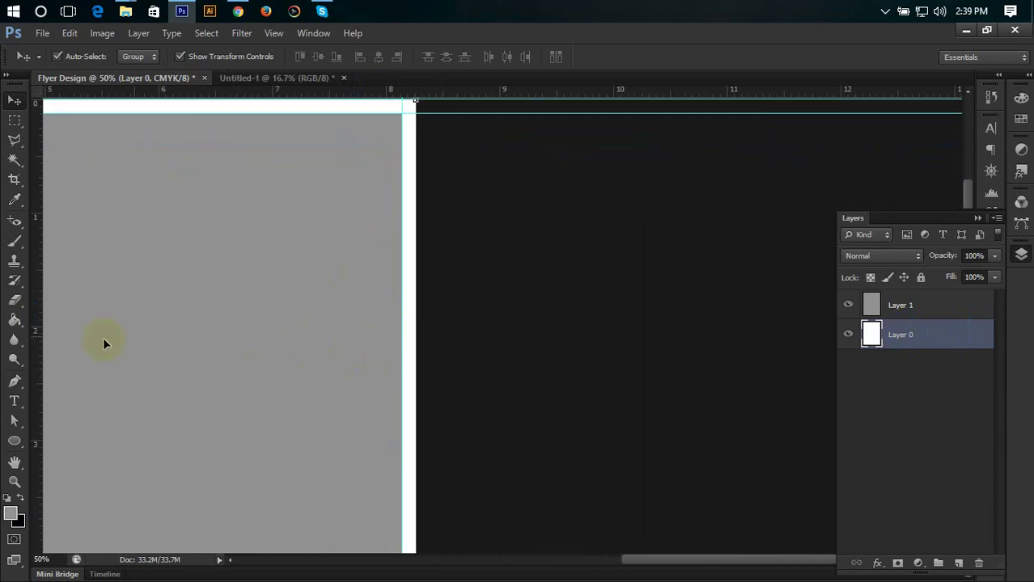
drag(36, 315, 416, 329)
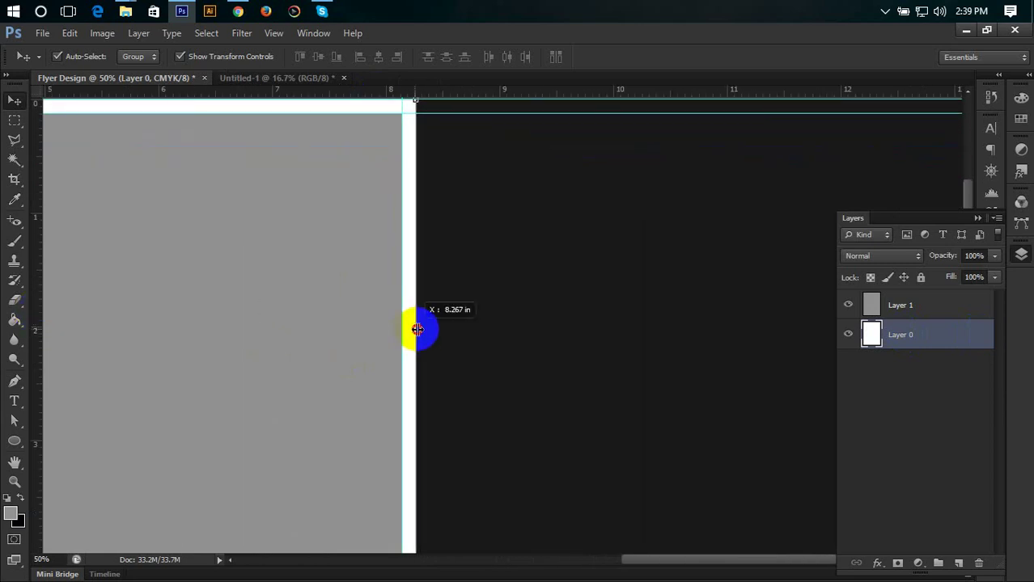
scroll(493, 227, left, 10)
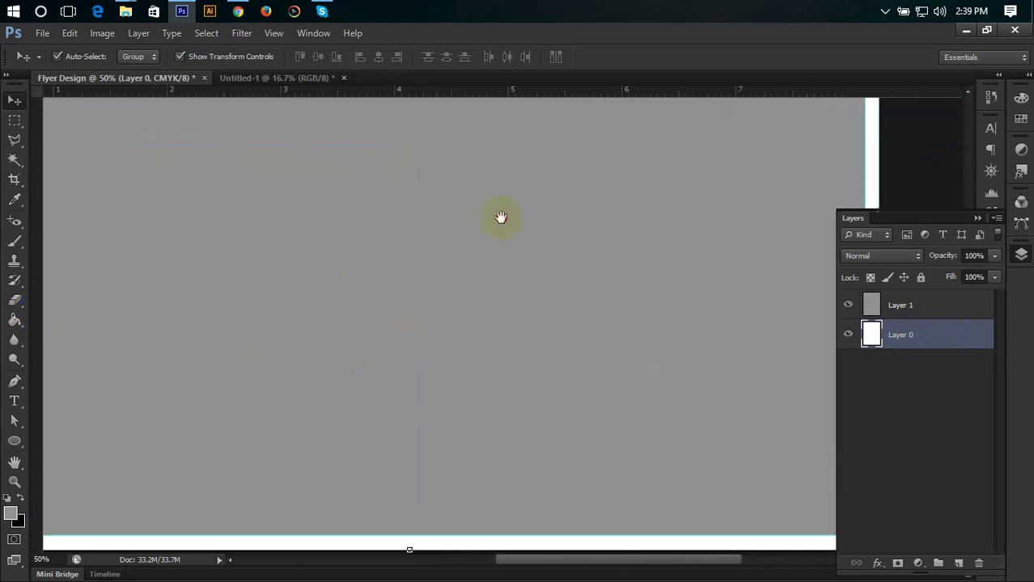
scroll(500, 267, down, 8)
drag(499, 319, 512, 341)
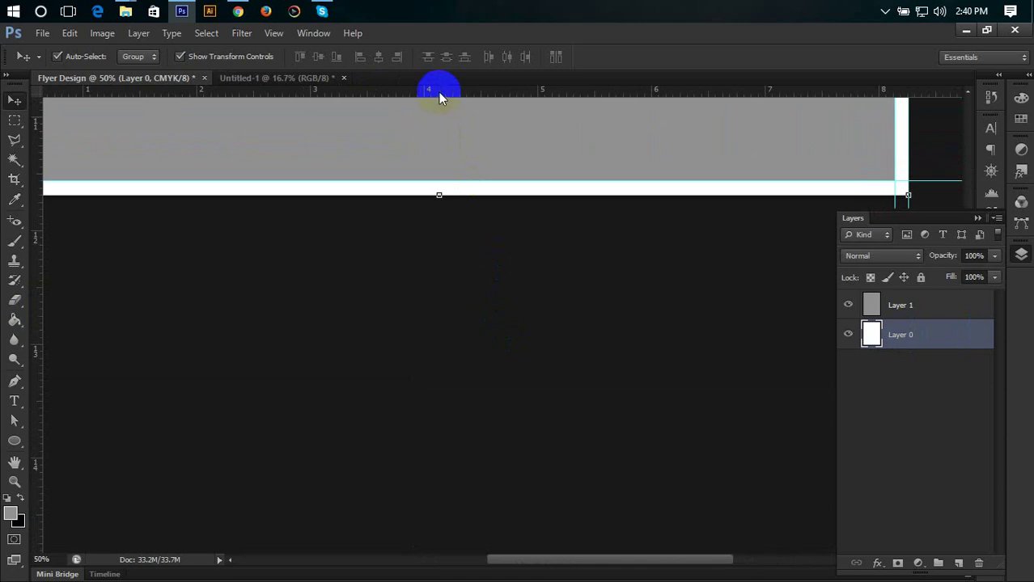
drag(439, 95, 451, 195)
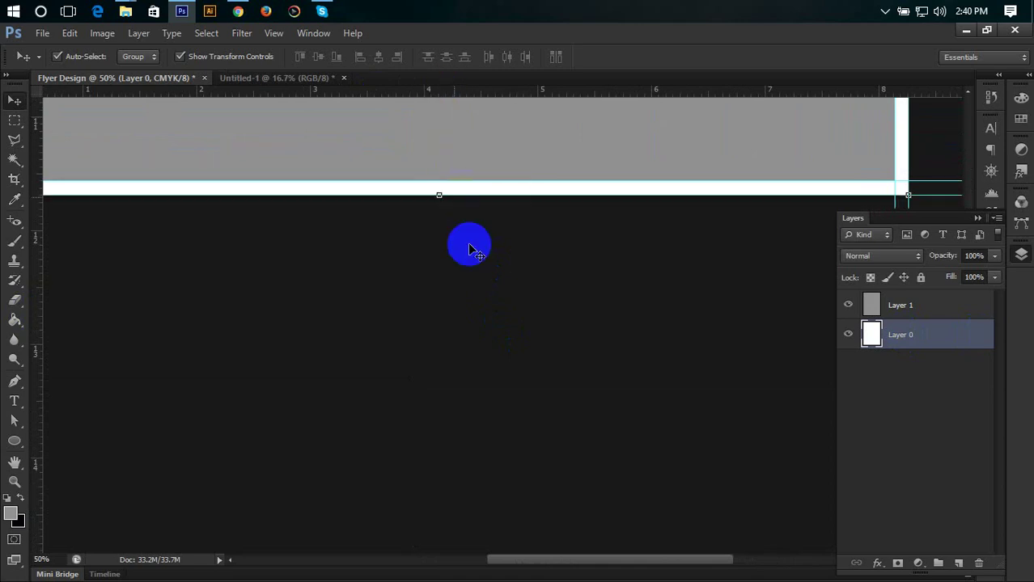
scroll(595, 445, down, 2)
scroll(594, 445, down, 2)
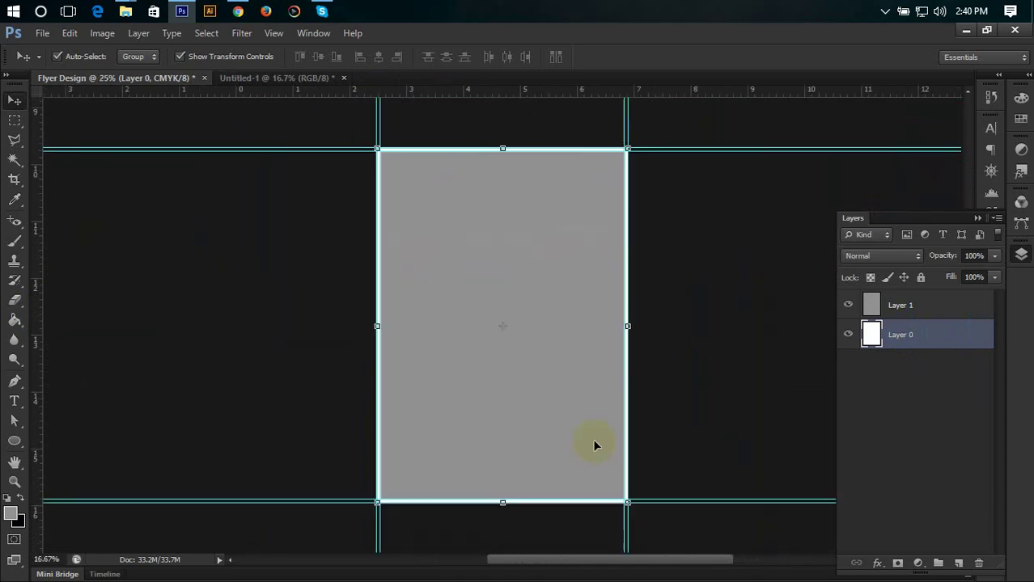
click(517, 323)
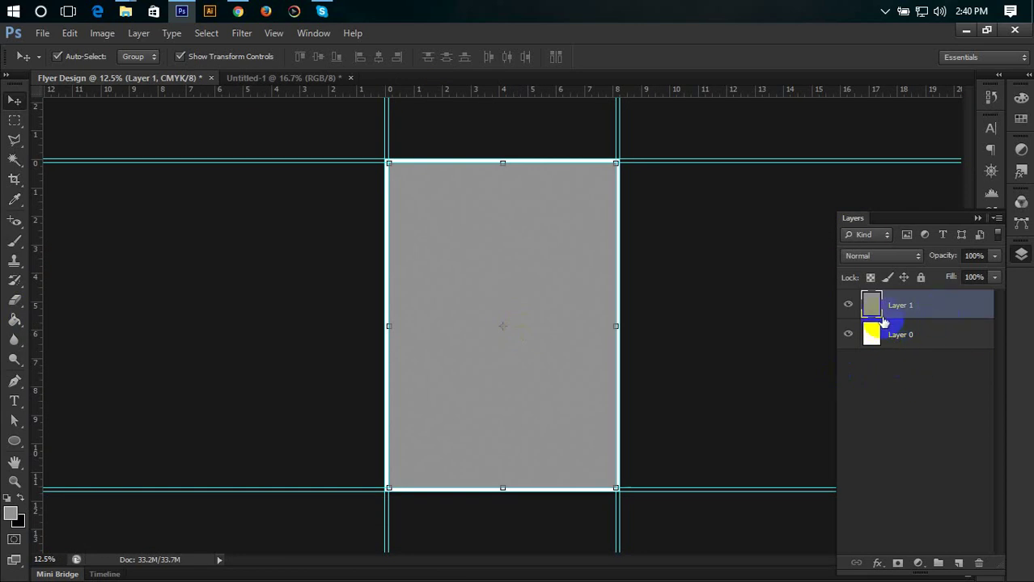
- Hide the grey Layer 1, fit the full white page in view, and collapse the Layers panel
click(846, 309)
click(701, 344)
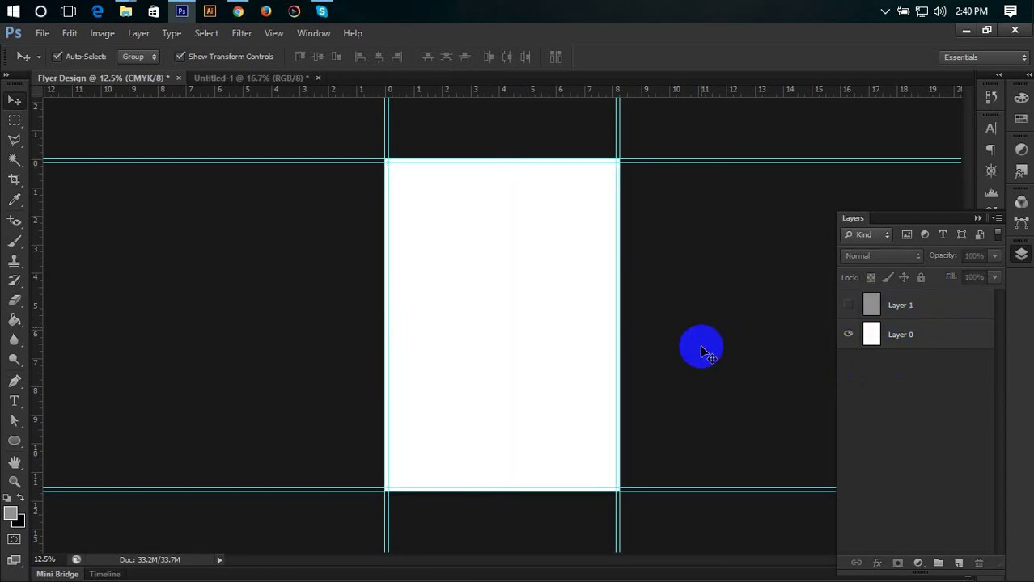
click(928, 312)
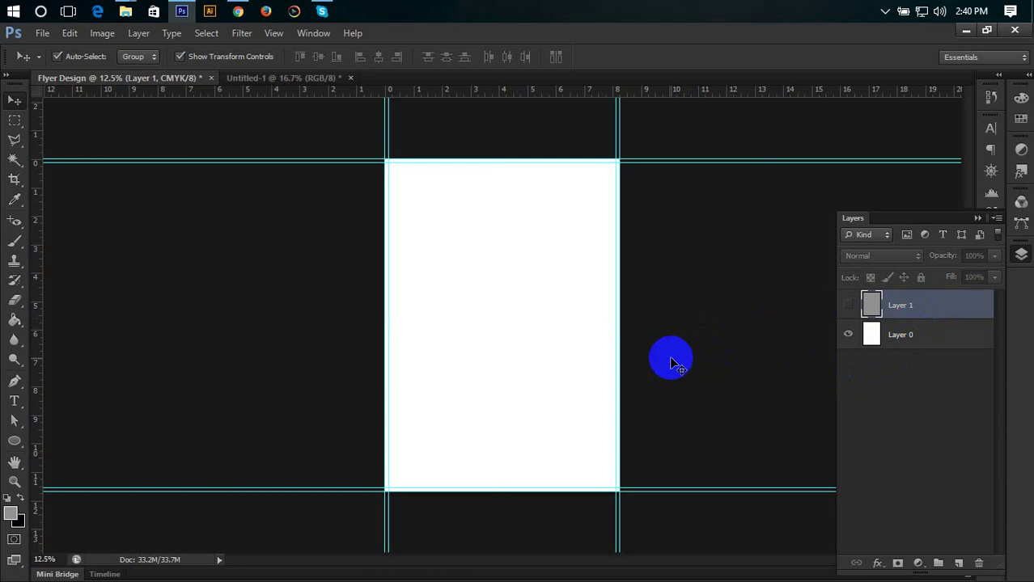
click(688, 352)
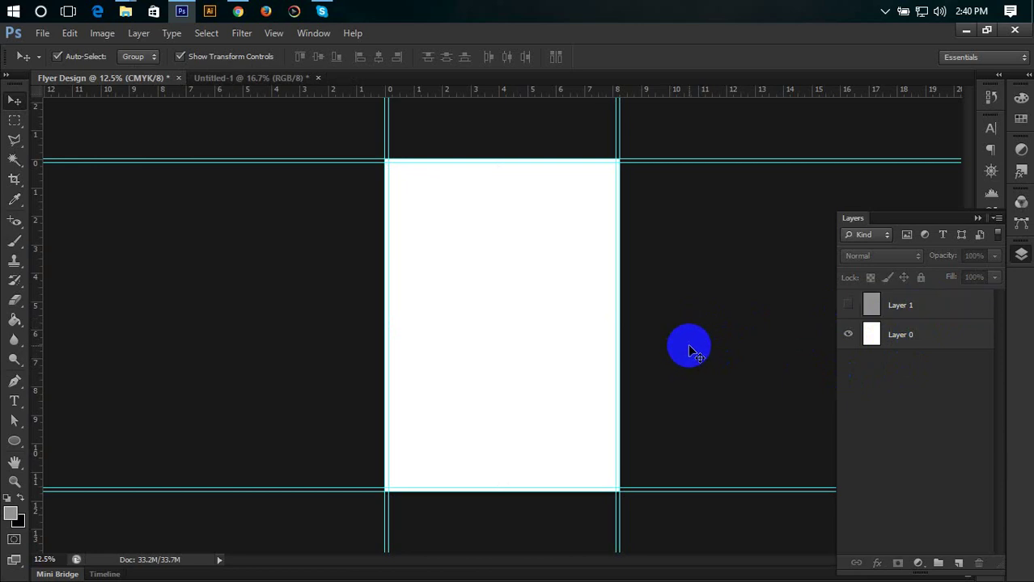
key(ctrl+plus)
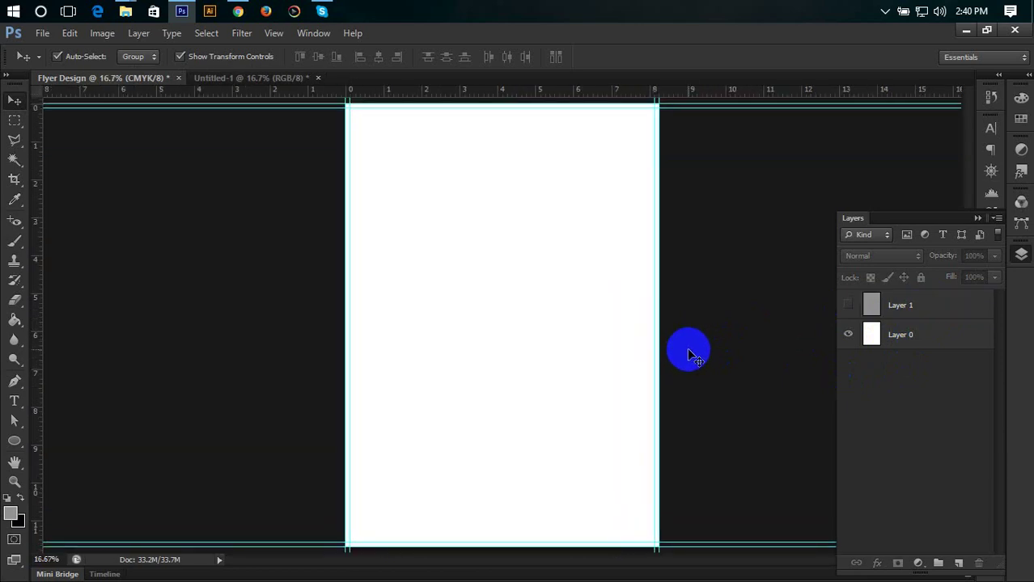
key(ctrl+minus)
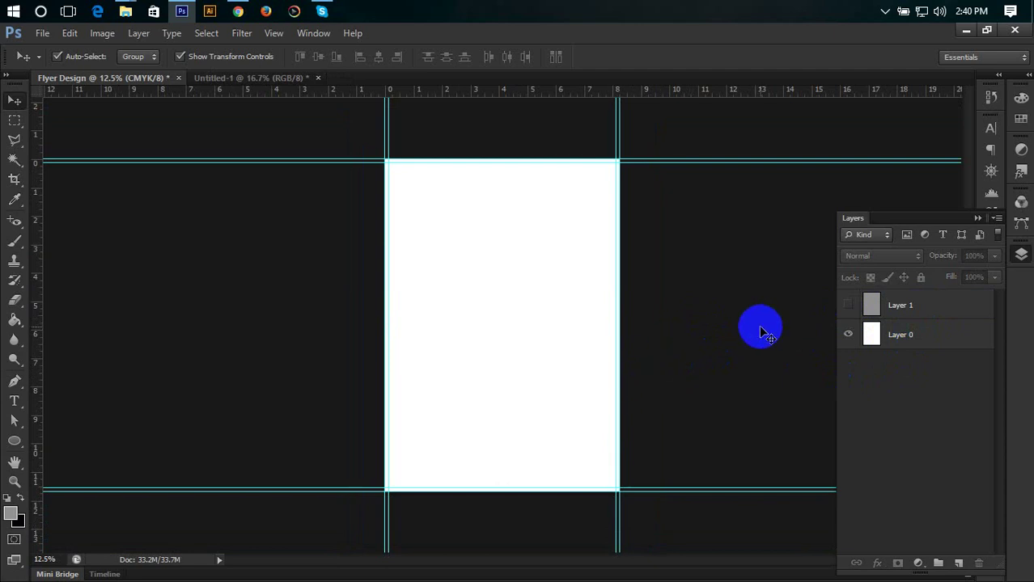
key(ctrl+minus)
key(ctrl+plus)
key(ctrl+plus)
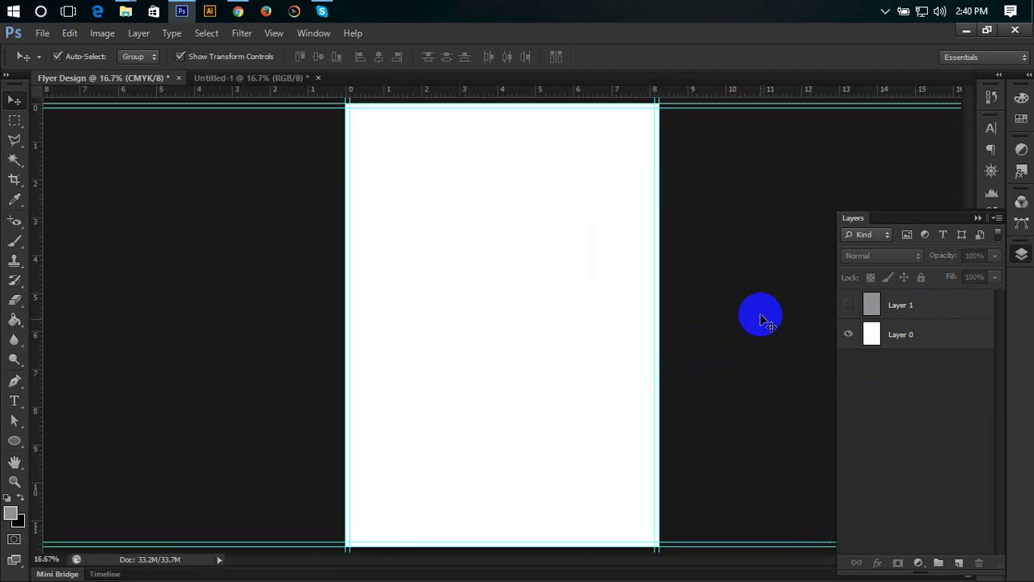
click(536, 288)
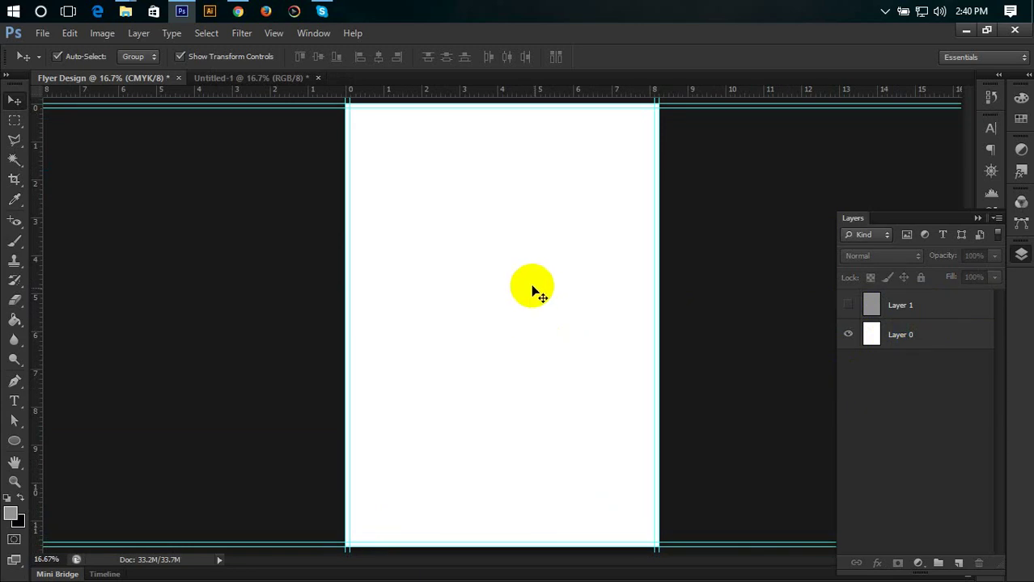
click(977, 219)
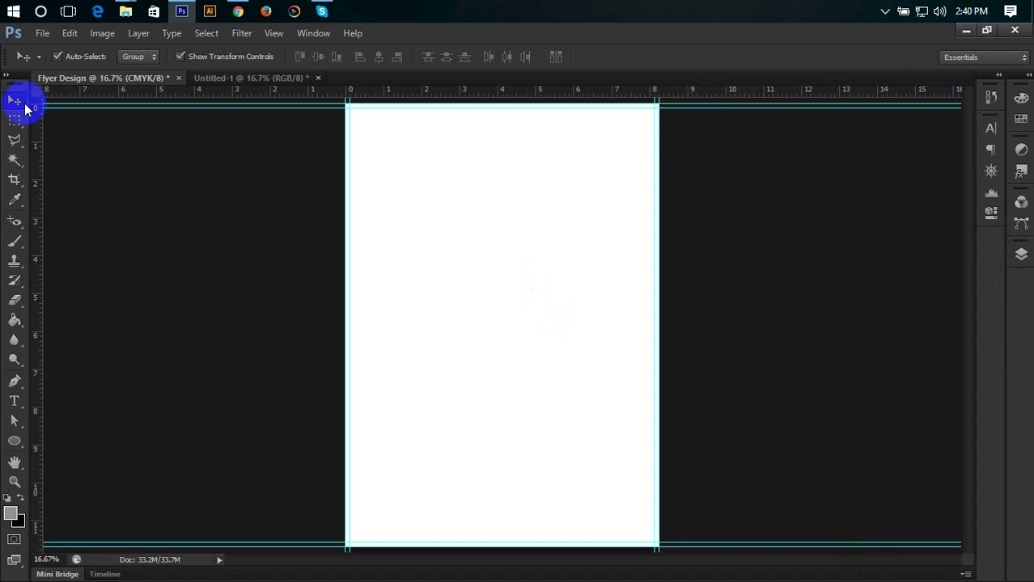
- Open beauti flyer.jpg as a reference image
click(42, 34)
click(54, 65)
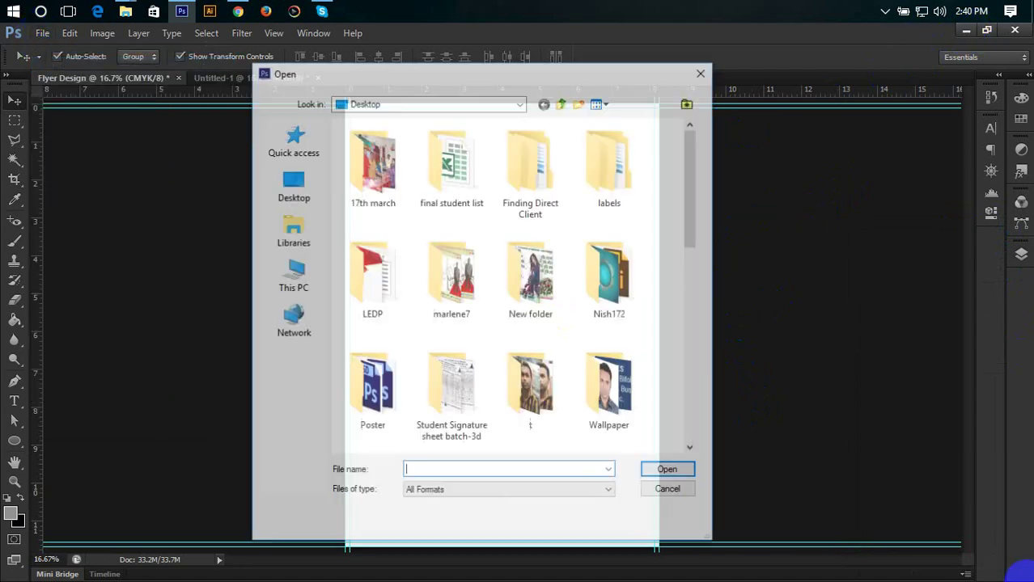
mouse_move(690, 234)
mouse_down()
mouse_move(715, 413)
mouse_move(722, 369)
mouse_up()
click(450, 215)
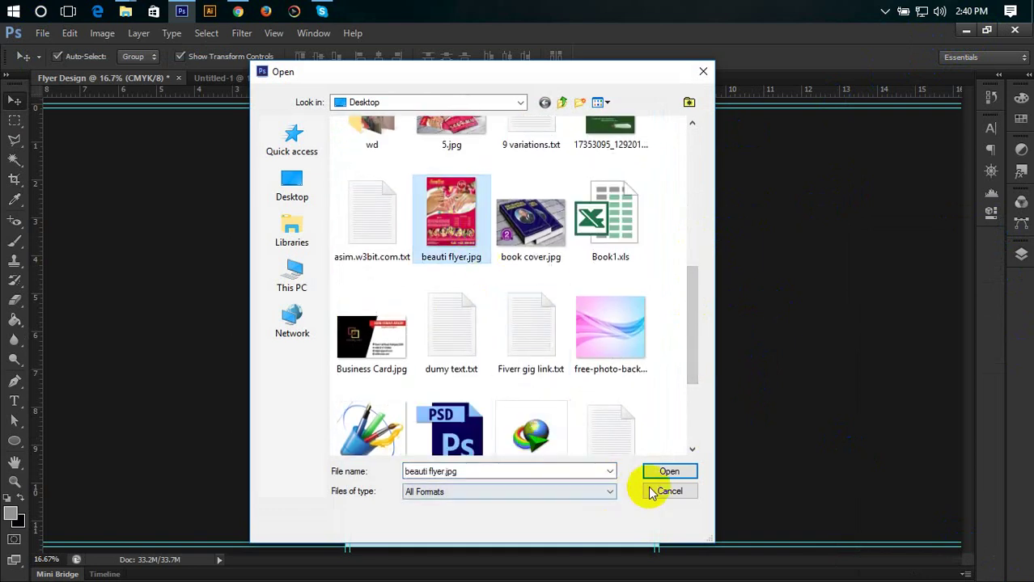
click(668, 471)
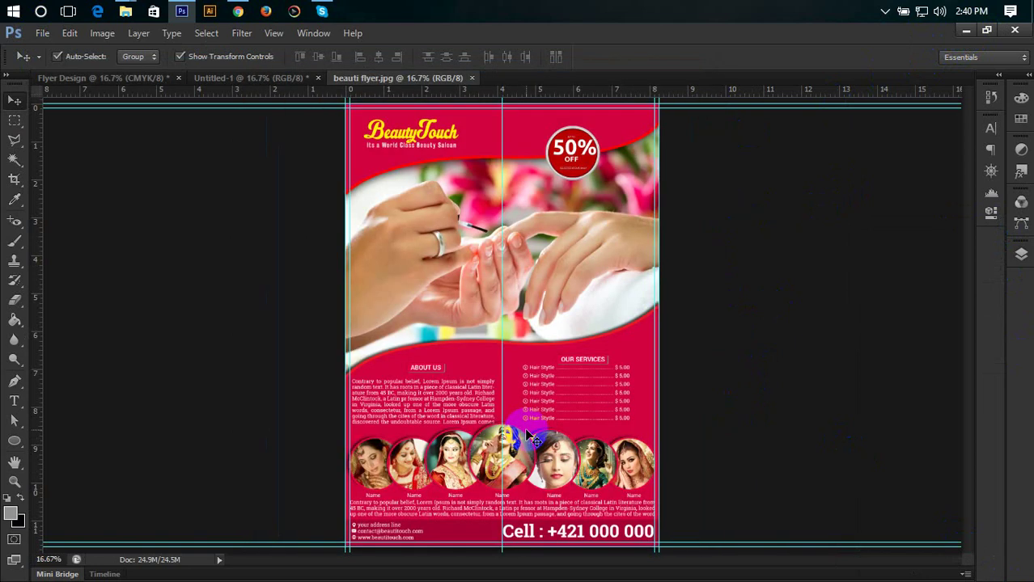
- Close Untitled-1 without saving its changes
click(238, 79)
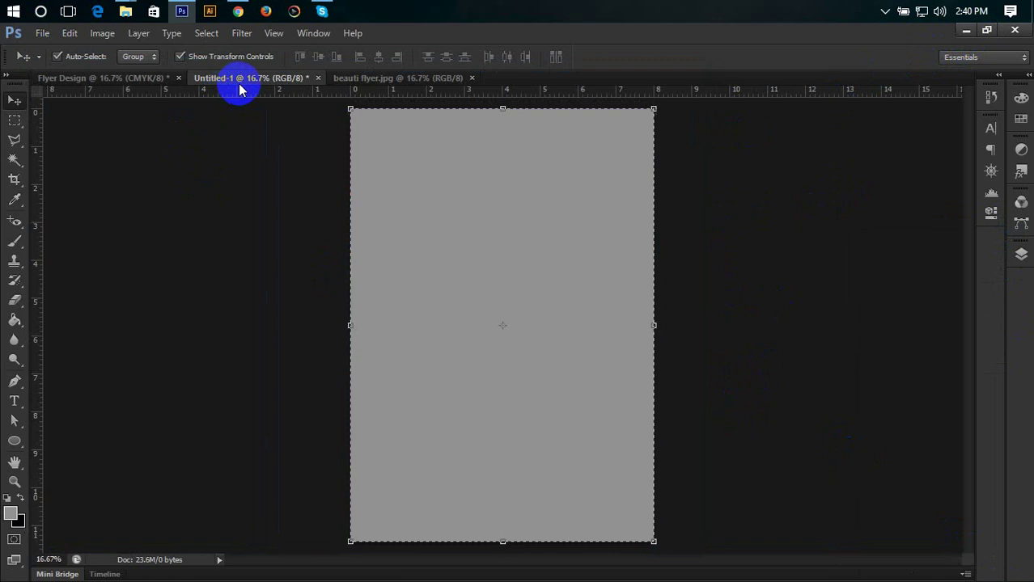
click(317, 78)
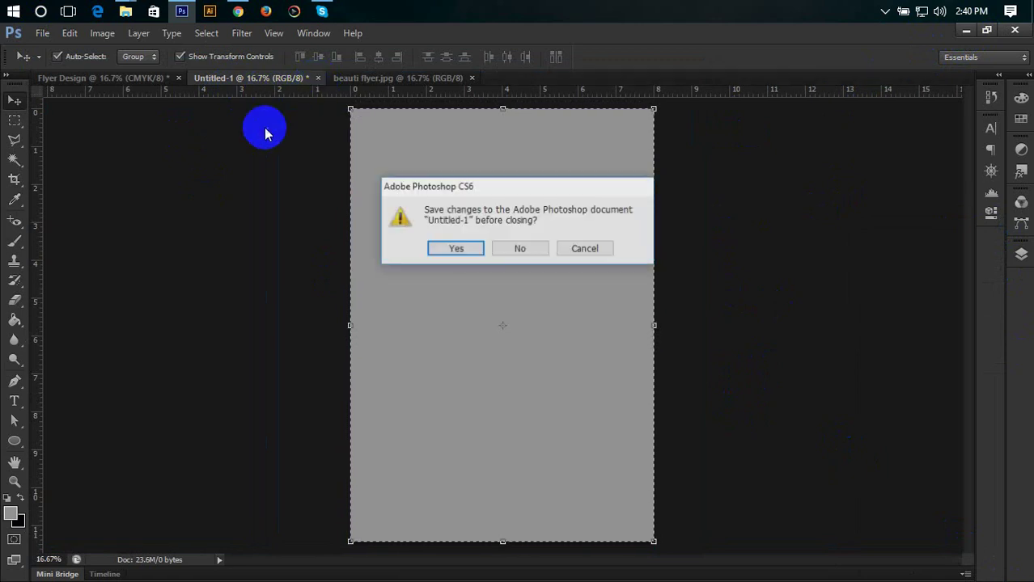
click(522, 250)
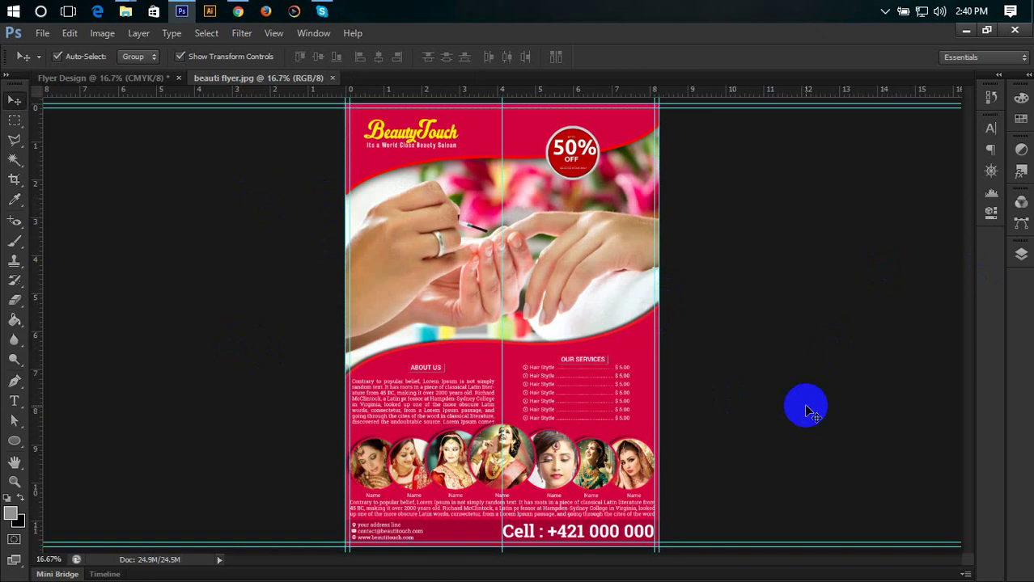
click(315, 34)
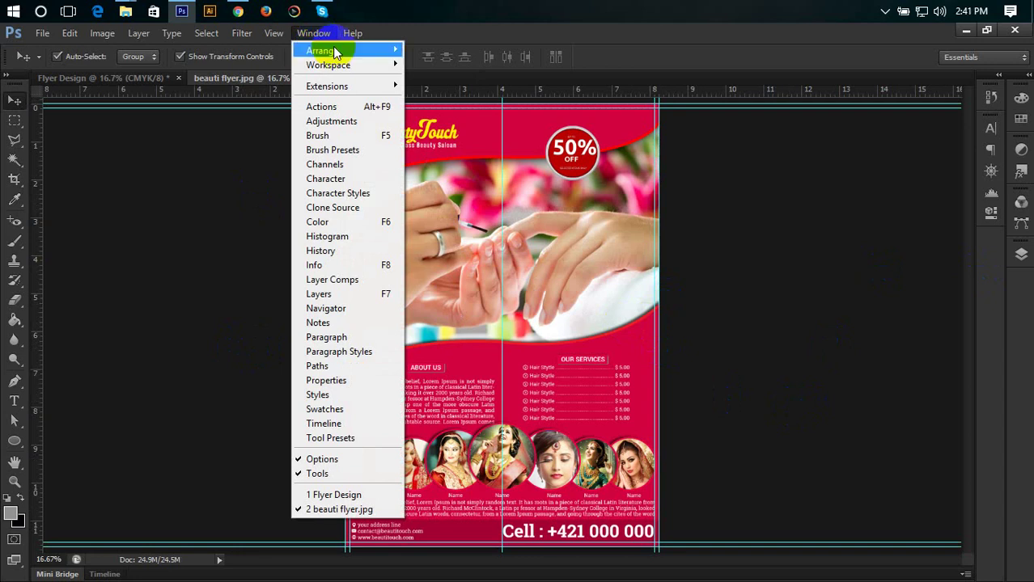
mouse_move(322, 51)
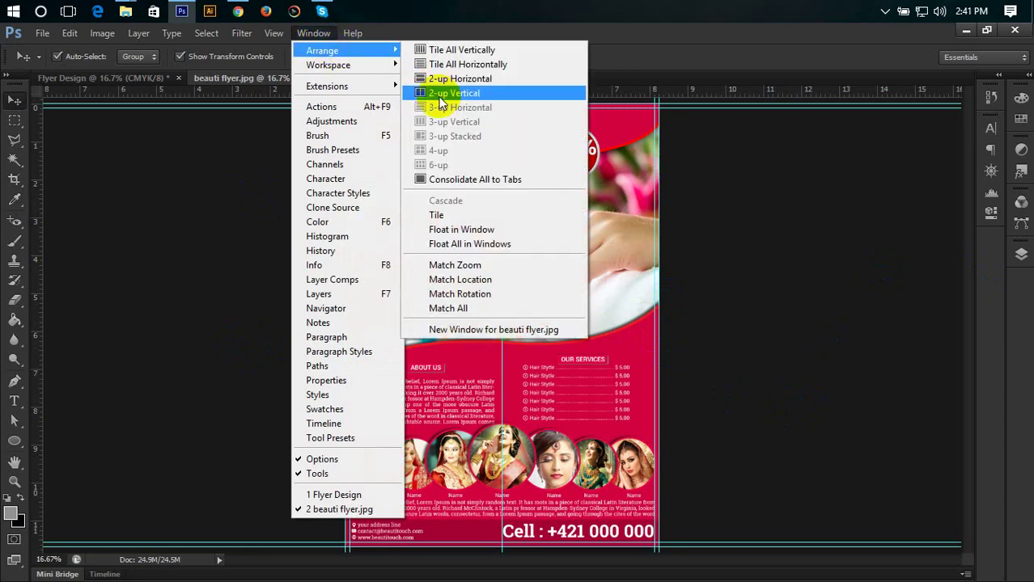
- Tile beauti flyer.jpg and Flyer Design 2-up vertically and fit both pages in view
click(441, 96)
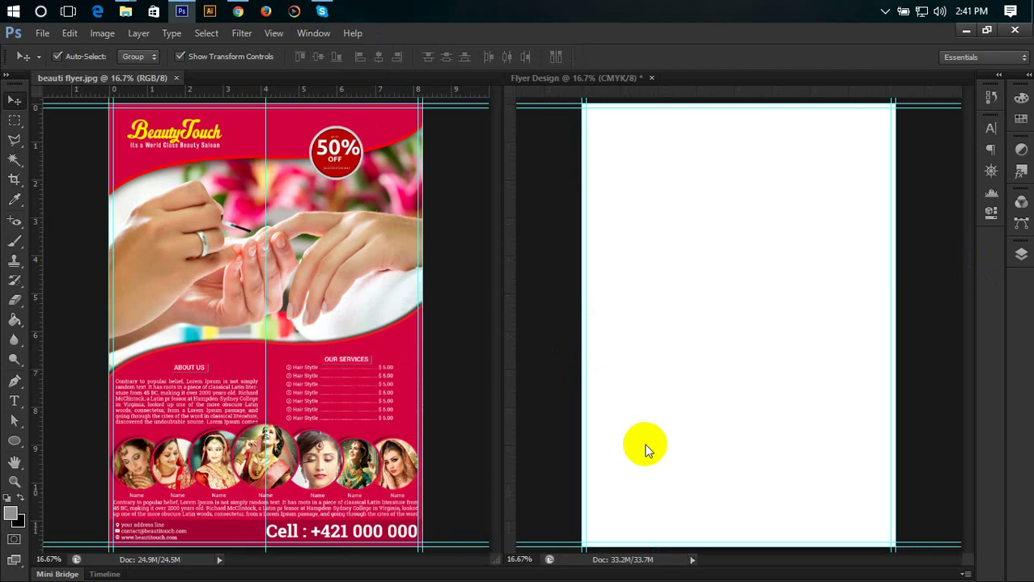
mouse_move(334, 323)
mouse_down()
mouse_move(517, 437)
mouse_move(439, 253)
mouse_up()
key(ctrl+minus)
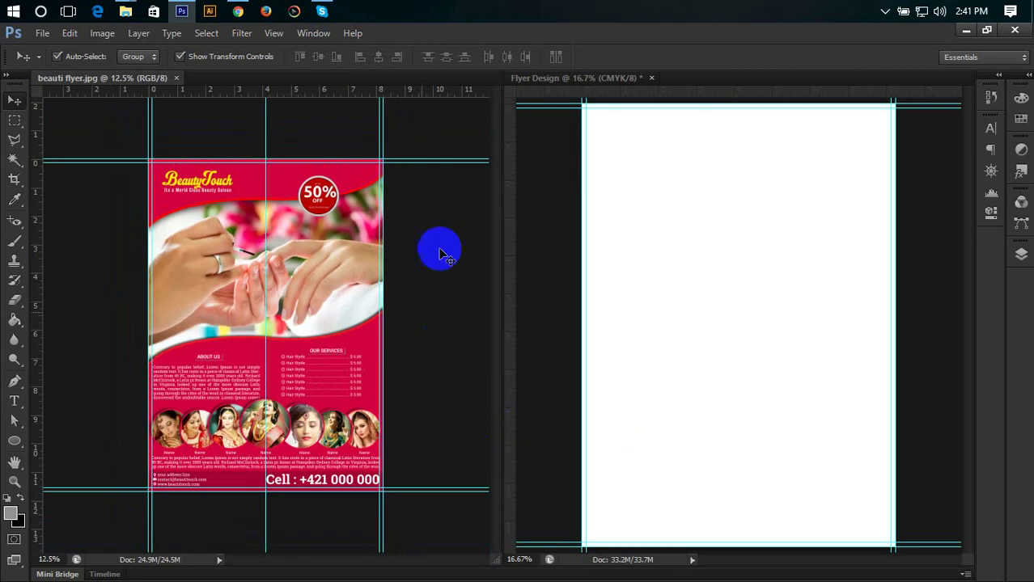
mouse_move(502, 189)
mouse_down()
mouse_move(401, 186)
mouse_move(317, 202)
mouse_up()
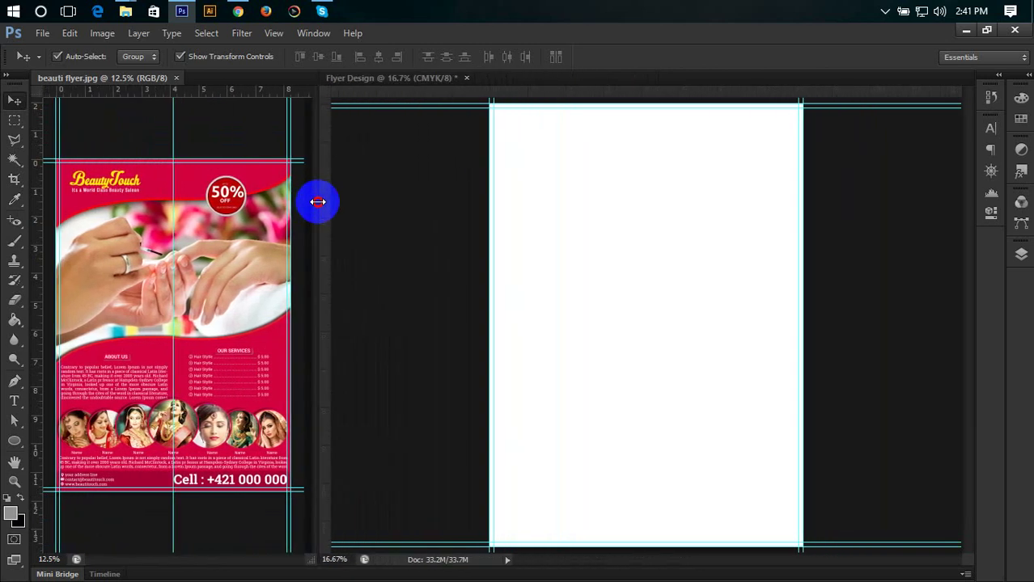
click(858, 431)
key(ctrl+plus)
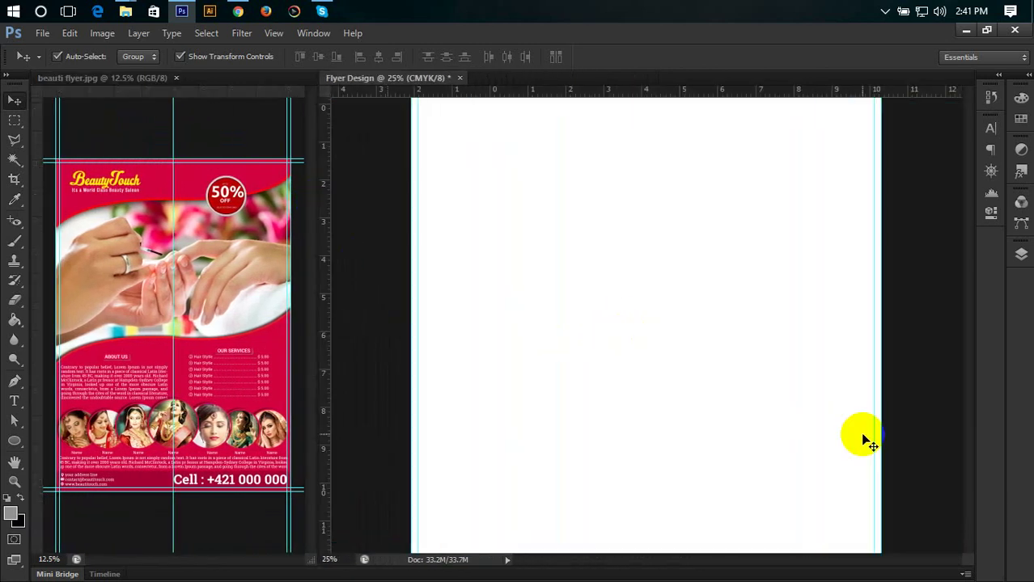
key(ctrl+minus)
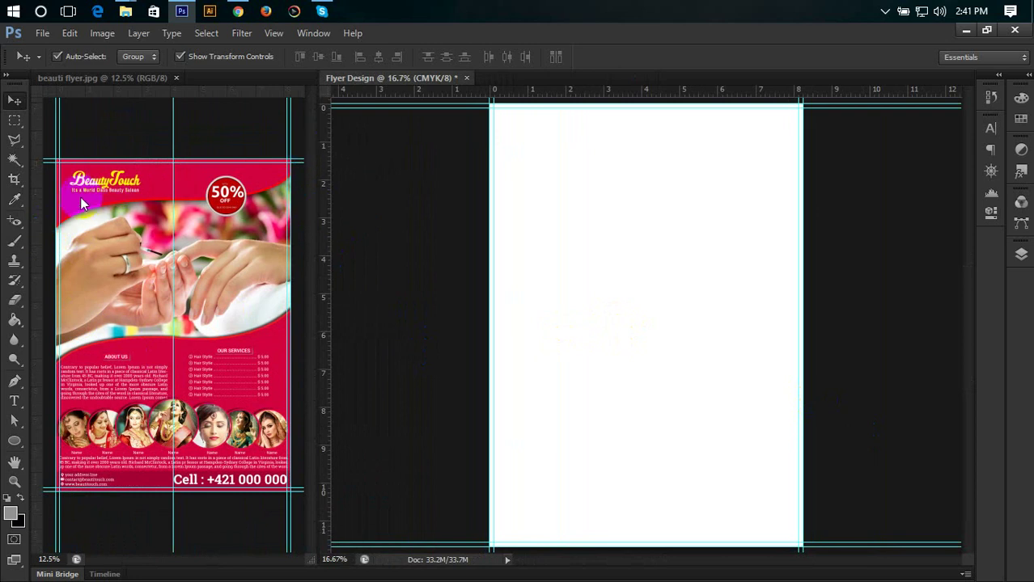
- Drag the reference flyer image onto the Flyer Design page with the Move tool
drag(81, 204, 694, 333)
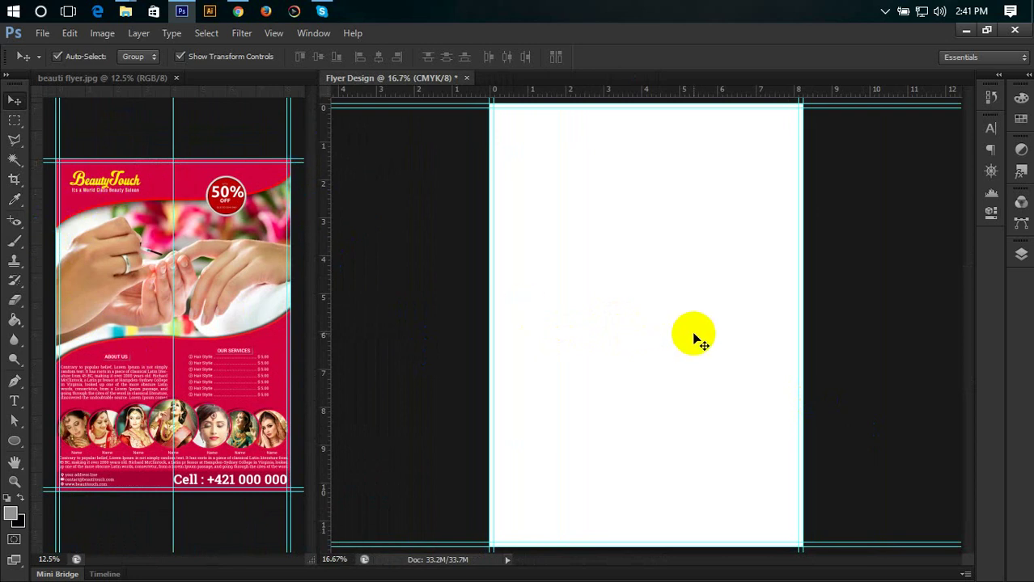
drag(694, 333, 575, 248)
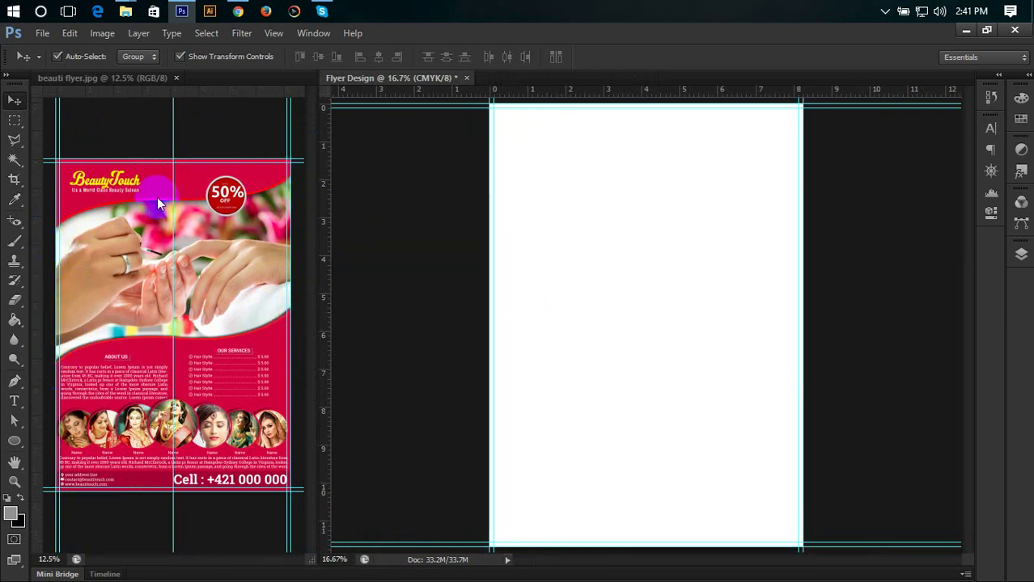
drag(63, 267, 579, 328)
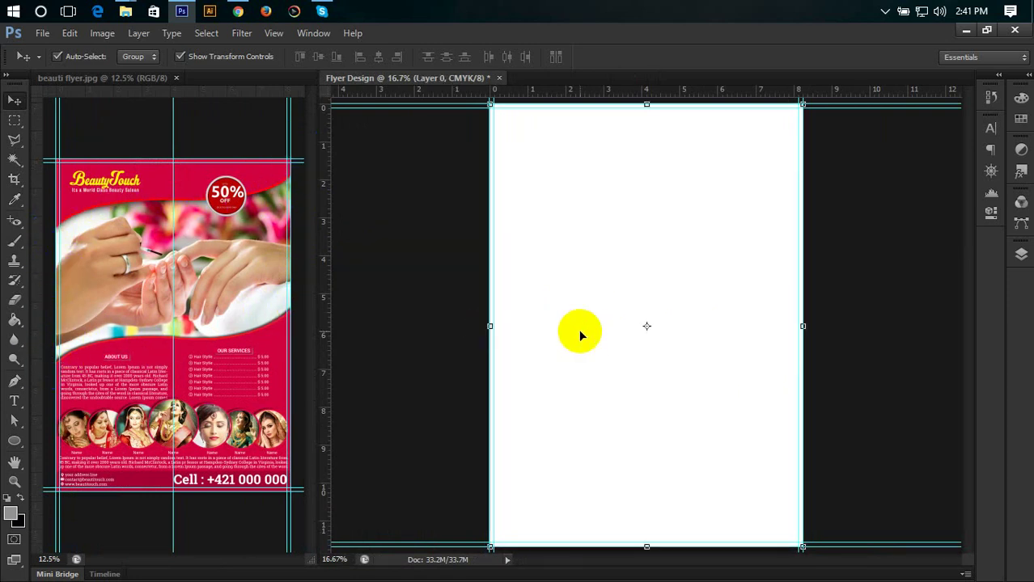
click(179, 182)
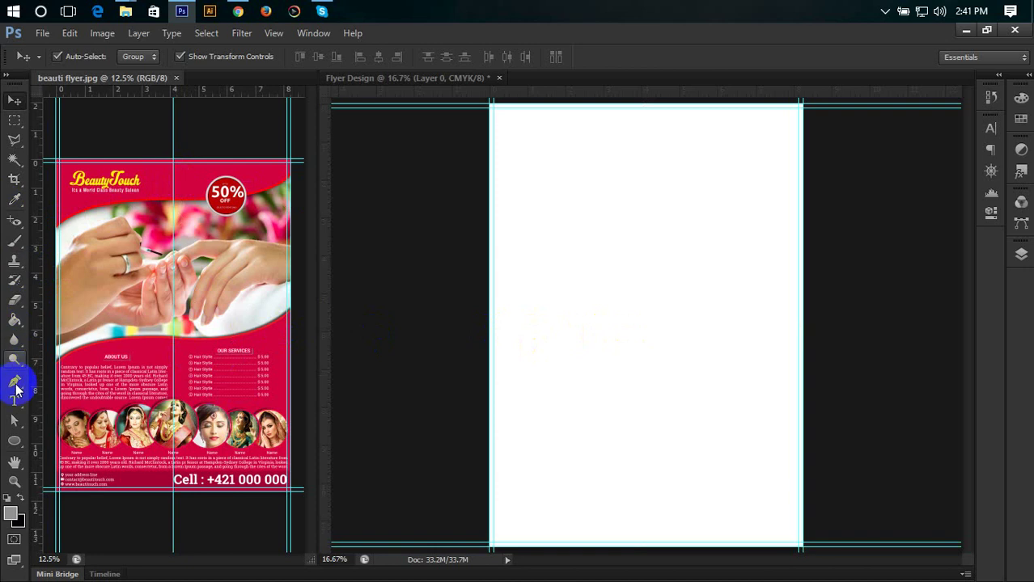
- Set the Pen tool to Shape mode with no fill and a red 3 pt stroke
click(16, 387)
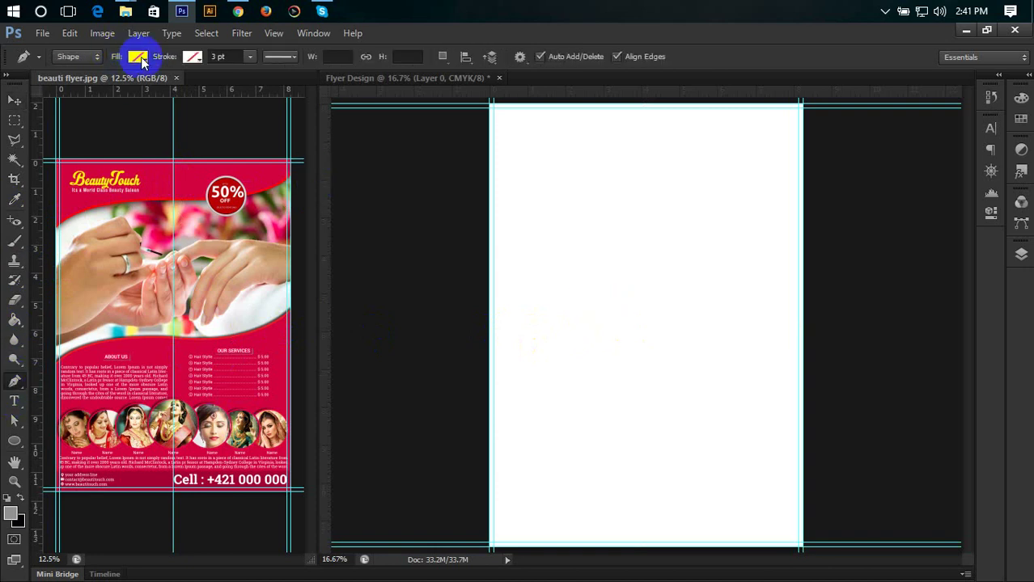
click(139, 58)
click(75, 86)
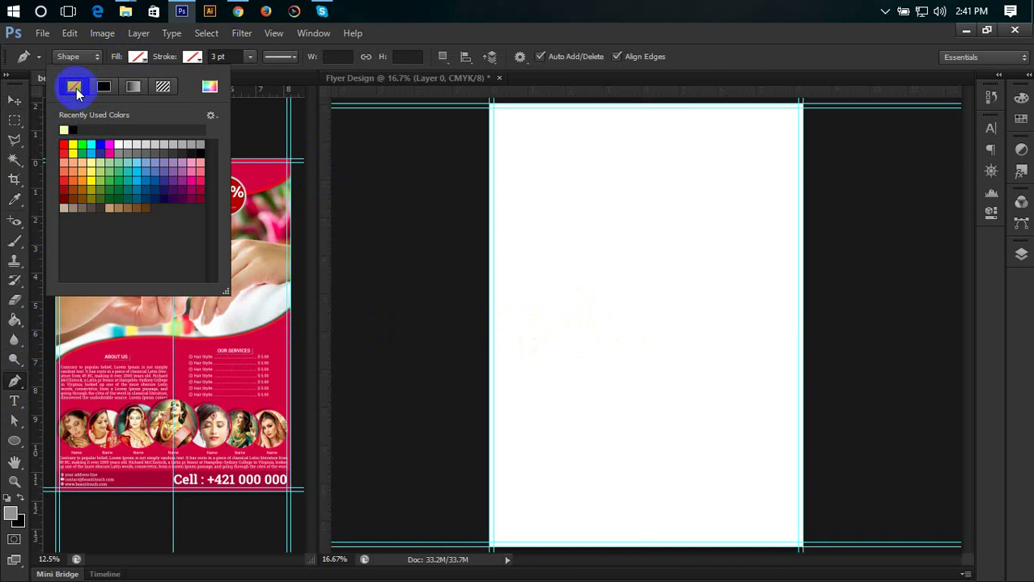
click(194, 56)
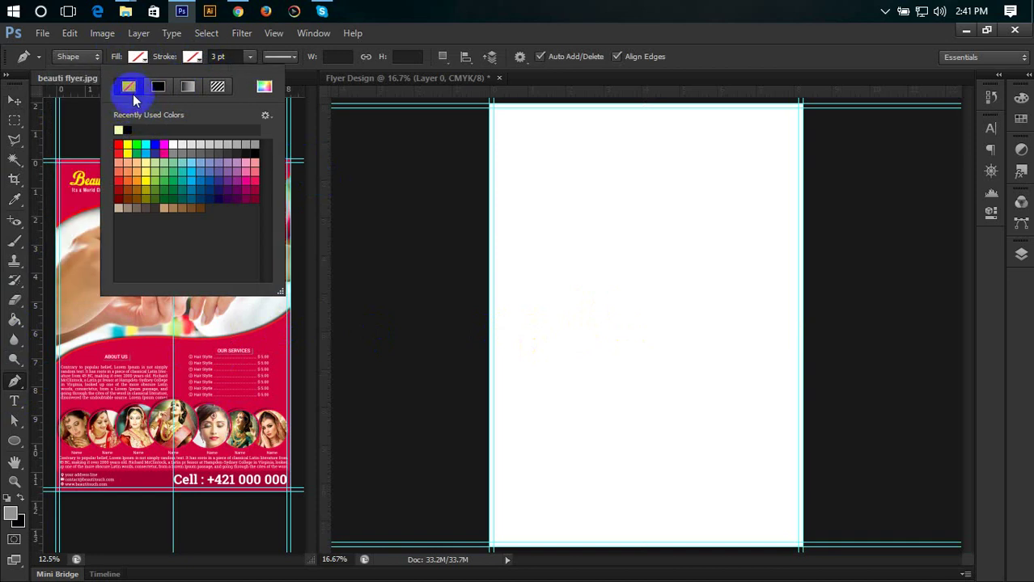
click(115, 145)
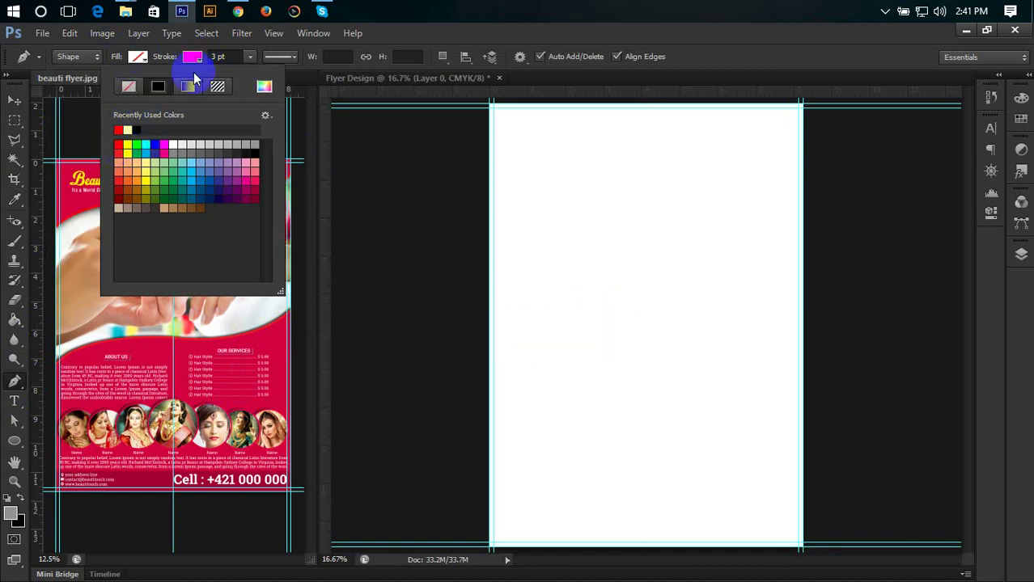
click(540, 154)
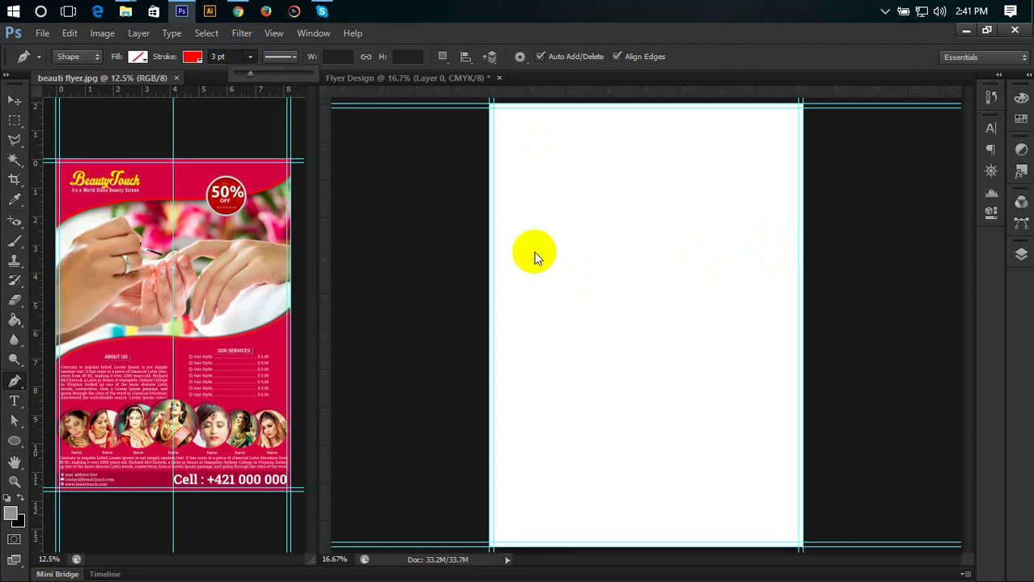
click(491, 219)
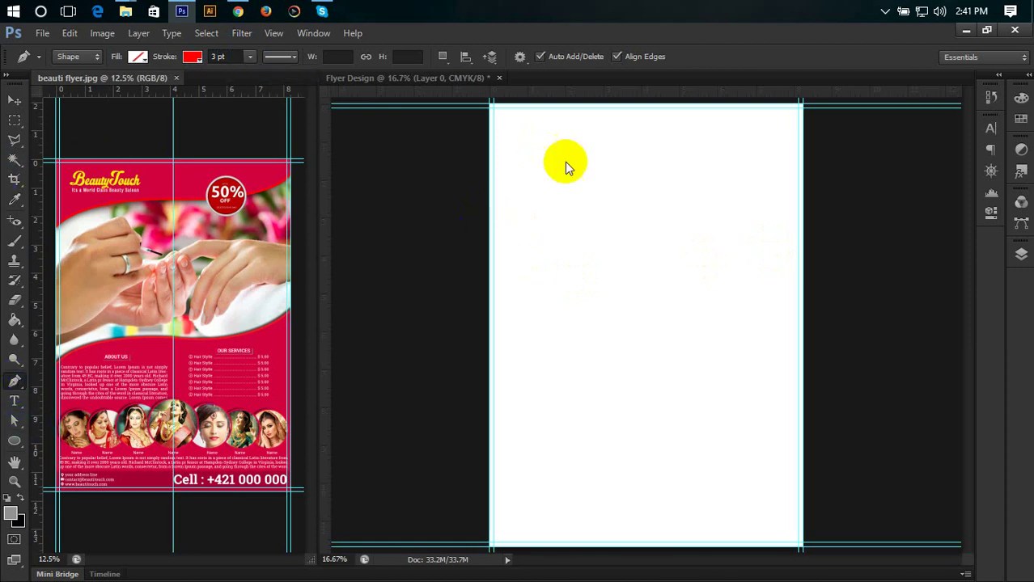
click(501, 222)
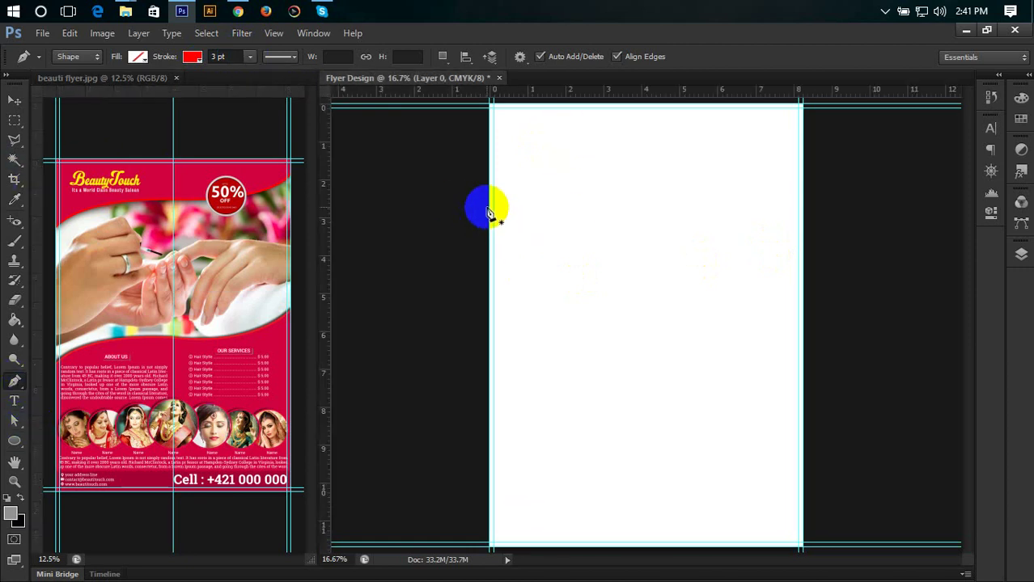
- Pen-draw a closed band with a wavy top edge, straight right side, wavy bottom edge
click(486, 207)
drag(648, 171, 763, 185)
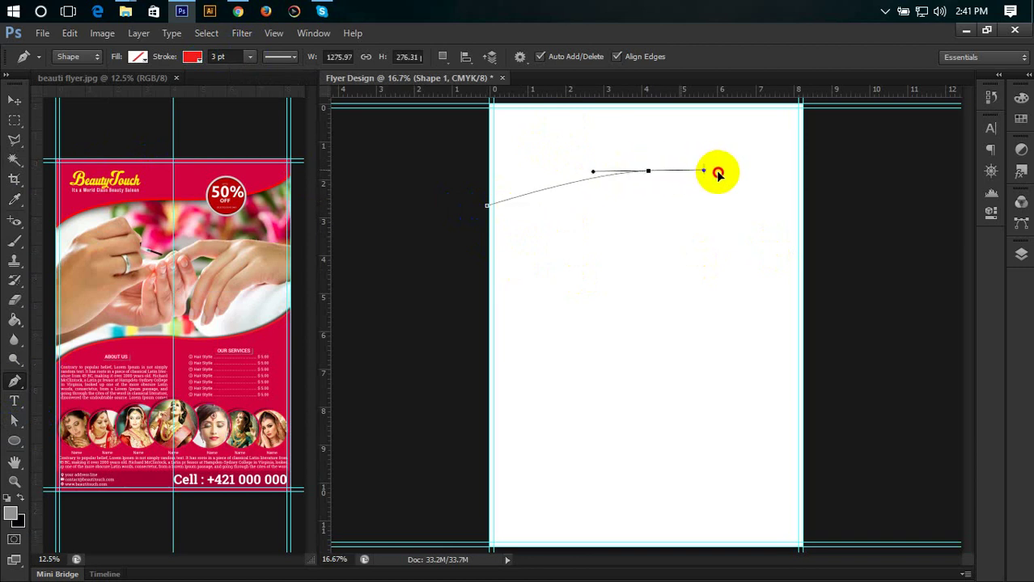
drag(756, 184, 756, 184)
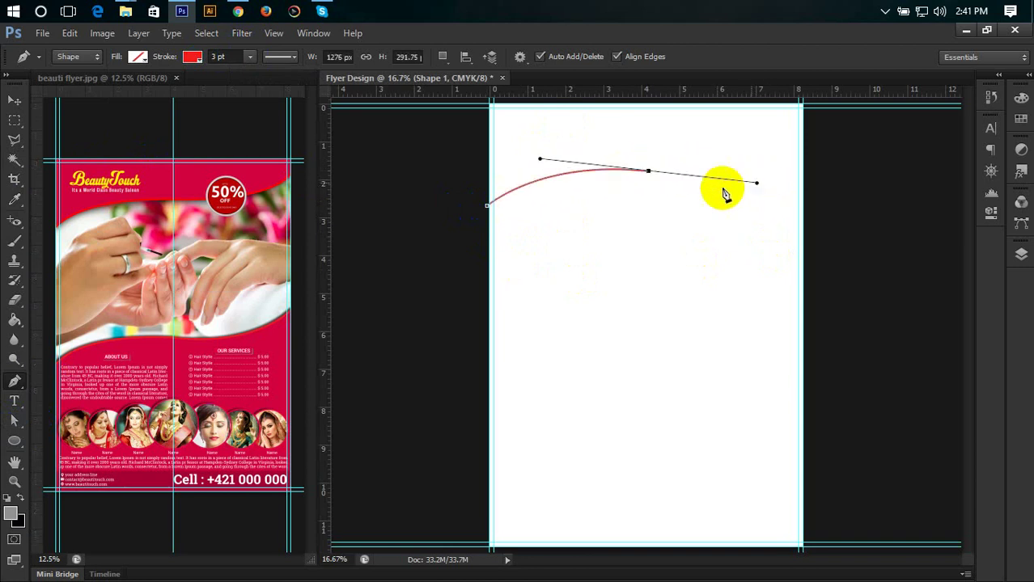
alt+click(649, 171)
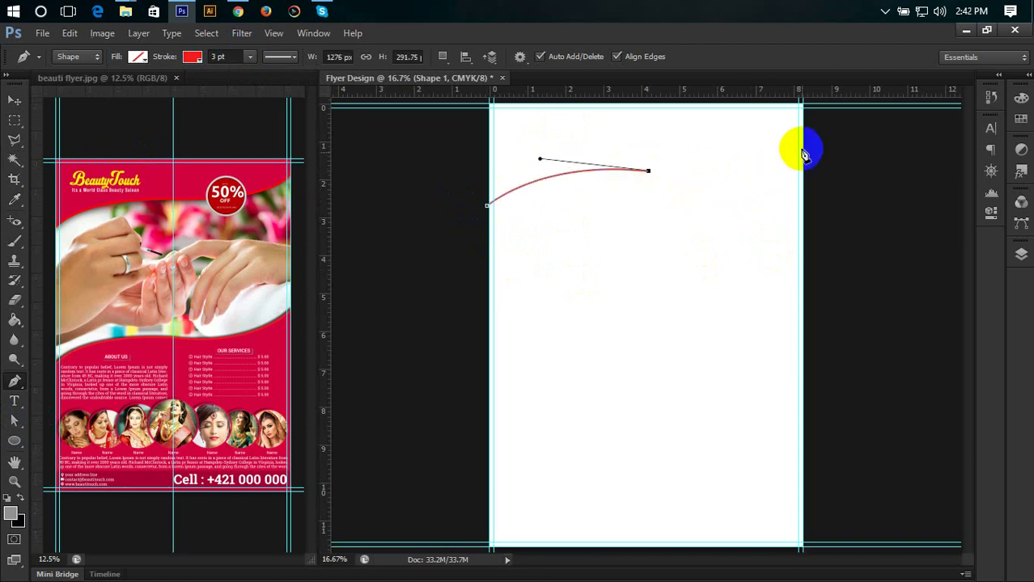
drag(801, 148, 841, 110)
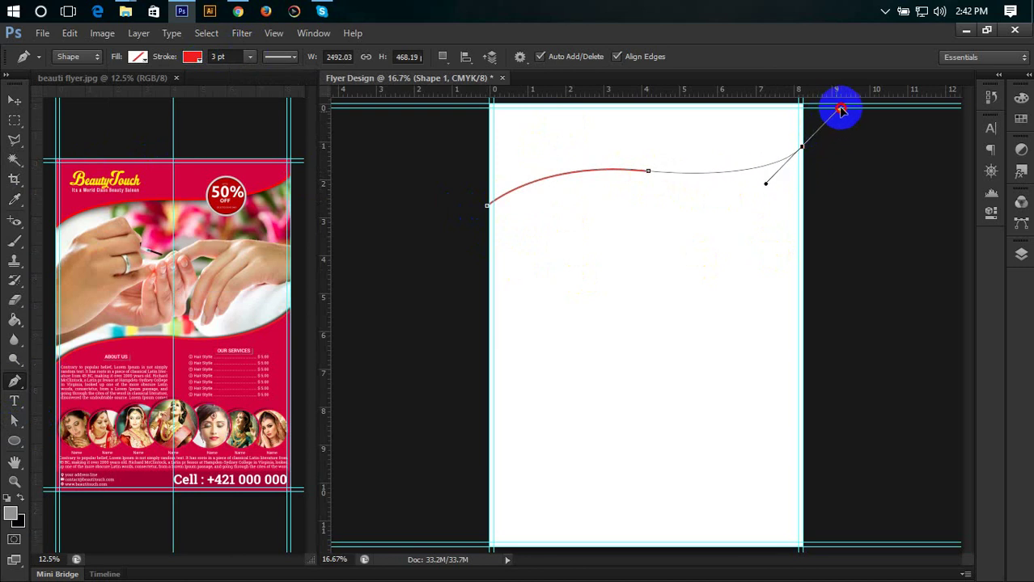
alt+click(800, 148)
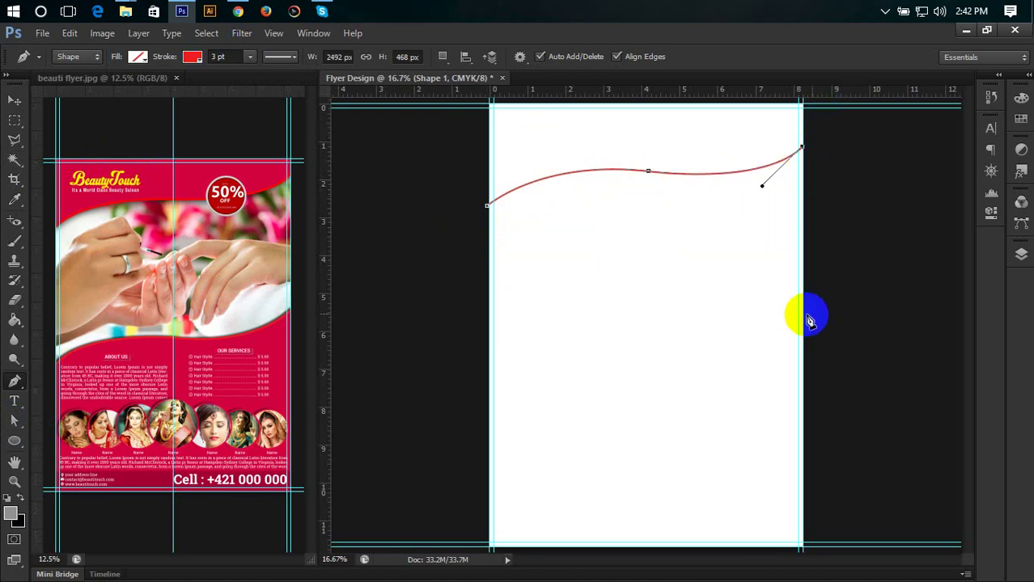
click(801, 316)
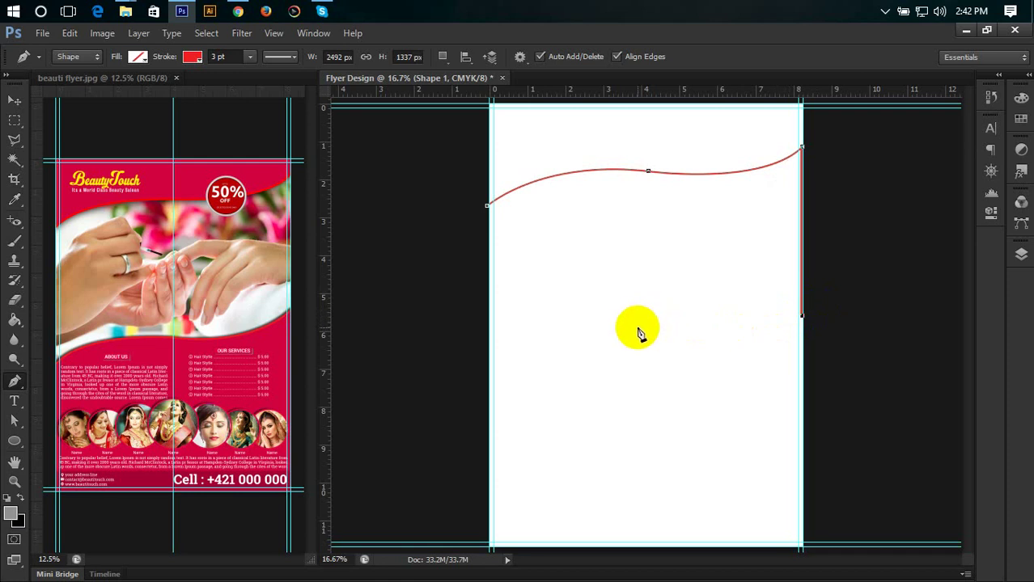
drag(631, 343, 535, 328)
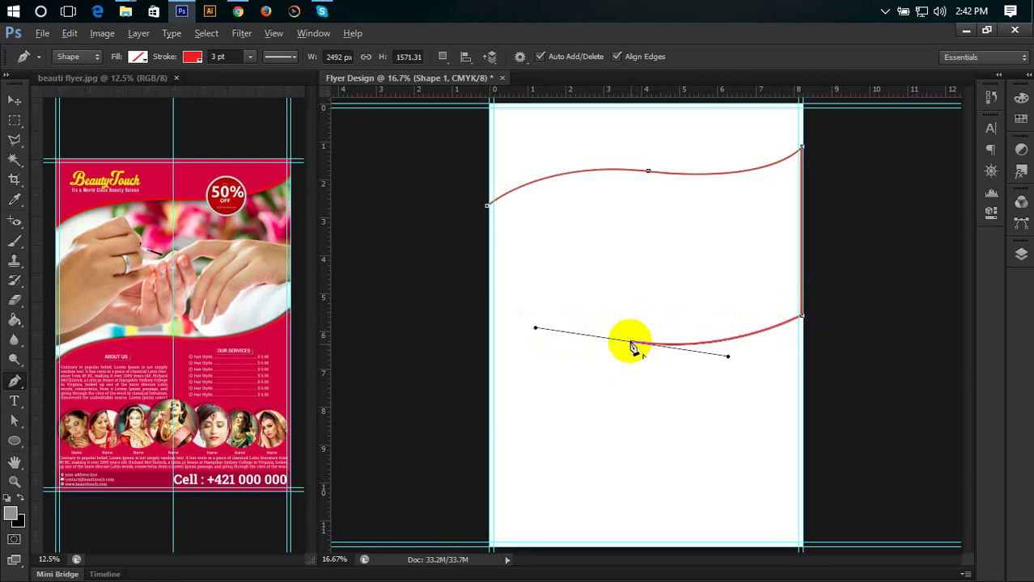
click(630, 343)
drag(490, 379, 431, 433)
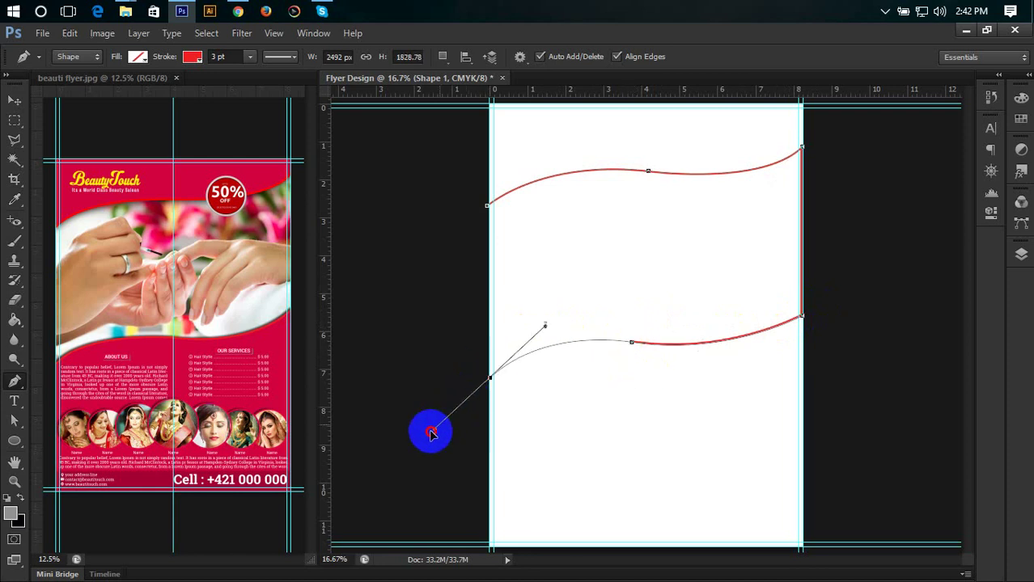
click(490, 378)
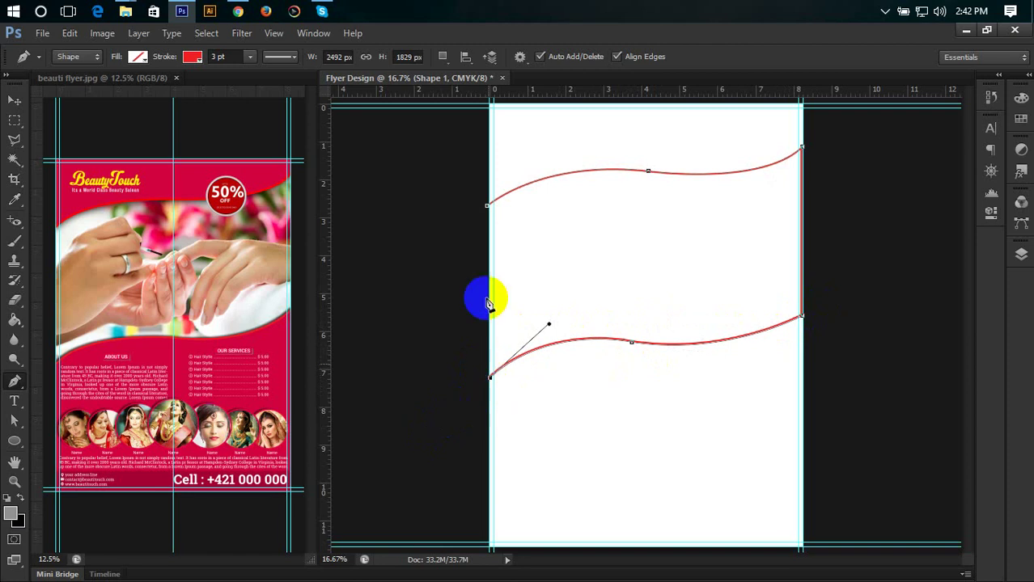
click(487, 205)
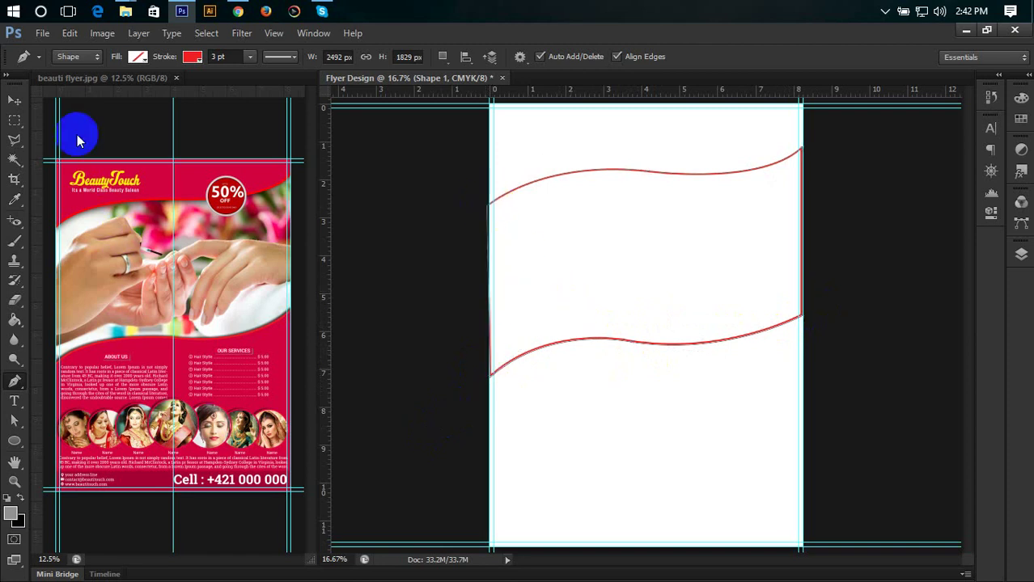
- Give the wavy band a salmon fill from the options-bar swatches
click(139, 58)
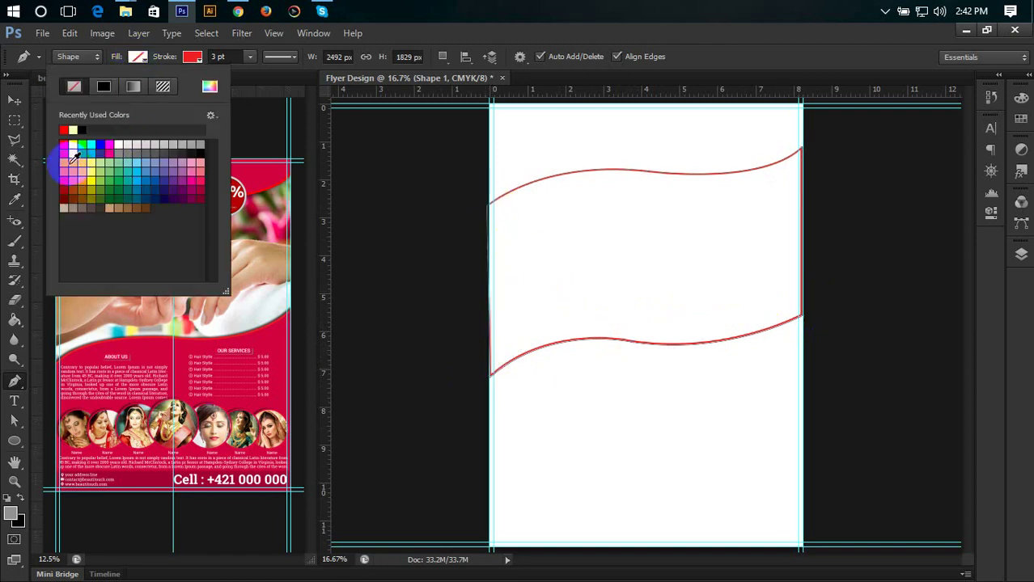
click(69, 160)
click(139, 57)
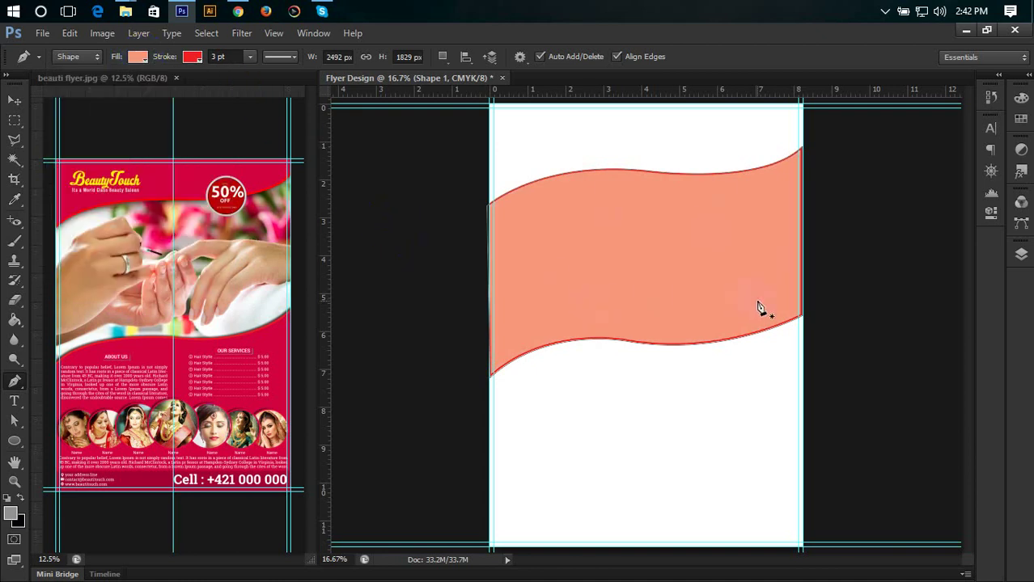
key(ctrl+plus)
drag(747, 261, 738, 402)
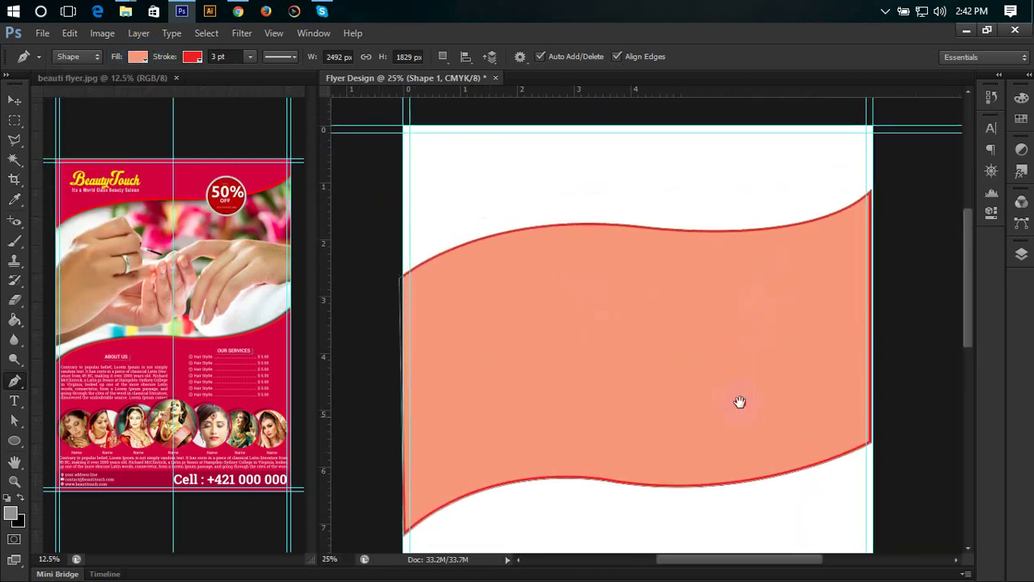
- Reshape the band's top-right curve and nudge its right corner points outward
click(8, 420)
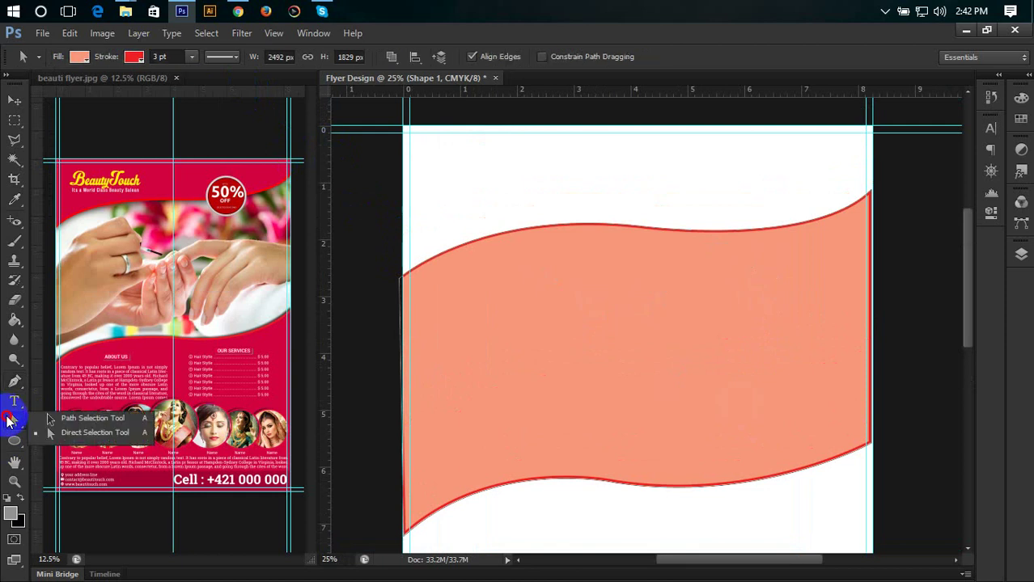
click(91, 437)
click(524, 197)
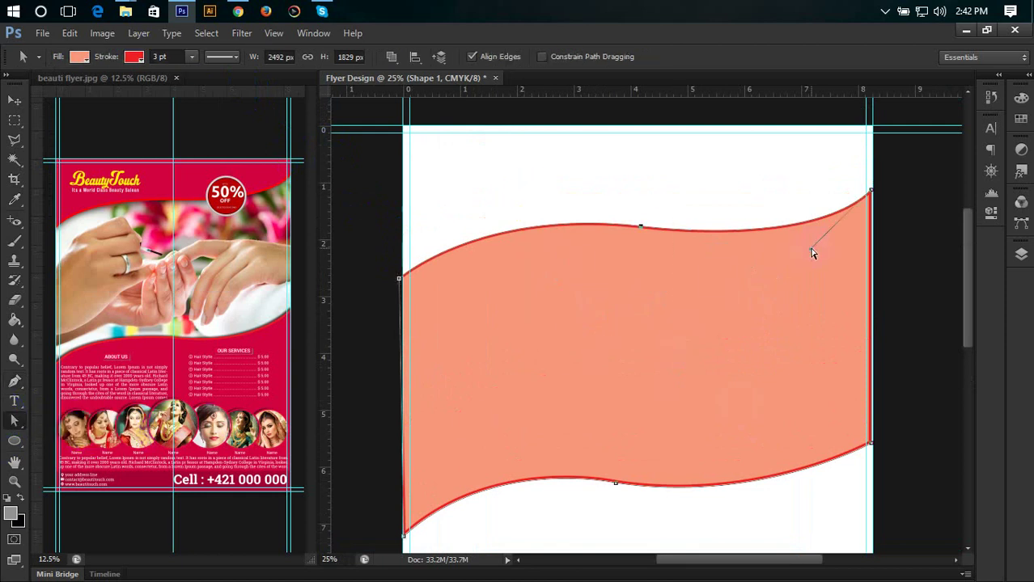
drag(819, 242, 823, 259)
click(871, 192)
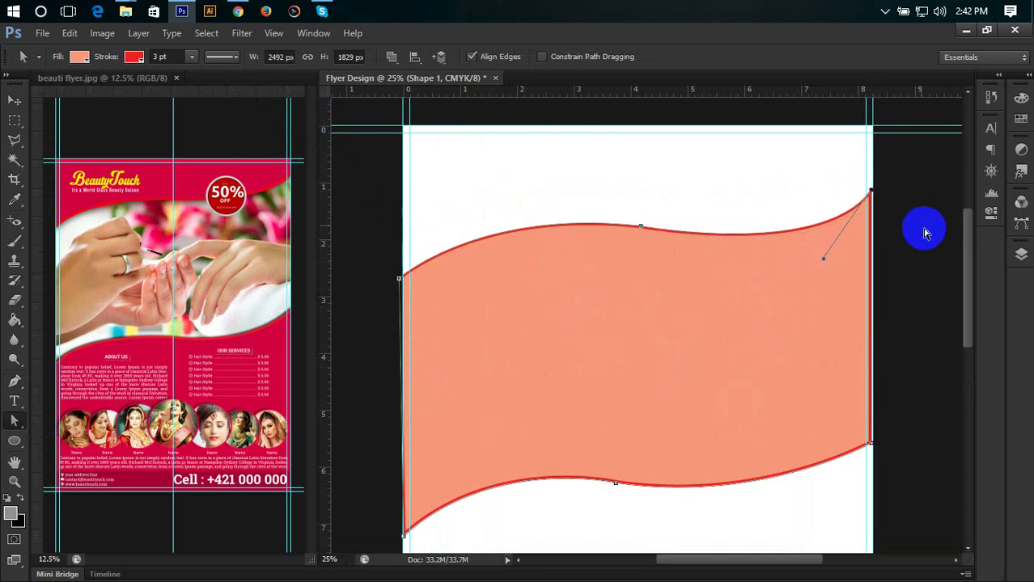
key(shift+Right)
key(shift+Right)
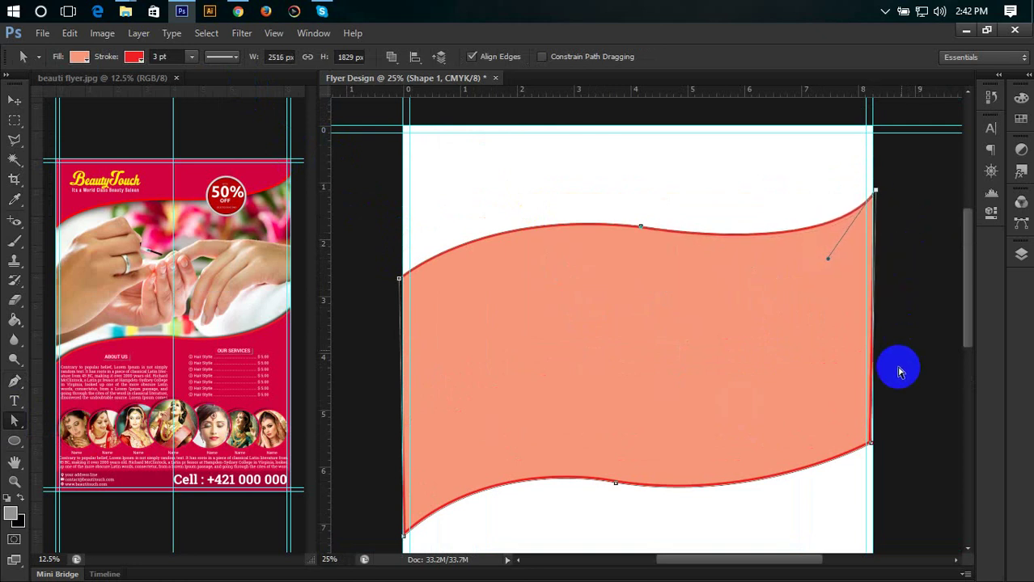
key(shift+Right)
click(870, 444)
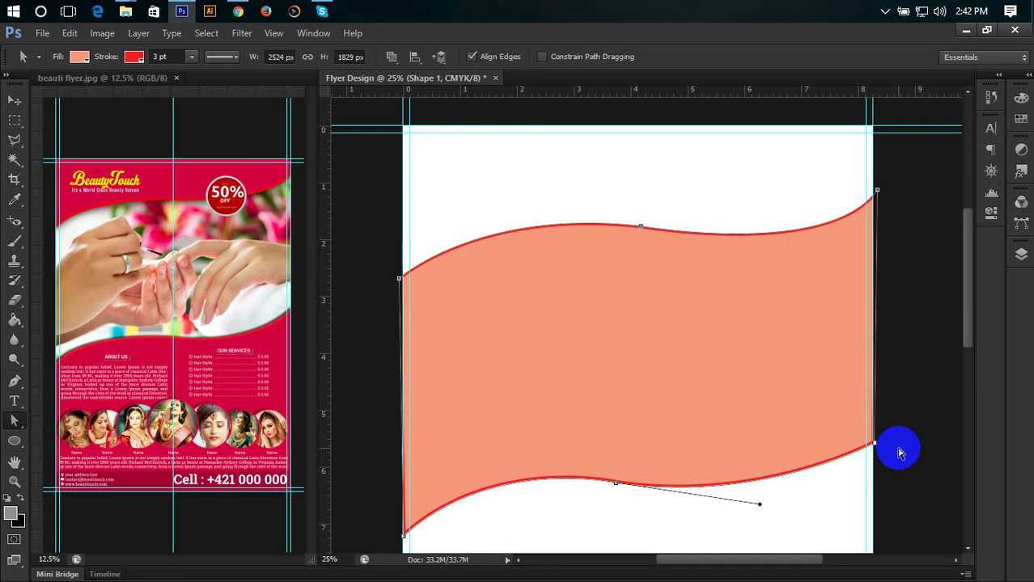
key(shift+Right)
key(Right)
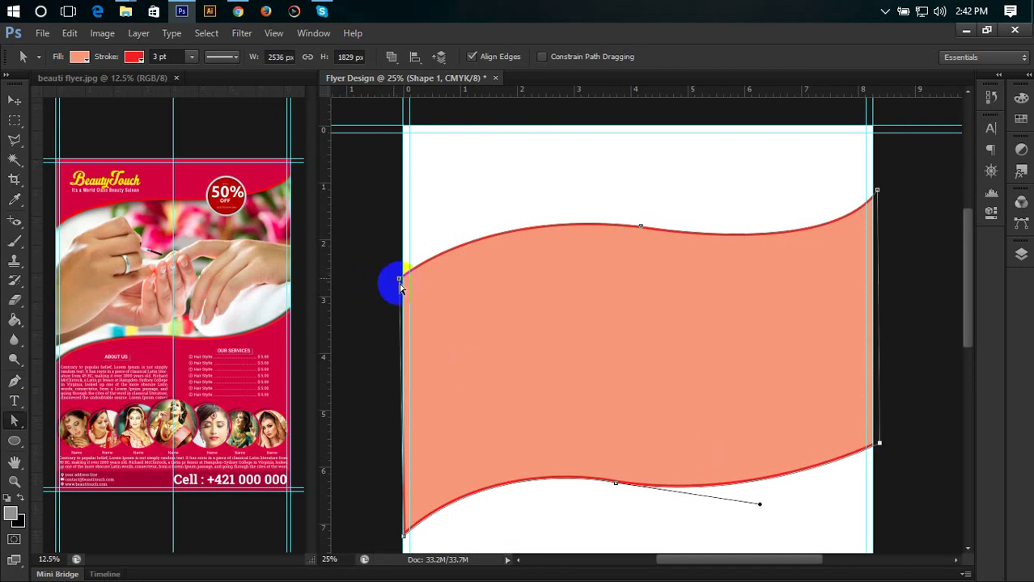
click(399, 281)
- Pull the band's bottom-left corner point down and left
click(662, 517)
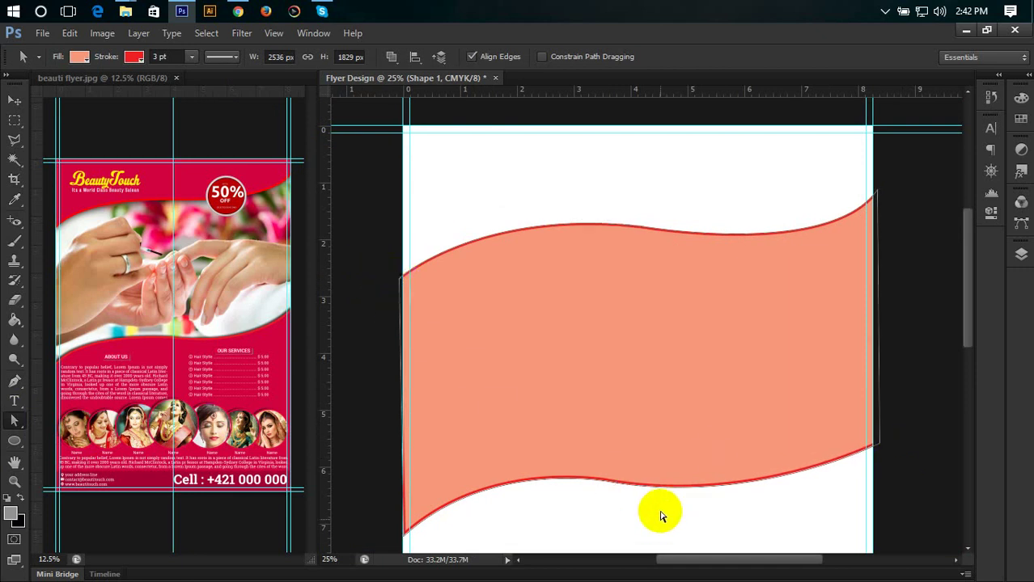
mouse_move(657, 494)
mouse_down()
mouse_move(692, 365)
mouse_move(652, 488)
mouse_up()
drag(634, 449, 649, 337)
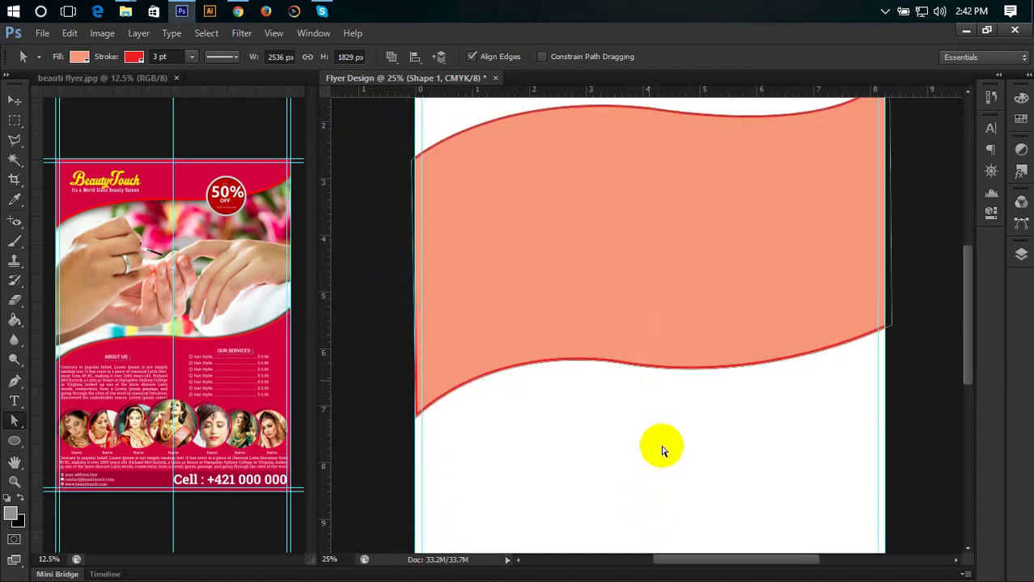
click(658, 366)
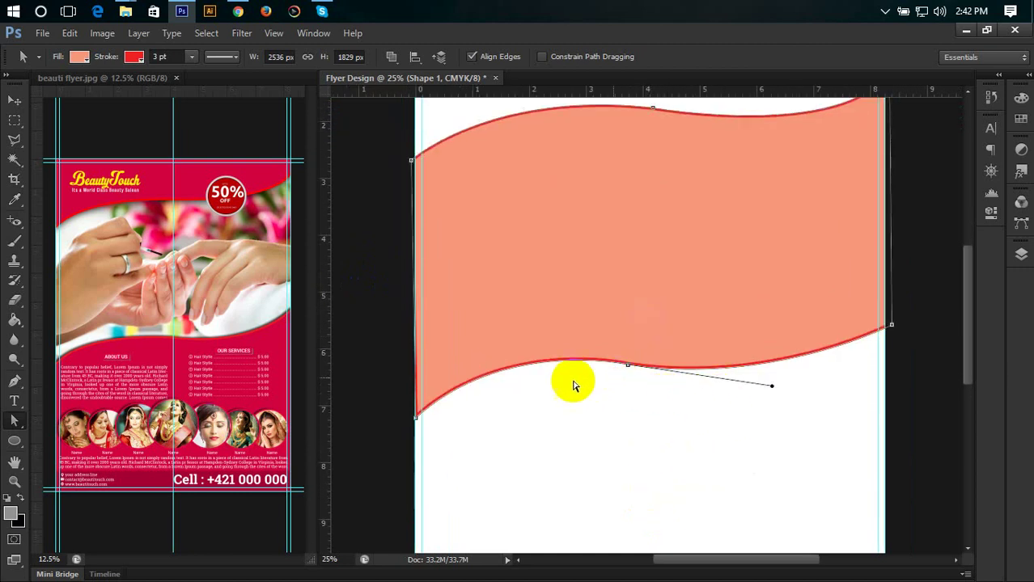
click(416, 419)
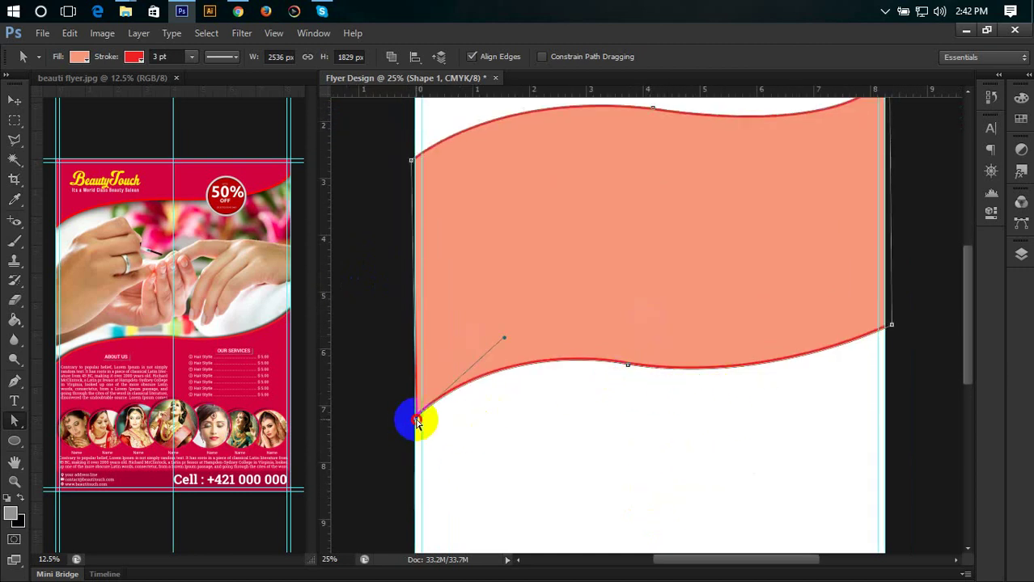
drag(415, 419, 413, 430)
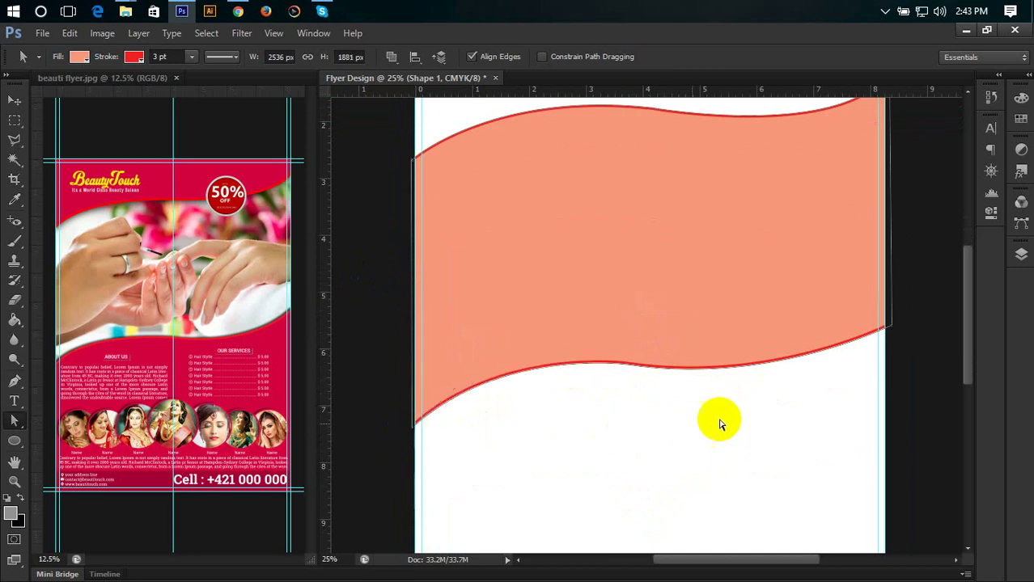
mouse_move(749, 297)
mouse_down()
mouse_move(757, 387)
mouse_move(801, 389)
mouse_move(744, 361)
mouse_up()
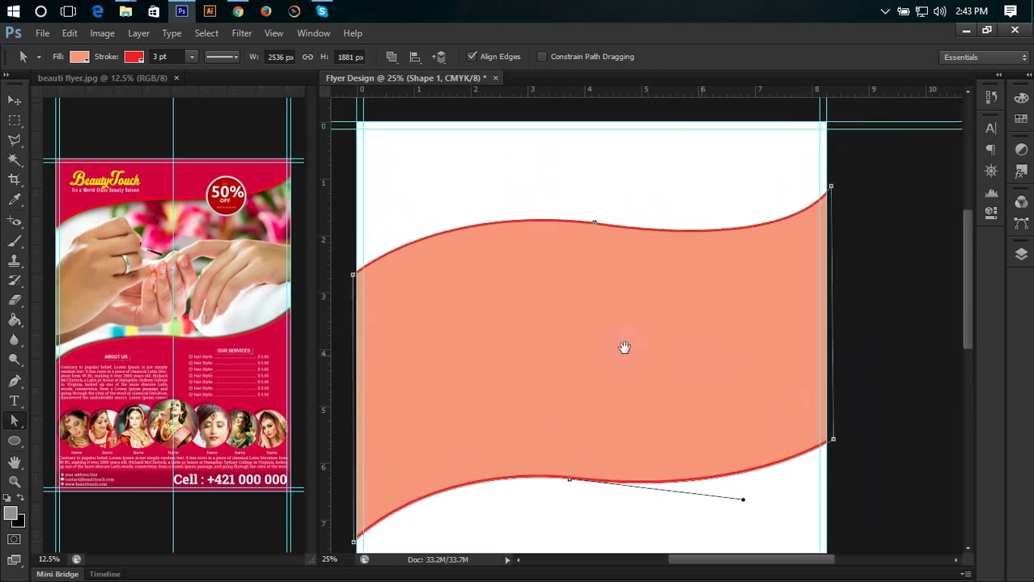
- Nudge the top-left anchor down and adjust the top curve's direction handle
drag(623, 348, 621, 286)
click(14, 100)
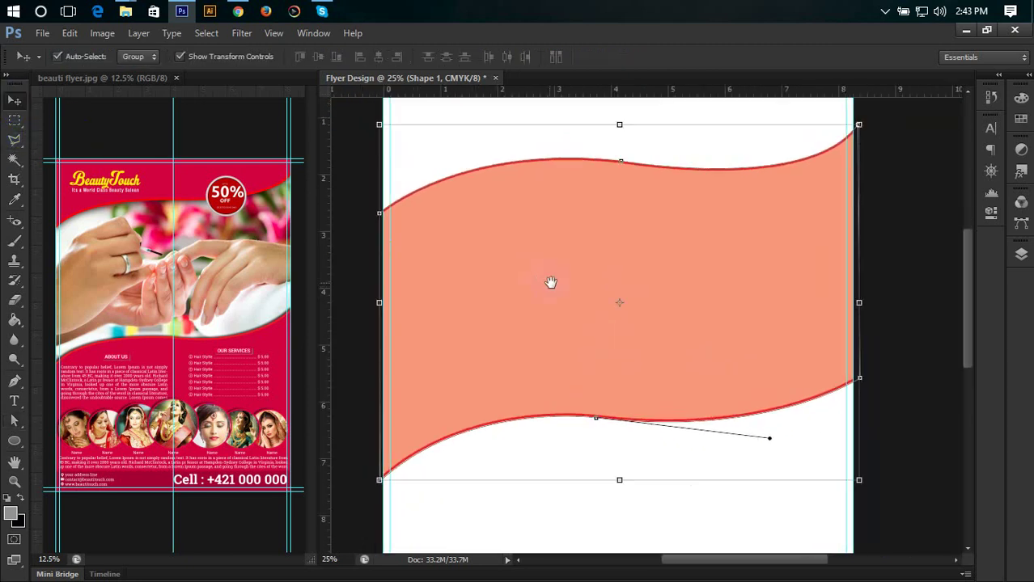
mouse_move(550, 281)
mouse_down()
mouse_move(551, 383)
mouse_move(563, 367)
mouse_up()
click(859, 185)
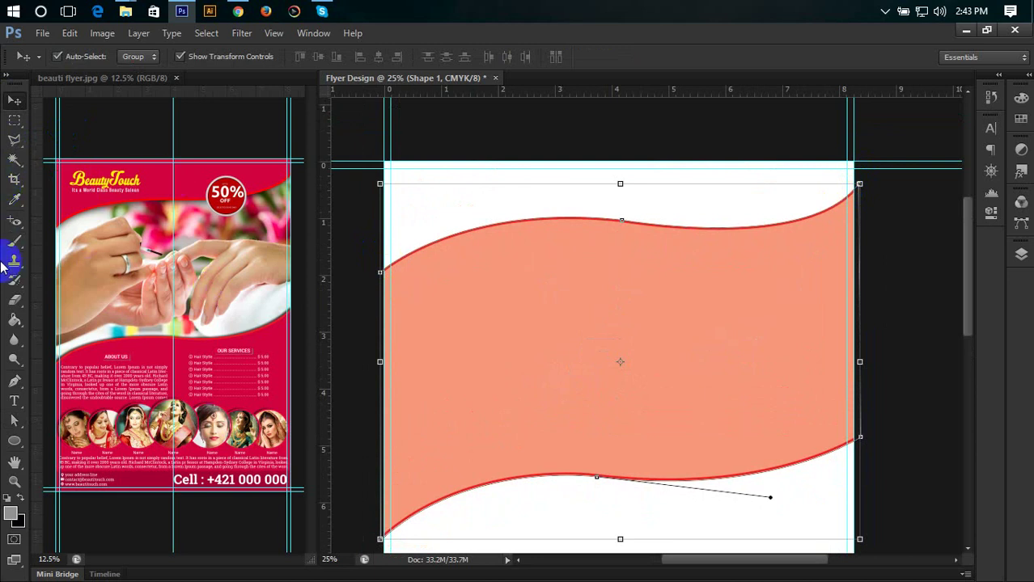
click(21, 353)
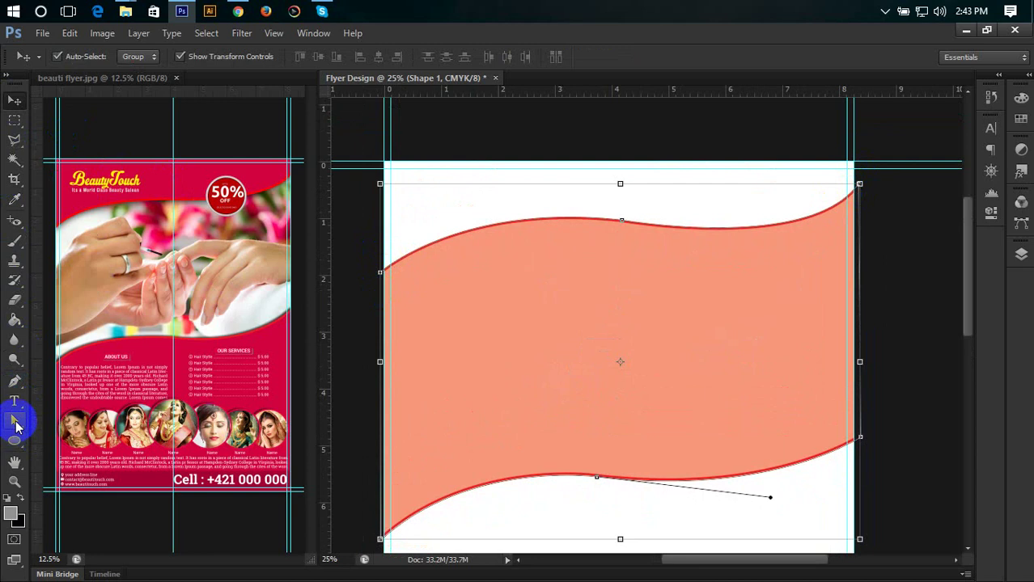
click(13, 422)
click(379, 273)
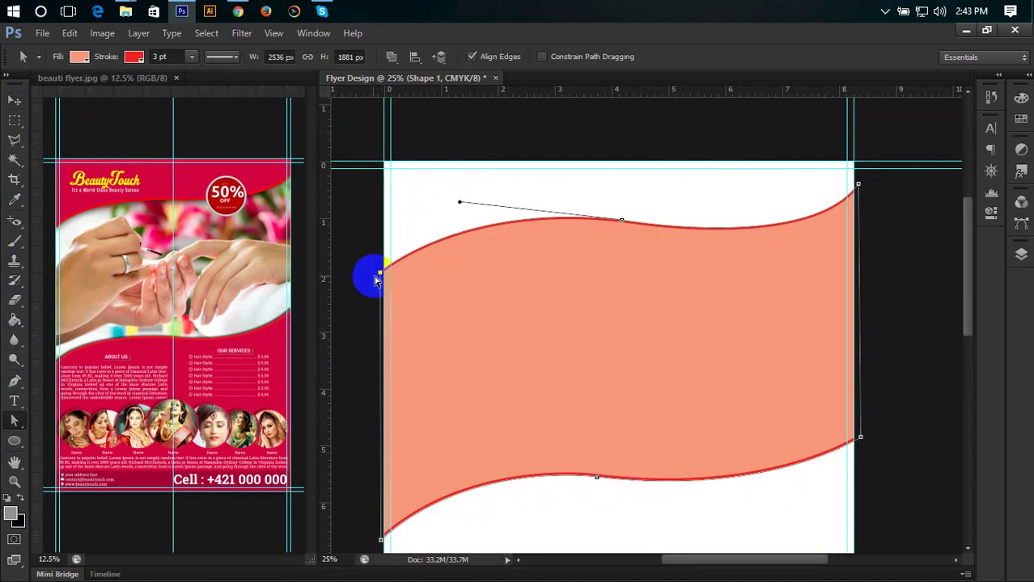
drag(379, 279, 380, 283)
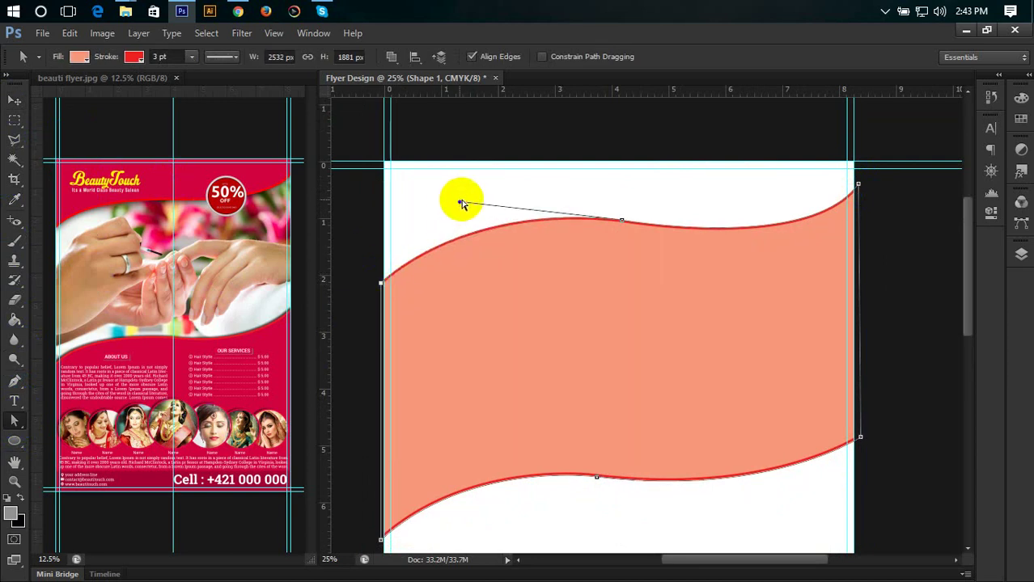
drag(467, 201, 490, 199)
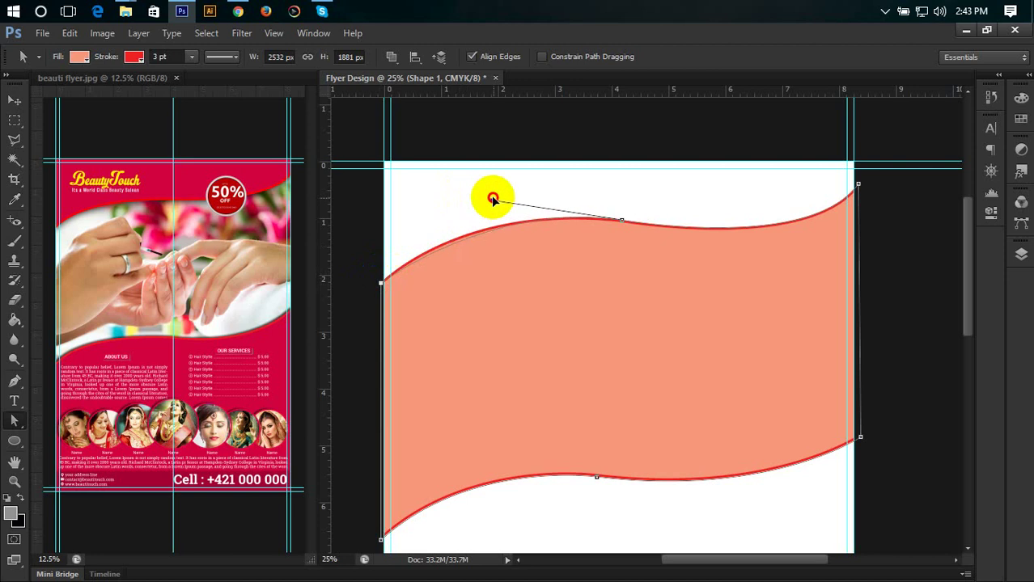
- Move the bottom-left anchor down and reshape the lower curve and its middle anchor
scroll(528, 385, down, 2)
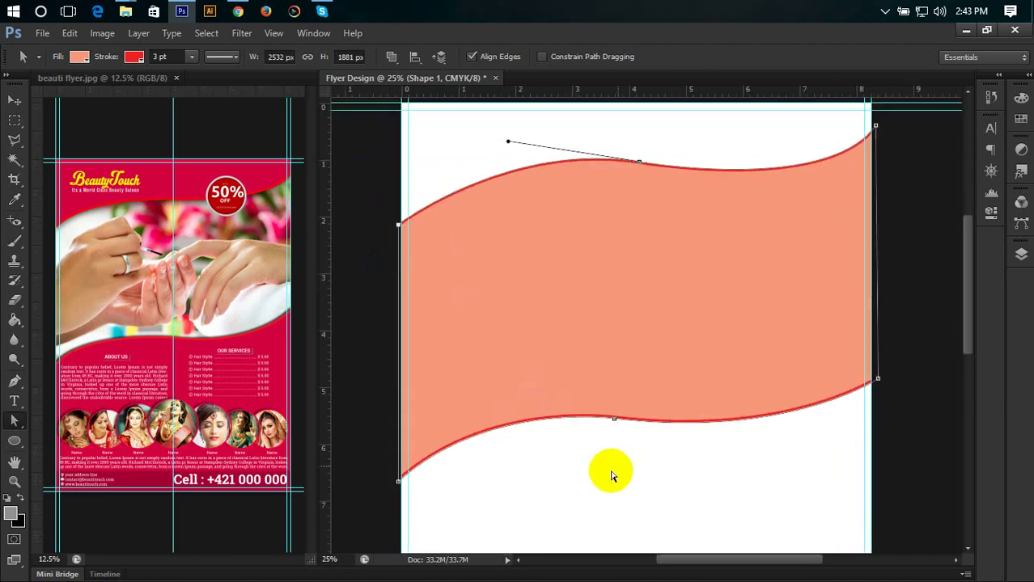
click(393, 481)
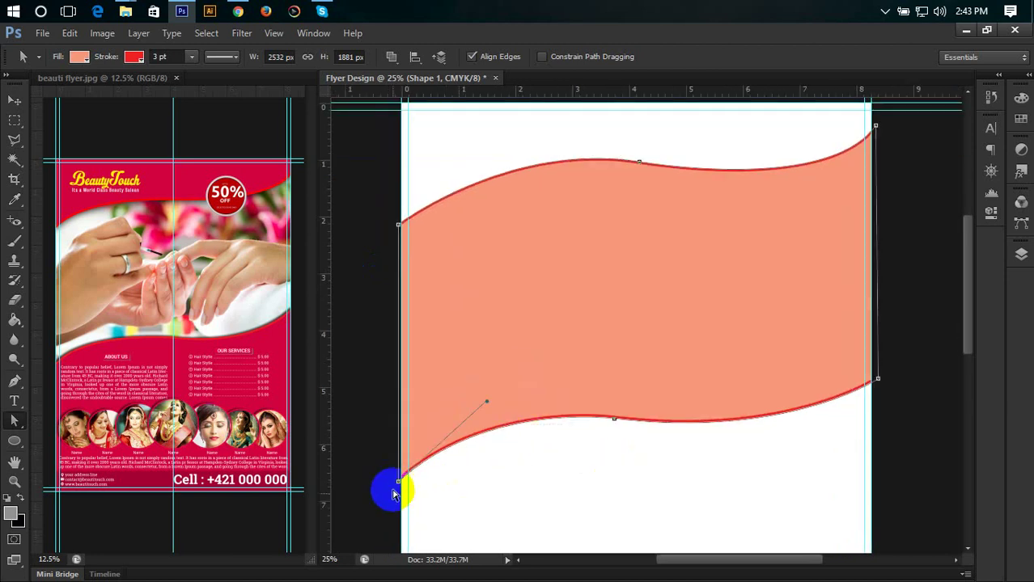
drag(398, 483, 396, 500)
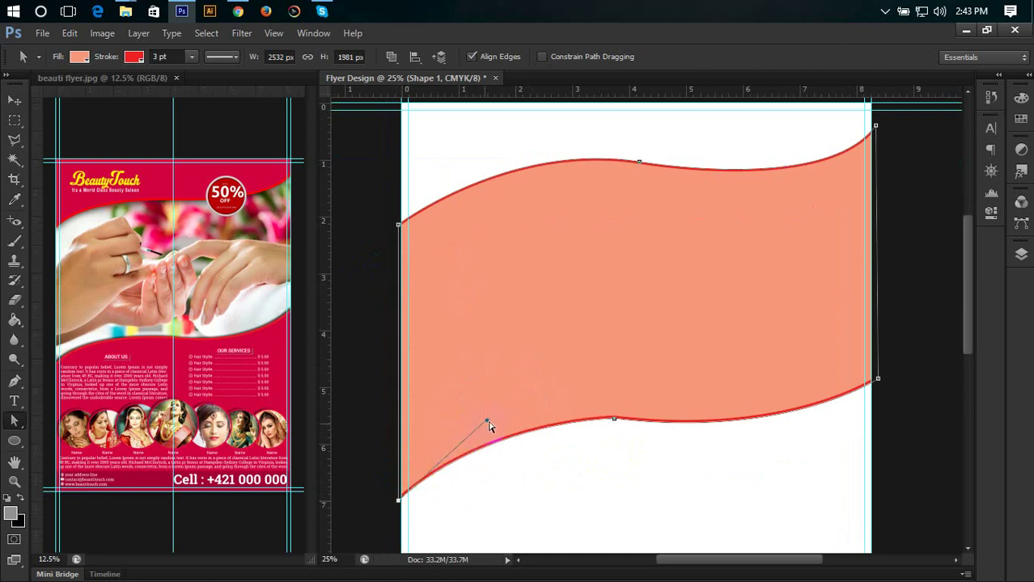
drag(489, 422, 460, 425)
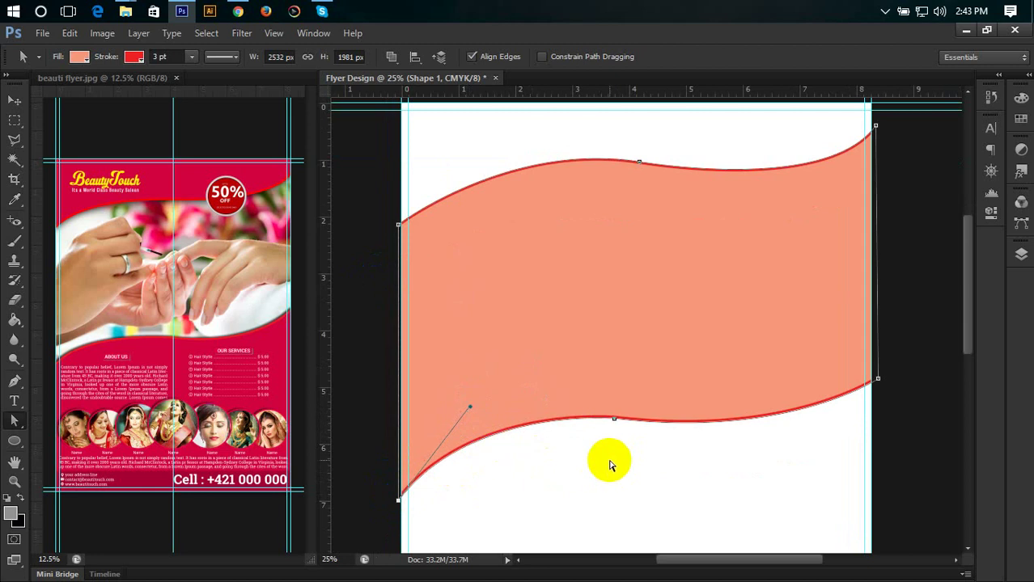
click(777, 417)
mouse_move(778, 421)
mouse_down()
mouse_move(709, 422)
mouse_move(740, 445)
mouse_up()
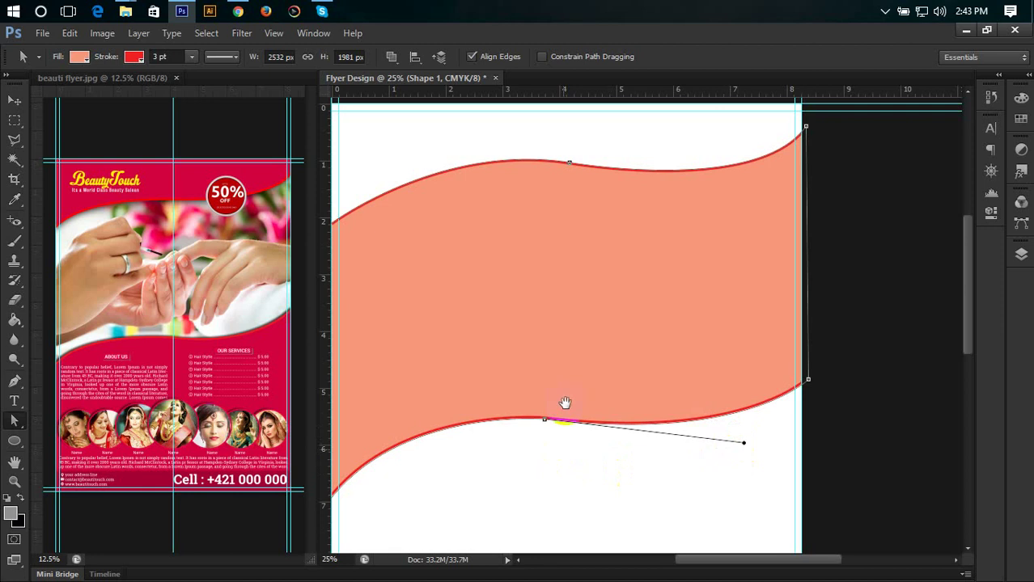
- Bend the wave's upper curve by dragging its direction handle
drag(565, 404, 623, 458)
click(583, 235)
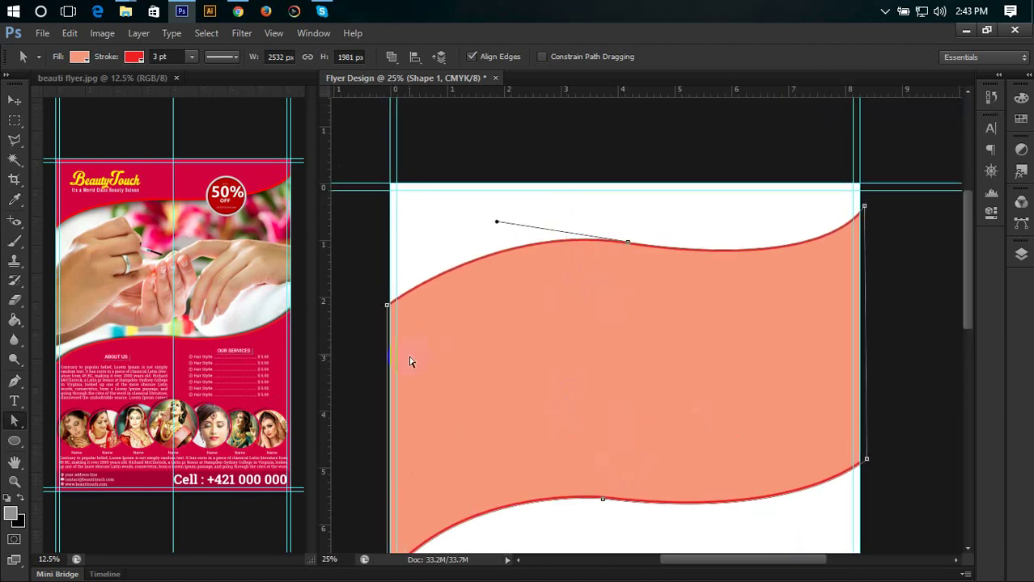
click(501, 222)
drag(496, 224, 449, 236)
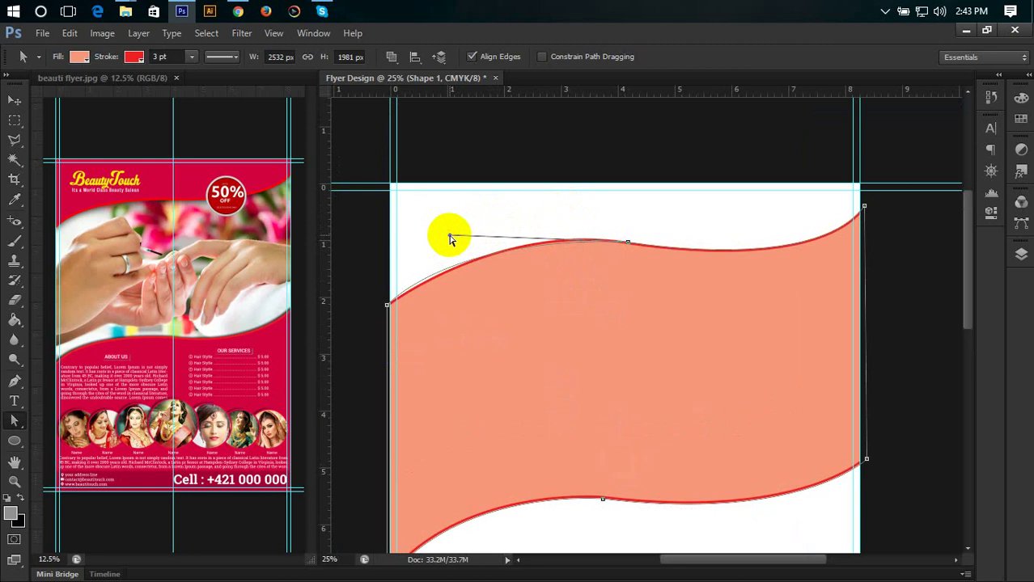
- Hide the Shape 1 layer in the Layers panel, leaving the page blank
click(14, 99)
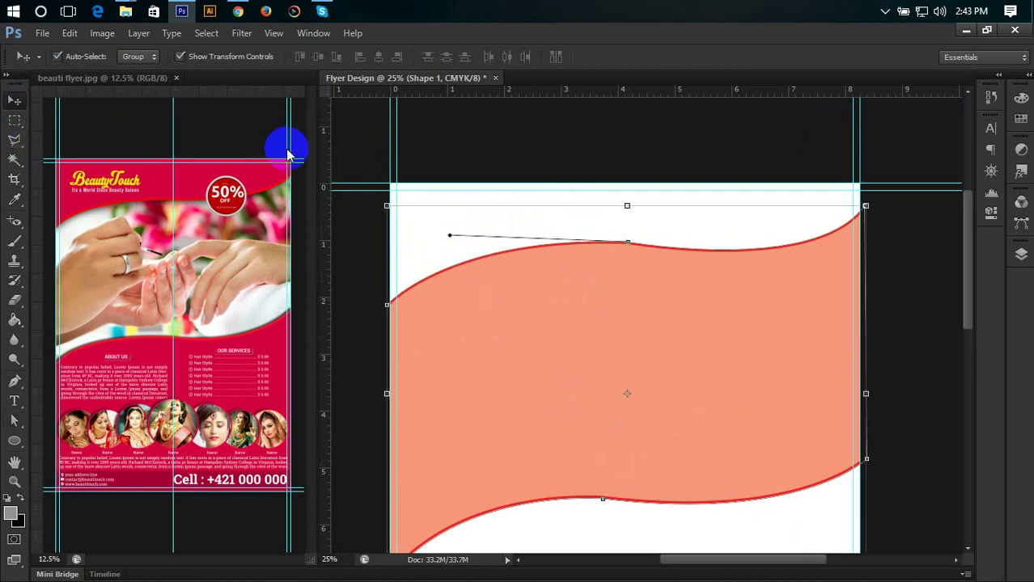
click(387, 162)
mouse_move(586, 354)
mouse_down()
mouse_move(609, 295)
mouse_move(599, 330)
mouse_up()
click(600, 332)
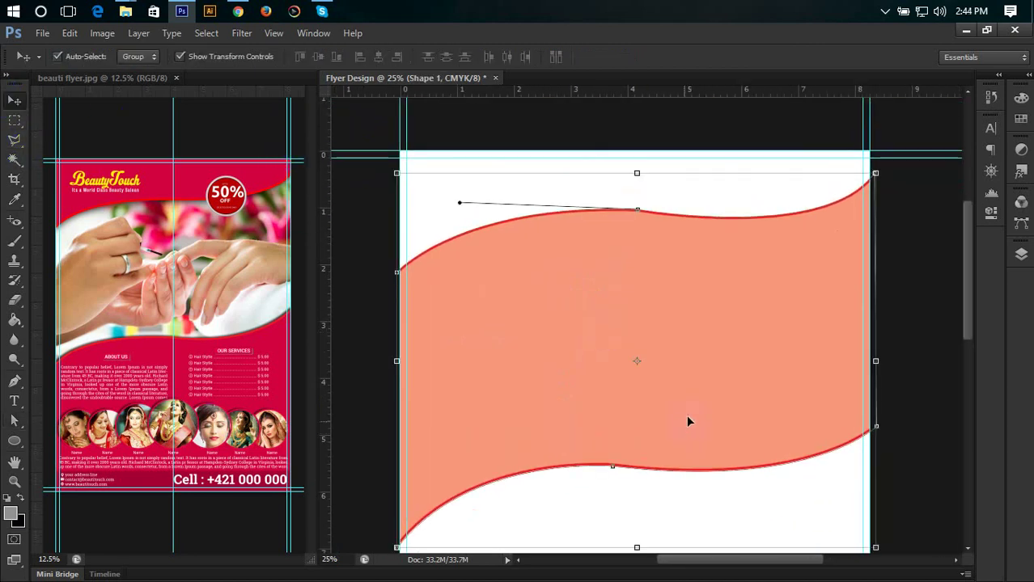
click(1020, 254)
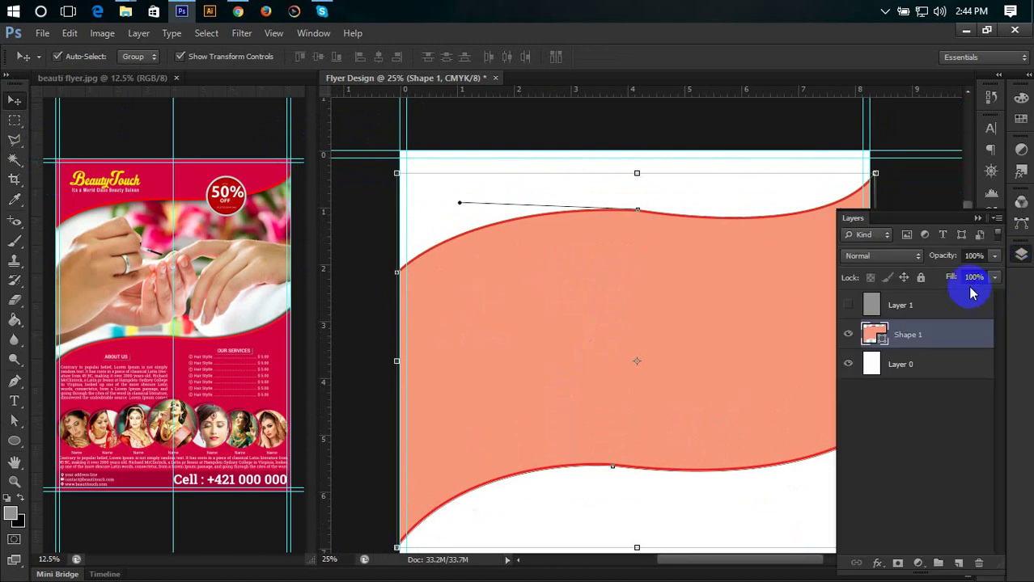
click(848, 334)
click(884, 185)
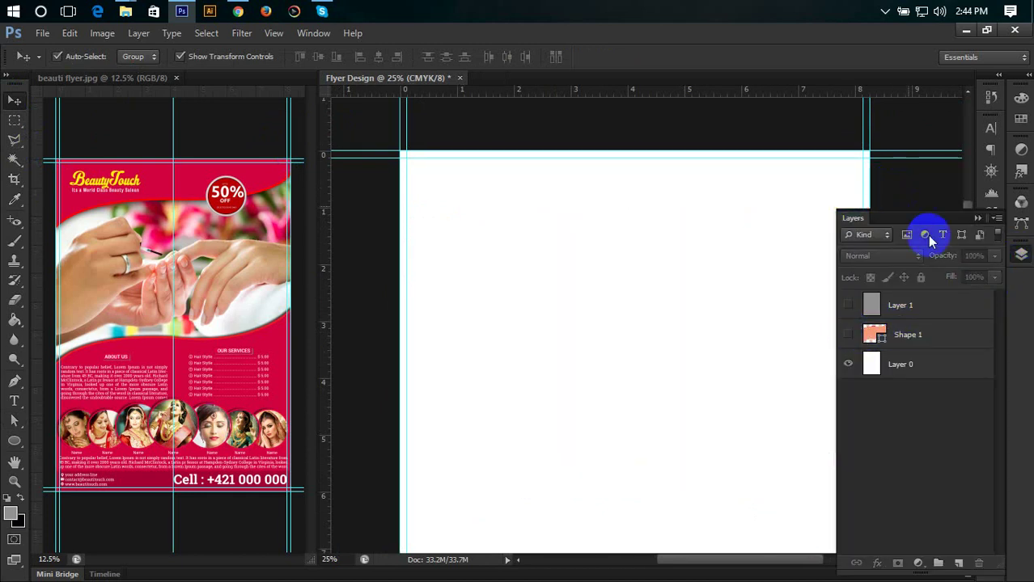
click(977, 217)
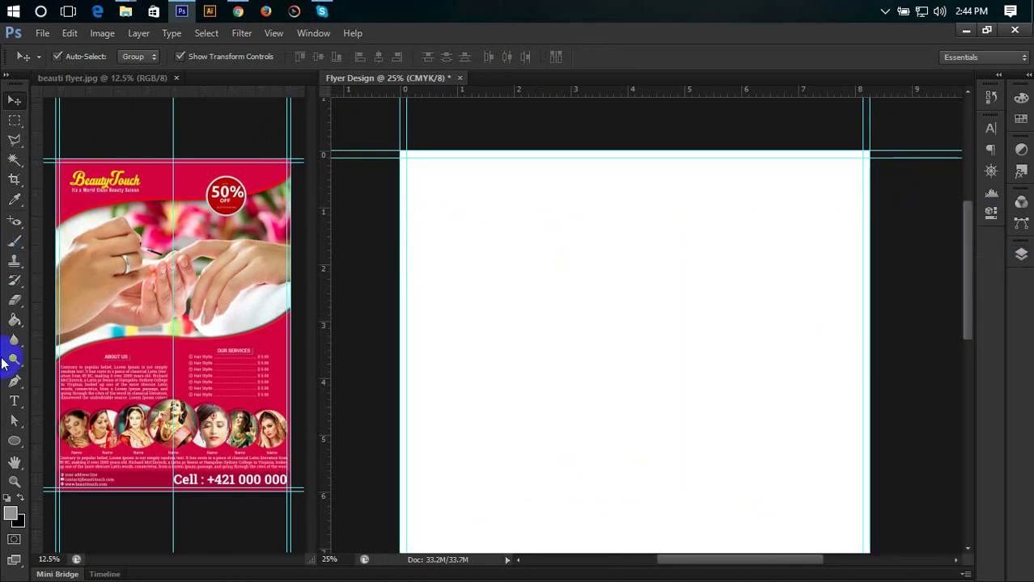
click(14, 380)
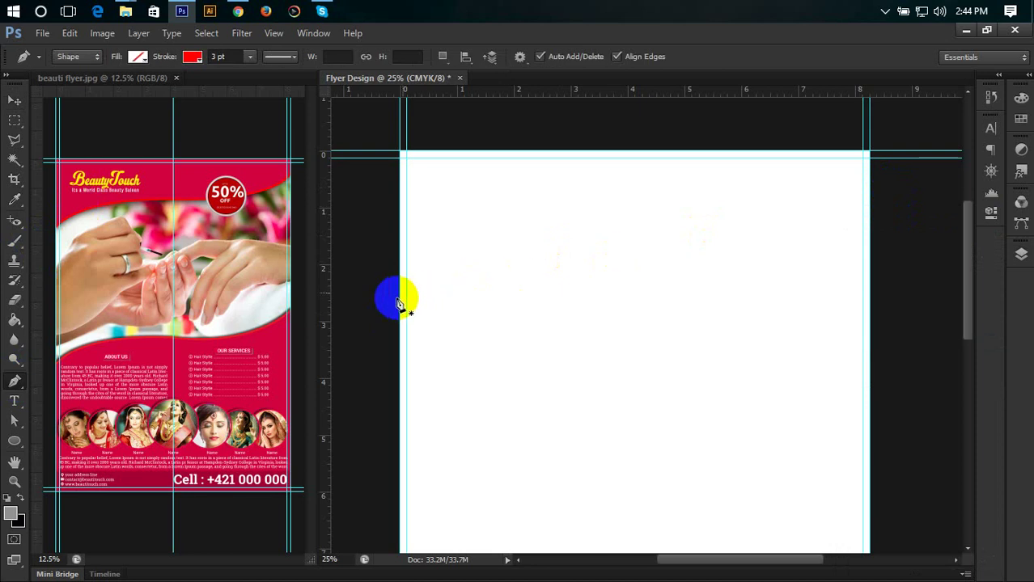
- Draw a closed header path across the page top with a wavy lower edge
click(395, 299)
drag(654, 249, 835, 278)
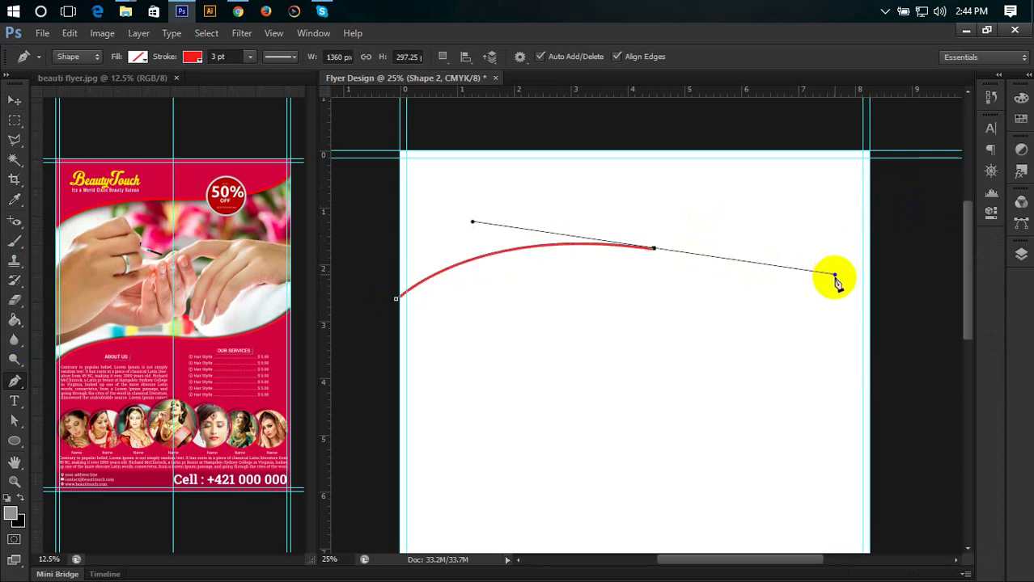
click(653, 248)
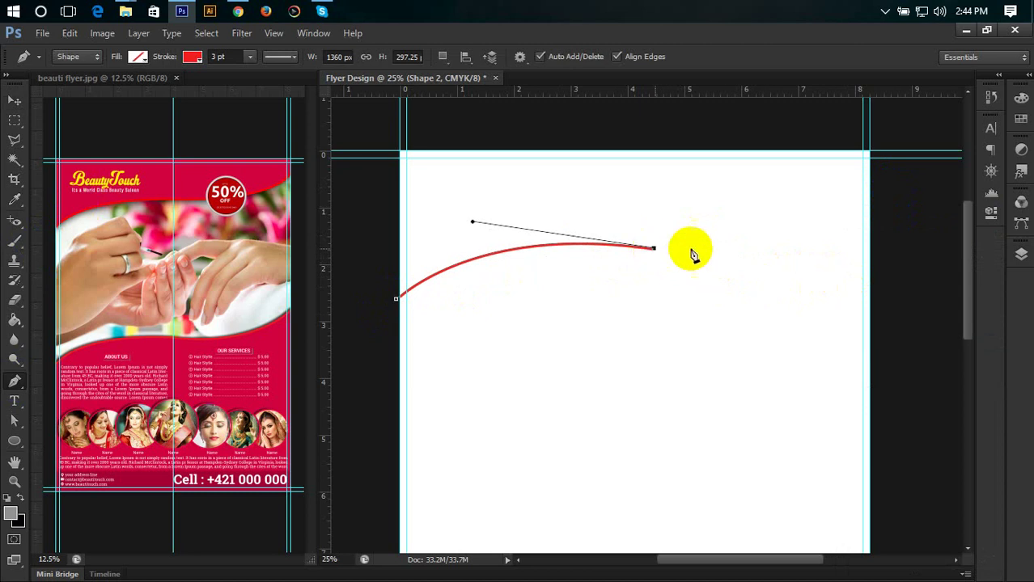
click(875, 216)
drag(875, 216, 921, 156)
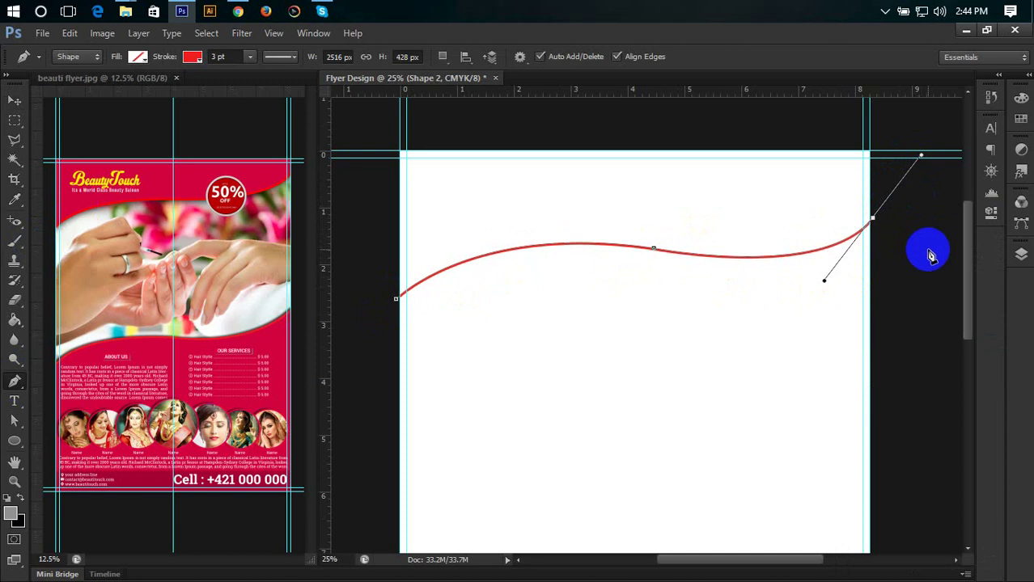
click(873, 218)
click(872, 141)
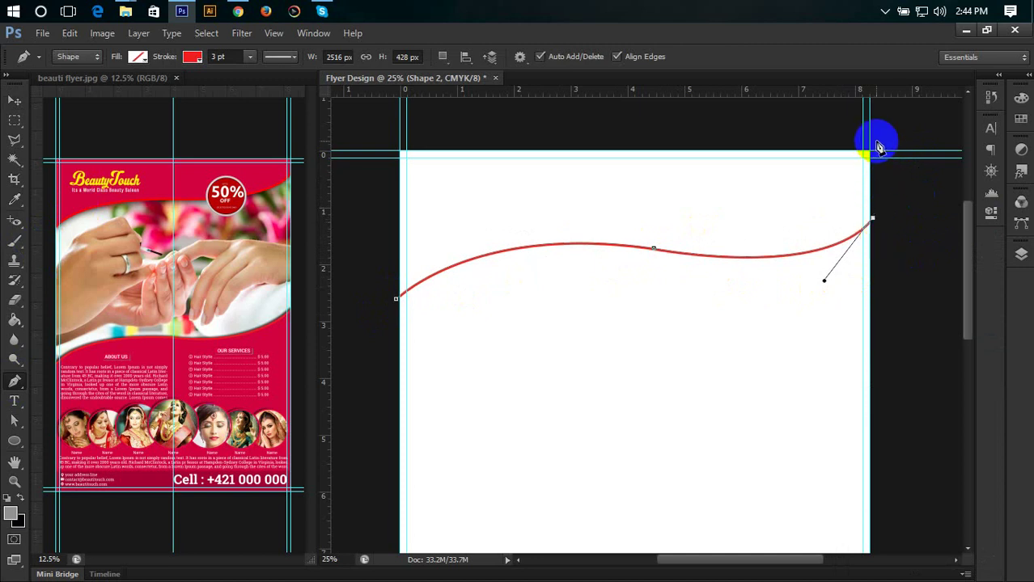
click(383, 142)
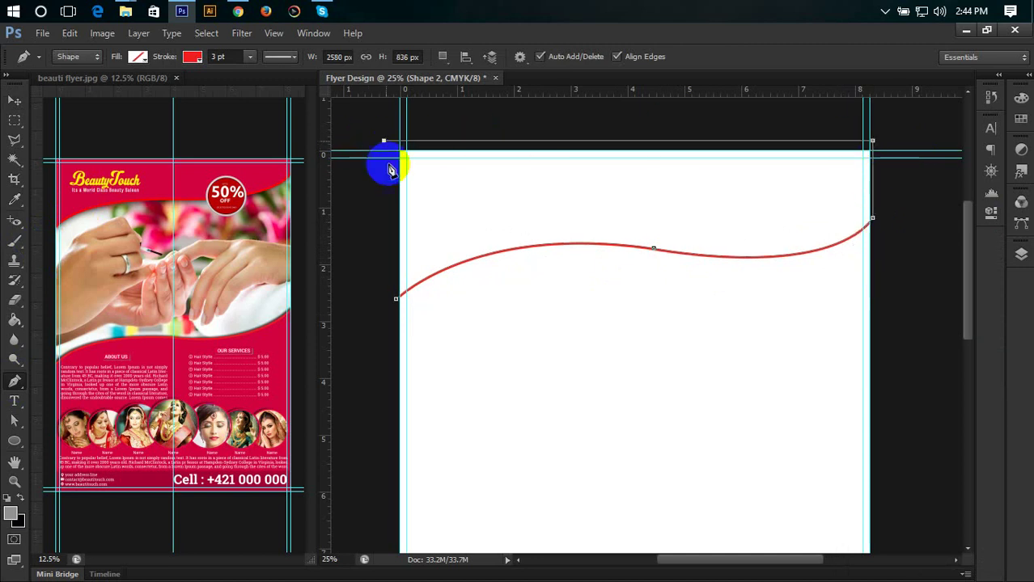
click(397, 302)
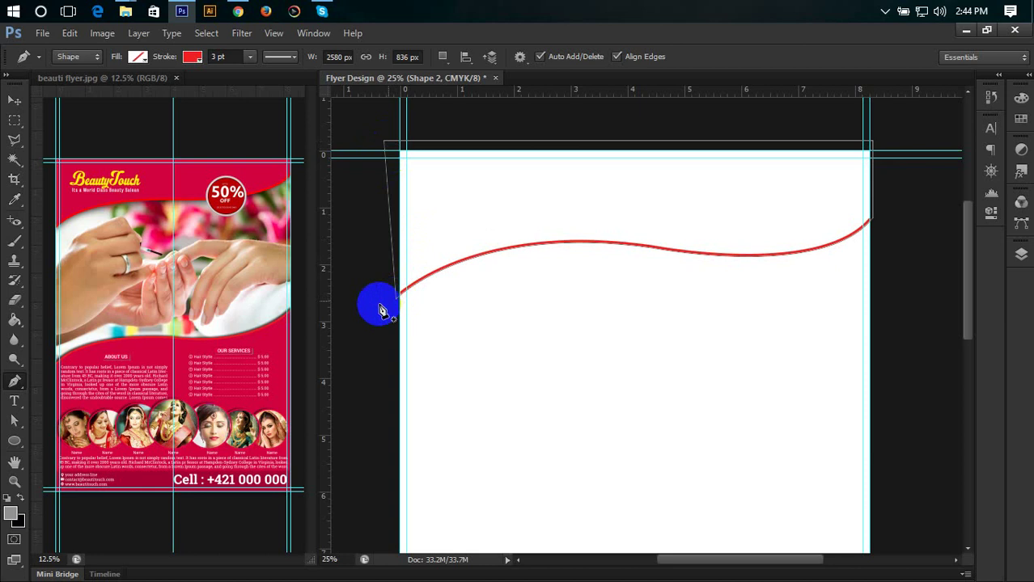
- Set the new header shape's fill to magenta
click(137, 58)
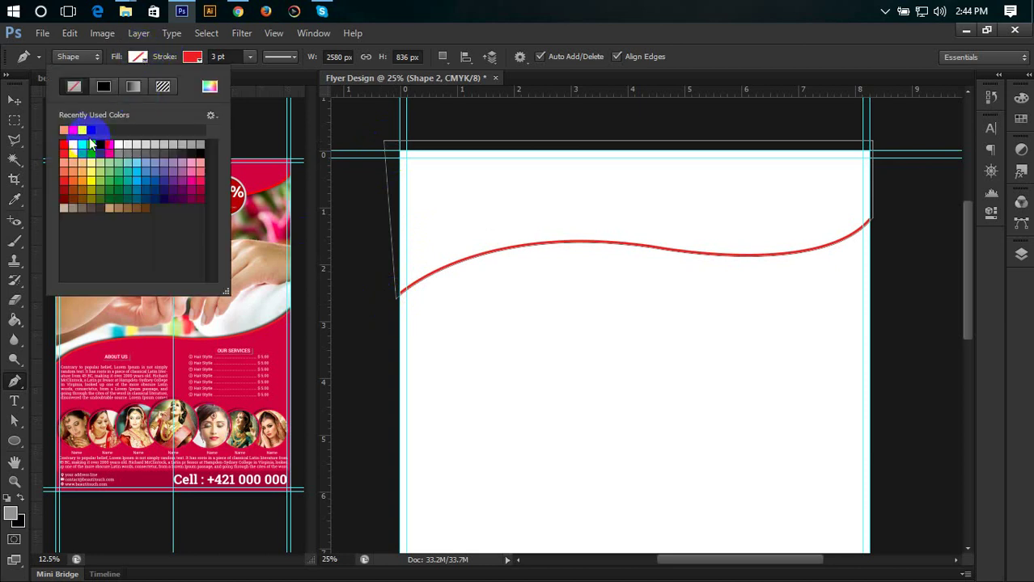
click(70, 128)
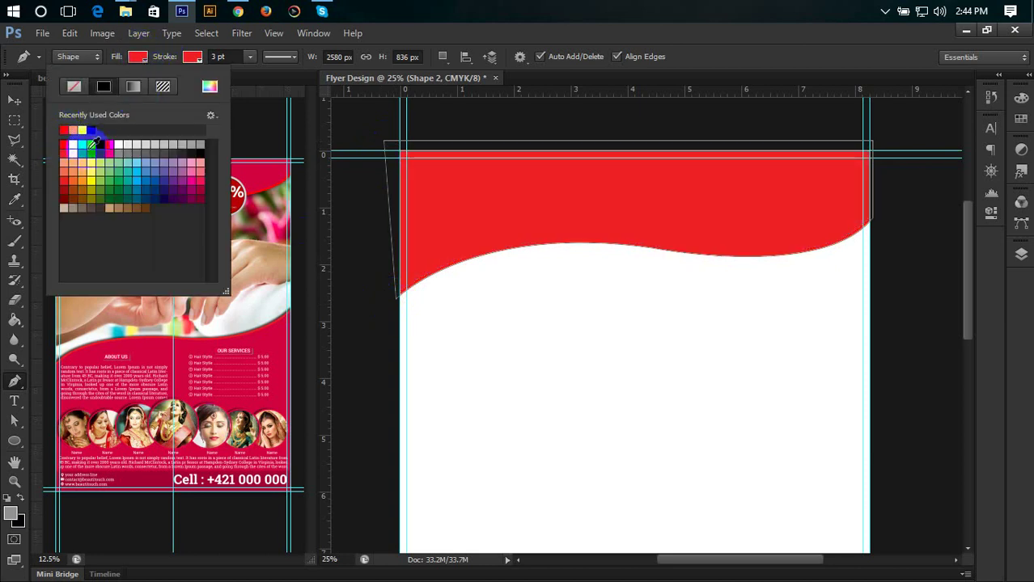
click(110, 146)
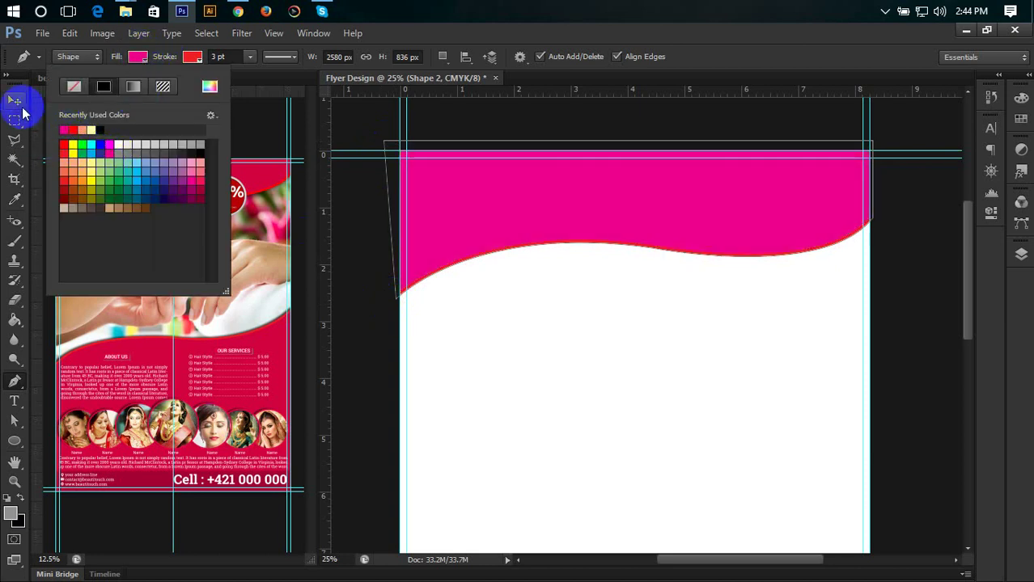
click(14, 100)
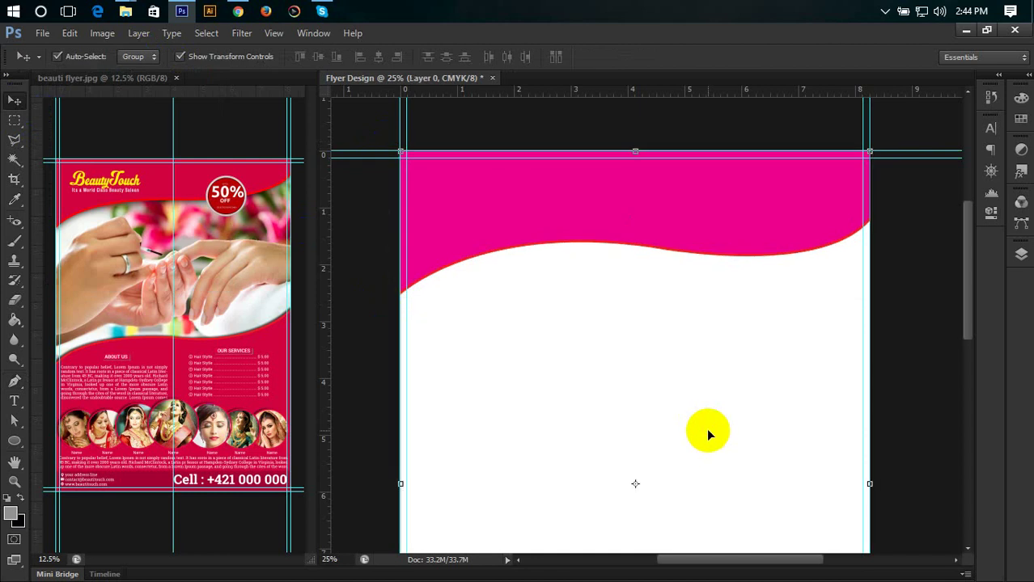
- Fit the page in view and nudge the magenta wave up to the page's top edge
key(ctrl+0)
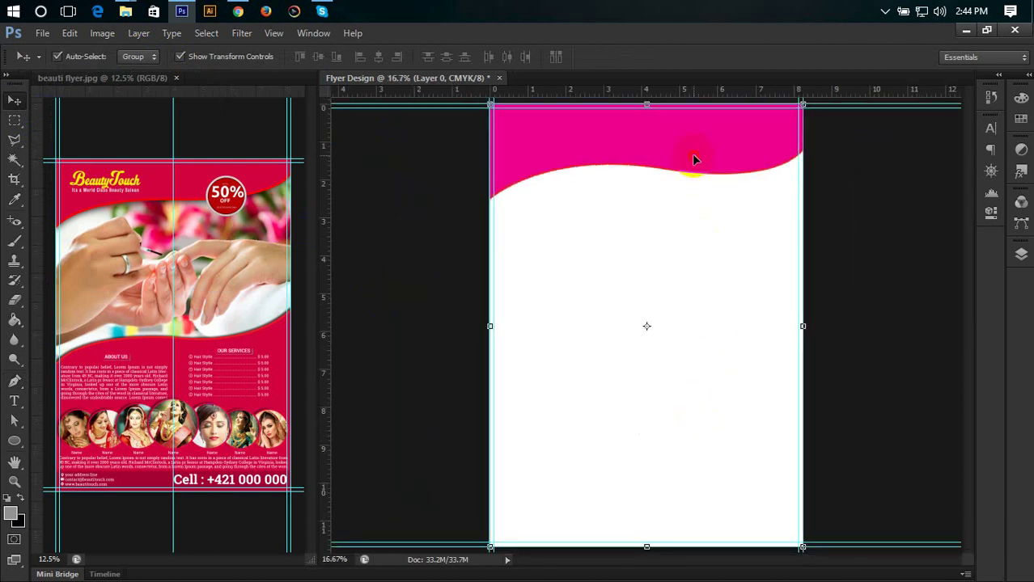
click(692, 153)
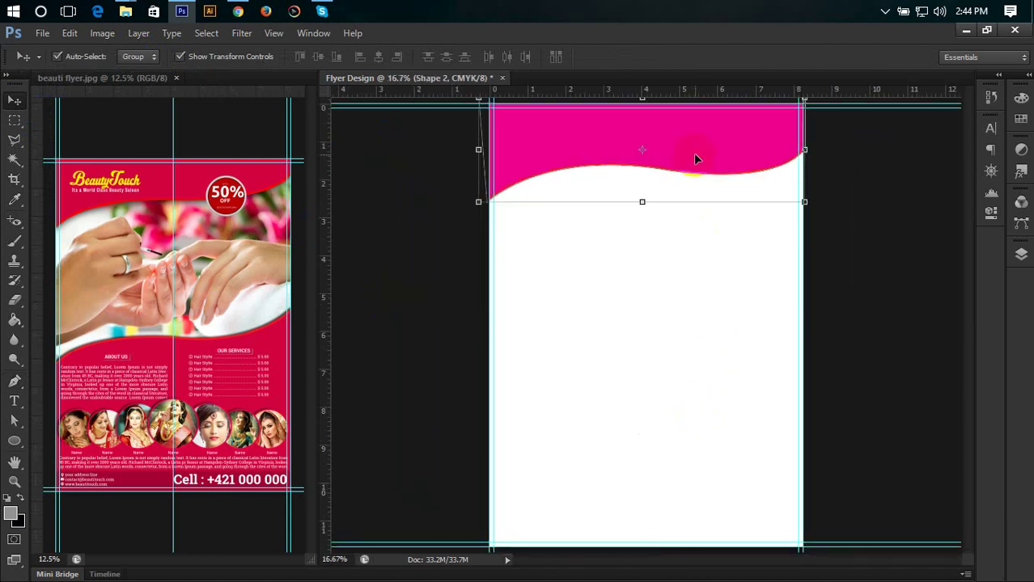
drag(694, 154, 696, 140)
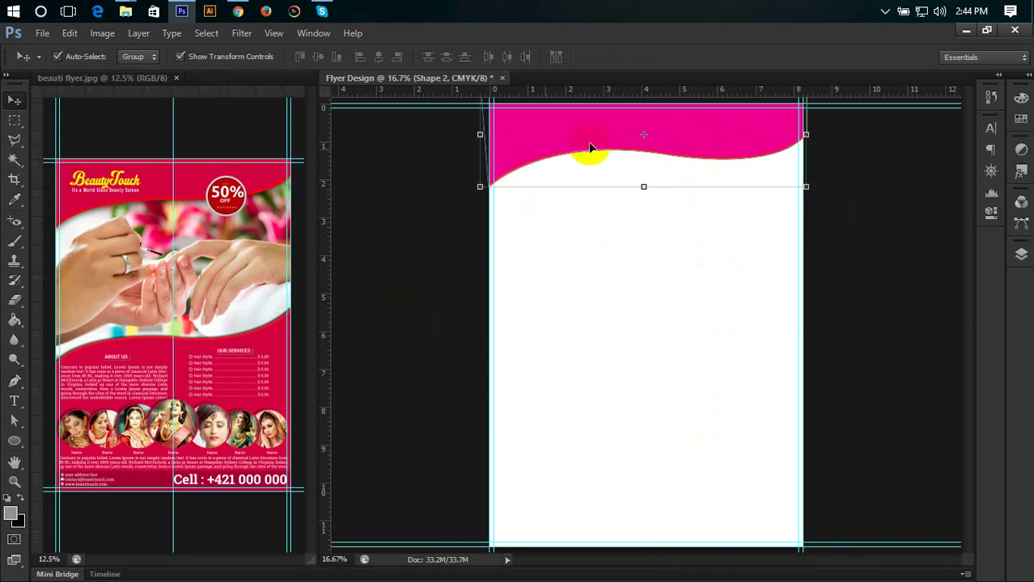
- Toggle Shape 2 and Shape 1 visibility, ending with only the magenta Shape 2 shown
click(1020, 253)
click(848, 305)
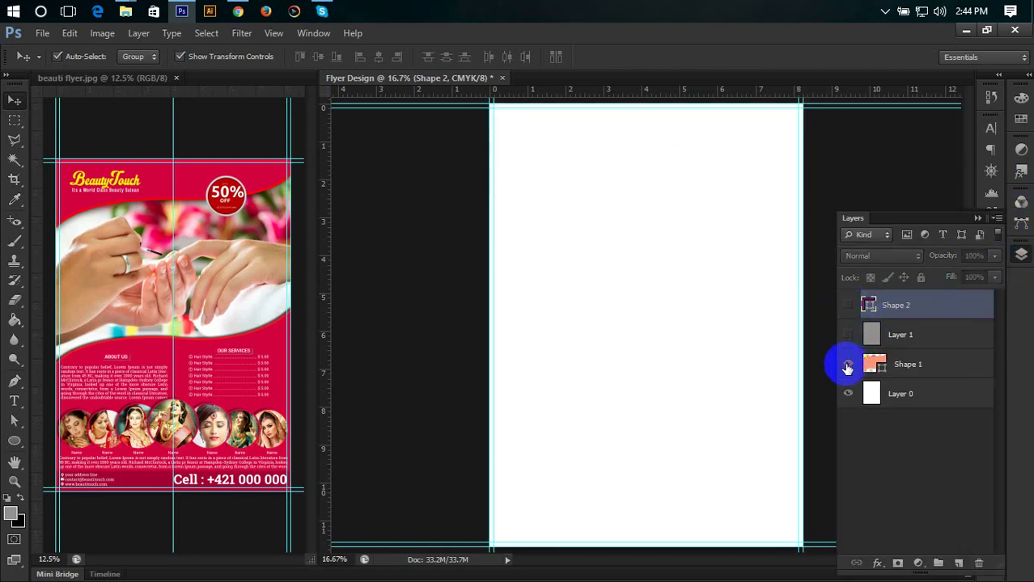
click(848, 364)
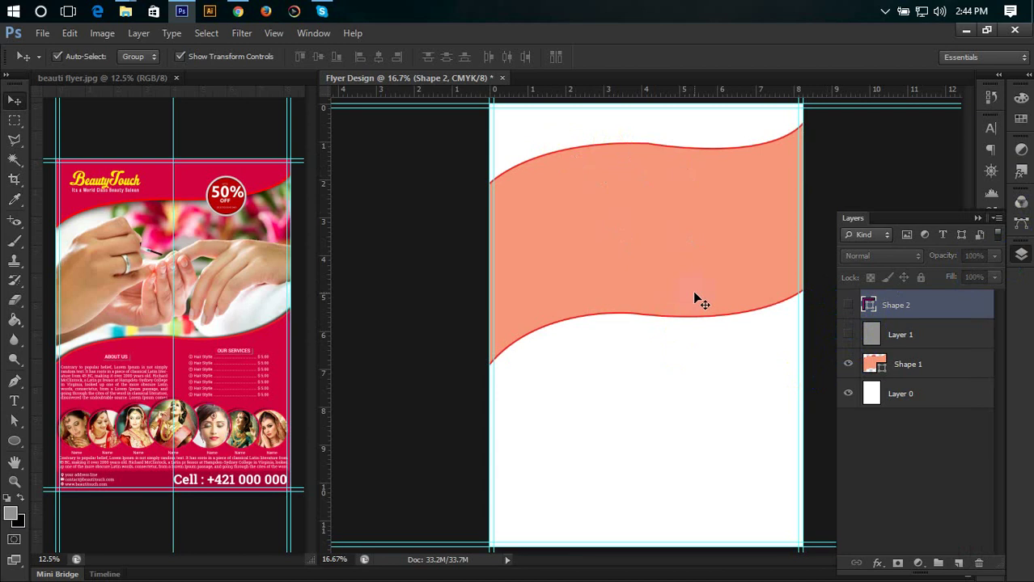
click(849, 363)
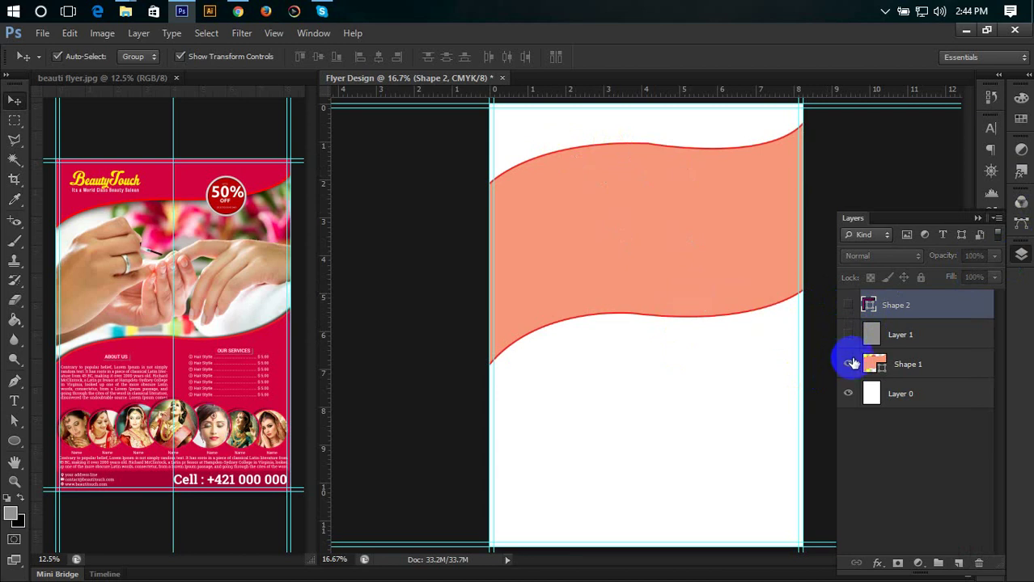
click(848, 305)
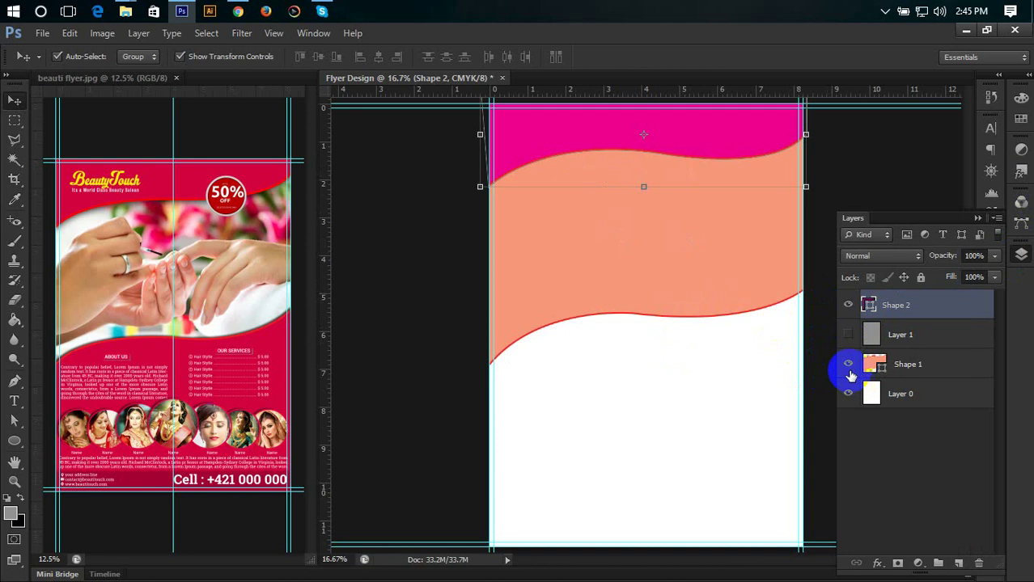
click(848, 364)
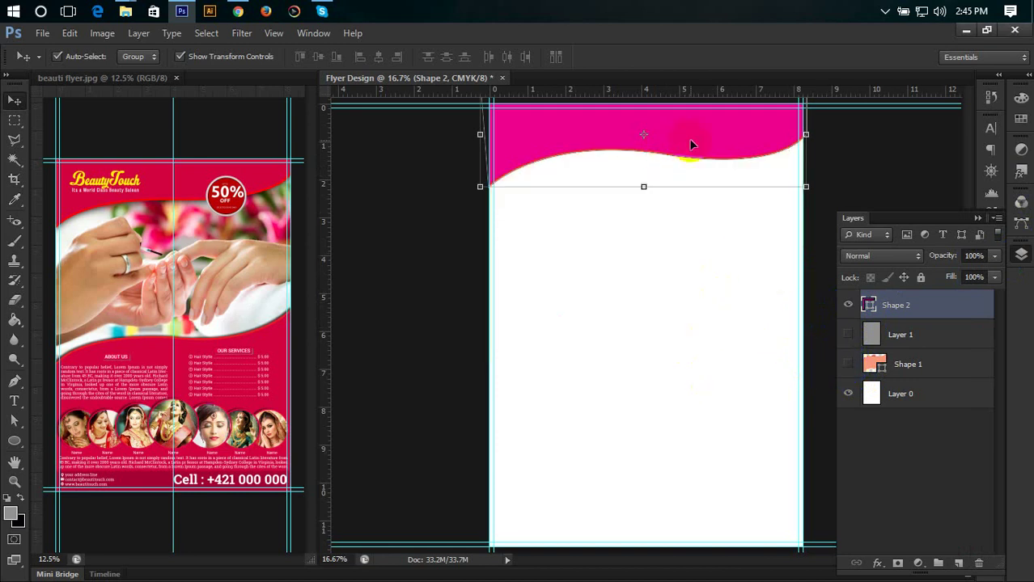
- Alt-drag a copy of the magenta wave to mid-page and rotate it 180°
alt+drag(693, 147, 670, 328)
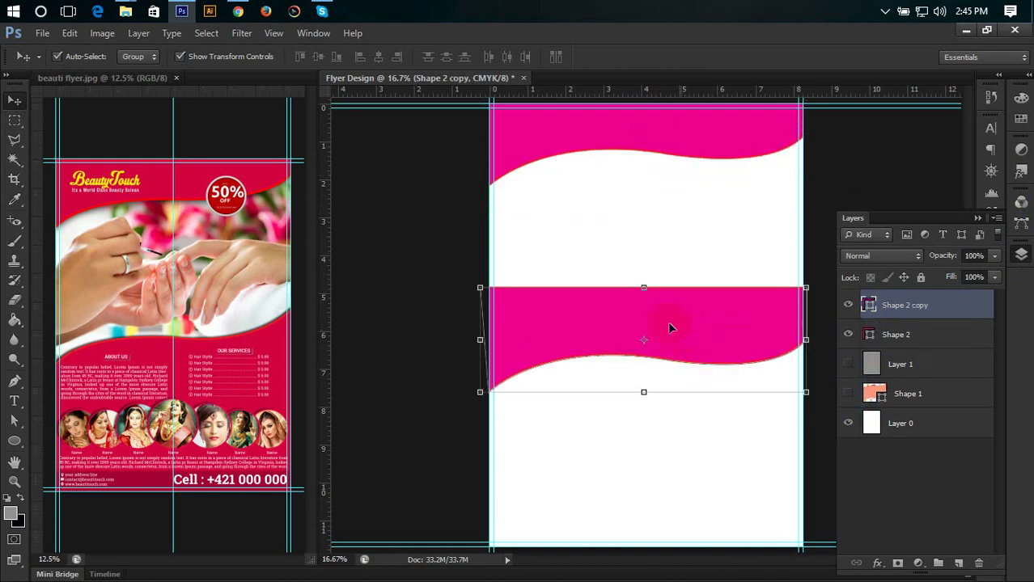
click(645, 288)
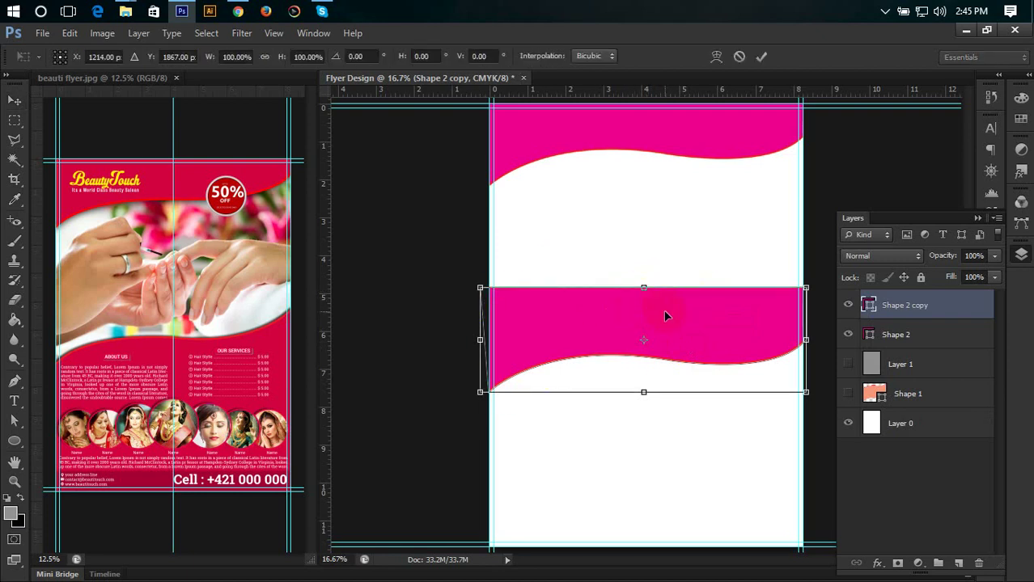
right_click(665, 315)
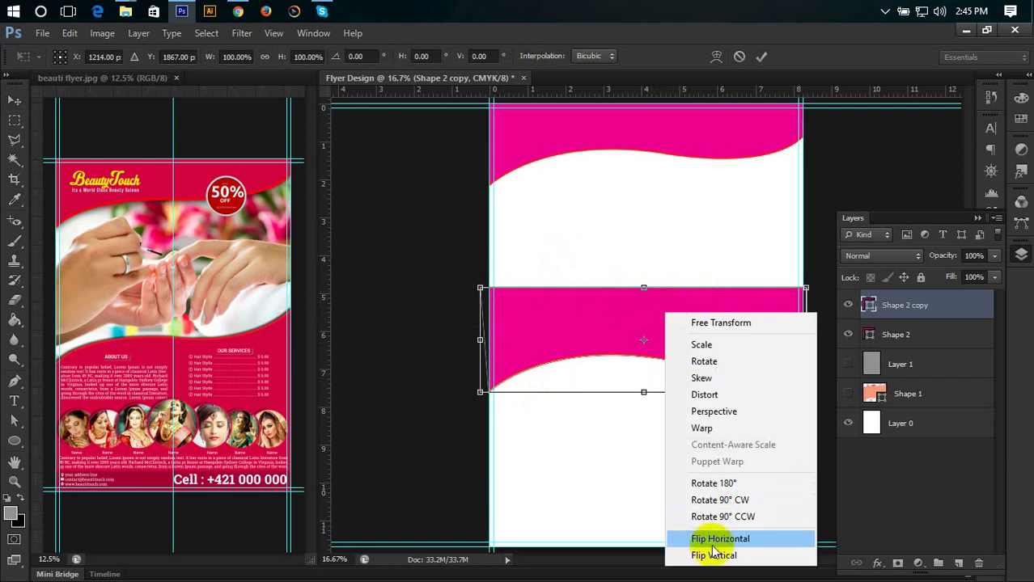
click(722, 483)
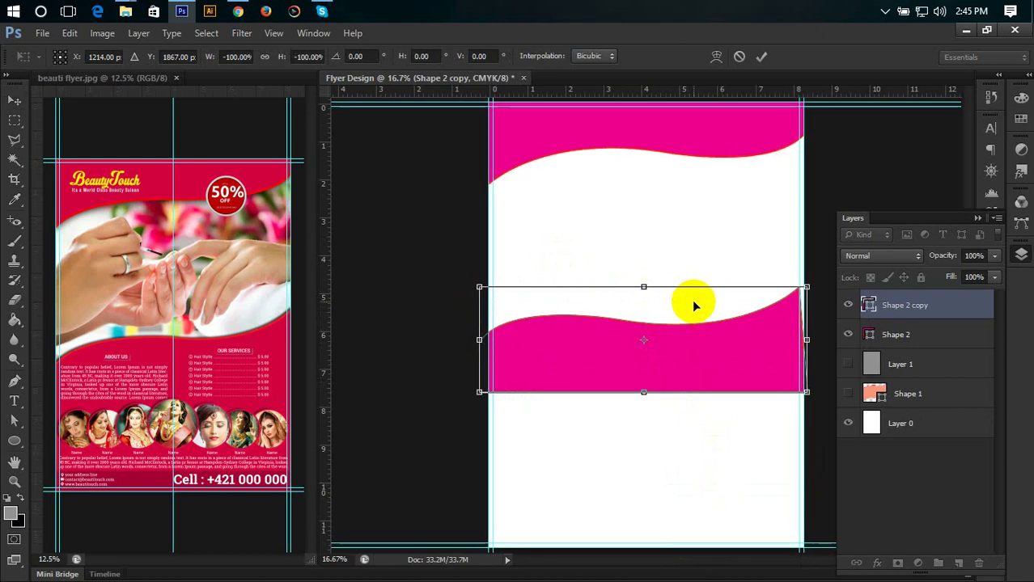
key(ctrl+plus)
key(ctrl+minus)
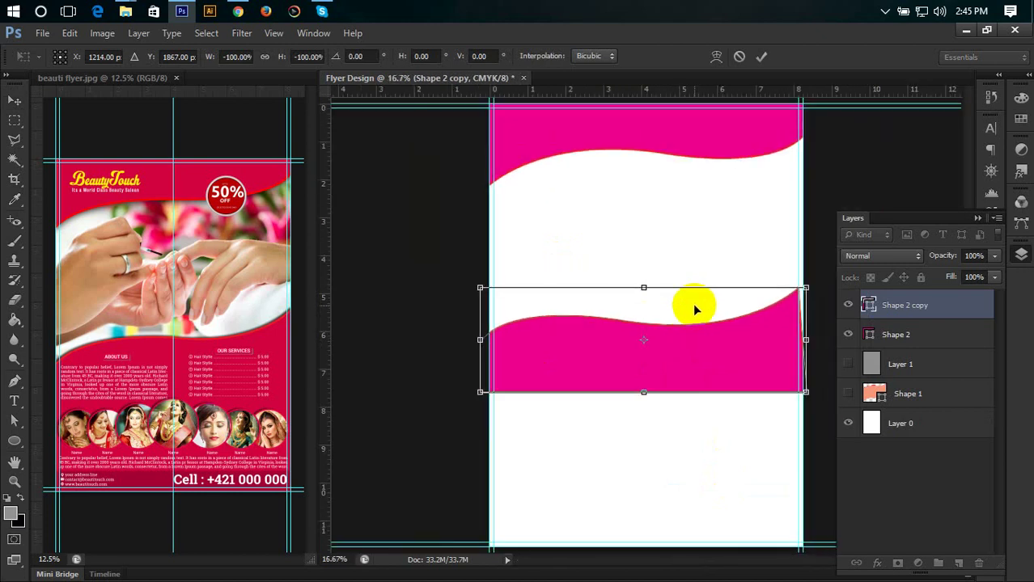
key(shift+Right)
key(shift+Right)
key(shift+Right)
key(shift+Right)
key(Right)
key(Right)
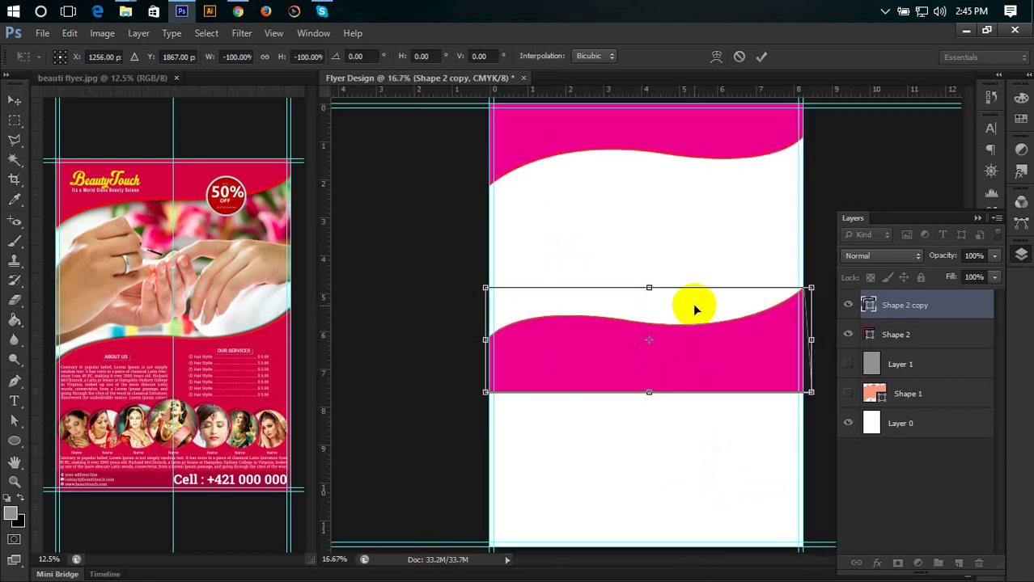
- Check the reference flyer, then apply the copy's 180° rotation and nudge it slightly right
click(300, 323)
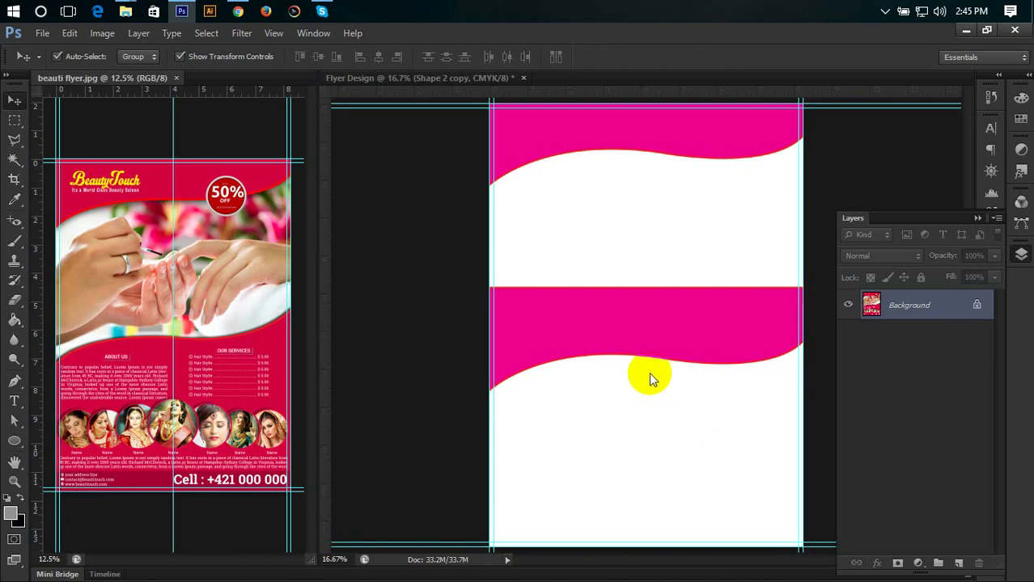
click(607, 273)
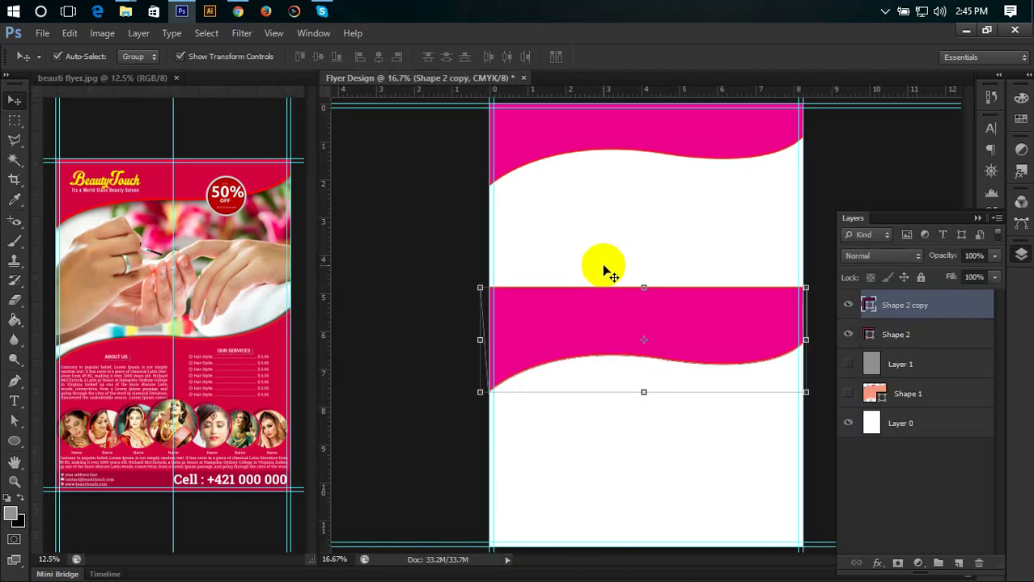
right_click(614, 313)
click(623, 282)
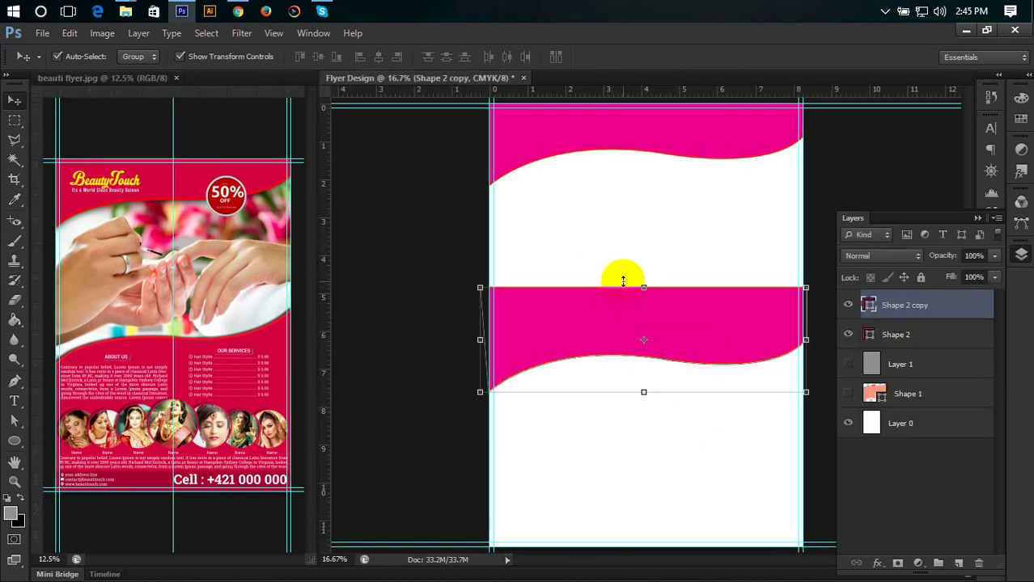
right_click(639, 311)
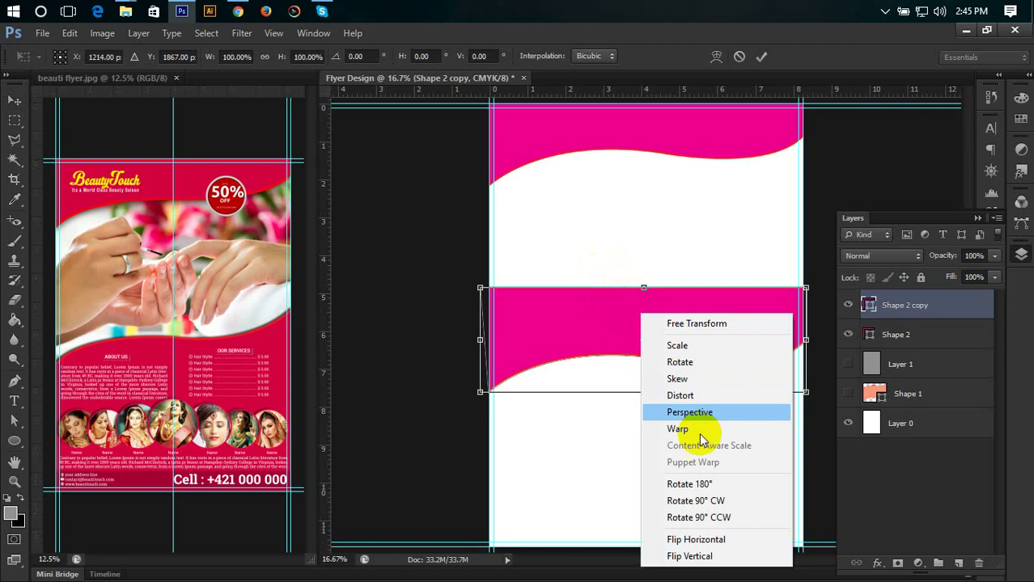
click(715, 485)
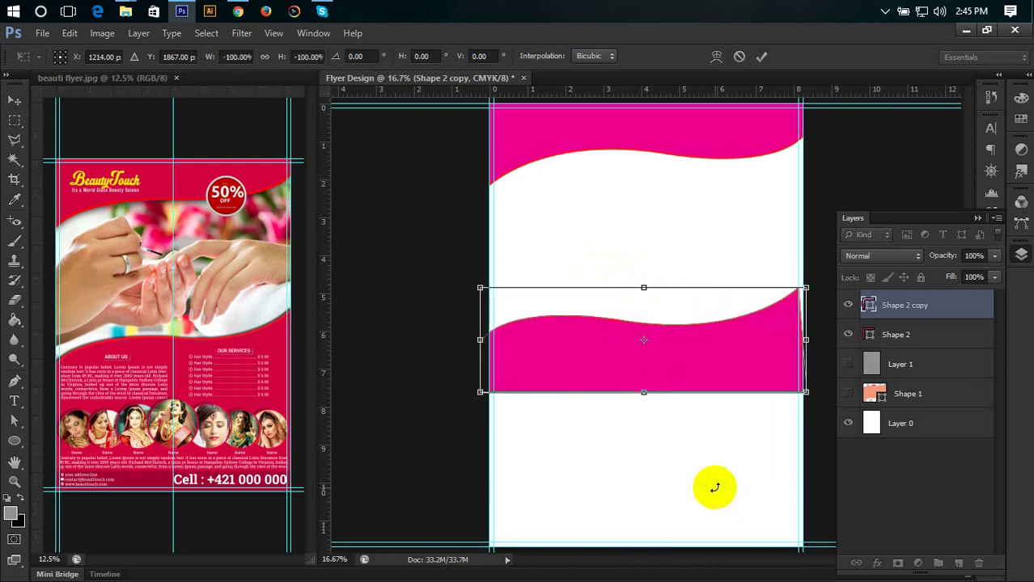
key(Return)
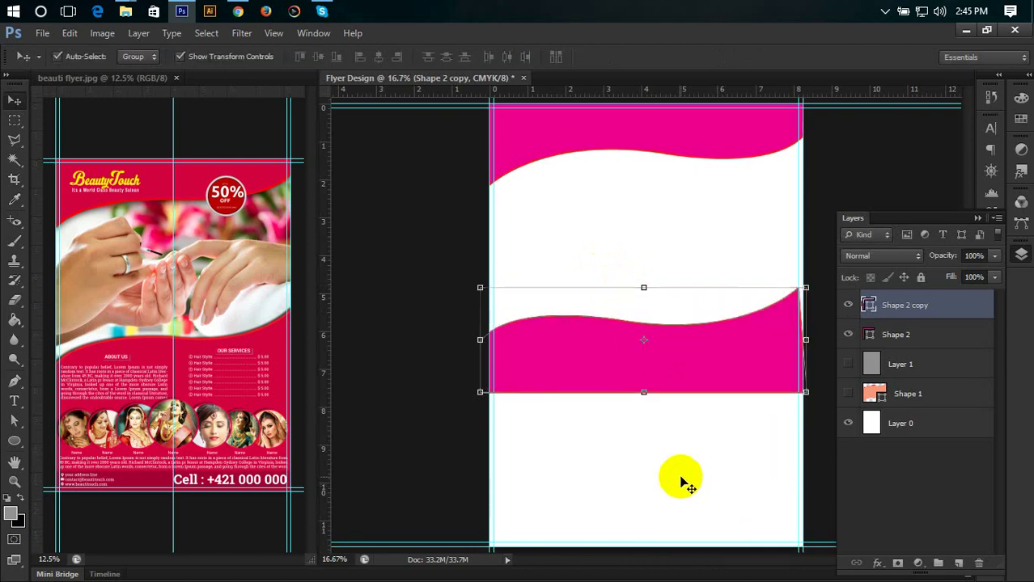
key(shift+Right)
key(shift+Right)
key(shift+Right)
key(shift+Right)
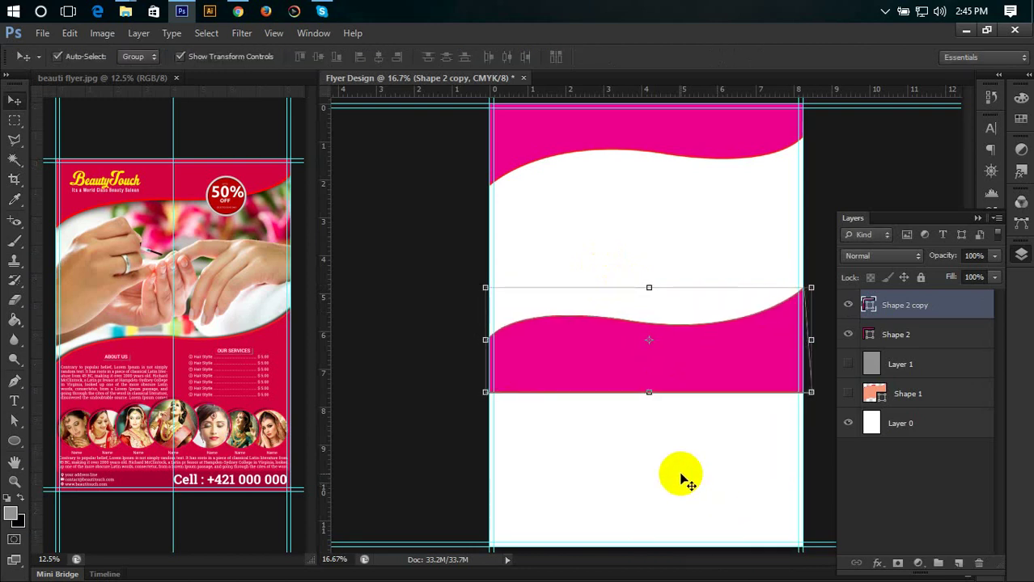
click(392, 311)
click(621, 382)
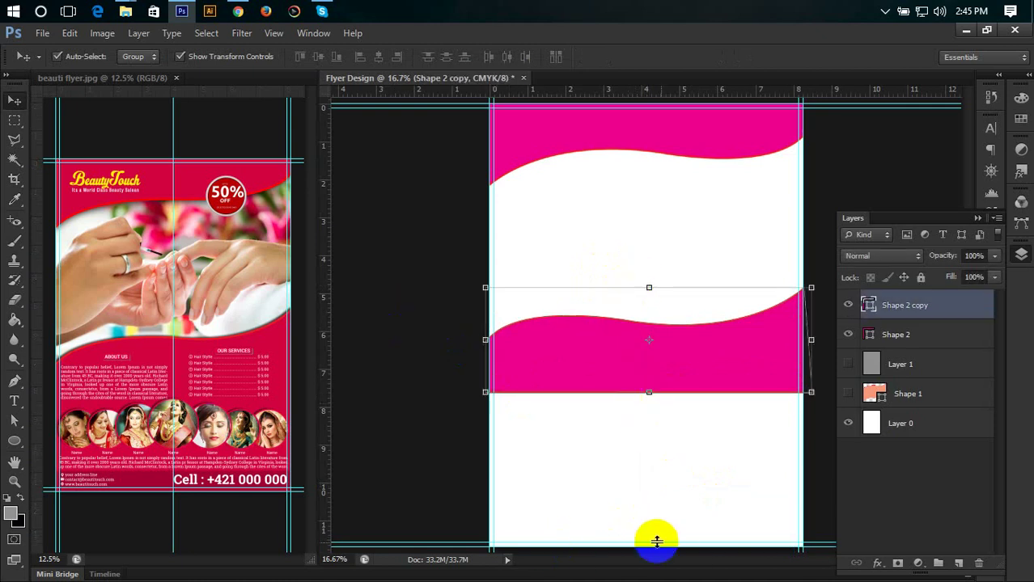
key(ctrl+minus)
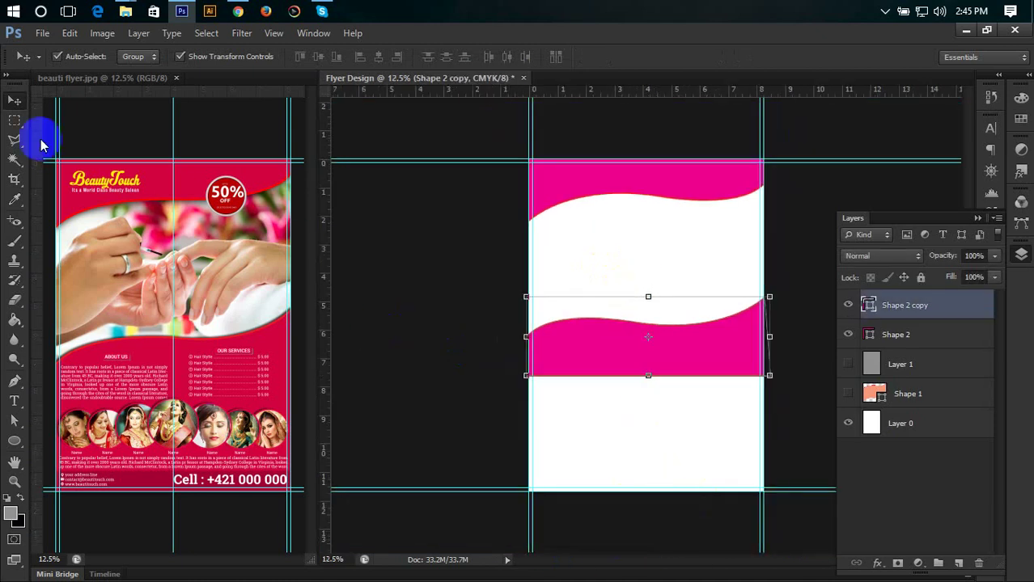
- Drag and nudge Shape 2 copy's bottom anchors down to the page's bottom edge
click(14, 420)
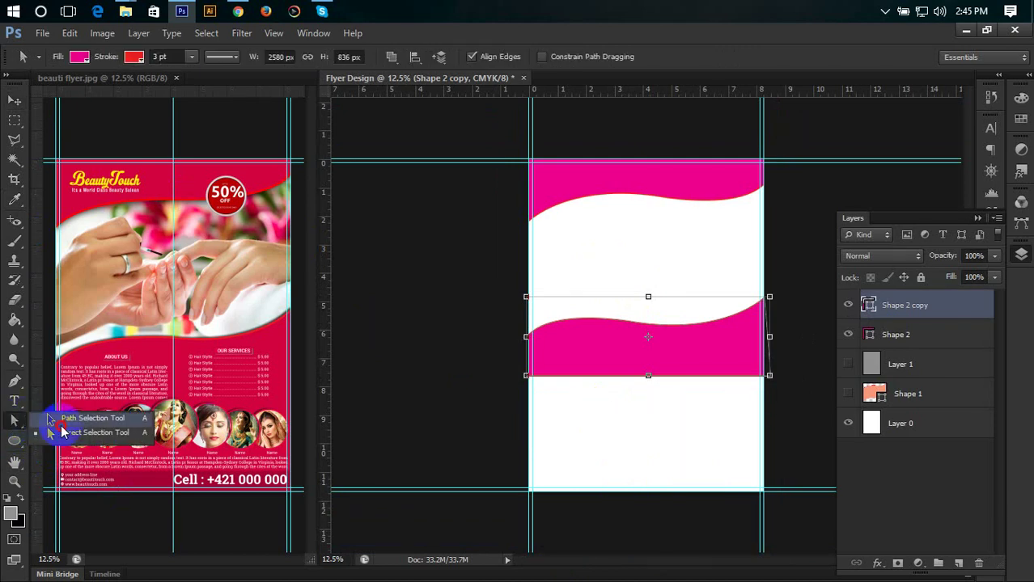
drag(639, 443, 623, 358)
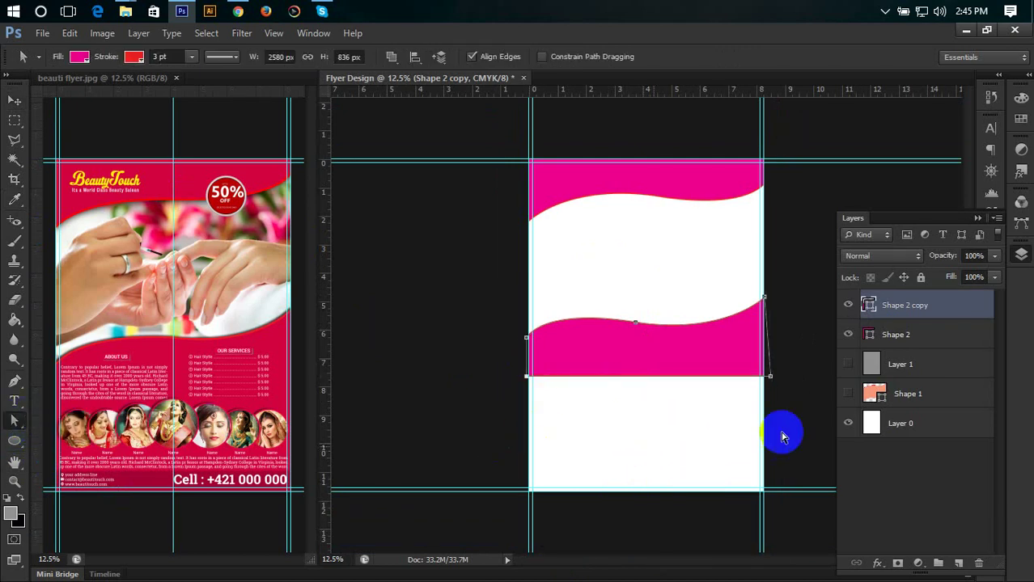
shift+click(772, 377)
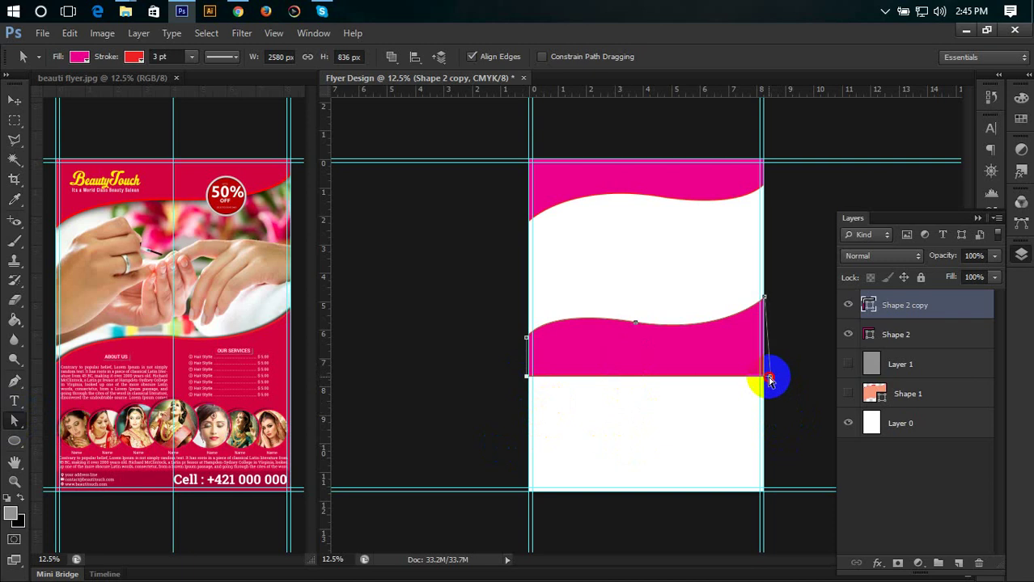
drag(776, 406, 797, 413)
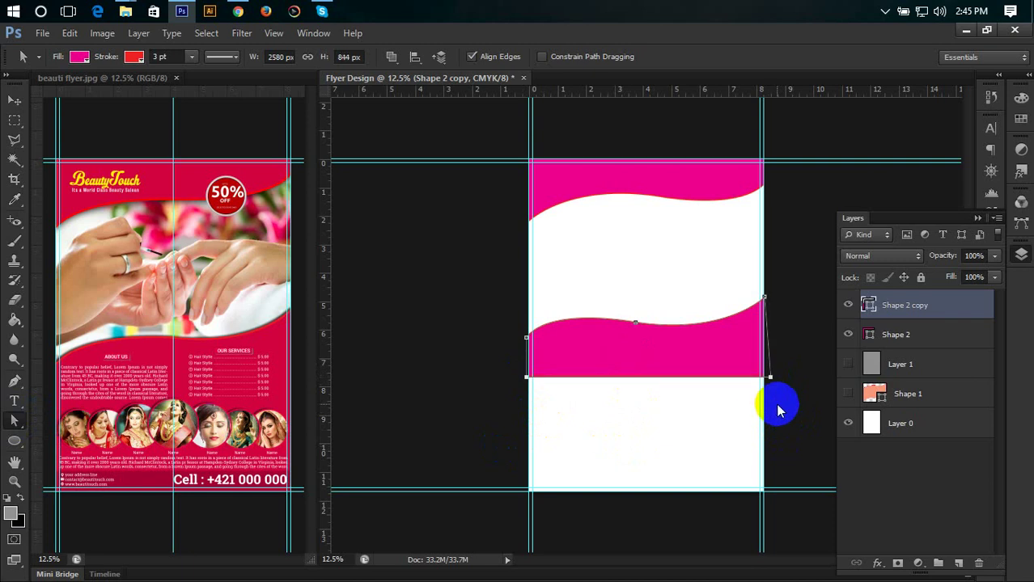
key(shift+Down)
key(shift+Down)
key(shift+Down)
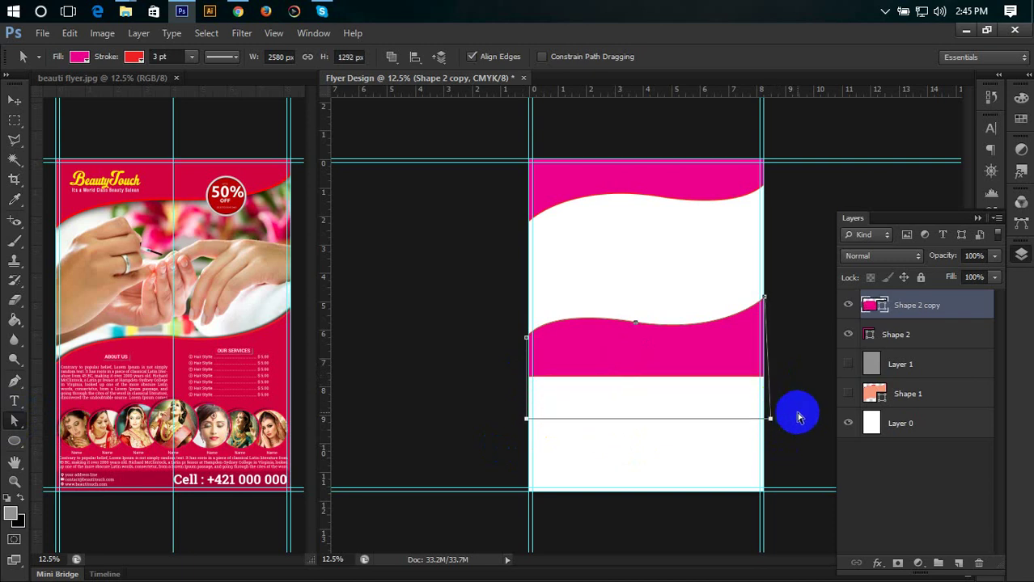
key(shift+Down)
key(shift+Down)
key(shift+Down)
key(shift+Down)
key(shift+Down)
key(shift+Down)
key(shift+Down)
key(shift+Down)
key(shift+Down)
key(shift+Down)
key(shift+Down)
key(shift+Down)
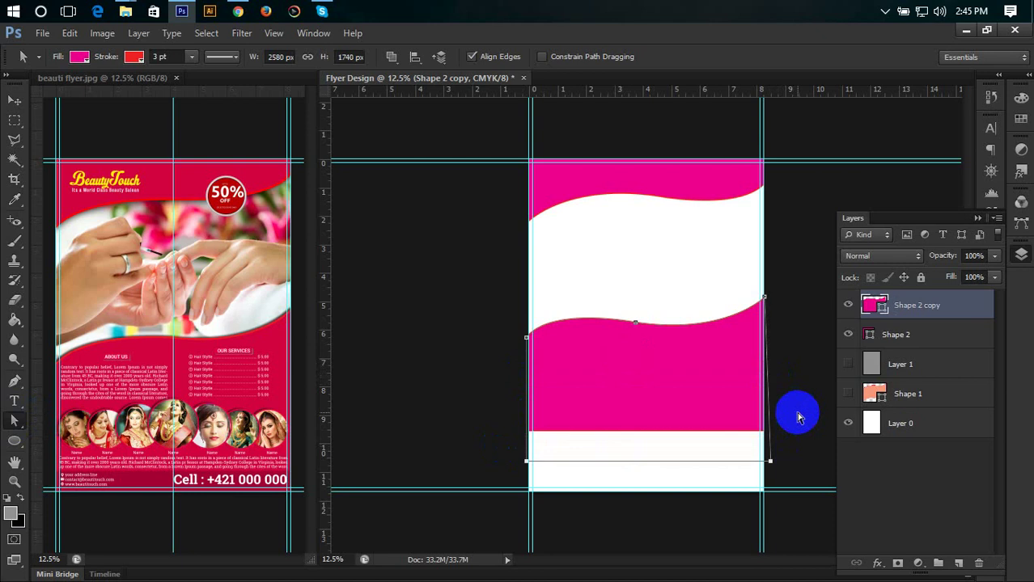
key(shift+Down)
key(shift+Down)
key(shift+Down)
key(shift+Down)
key(shift+Down)
key(shift+Down)
key(shift+Down)
key(shift+Down)
key(shift+Down)
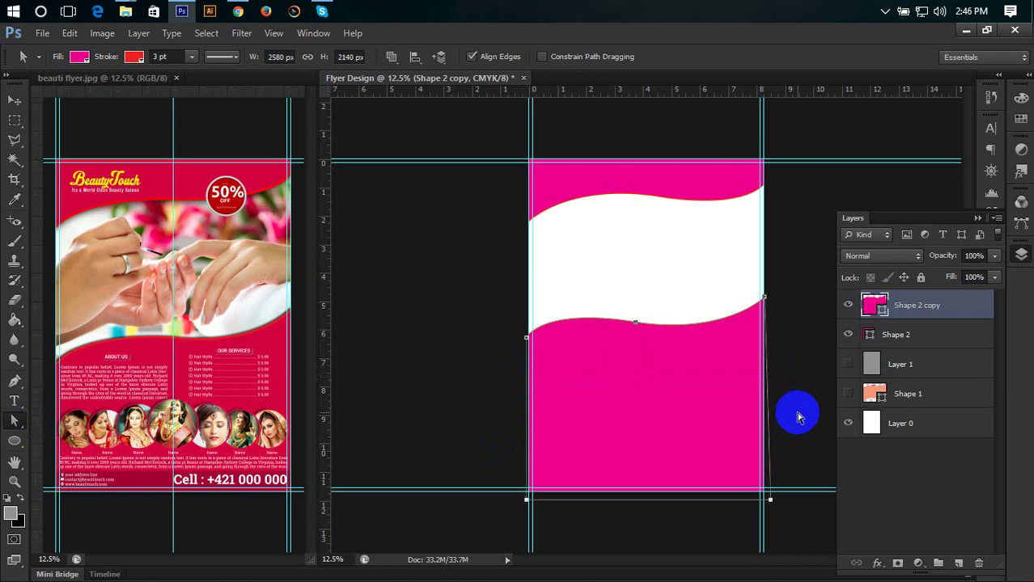
click(14, 100)
click(328, 302)
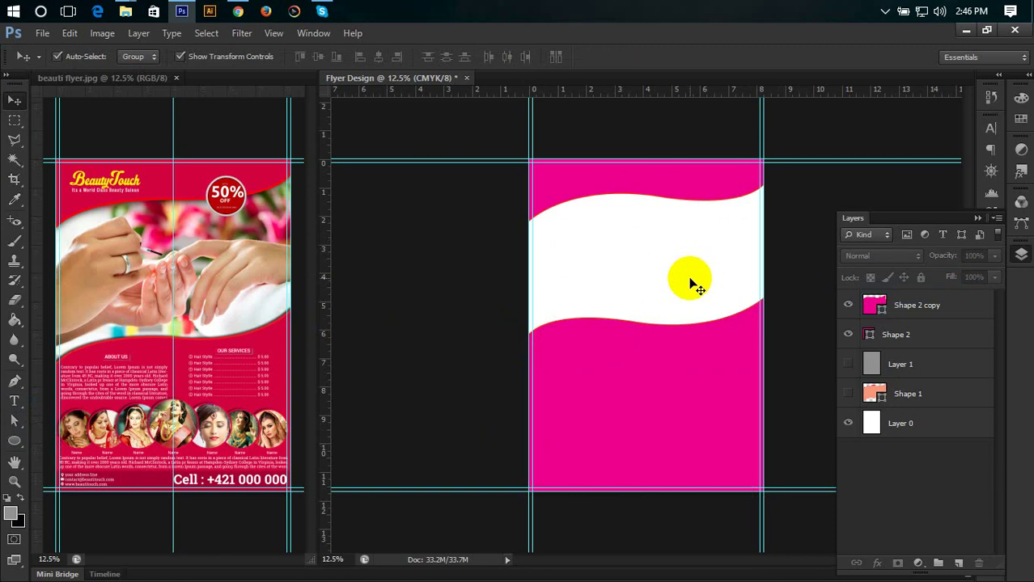
- Delete the Shape 1 salmon wave layer, leaving a white band between the magenta waves
click(648, 376)
click(848, 393)
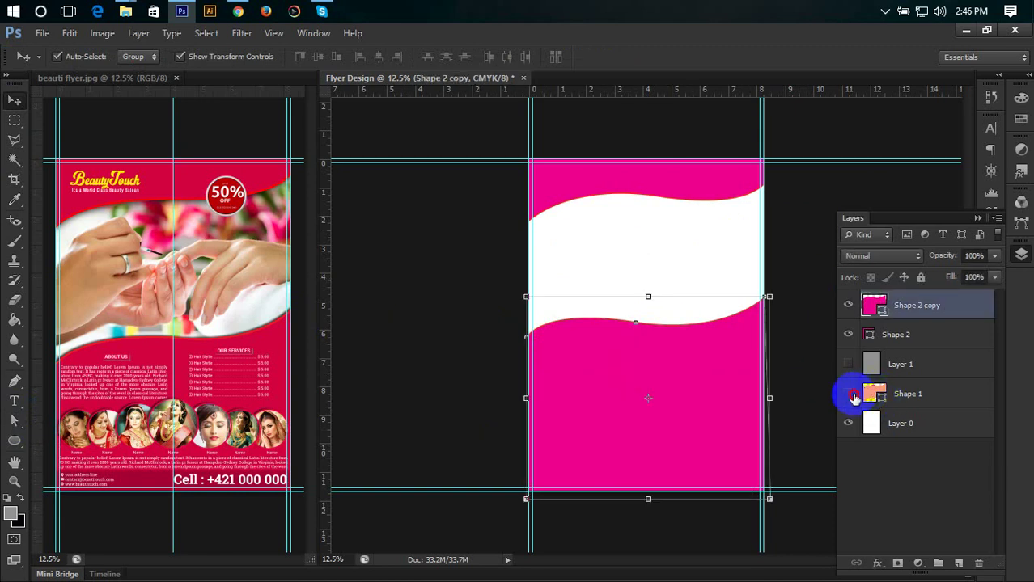
click(849, 305)
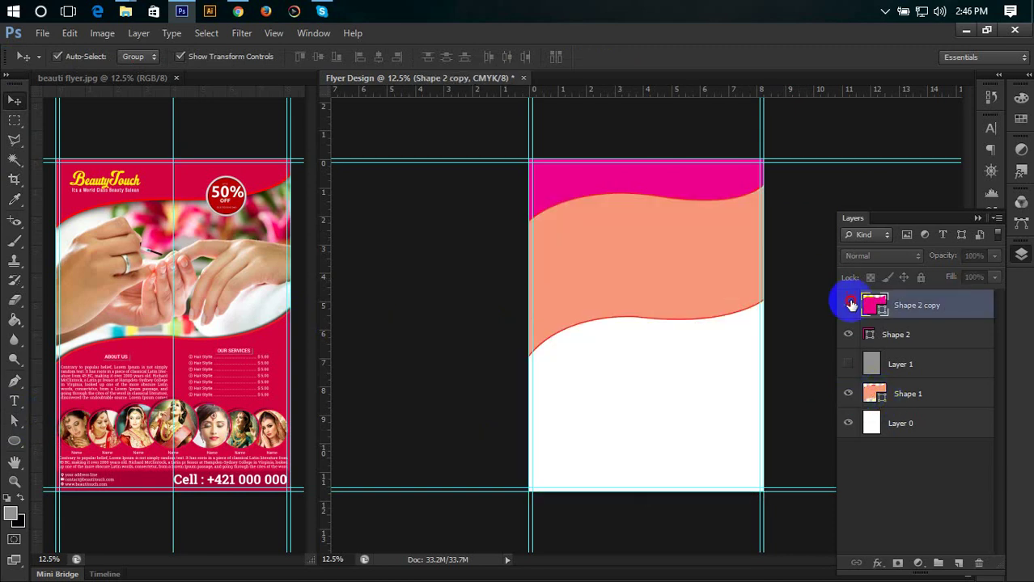
click(849, 305)
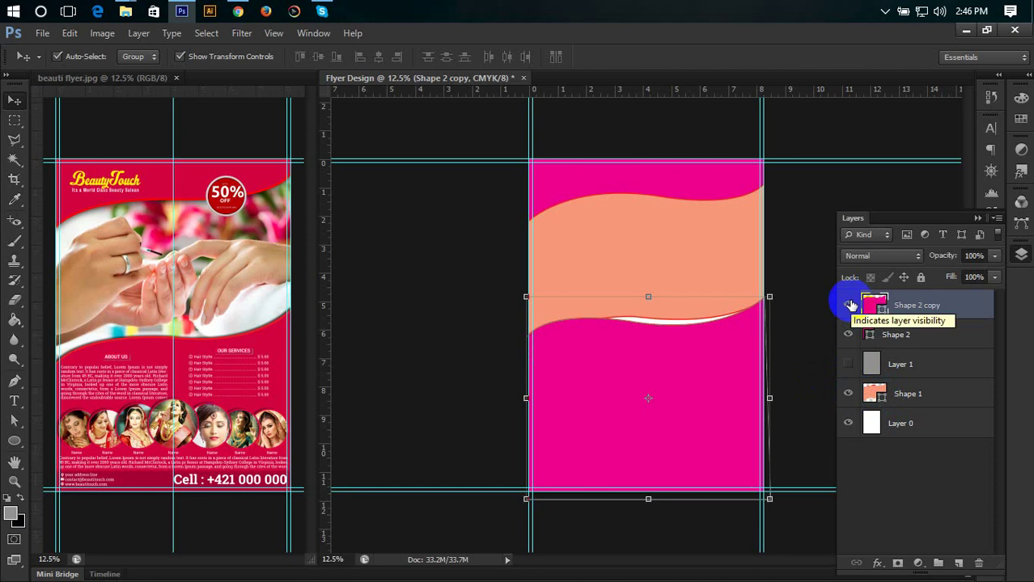
click(919, 395)
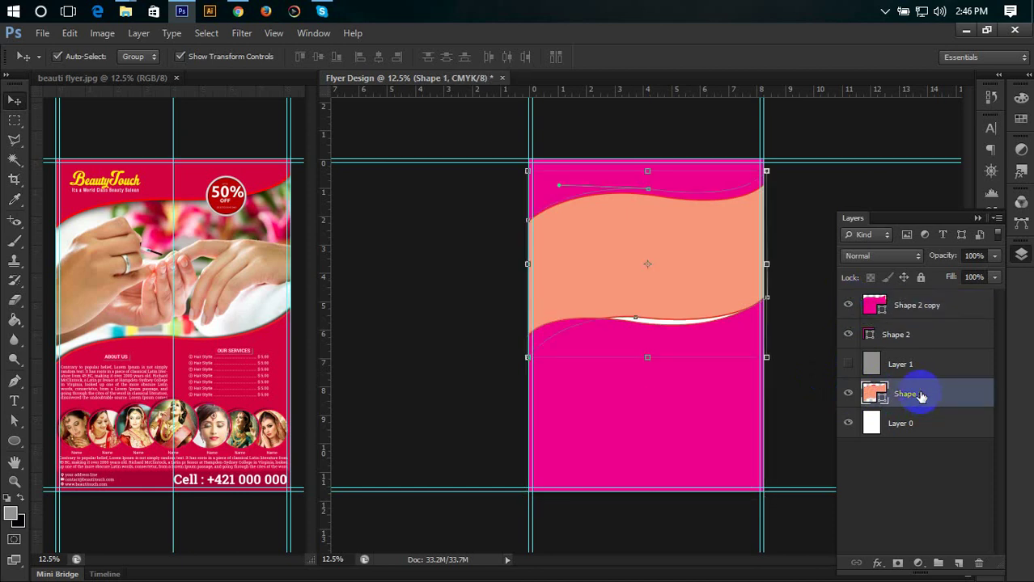
key(Delete)
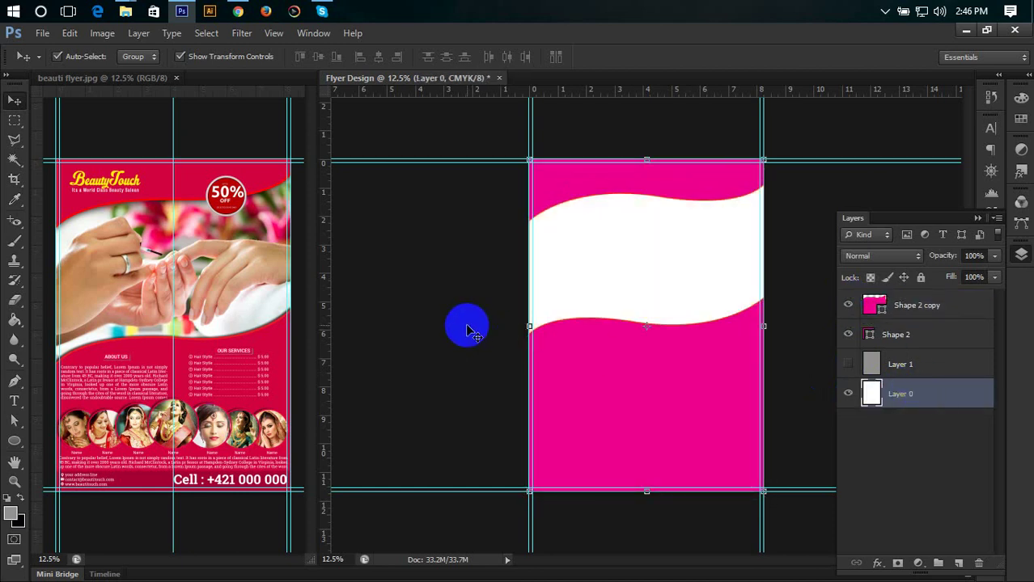
click(469, 329)
key(ctrl+plus)
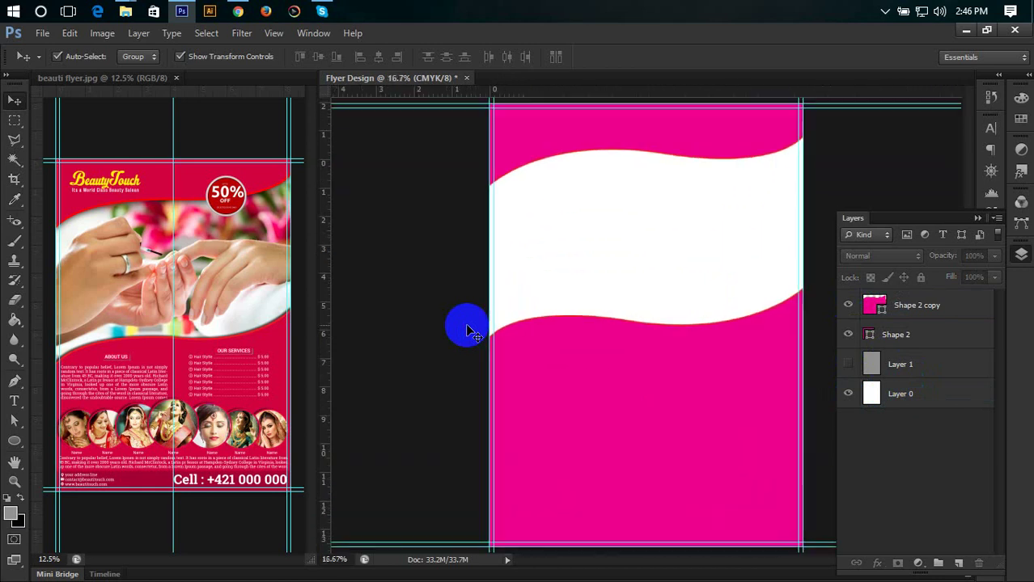
scroll(616, 346, up, 1)
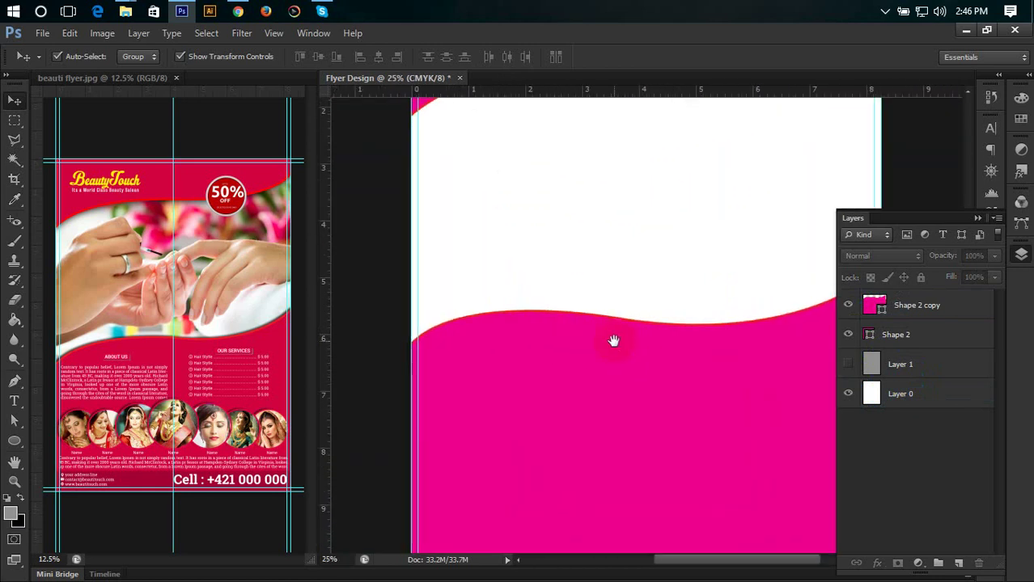
scroll(613, 344, down, 1)
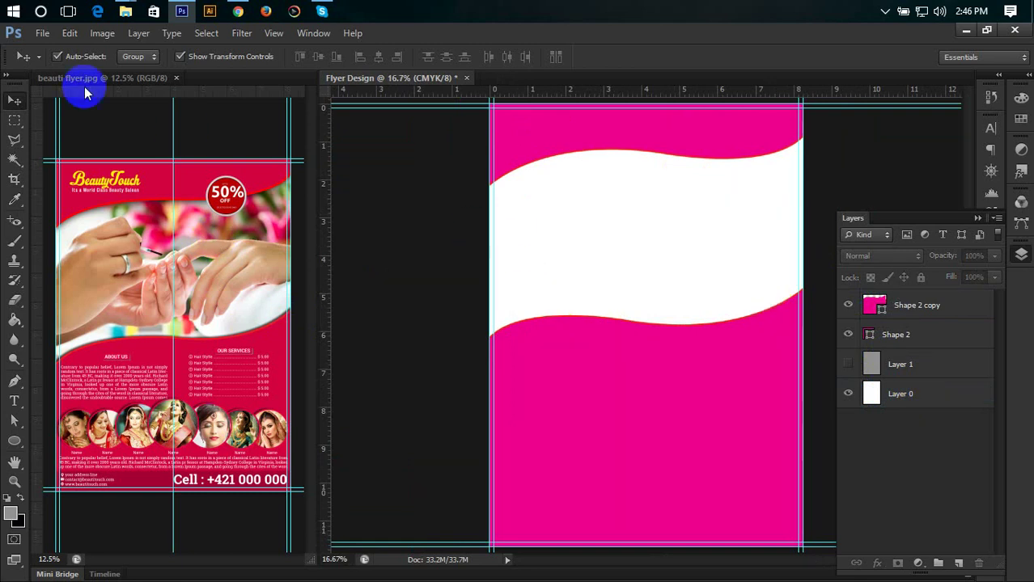
- Open nailcare.jpg from the Poster folder and select the whole image
click(42, 34)
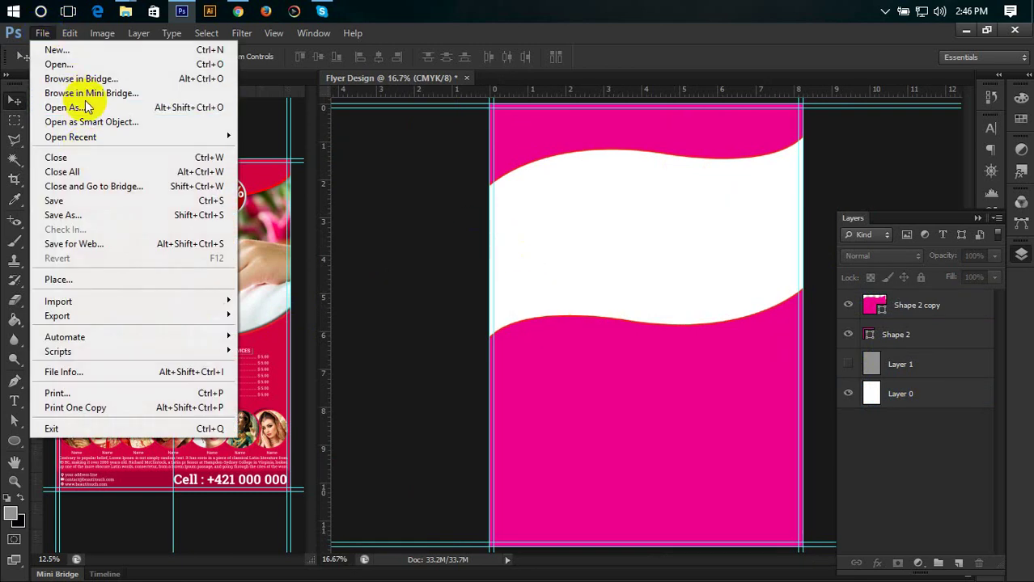
click(58, 64)
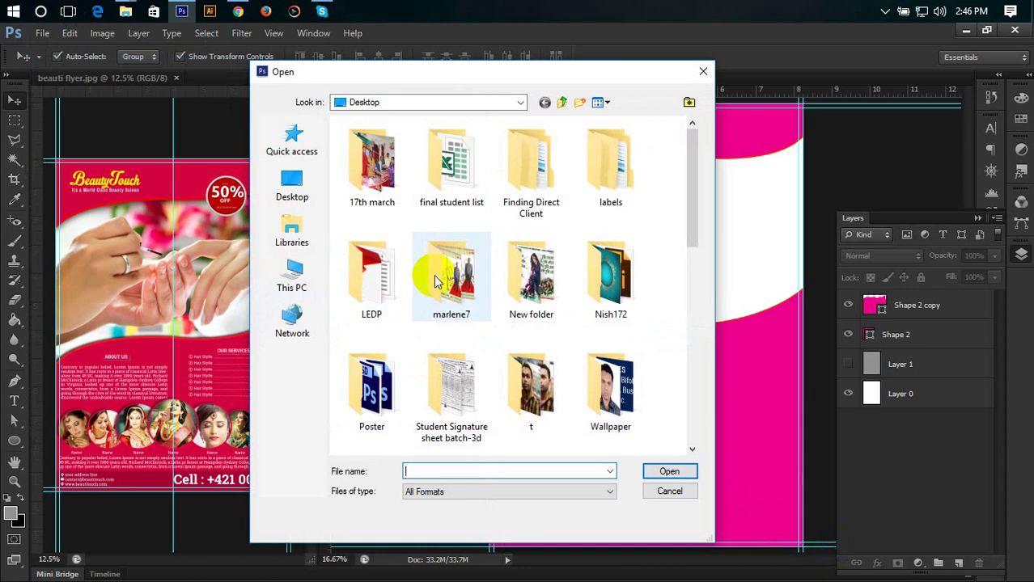
click(434, 280)
key(p)
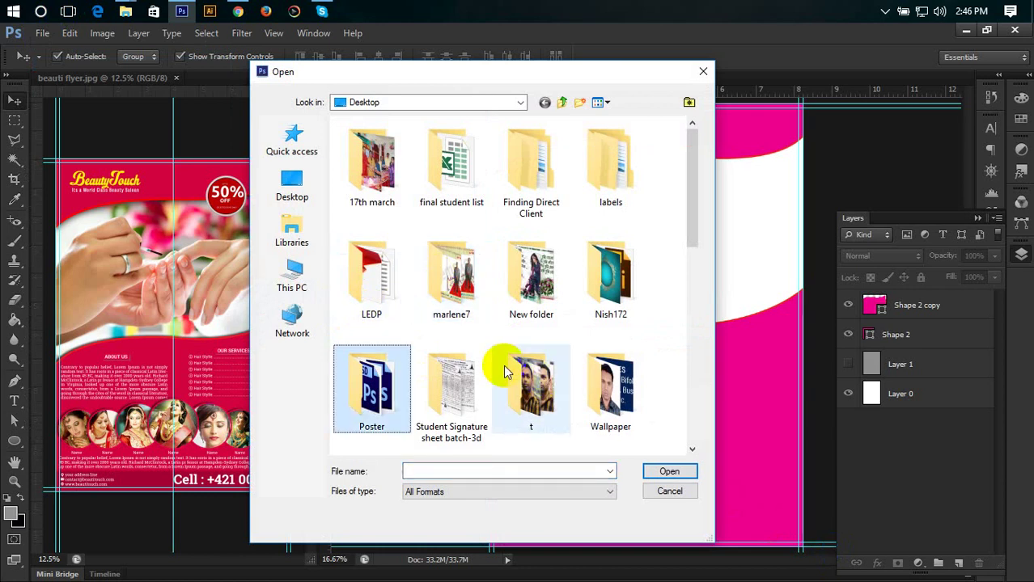
key(Return)
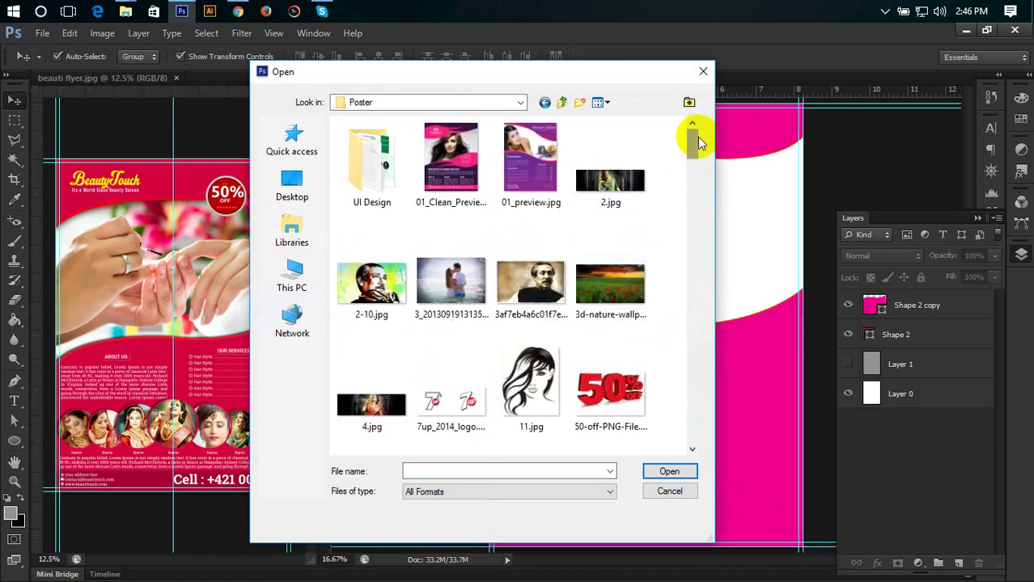
mouse_move(700, 143)
mouse_down()
mouse_move(678, 238)
mouse_move(668, 377)
mouse_up()
click(372, 166)
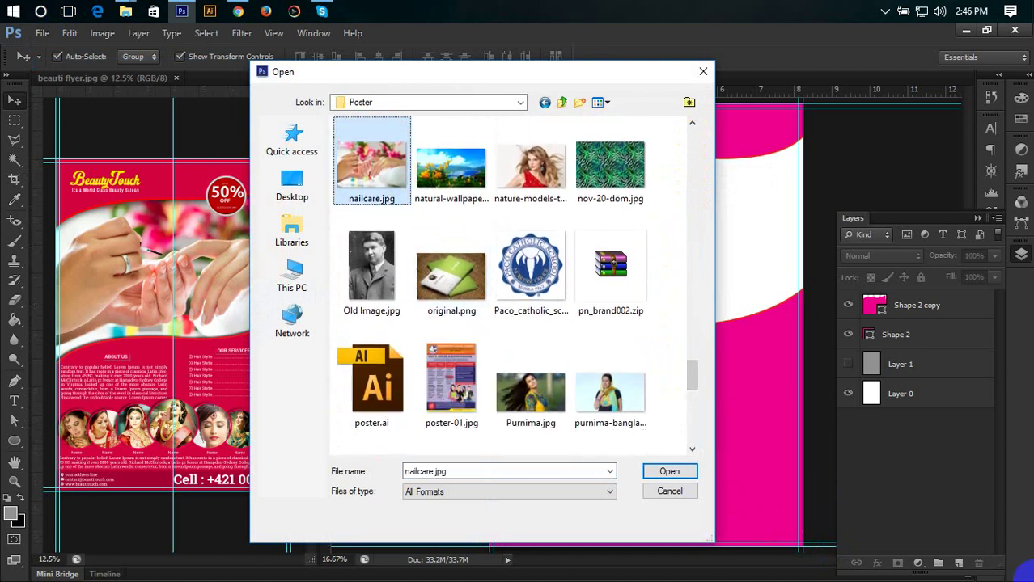
key(Return)
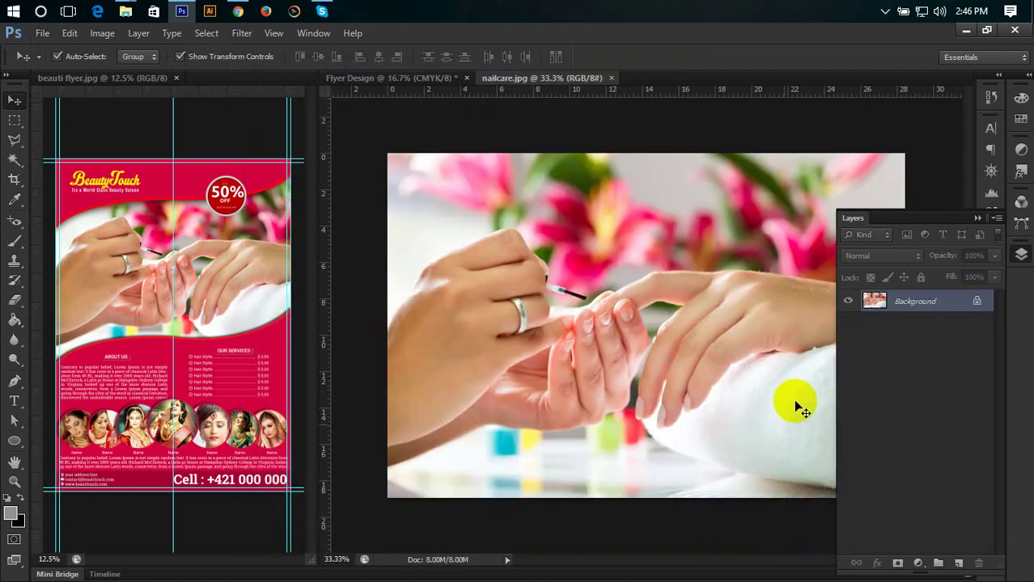
key(ctrl+a)
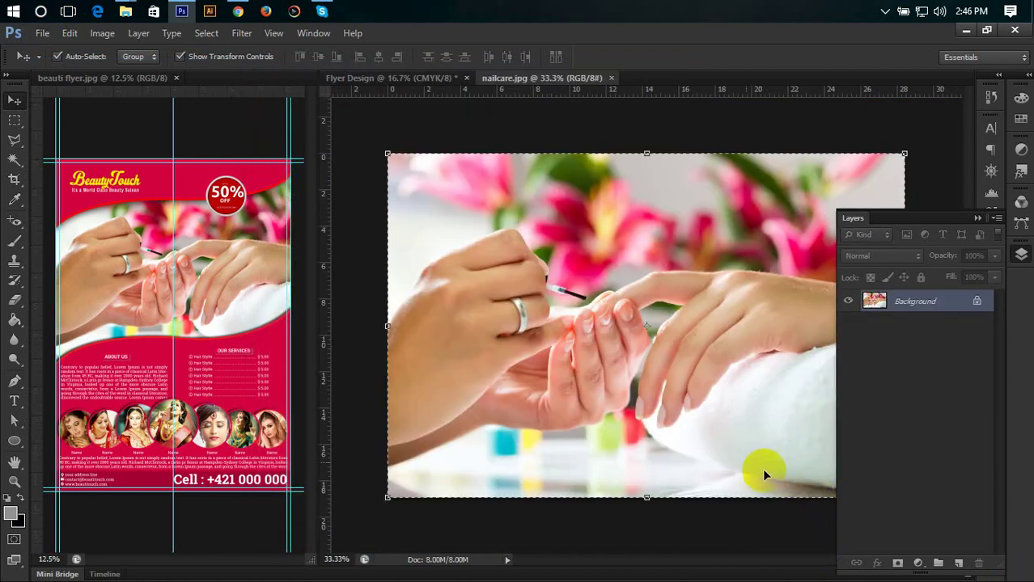
- Drag the nailcare photo into Flyer Design as the top layer, scaled to about 125%
drag(555, 330, 620, 253)
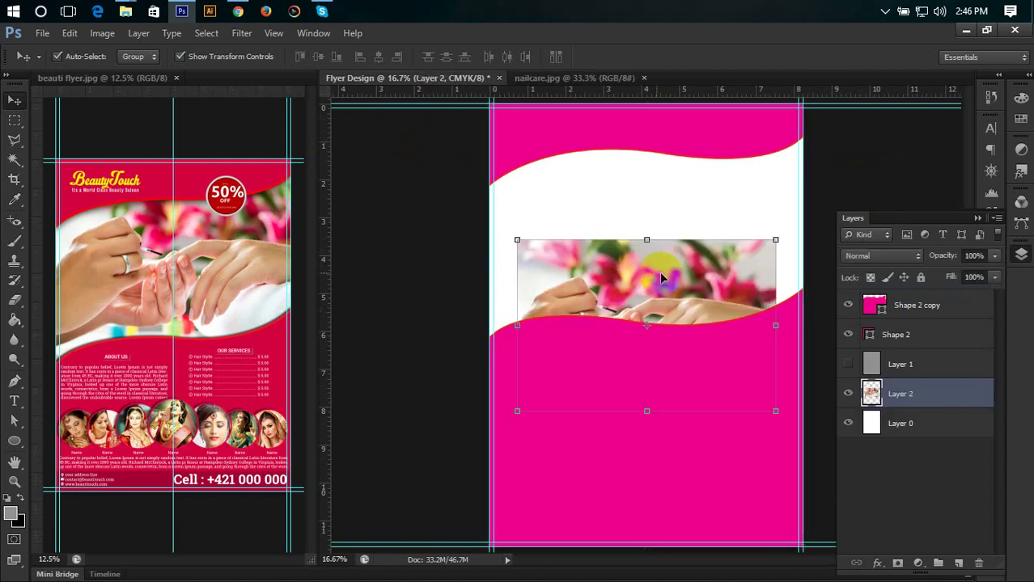
drag(662, 279, 664, 240)
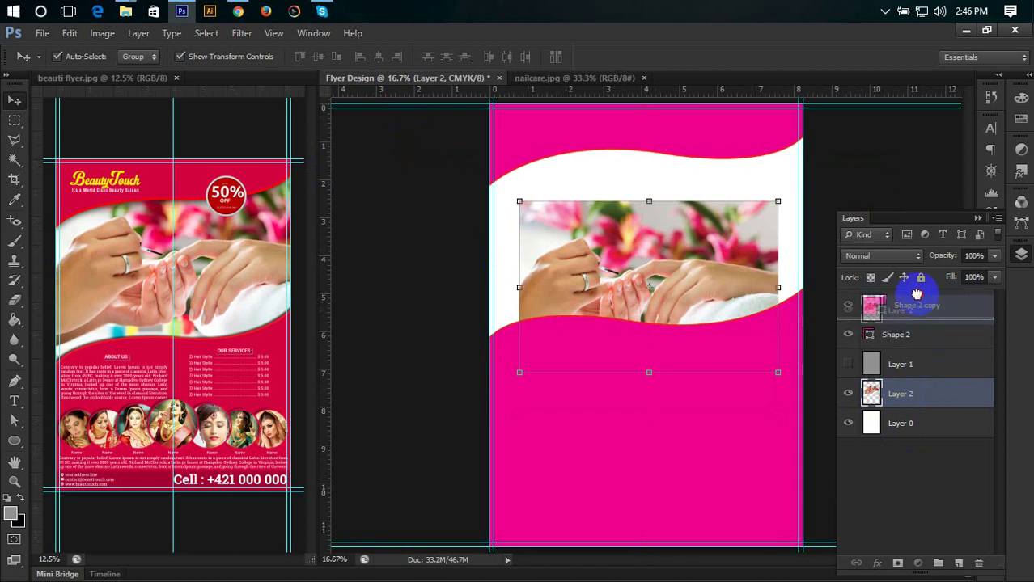
drag(938, 406, 919, 298)
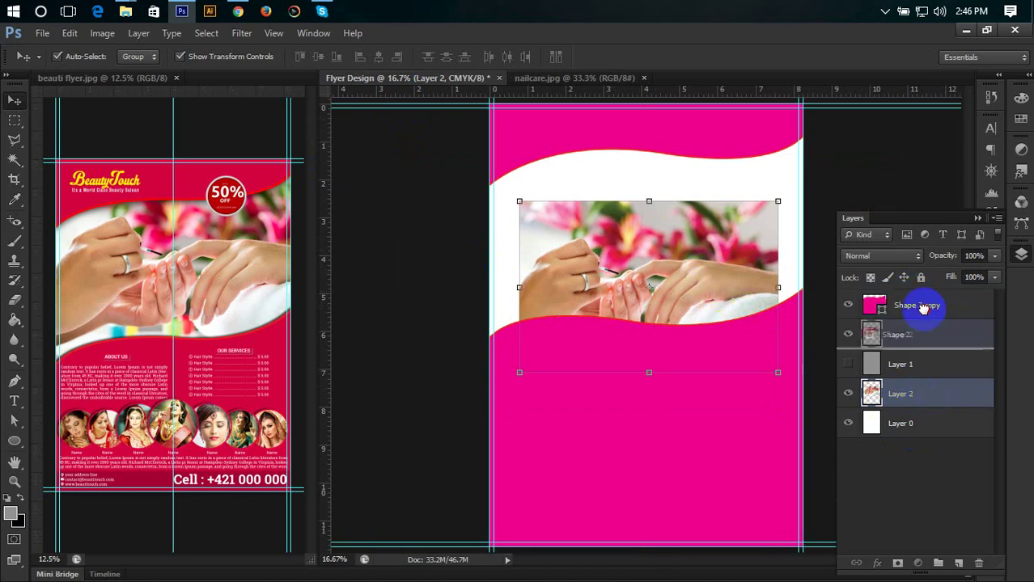
drag(621, 267, 575, 224)
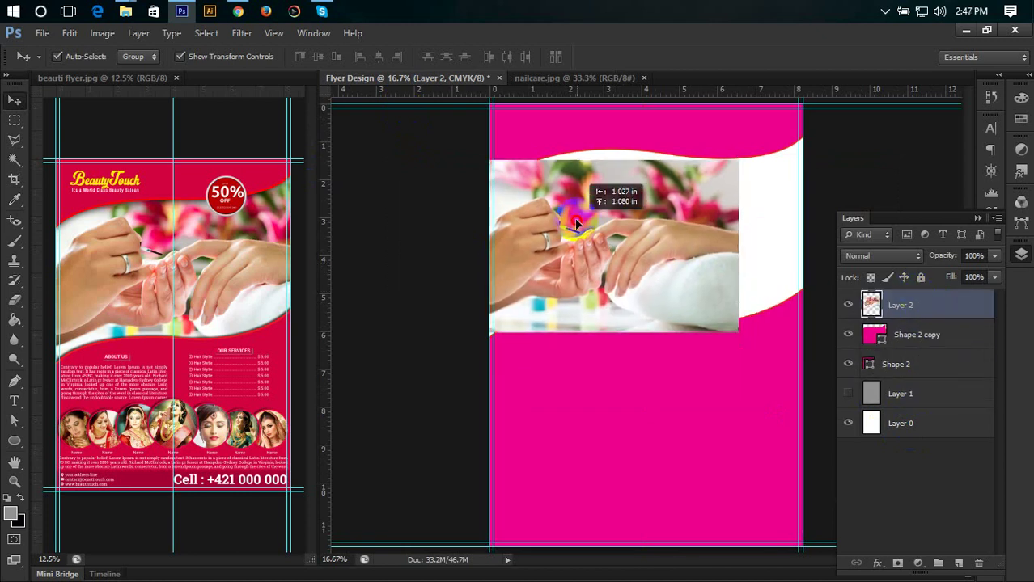
drag(732, 329, 806, 380)
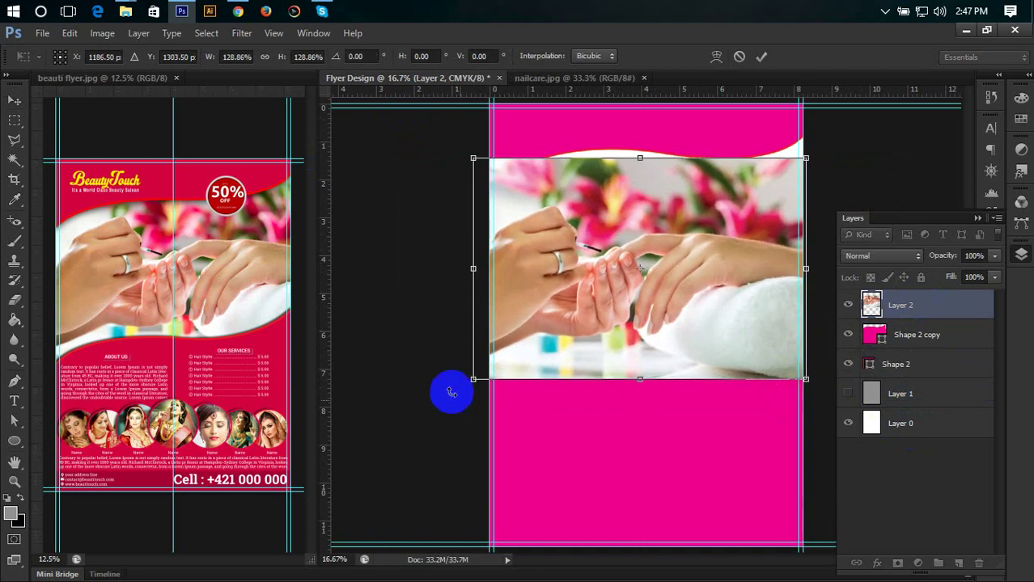
drag(473, 378, 483, 373)
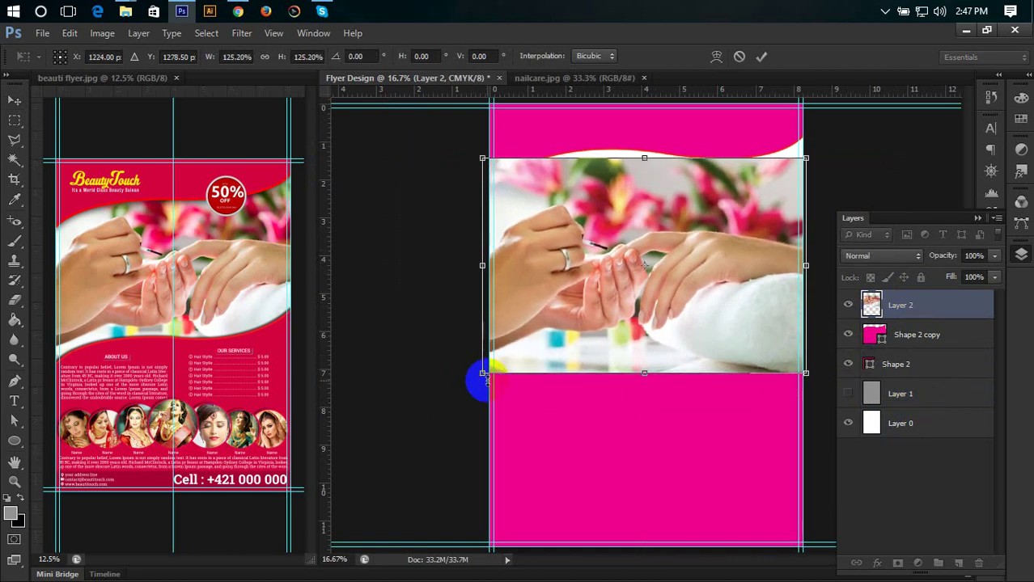
key(Return)
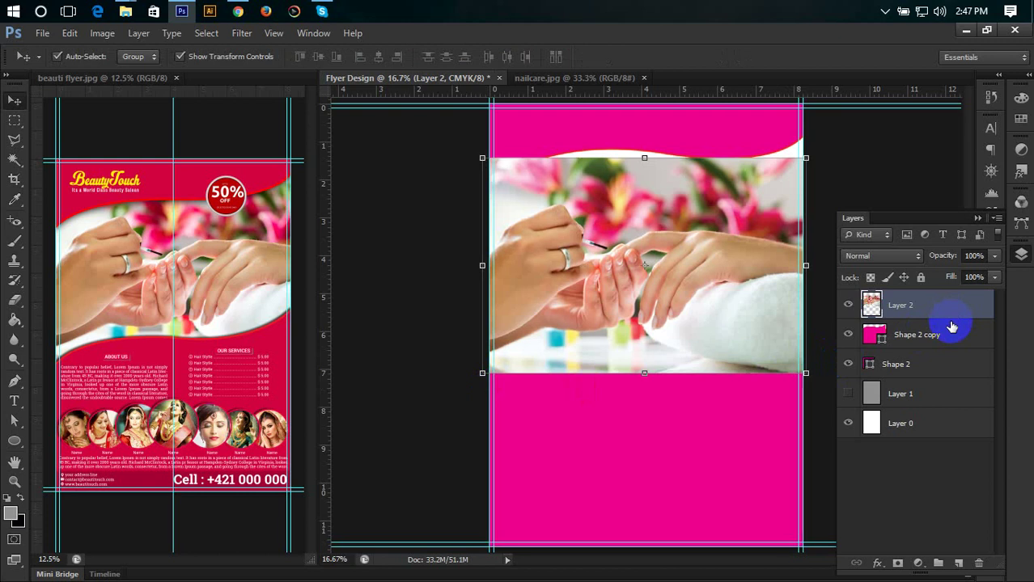
- Move Layer 2 below both wave layers and enlarge the photo to about 108%
drag(950, 328, 950, 328)
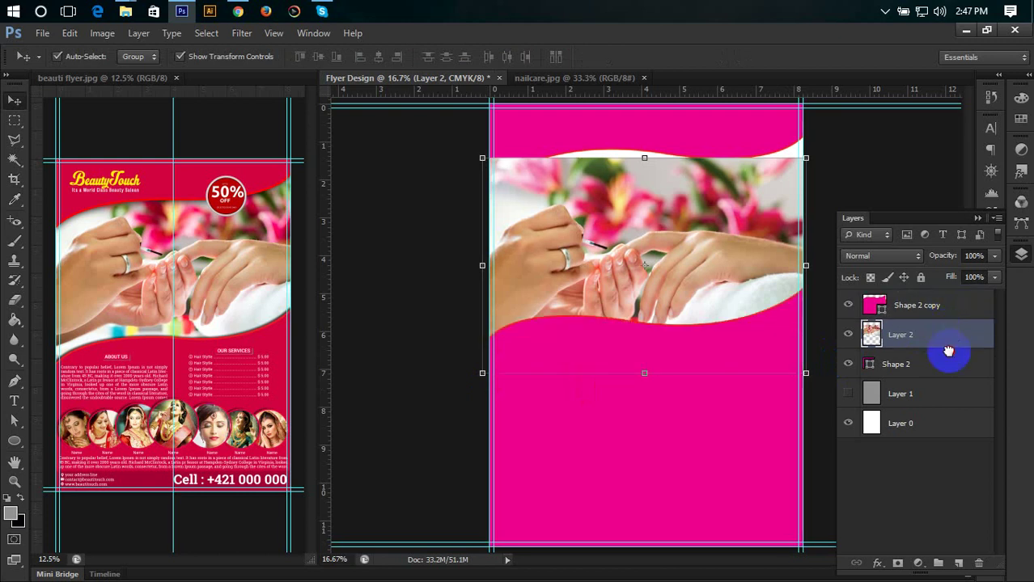
drag(950, 338, 953, 405)
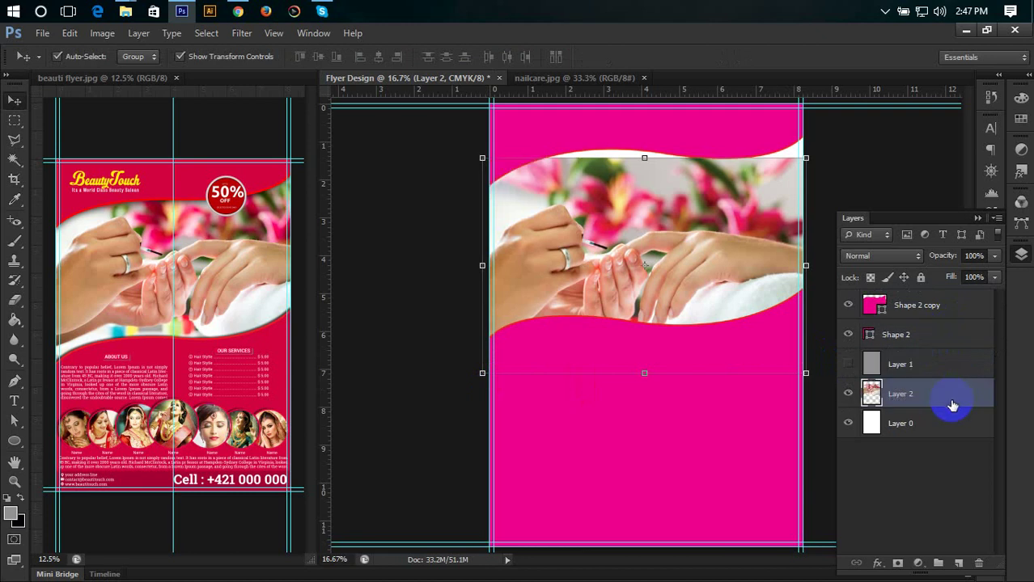
drag(806, 157, 836, 138)
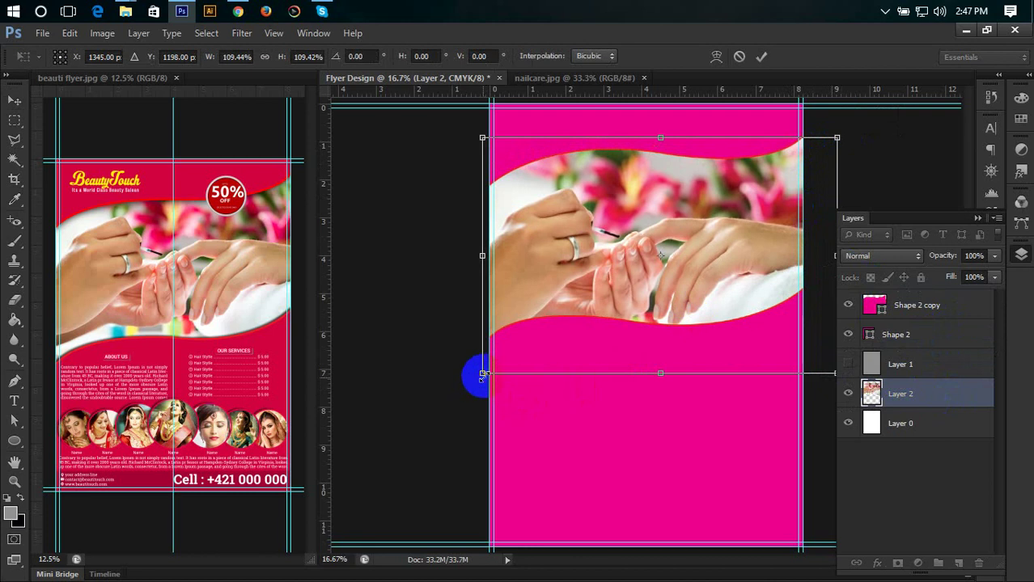
drag(482, 374, 486, 370)
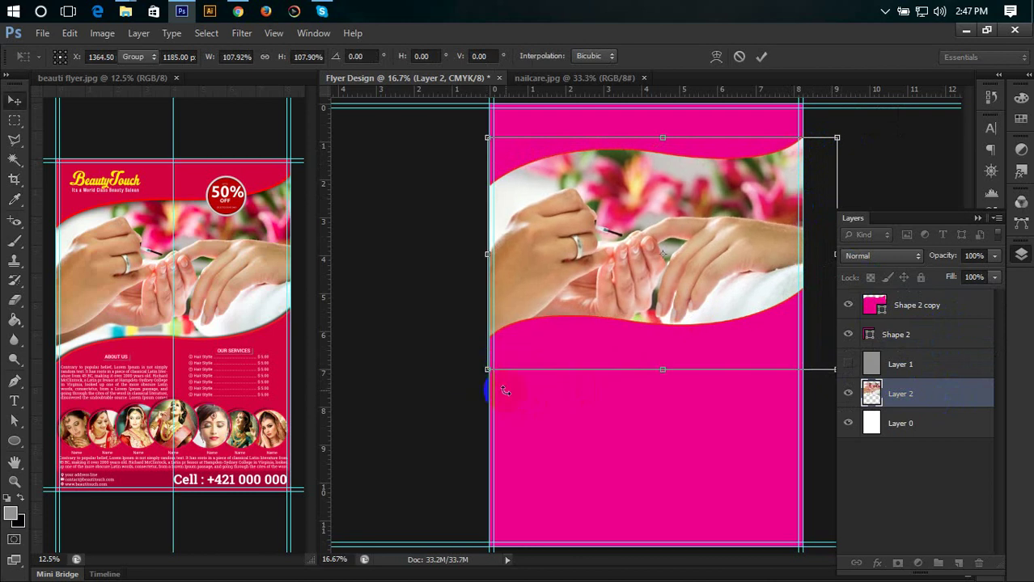
key(Return)
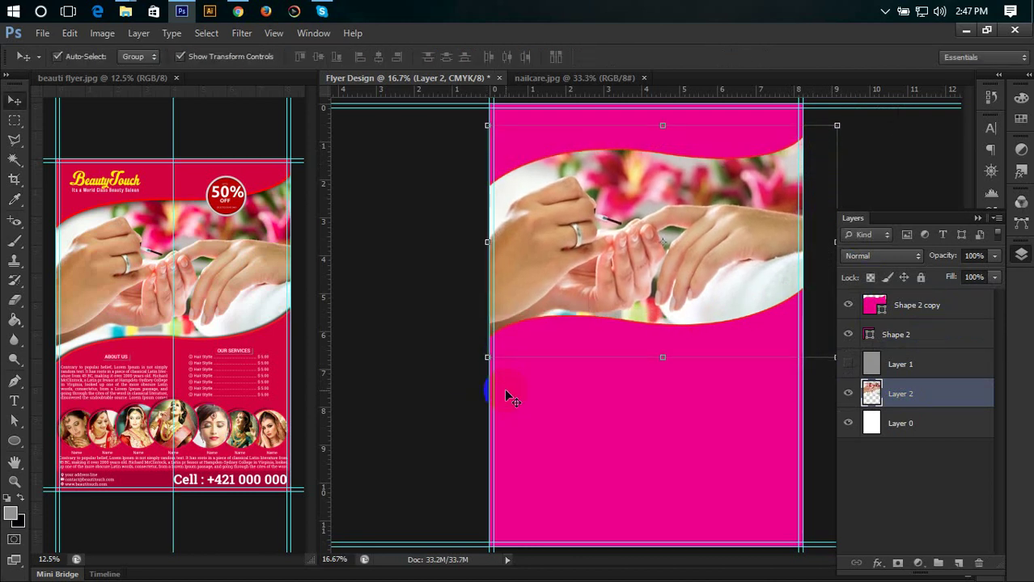
- Nudge the photo up and save as Flyer Design.psd on the Desktop
key(shift+Up)
key(shift+Up)
key(shift+Up)
click(428, 364)
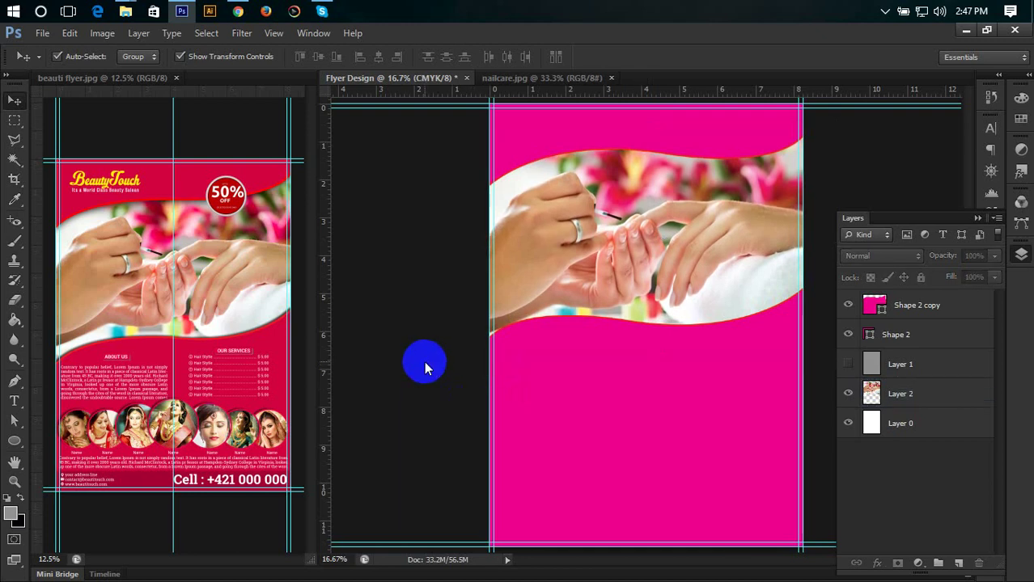
key(ctrl+s)
click(288, 182)
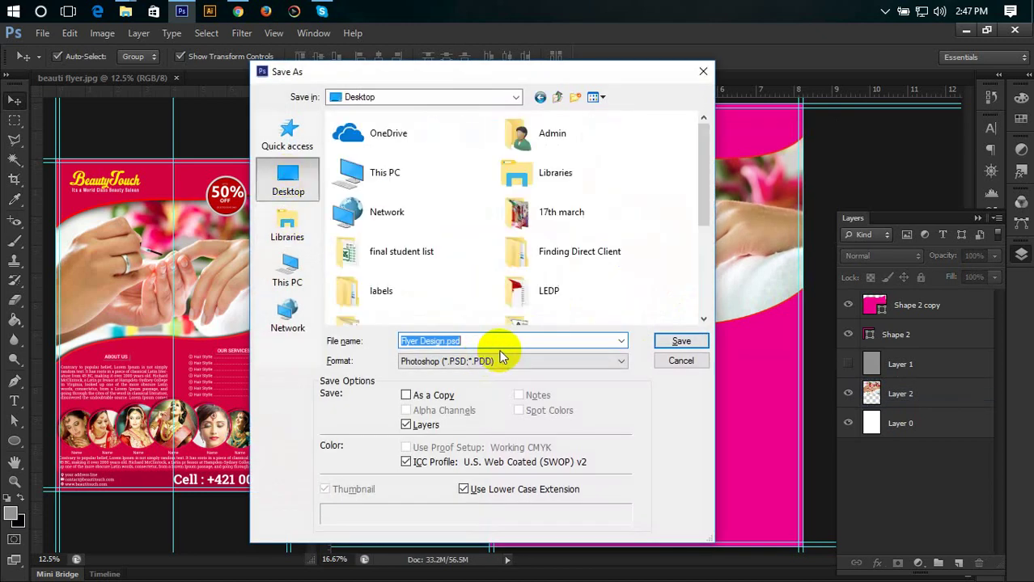
click(678, 343)
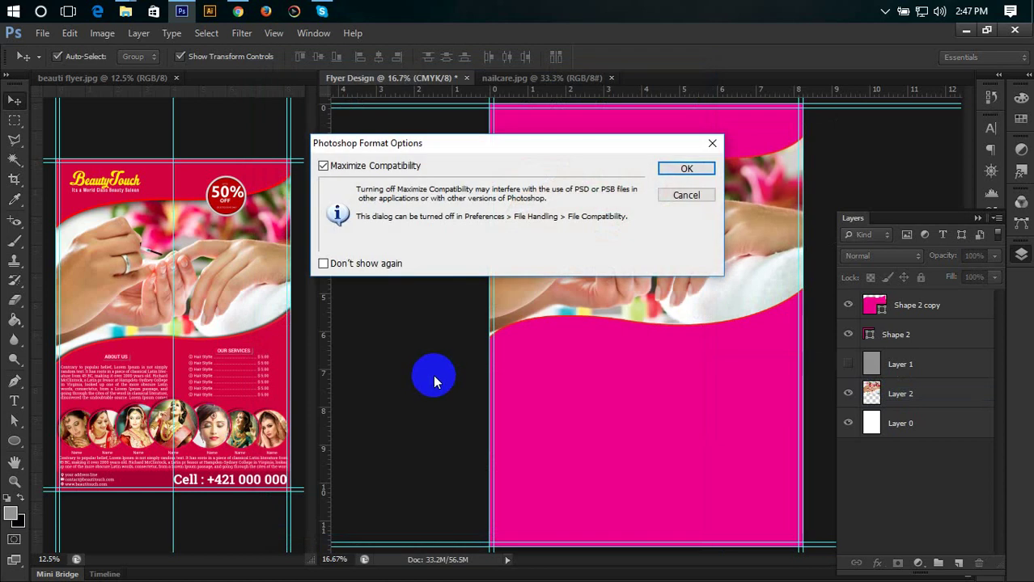
click(683, 169)
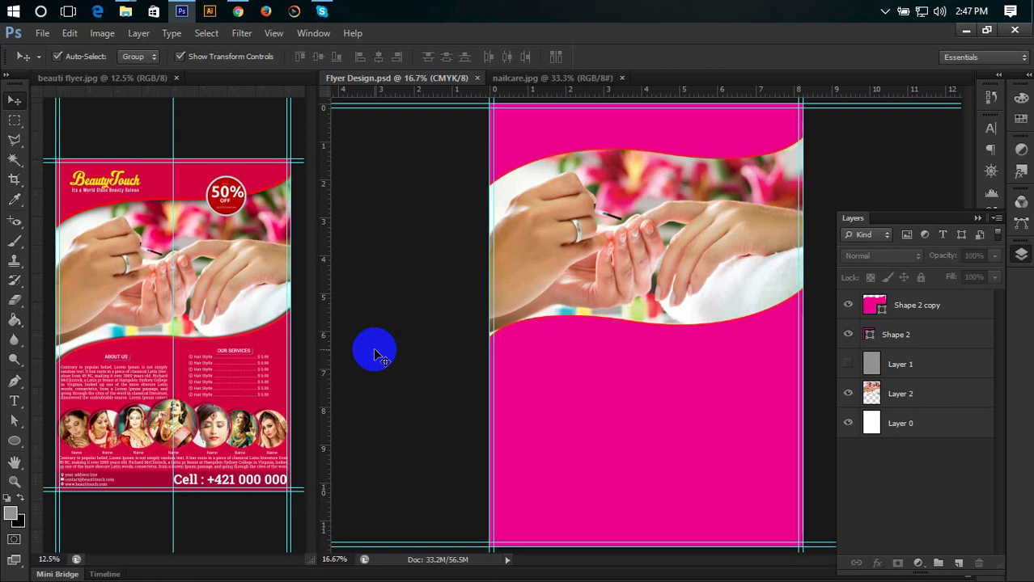
- Select the lower wave's layer, Shape 2 copy, and show the Layers panel
key(ctrl+plus)
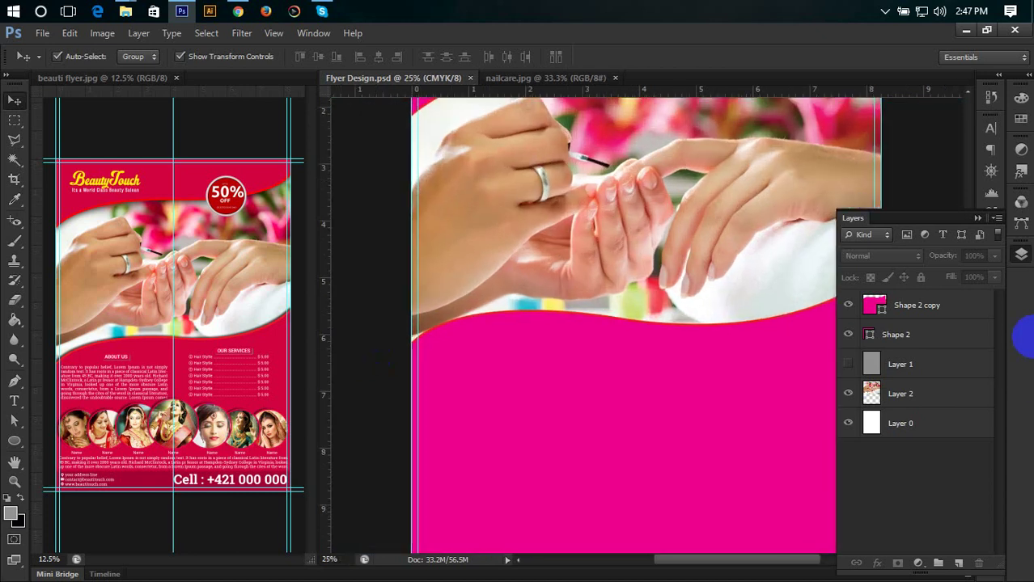
click(978, 220)
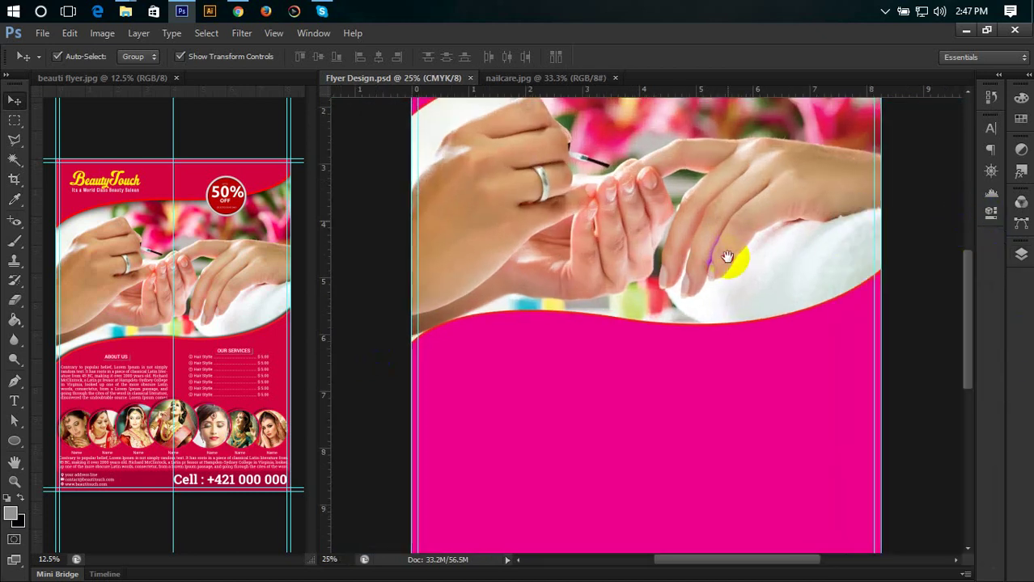
drag(729, 258, 705, 301)
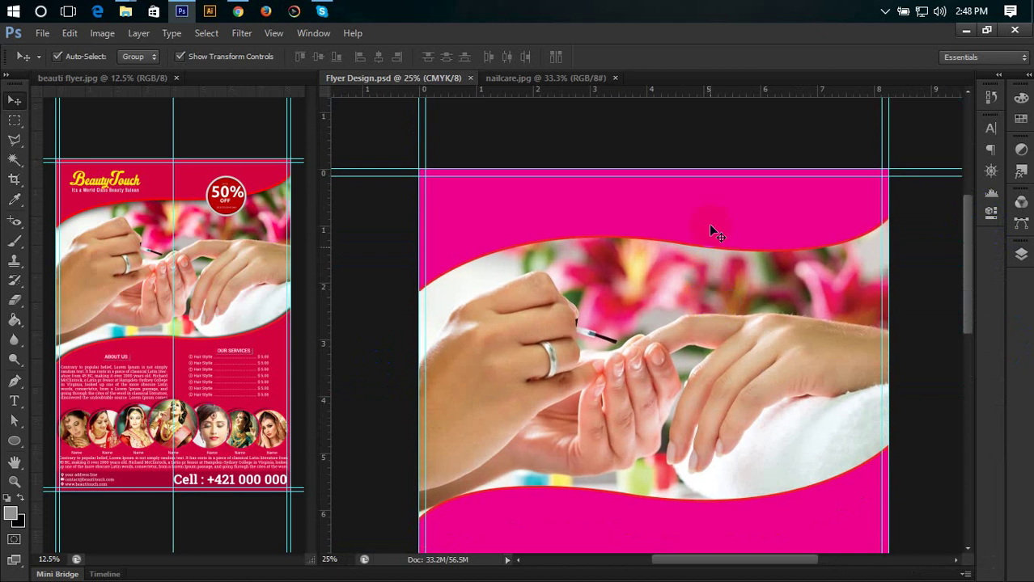
click(710, 232)
scroll(710, 243, down, 3)
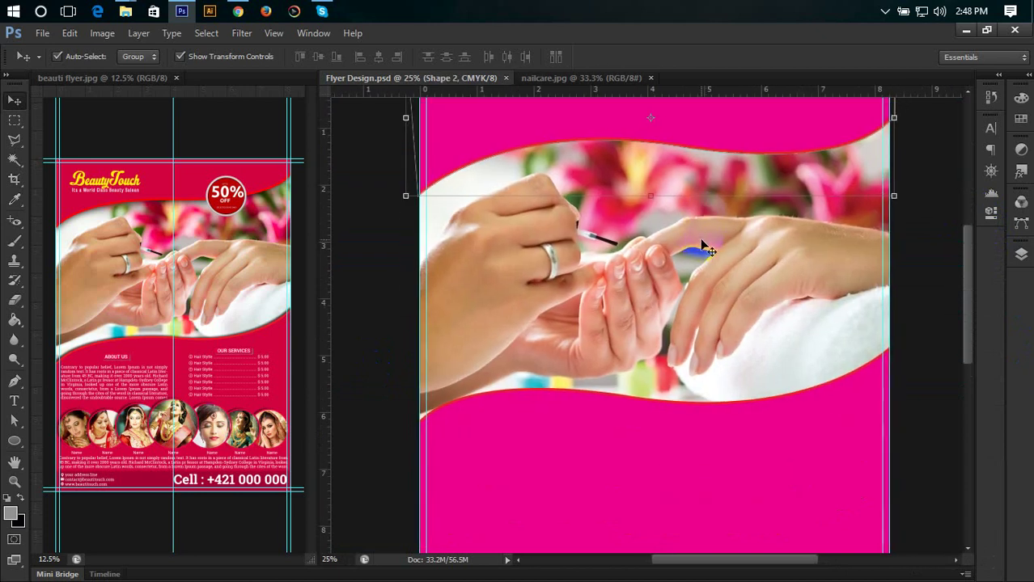
key(ctrl+minus)
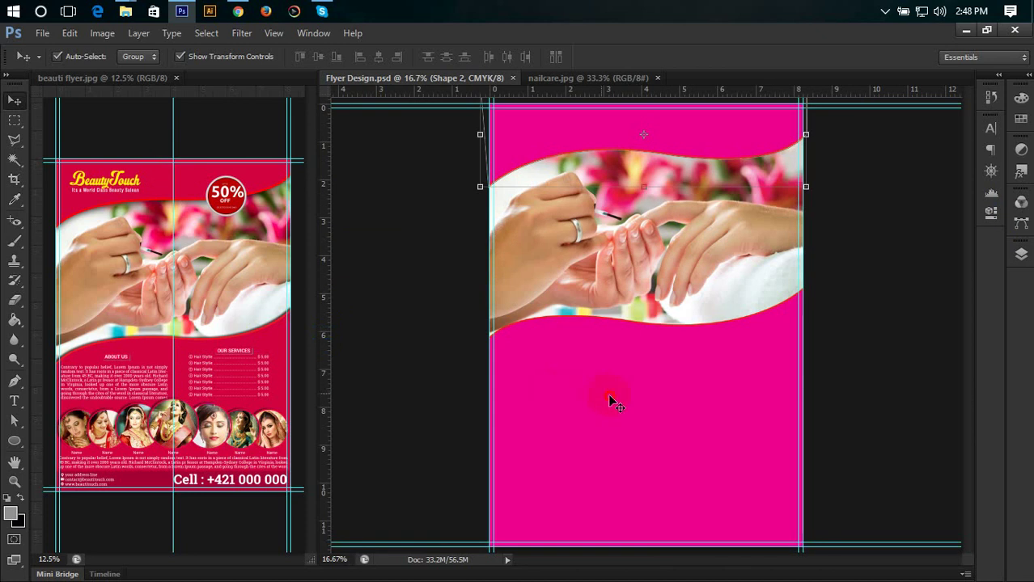
click(698, 396)
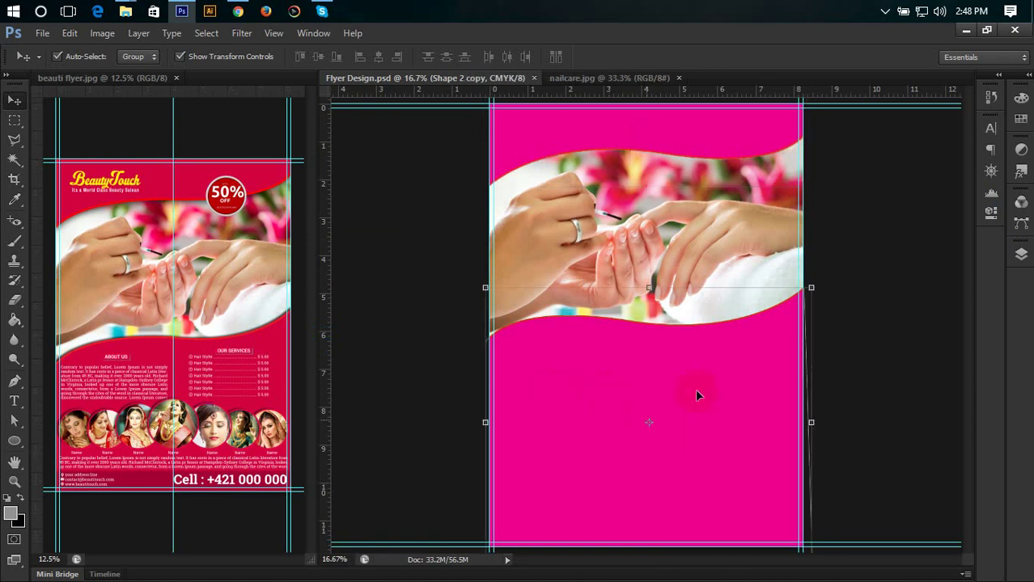
click(1021, 253)
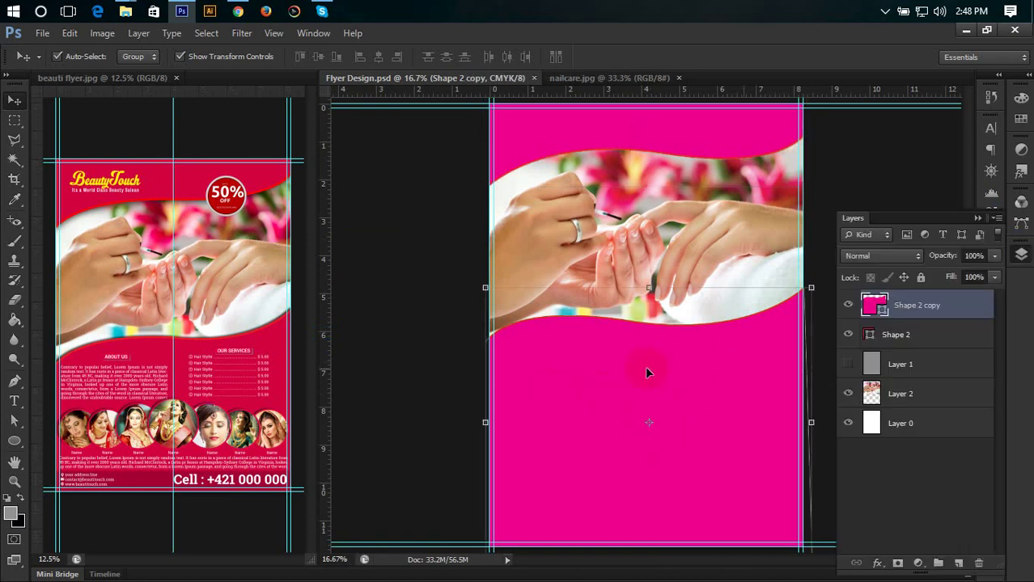
- Try sampling the reference flyer's red for the lower wave, then cancel the Color Picker
double_click(884, 314)
drag(824, 324, 804, 217)
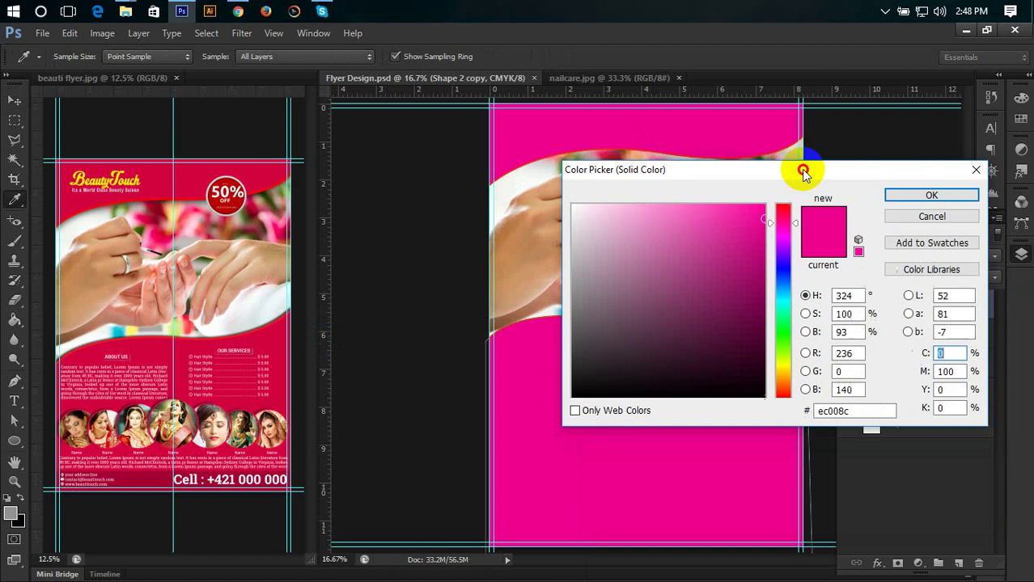
drag(64, 242, 202, 173)
click(202, 173)
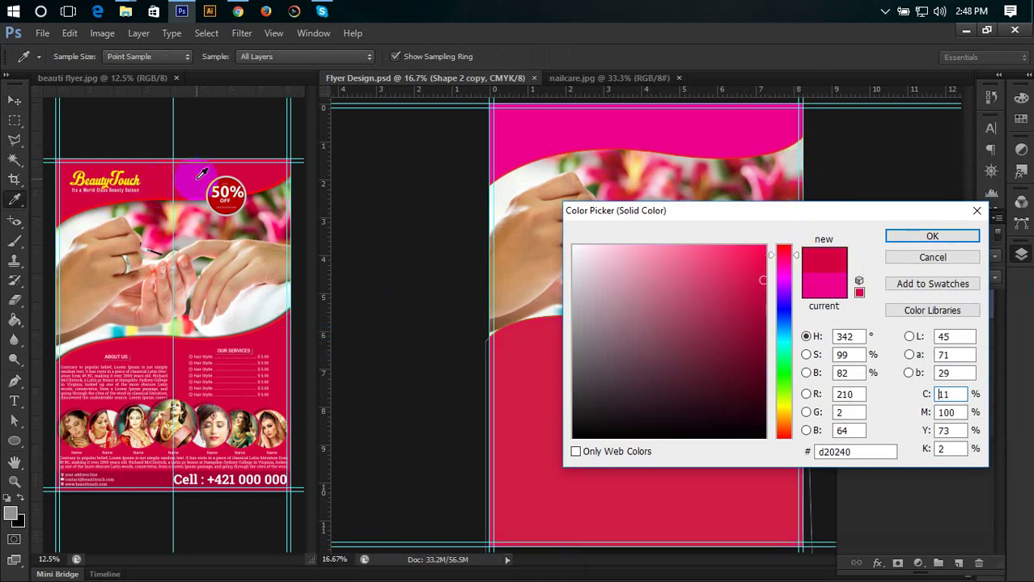
click(664, 478)
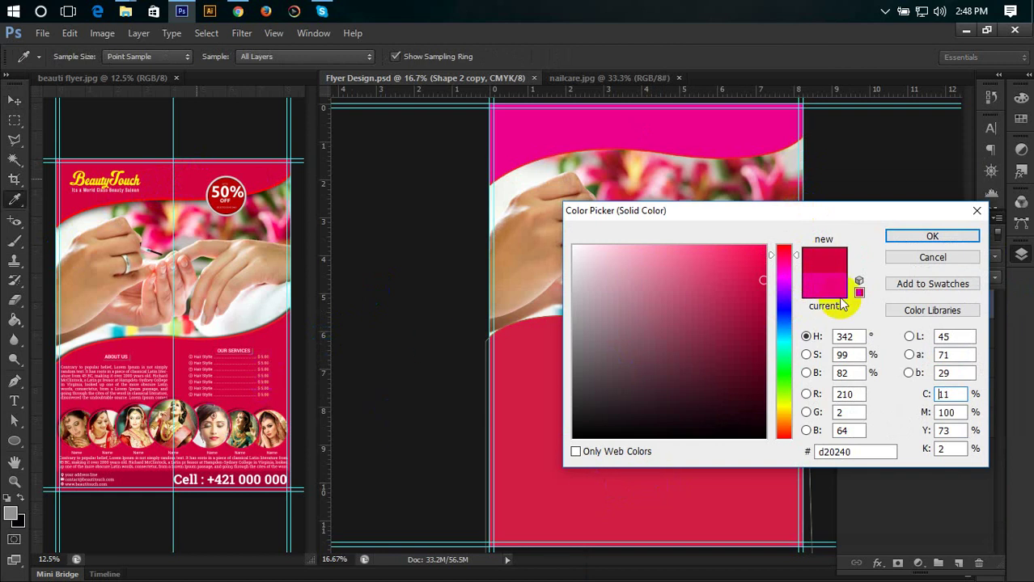
click(916, 259)
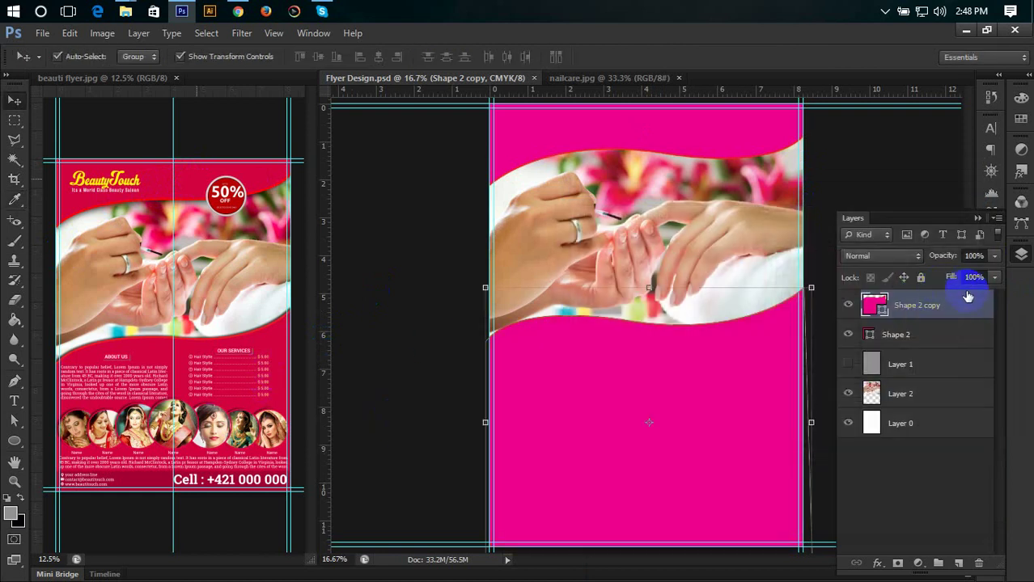
- Reopen the lower wave's Color Picker, sample crimson d20240 from the reference flyer, and apply it
double_click(883, 316)
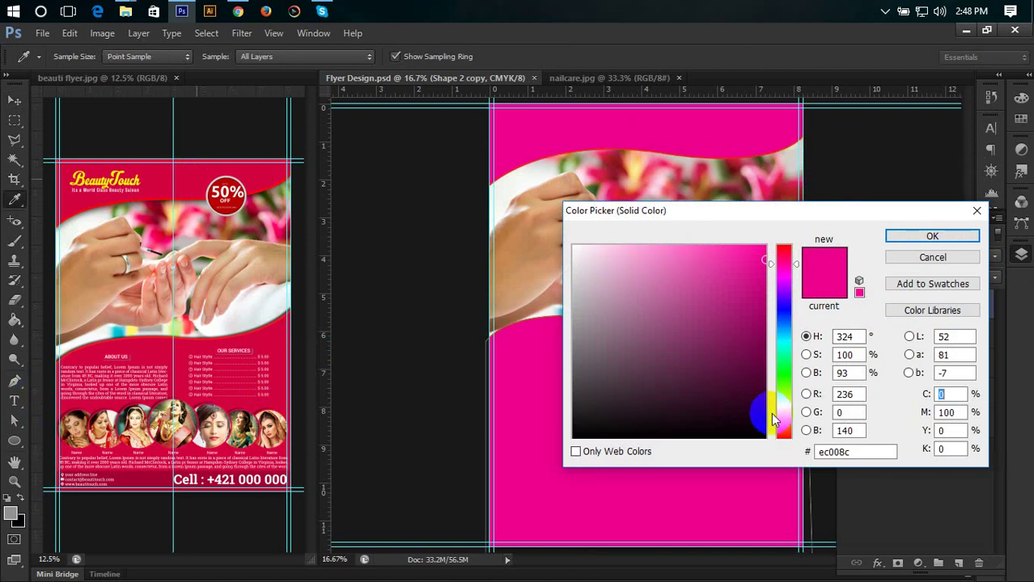
click(774, 419)
click(764, 310)
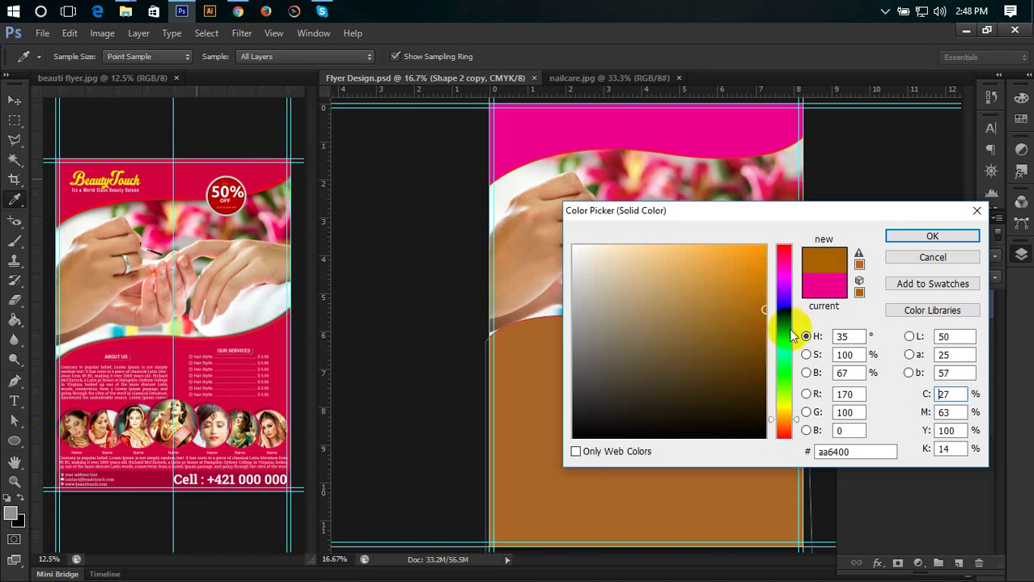
mouse_move(791, 335)
mouse_down()
mouse_move(777, 275)
mouse_move(767, 281)
mouse_move(772, 257)
mouse_up()
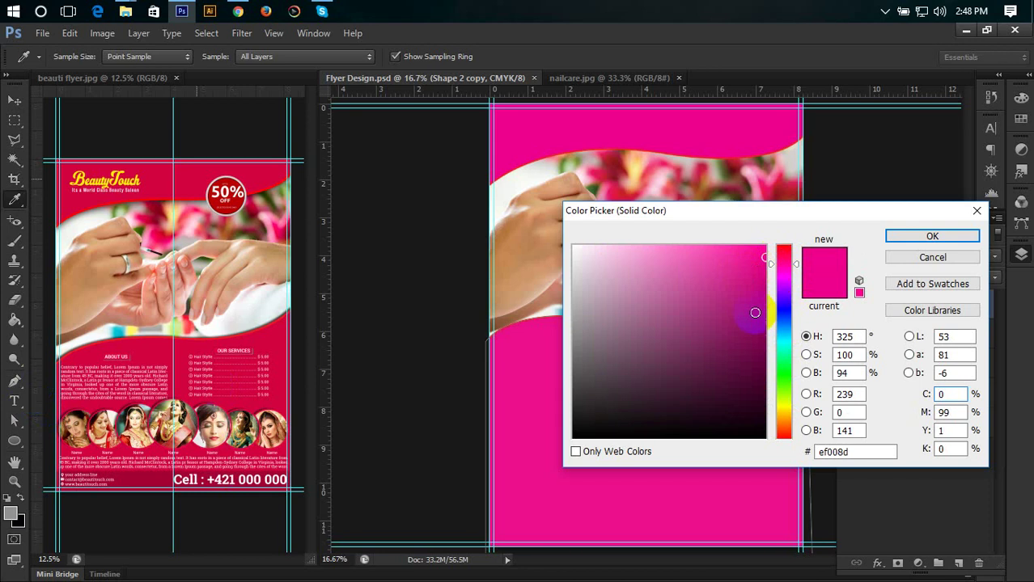
click(764, 299)
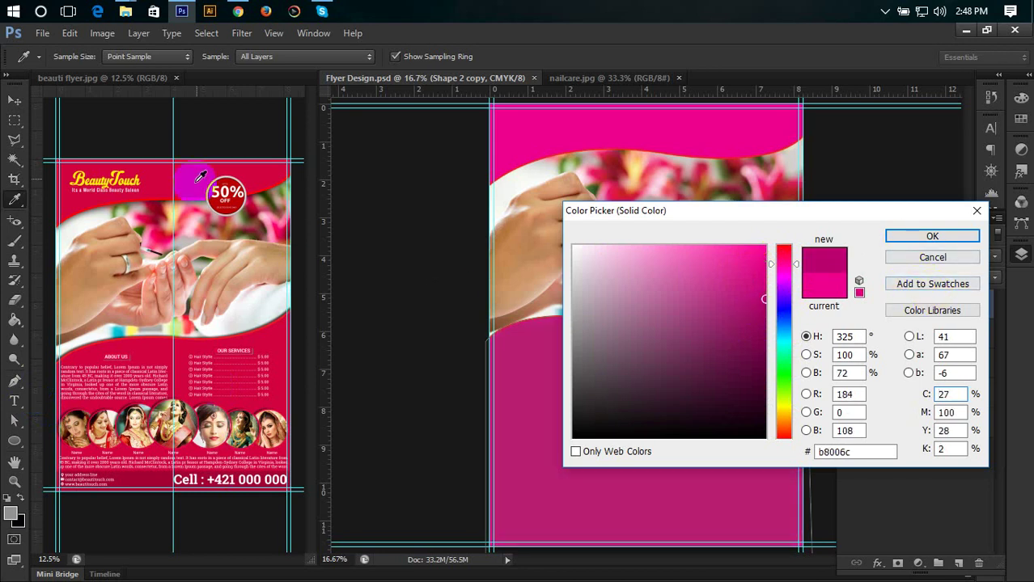
drag(199, 175, 255, 168)
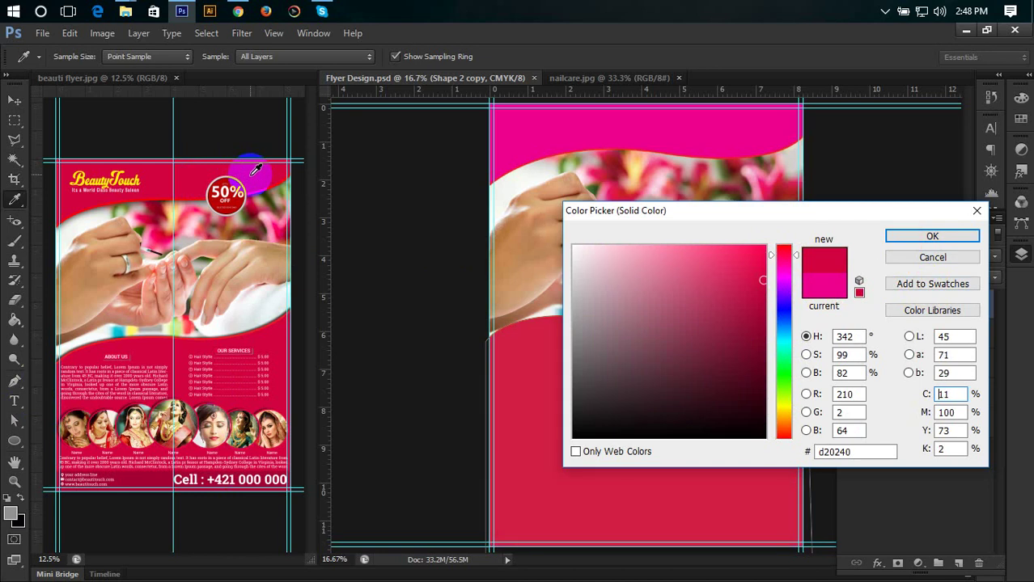
click(932, 236)
- Fill the header wave, Shape 2, with the reference flyer's crimson d20240, then zoom in
click(930, 346)
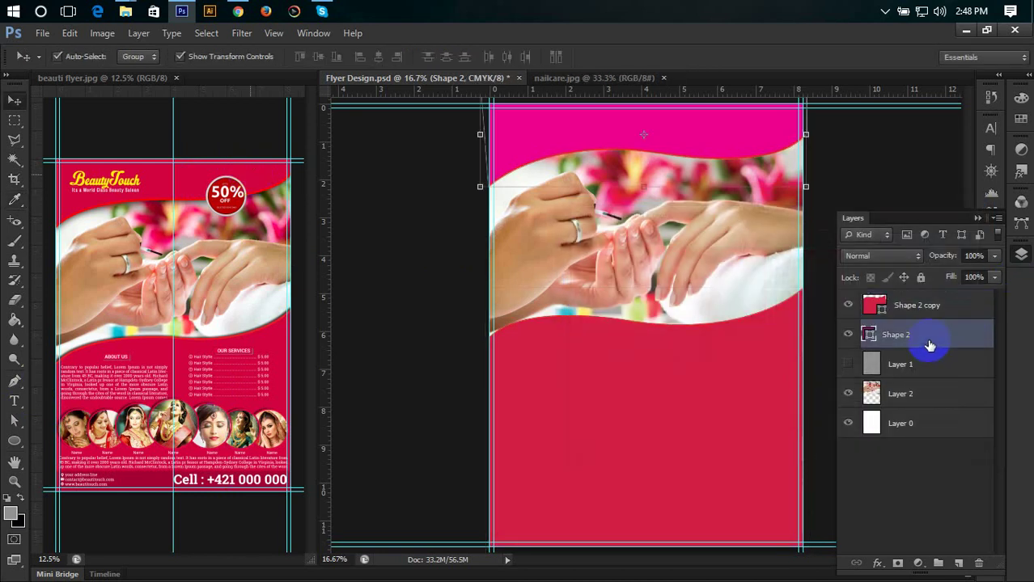
double_click(867, 335)
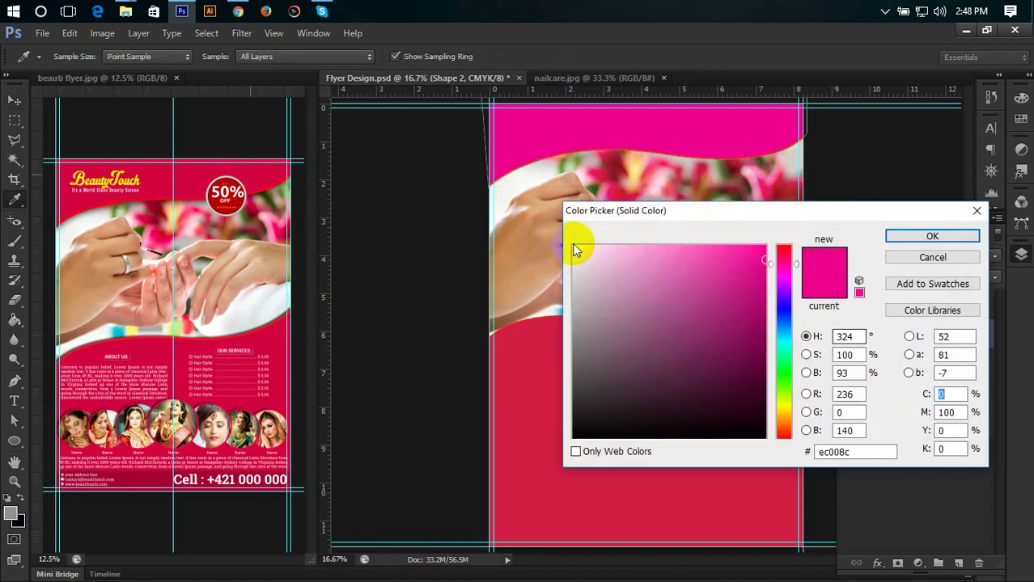
click(271, 168)
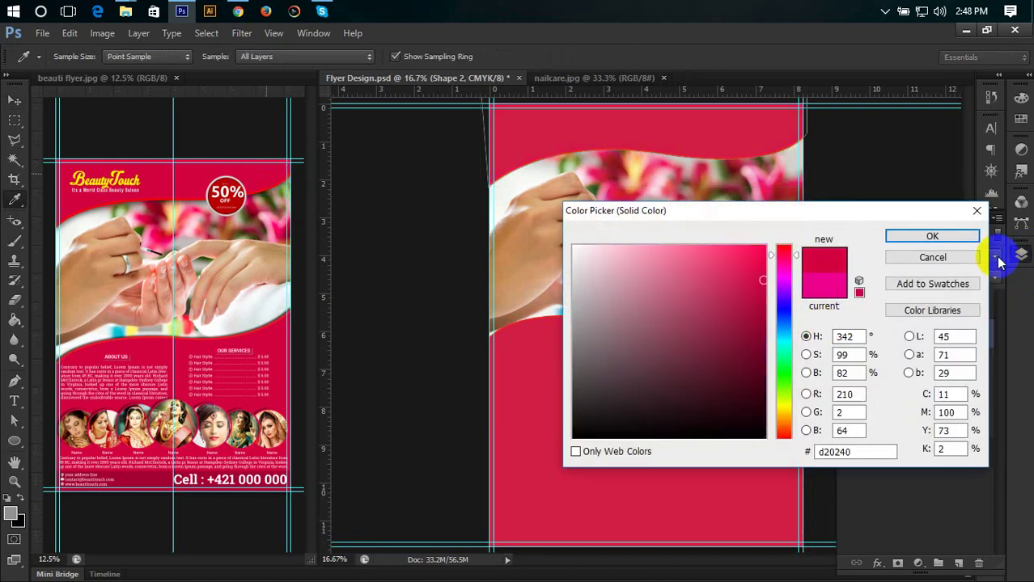
click(938, 236)
click(882, 180)
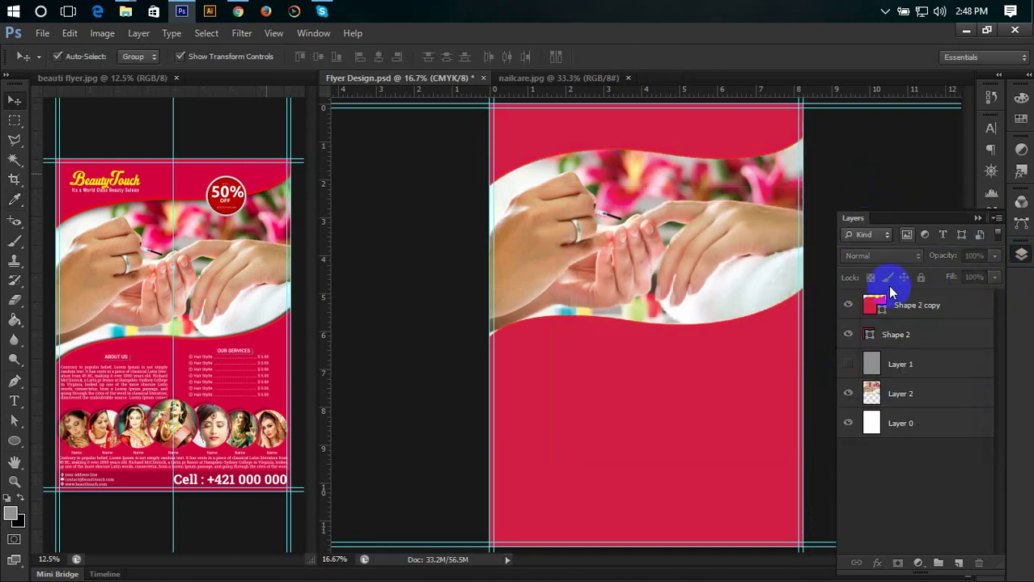
key(ctrl+plus)
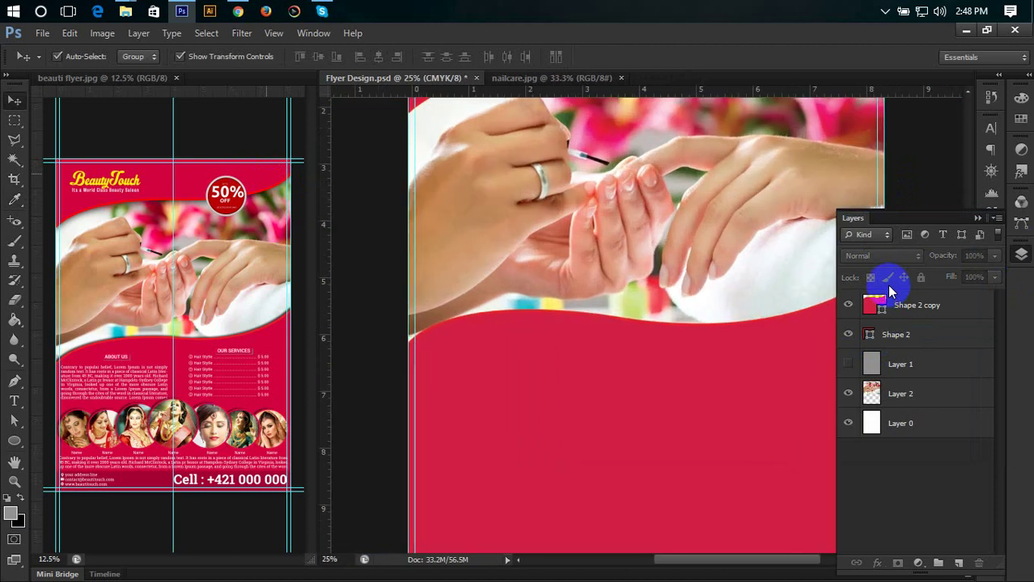
- Zoom in, pan to the top of the flyer, and select the Shape 2 layer
key(ctrl+plus)
drag(595, 293, 582, 367)
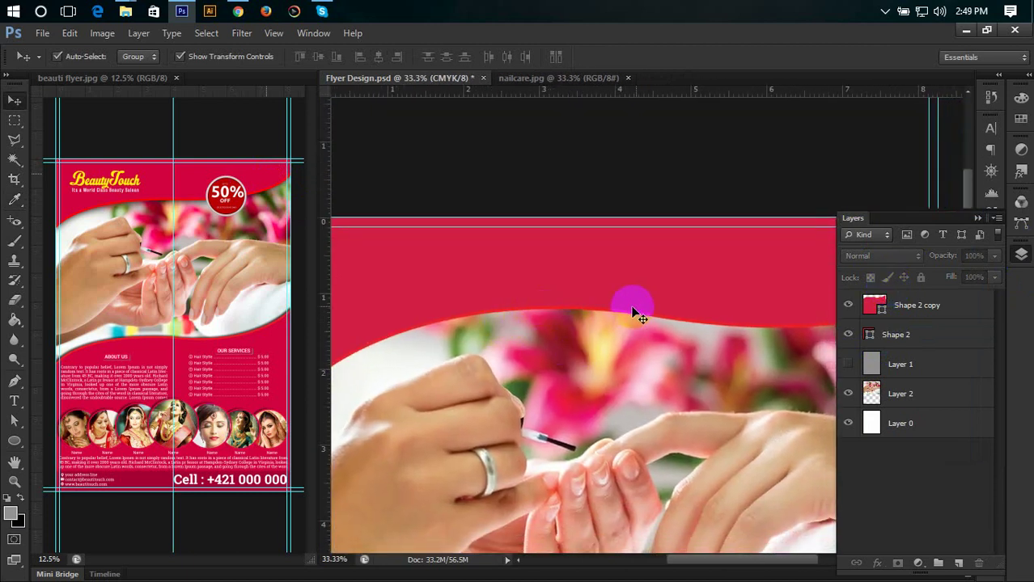
click(705, 330)
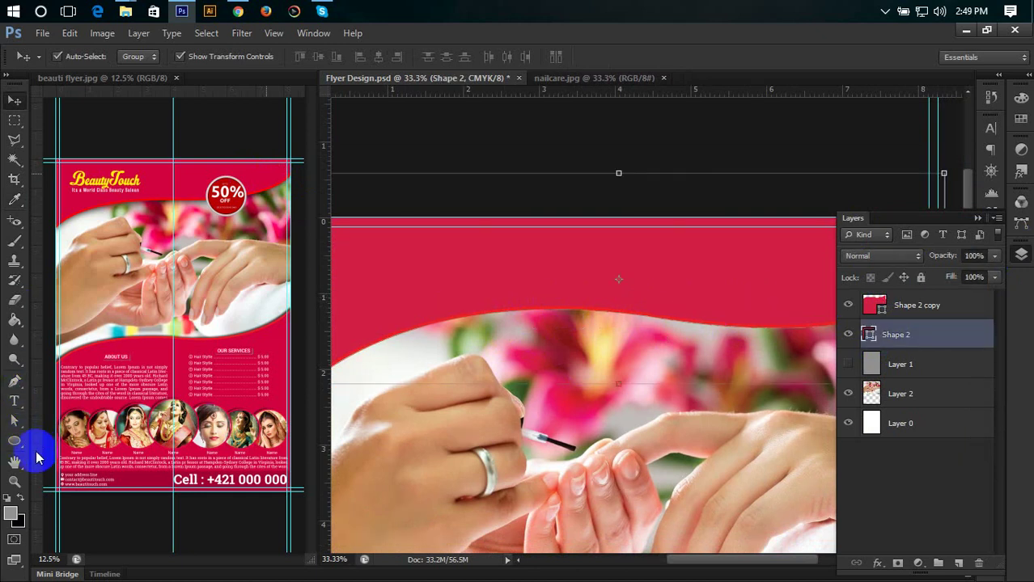
- Set Shape 2's stroke to red at 5 pt in the Rectangle Tool options bar
click(14, 441)
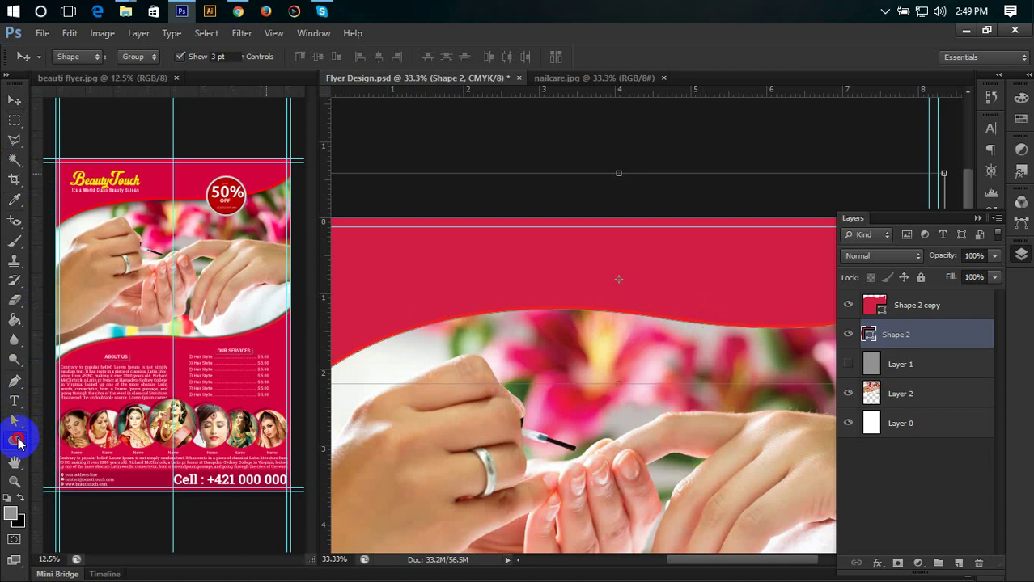
click(59, 439)
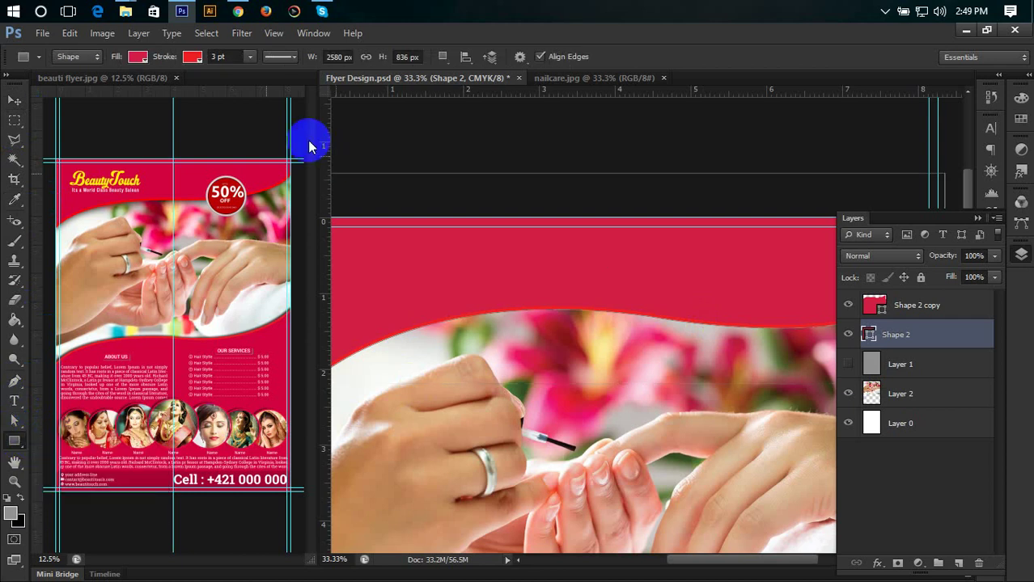
click(224, 56)
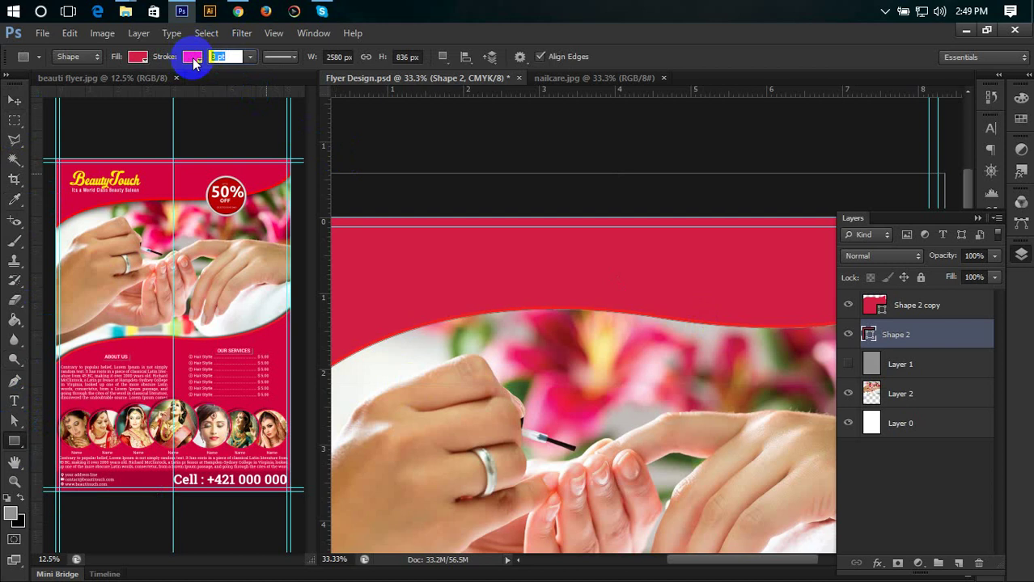
text(5)
key(Return)
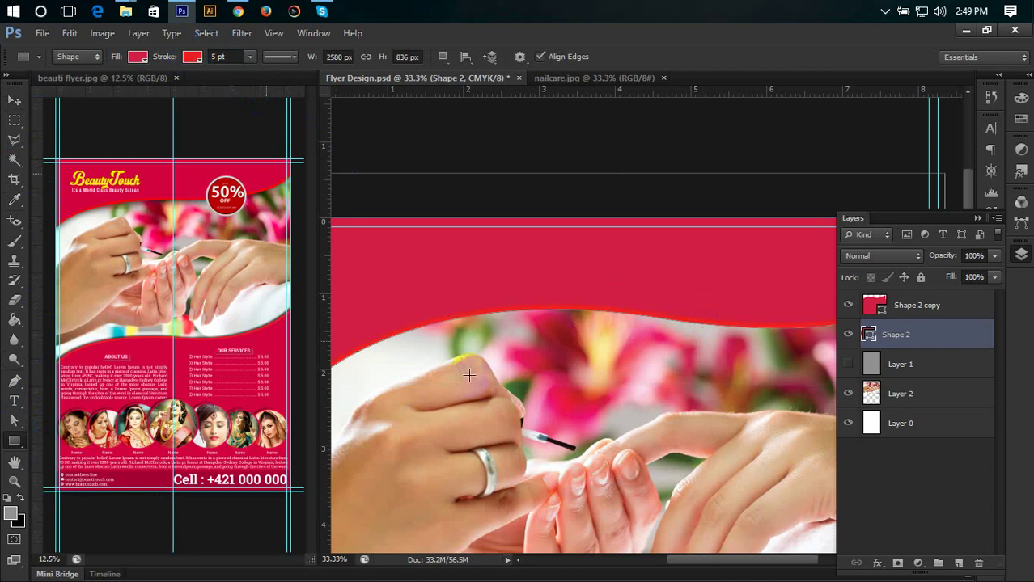
click(581, 457)
mouse_move(579, 458)
mouse_down()
mouse_move(556, 330)
mouse_move(558, 355)
mouse_up()
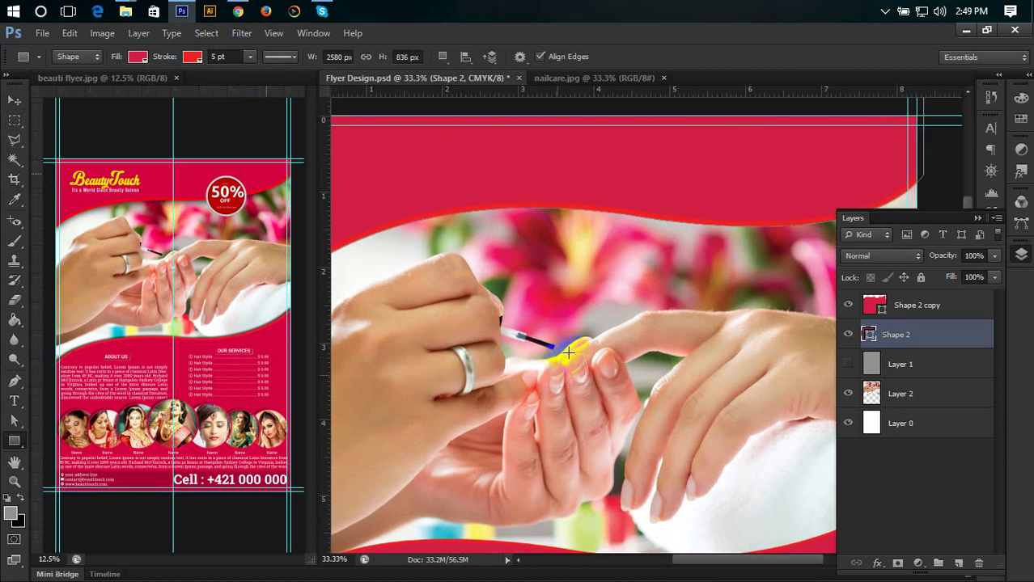
scroll(573, 352, up, 1)
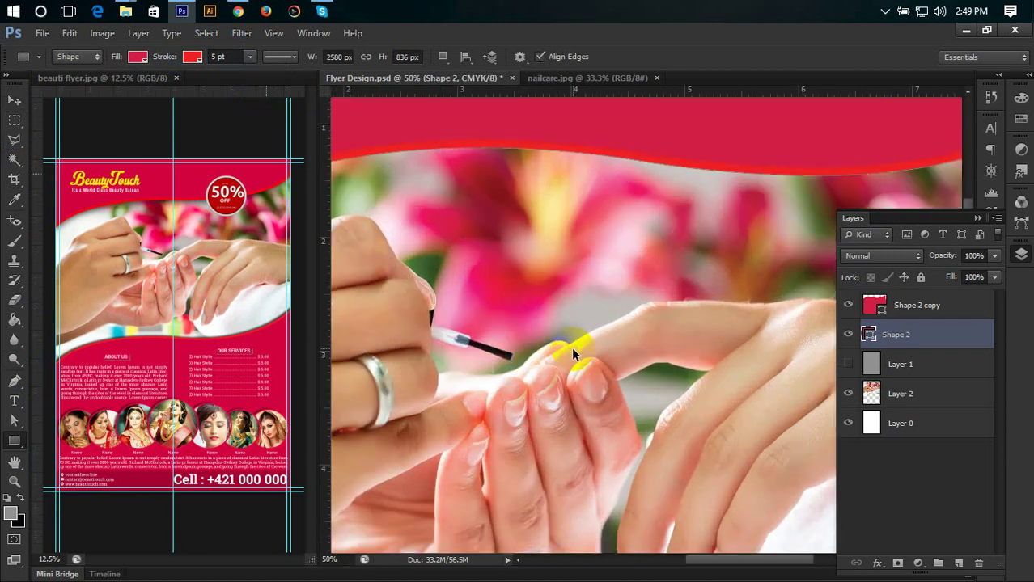
scroll(571, 347, down, 1)
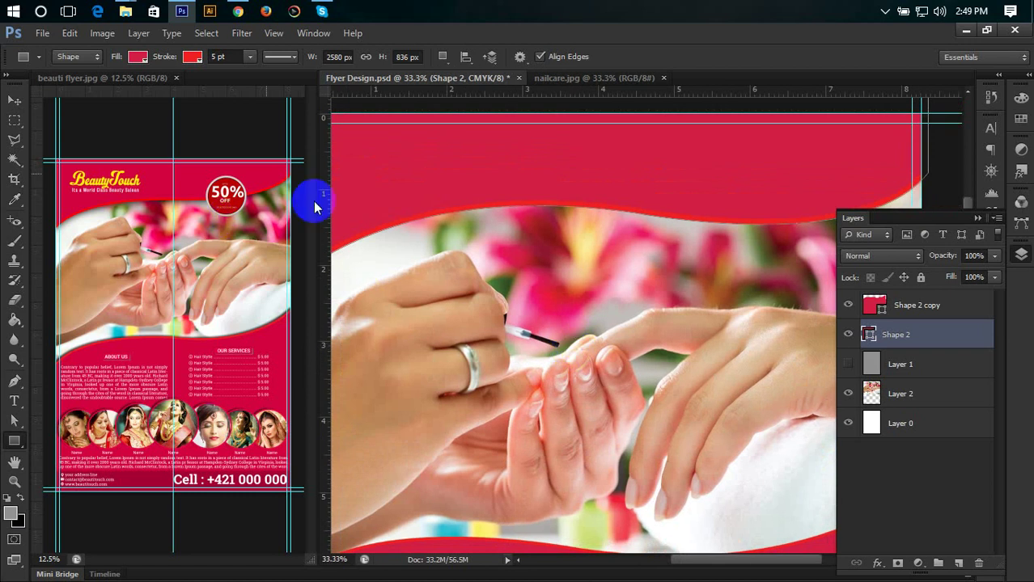
click(14, 99)
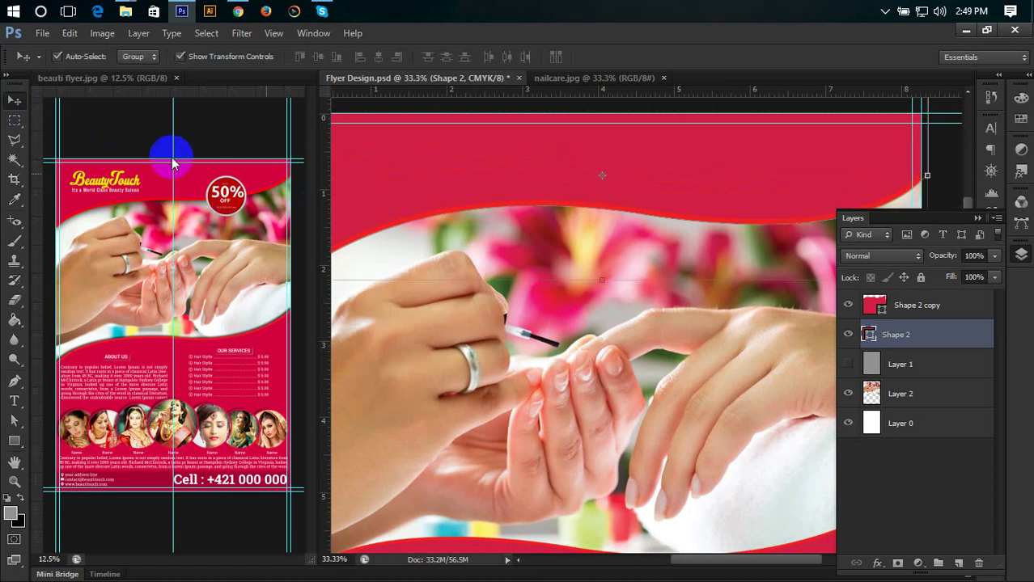
- Change the header wave's fill to the lighter crimson c82a4f in the Color Picker
double_click(872, 340)
drag(756, 295, 763, 292)
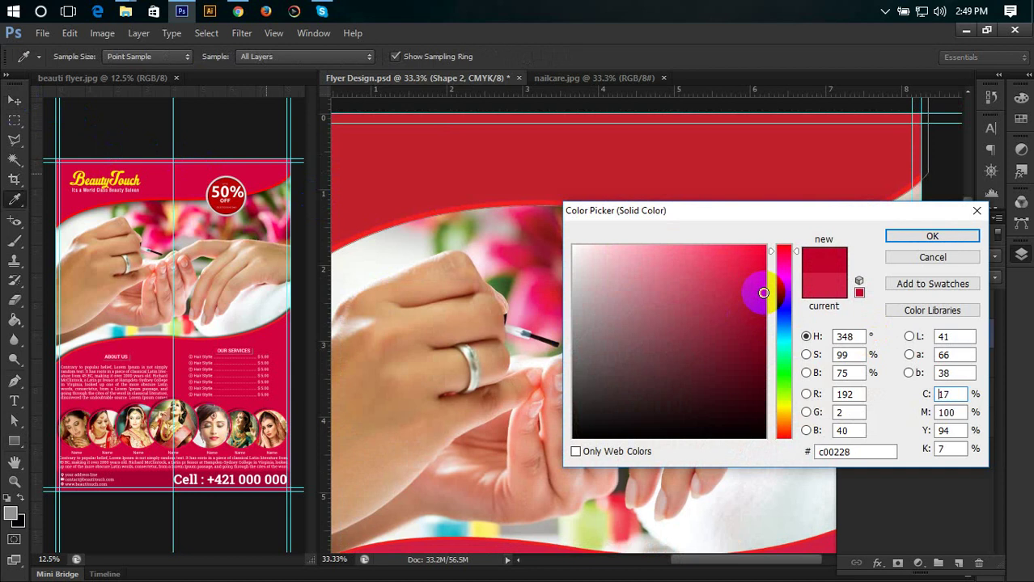
drag(763, 293, 761, 310)
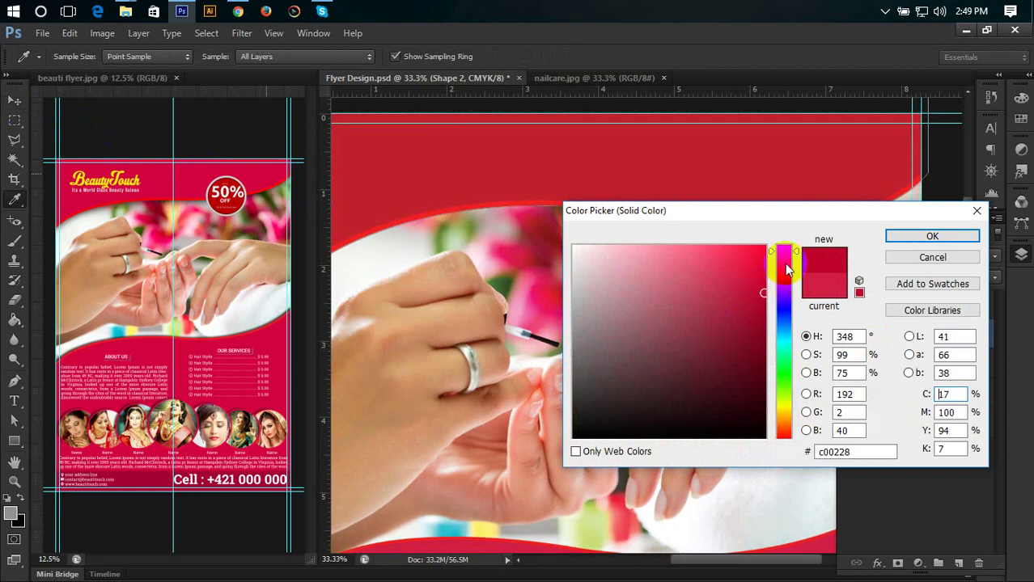
click(761, 309)
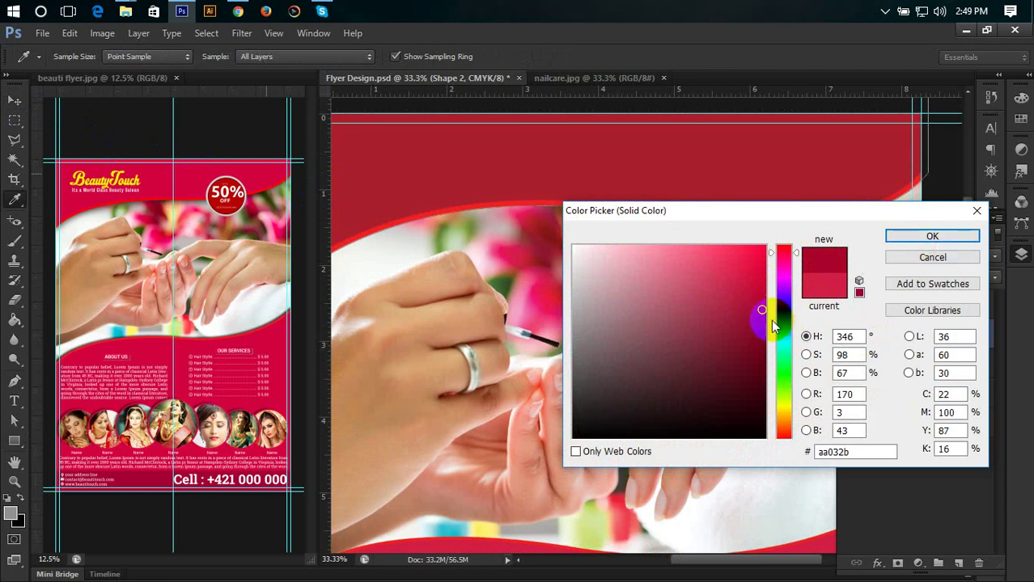
mouse_move(761, 310)
mouse_down()
mouse_move(719, 303)
mouse_move(722, 277)
mouse_move(725, 287)
mouse_up()
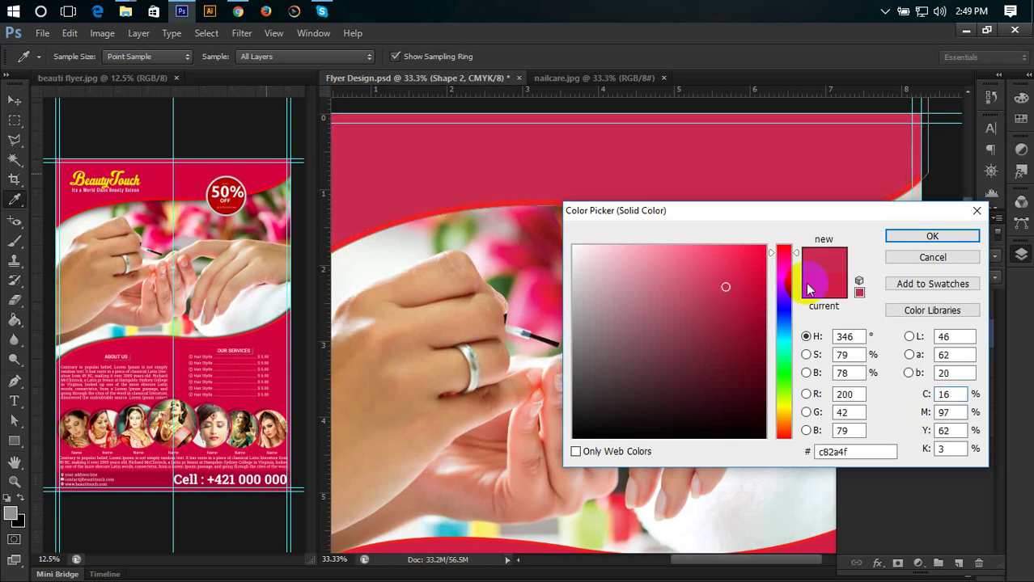
click(936, 236)
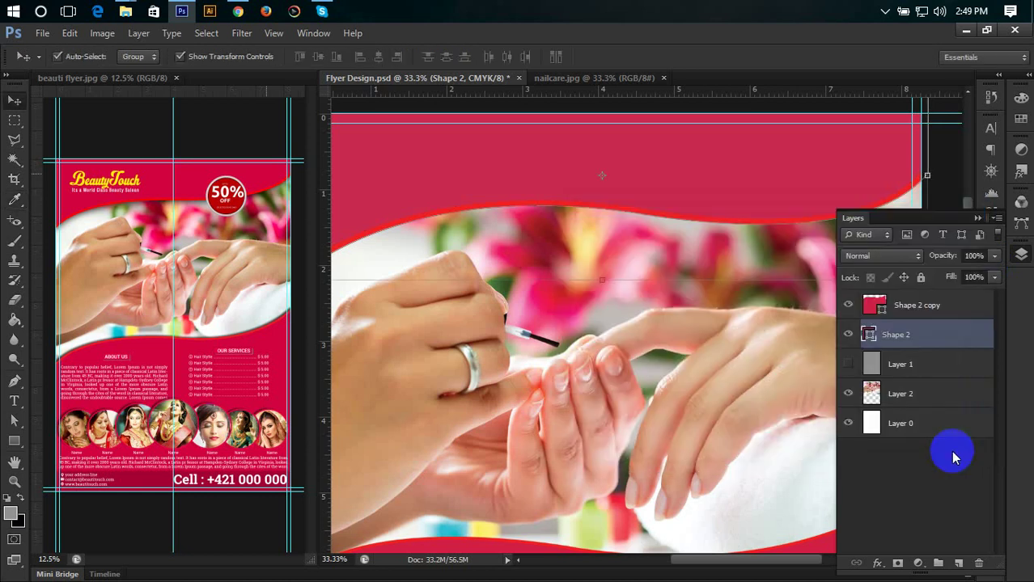
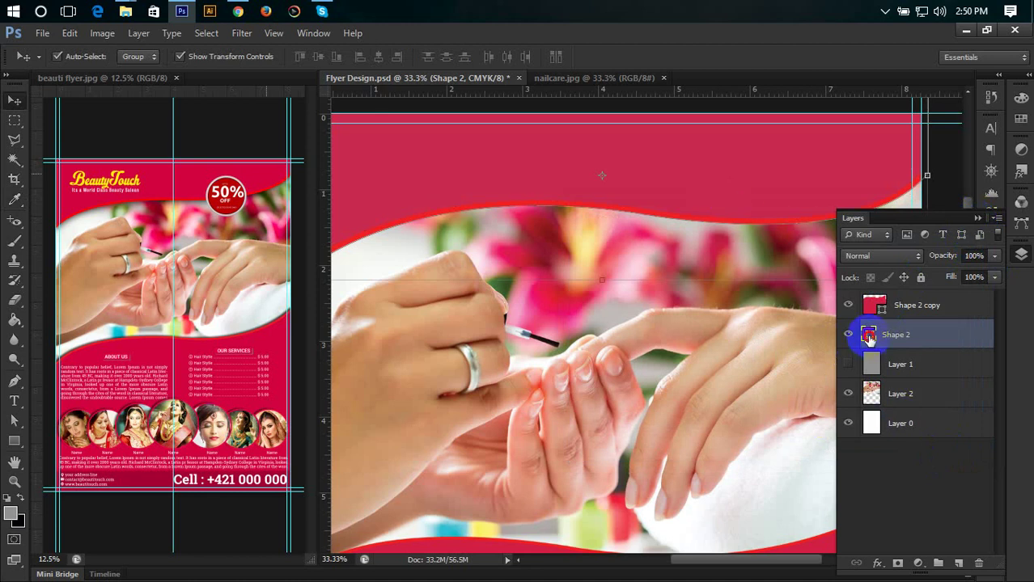
- Recolour the Shape 2 copy band to c8294f by sampling the flyer's pink
double_click(868, 337)
click(933, 235)
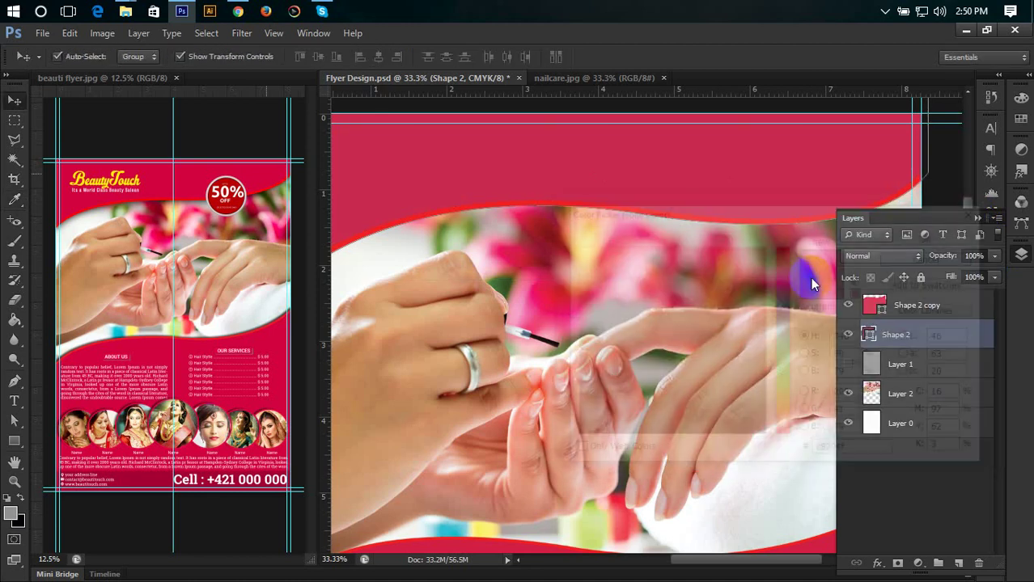
drag(558, 386, 564, 323)
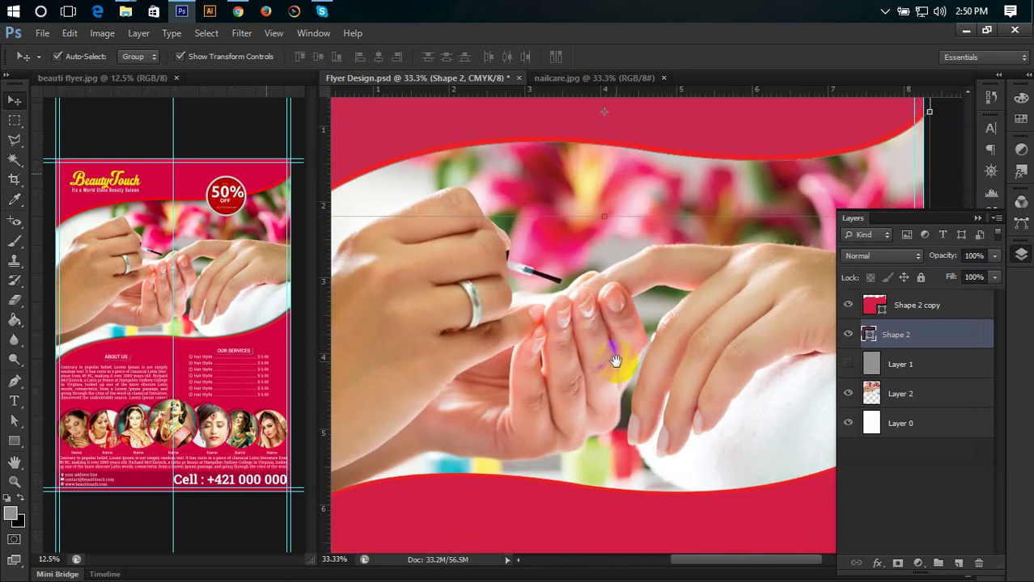
drag(614, 360, 574, 415)
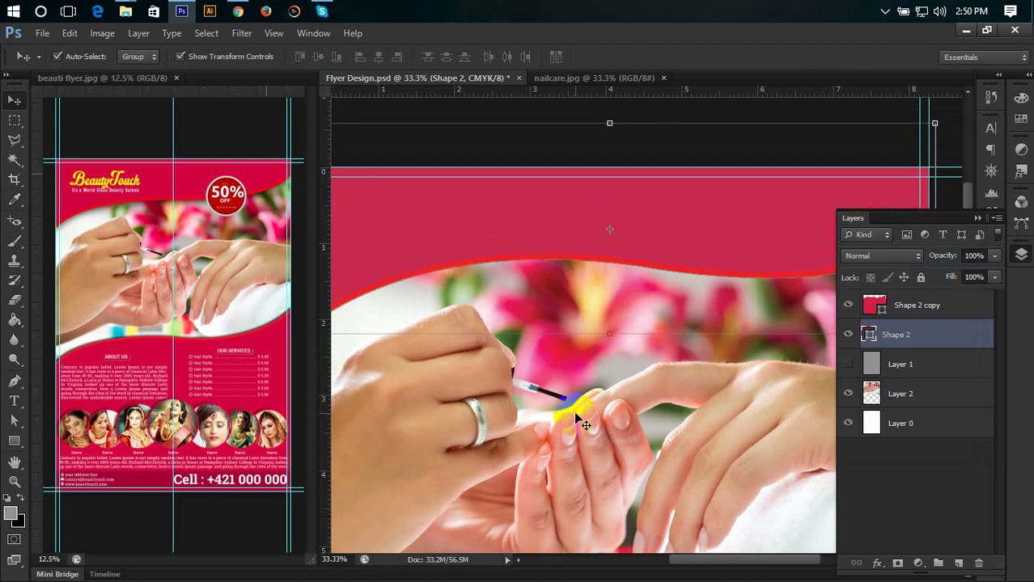
scroll(576, 418, up, 1)
mouse_move(576, 418)
mouse_down()
mouse_move(727, 414)
mouse_move(652, 391)
mouse_move(639, 404)
mouse_move(607, 284)
mouse_up()
scroll(637, 398, down, 2)
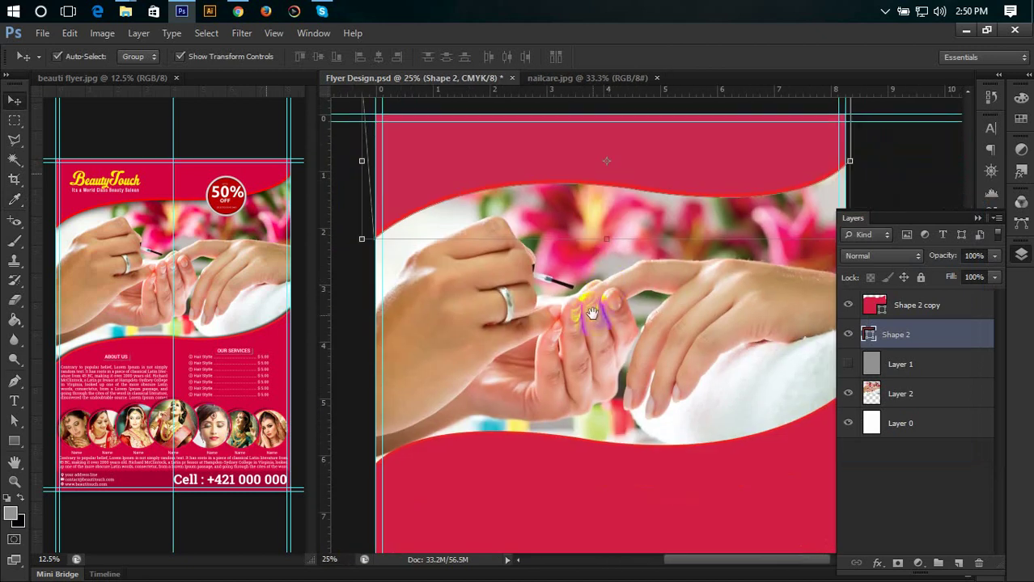
drag(860, 332, 900, 314)
double_click(871, 307)
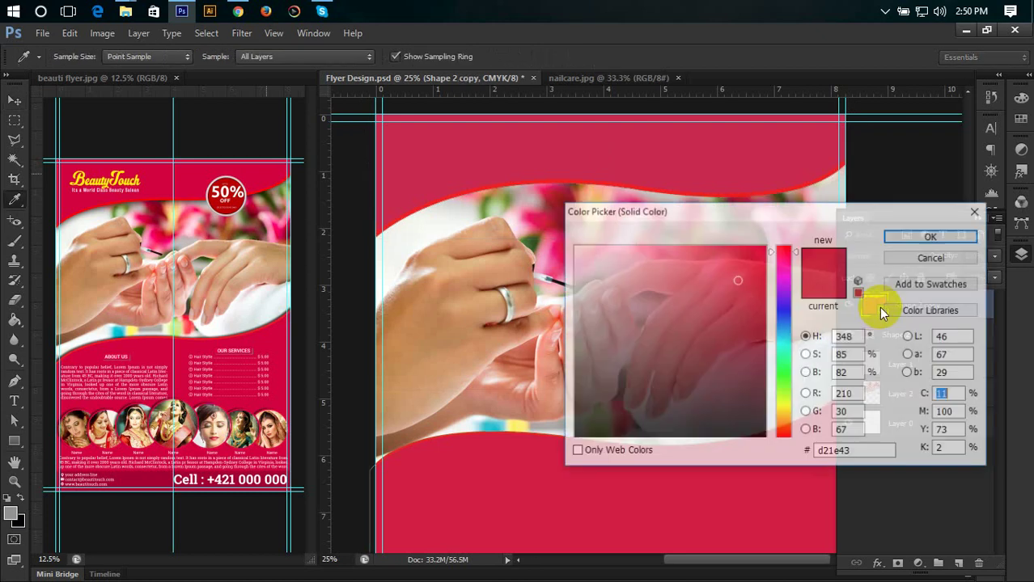
click(547, 149)
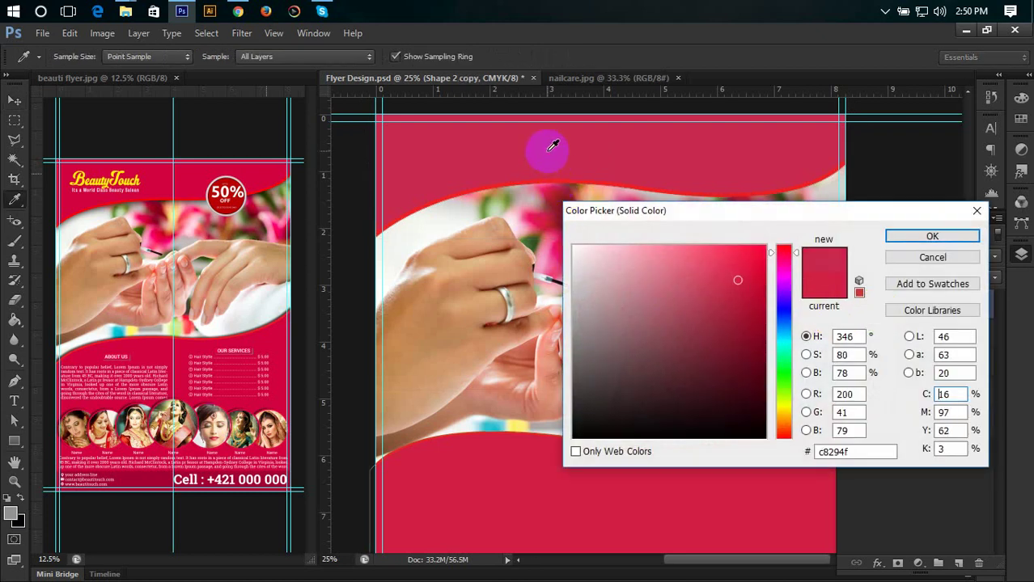
click(965, 241)
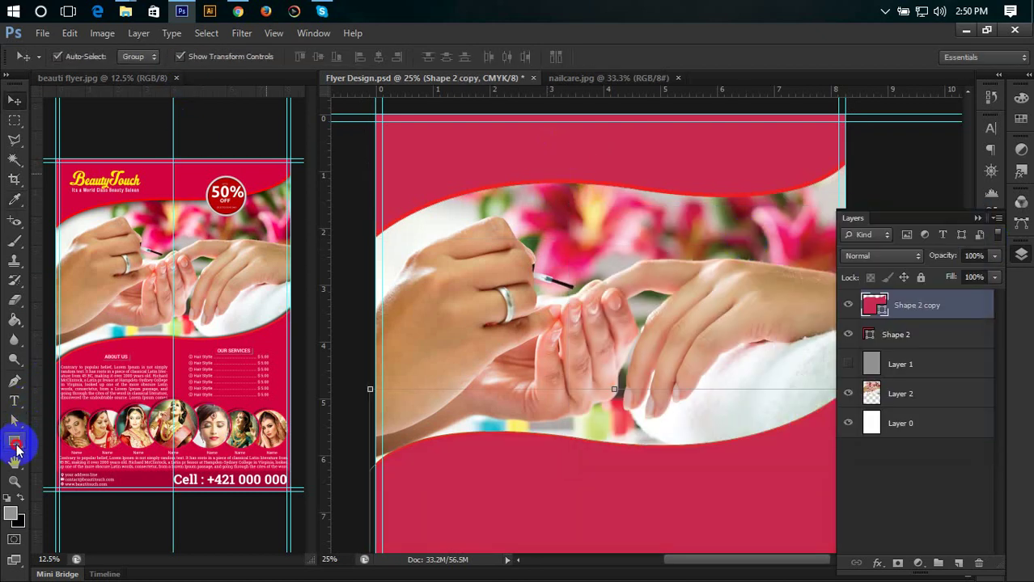
- Give the band a 5 pt red stroke, dismissing the Create Rectangle dialog
click(15, 444)
click(227, 56)
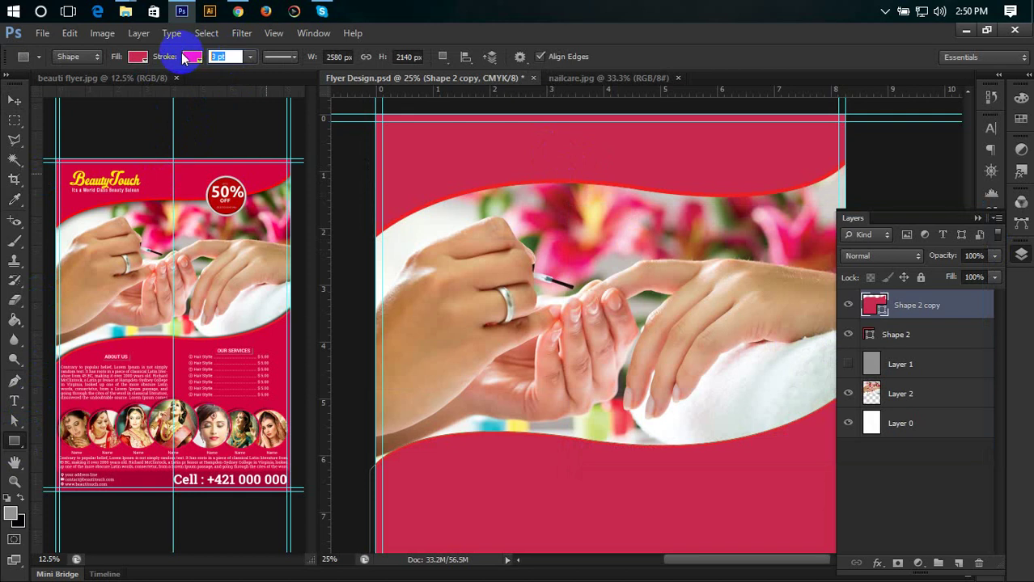
key(Return)
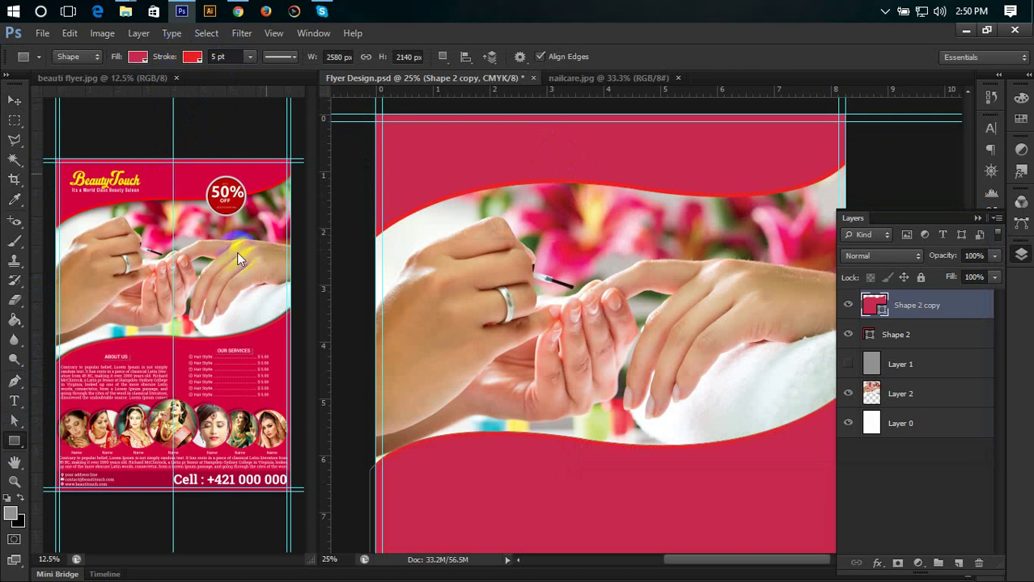
click(344, 215)
click(516, 232)
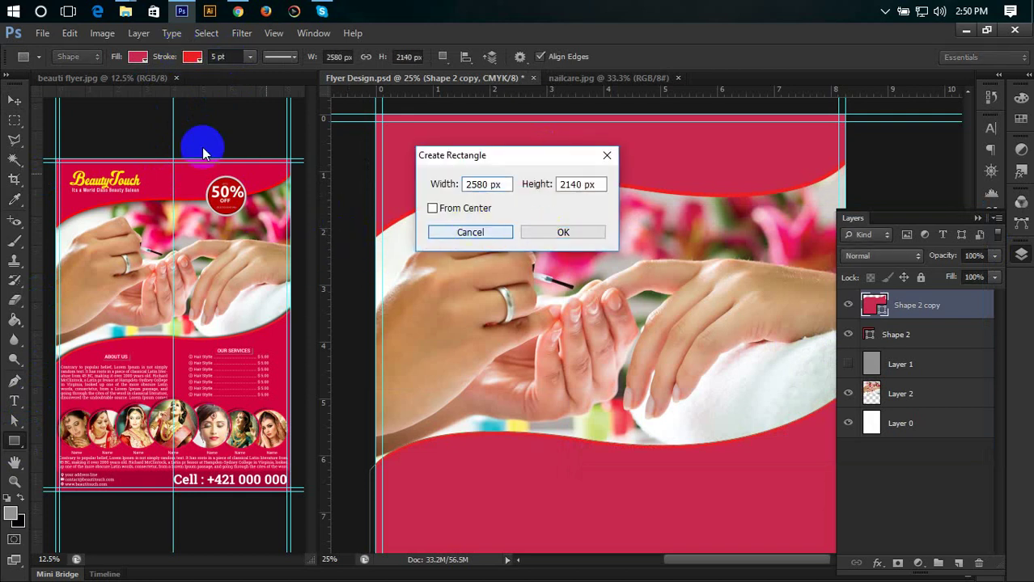
click(14, 100)
scroll(518, 339, up, 2)
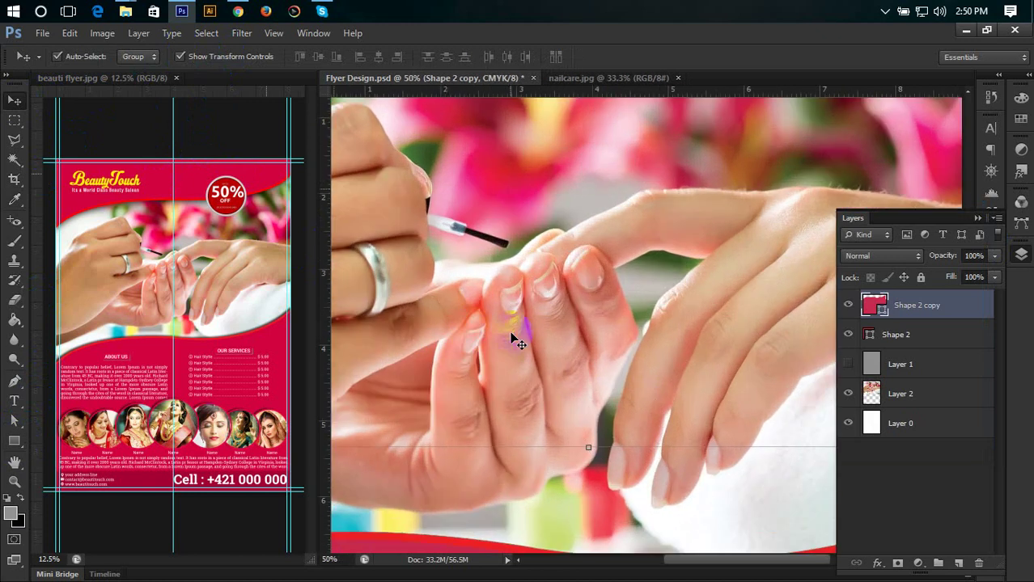
- Collapse the Layers panel and zoom in on the top band at 66.67%
mouse_move(566, 121)
mouse_down()
mouse_move(656, 364)
mouse_move(693, 277)
mouse_up()
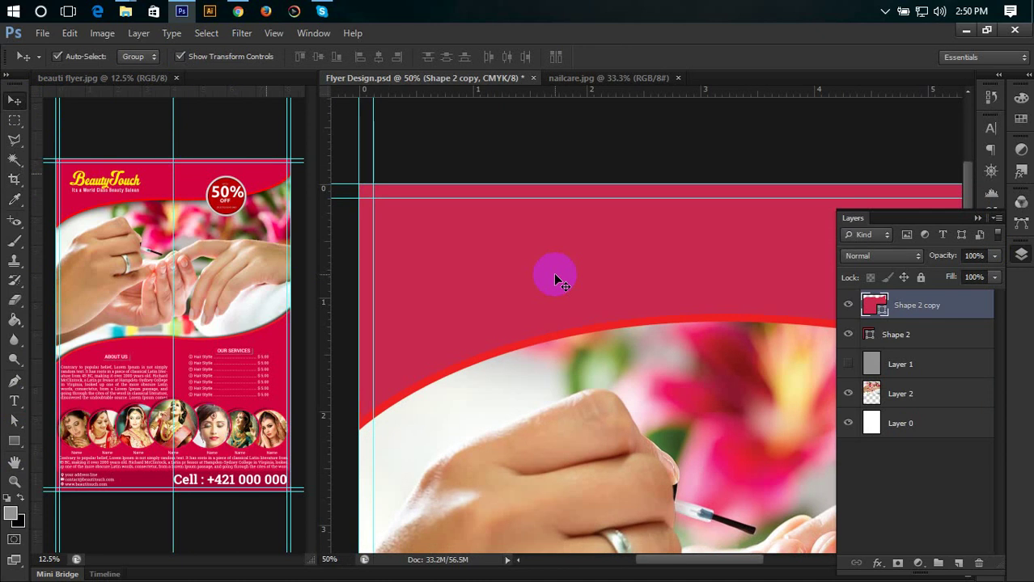
click(980, 219)
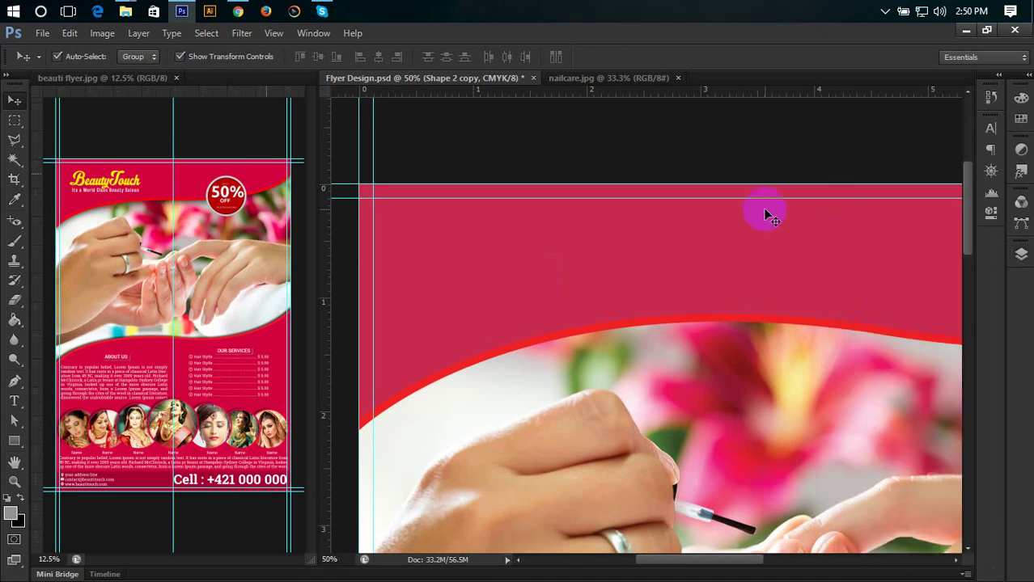
key(ctrl+plus)
drag(524, 254, 587, 251)
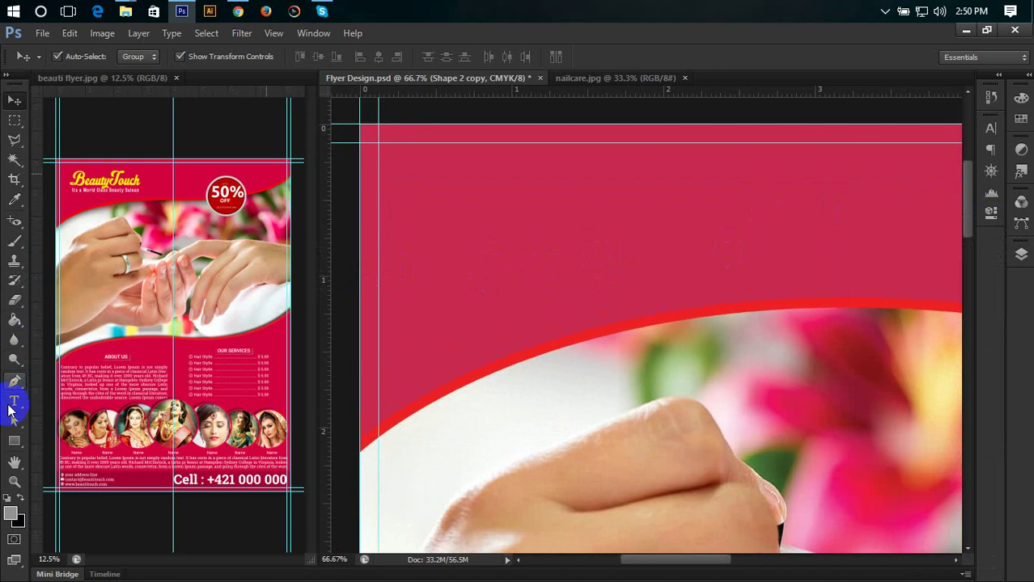
- With the Type tool active, bring nailcare.jpg forward and close it
click(15, 401)
click(659, 235)
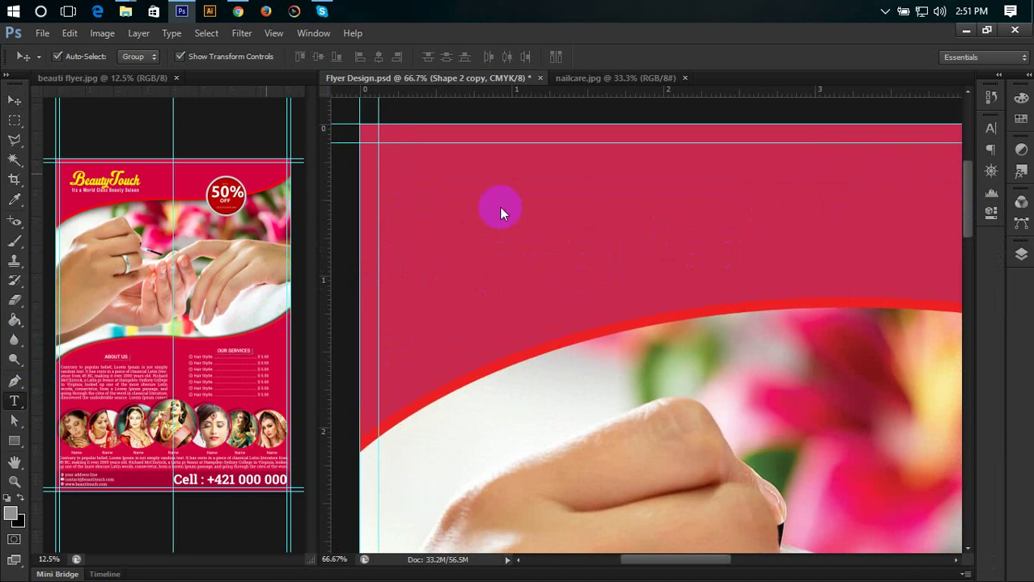
click(457, 287)
click(594, 81)
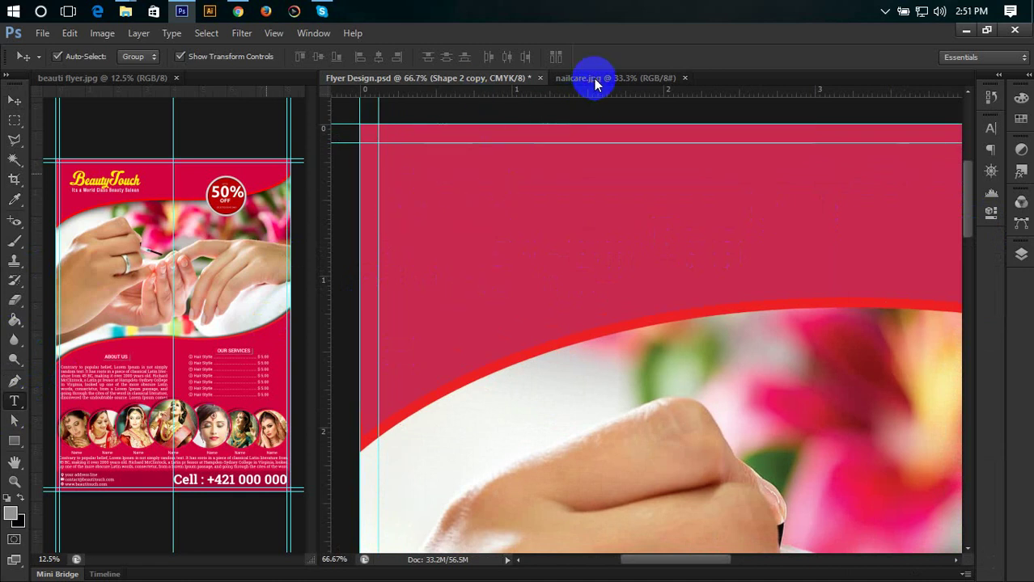
click(651, 291)
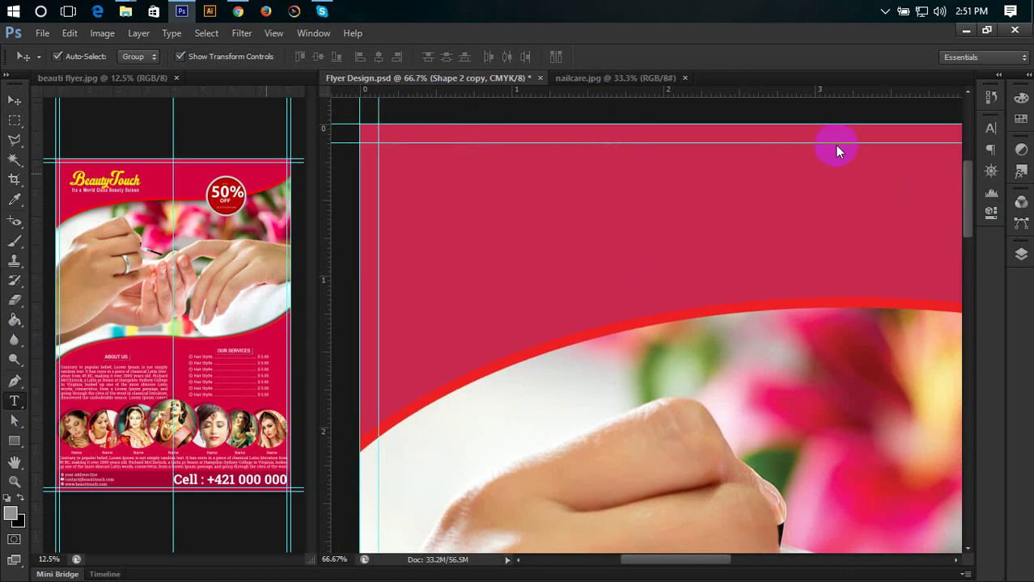
click(653, 76)
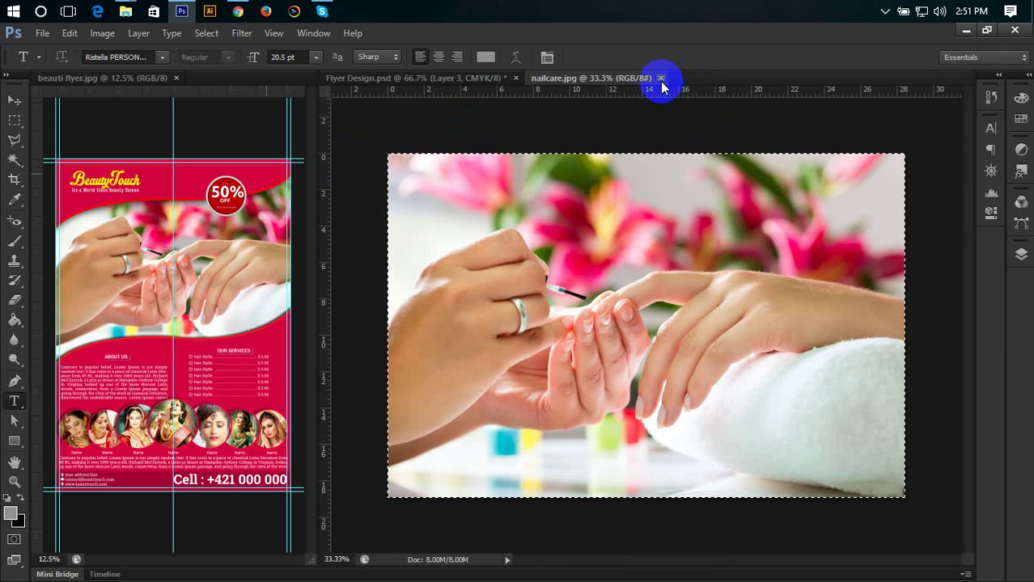
click(660, 78)
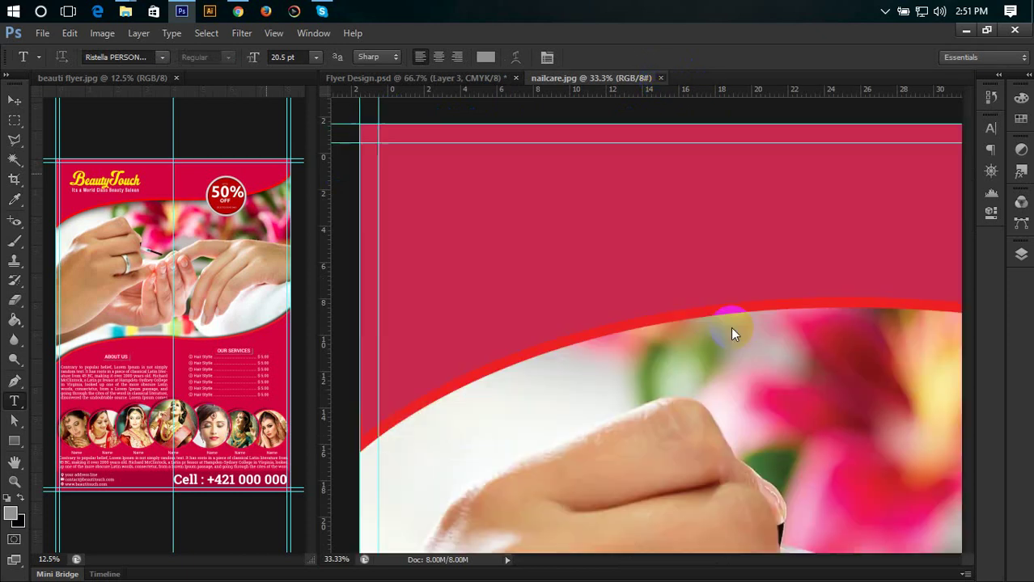
- Type 'Beauty' and 'Touch' as a title line in the top pink band
click(428, 222)
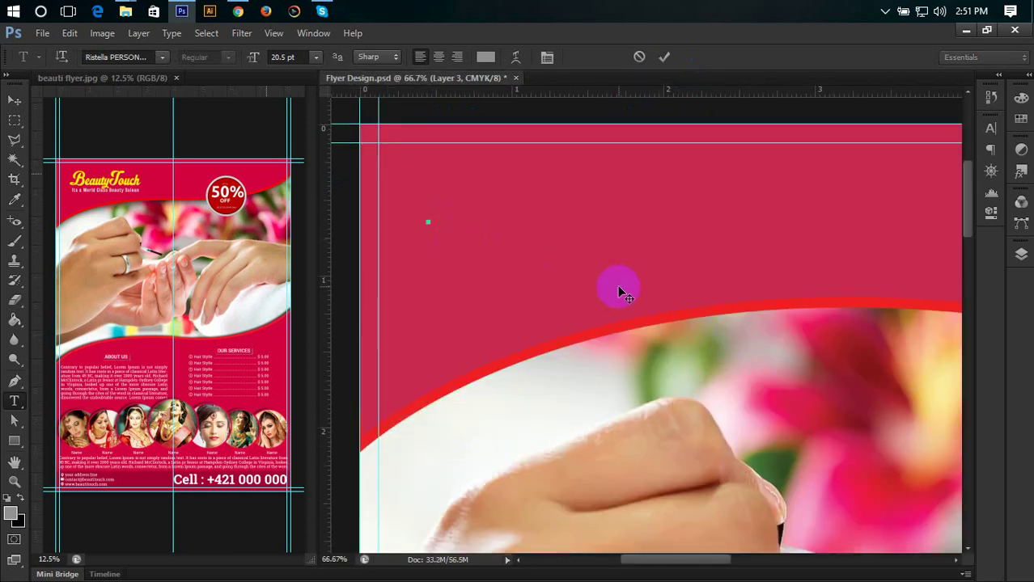
text(Bea)
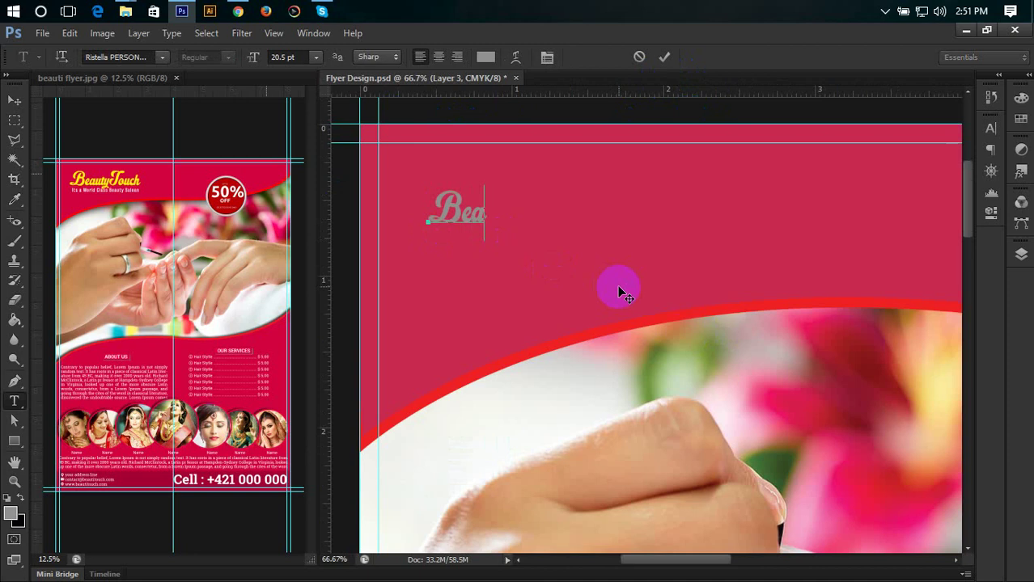
text(ut)
text(y)
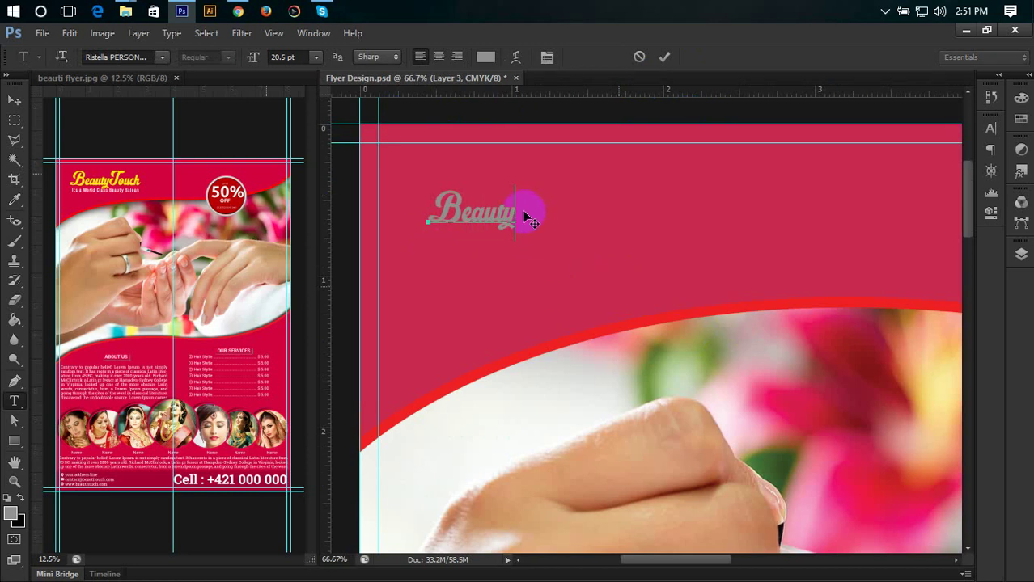
mouse_move(514, 212)
mouse_down()
mouse_move(465, 220)
mouse_move(510, 214)
mouse_up()
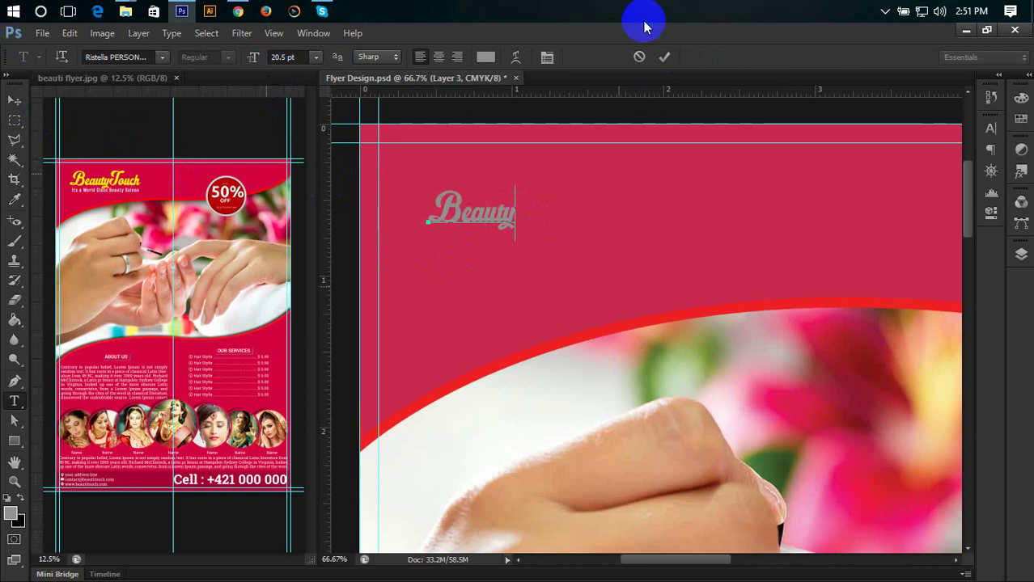
text(Touch)
- Delete the stray letters and retype 'auty' and 'ouch' to fix the title spelling
key(ctrl+a)
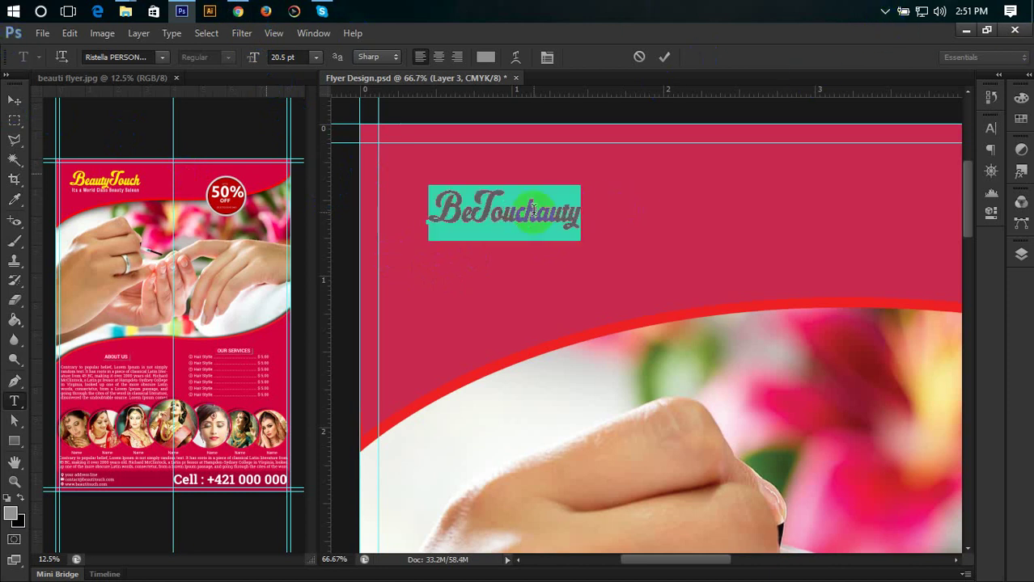
click(535, 213)
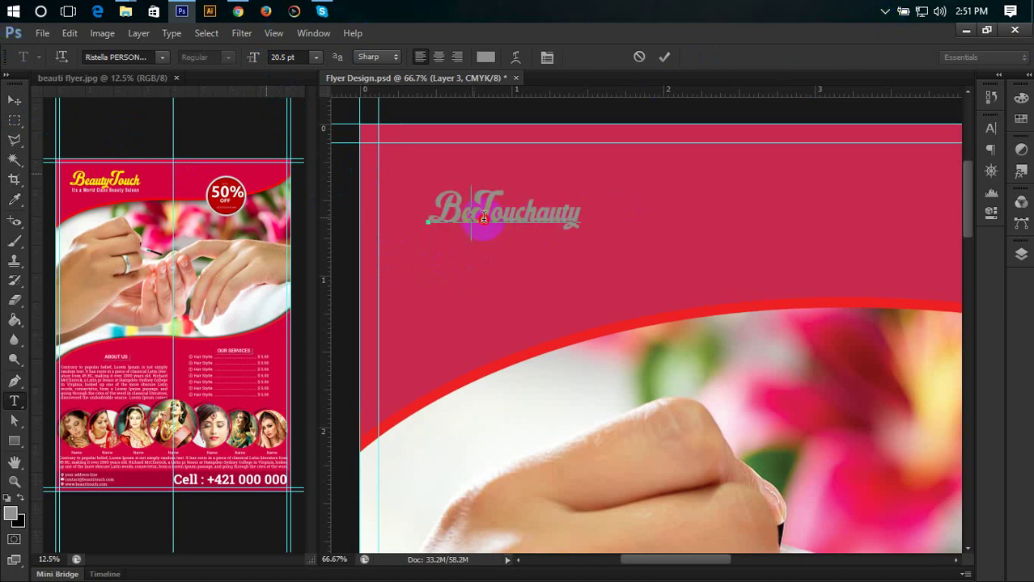
drag(474, 213, 486, 215)
key(BackSpace)
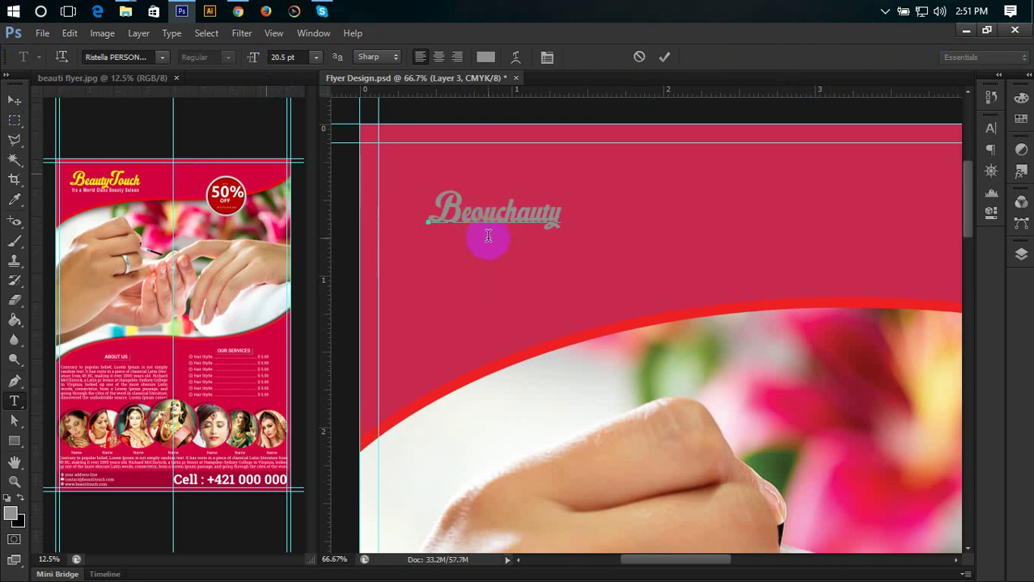
text(au)
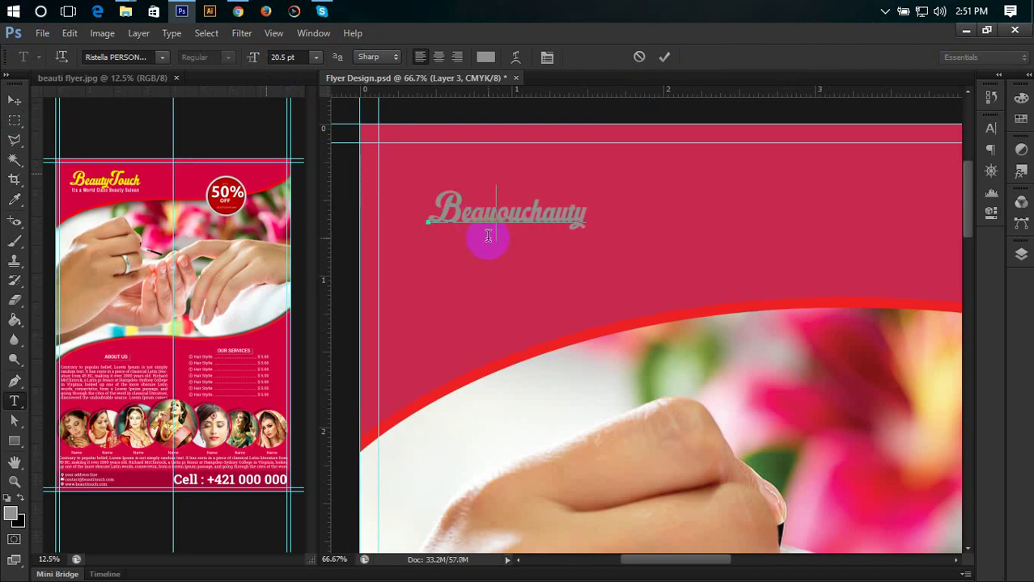
text(ty)
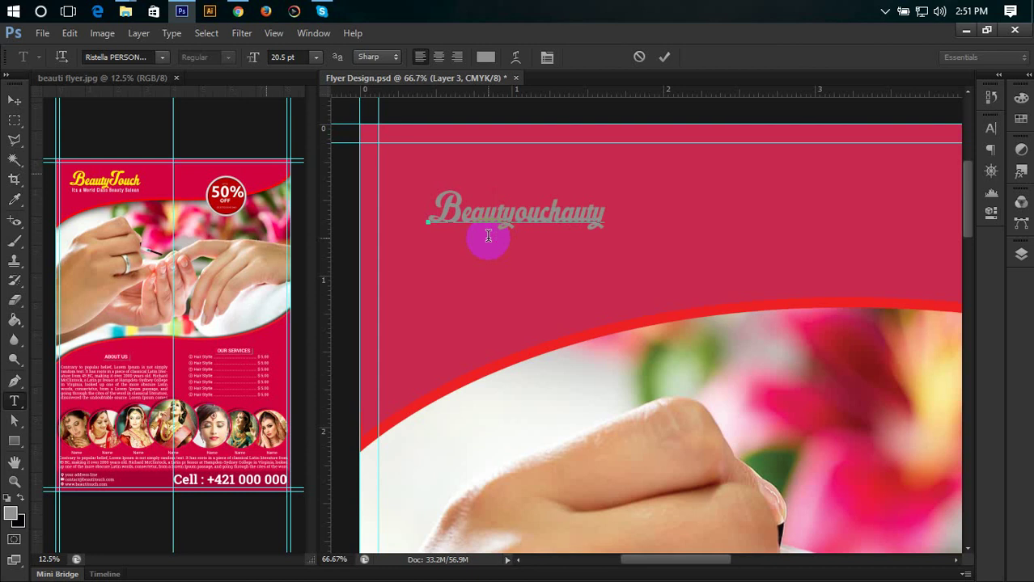
click(535, 216)
drag(535, 215, 559, 215)
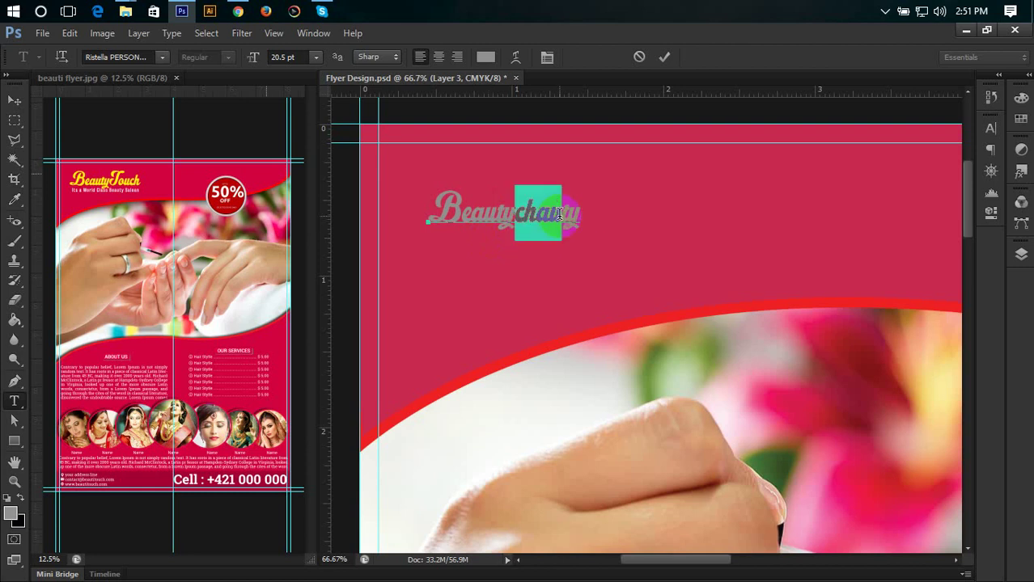
drag(579, 215, 524, 216)
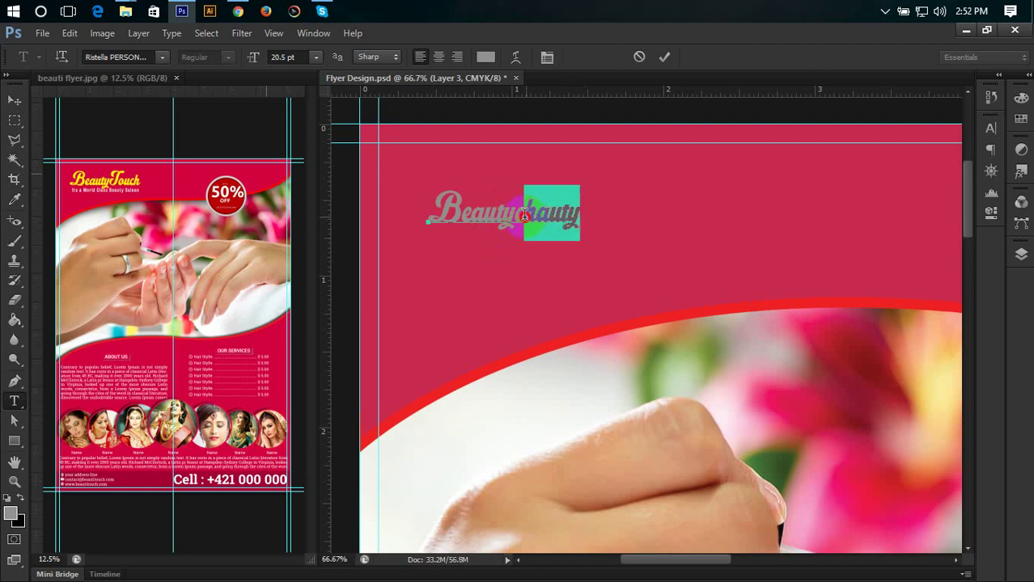
key(BackSpace)
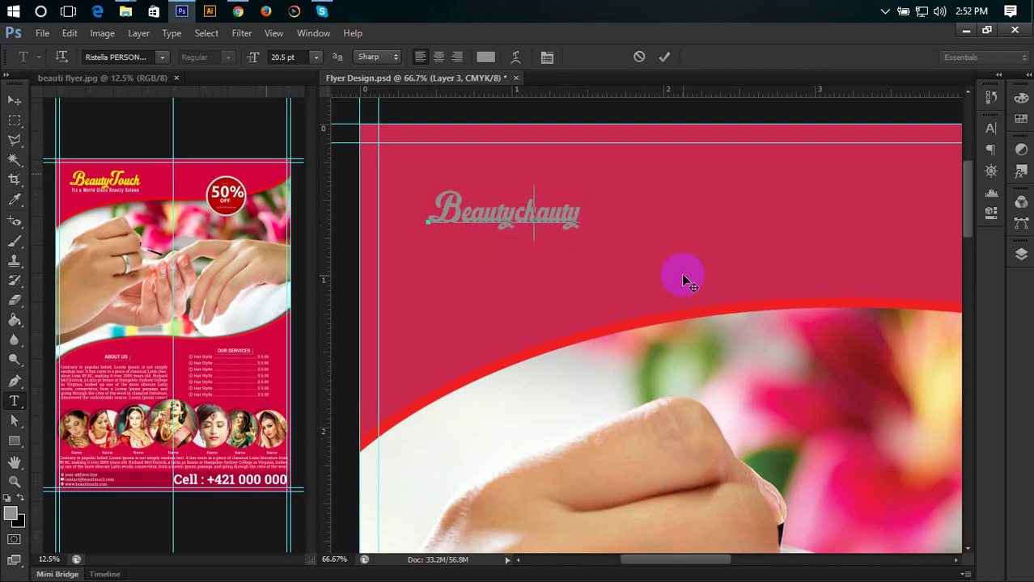
text(ouc)
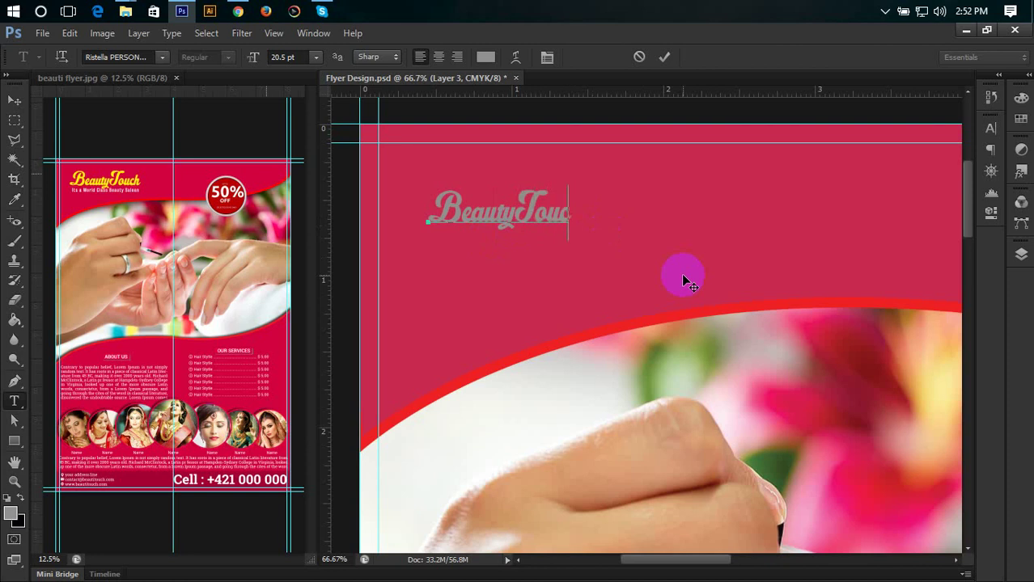
text(h)
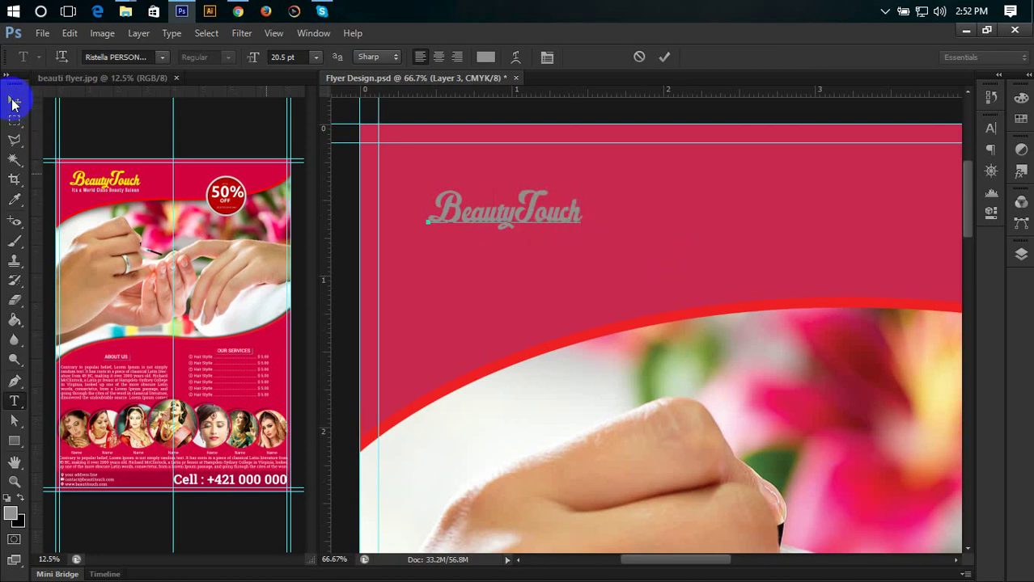
- Set the title text colour to yellow #fff200 in the Character panel's Color Picker
click(14, 100)
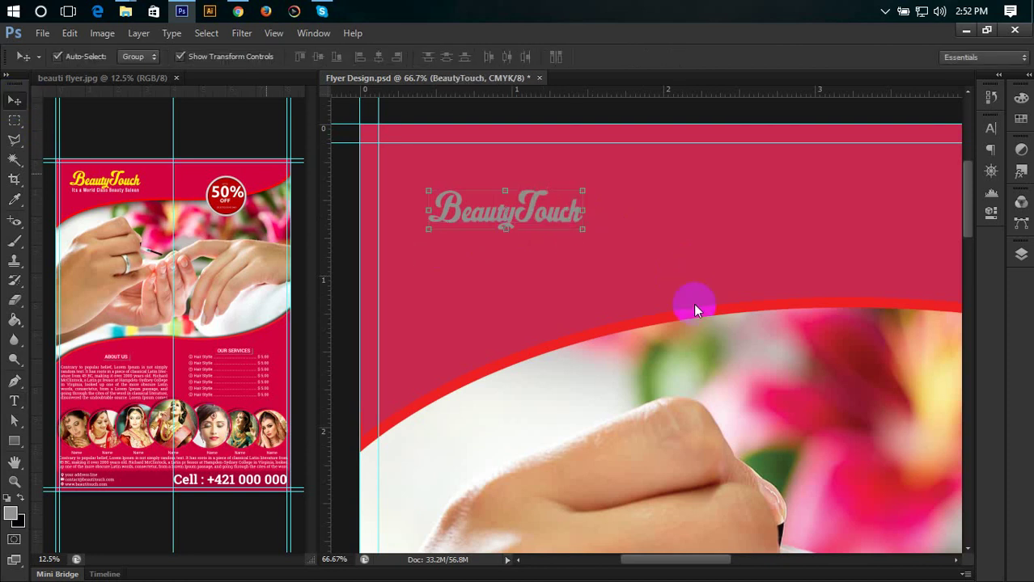
click(990, 128)
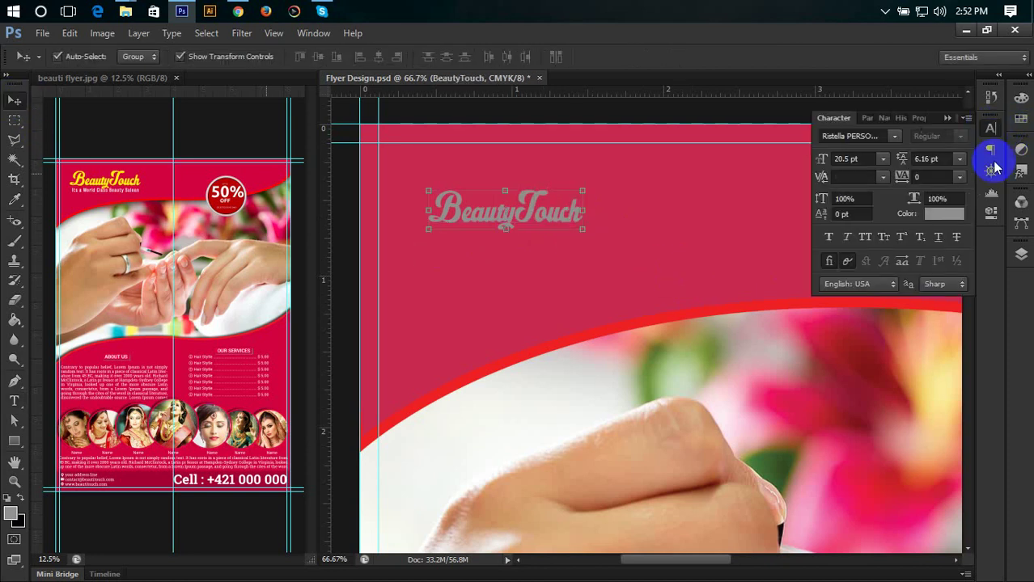
click(942, 216)
drag(745, 339, 796, 313)
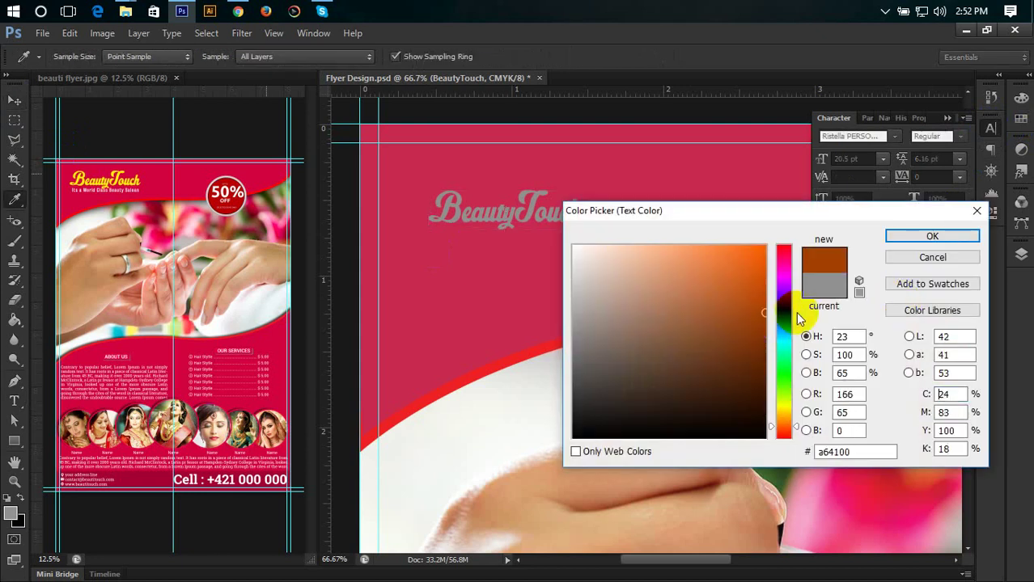
drag(791, 404, 783, 404)
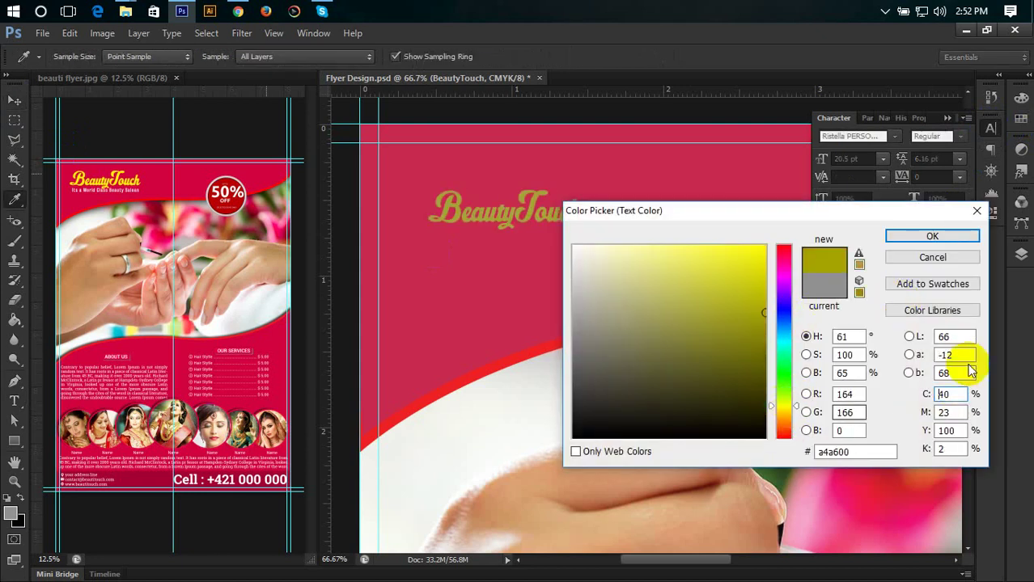
double_click(948, 393)
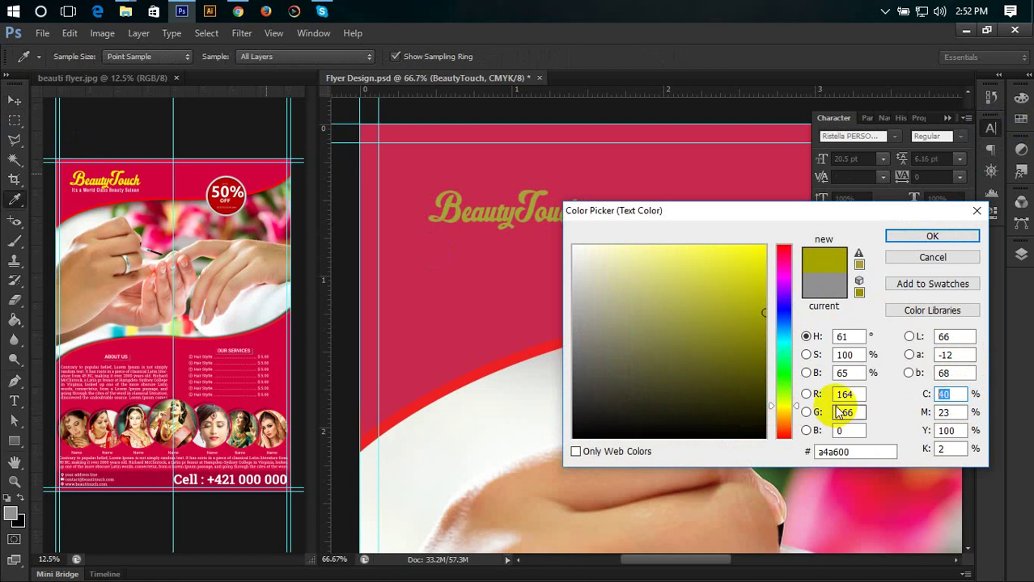
text(0)
key(Tab)
text(0)
key(Tab)
text(0)
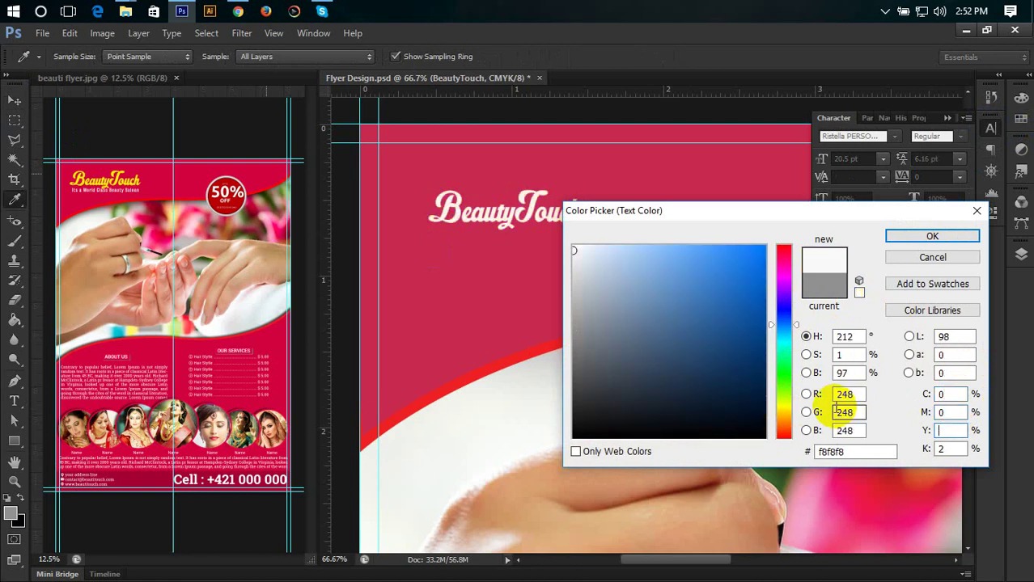
text(2)
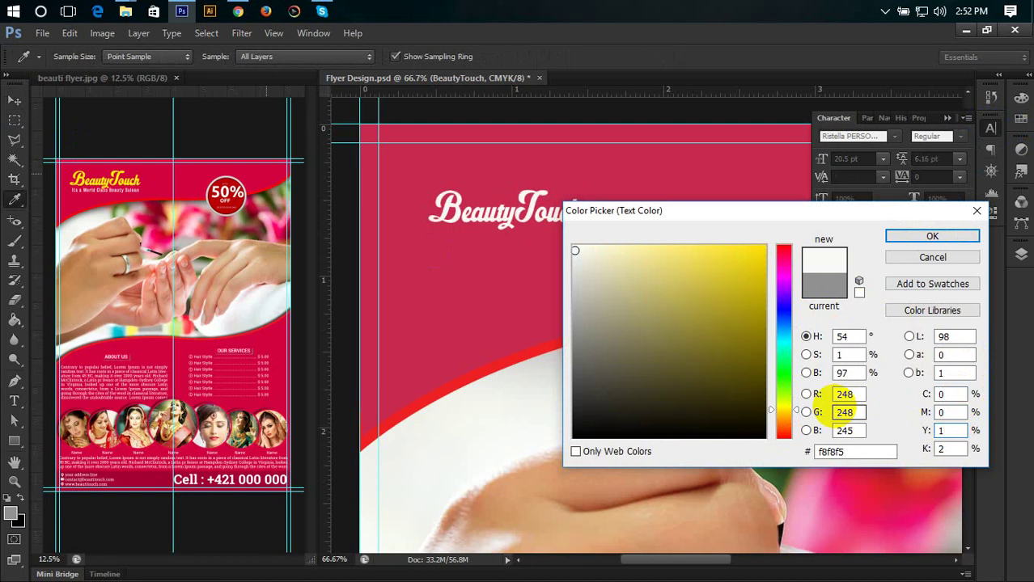
text(00)
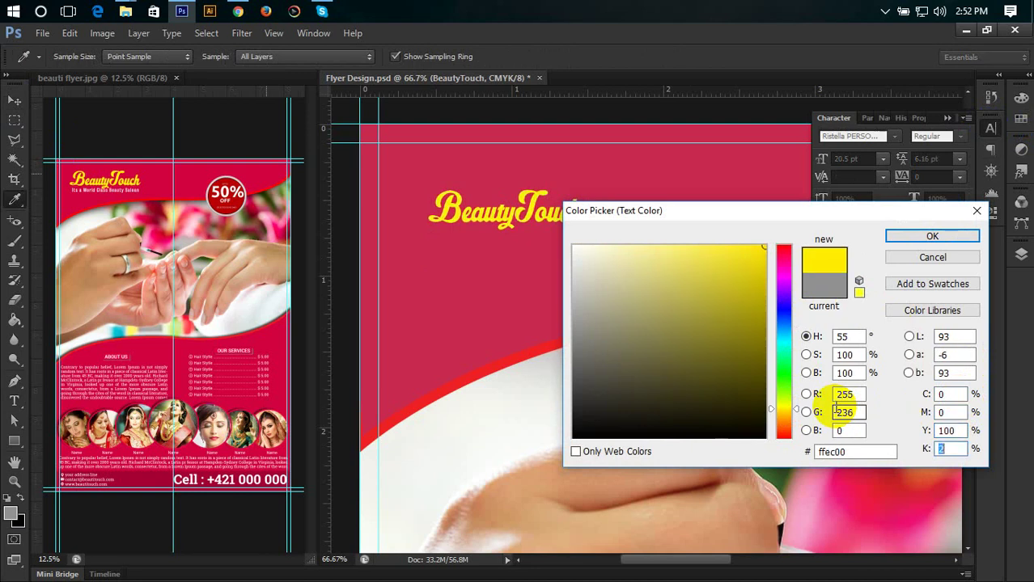
text(0)
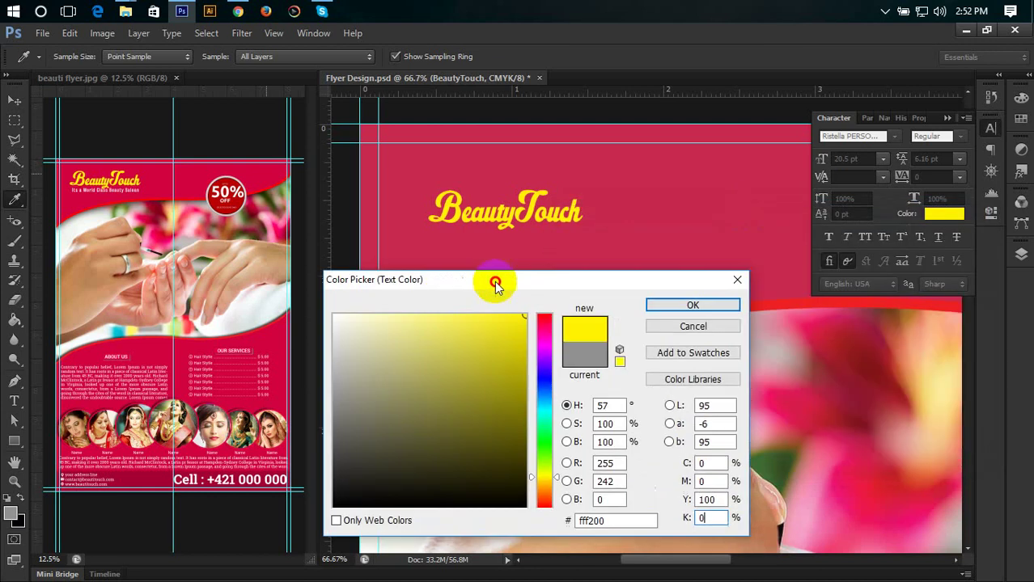
drag(746, 209, 496, 280)
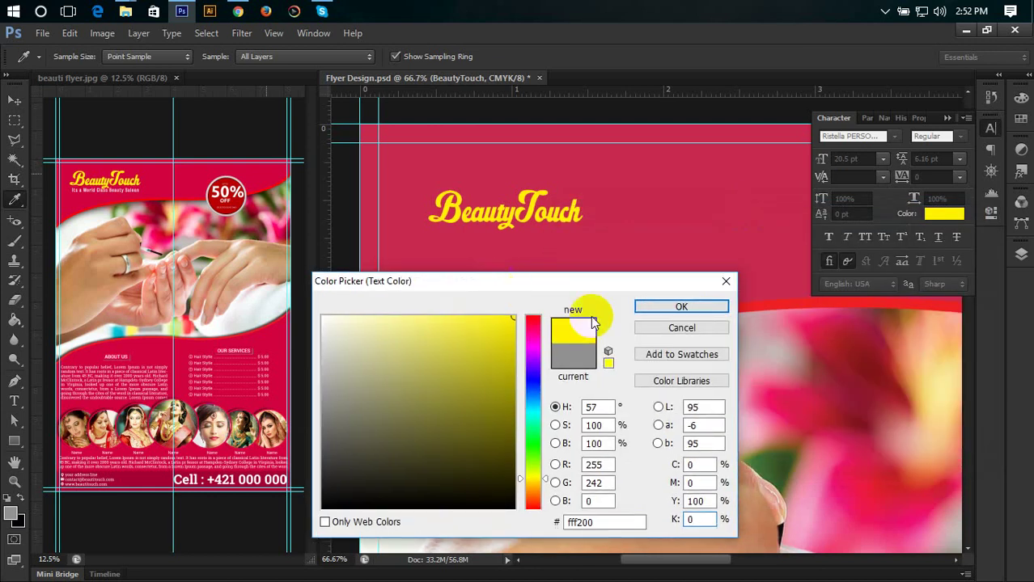
click(679, 308)
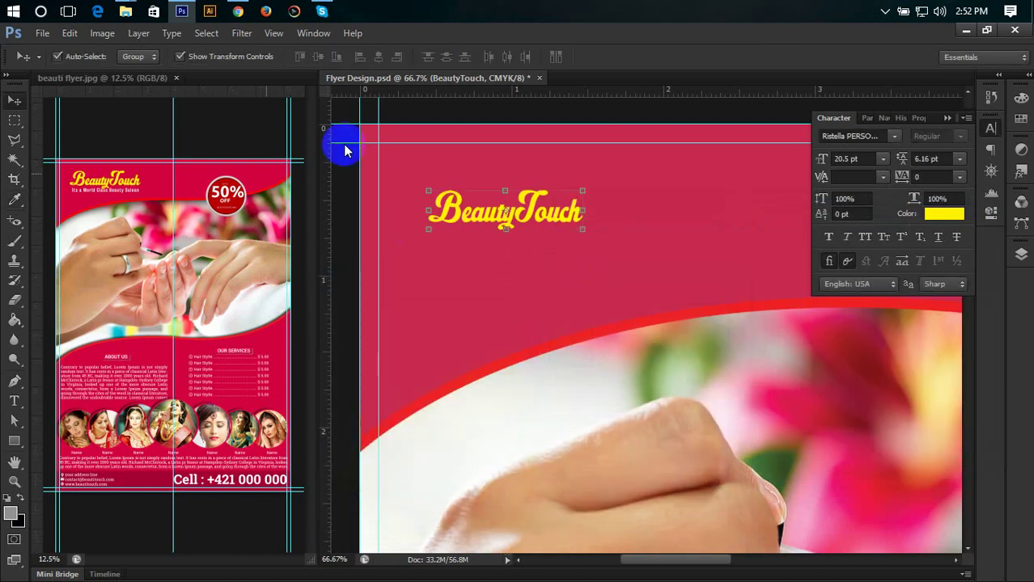
- Reopen the title text and review the font list, keeping the Ristella font
click(15, 401)
click(471, 214)
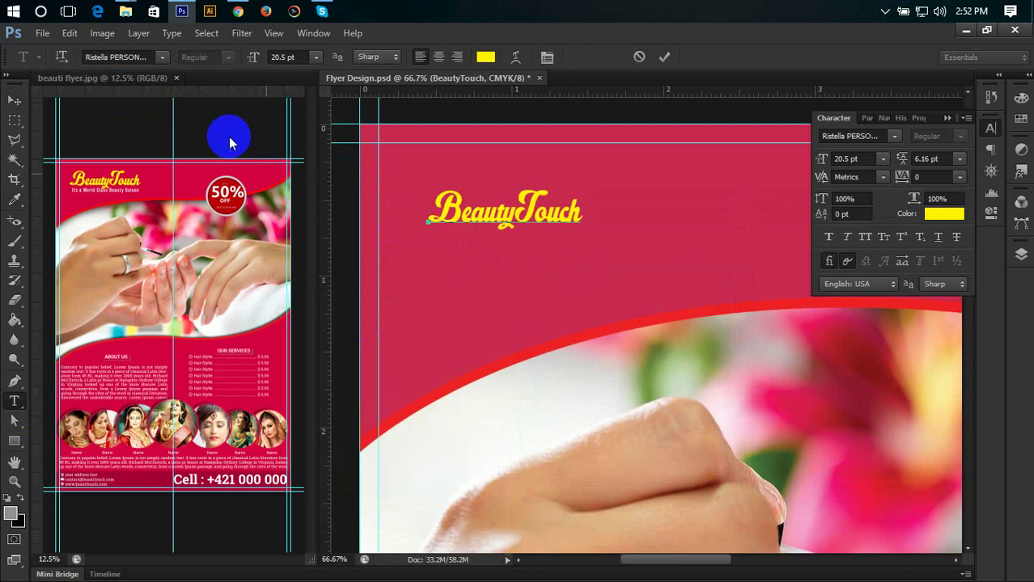
click(122, 55)
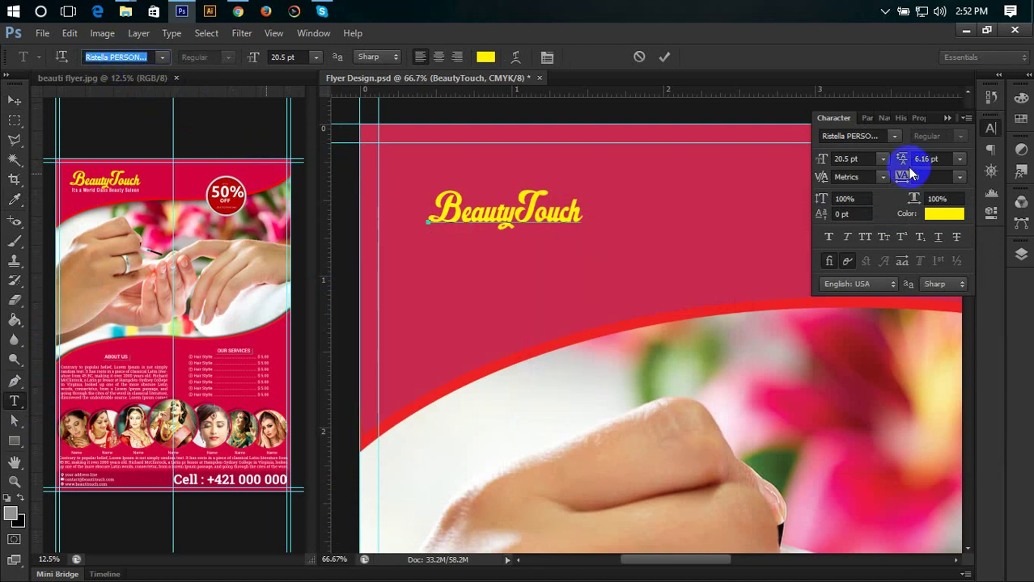
click(885, 138)
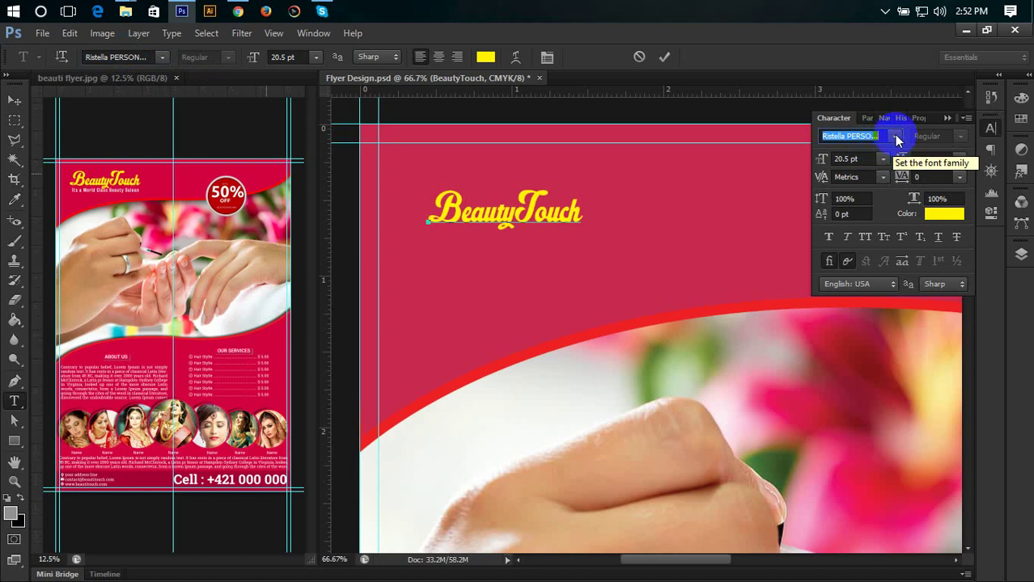
click(895, 137)
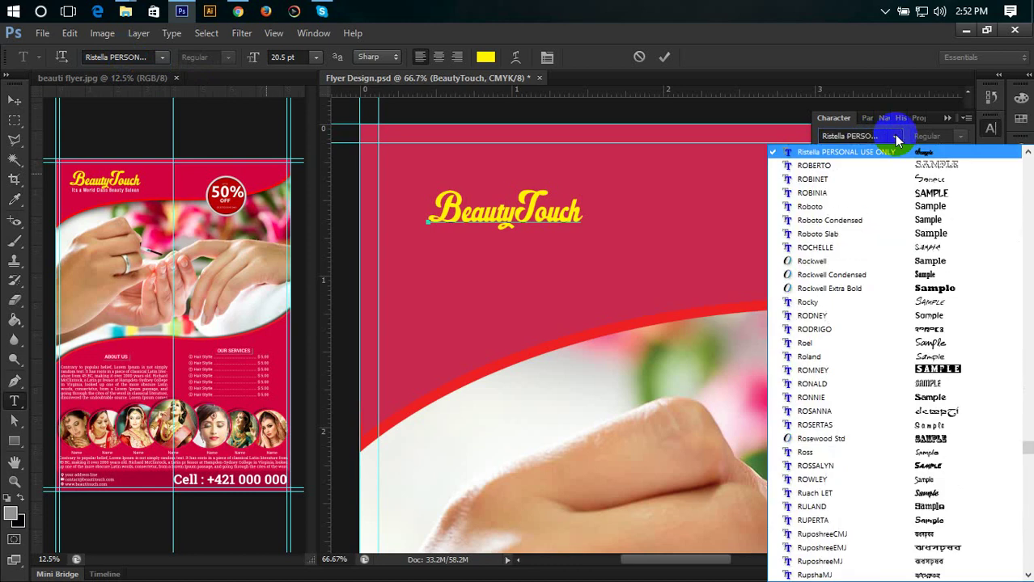
click(890, 136)
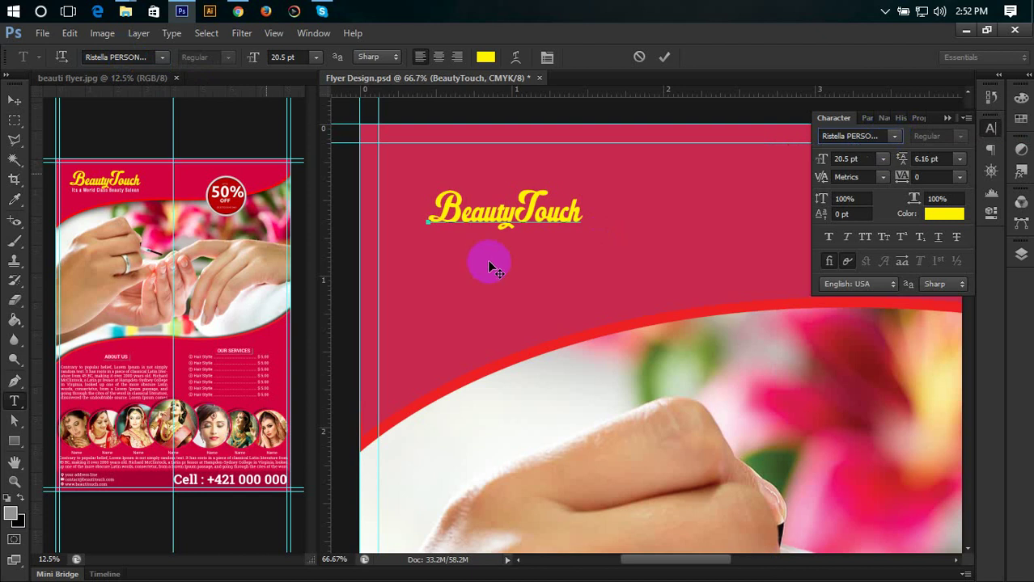
click(13, 101)
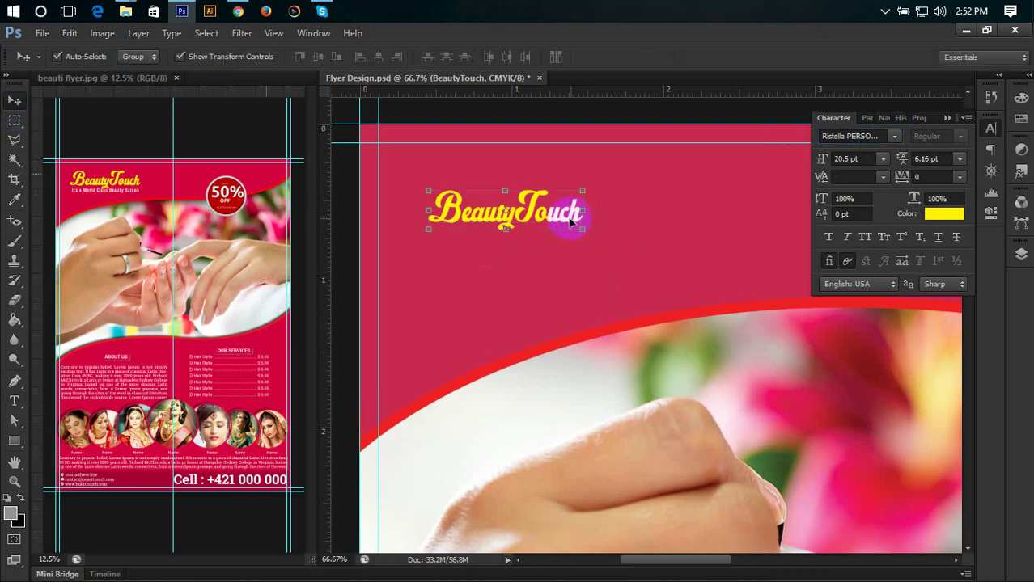
click(14, 401)
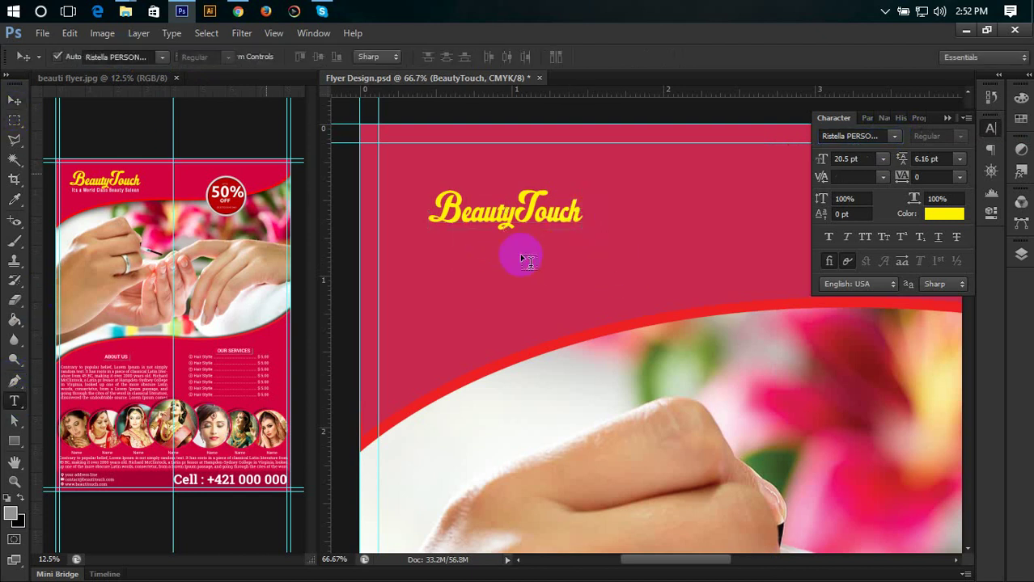
click(507, 212)
- Enlarge the title to 40 pt and reframe the view on the flyer
key(ctrl+a)
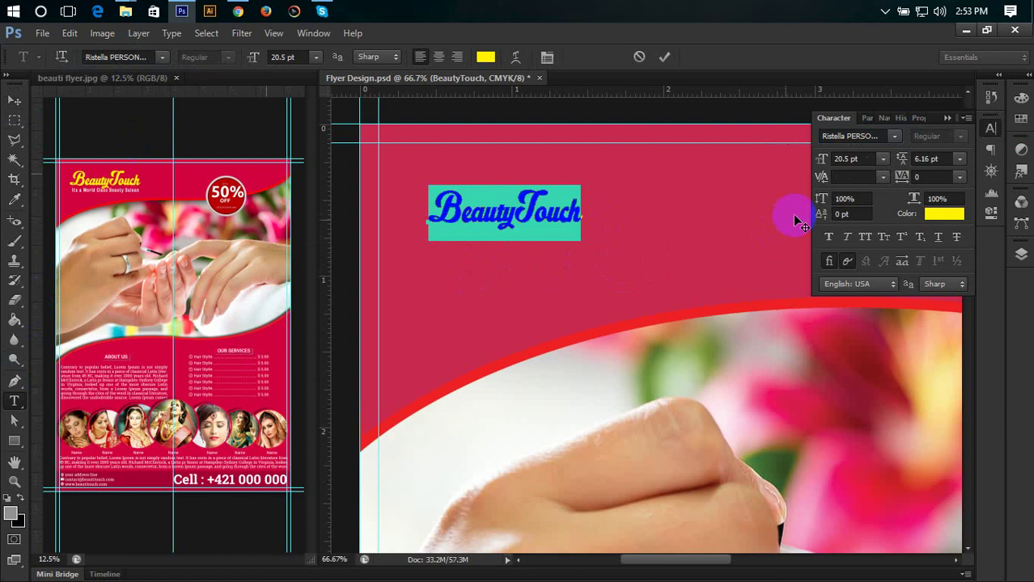
drag(860, 160, 804, 170)
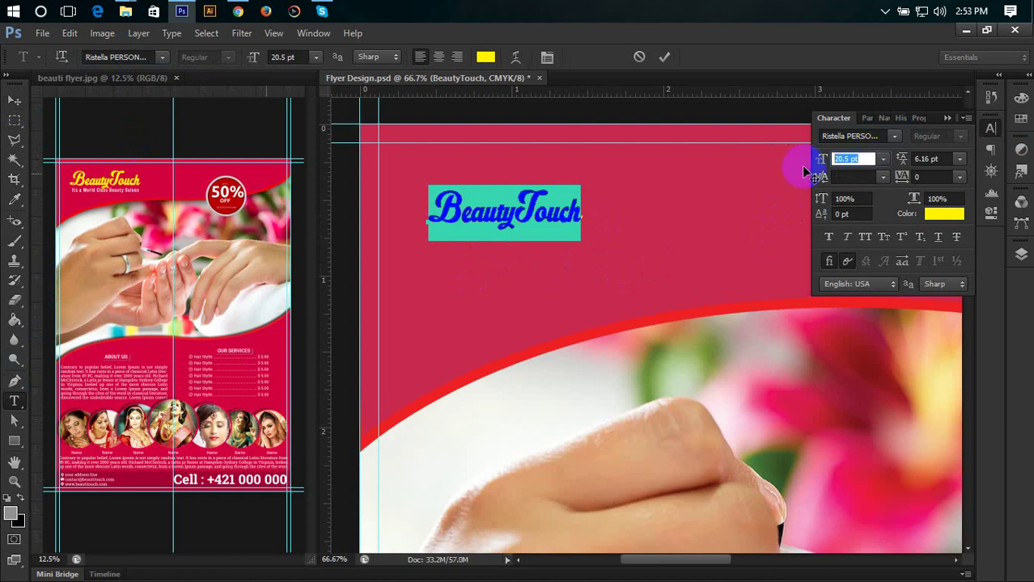
text(40)
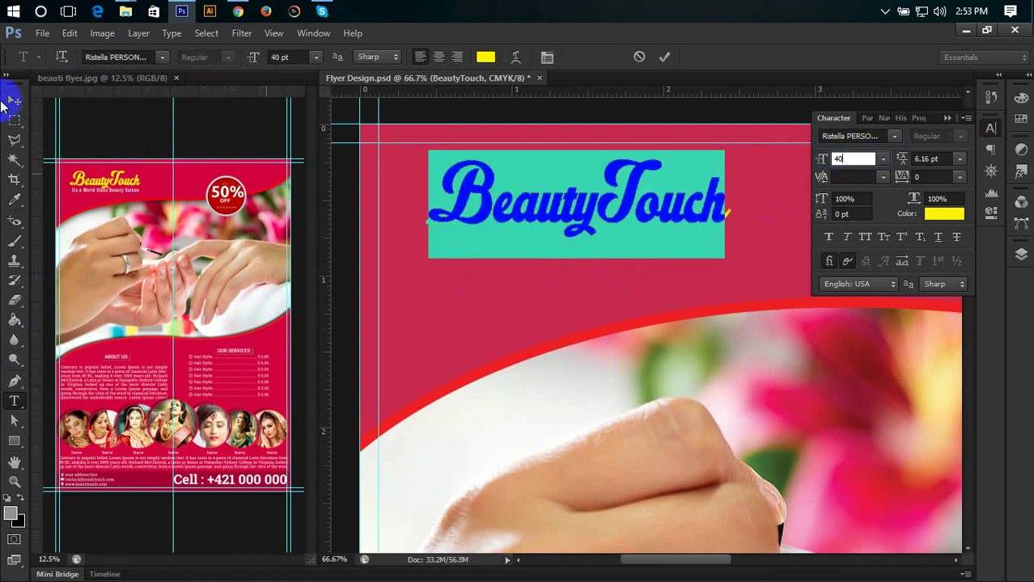
click(15, 100)
key(ctrl+minus)
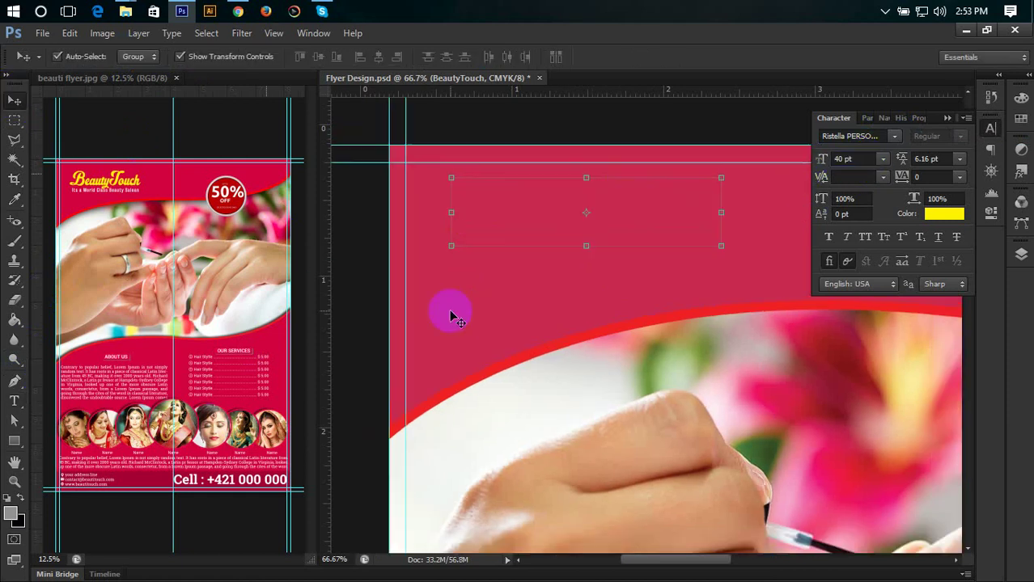
key(ctrl+minus)
key(ctrl+minus)
key(ctrl+minus)
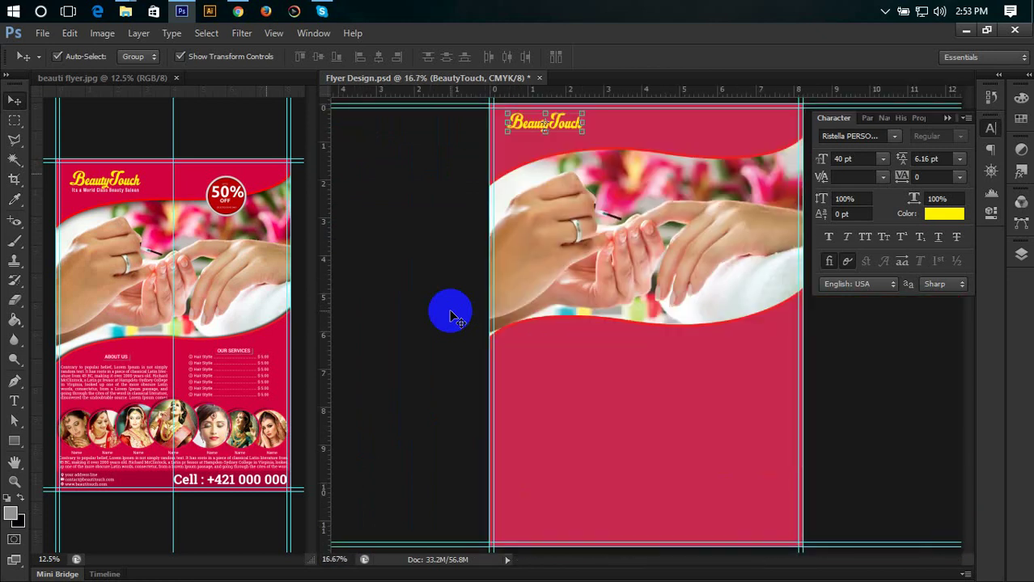
key(ctrl+plus)
key(ctrl+plus)
drag(535, 269, 568, 399)
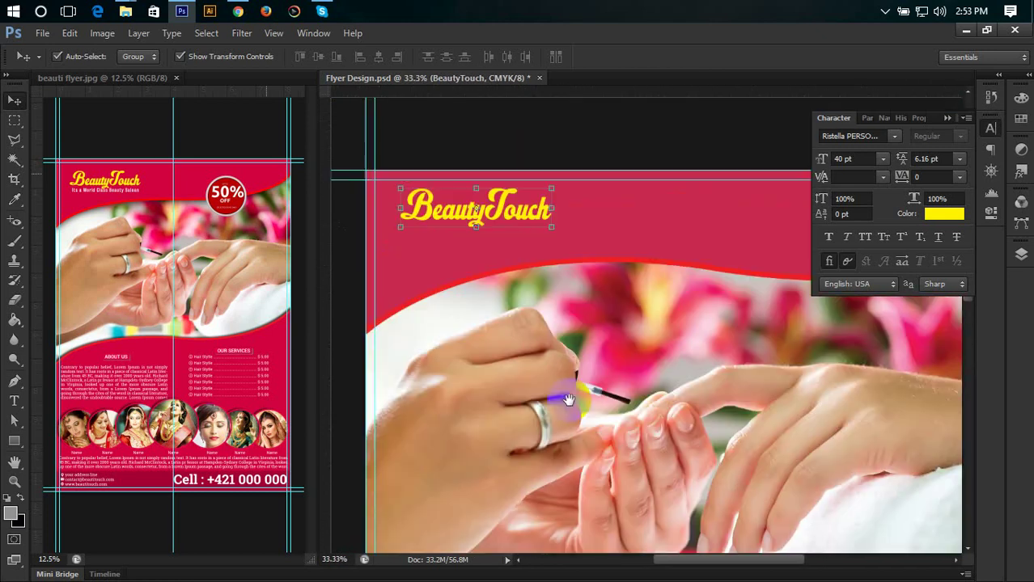
key(ctrl+r)
scroll(568, 400, up, 3)
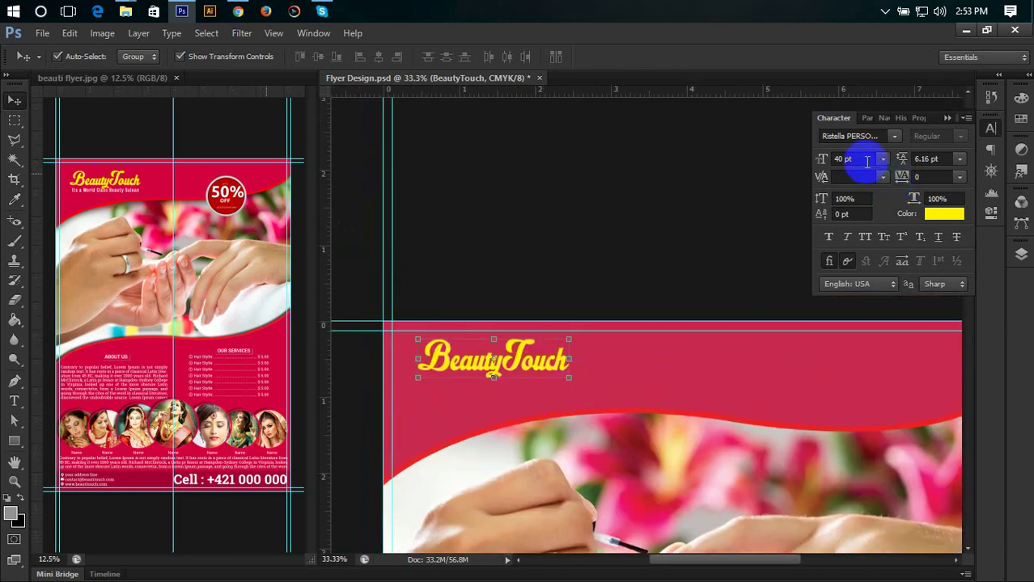
- Increase the title to 50 pt and nudge it down and left within the pink band
click(867, 161)
text(50)
key(Return)
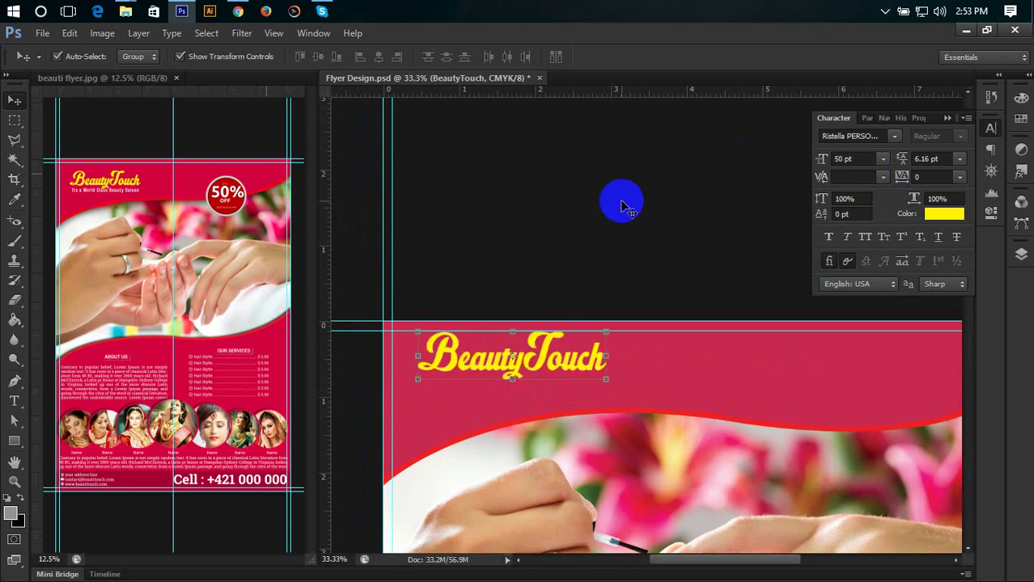
key(shift+Down)
key(shift+Down)
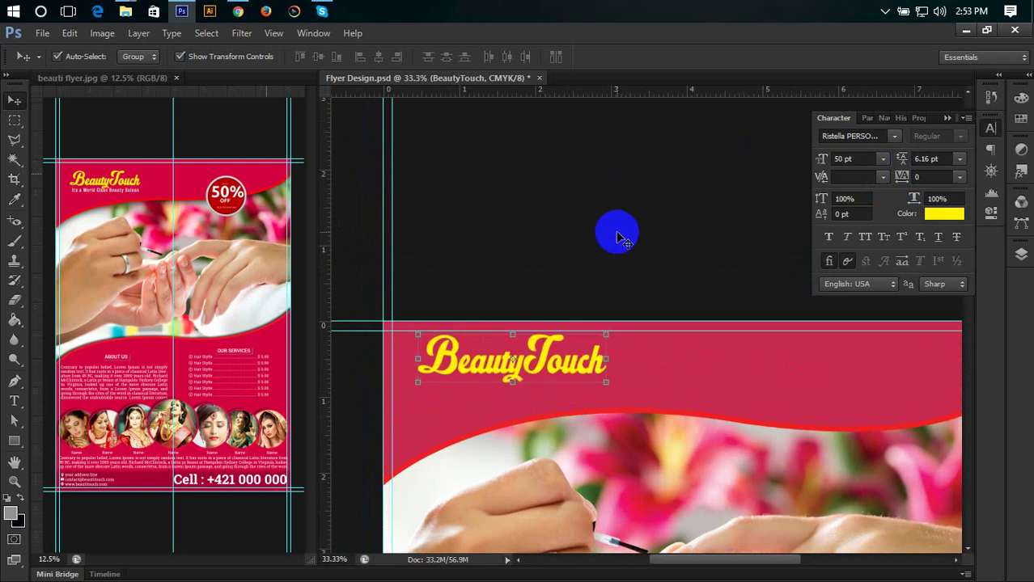
key(shift+Down)
key(shift+Down)
key(shift+Left)
key(shift+Left)
key(shift+Left)
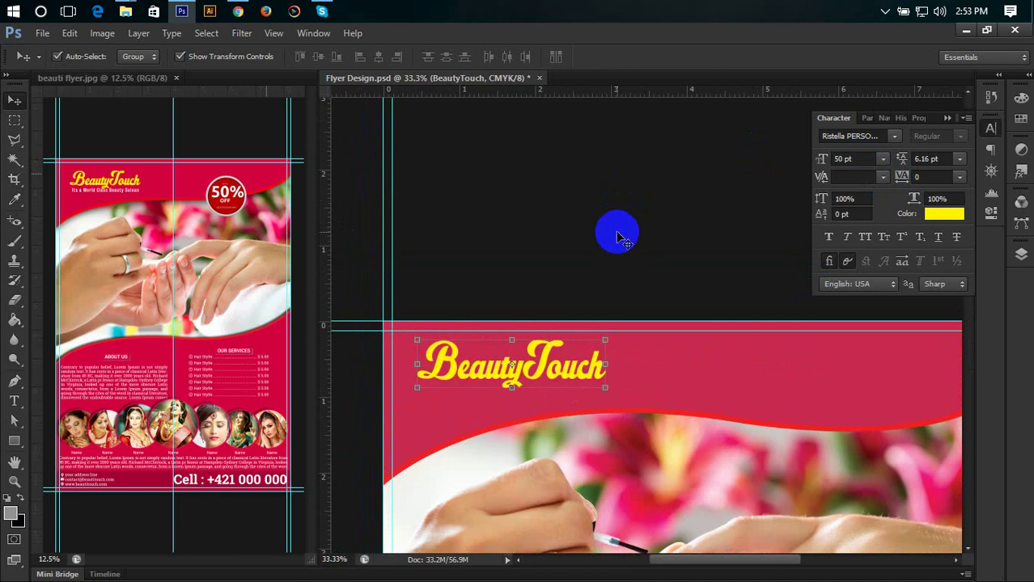
key(shift+Left)
key(shift+Left)
key(shift+Down)
click(617, 236)
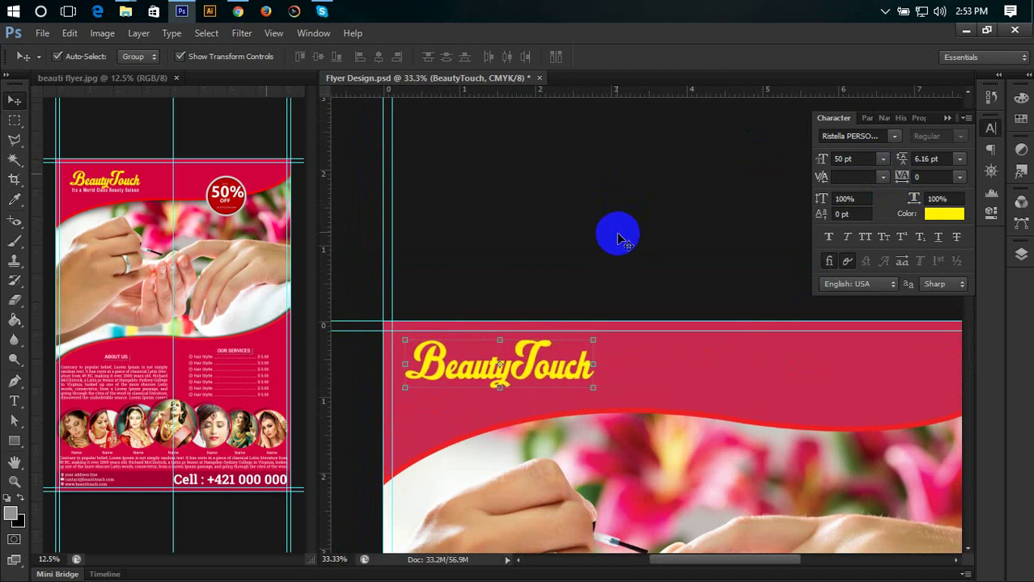
click(578, 386)
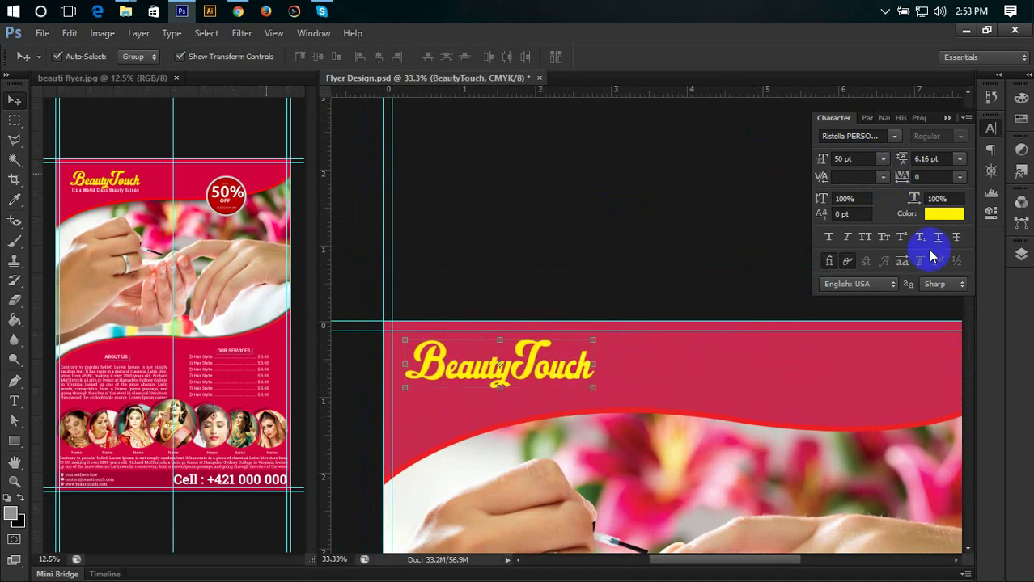
- Set the BeautyTouch title's text colour to white (ffffff)
click(943, 215)
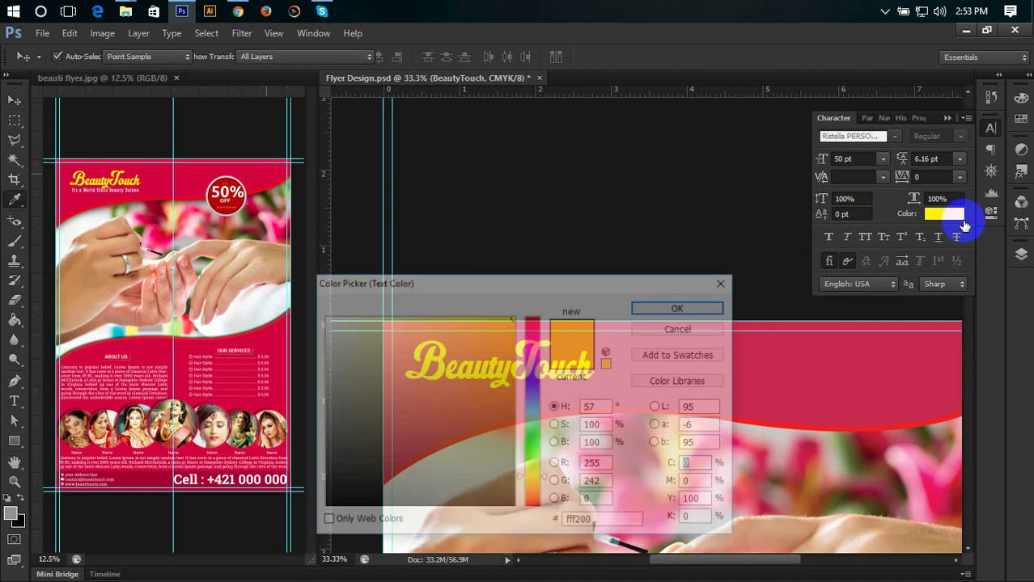
drag(417, 291, 784, 127)
click(537, 104)
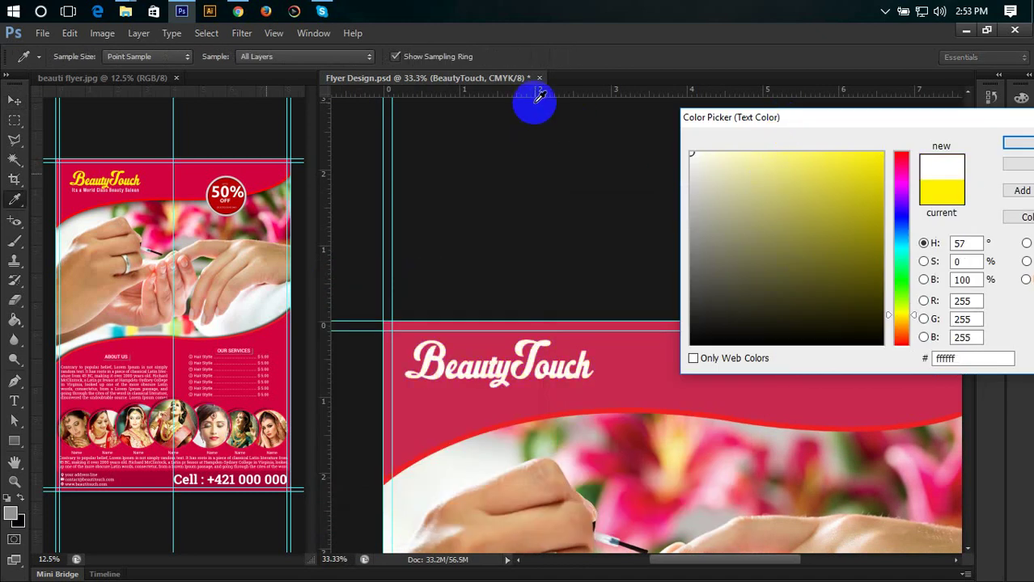
click(1015, 143)
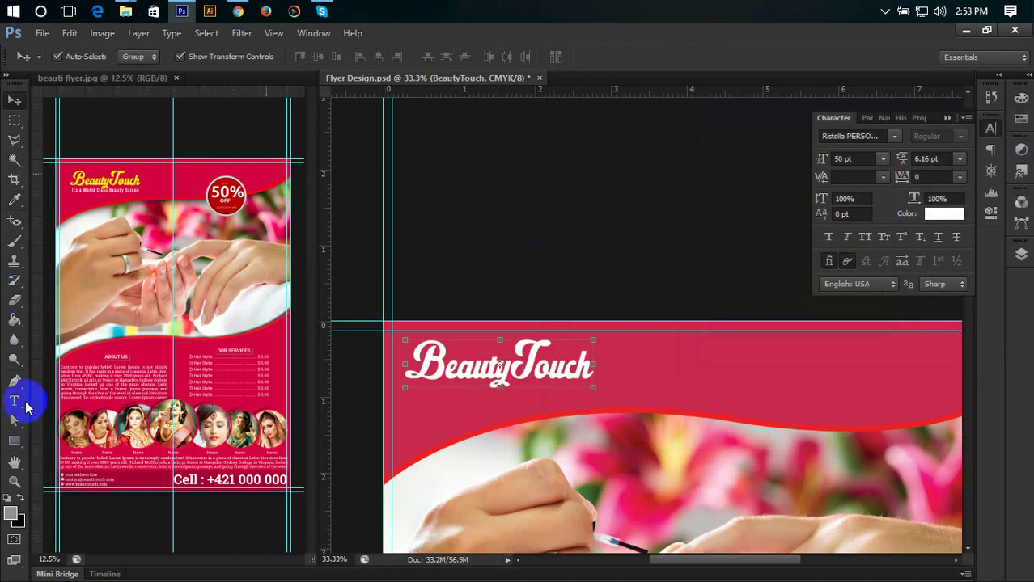
click(14, 400)
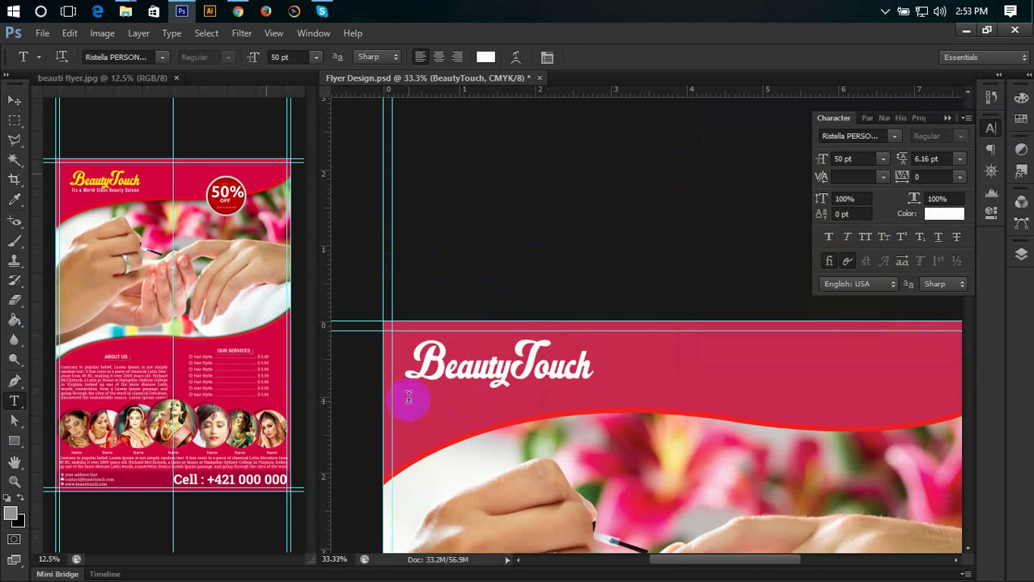
- Type 'It's a World Class Beauty Saloan' below the title and select the line
click(482, 428)
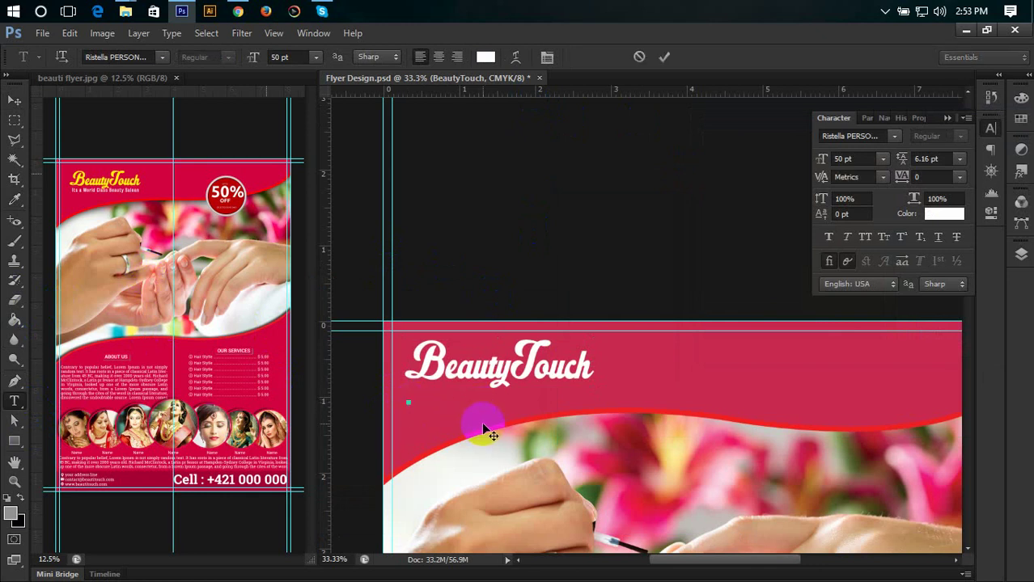
text(It)
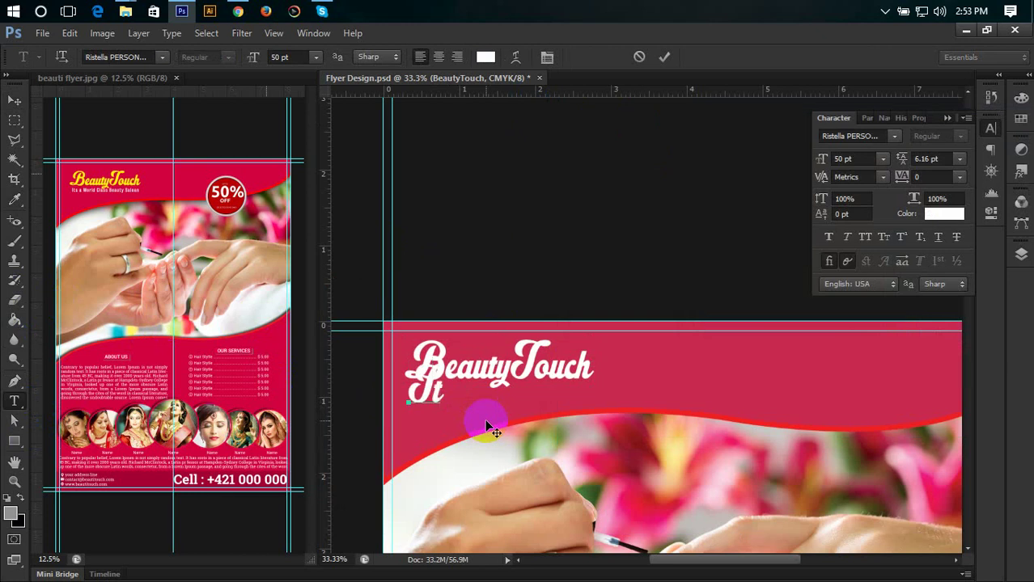
text('s)
text( a W)
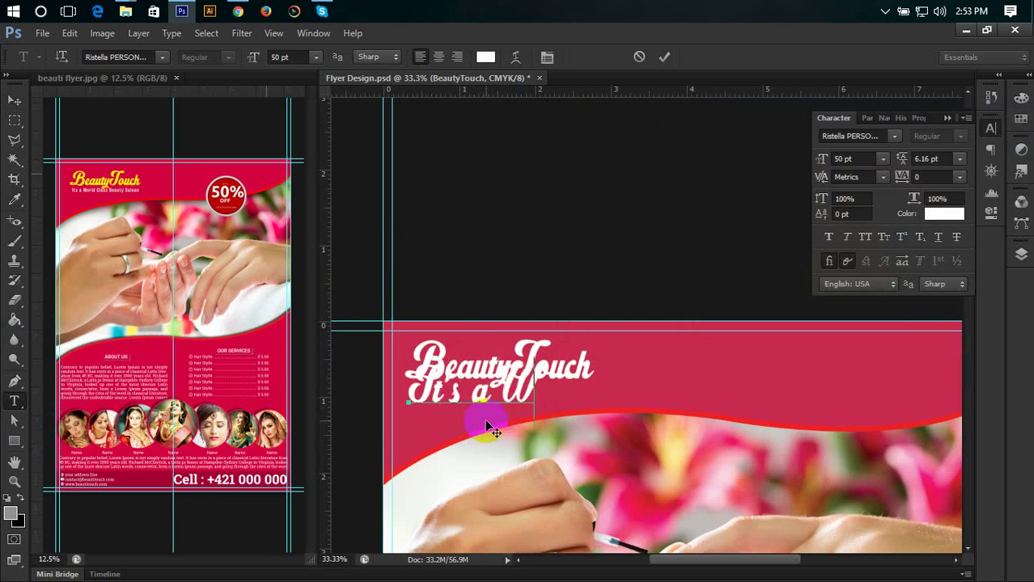
text(orld)
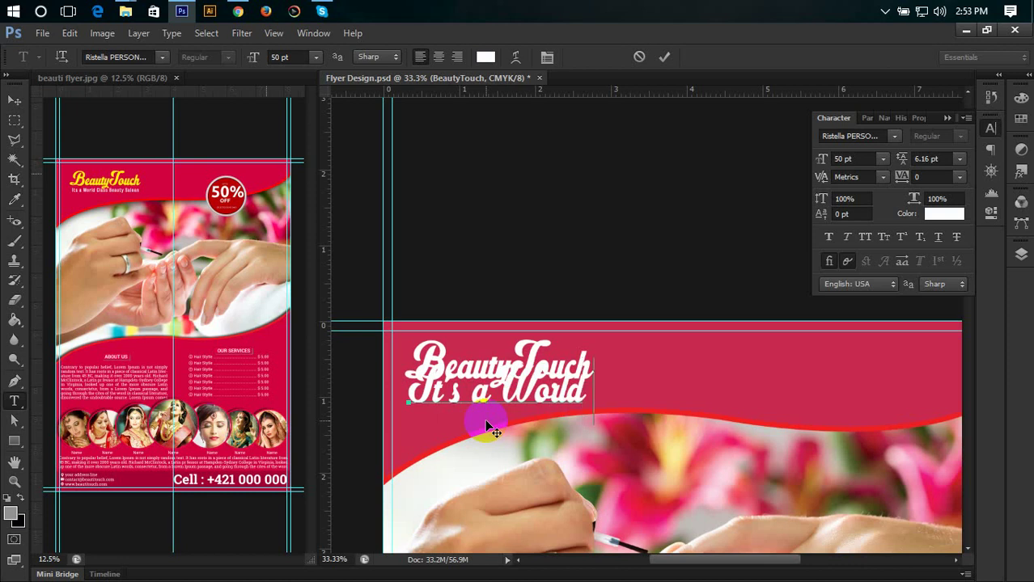
text( Class)
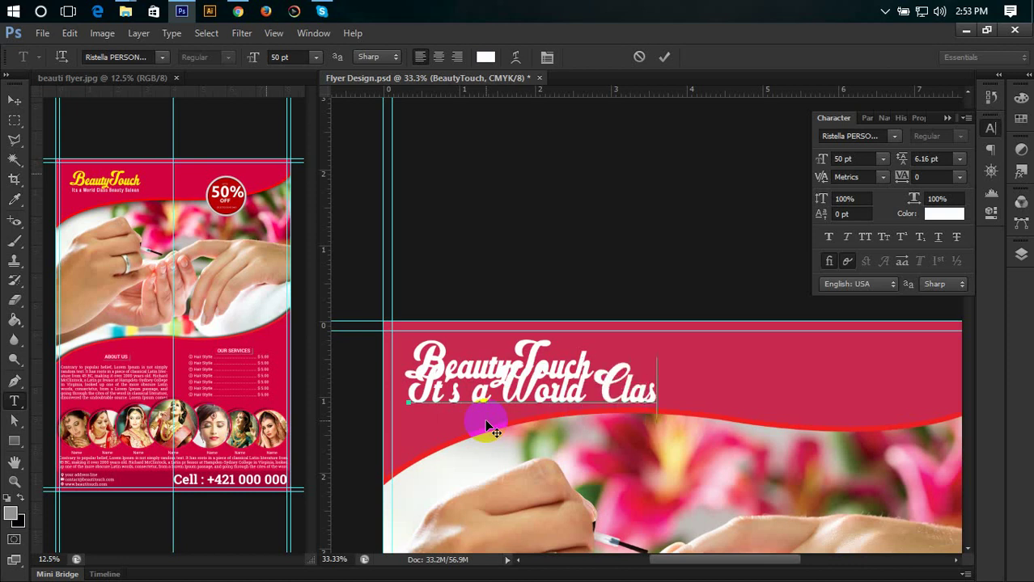
text( Beau)
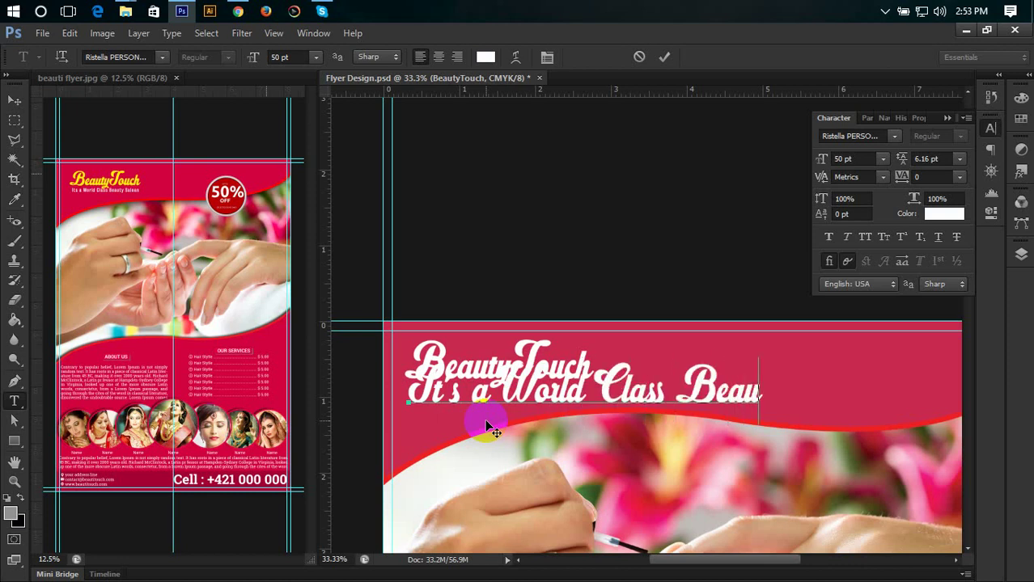
text(ty)
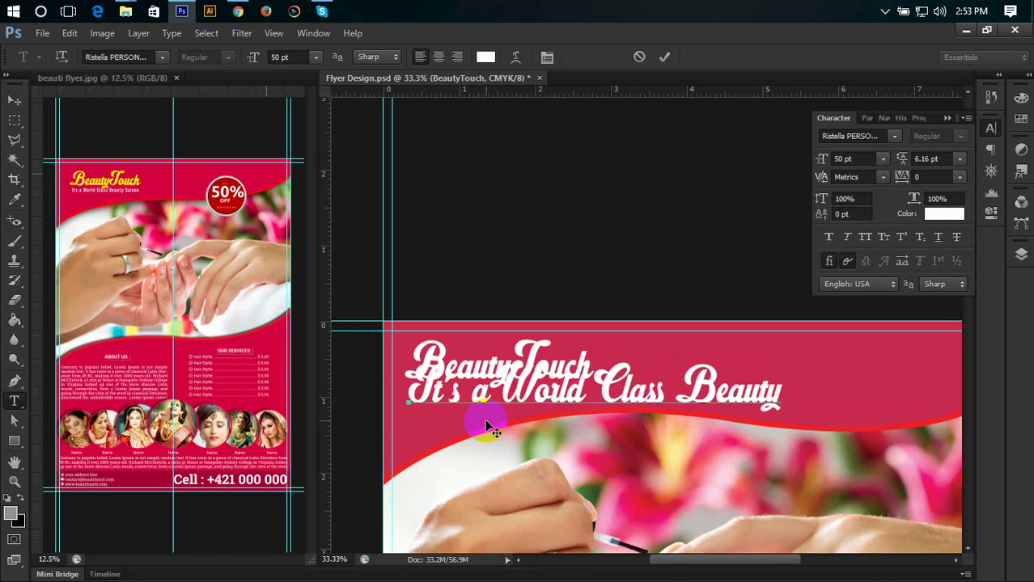
text( Saloa)
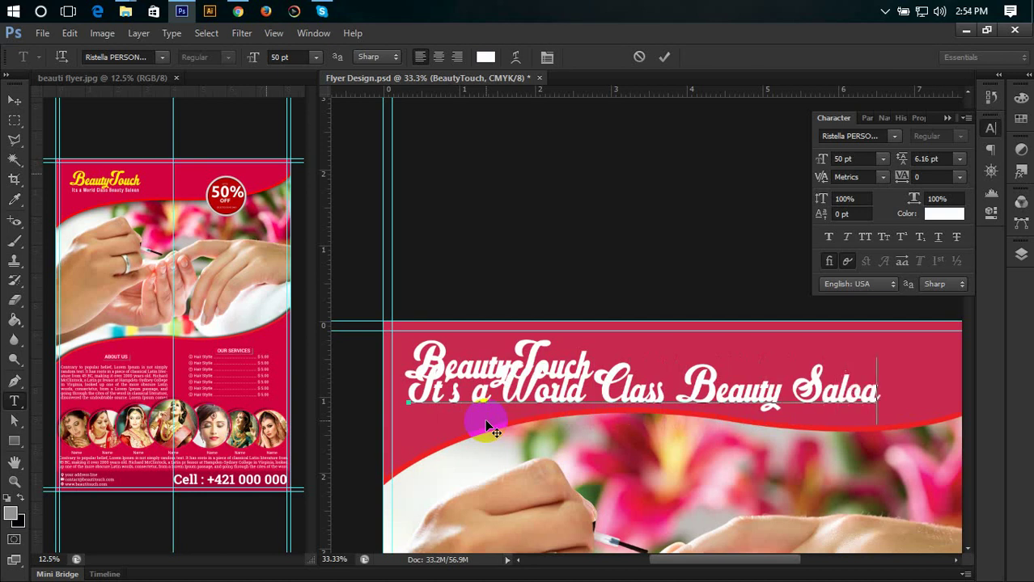
text(n)
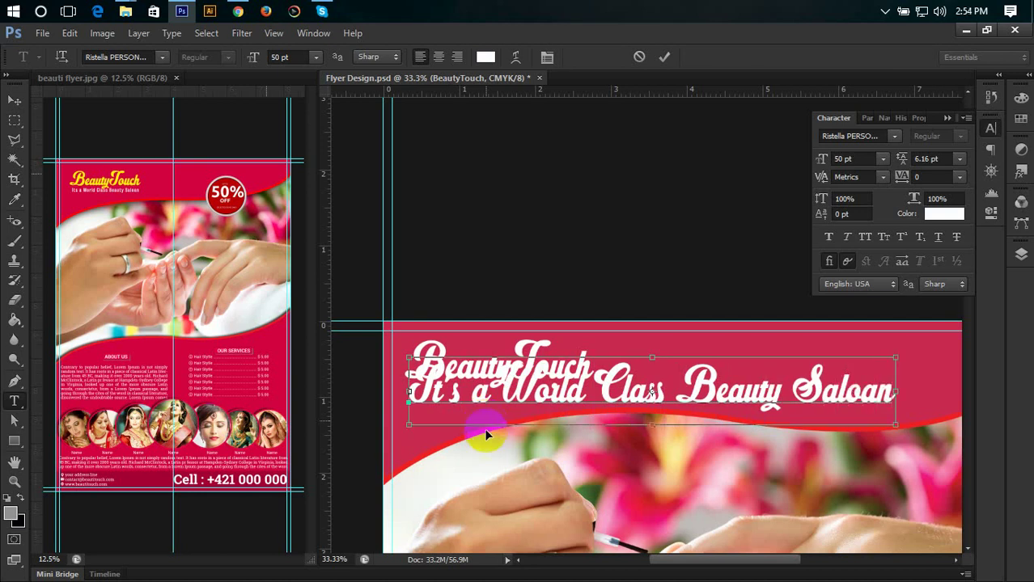
key(ctrl+a)
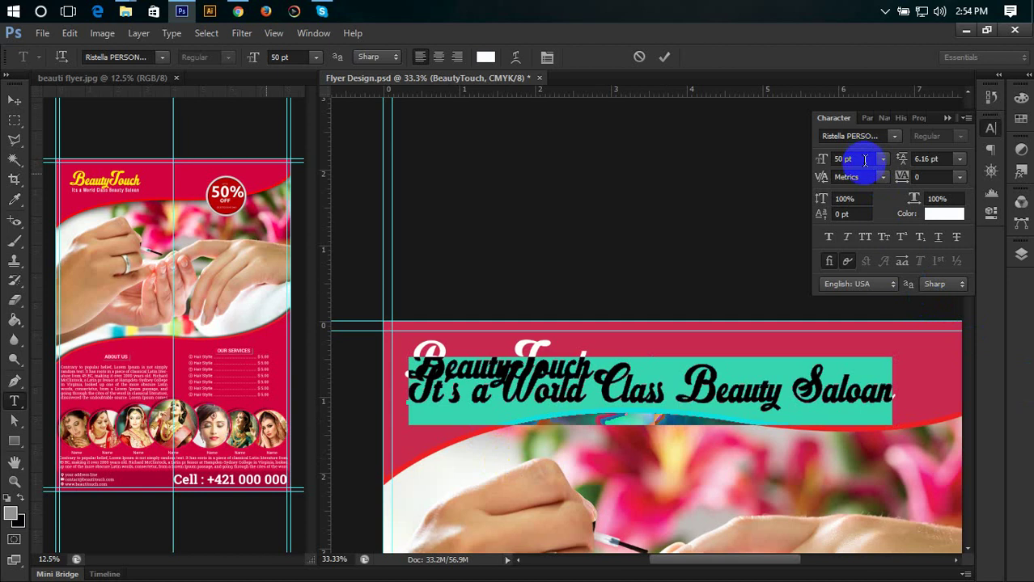
- Set the subtitle font to Roboto at 12 pt
click(854, 160)
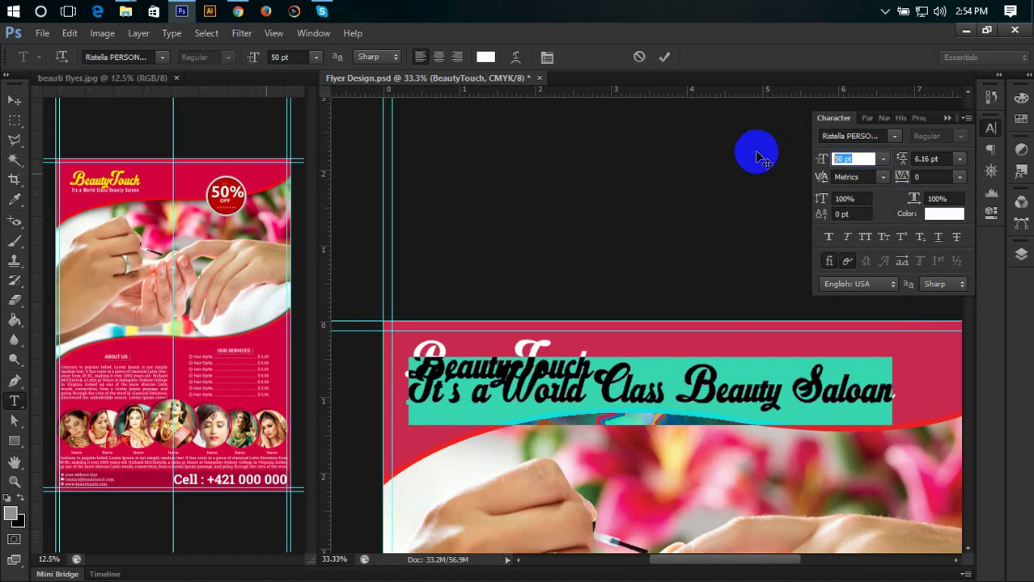
text(20)
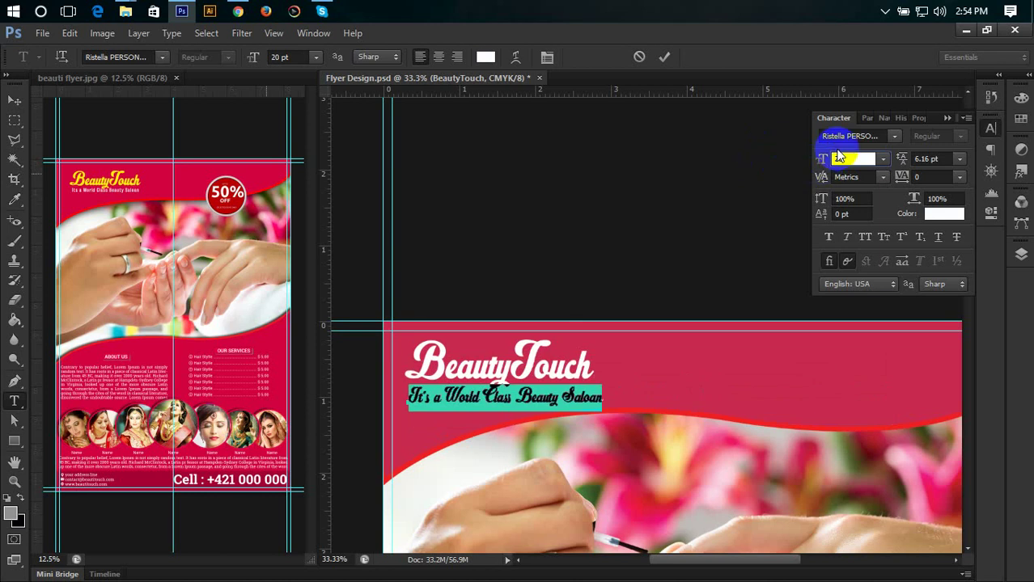
click(849, 137)
text(ro)
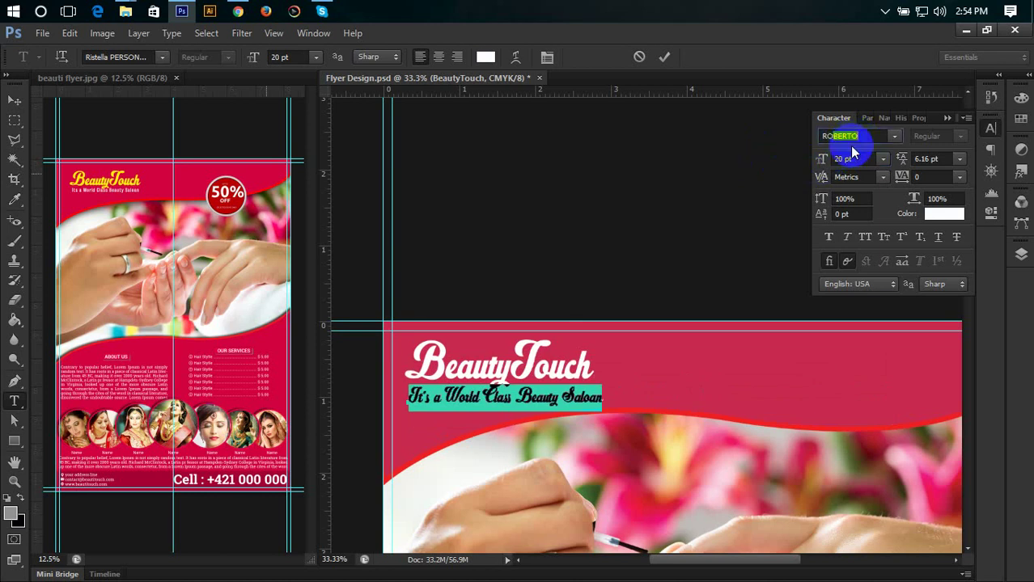
key(Down)
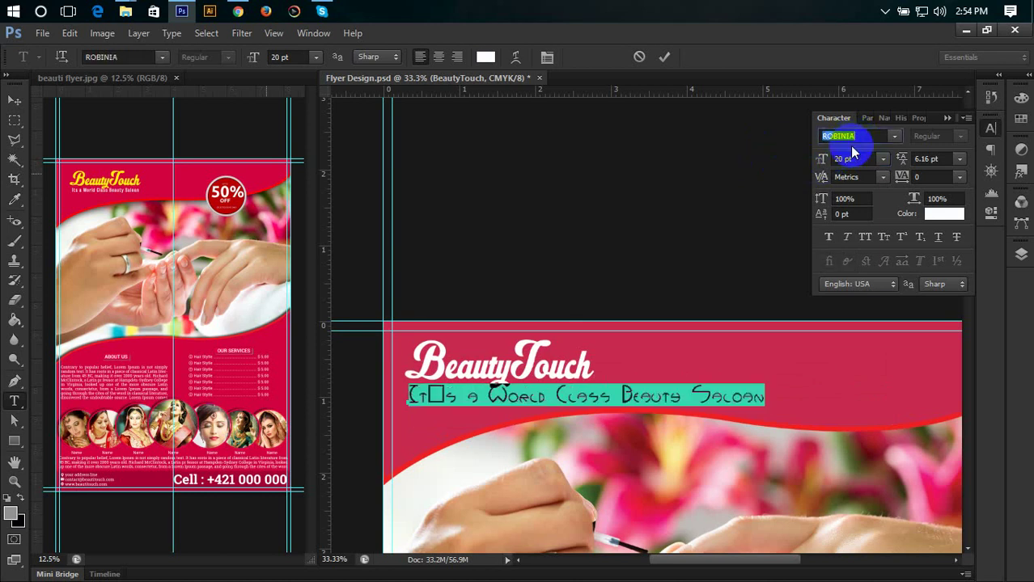
key(Down)
key(Down)
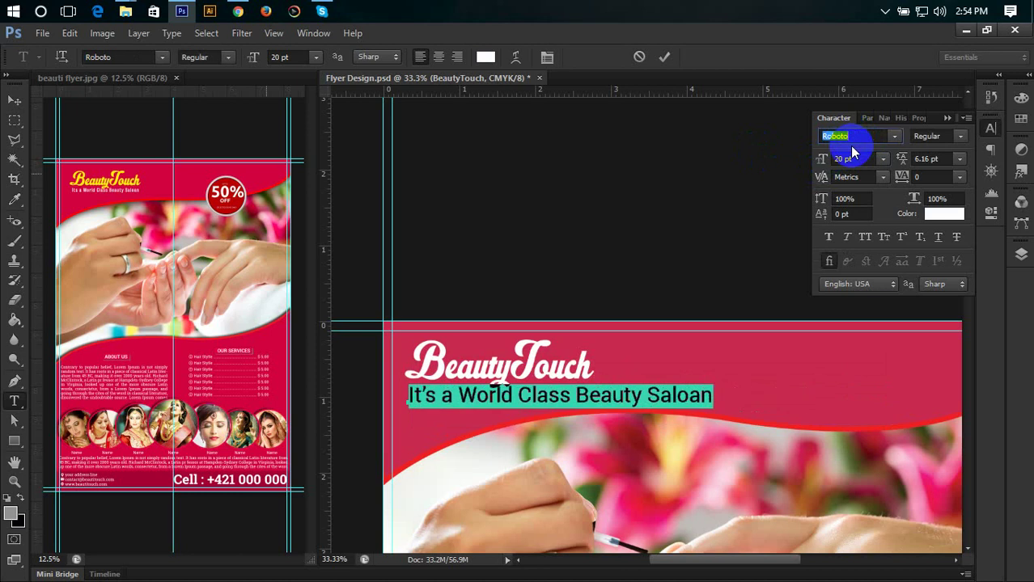
click(864, 159)
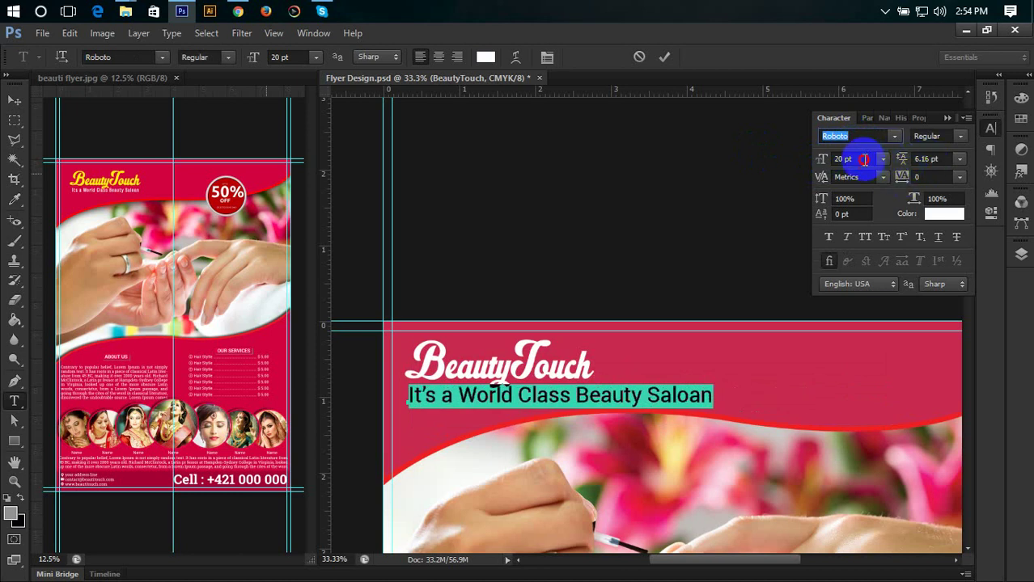
text(15)
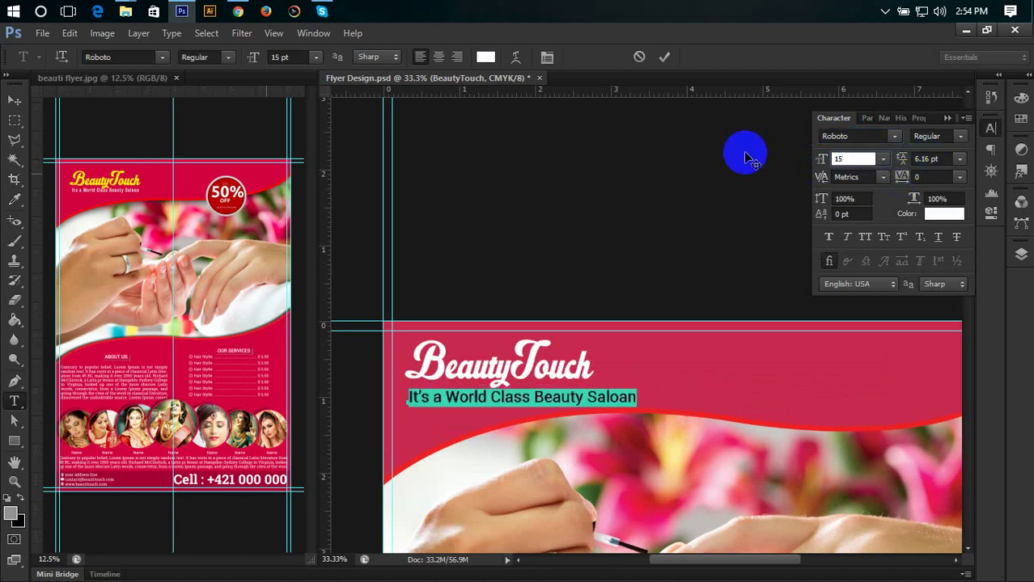
key(Down)
key(Down)
key(Down)
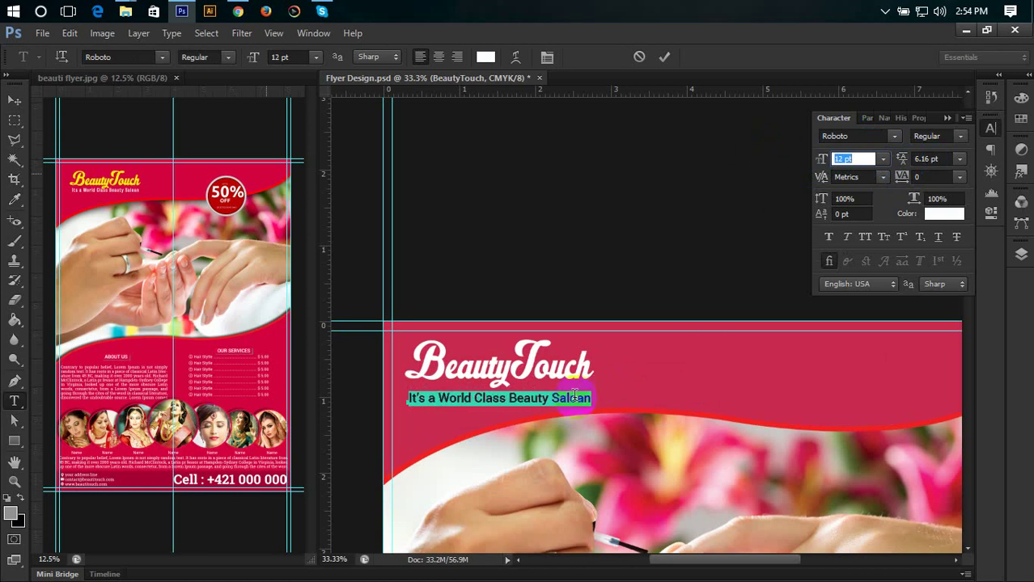
- Add an 'e' to make 'Saloane', commit, and nudge the subtitle up twice
click(613, 395)
text(e)
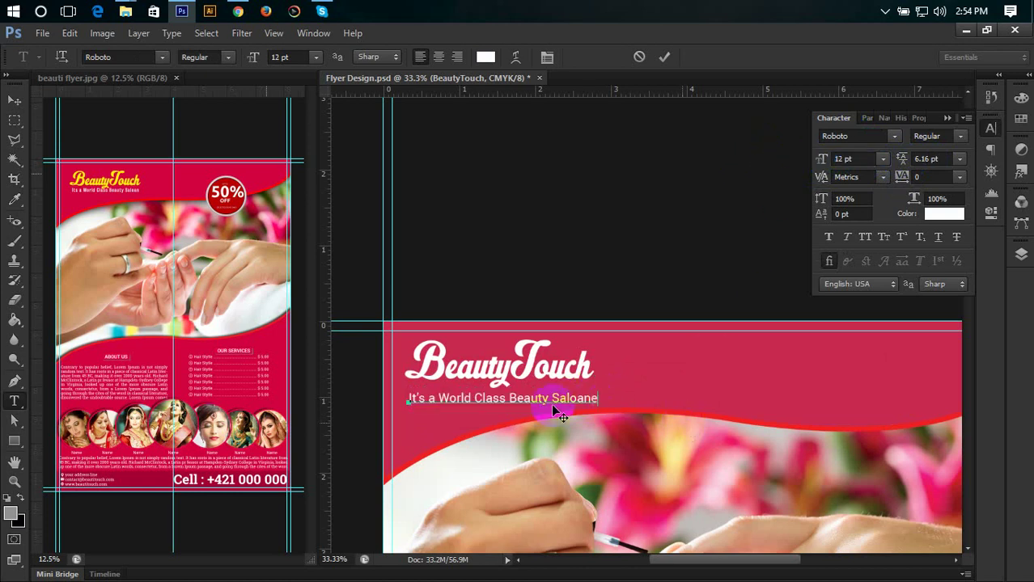
click(15, 101)
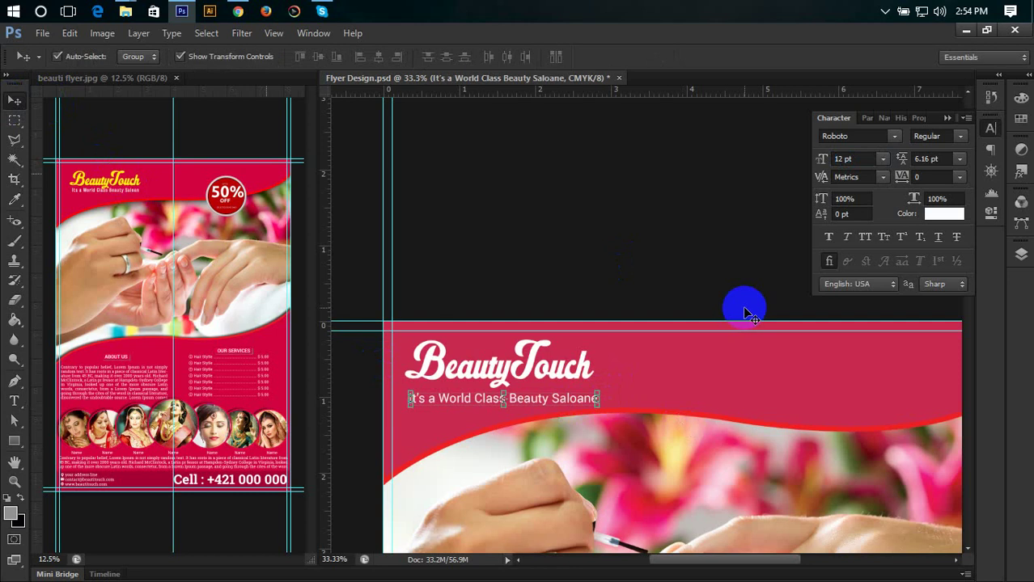
key(Up)
key(Up)
key(Up)
key(Up)
key(Up)
key(Up)
key(Up)
key(Up)
key(Up)
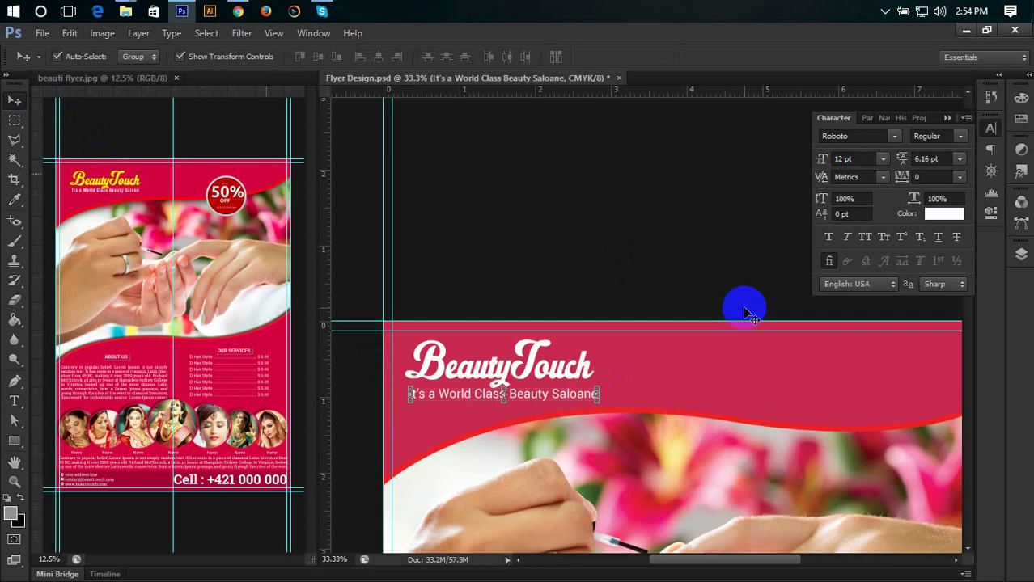
key(Up)
key(Up)
key(Up)
key(Up)
key(Up)
key(Up)
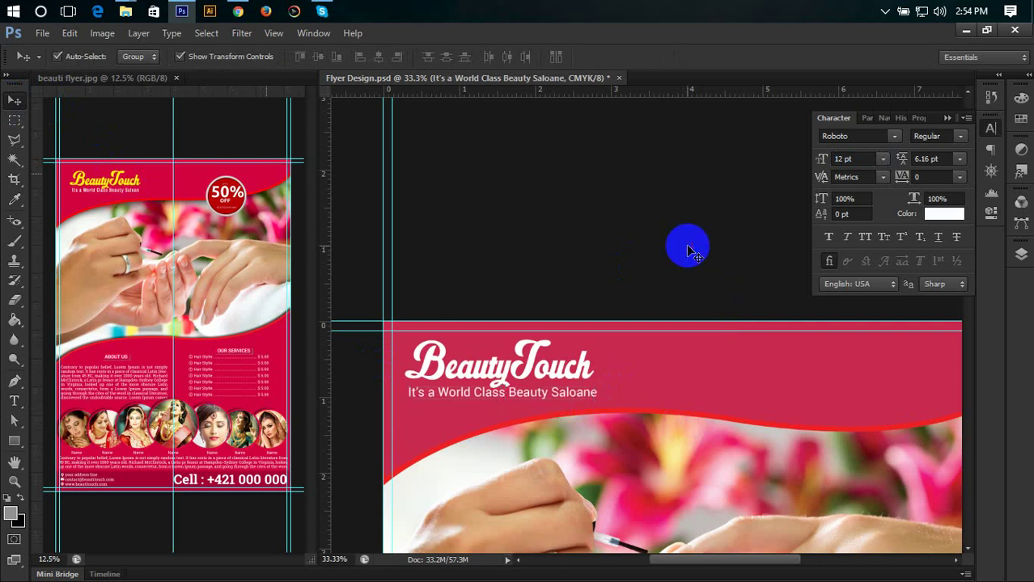
- Narrow the subtitle slightly with a transform drag and open its text colour picker
key(ctrl+plus)
drag(663, 423, 756, 413)
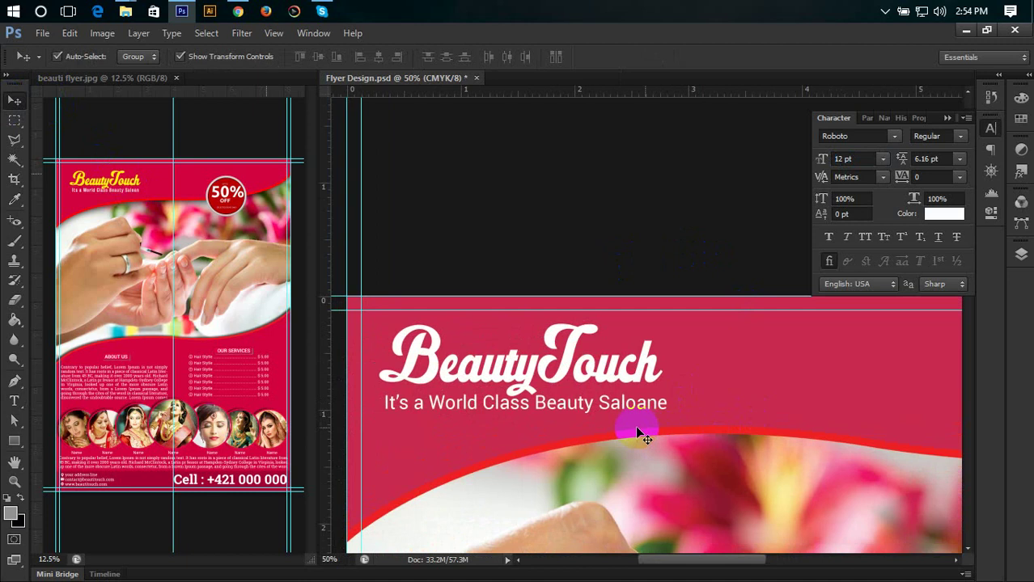
click(662, 405)
drag(665, 404, 657, 404)
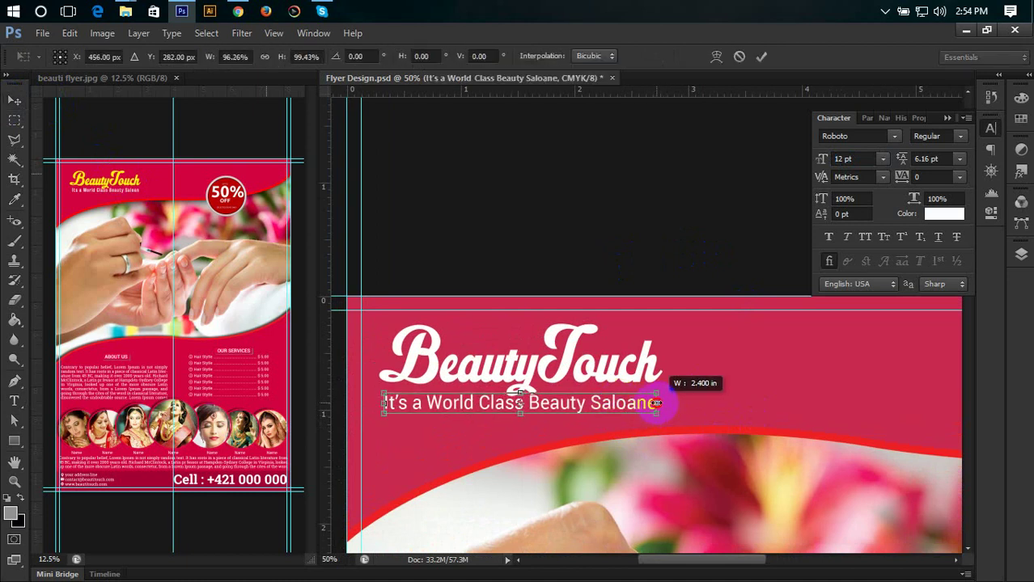
key(Return)
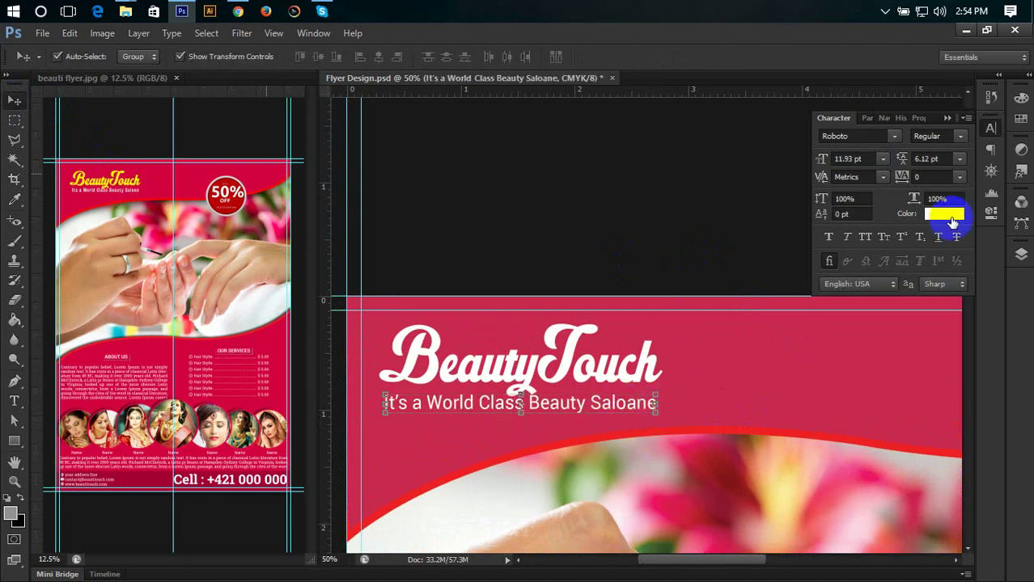
click(947, 213)
mouse_move(855, 285)
mouse_down()
mouse_move(955, 442)
mouse_move(841, 422)
mouse_up()
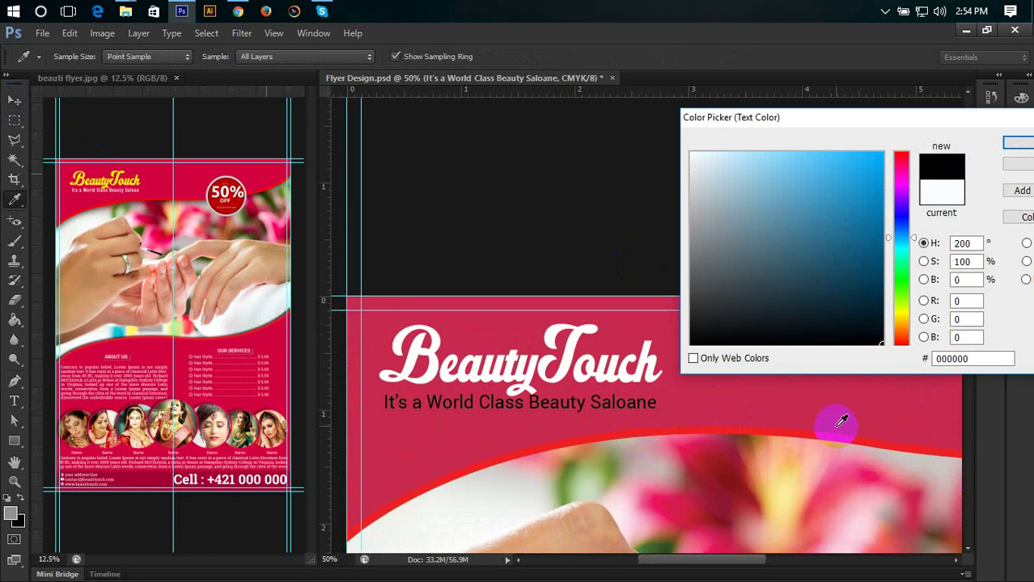
- Set the subtitle colour to C0 M0 Y100 K0 (fff200), then zoom out to the page
drag(801, 289, 612, 91)
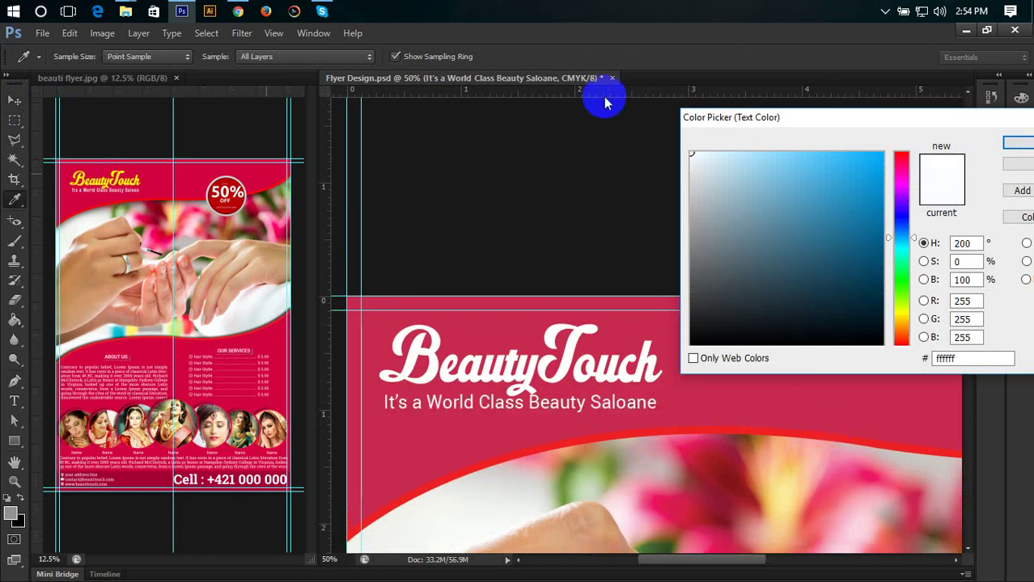
drag(753, 212, 951, 410)
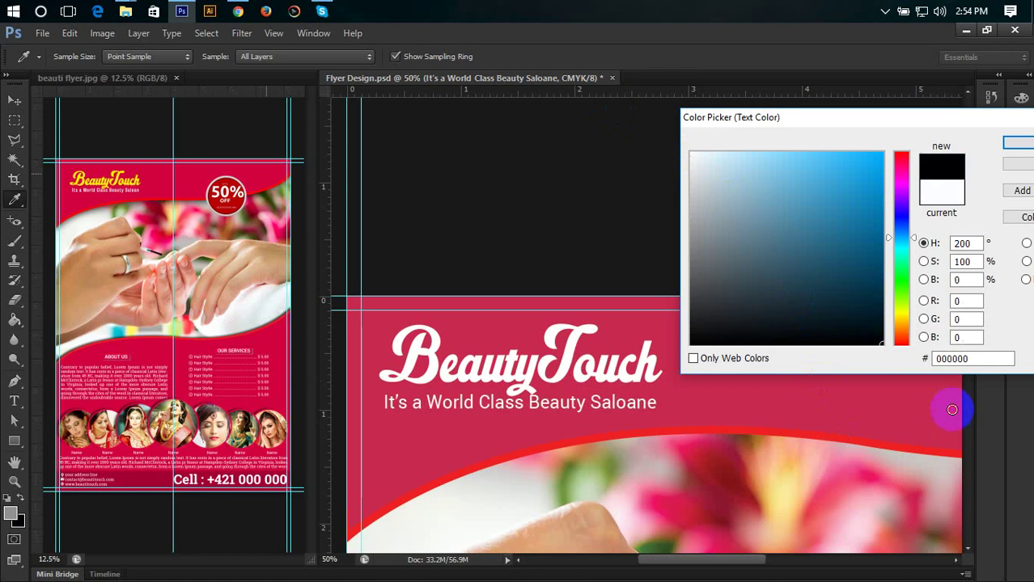
drag(888, 119, 753, 117)
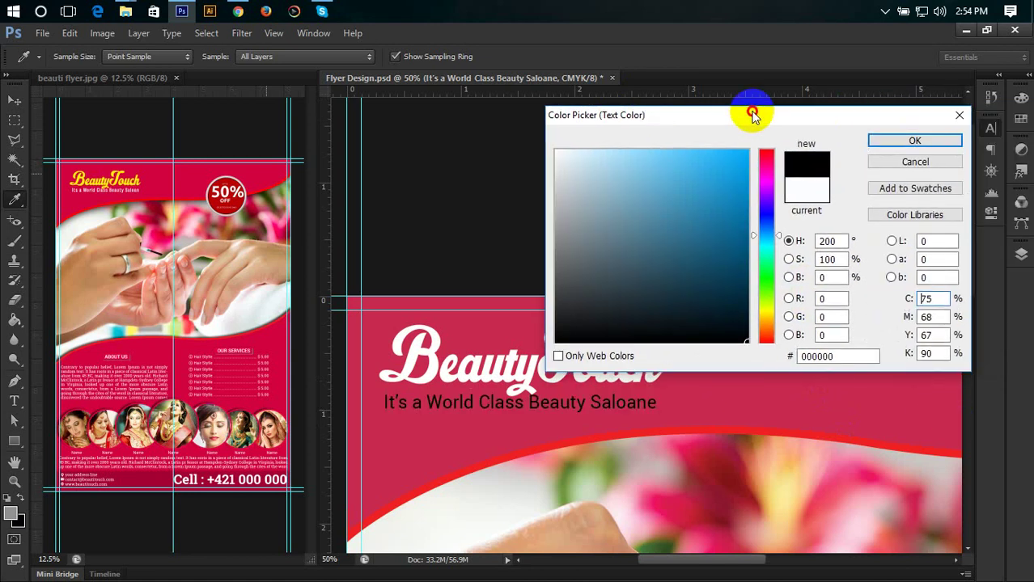
click(768, 307)
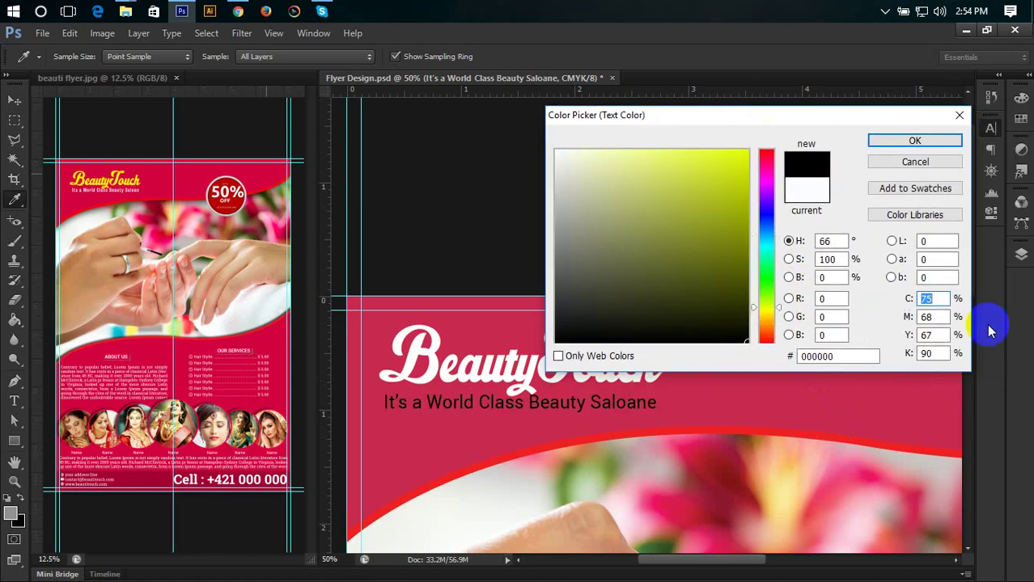
text(0)
key(Tab)
text(0)
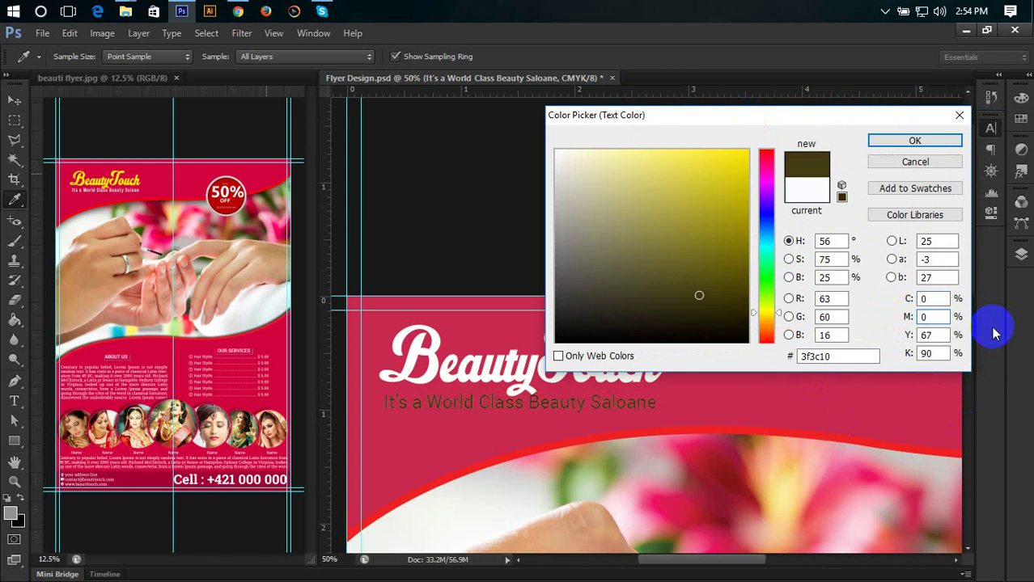
text(100)
key(Tab)
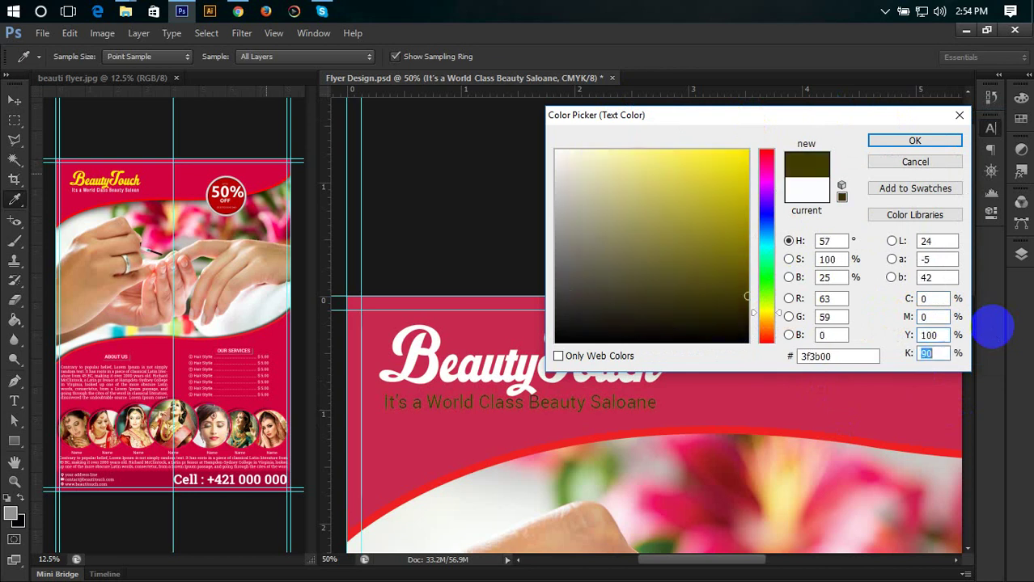
text(0)
click(962, 318)
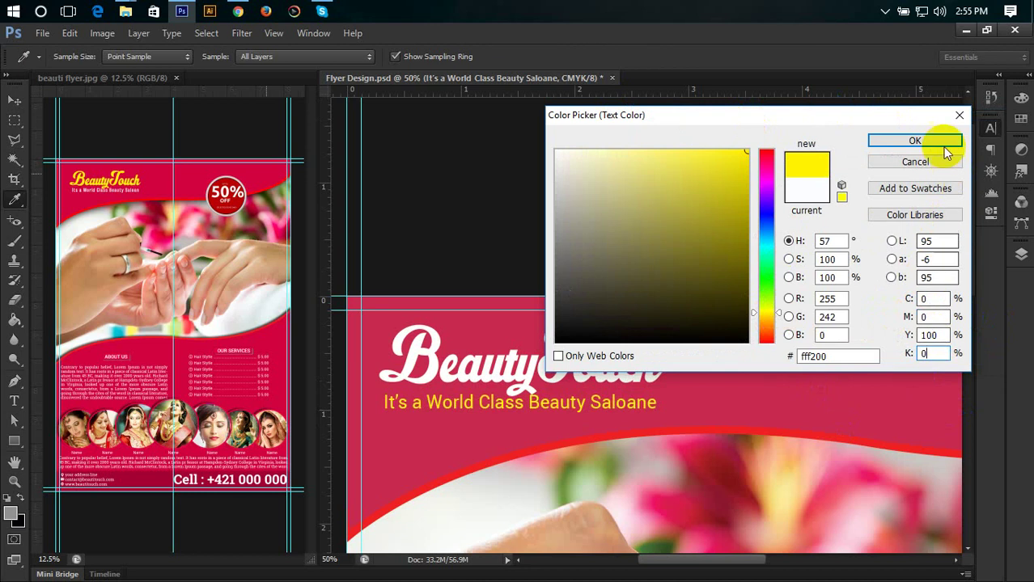
click(885, 141)
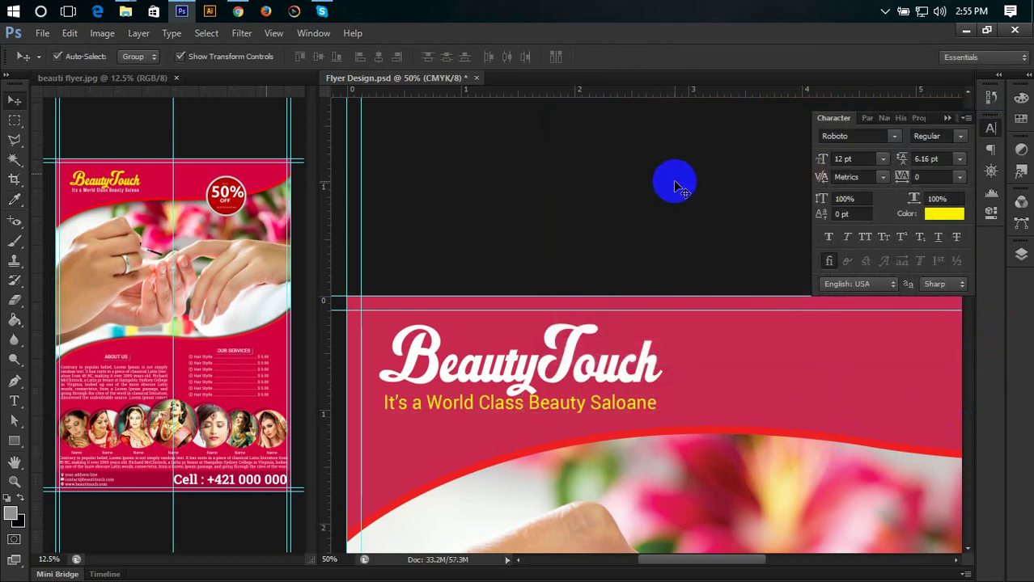
key(ctrl+minus)
key(ctrl+minus)
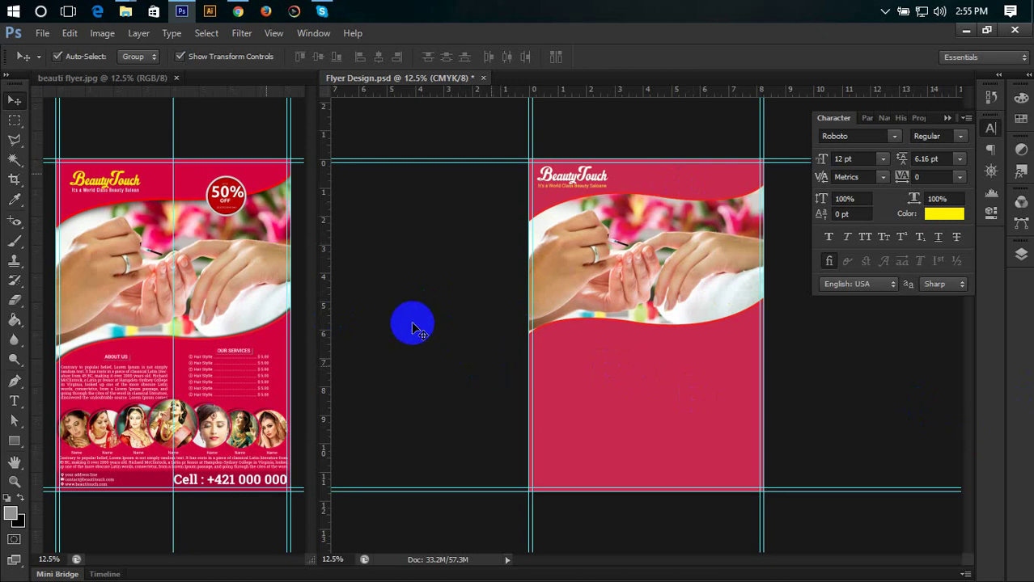
- Set the zoomed-out flyer aside and bring up Chrome, showing the Magazine Mockup checkout page
mouse_move(257, 235)
mouse_down()
mouse_move(431, 503)
mouse_move(237, 14)
mouse_move(761, 54)
mouse_up()
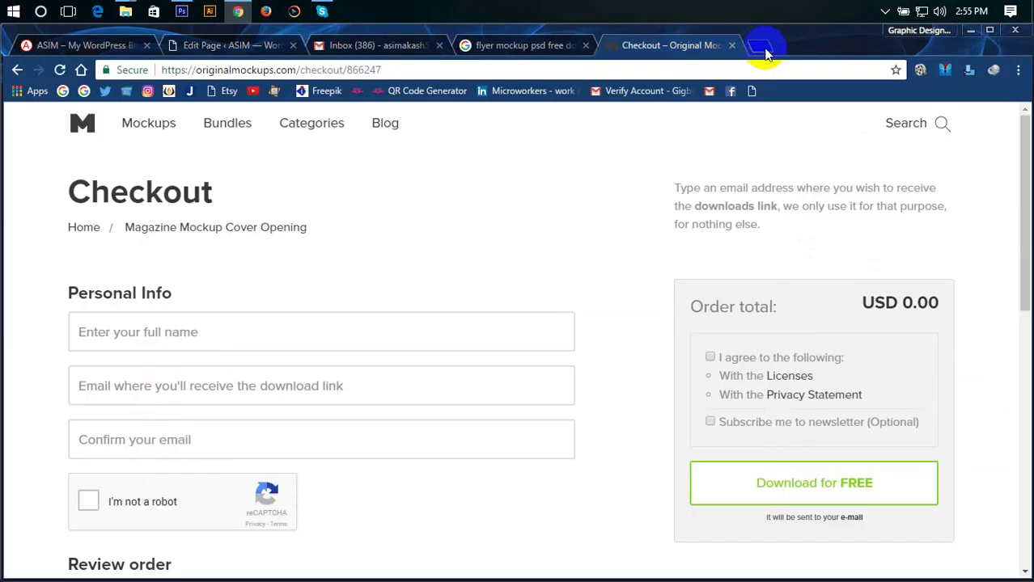
- Search Google Images for '50% off' and browse the red sign and badge results
click(765, 45)
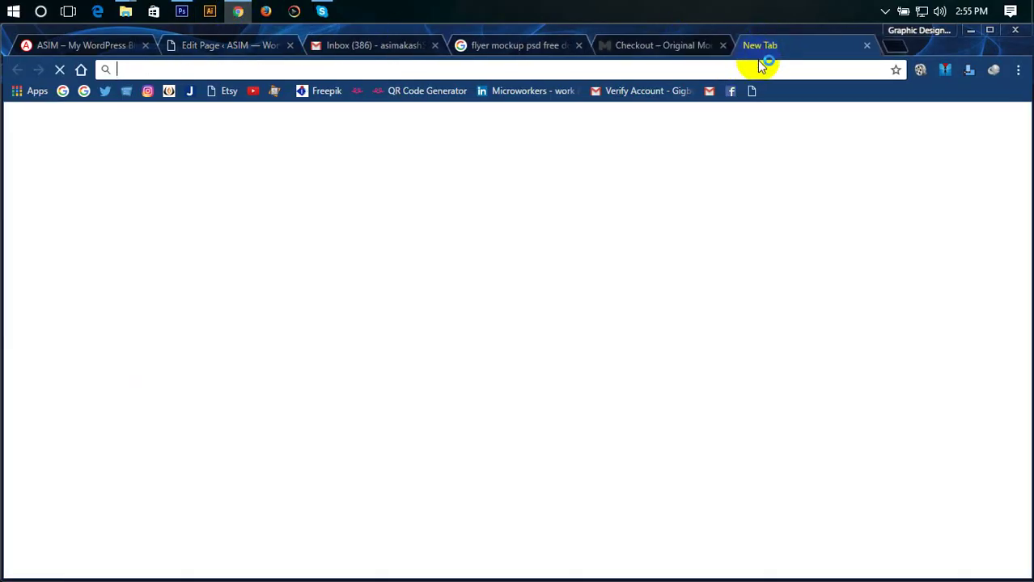
text(50)
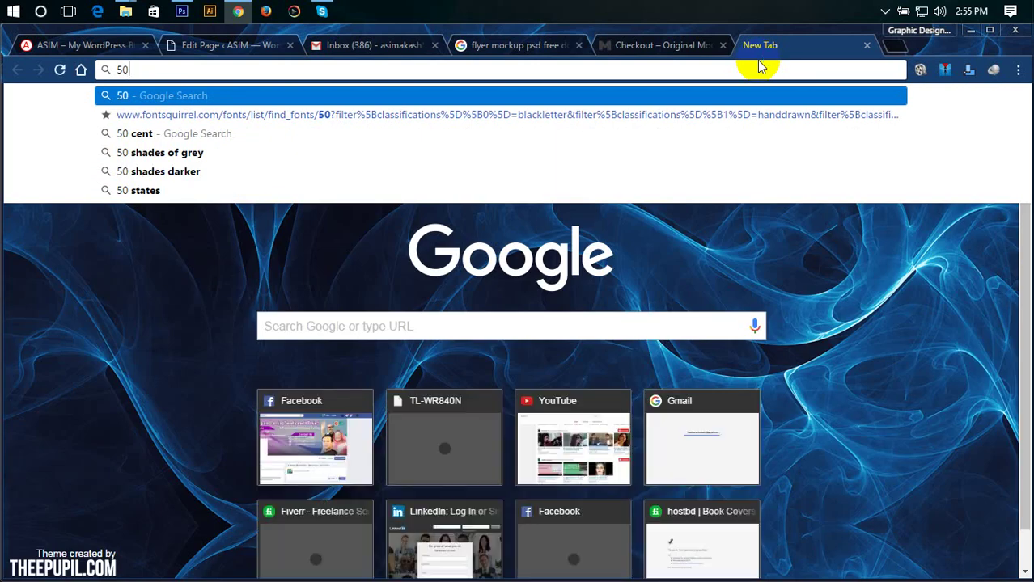
text(% off)
key(Return)
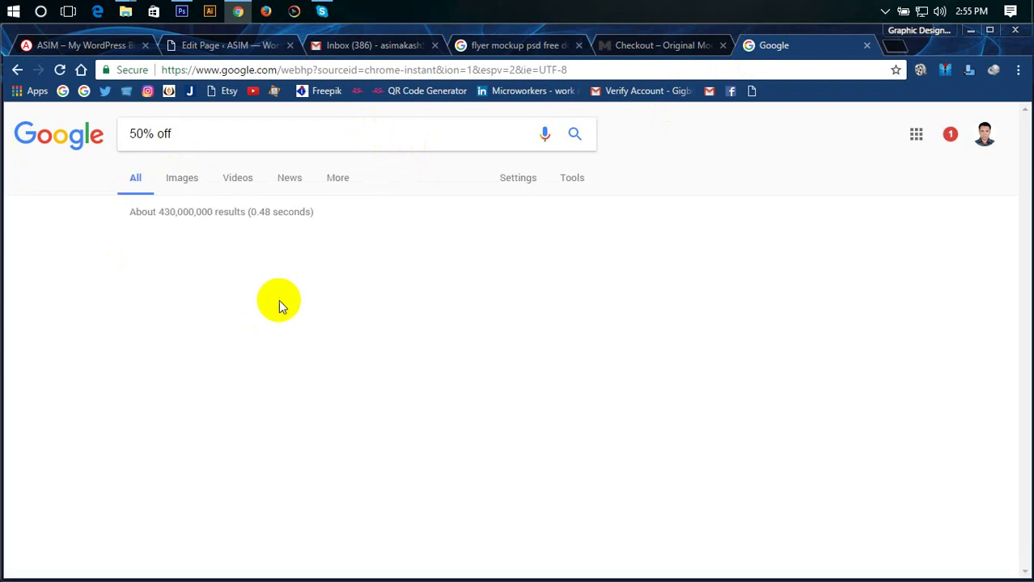
click(193, 178)
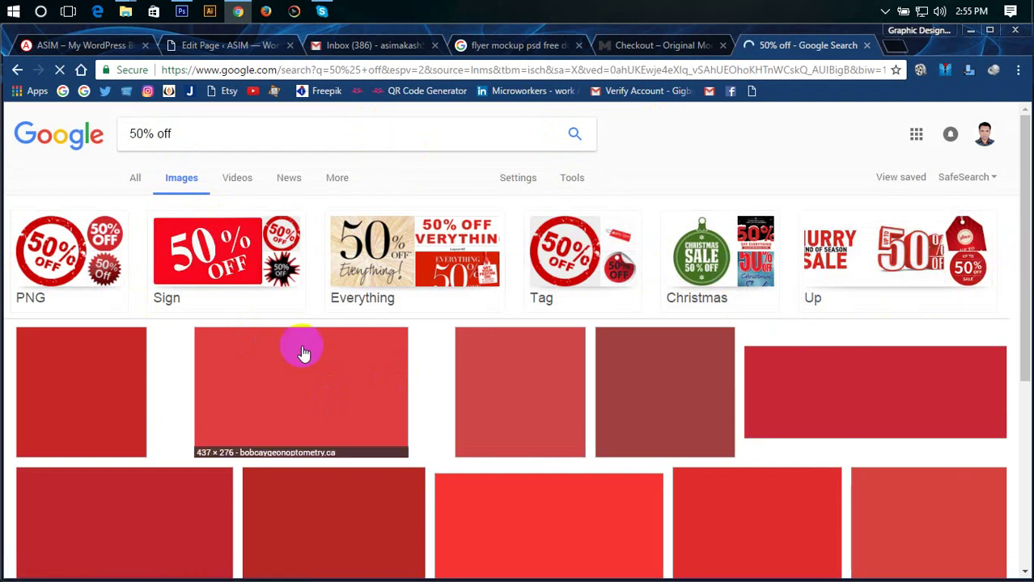
scroll(319, 342, down, 2)
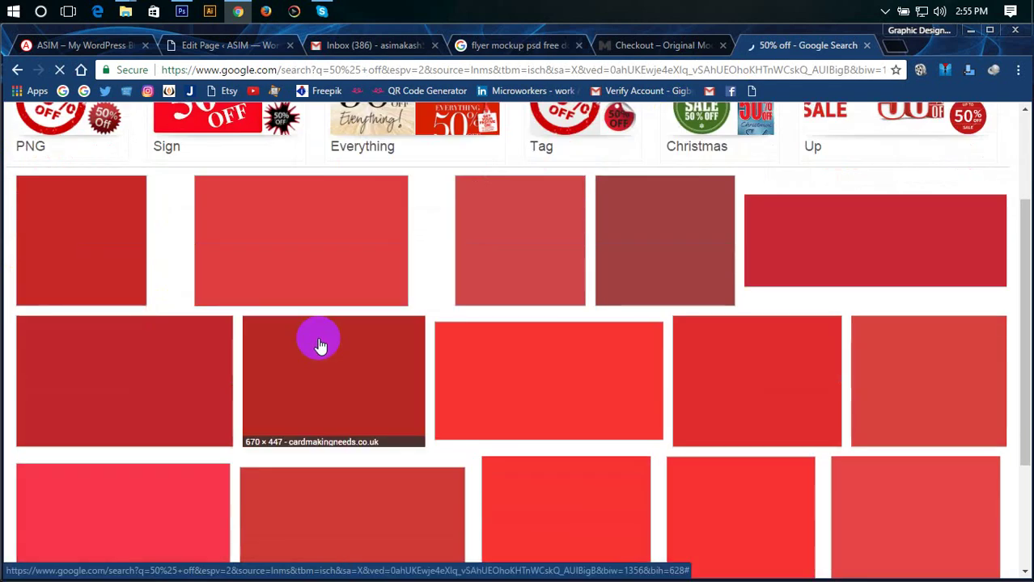
scroll(321, 306, down, 2)
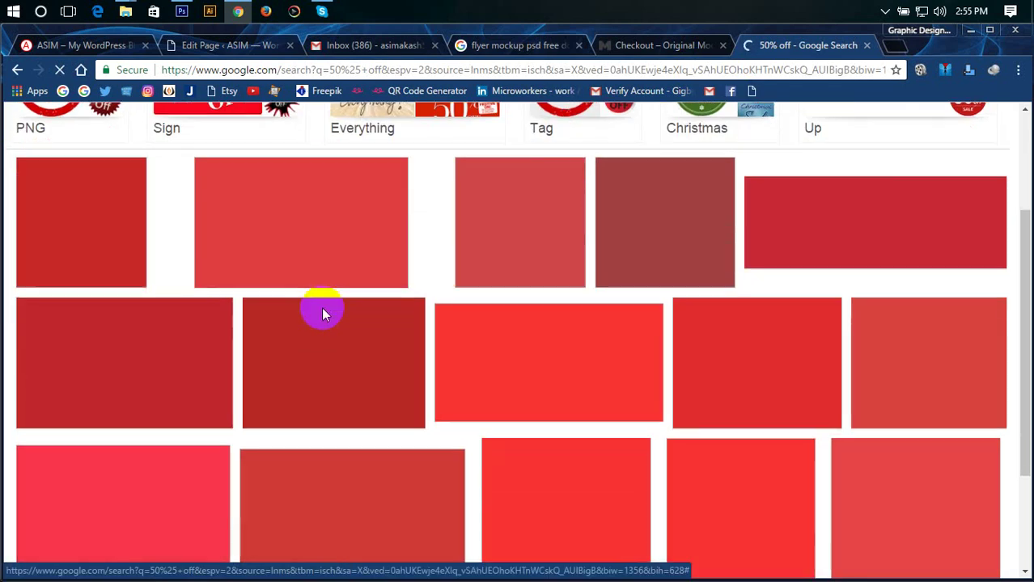
scroll(306, 318, up, 4)
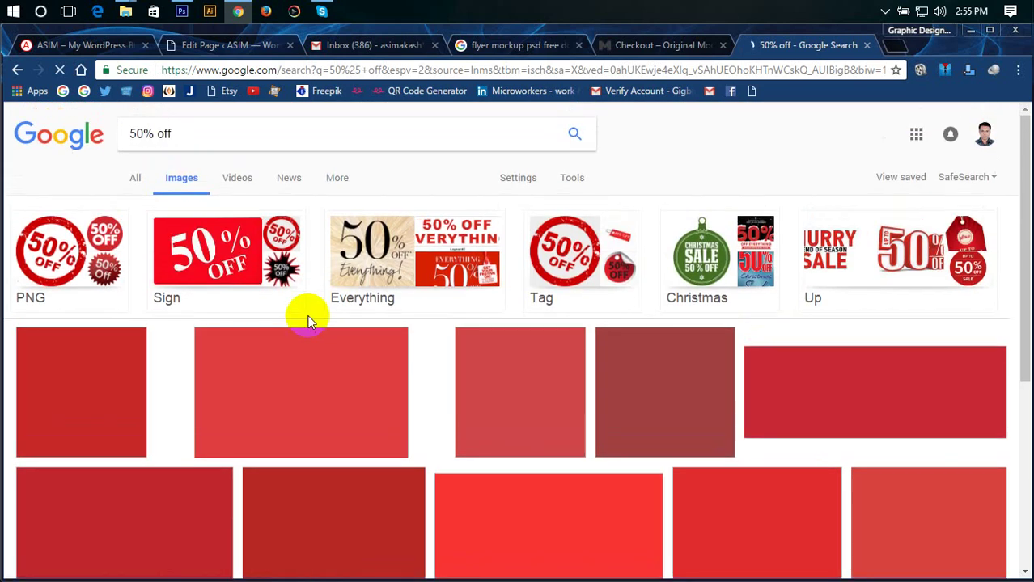
scroll(455, 273, down, 4)
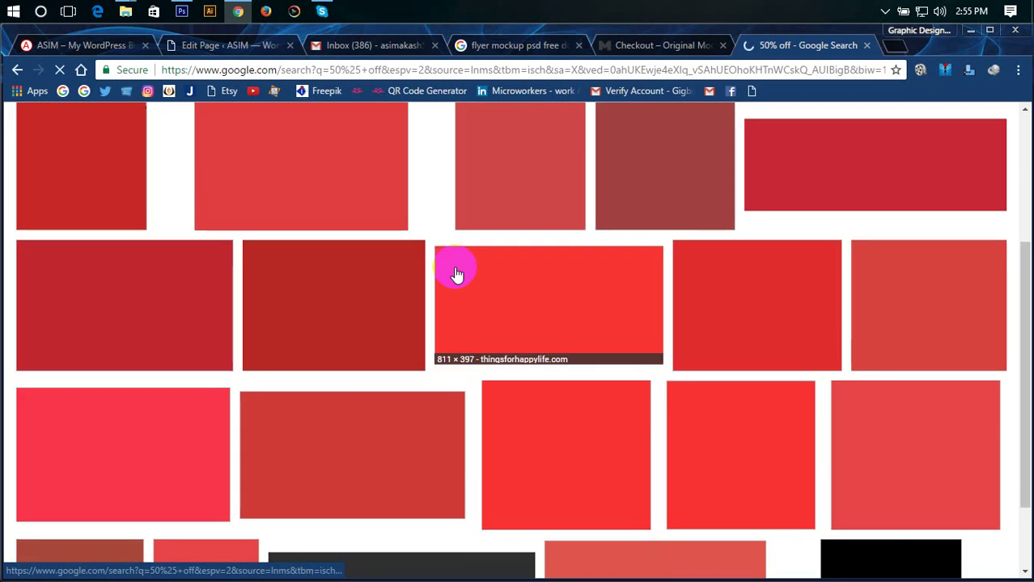
scroll(454, 272, up, 3)
scroll(307, 279, up, 1)
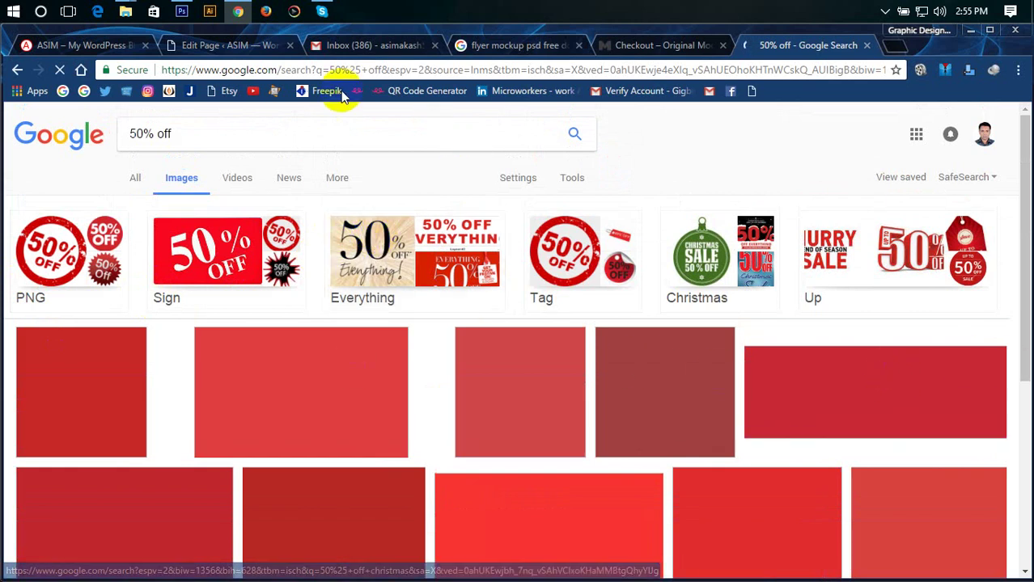
- Back in Photoshop, open 50-off-PNG-Image.png from the Poster folder as a new document
click(183, 11)
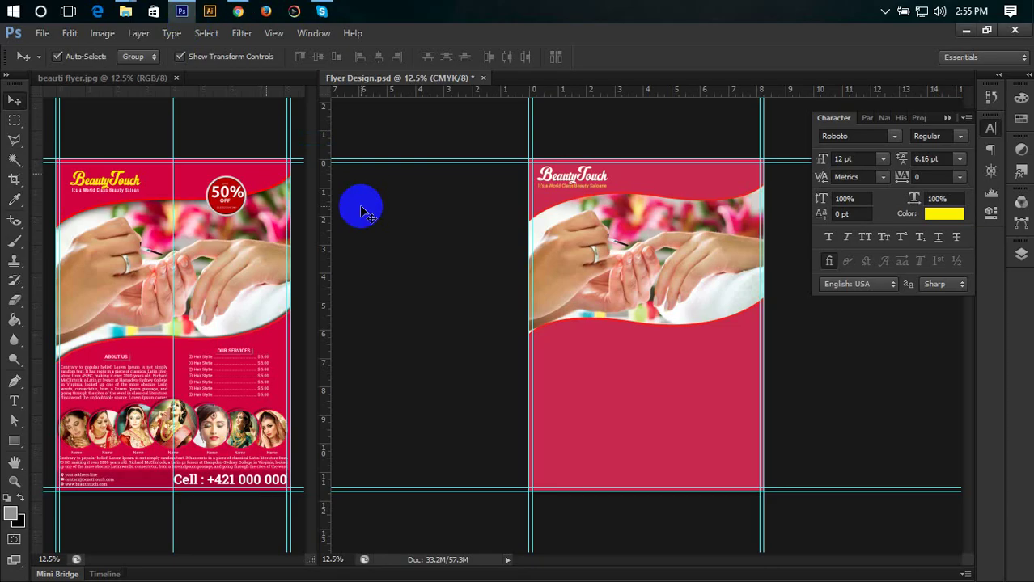
key(ctrl+o)
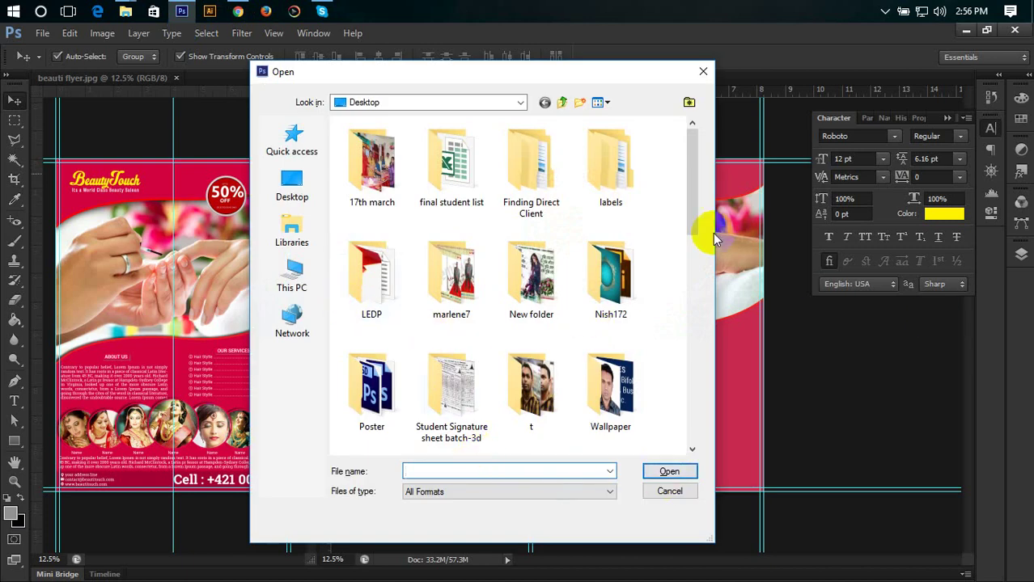
drag(692, 224, 689, 301)
scroll(687, 301, down, 1)
scroll(685, 296, down, 3)
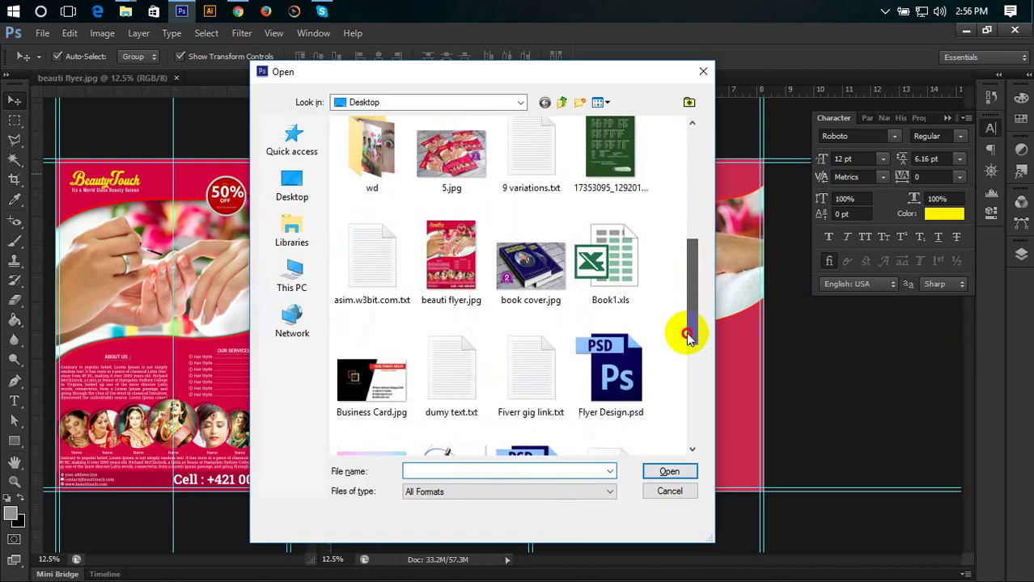
scroll(684, 312, down, 2)
scroll(682, 324, down, 1)
scroll(682, 324, up, 6)
scroll(668, 277, up, 1)
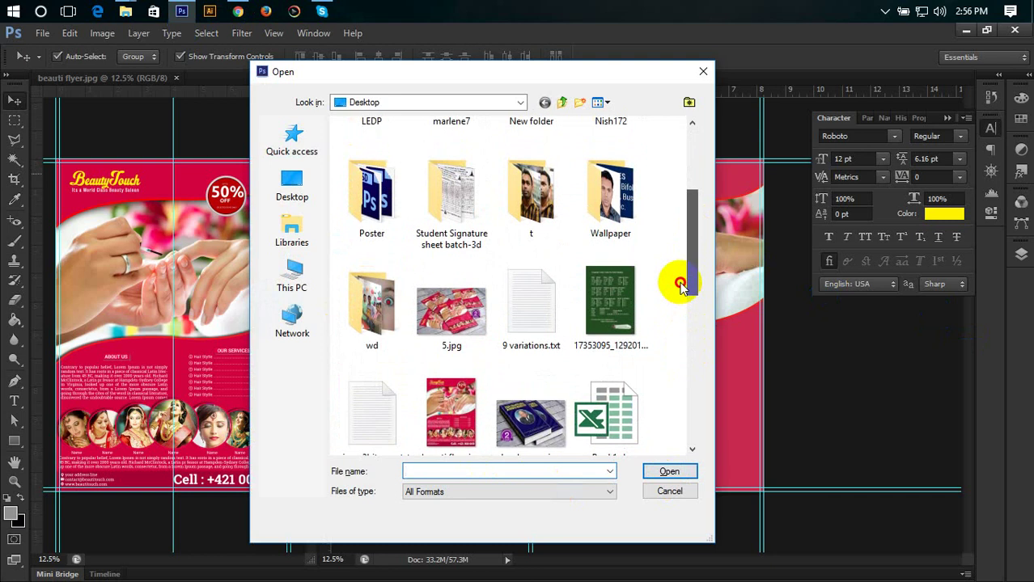
double_click(365, 209)
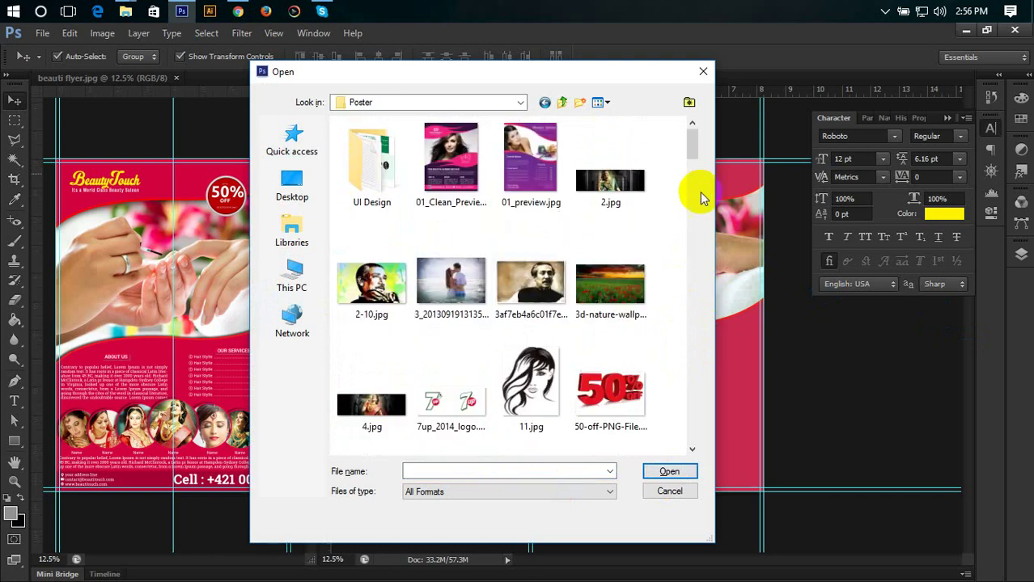
mouse_move(692, 149)
mouse_down()
mouse_move(694, 192)
mouse_move(693, 162)
mouse_up()
click(384, 251)
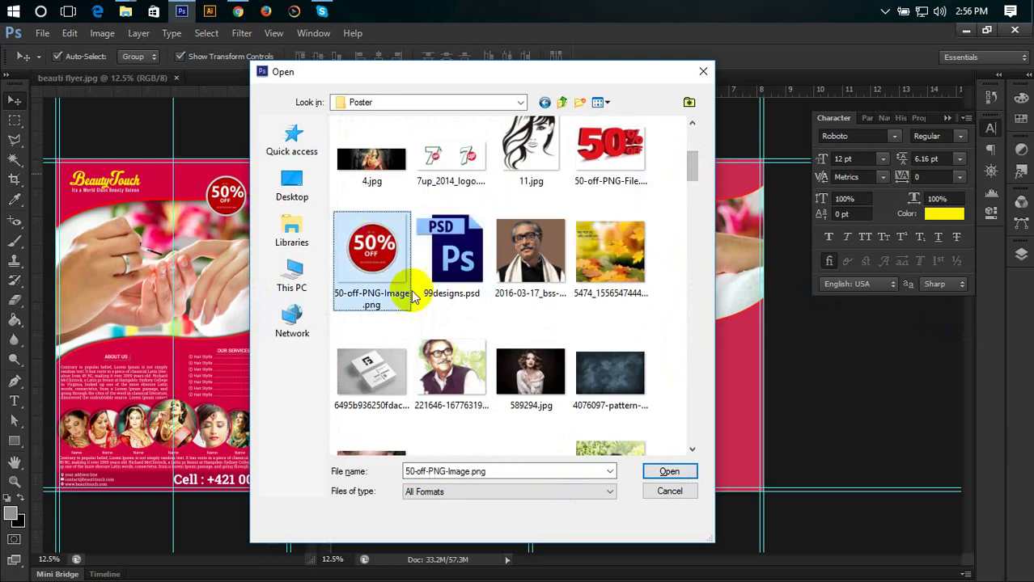
click(659, 471)
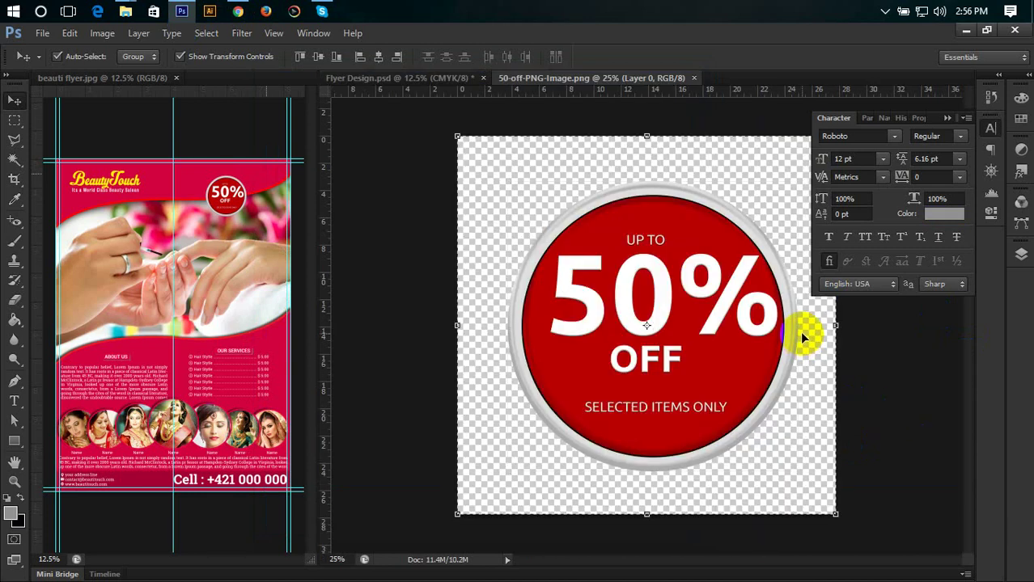
- Close the badge image and paste the 50% OFF badge into Flyer Design.psd
key(ctrl+w)
drag(620, 343, 635, 404)
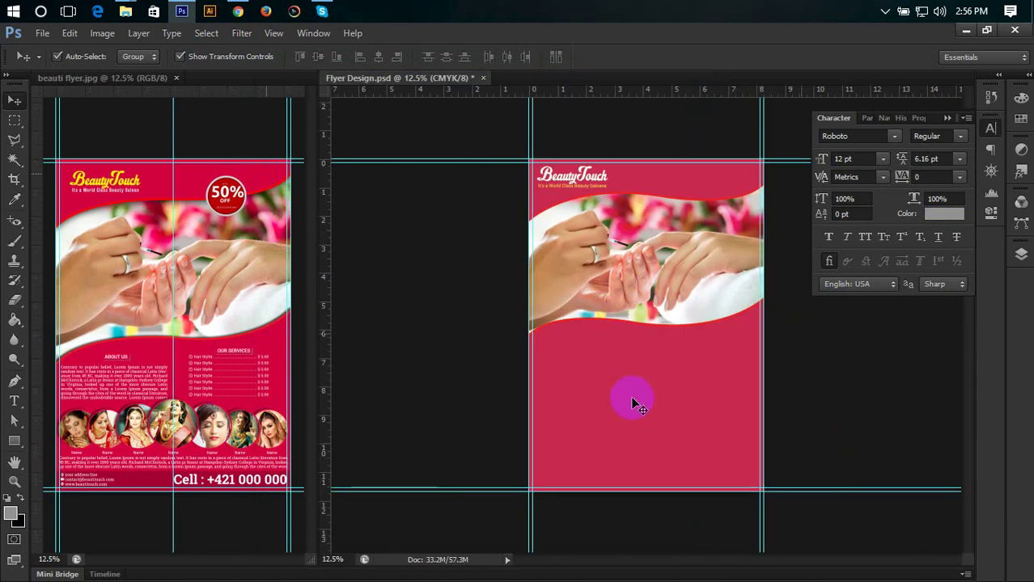
key(t)
key(ctrl+v)
key(ctrl+plus)
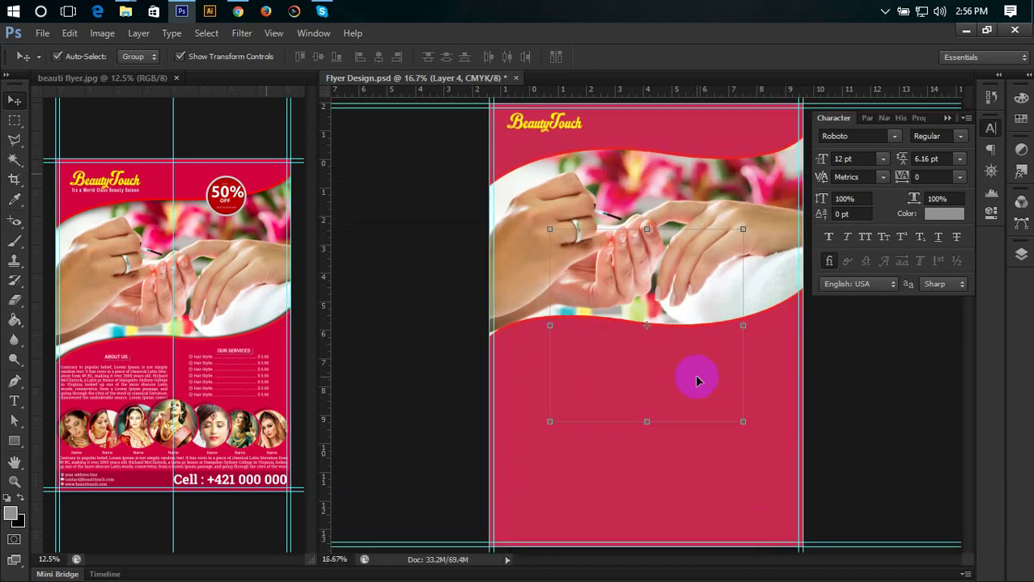
key(ctrl+plus)
- Shrink the pasted badge to about 1.35 in with Free Transform
click(947, 119)
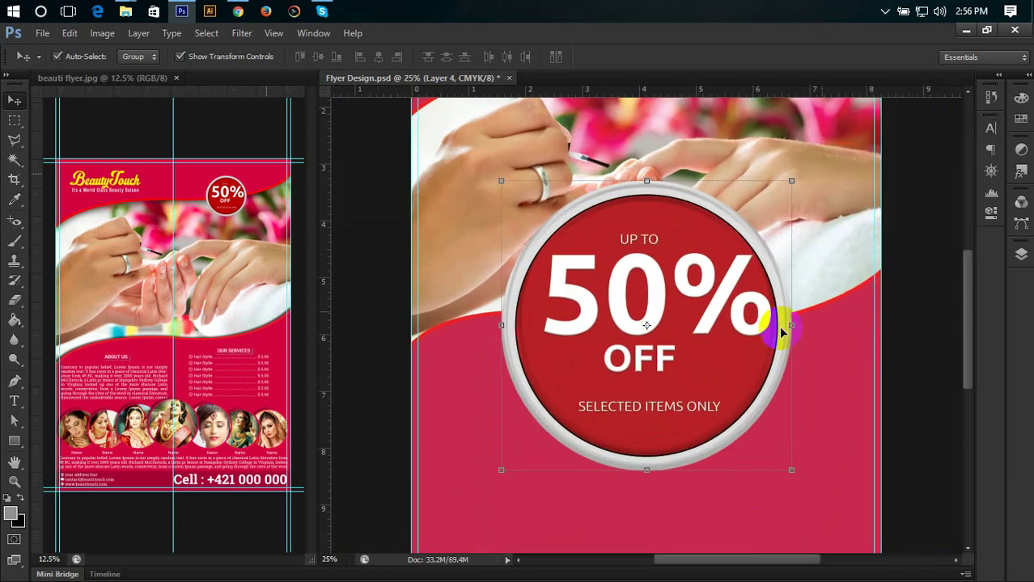
mouse_move(657, 307)
mouse_down()
mouse_move(620, 448)
mouse_move(662, 307)
mouse_move(683, 273)
mouse_up()
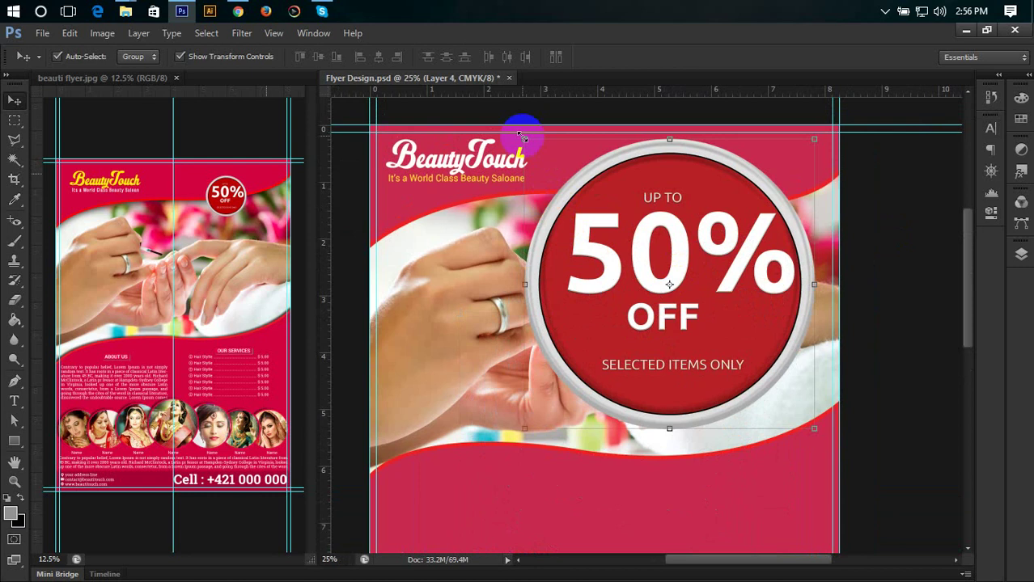
drag(522, 136, 648, 232)
key(Return)
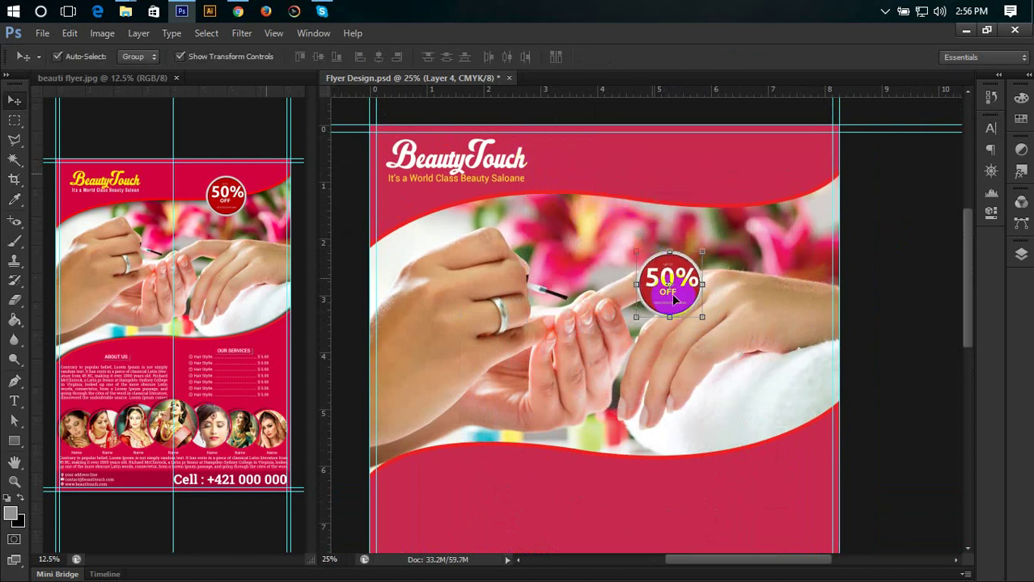
- Move the badge onto the top band's wave edge at the top-right of the photo
mouse_move(681, 317)
mouse_down()
mouse_move(801, 235)
mouse_move(611, 390)
mouse_up()
scroll(799, 234, up, 1)
scroll(799, 242, up, 2)
scroll(796, 247, down, 1)
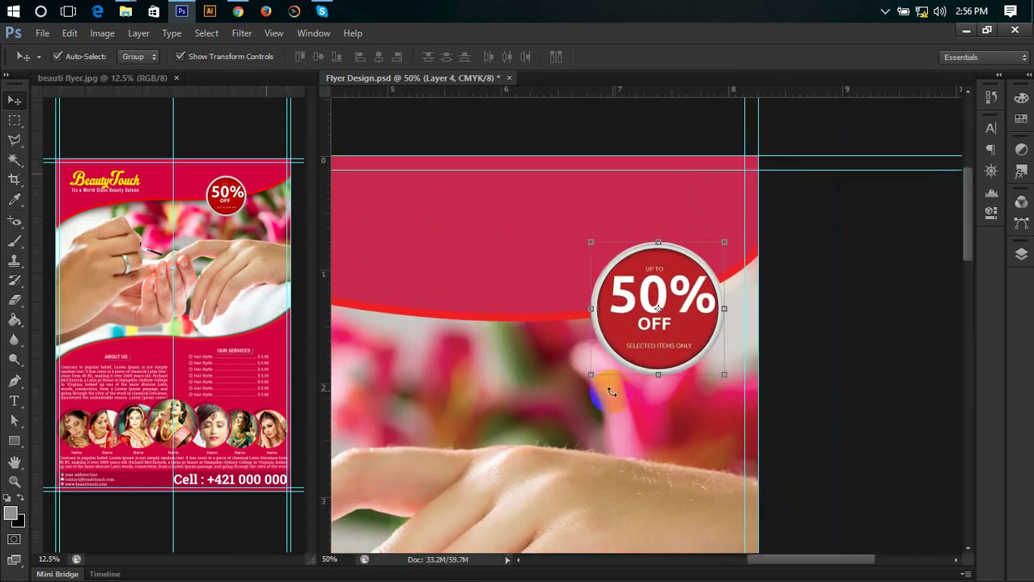
scroll(611, 392, up, 2)
scroll(611, 394, up, 1)
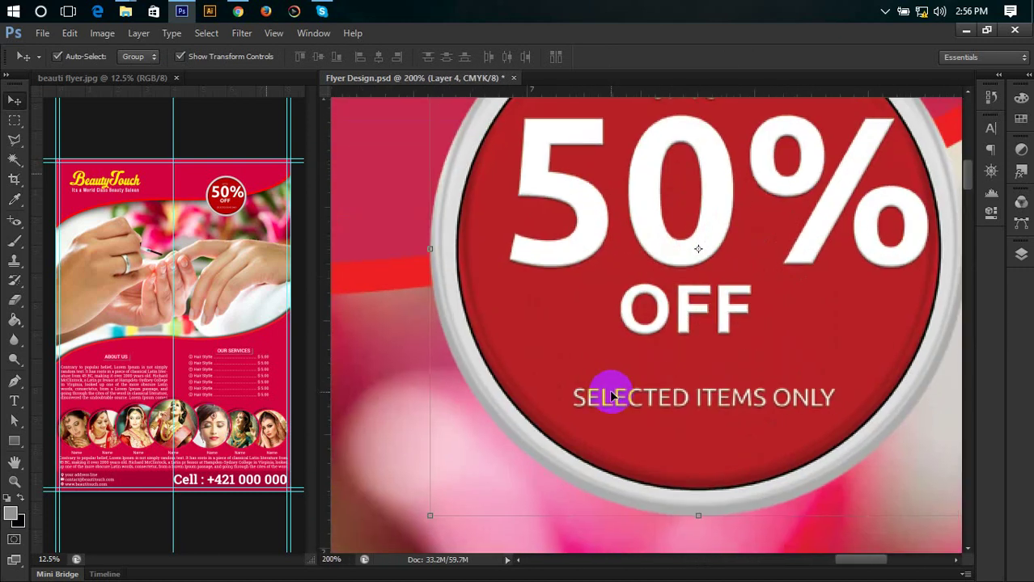
scroll(610, 393, down, 1)
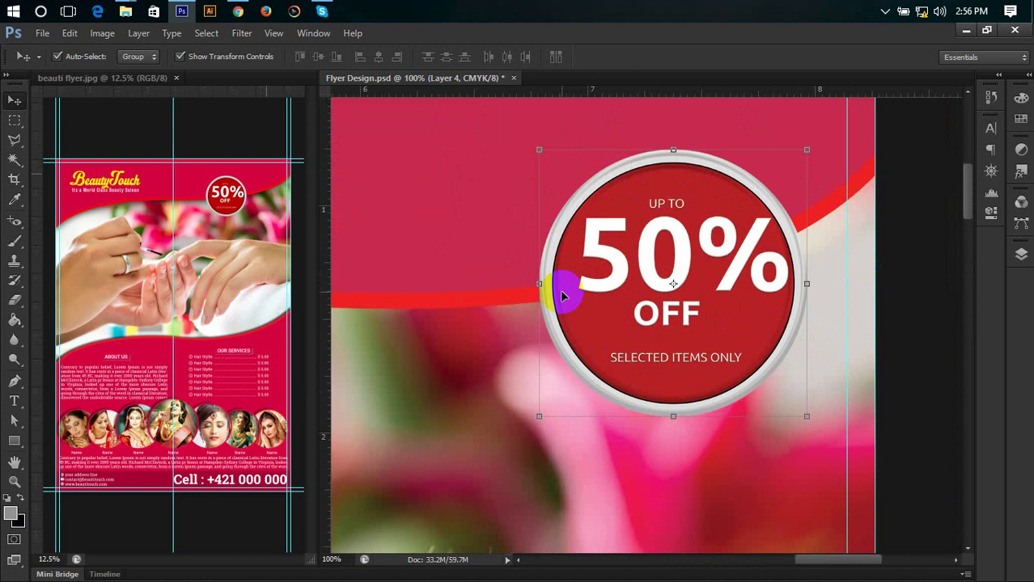
- Draw an ellipse over the 50% OFF badge and fill it white
click(12, 444)
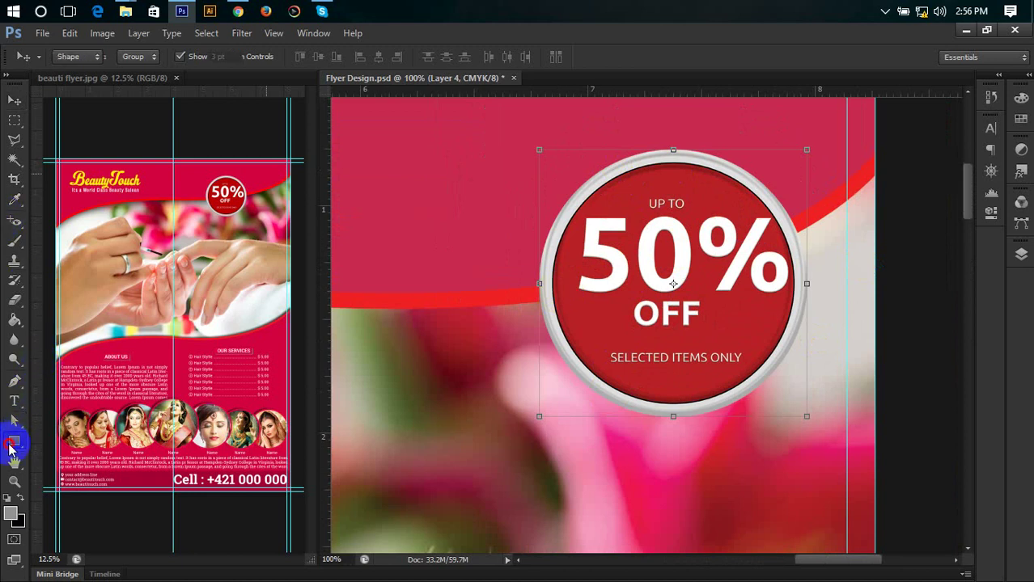
drag(11, 449, 79, 469)
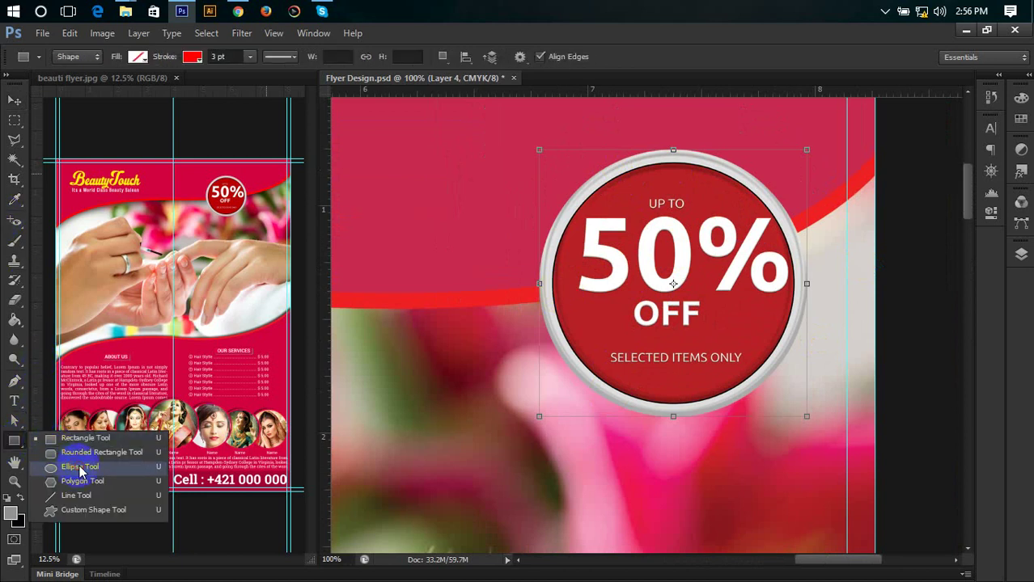
click(80, 468)
mouse_move(588, 172)
mouse_down()
mouse_move(800, 391)
mouse_move(820, 399)
mouse_up()
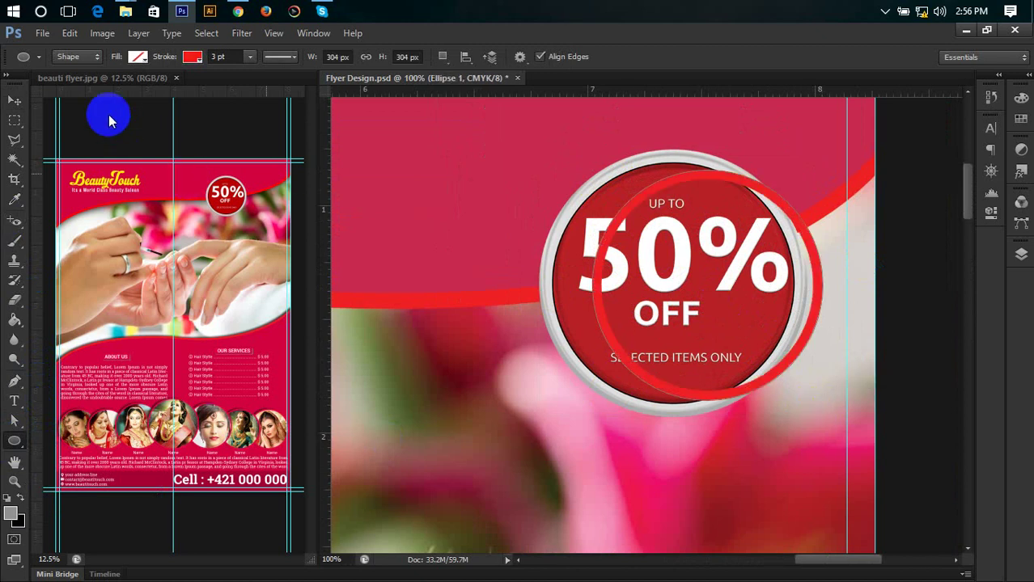
click(137, 56)
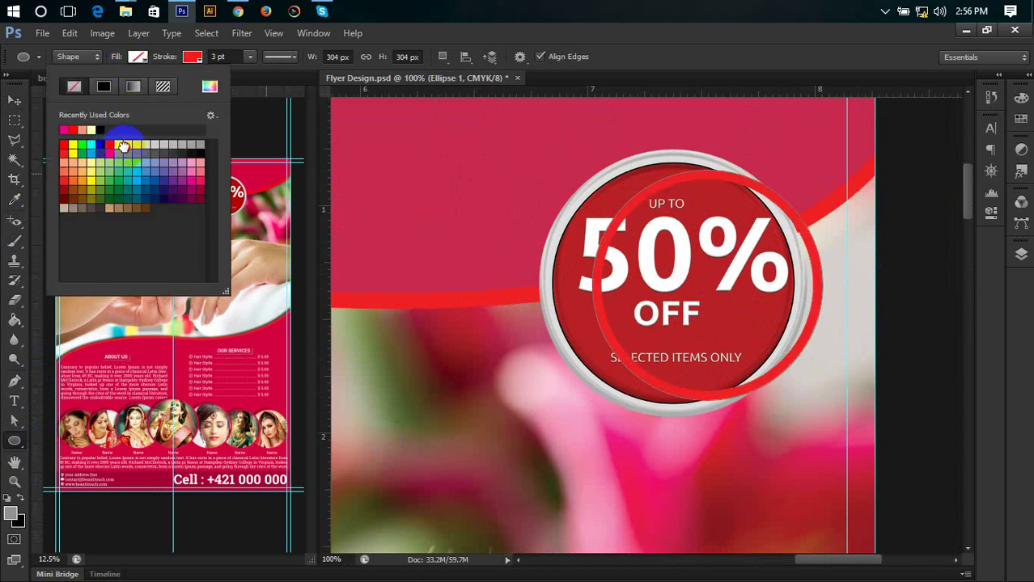
click(121, 146)
- Centre the white circle on the badge and enlarge it to match the badge ring
click(15, 101)
drag(660, 238, 685, 248)
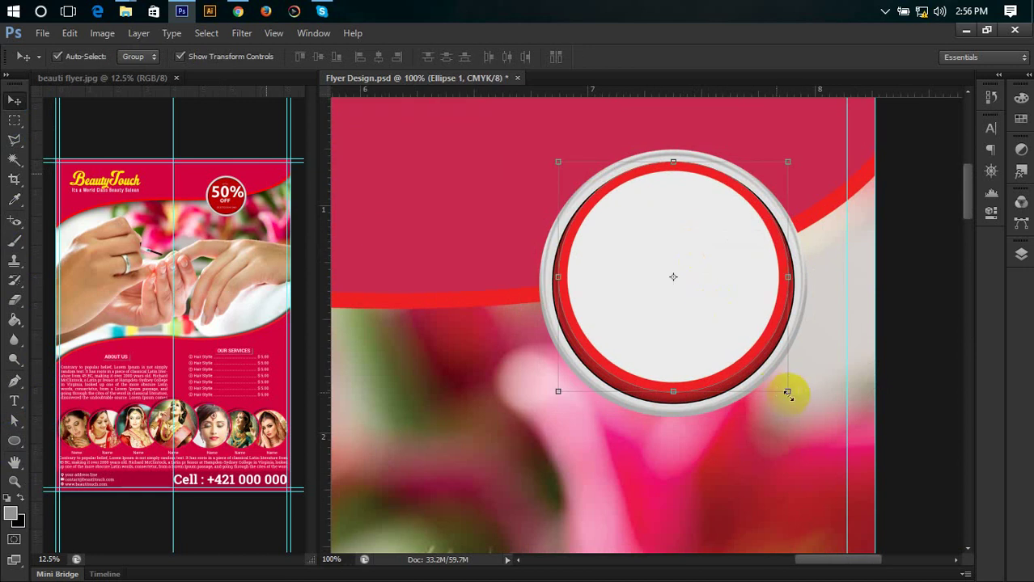
drag(790, 391, 797, 400)
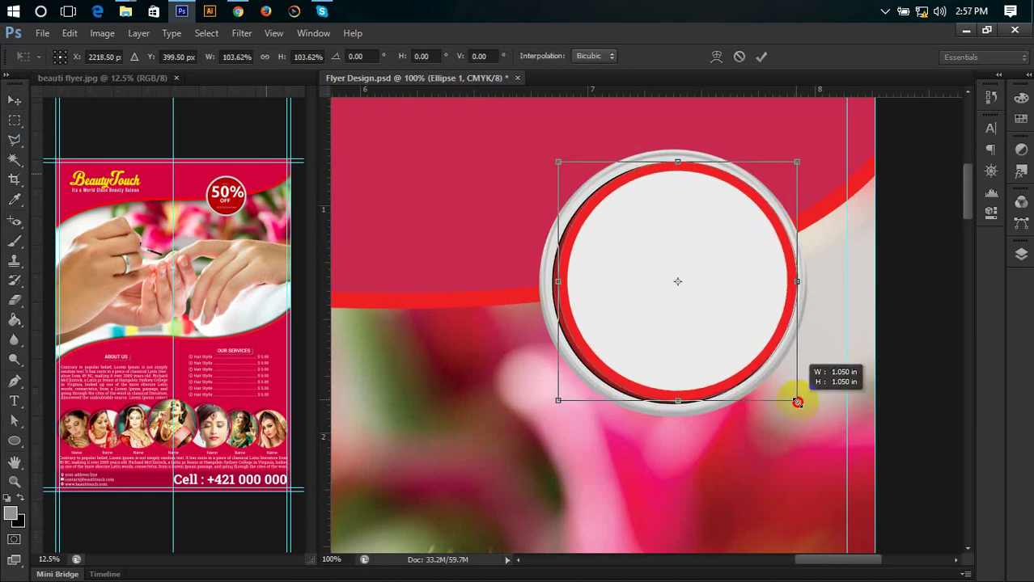
drag(557, 398, 550, 403)
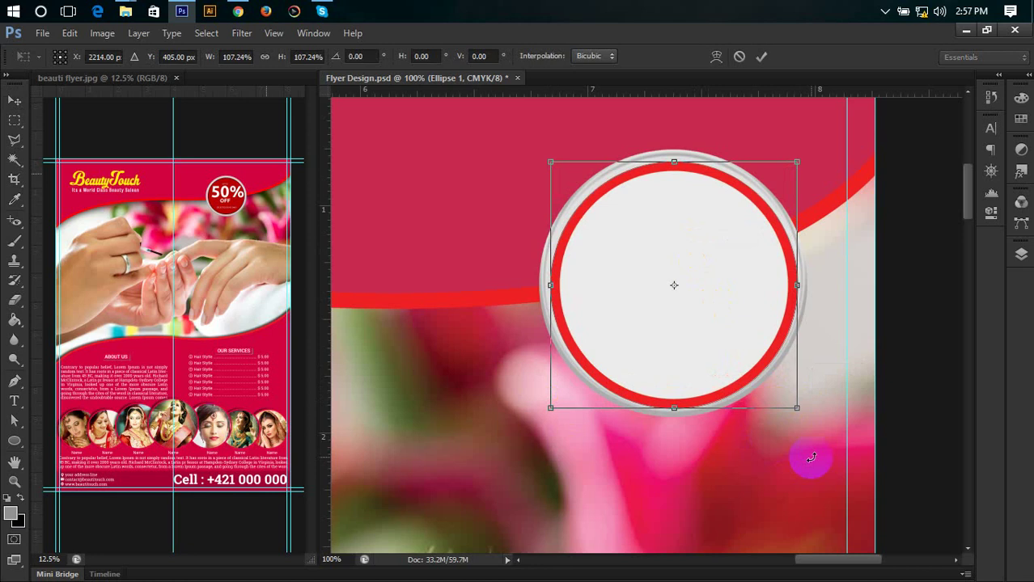
key(Left)
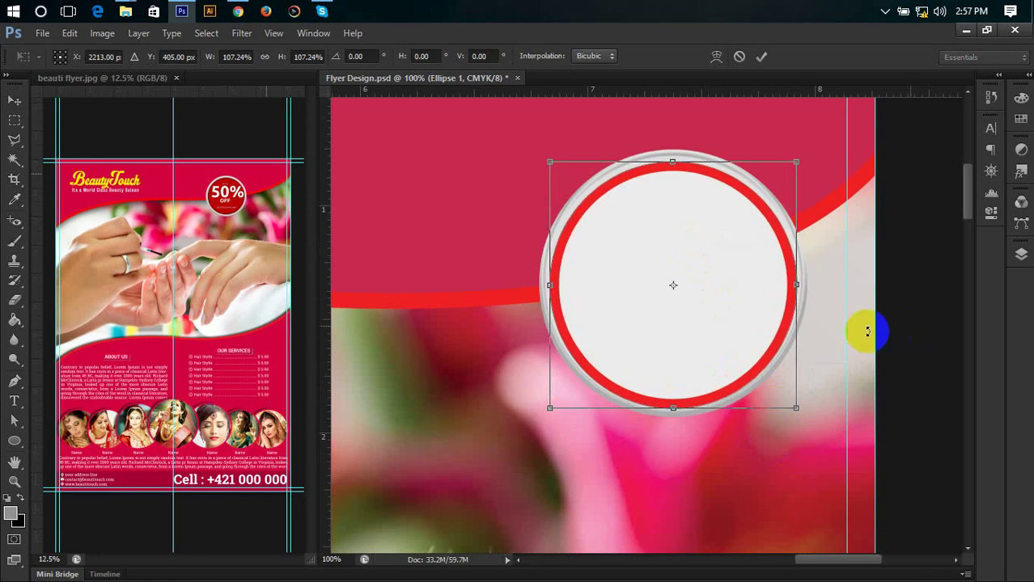
key(Return)
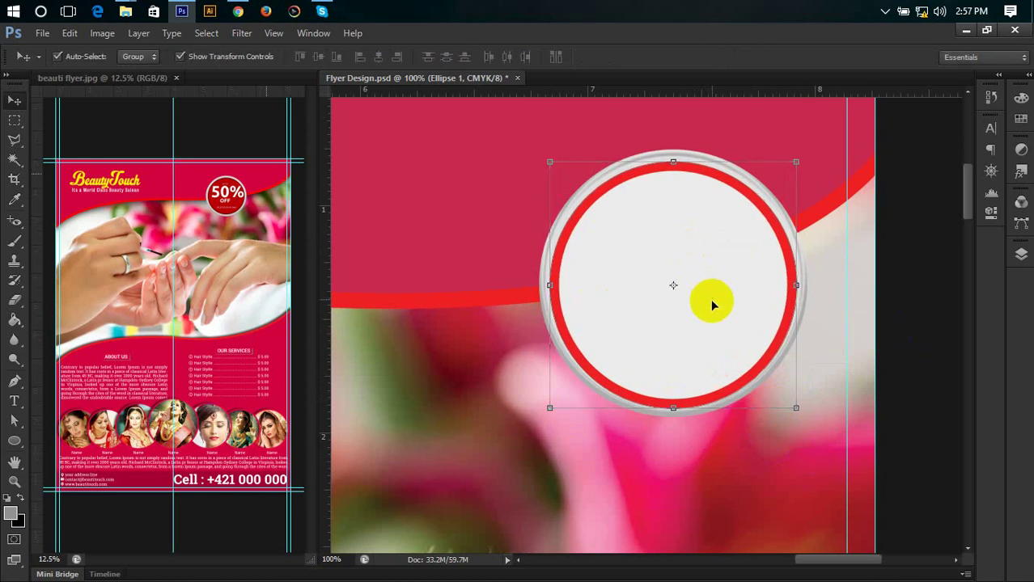
- Remove the circle's red outline and try placing it behind the badge layer
click(14, 441)
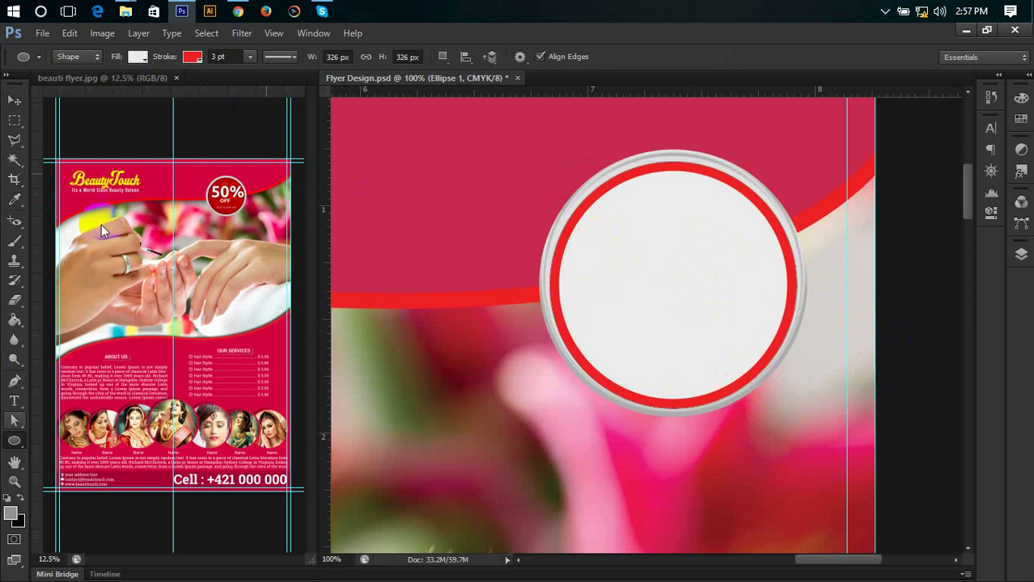
click(192, 57)
click(128, 85)
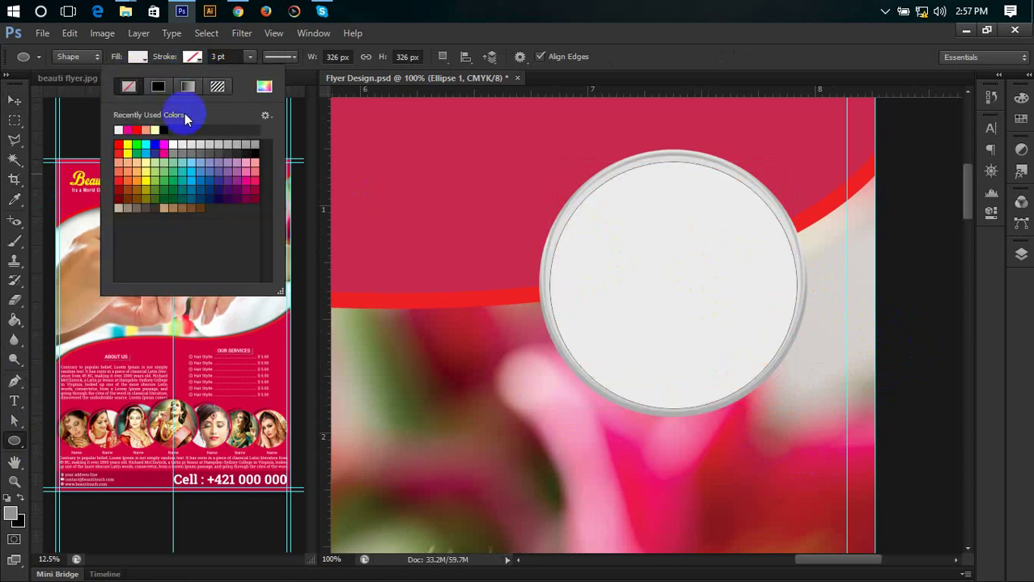
click(13, 101)
click(907, 330)
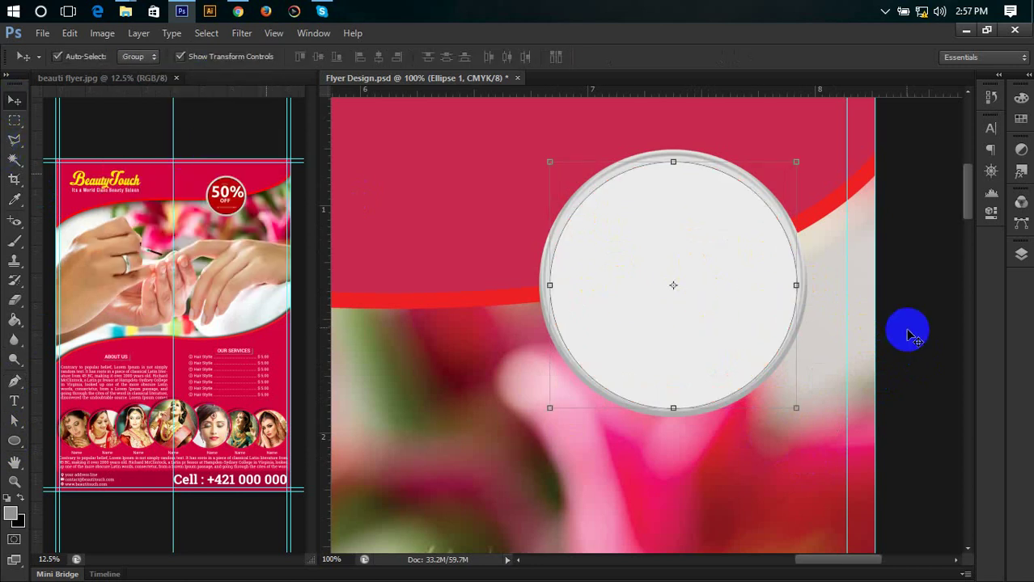
click(715, 326)
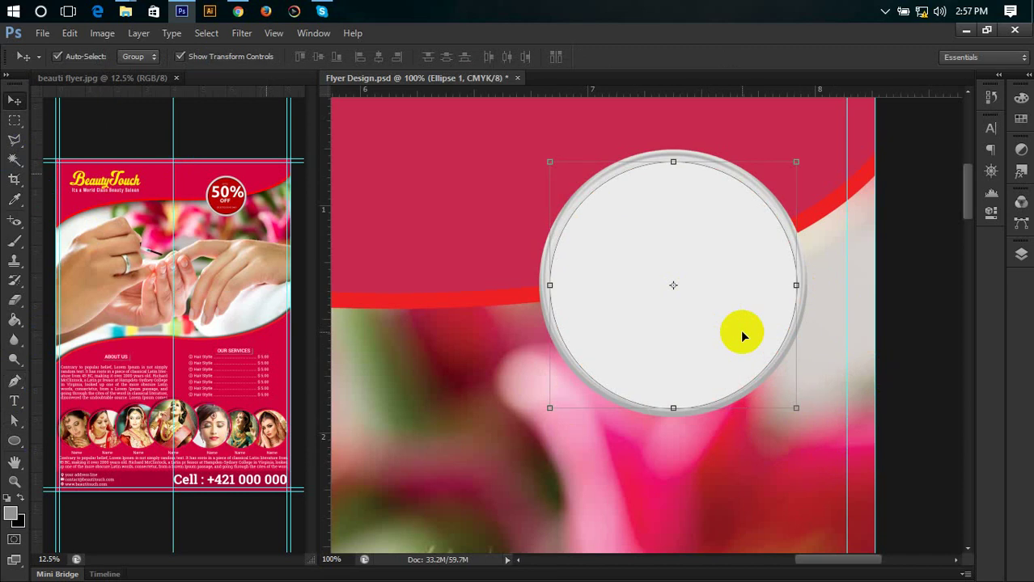
key(ctrl+v)
- Nudge the 50% OFF badge slightly left into place
key(ctrl+minus)
key(ctrl+minus)
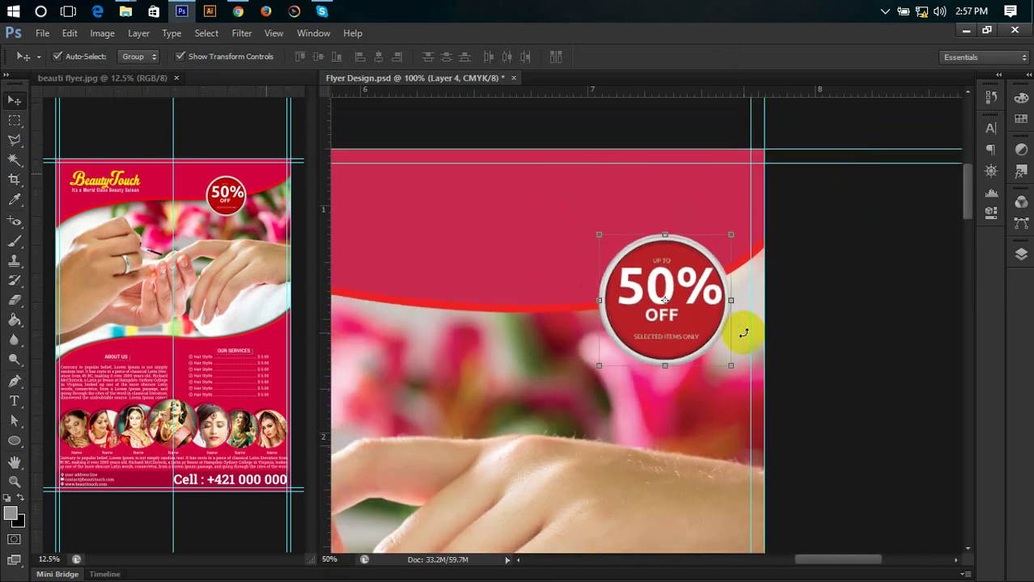
key(ctrl+minus)
key(ctrl+minus)
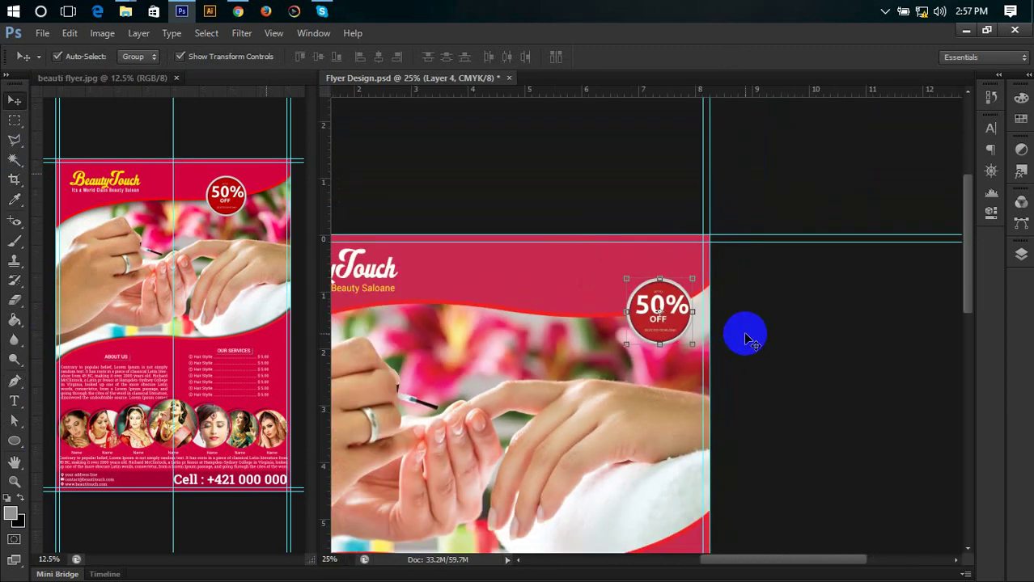
key(ctrl+plus)
drag(671, 324, 642, 328)
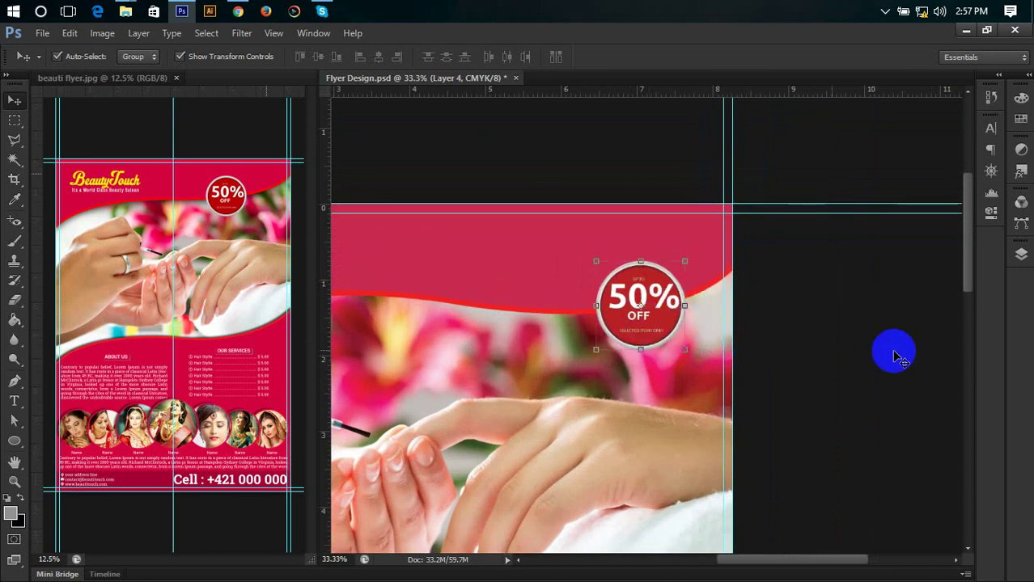
key(ctrl+minus)
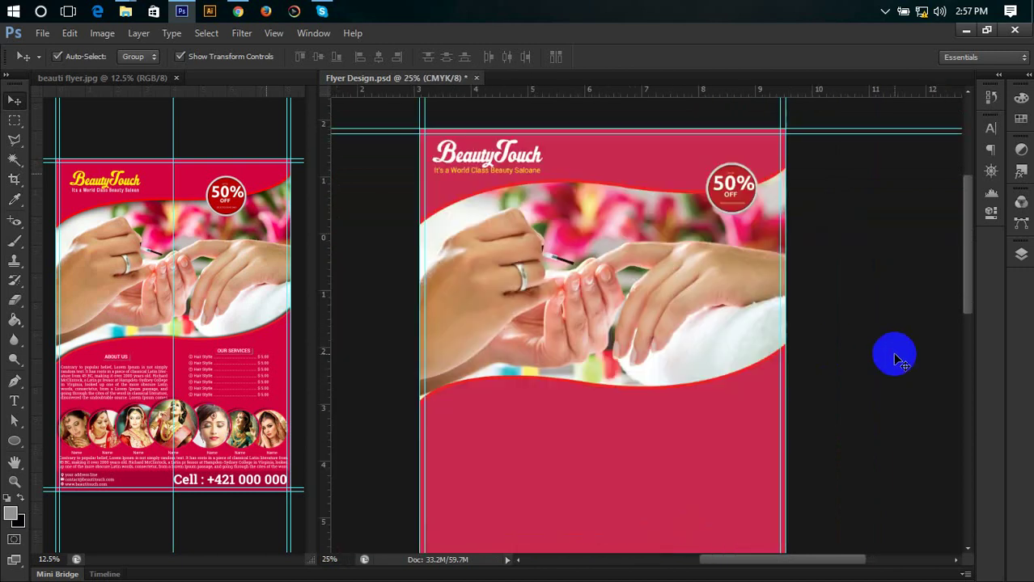
key(ctrl+minus)
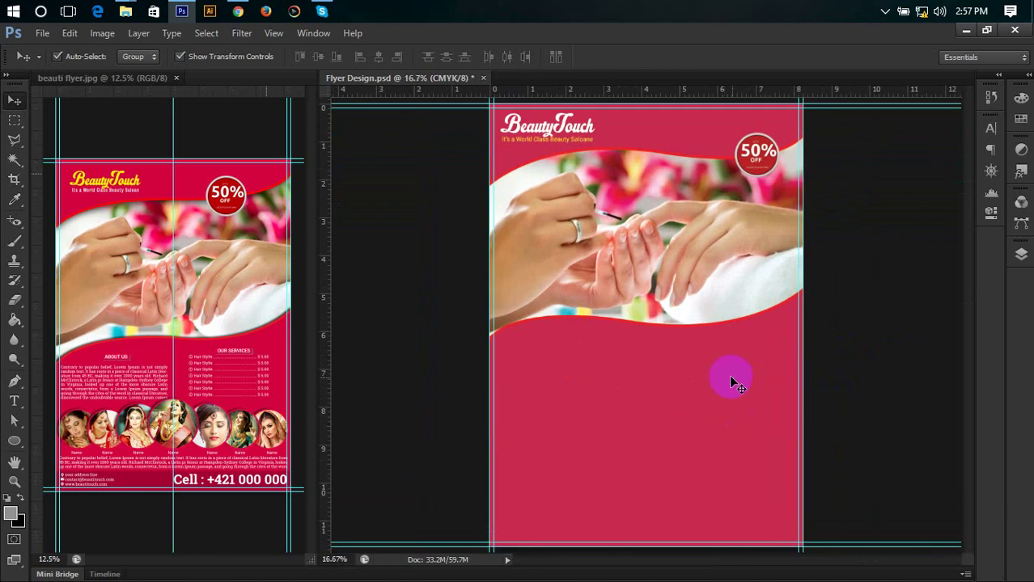
- Duplicate the pink header wave shape, then select Layer 0 in the Layers panel
alt+click(647, 466)
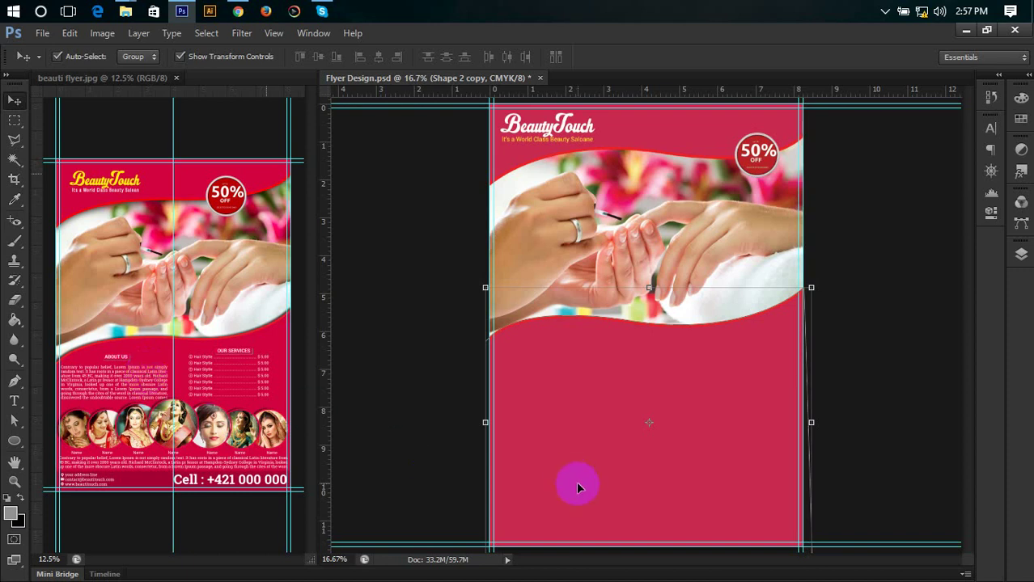
key(ctrl+minus)
click(764, 266)
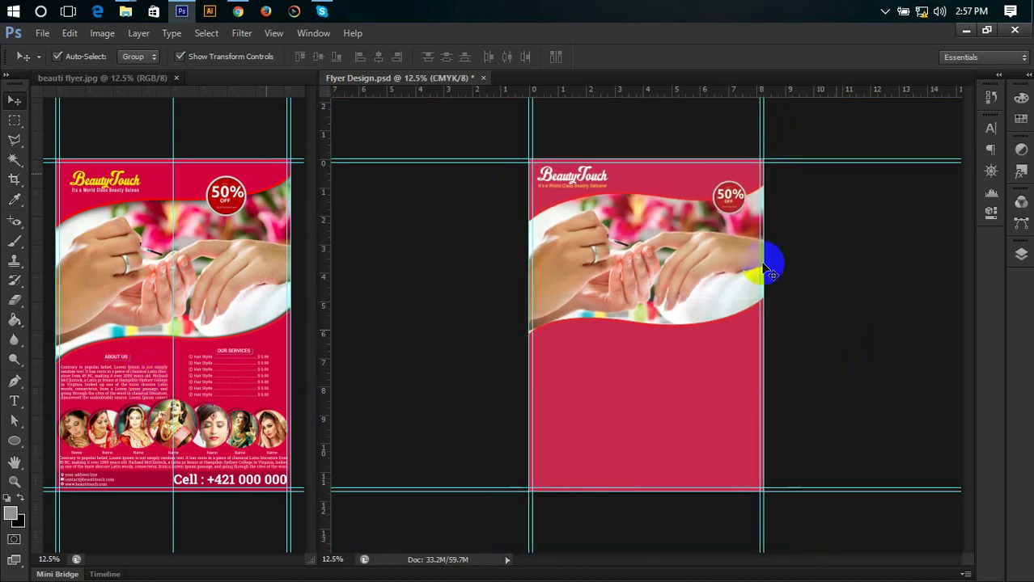
click(659, 178)
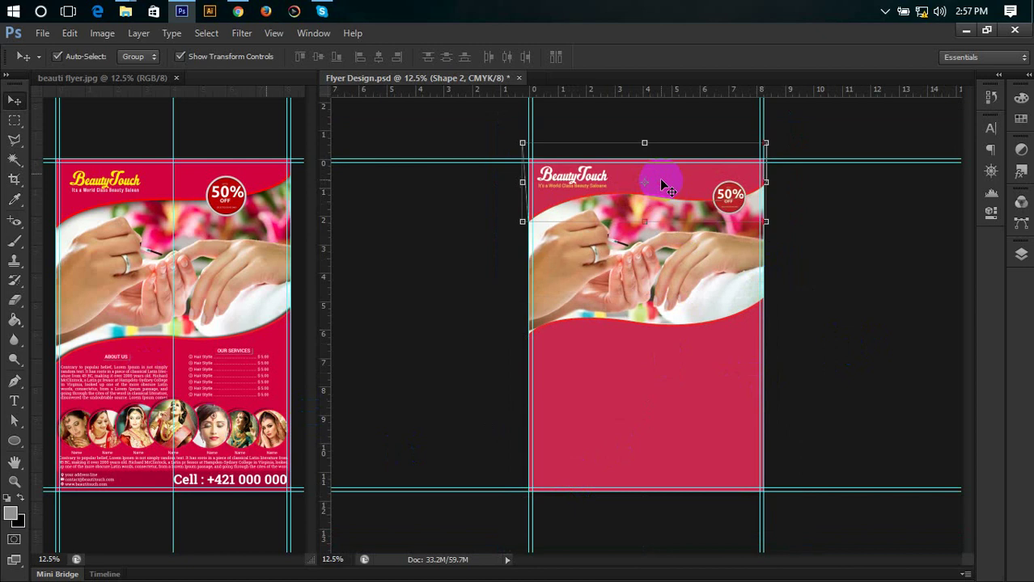
click(1020, 255)
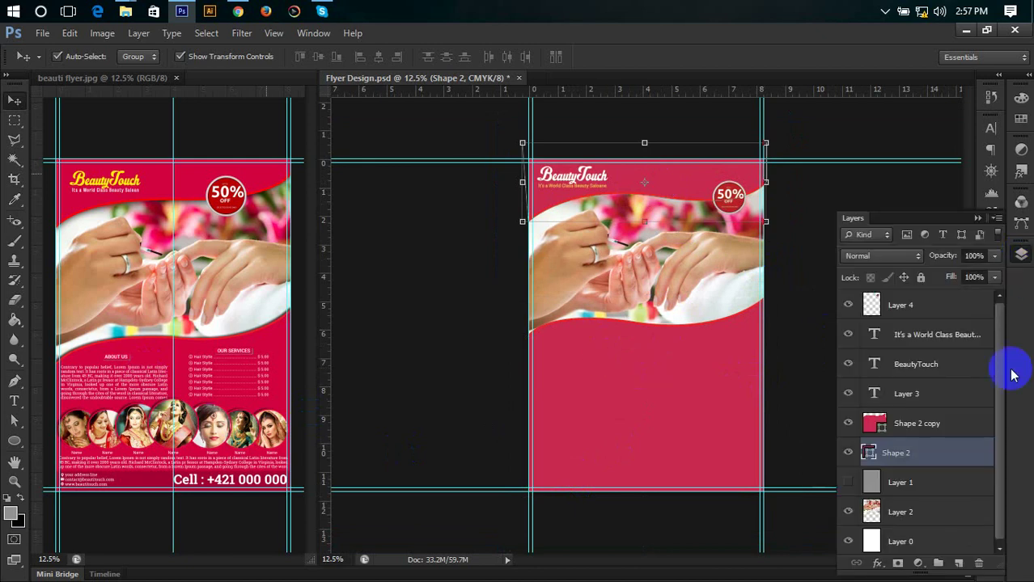
click(948, 550)
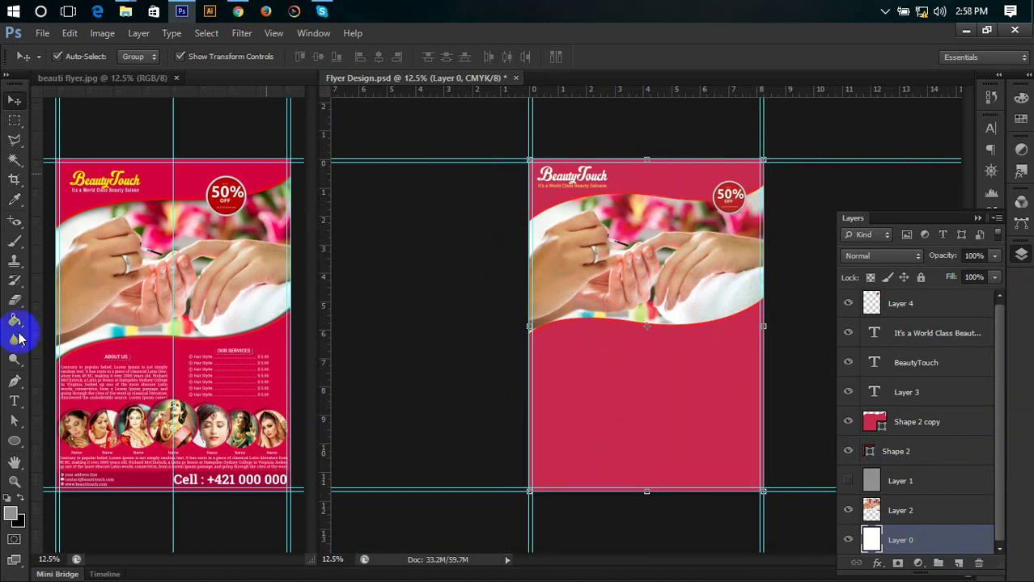
- Place a vertical guide at 4.133 in and zoom in on the pink band below the photo
drag(322, 361, 642, 354)
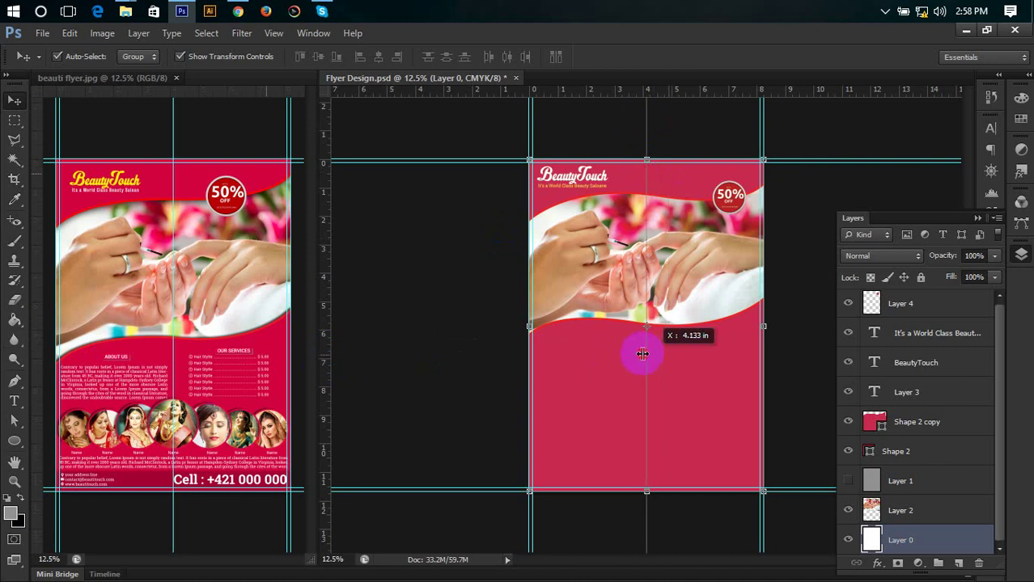
click(408, 362)
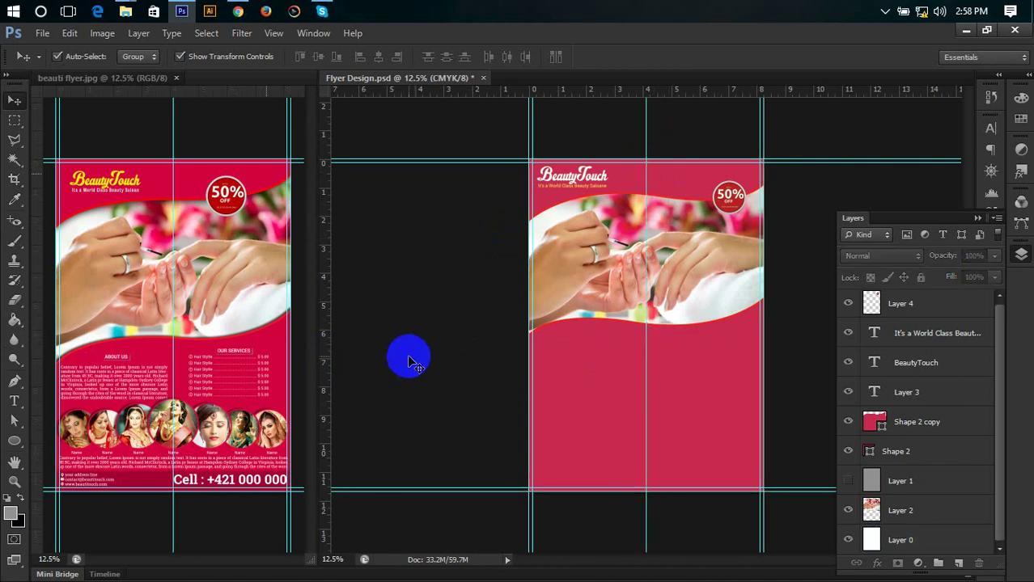
key(ctrl+plus)
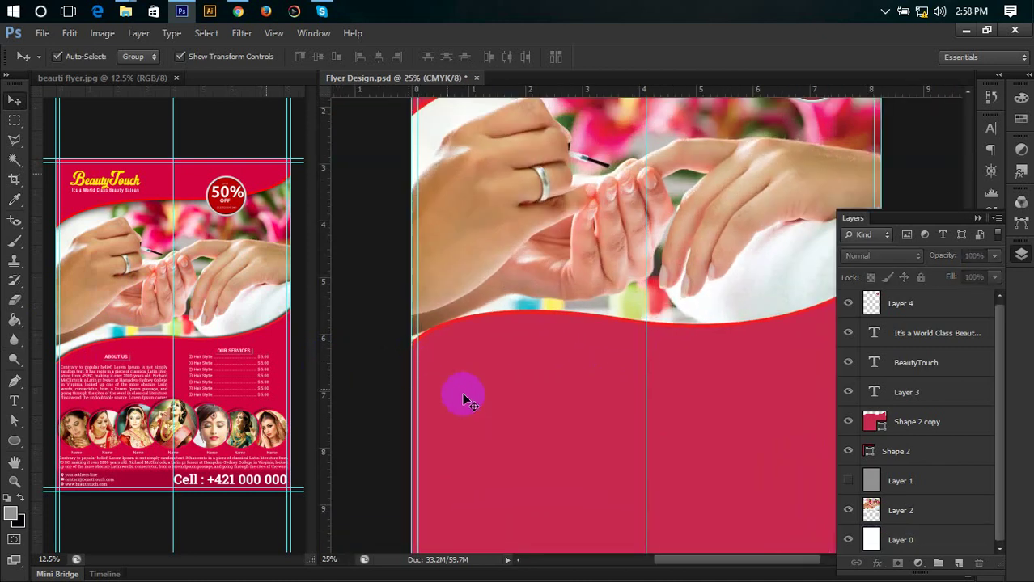
drag(511, 423, 510, 360)
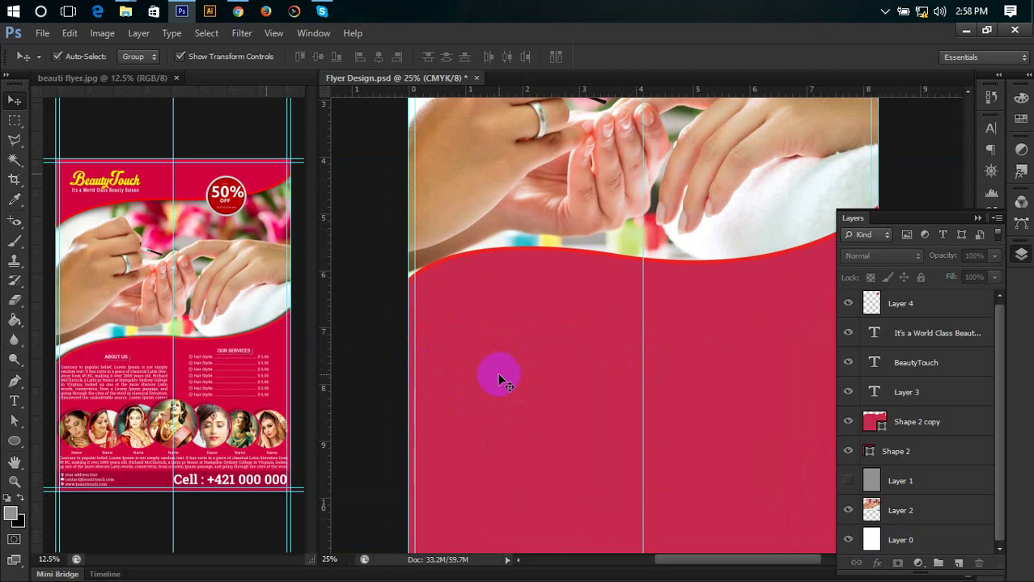
key(ctrl+plus)
- Start a text layer on the pink band and type 'ABOUTS US' in capitals
click(14, 401)
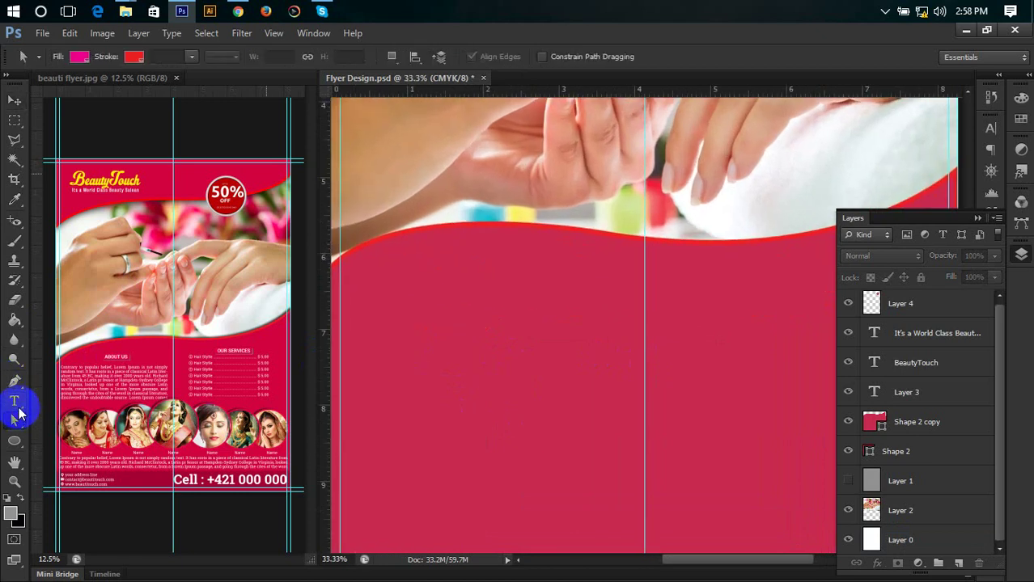
click(412, 299)
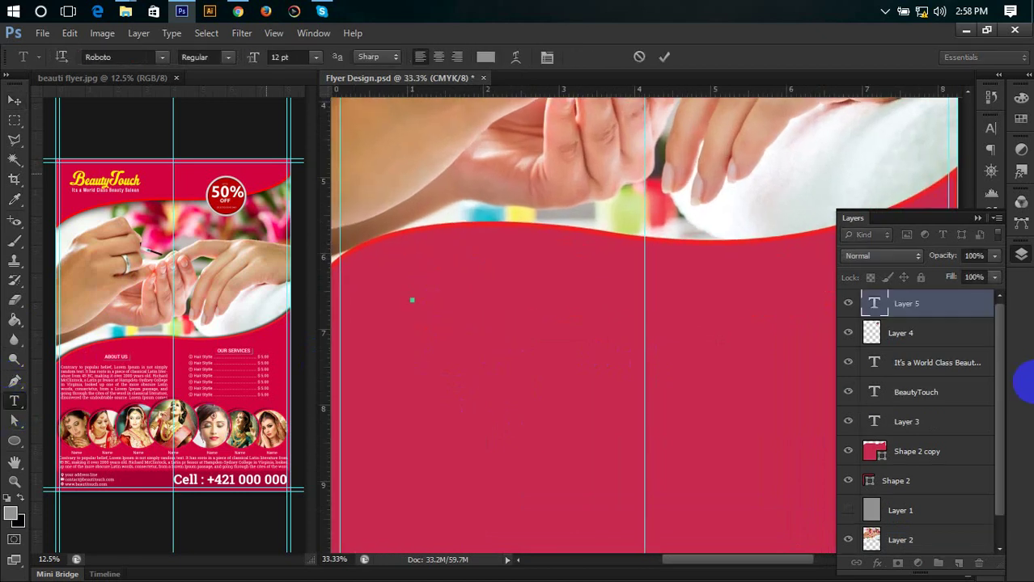
key(Caps_Lock)
text(ABOUTS US)
key(ctrl+a)
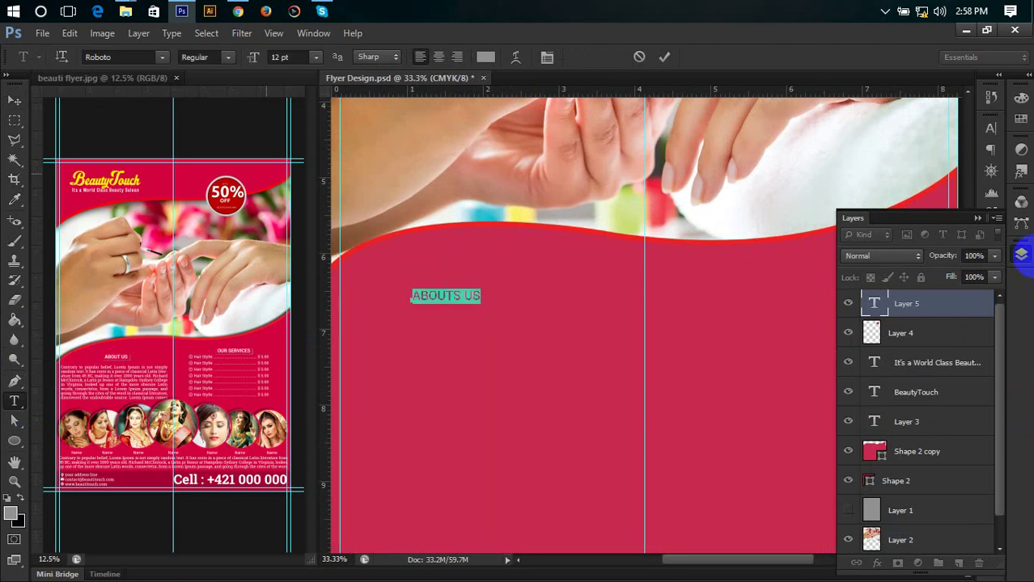
- Make the heading white, 20 pt and Bold in the Character panel
click(988, 128)
click(943, 220)
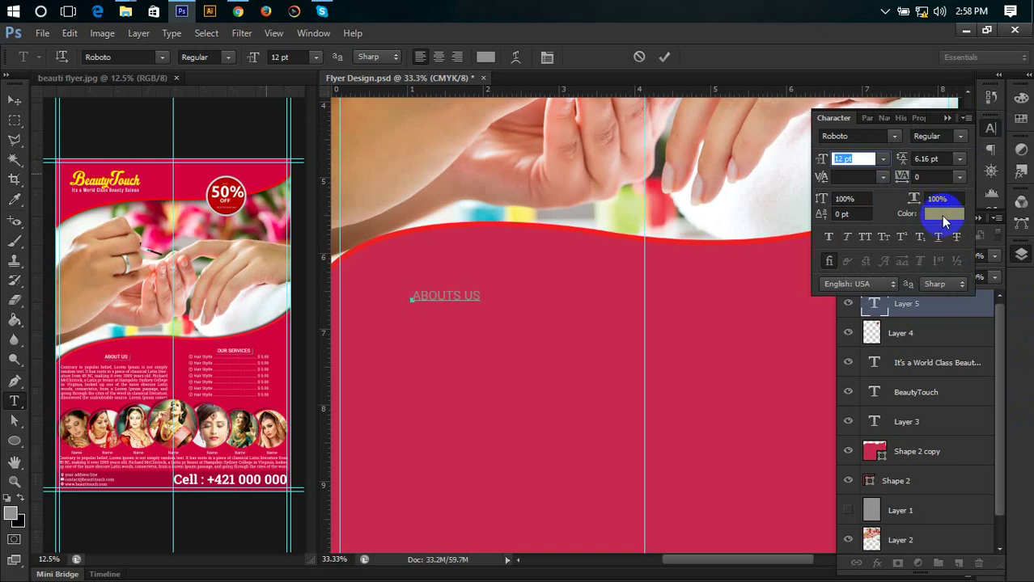
drag(632, 275, 404, 39)
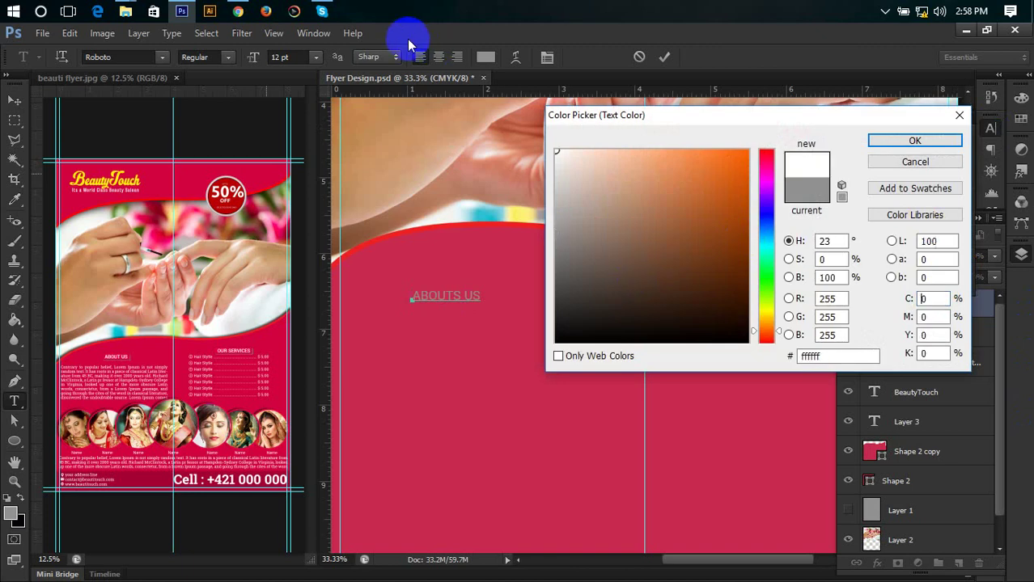
click(902, 142)
click(856, 158)
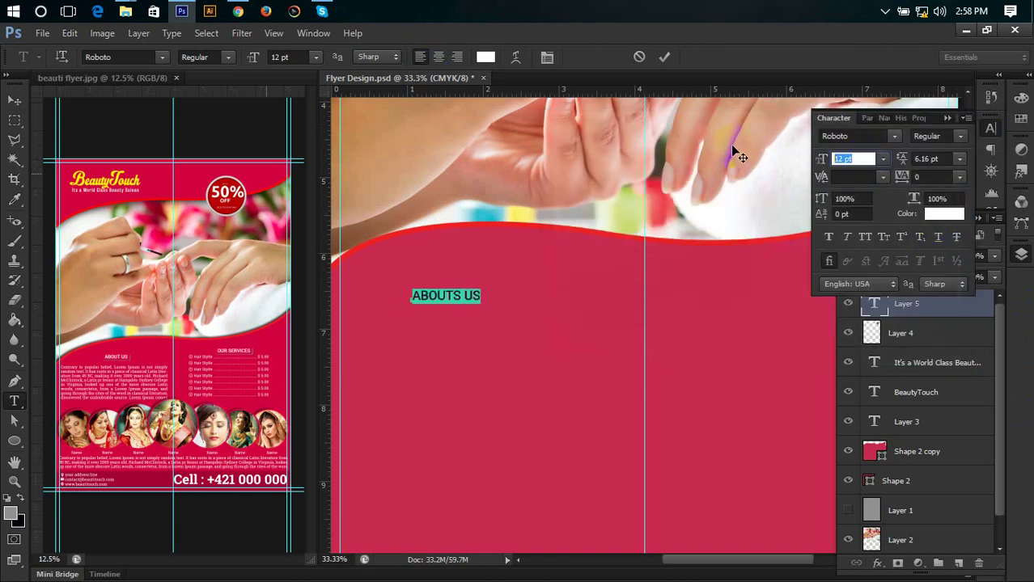
text(20)
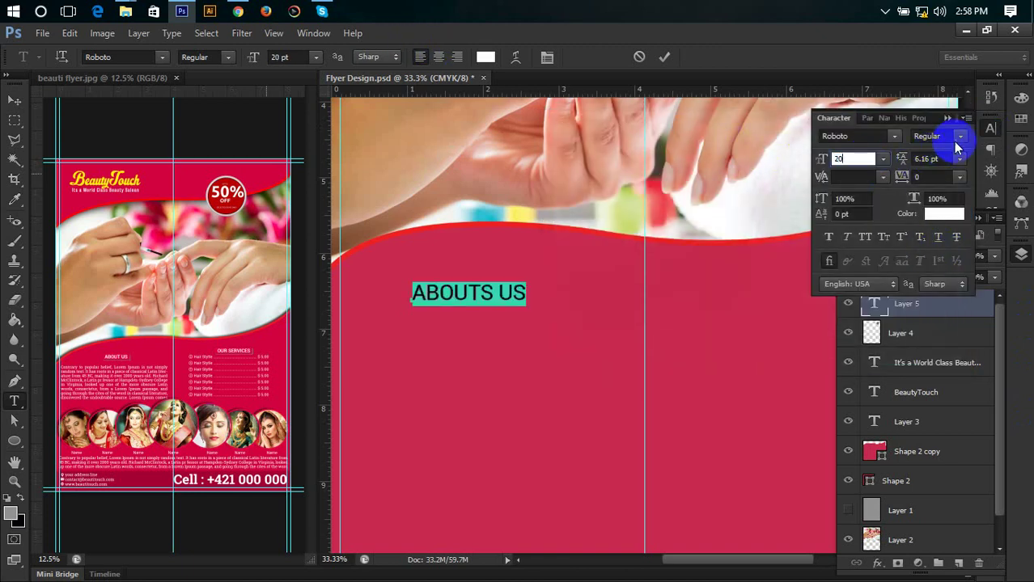
click(958, 135)
click(926, 240)
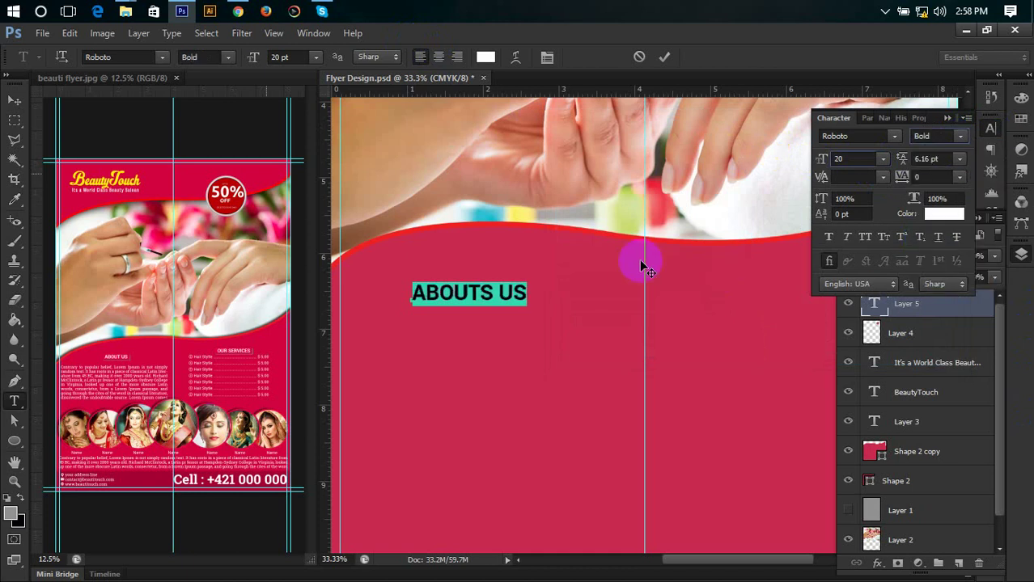
- Commit the ABOUTS US heading and nudge it slightly into position
click(15, 97)
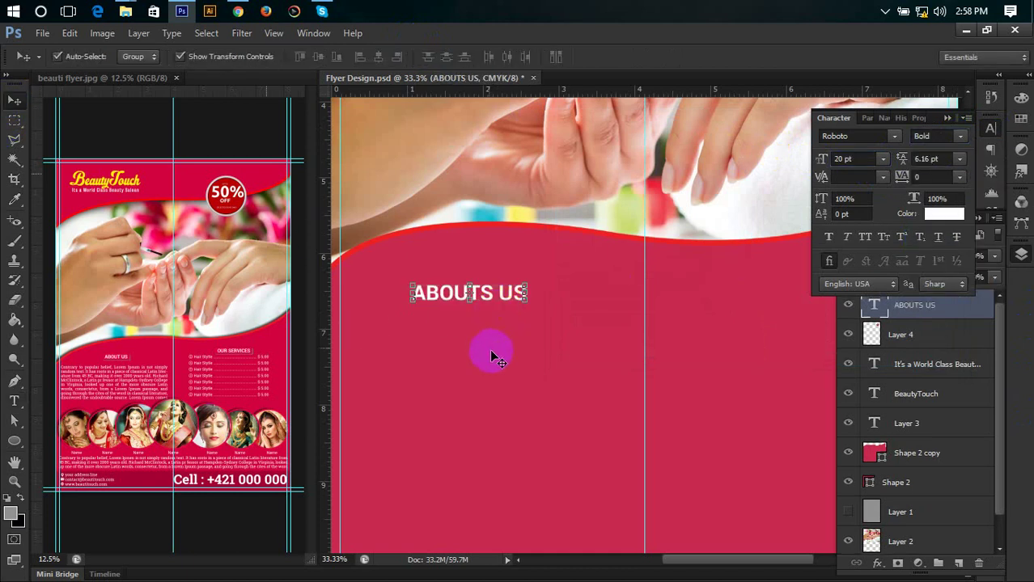
click(504, 303)
click(517, 295)
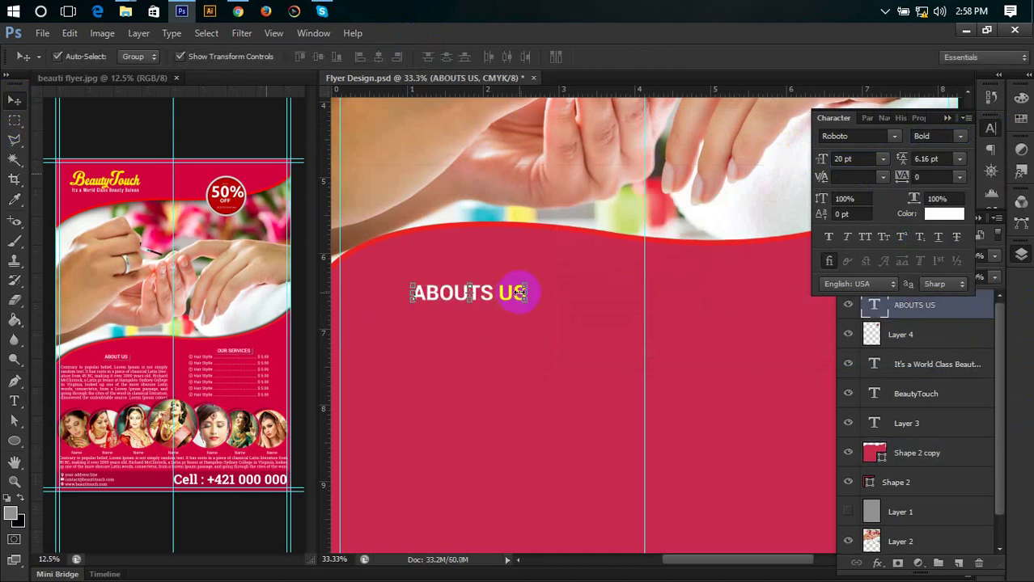
drag(516, 292, 522, 269)
- Raise ABOUTS US slightly and draw a pink 913 × 112 px bar beneath it with no outline
click(515, 332)
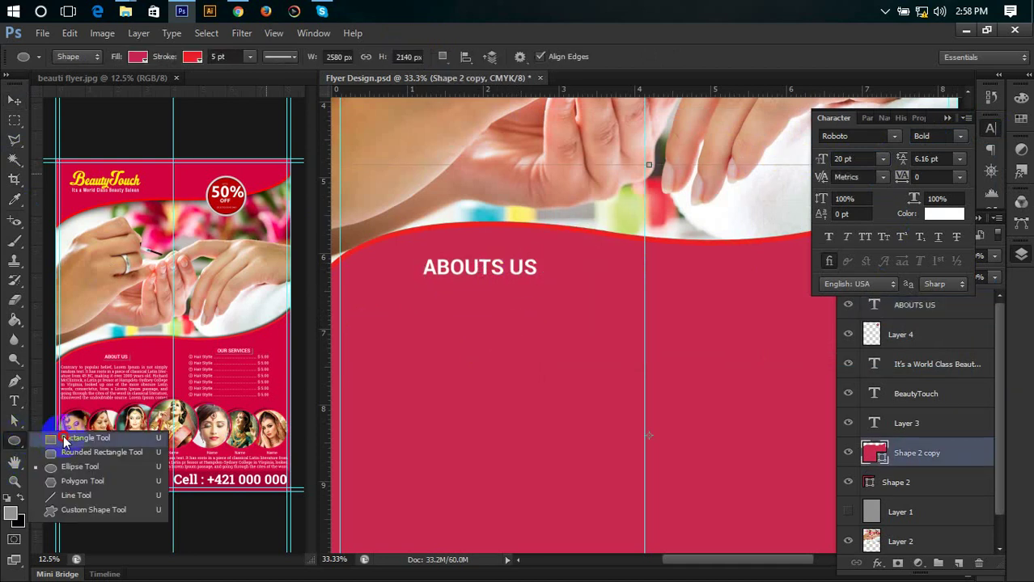
click(67, 438)
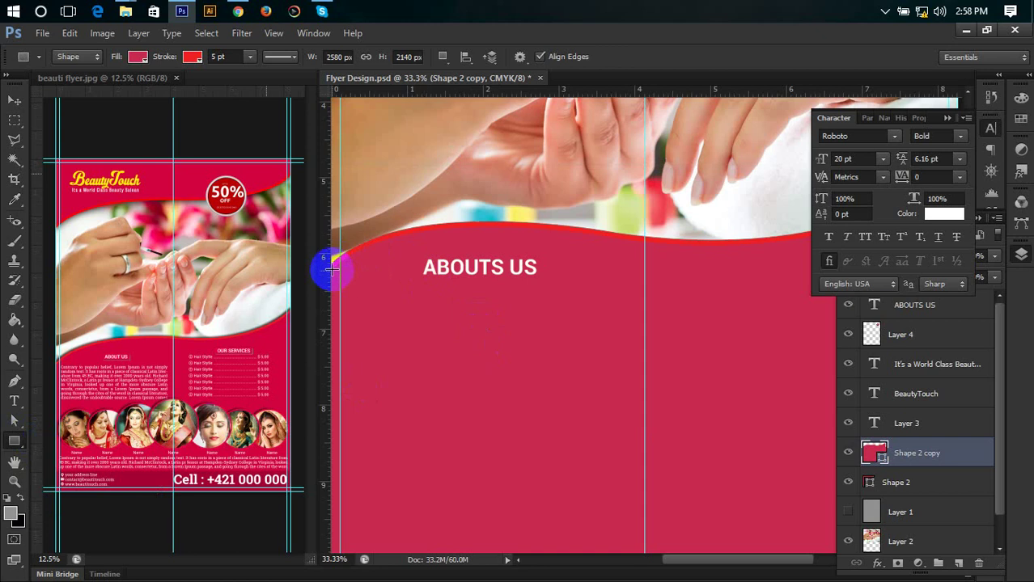
mouse_move(328, 269)
mouse_down()
mouse_move(431, 294)
mouse_move(561, 297)
mouse_up()
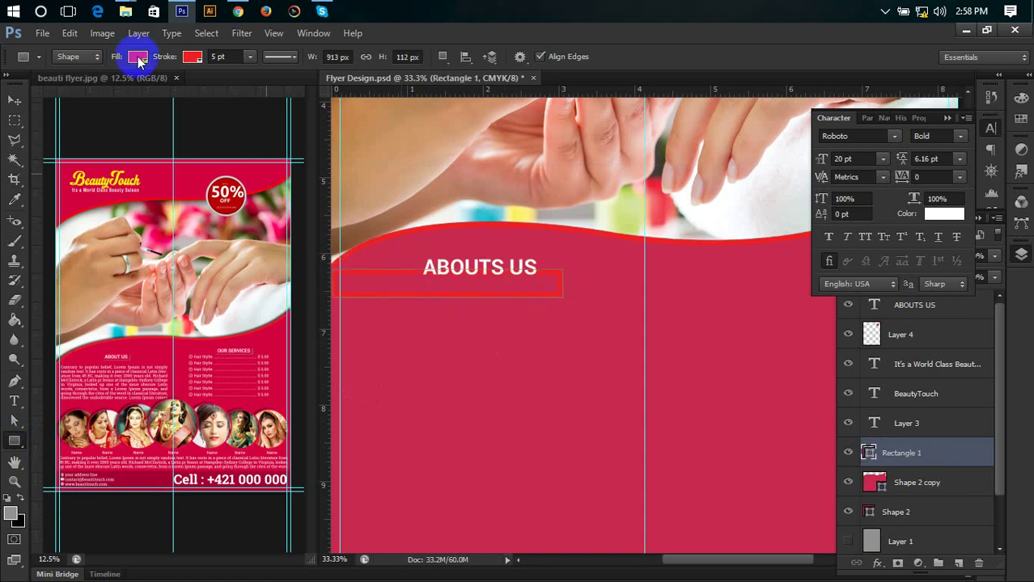
click(139, 59)
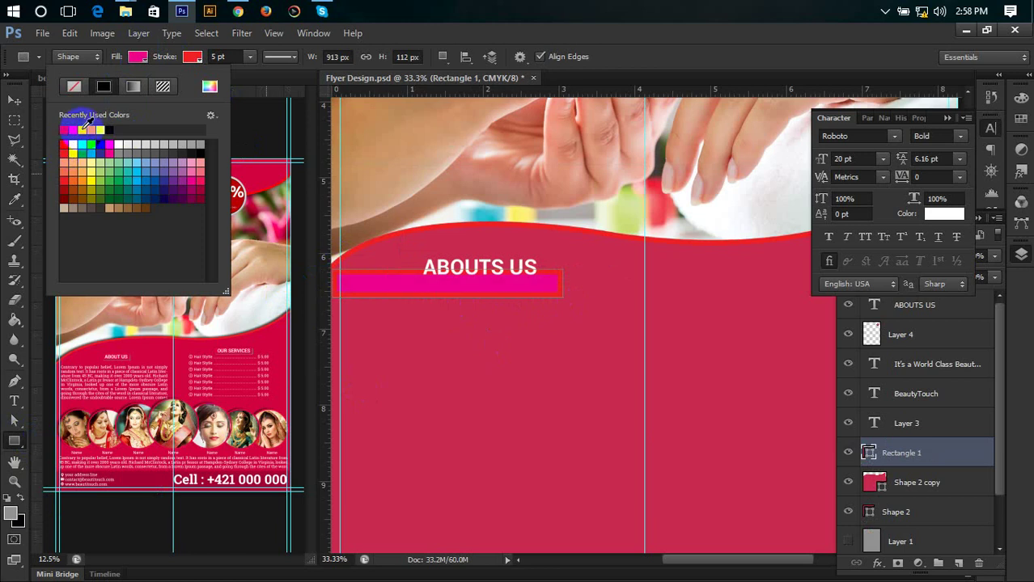
click(194, 57)
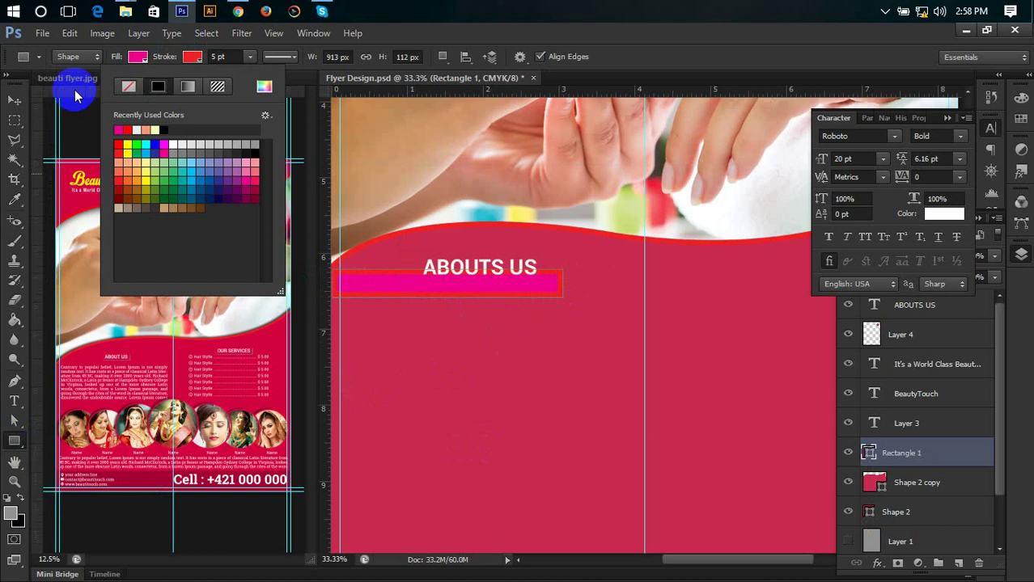
click(129, 87)
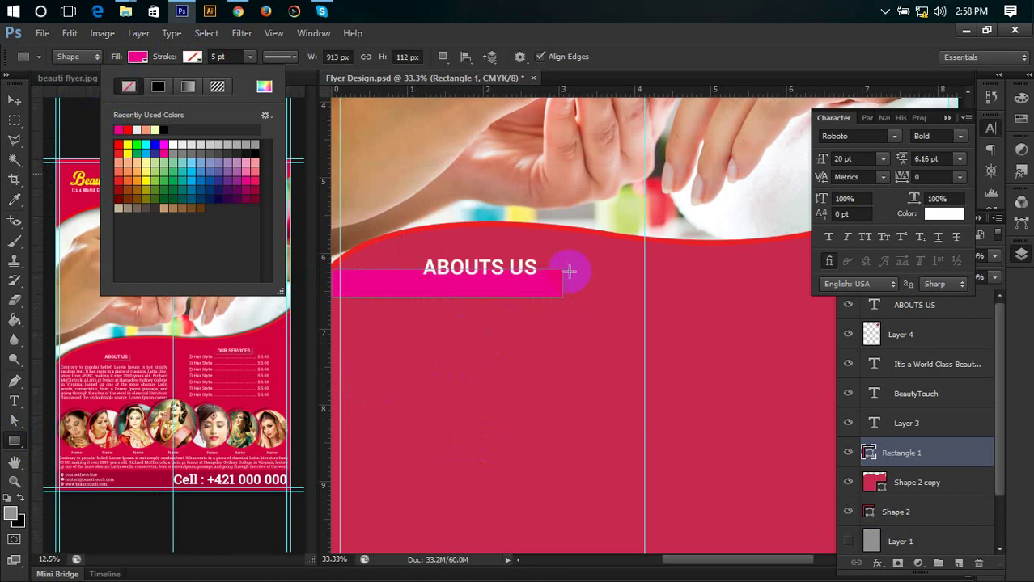
- Open and dismiss the Rectangle 1 layer style options without changes
click(867, 455)
double_click(867, 455)
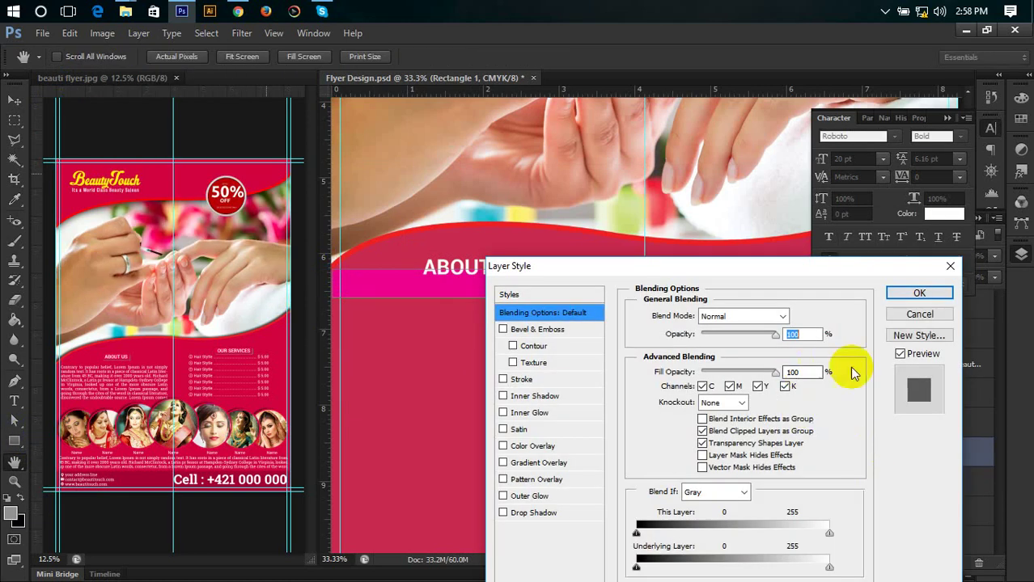
key(Escape)
- Open Rectangle 1's colour picker and preview darker, magenta, black and white fills
click(867, 455)
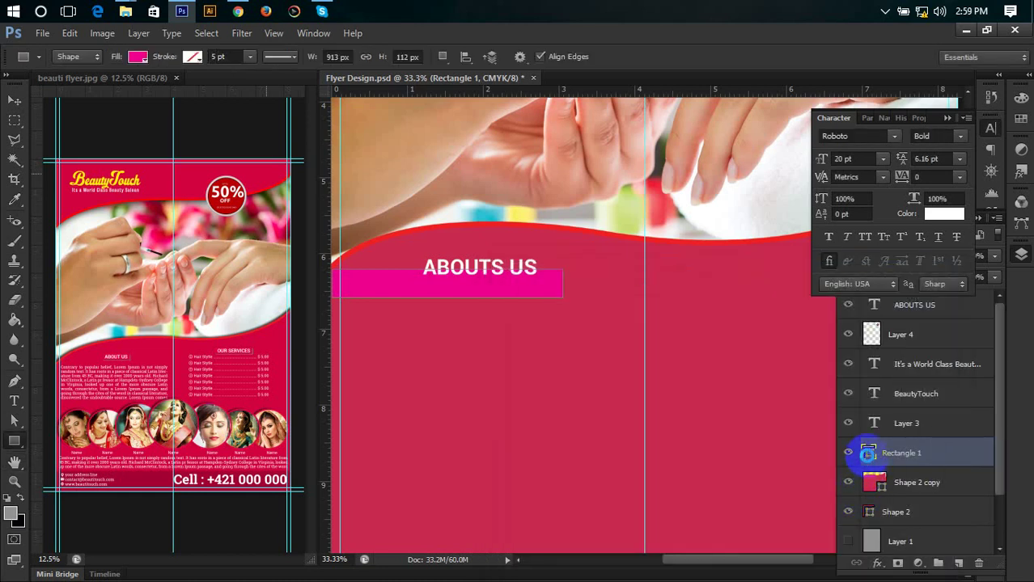
double_click(867, 455)
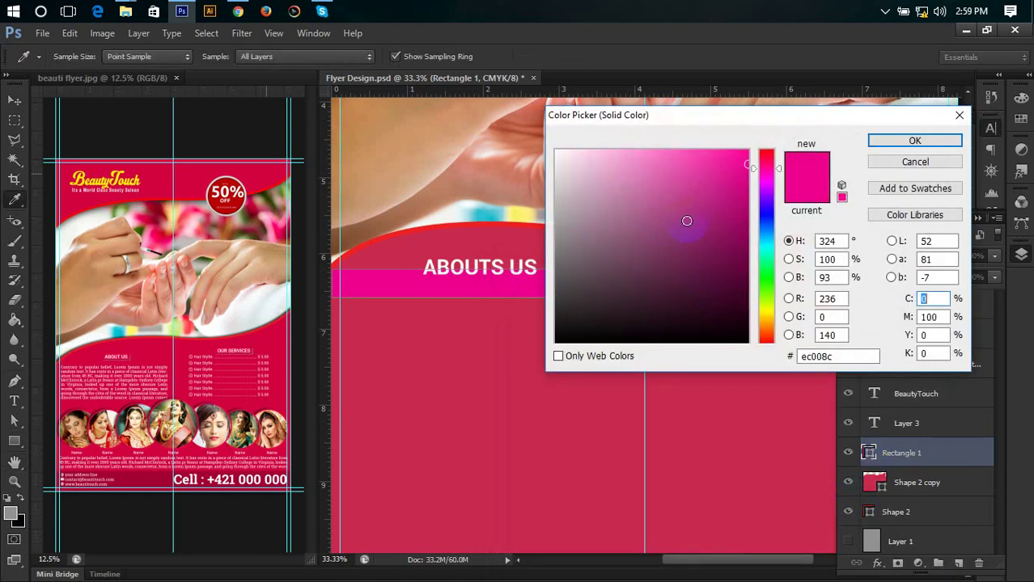
drag(726, 221, 750, 232)
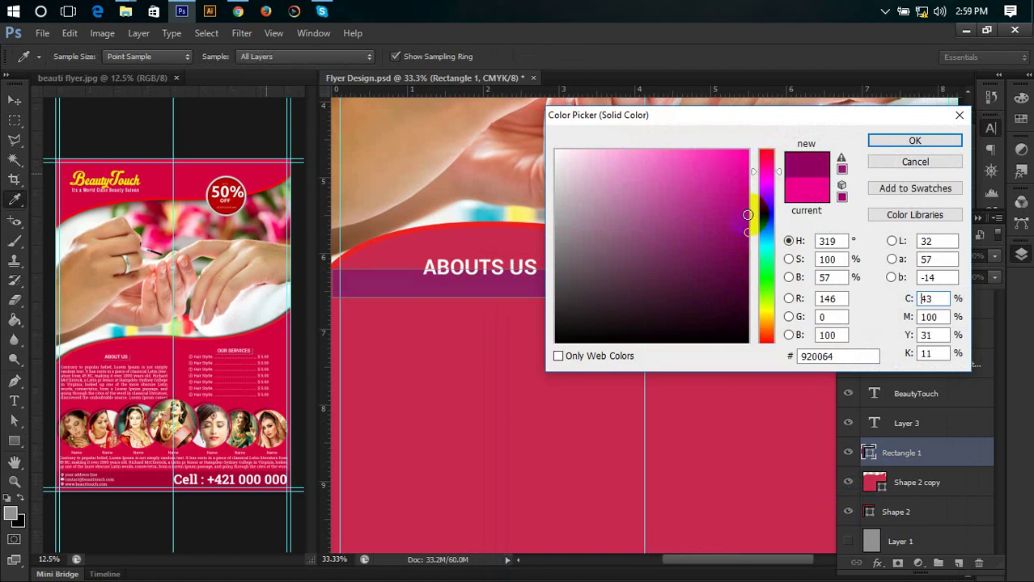
click(744, 202)
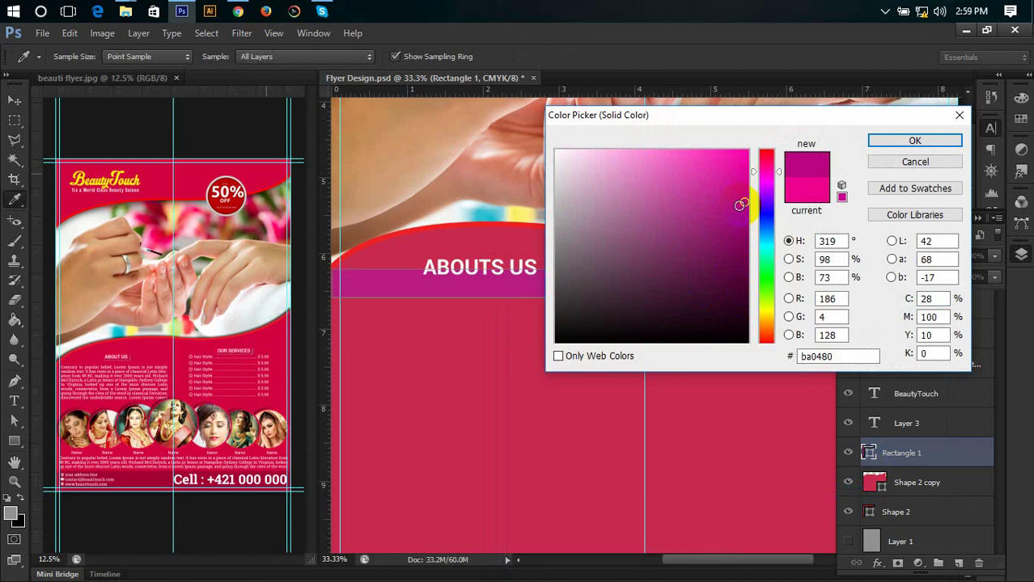
drag(738, 249, 763, 375)
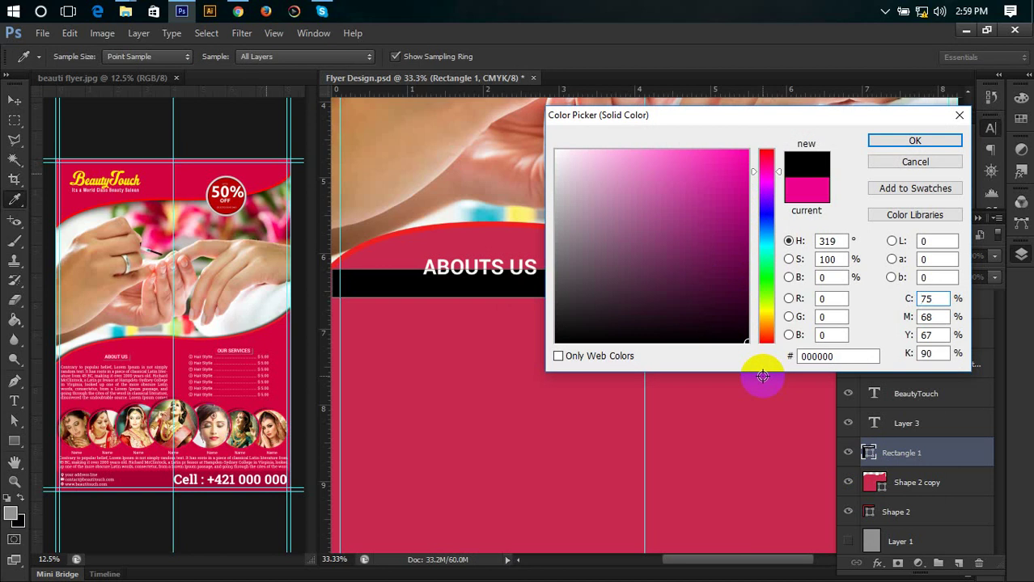
drag(558, 154, 407, 94)
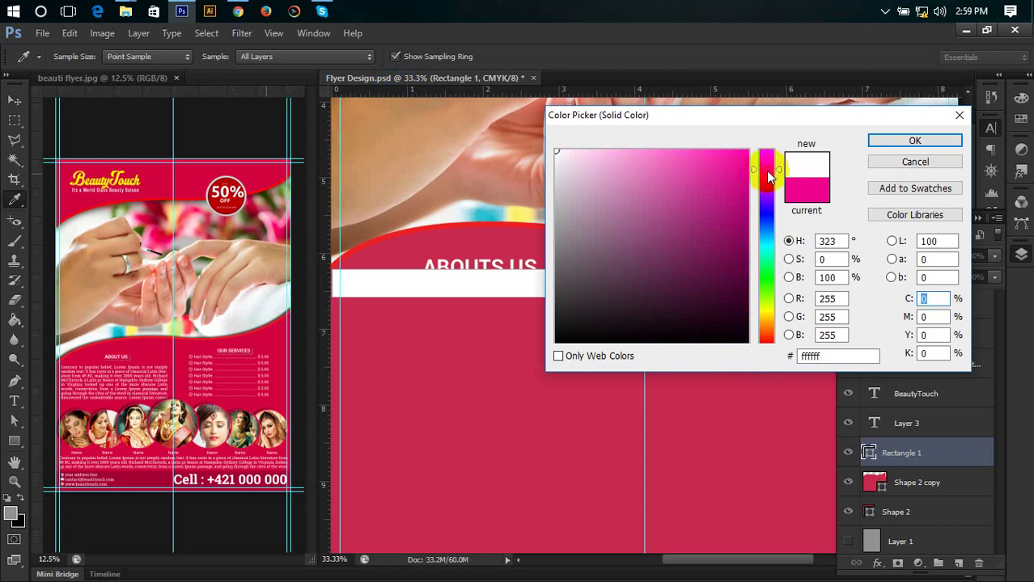
- Sample pink from the flyer, then settle on crimson #a82544 and confirm
click(508, 394)
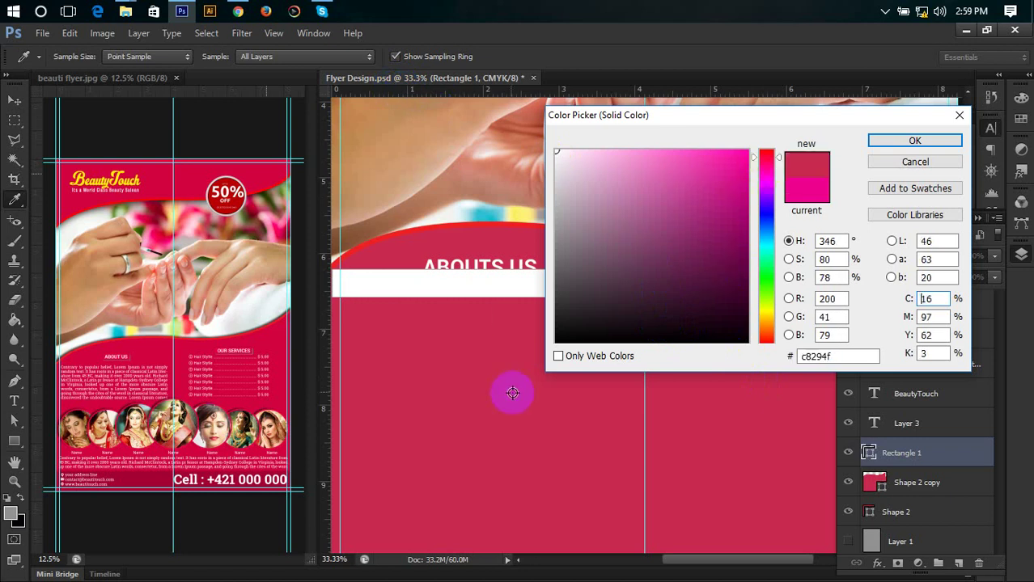
click(745, 219)
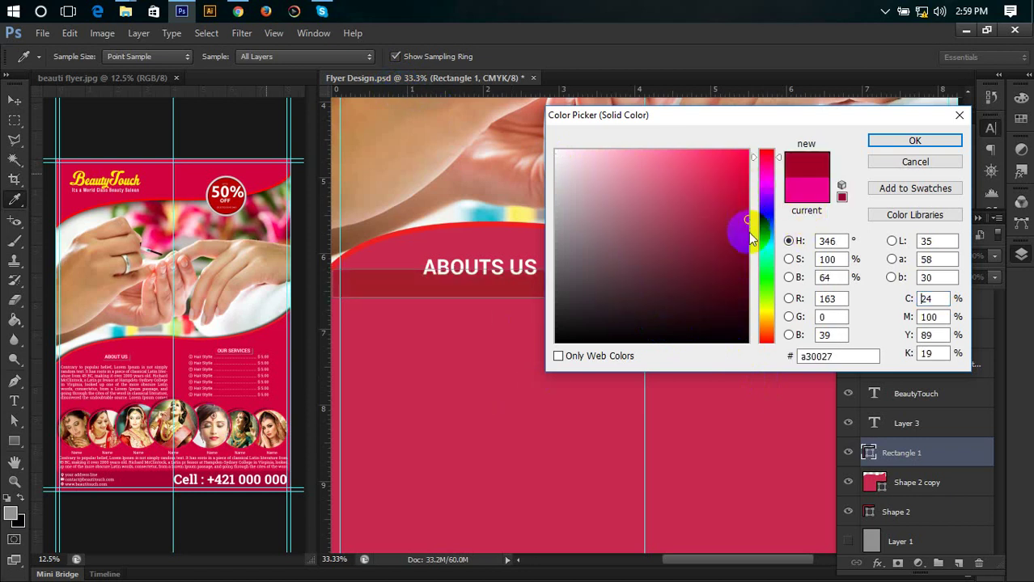
click(727, 215)
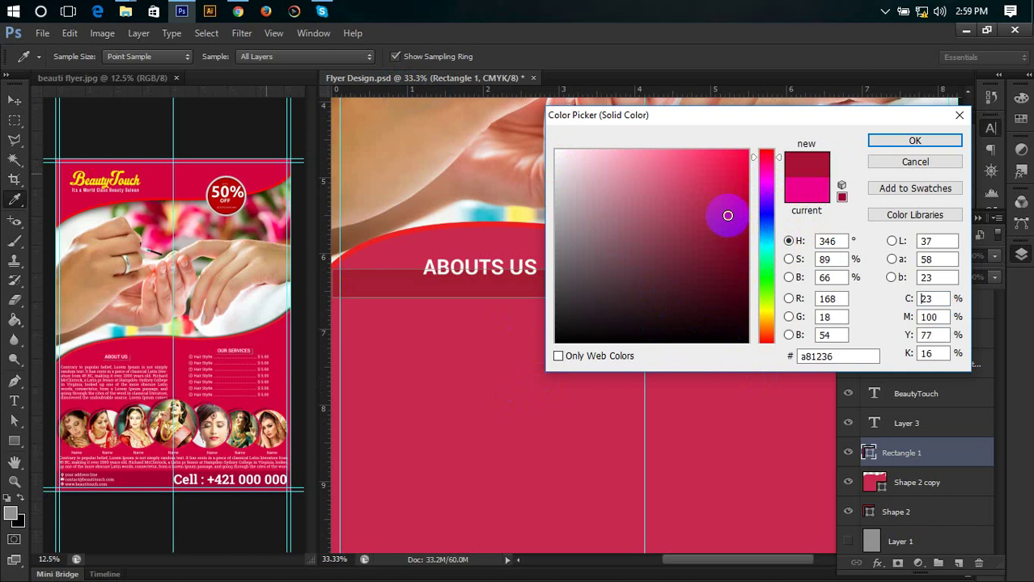
click(746, 245)
mouse_move(746, 245)
mouse_down()
mouse_move(662, 139)
mouse_move(686, 184)
mouse_up()
click(692, 182)
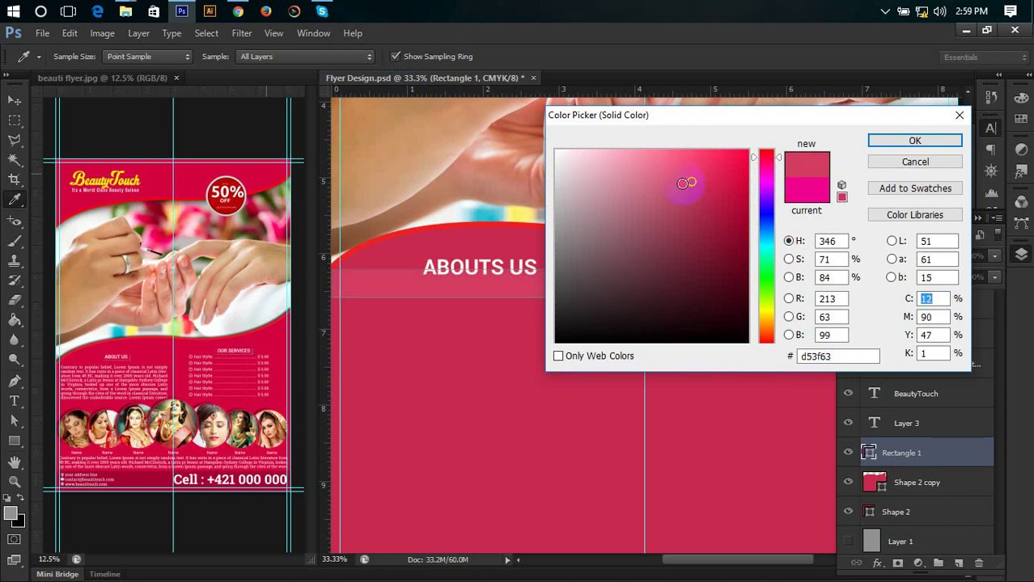
drag(684, 184, 688, 206)
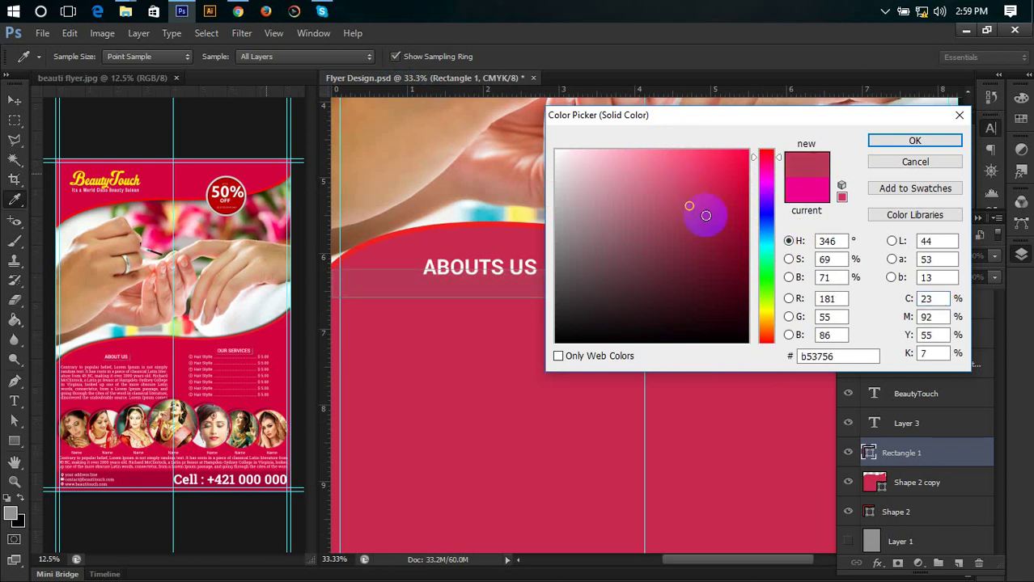
click(705, 215)
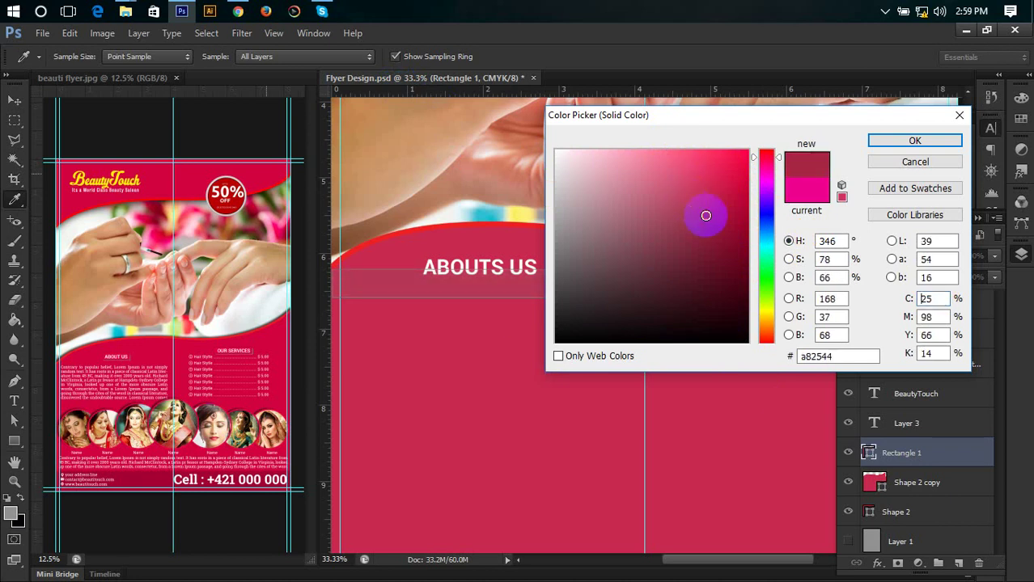
click(877, 142)
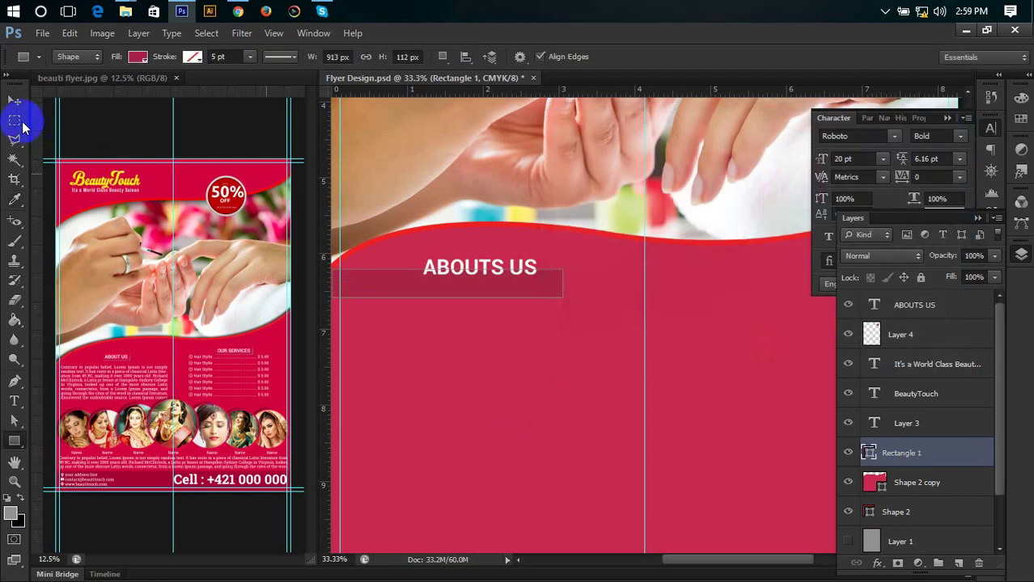
- Move the ABOUTS US text onto the centre of its crimson bar
click(15, 100)
click(461, 242)
click(460, 269)
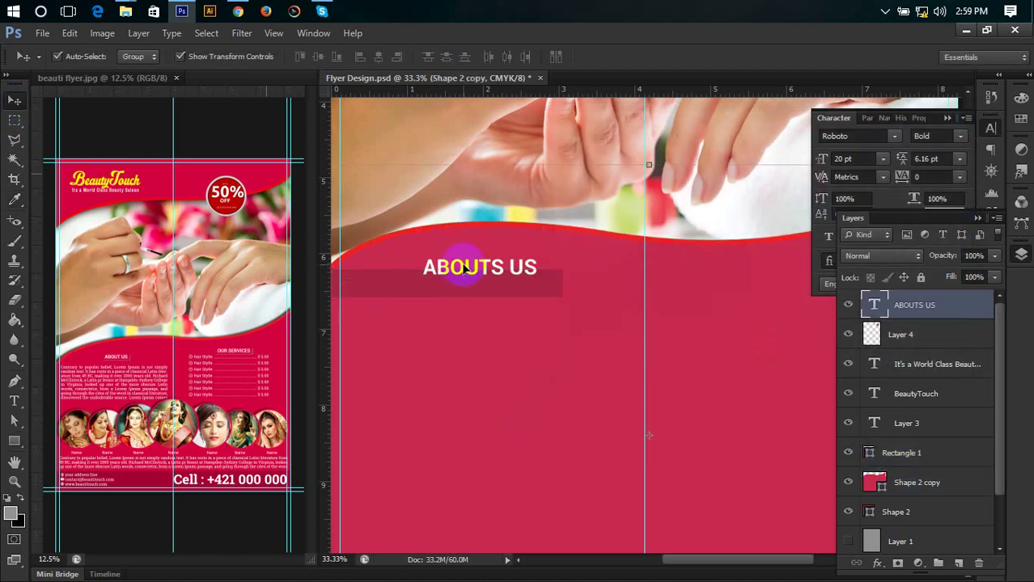
drag(459, 269, 419, 285)
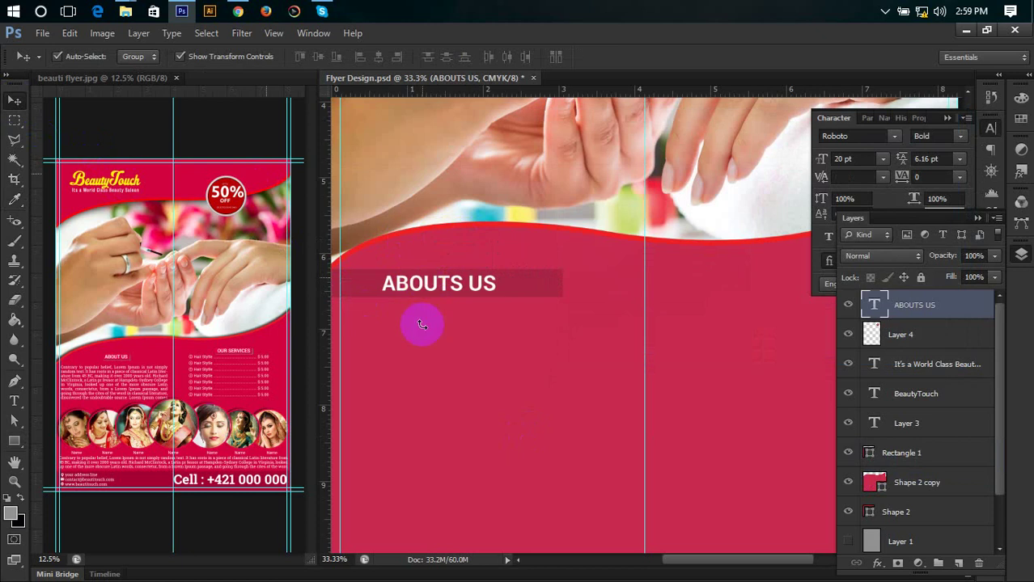
- Zoom in on the banner and open the Layer Style settings for Rectangle 1
click(461, 377)
key(ctrl+plus)
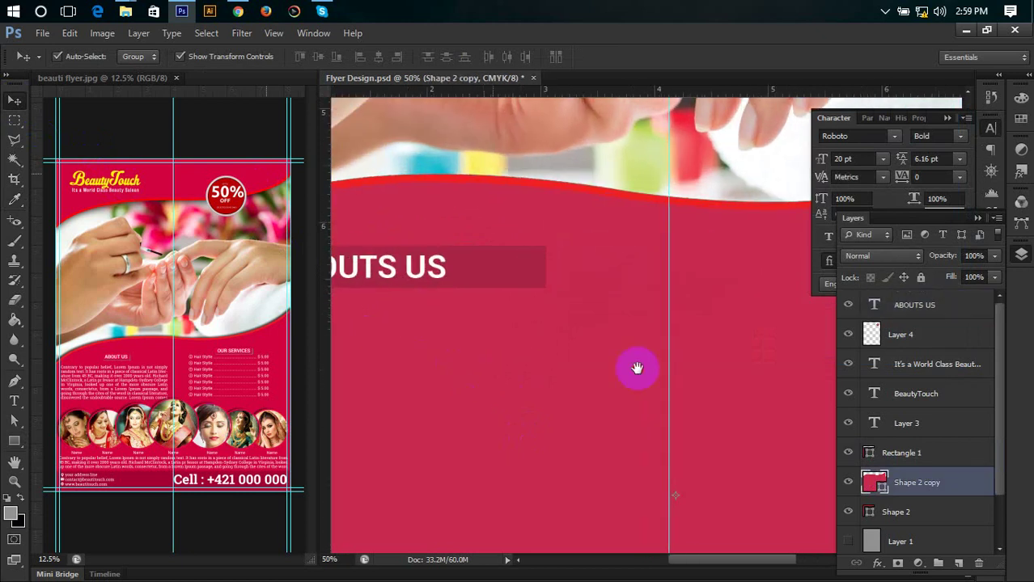
drag(461, 370, 699, 368)
click(715, 280)
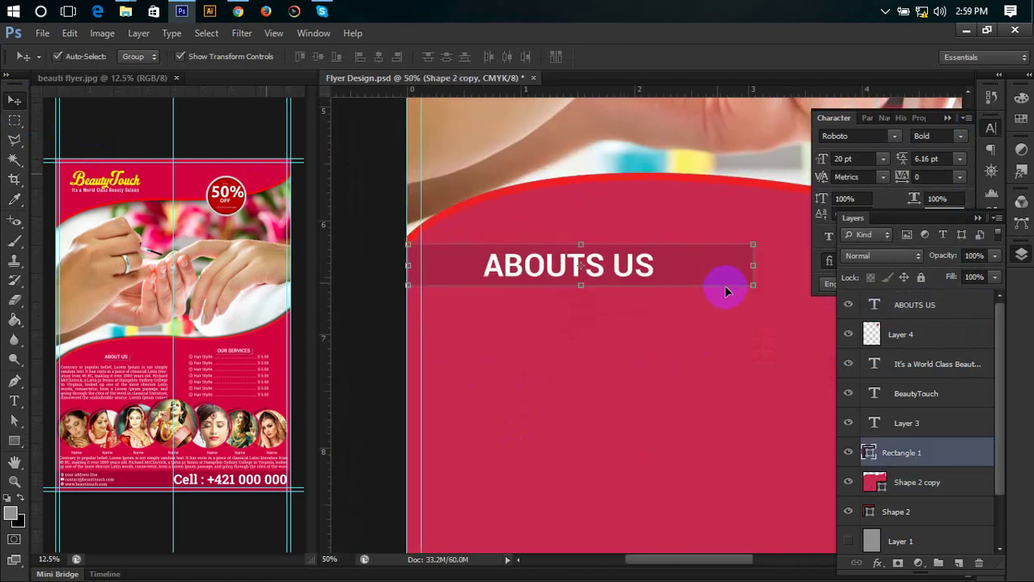
double_click(962, 460)
drag(686, 272, 219, 48)
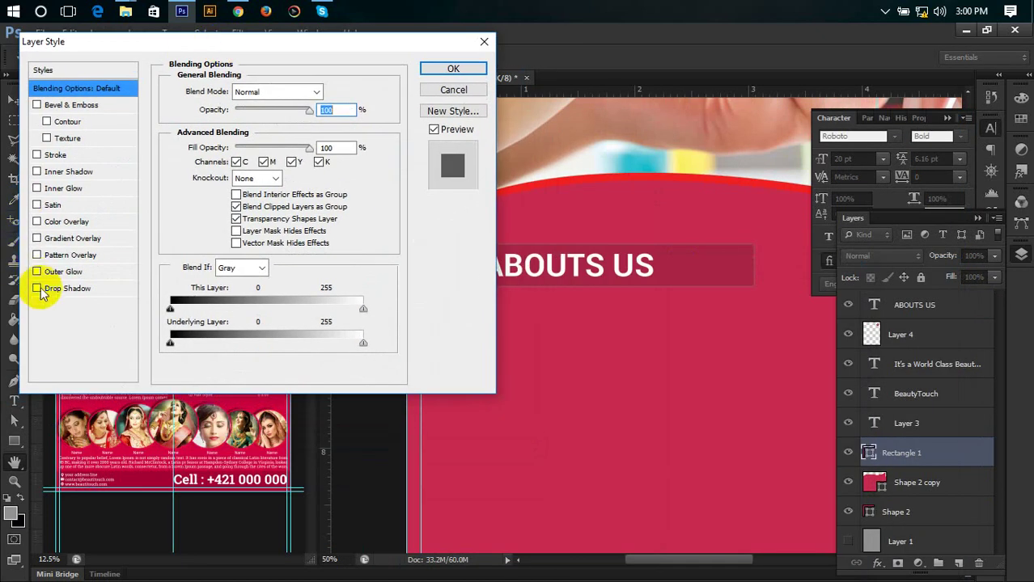
- Give Rectangle 1 a drop shadow with distance 8, spread 11 and size 27
click(37, 287)
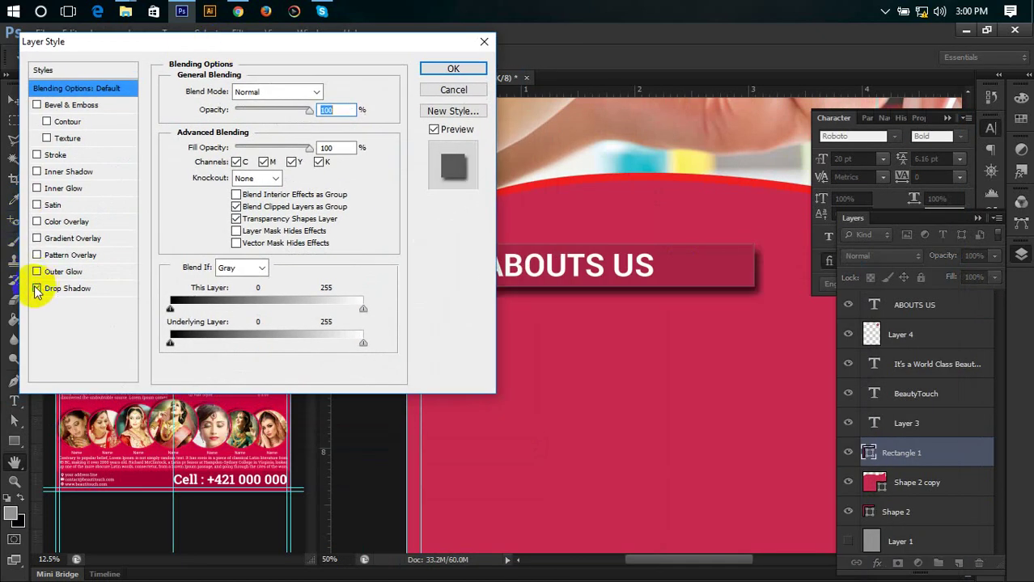
click(77, 288)
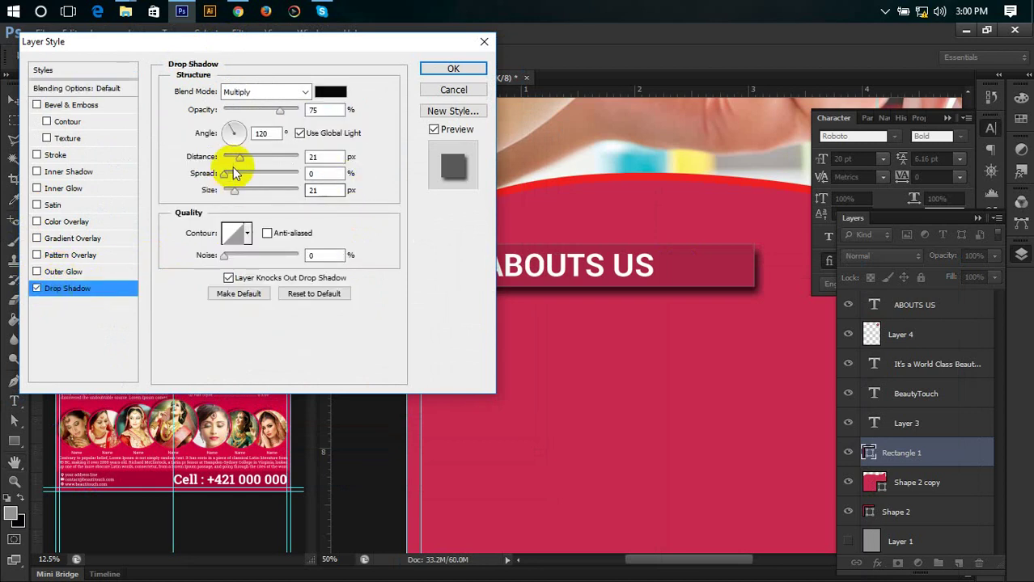
drag(236, 162, 230, 195)
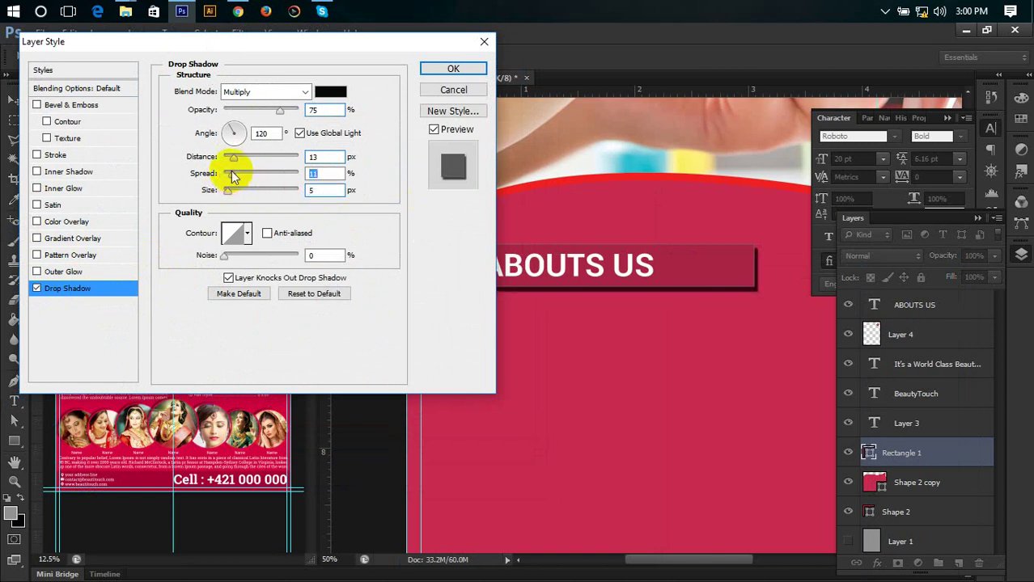
drag(232, 162, 236, 188)
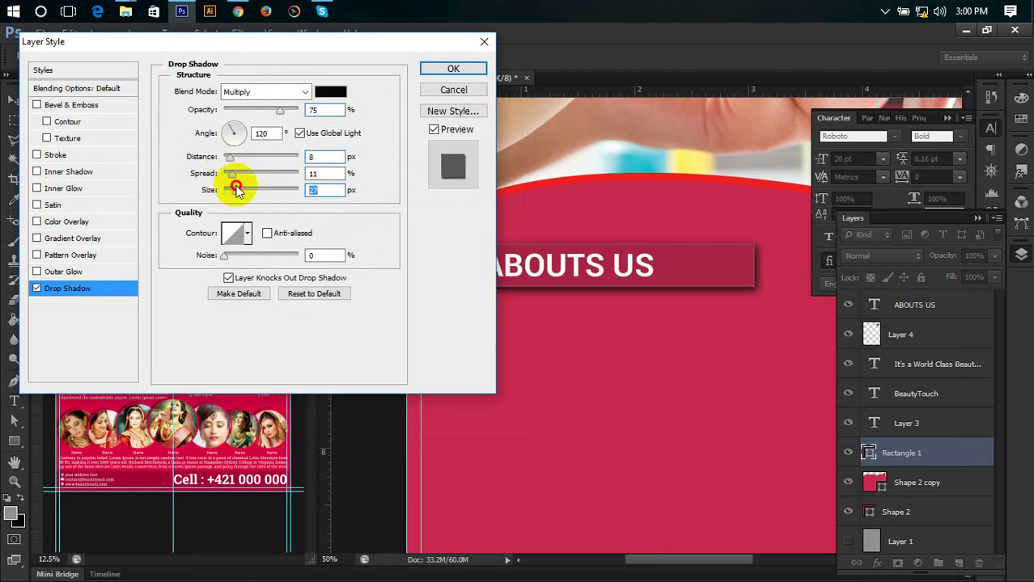
click(460, 68)
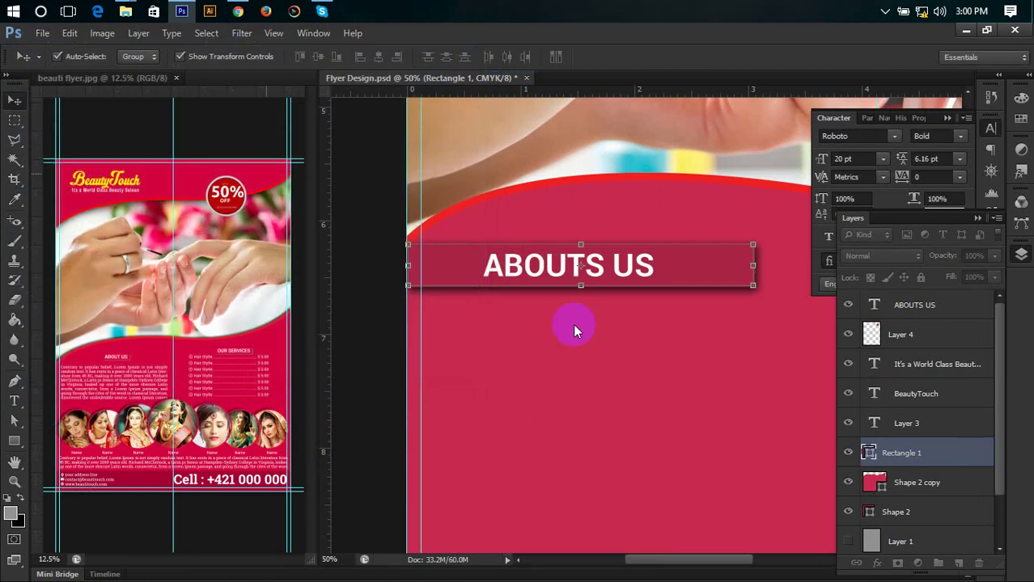
- Zoom out on the flyer and minimise Photoshop to reveal the browser
click(596, 393)
scroll(596, 392, down, 2)
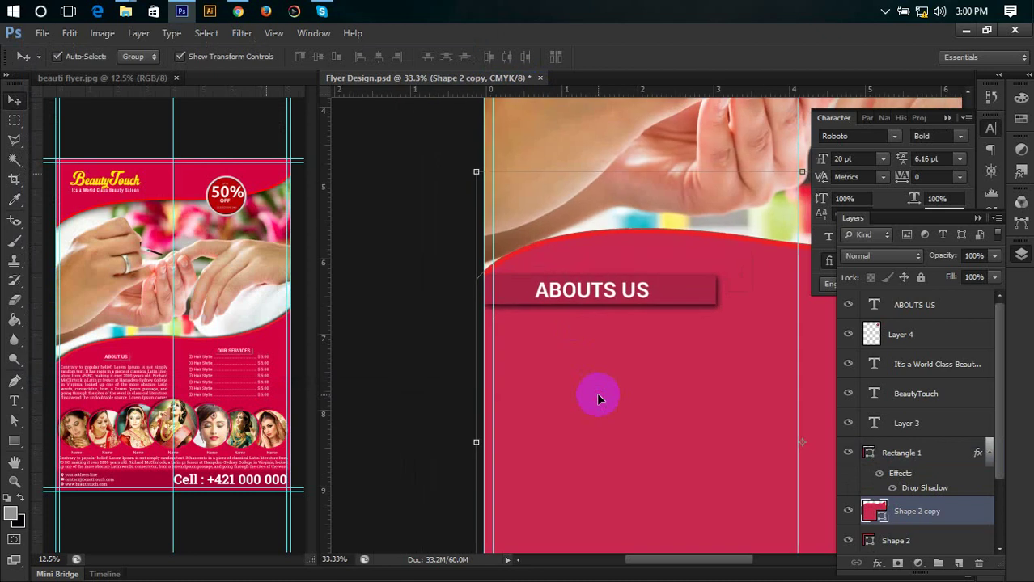
scroll(596, 392, down, 1)
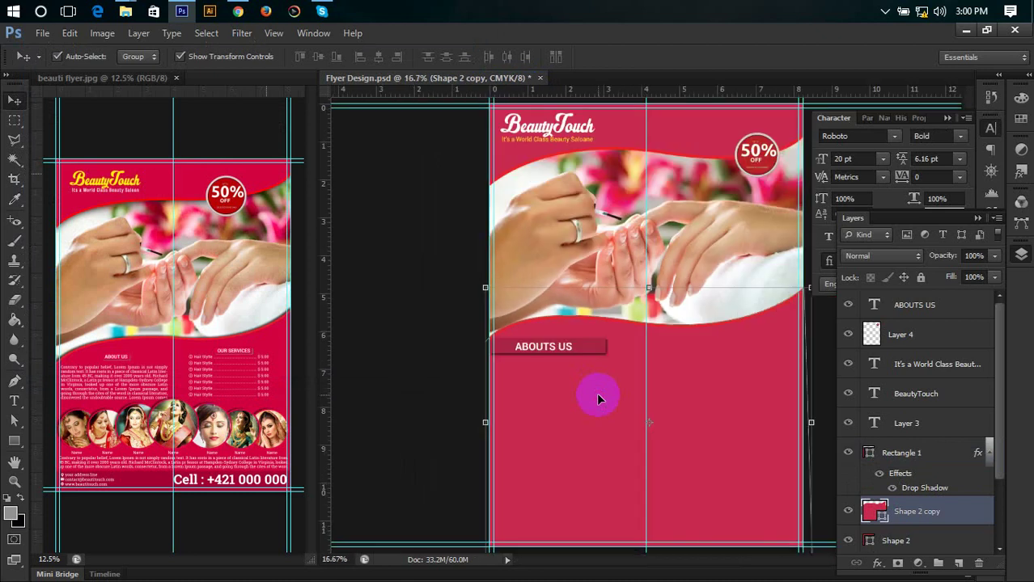
click(966, 32)
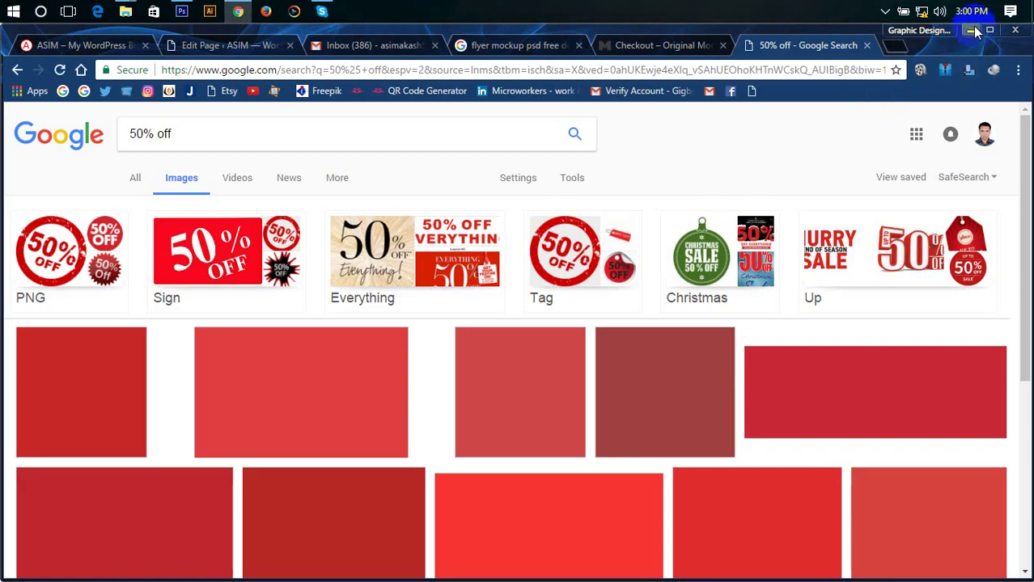
- Minimise the open windows and refresh the desktop
click(974, 31)
click(943, 29)
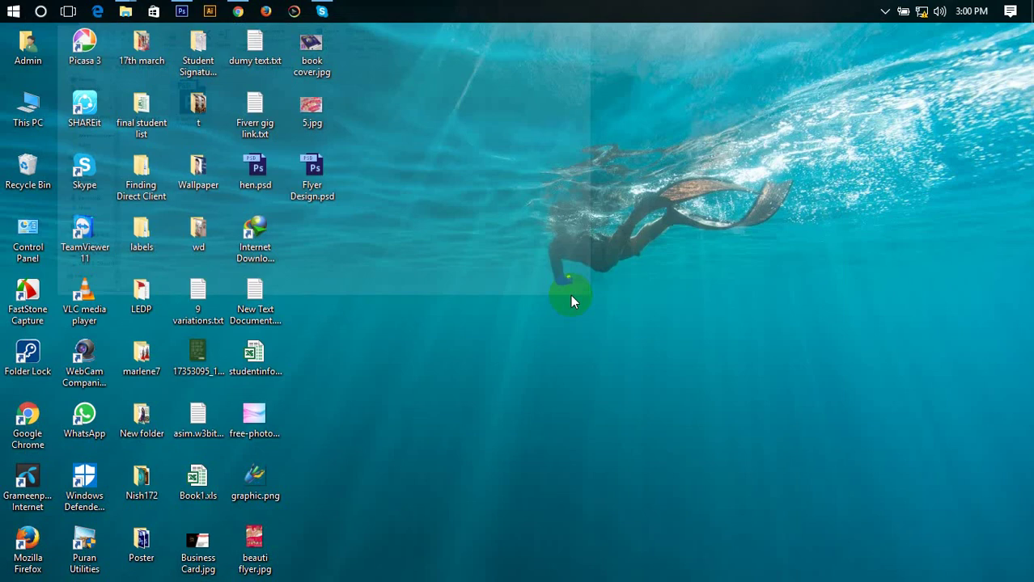
right_click(458, 233)
click(510, 270)
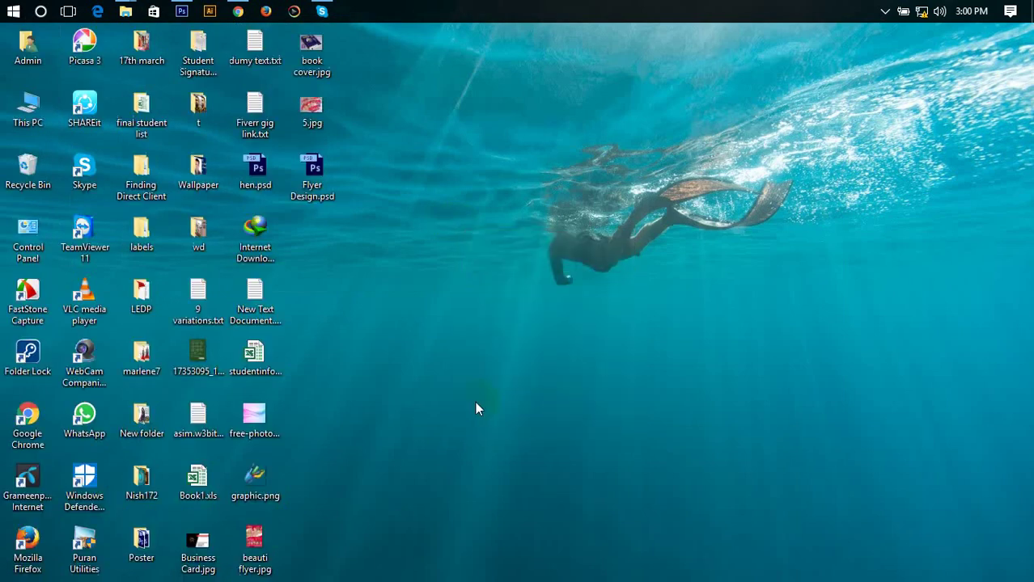
right_click(381, 297)
click(441, 340)
- Open dumy text.txt in Notepad, select all its text, and head back toward Photoshop
double_click(256, 51)
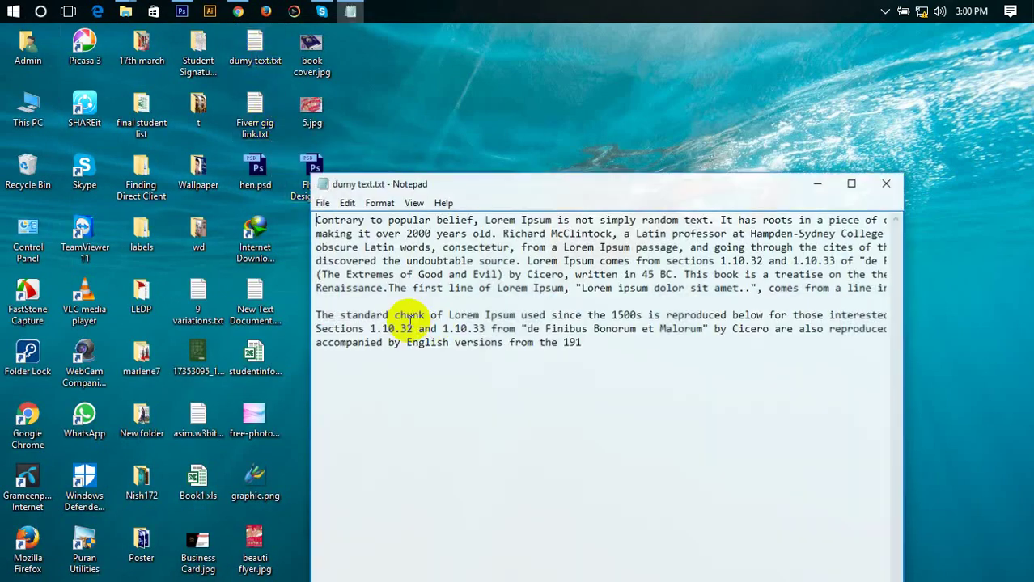
click(596, 360)
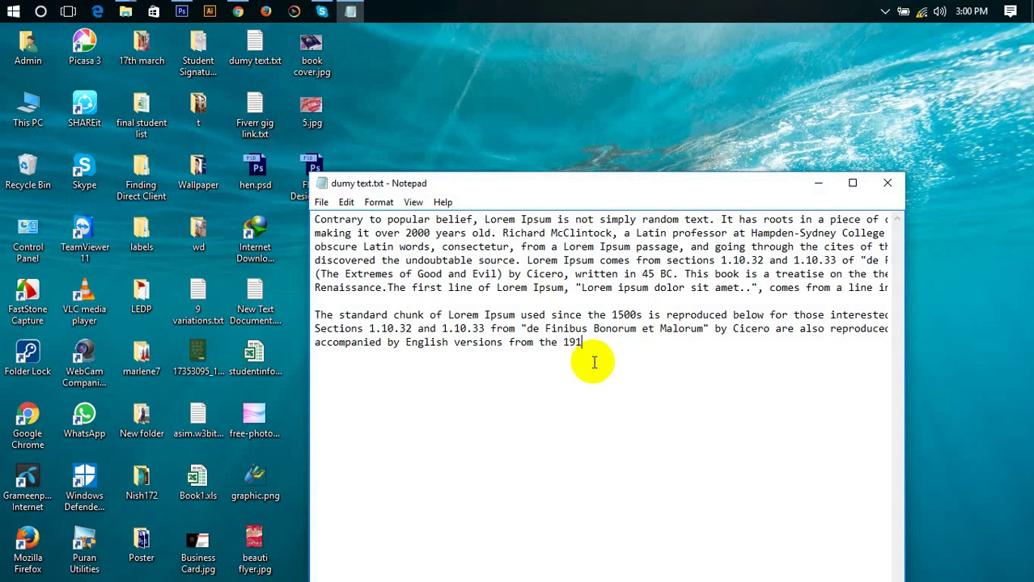
key(ctrl+a)
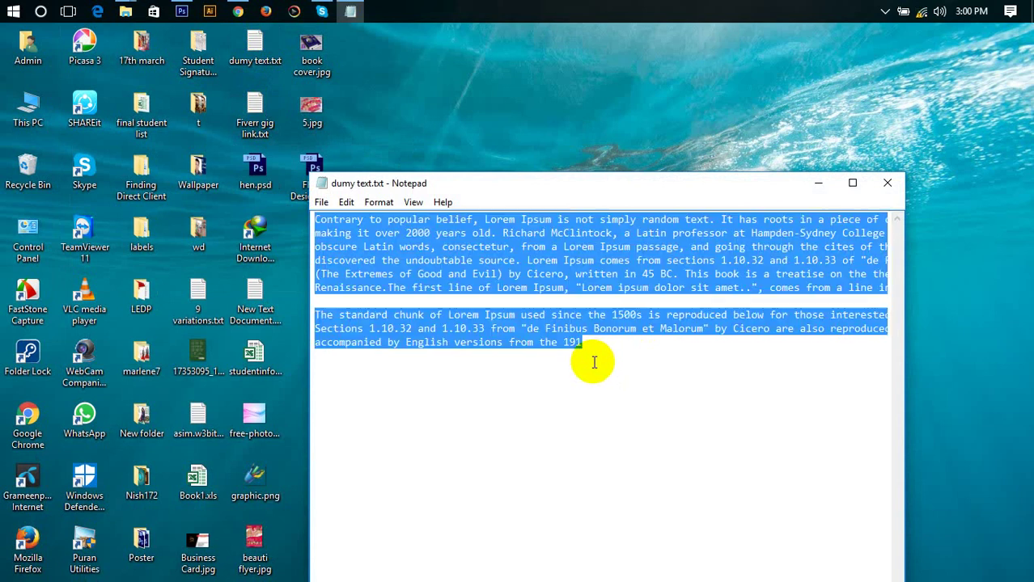
click(240, 10)
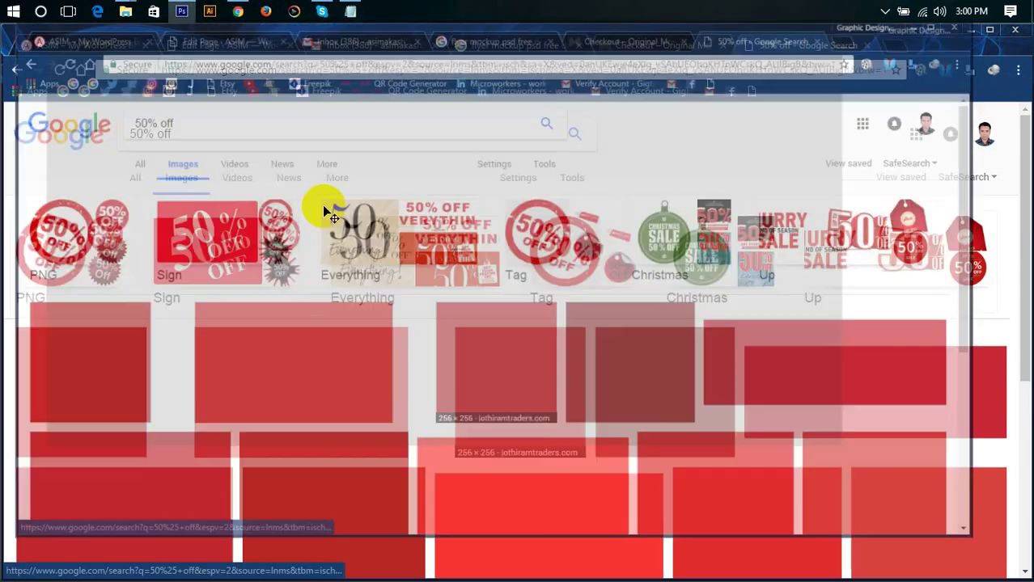
- Return to the Photoshop flyer and bring the ABOUTS US area into view
click(182, 11)
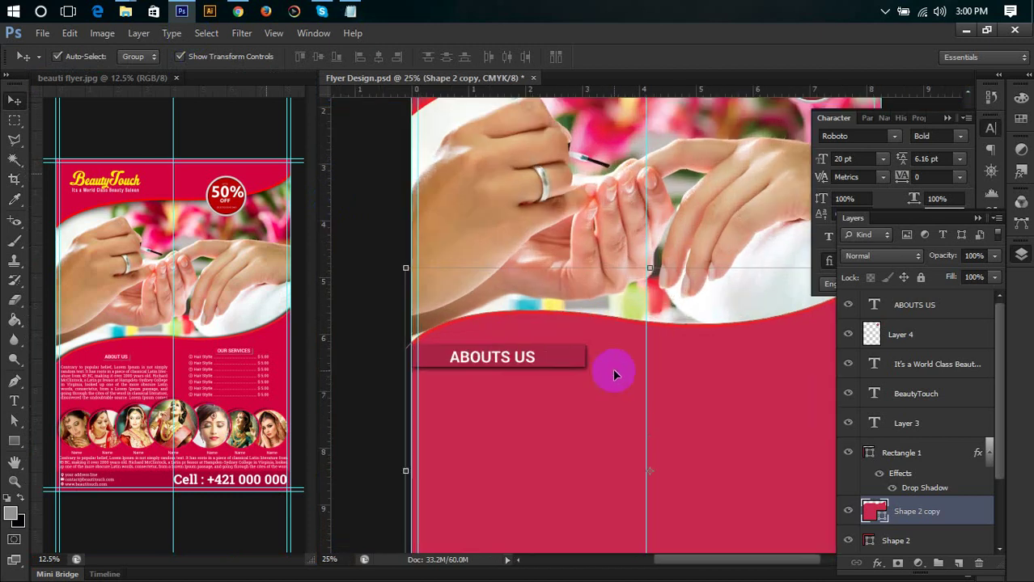
scroll(613, 370, up, 3)
drag(512, 455, 528, 305)
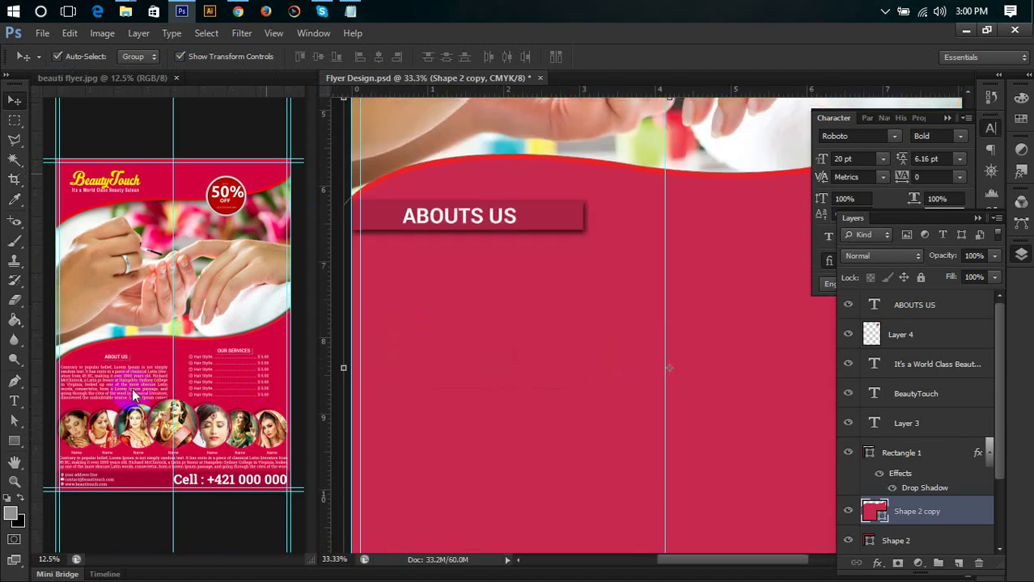
click(17, 402)
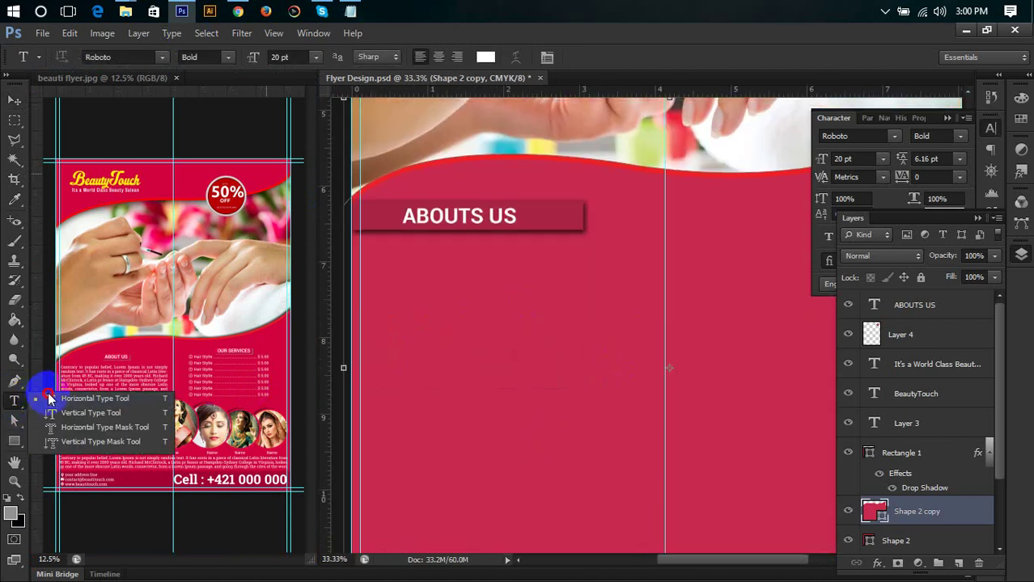
click(364, 251)
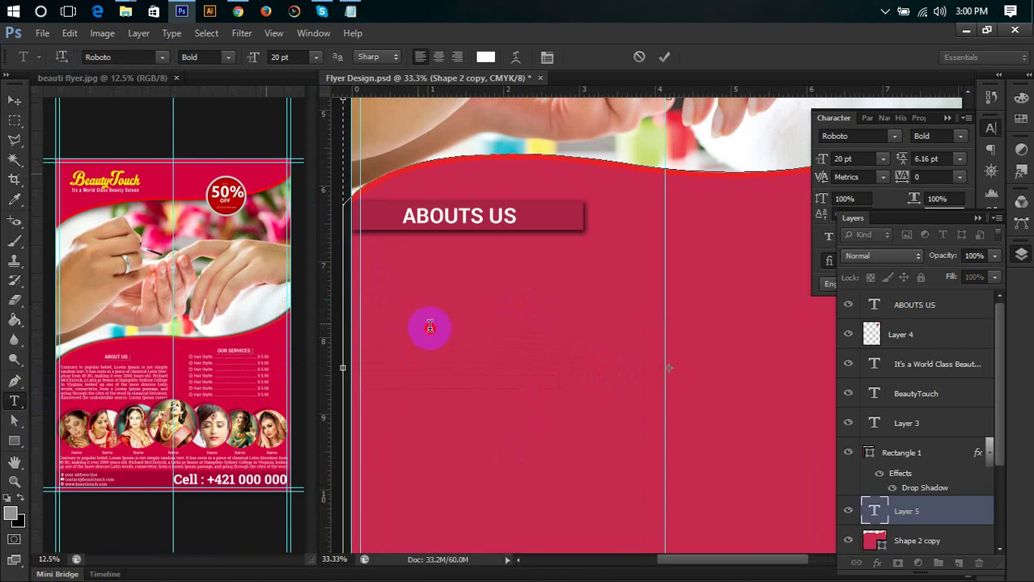
key(v)
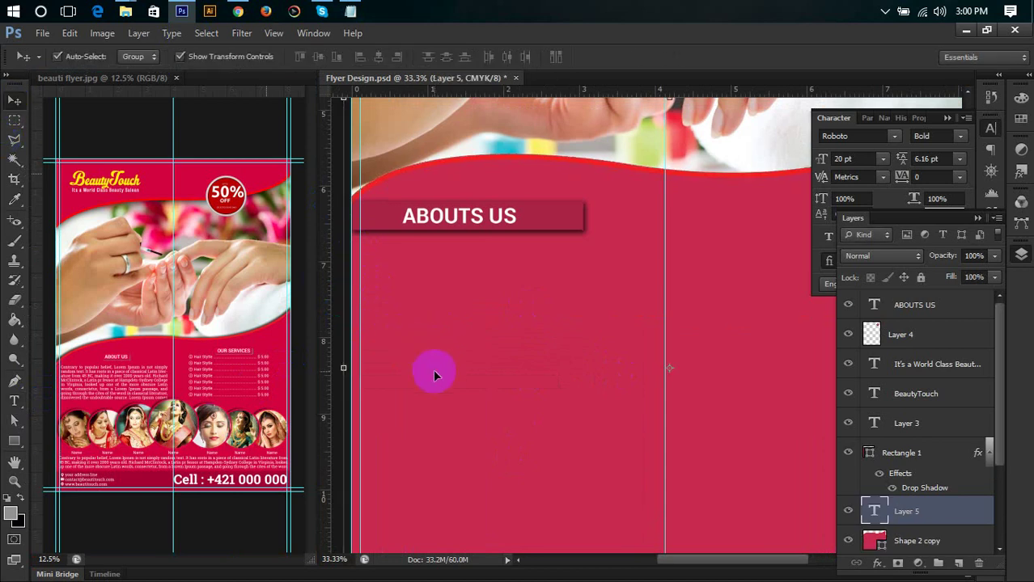
- Choose the Horizontal Type tool and add an empty Layer 6 above Shape 2 copy
click(482, 397)
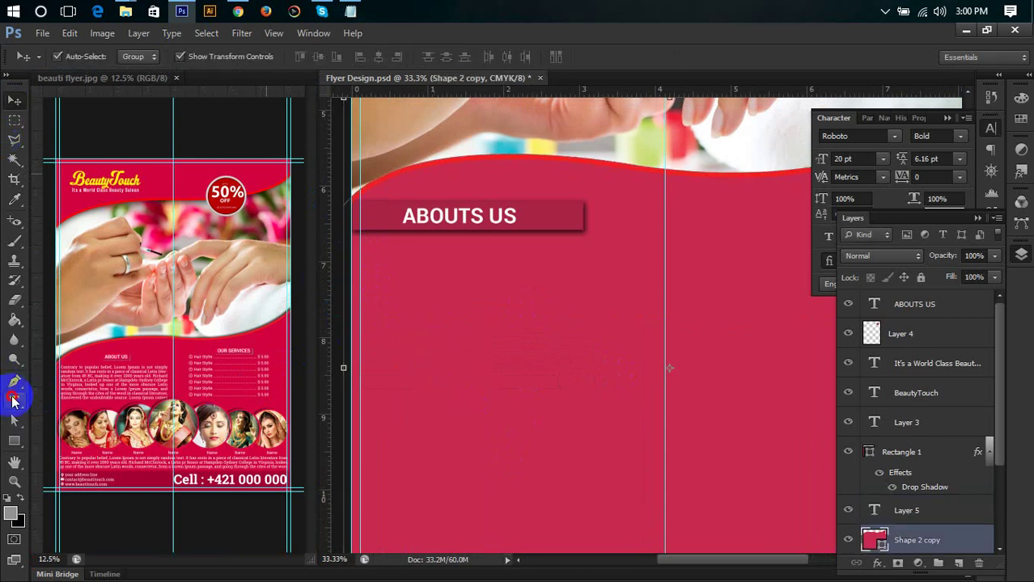
click(13, 400)
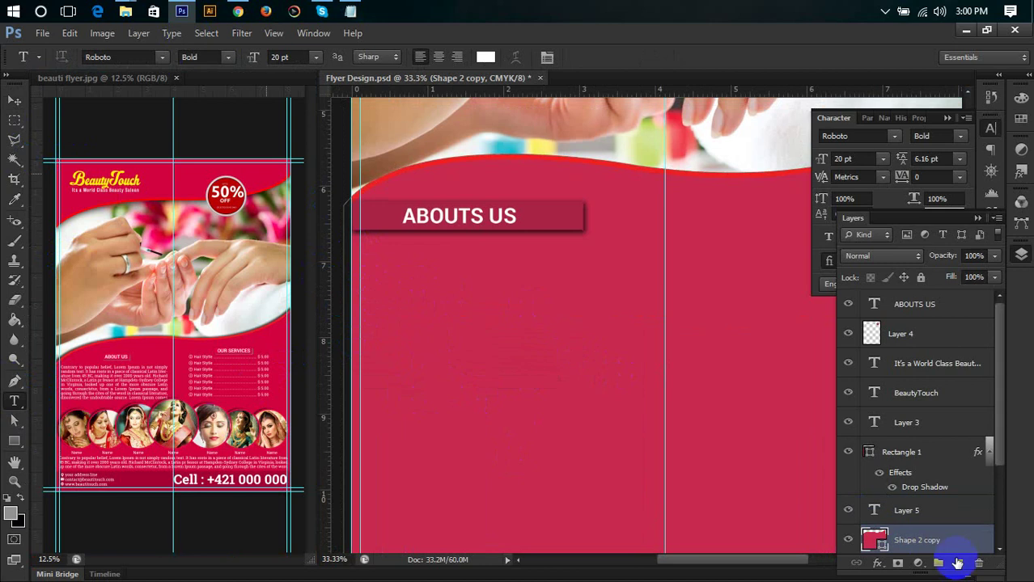
mouse_move(998, 457)
mouse_down()
mouse_move(997, 473)
mouse_move(998, 457)
mouse_up()
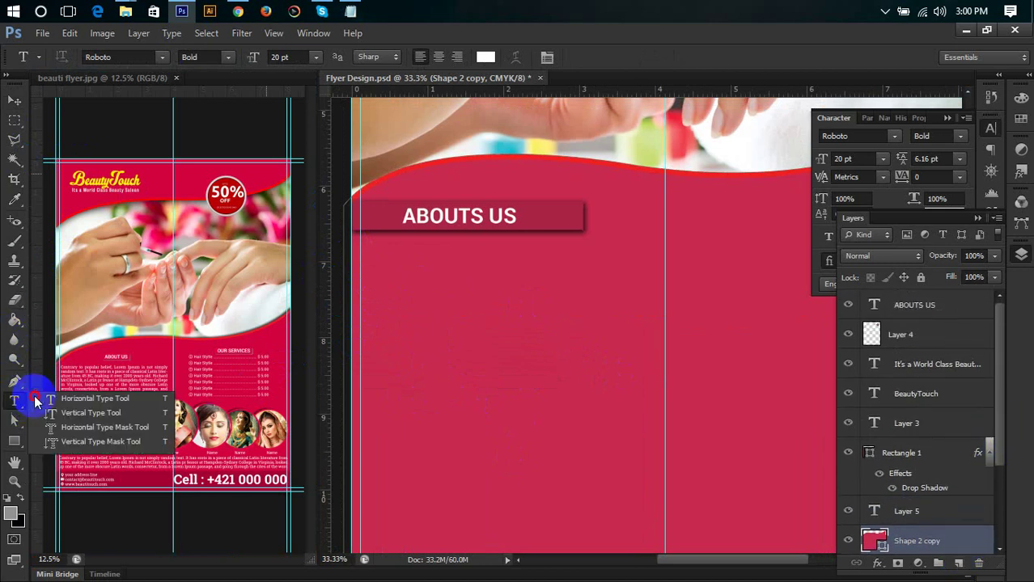
drag(14, 404, 55, 398)
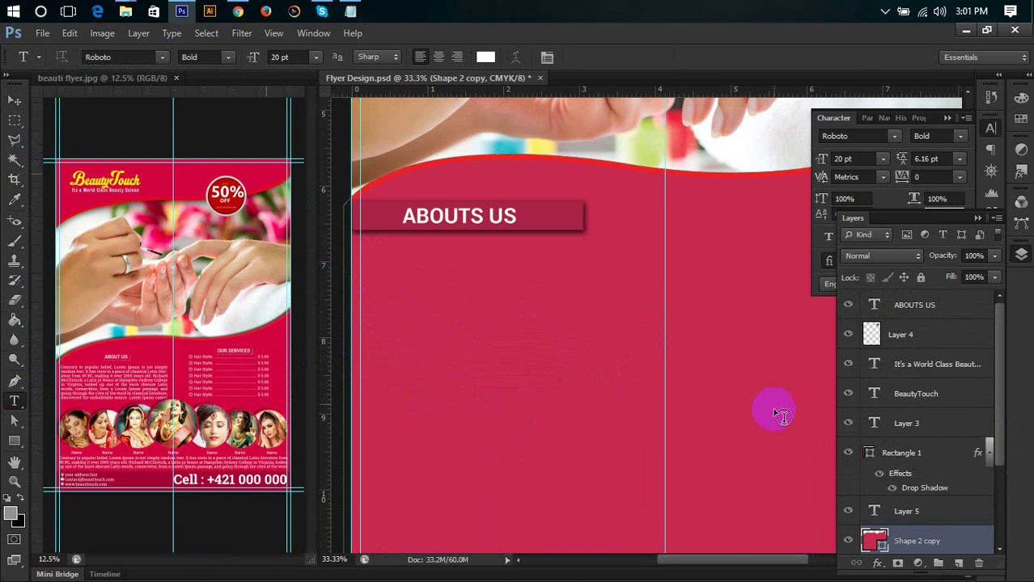
click(960, 567)
- Draw a paragraph text box below ABOUTS US and paste the Lorem Ipsum text
mouse_move(364, 260)
mouse_down()
mouse_move(663, 423)
mouse_move(647, 426)
mouse_up()
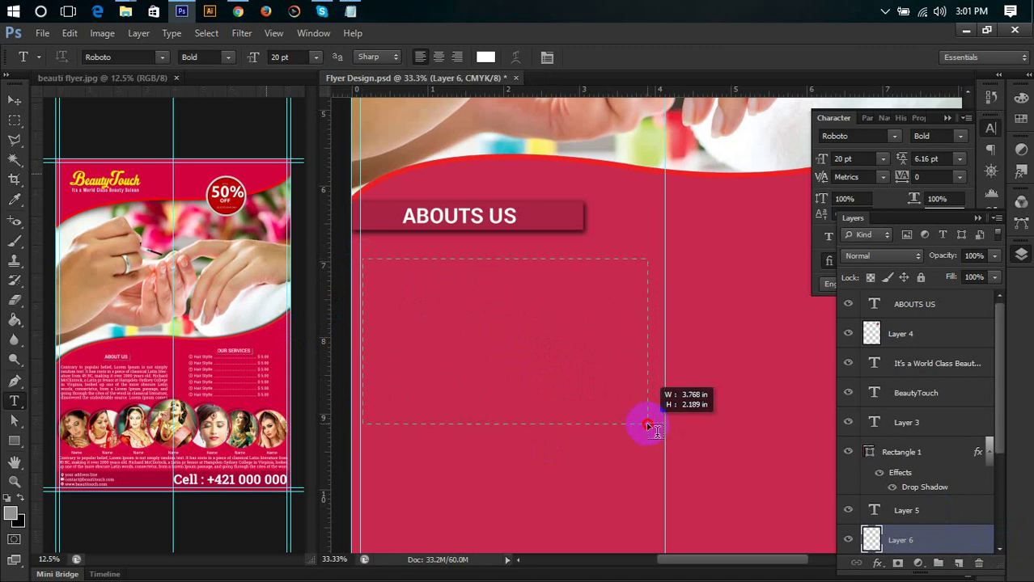
drag(648, 425, 647, 423)
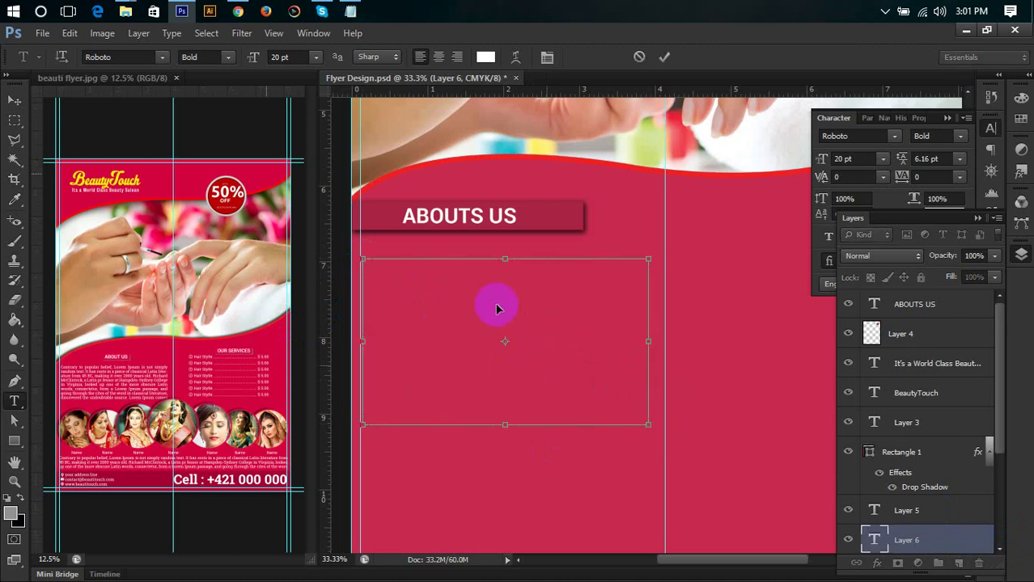
key(ctrl+v)
key(ctrl+a)
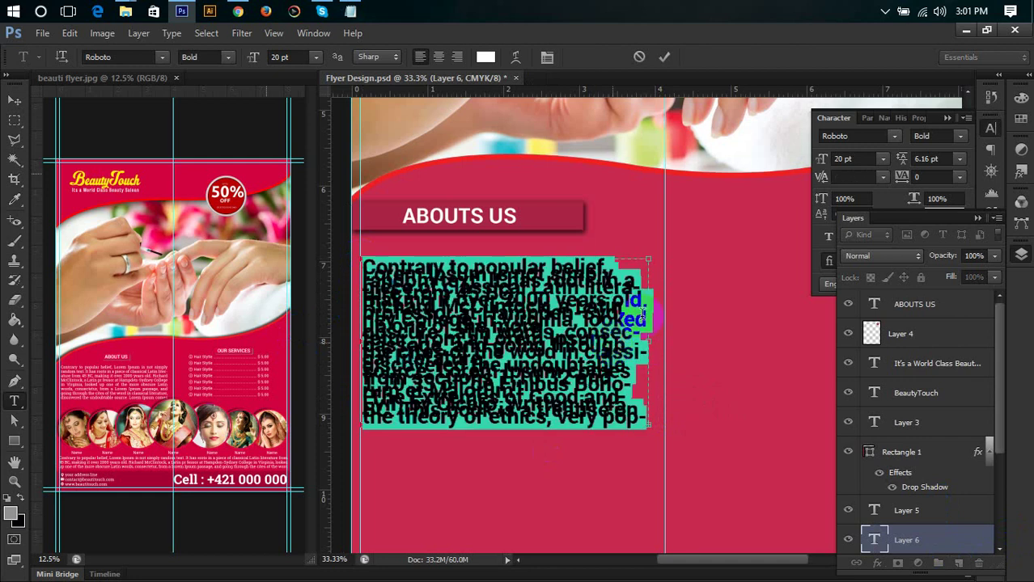
- Set the paragraph to Roboto Regular 12 pt, leading 14, fully justified
click(863, 164)
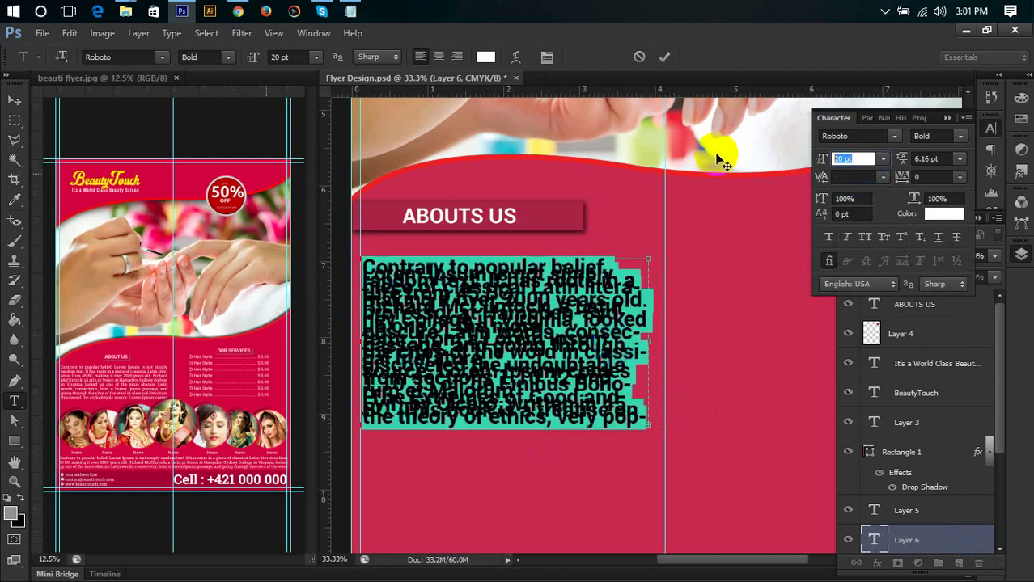
text(12)
key(Tab)
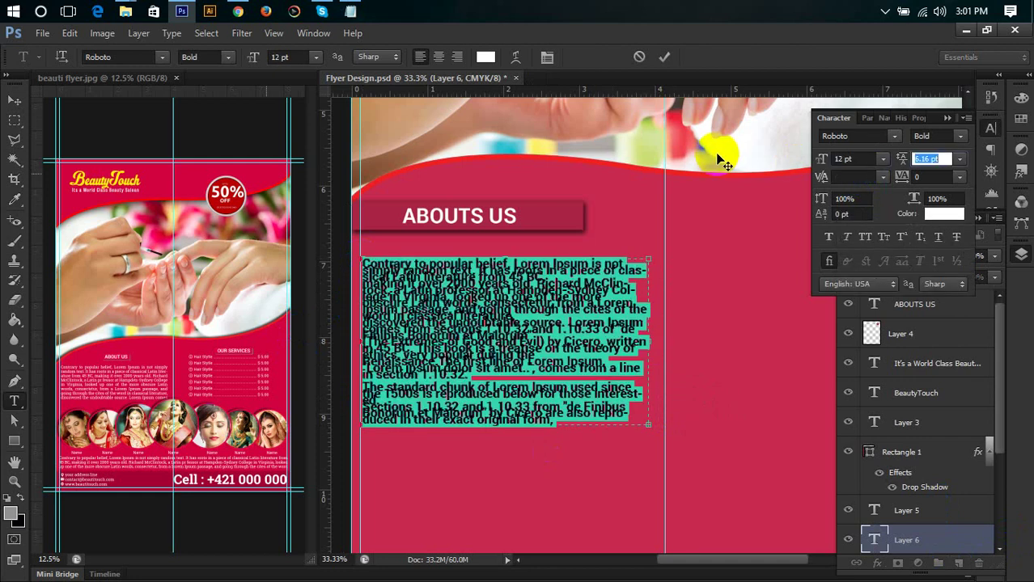
text(14)
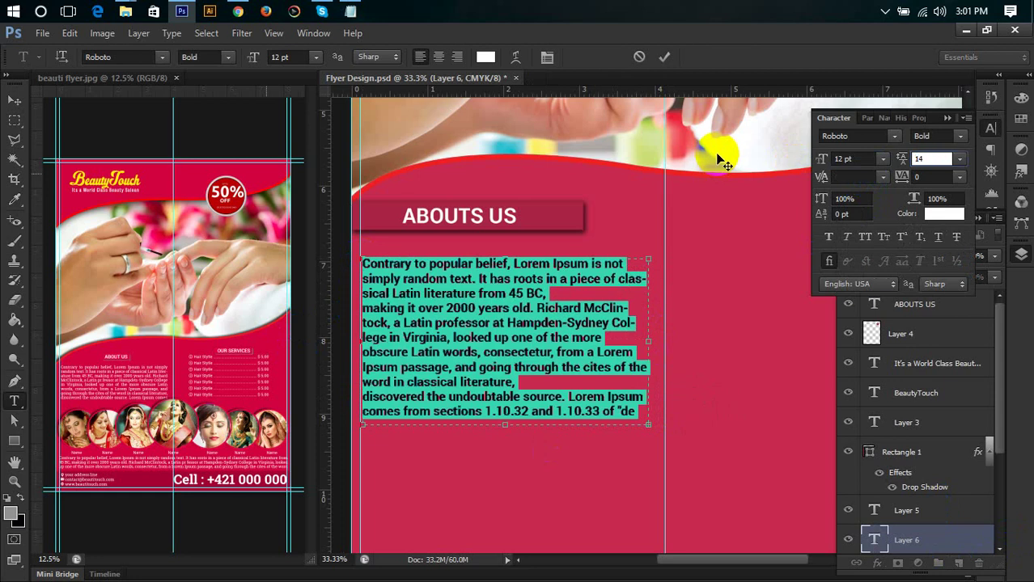
click(958, 136)
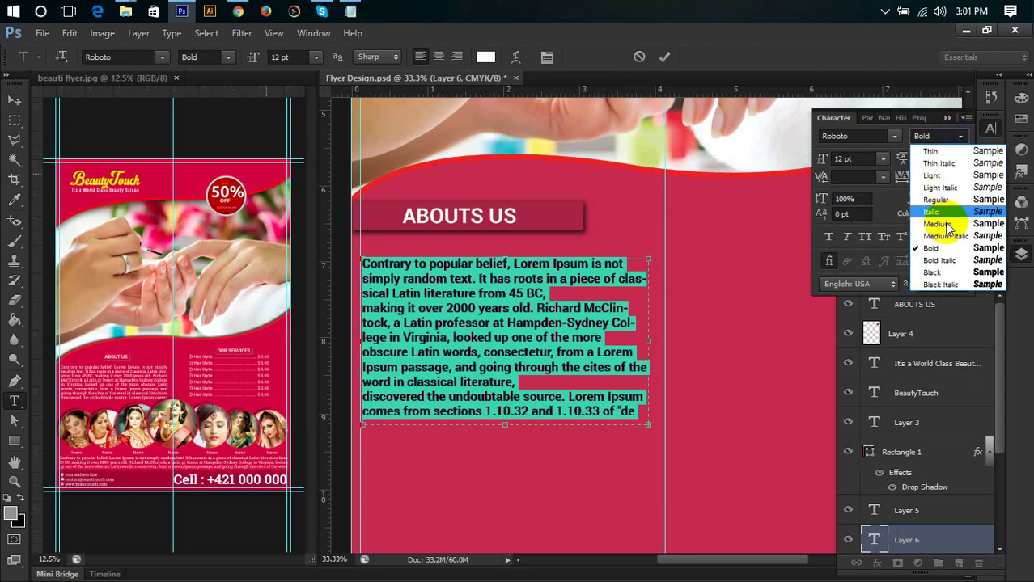
click(937, 199)
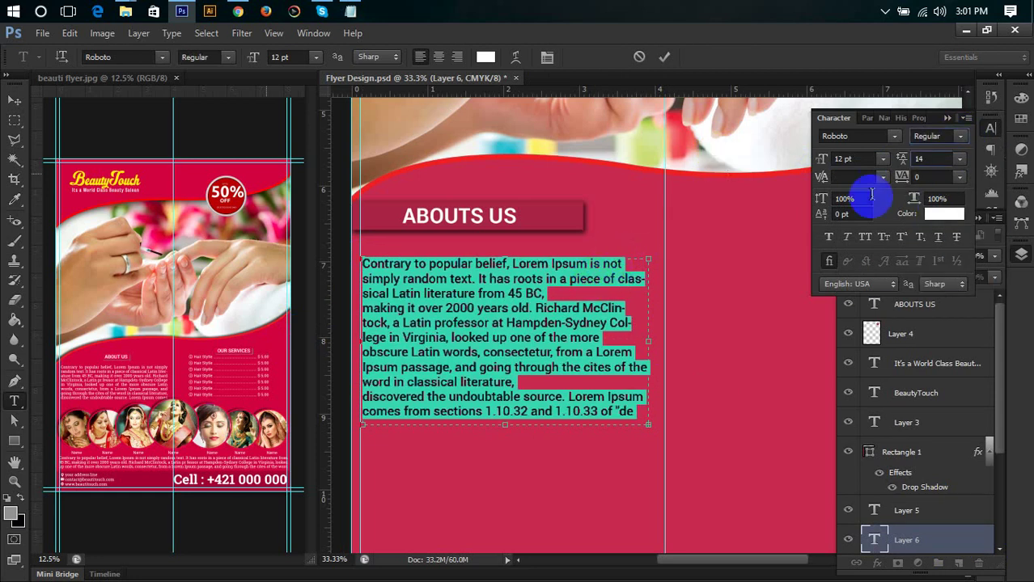
click(867, 118)
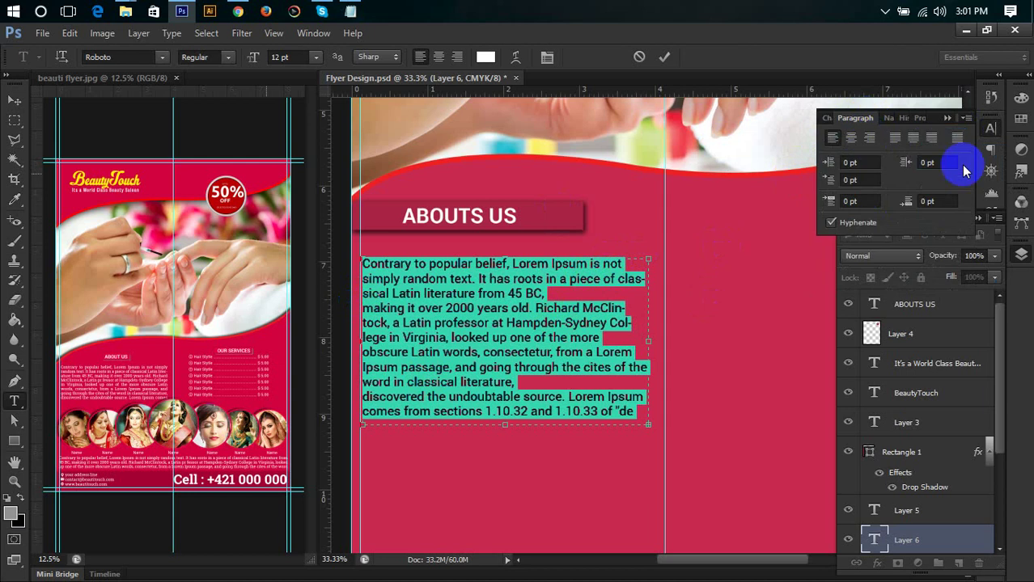
click(957, 139)
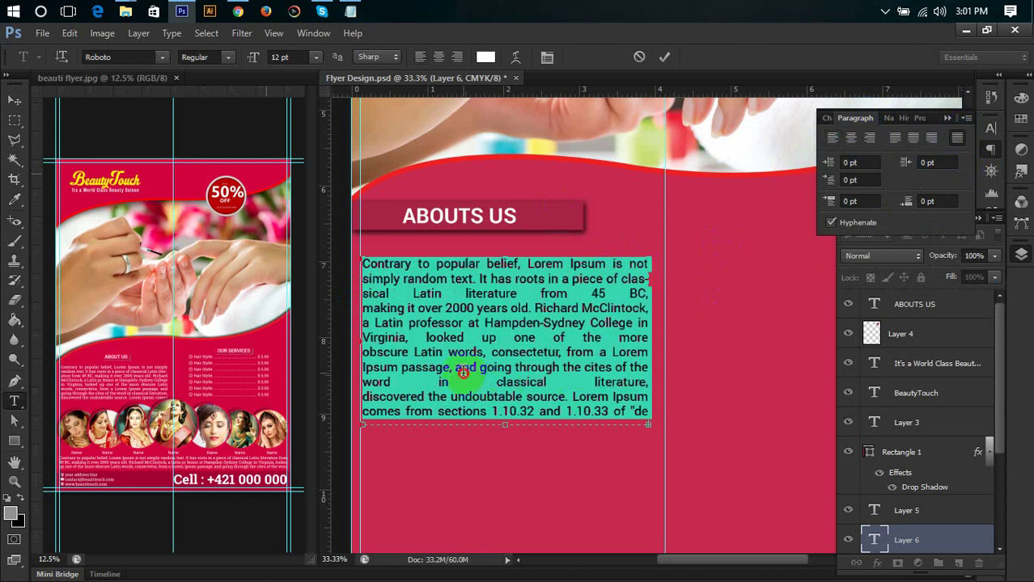
- Remove the line breaks after '45 BC,' and before 'obscure'
click(462, 368)
click(430, 353)
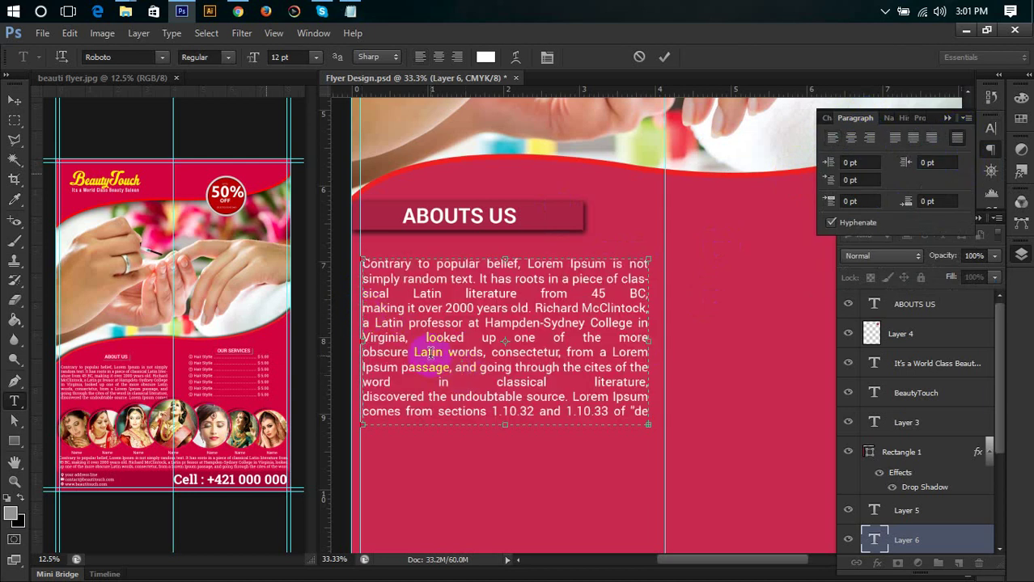
key(BackSpace)
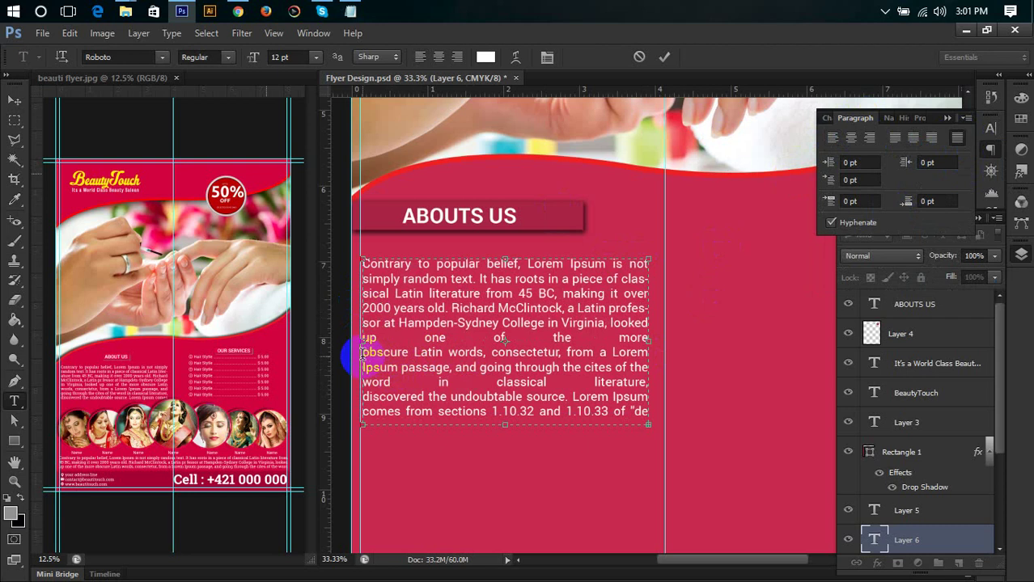
key(BackSpace)
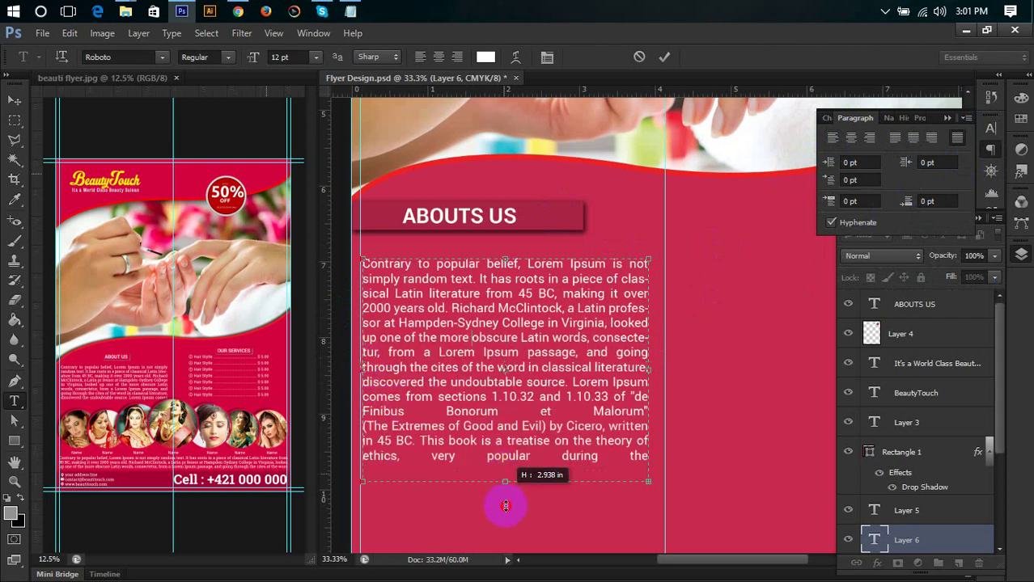
- Join the Malorum and The Extremes lines and trim the box to nine lines
drag(503, 427, 503, 503)
click(425, 493)
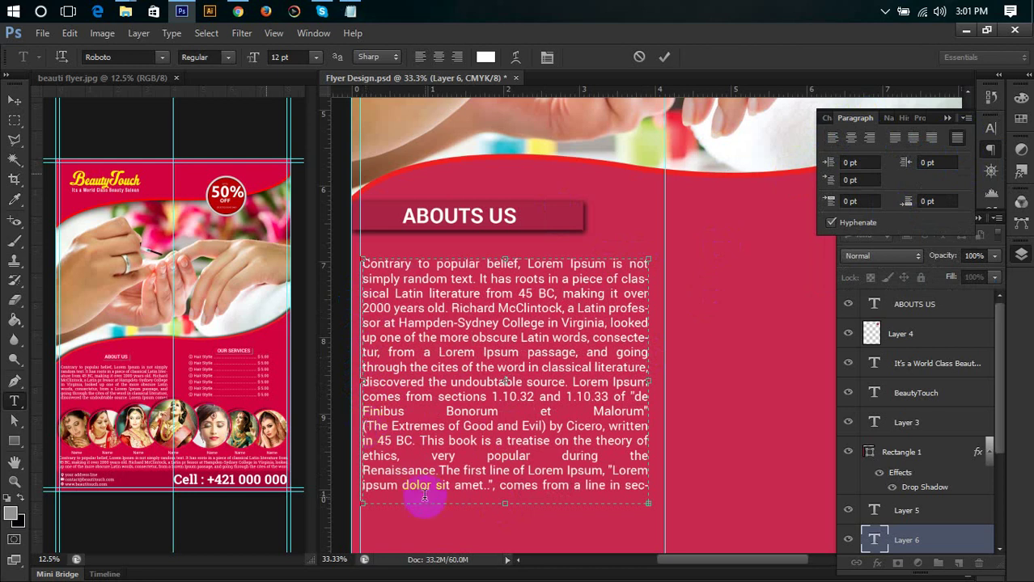
key(BackSpace)
text(()
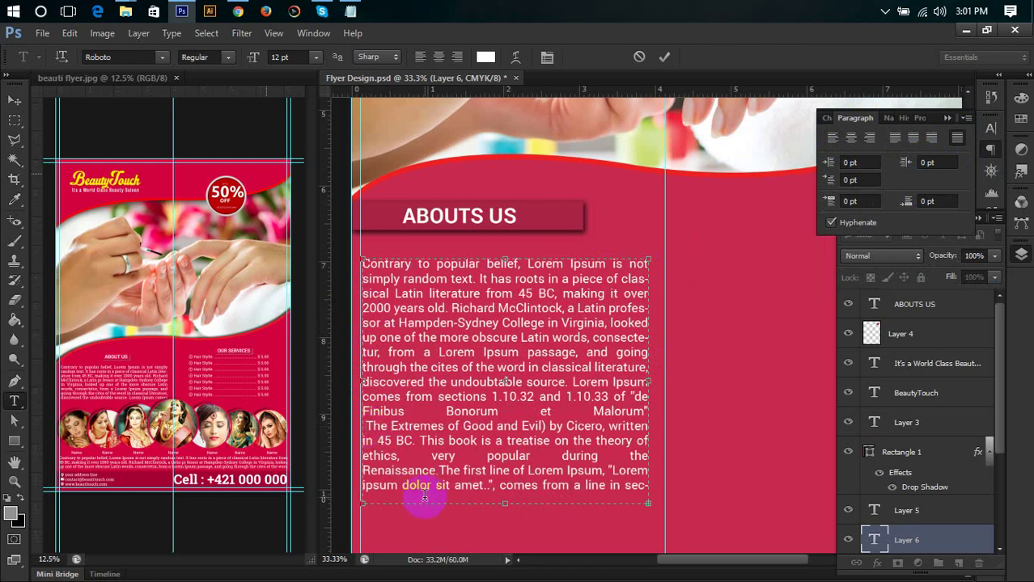
key(BackSpace)
key(BackSpace)
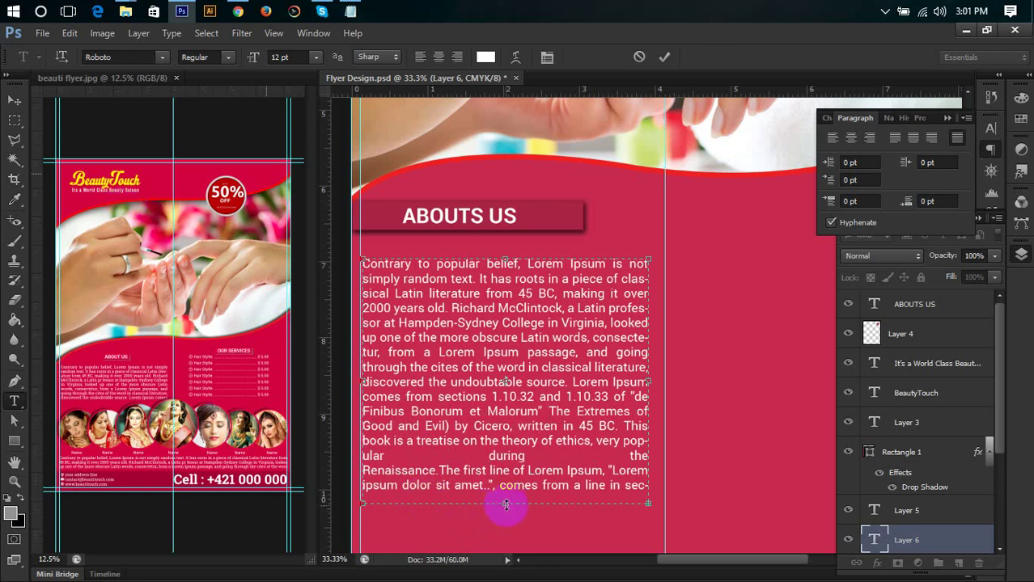
drag(504, 499, 526, 392)
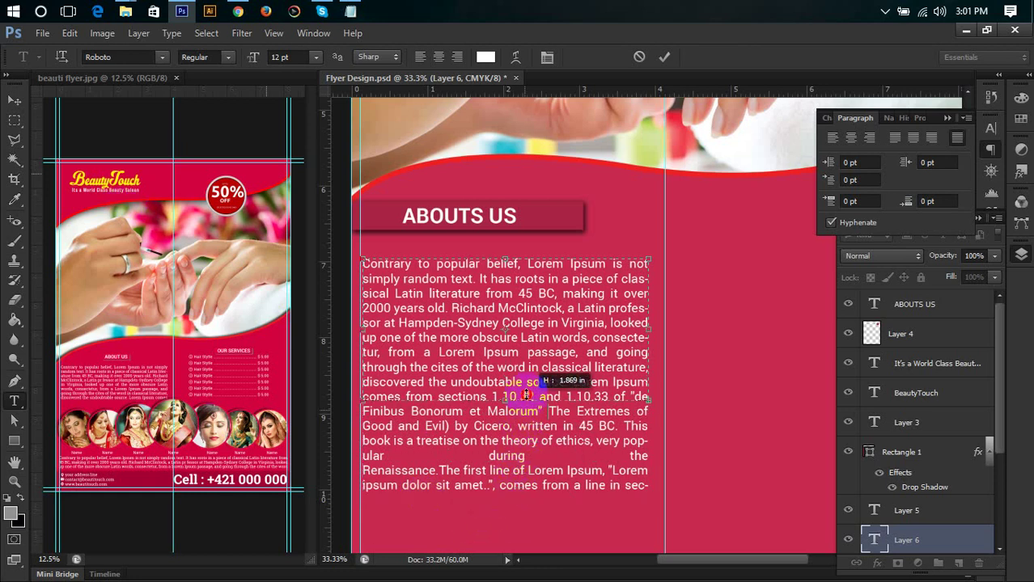
click(16, 104)
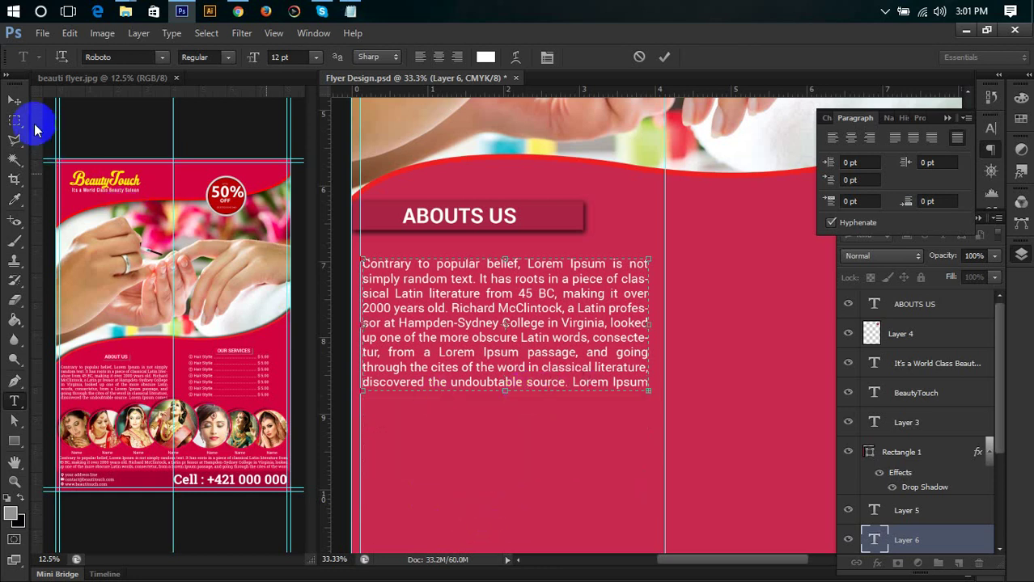
click(172, 129)
- Zoom and pan Flyer Design to the About Us section and select the banner rectangle
key(ctrl+minus)
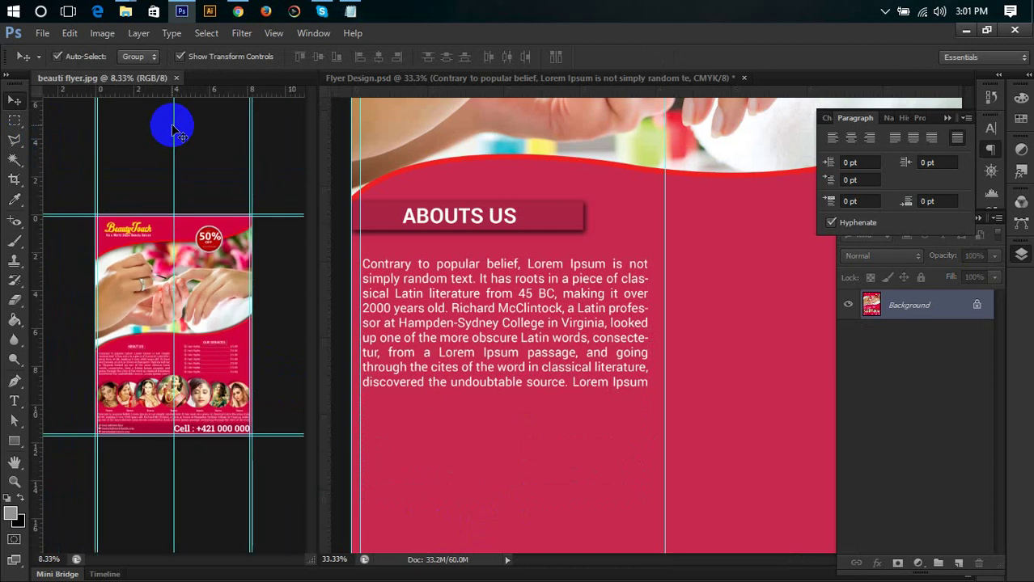
click(692, 233)
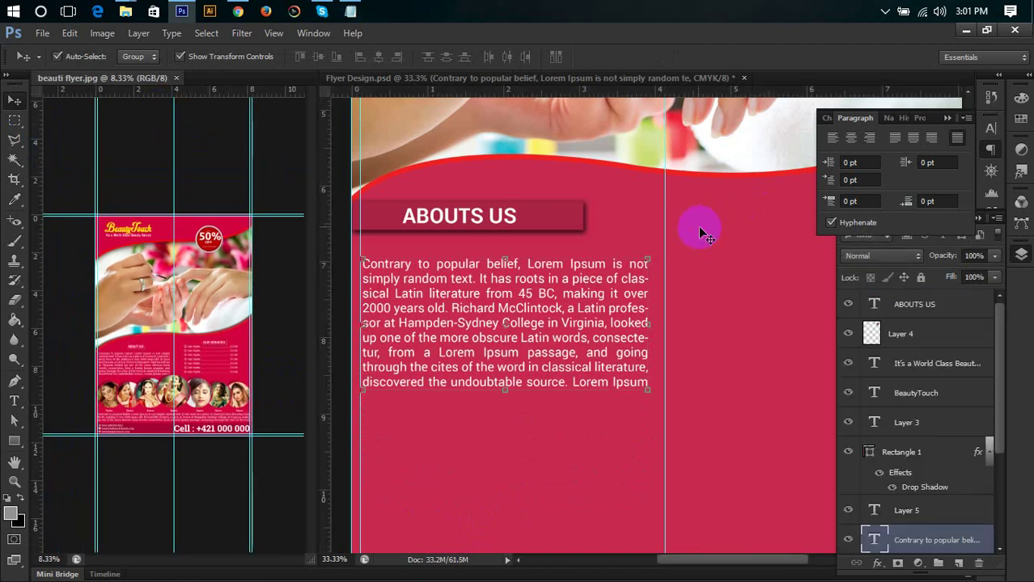
key(ctrl+minus)
key(ctrl+minus)
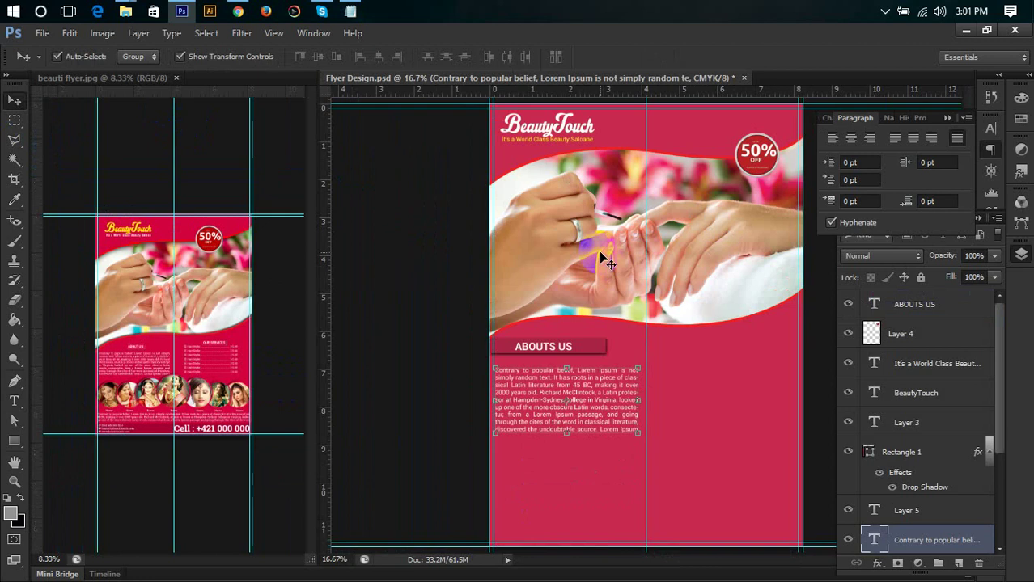
key(ctrl+plus)
key(ctrl+plus)
key(ctrl+plus)
key(ctrl+plus)
key(ctrl+plus)
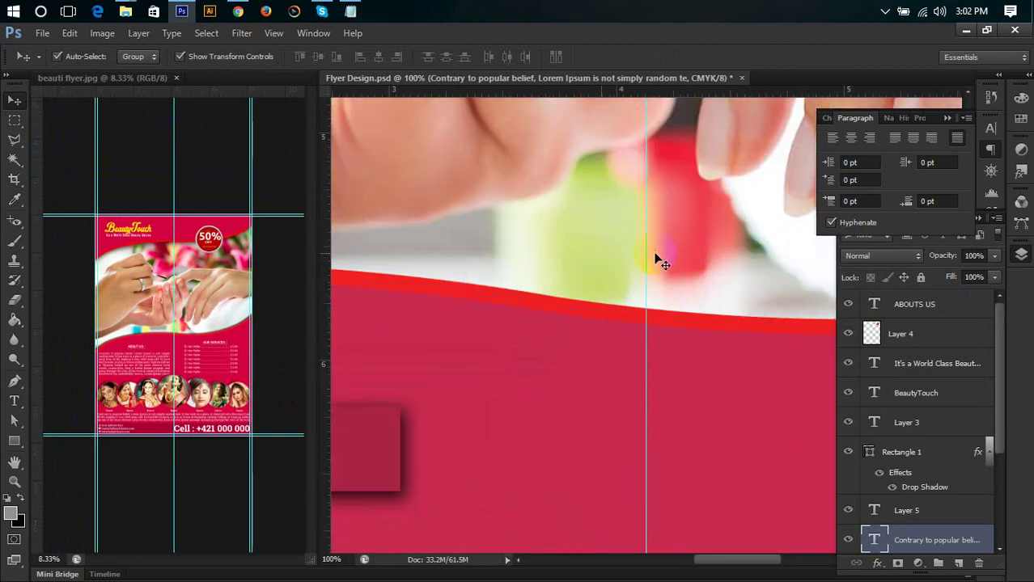
scroll(715, 312, down, 5)
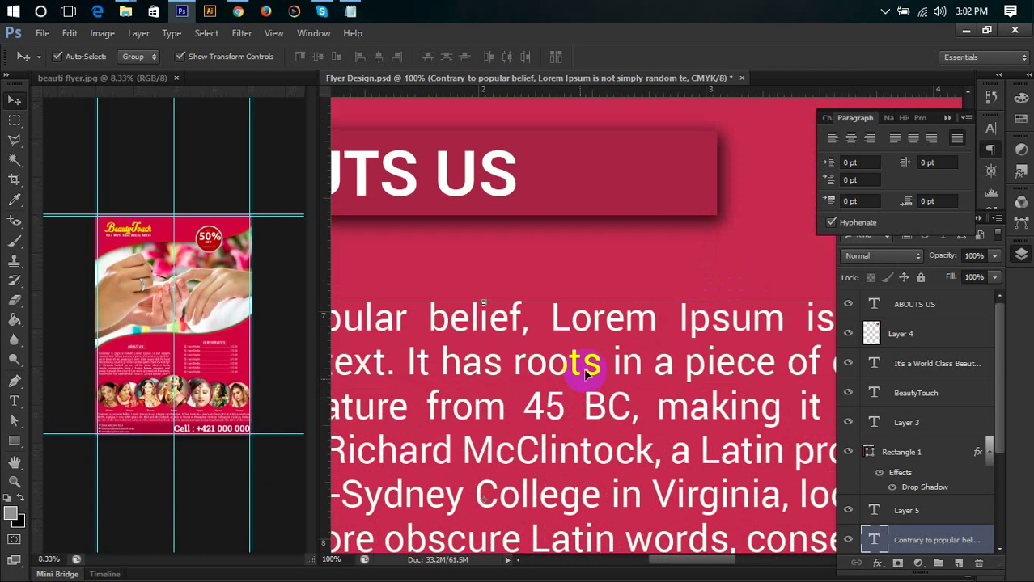
key(ctrl+minus)
key(ctrl+minus)
key(ctrl+minus)
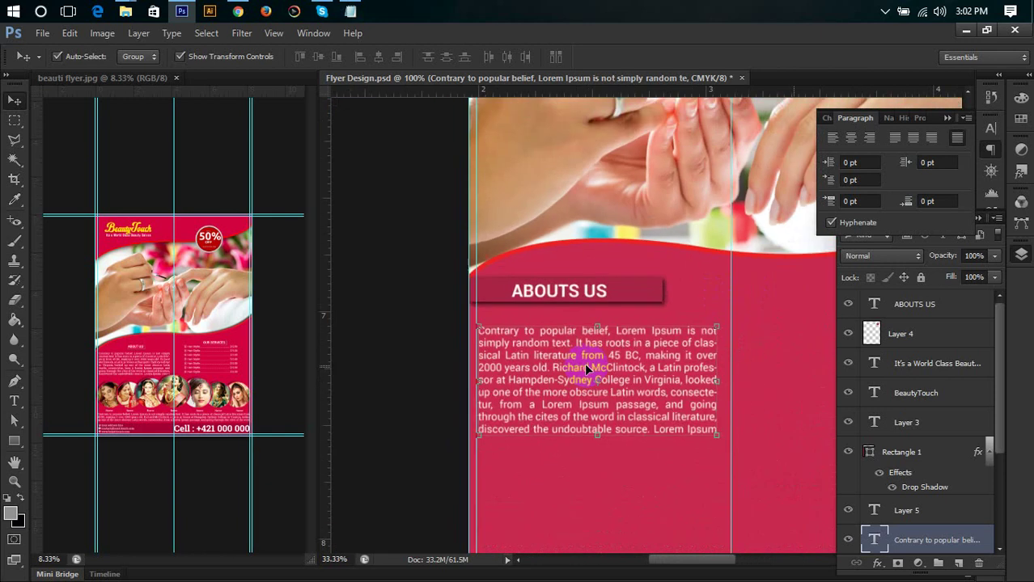
scroll(503, 260, right, 3)
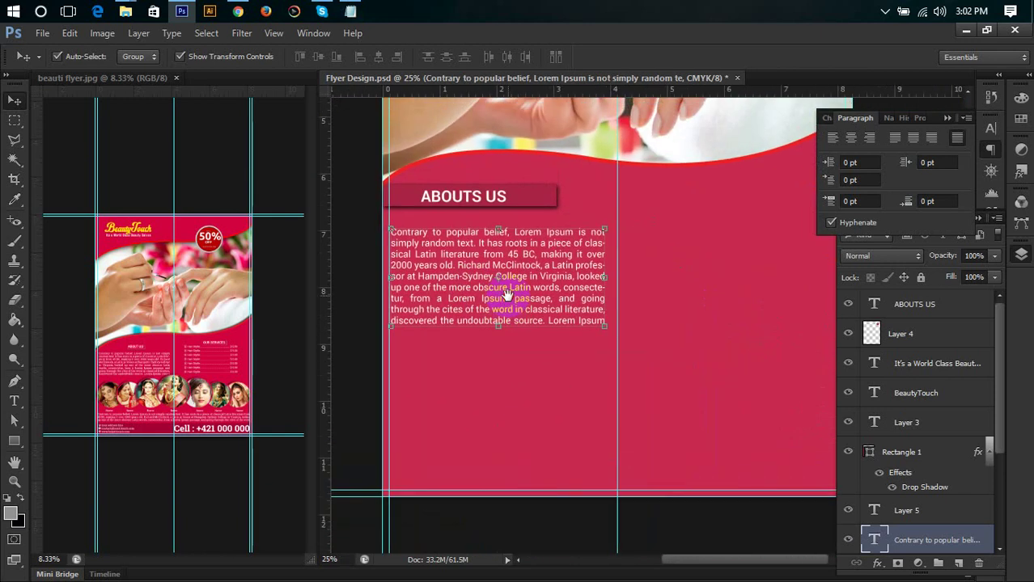
drag(646, 386, 592, 391)
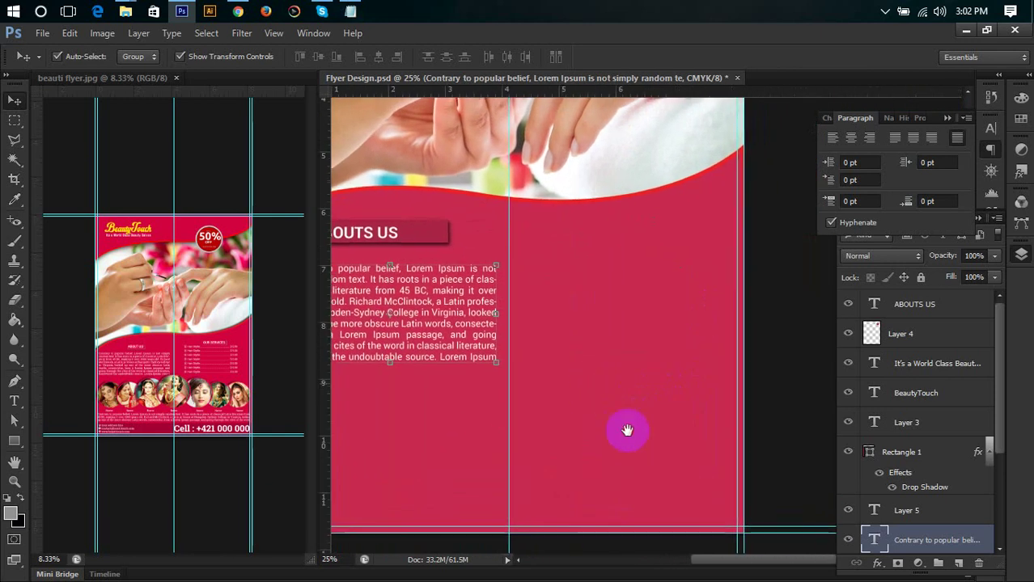
drag(486, 342, 537, 391)
click(465, 290)
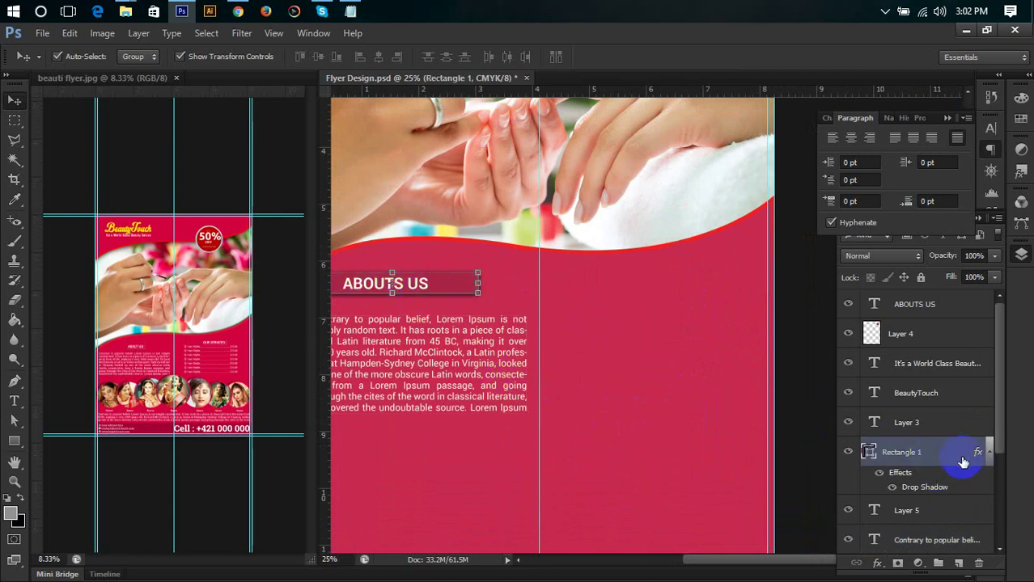
drag(1001, 416, 1003, 449)
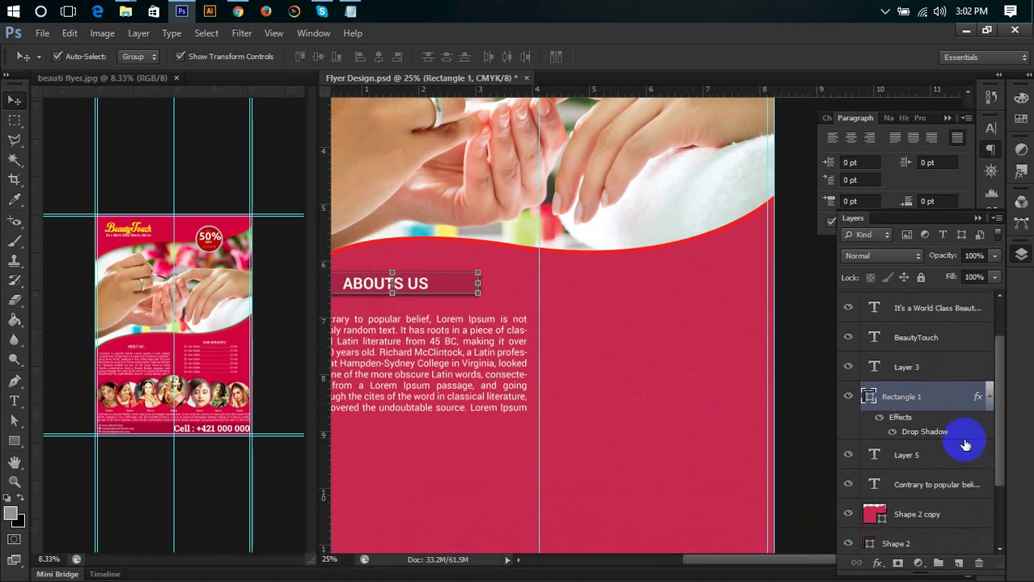
- Reorder the ABOUTS US layer so it sits just above Rectangle 1
double_click(411, 283)
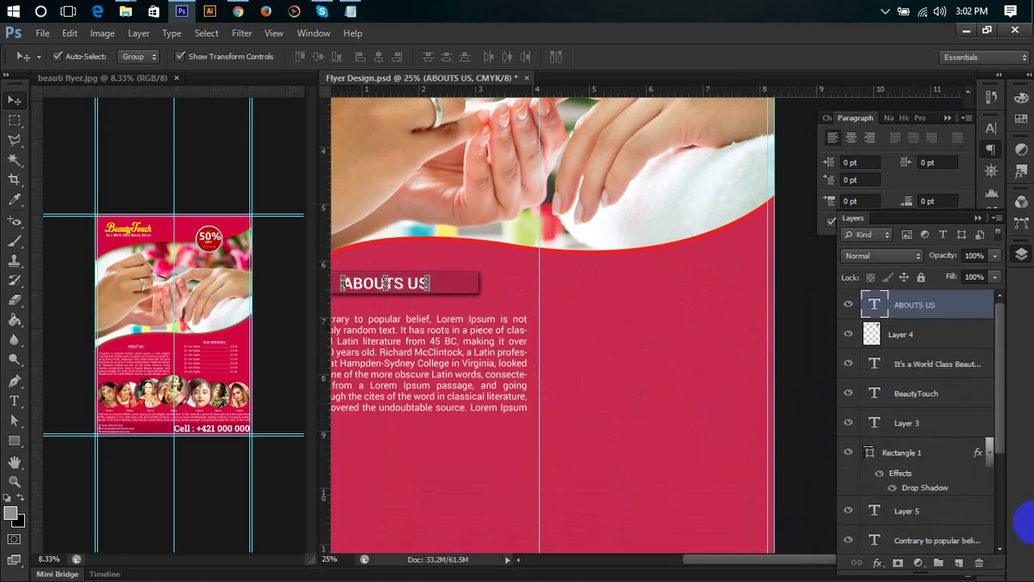
key(ctrl+bracketleft)
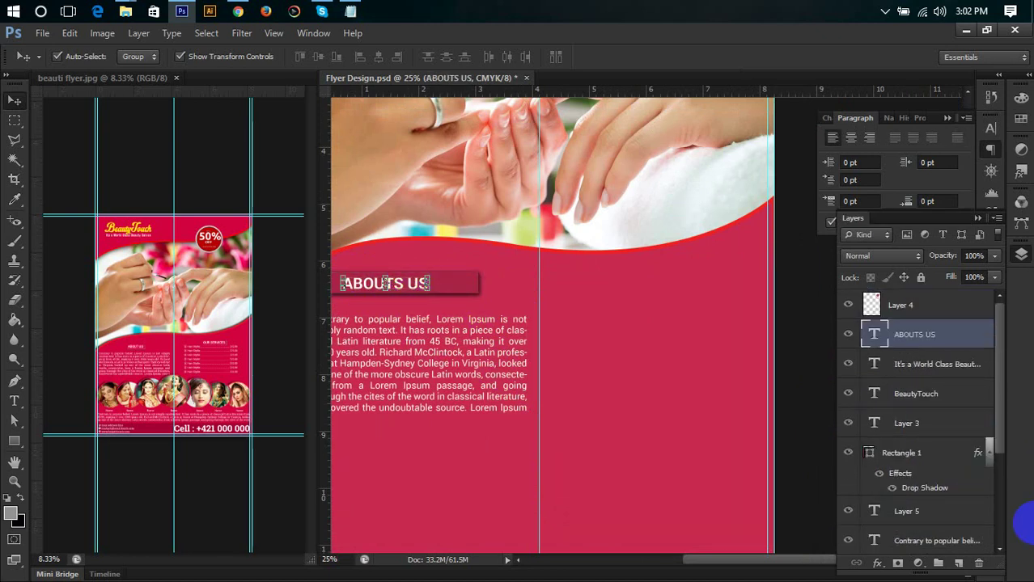
key(ctrl+bracketleft)
key(ctrl+bracketleft)
key(ctrl+bracketleft)
key(ctrl+bracketleft)
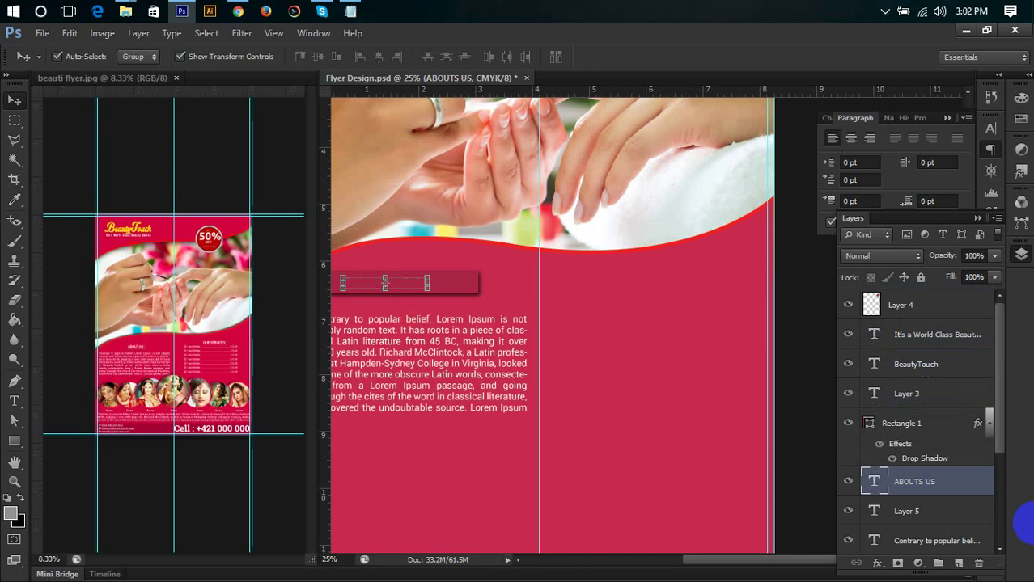
key(ctrl+bracketright)
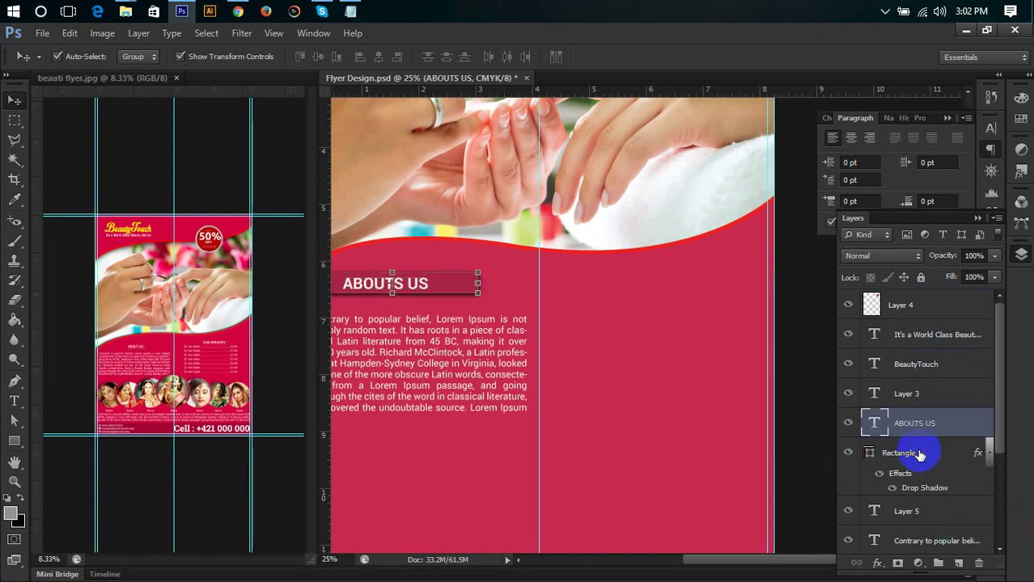
- Copy the ABOUTS US banner into the right column and retype its heading as OUR SERVICES
ctrl+click(920, 456)
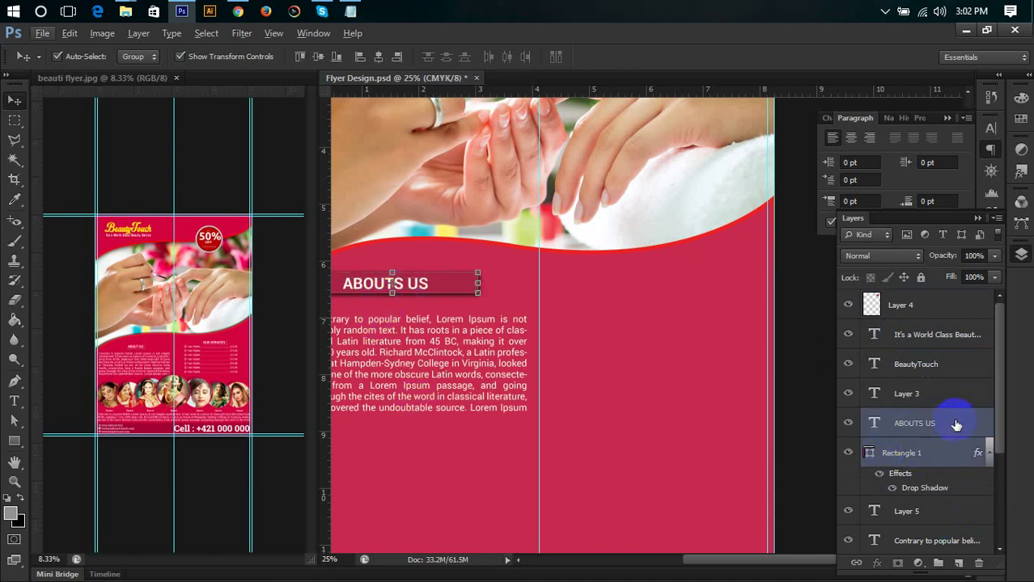
mouse_move(431, 291)
mouse_down()
mouse_move(728, 298)
mouse_move(722, 305)
mouse_move(604, 281)
mouse_up()
click(14, 401)
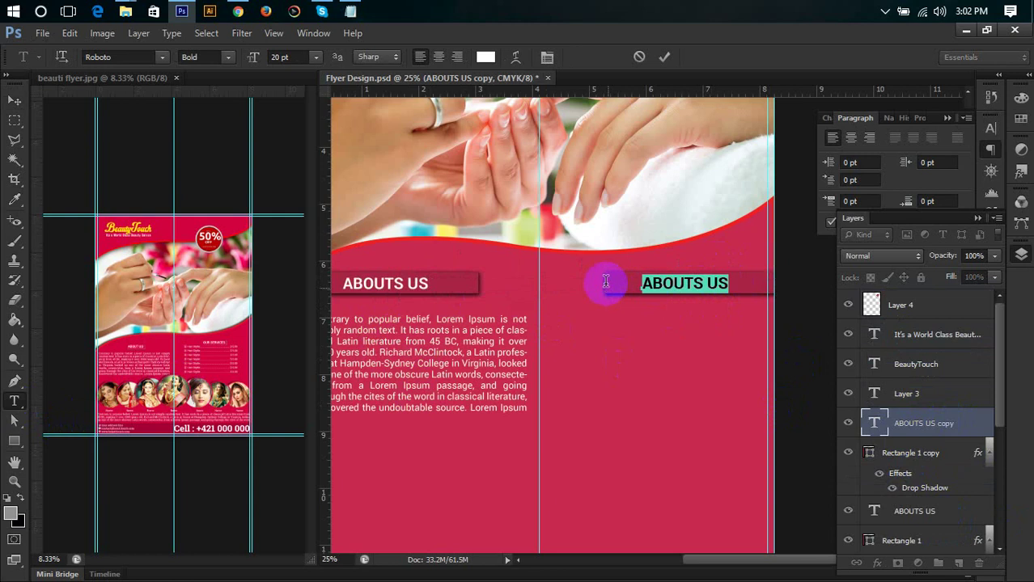
key(BackSpace)
key(Caps_Lock)
text(our)
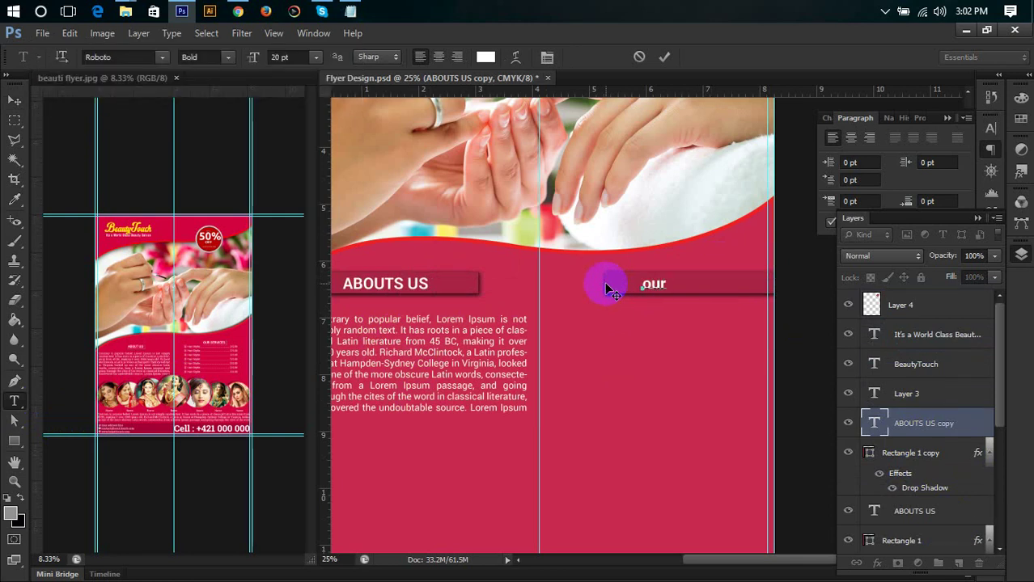
key(BackSpace)
key(BackSpace)
key(BackSpace)
key(Caps_Lock)
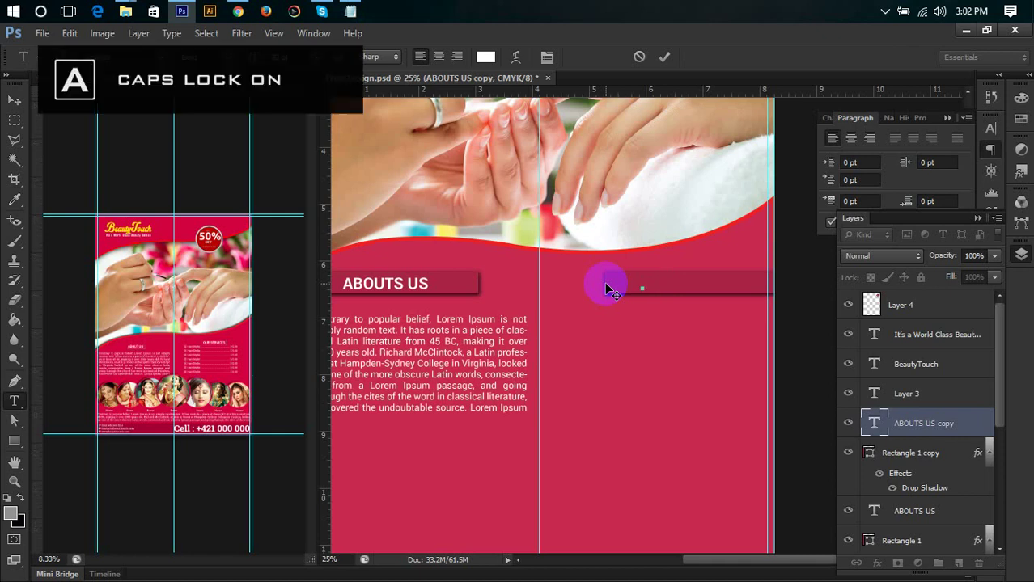
text(OUR SERVICES)
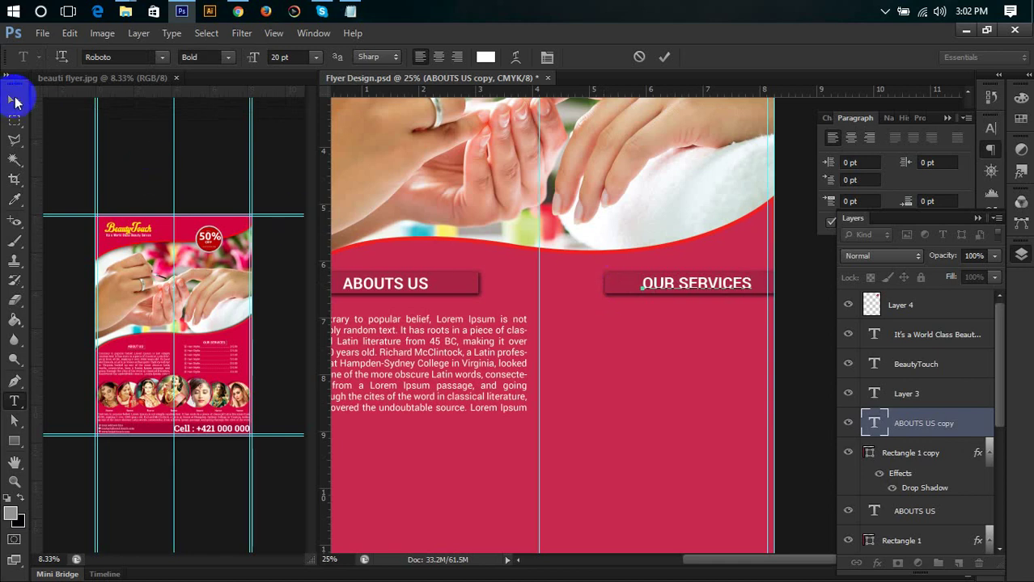
- Nudge the OUR SERVICES heading left and up to centre it on the bar
click(14, 99)
key(shift+Left)
key(shift+Left)
key(shift+Left)
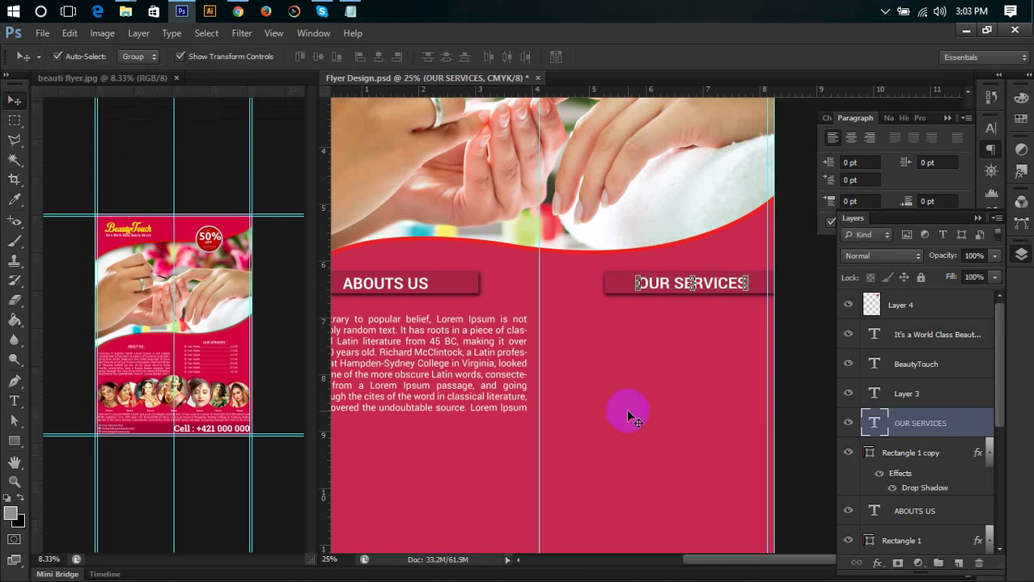
key(shift+Left)
key(shift+Left)
key(shift+Left)
key(shift+Left)
key(shift+Left)
key(Up)
key(Up)
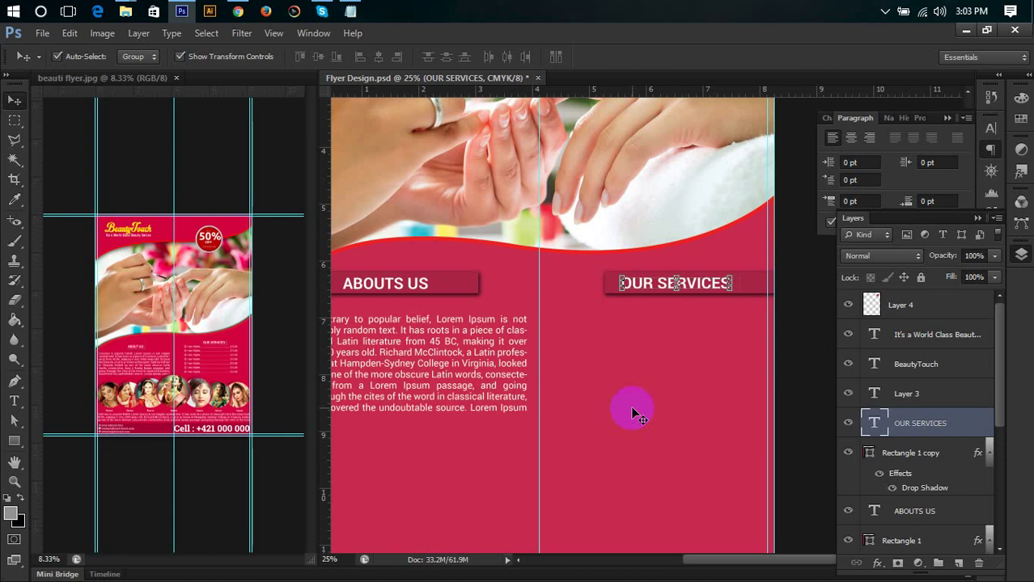
key(shift+Left)
click(804, 380)
- Draw a text box under the OUR SERVICES banner and type 'Hair Style'
scroll(796, 377, up, 1)
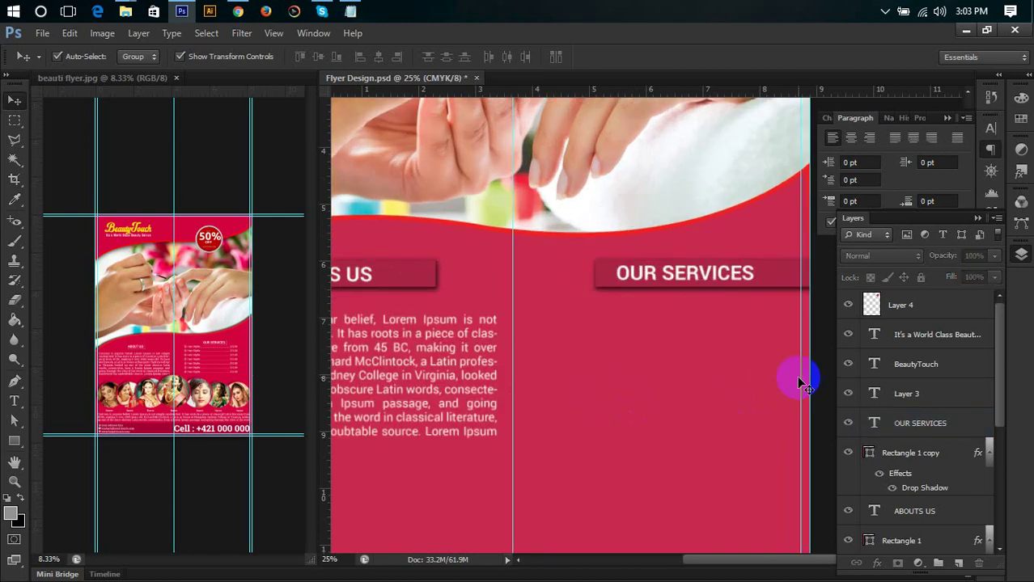
drag(756, 405, 614, 408)
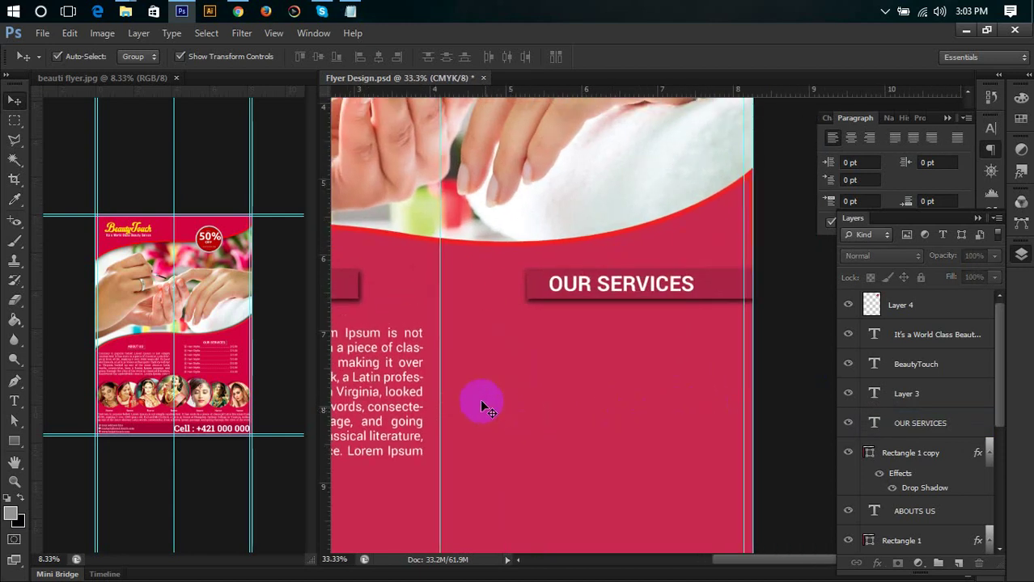
drag(440, 401, 488, 344)
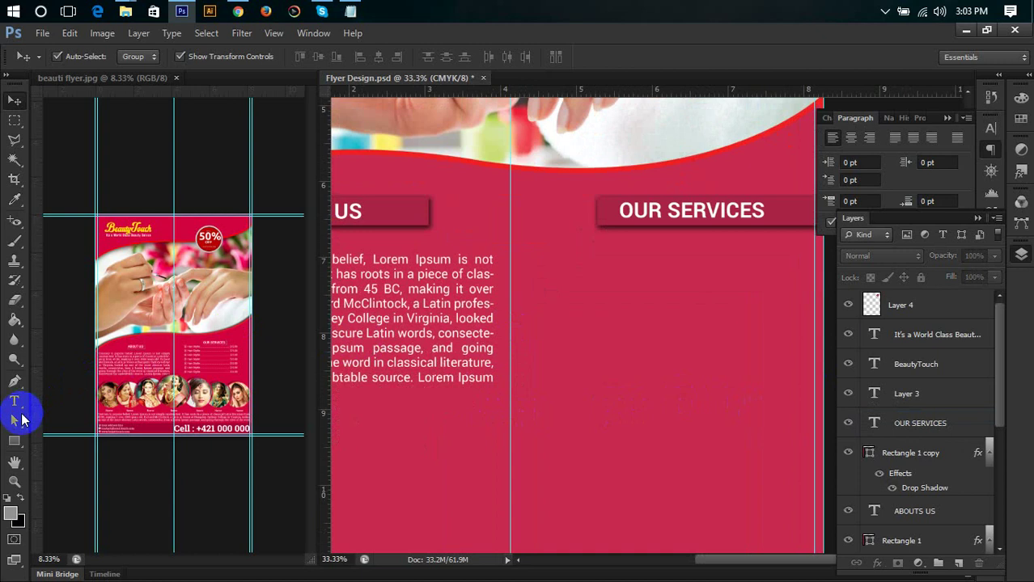
click(14, 401)
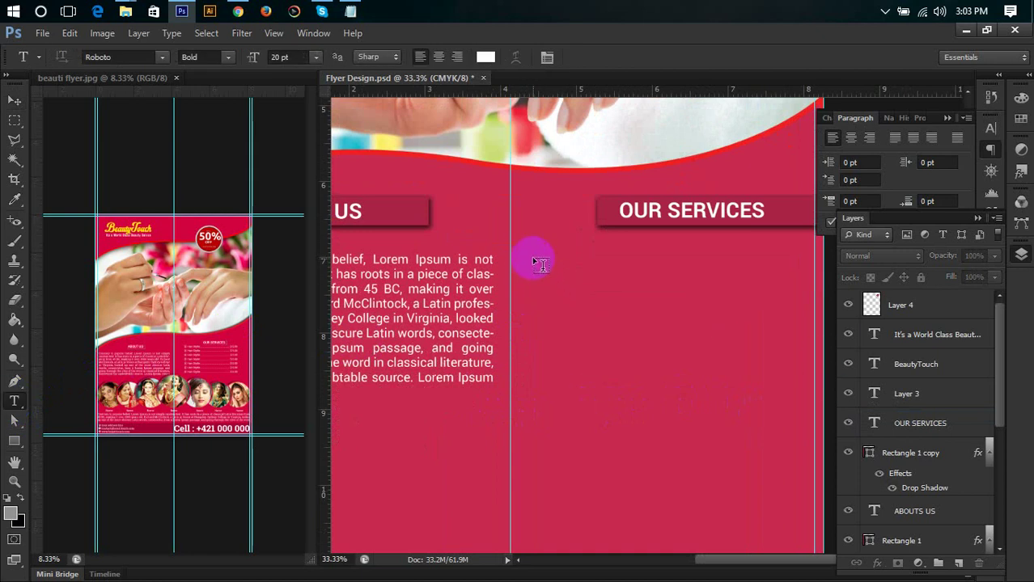
drag(529, 257, 814, 387)
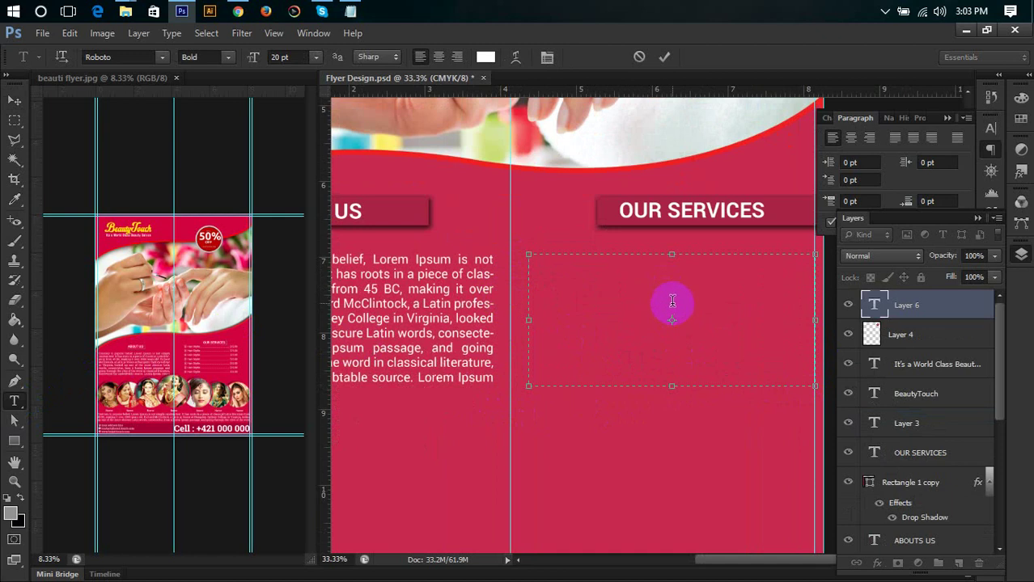
key(Caps_Lock)
text(Ha)
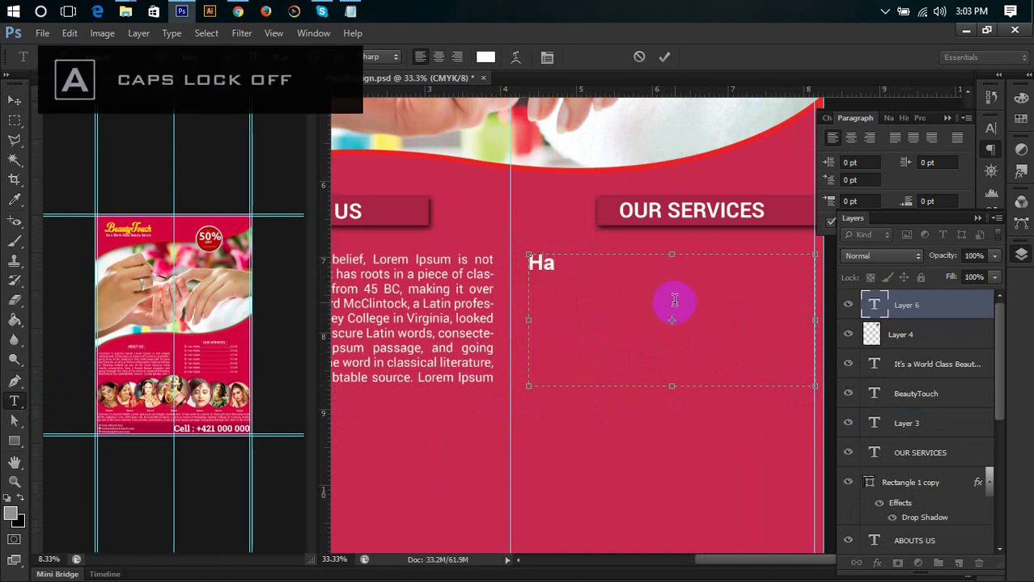
text(ir Style)
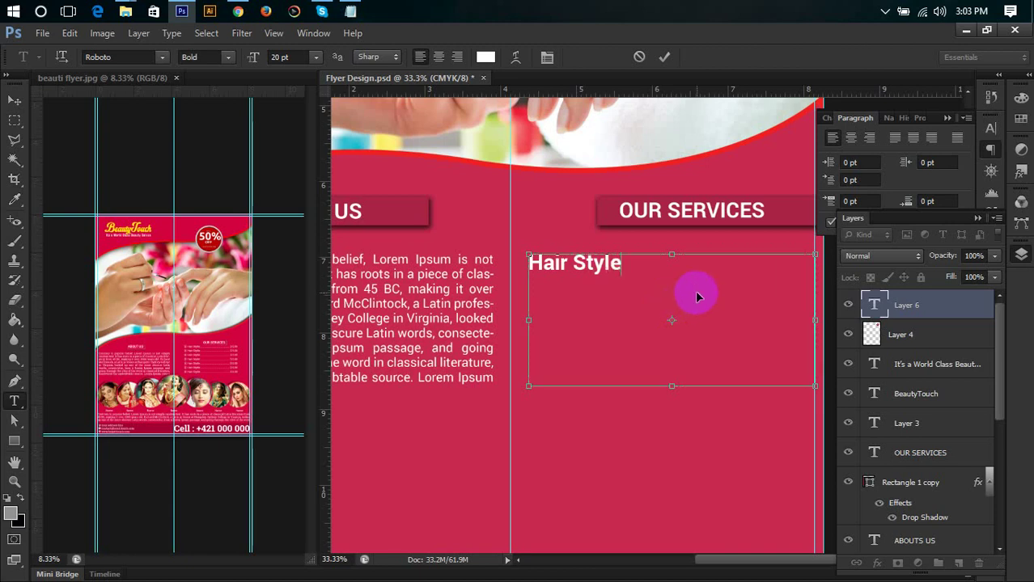
- Set the Hair Style text to 12 pt Roboto Regular
triple_click(697, 298)
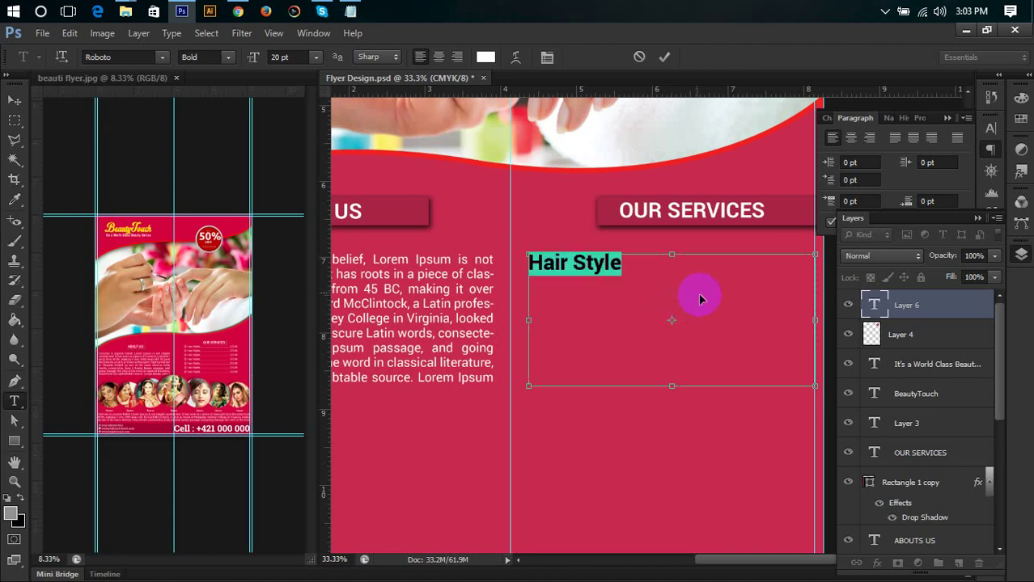
click(829, 120)
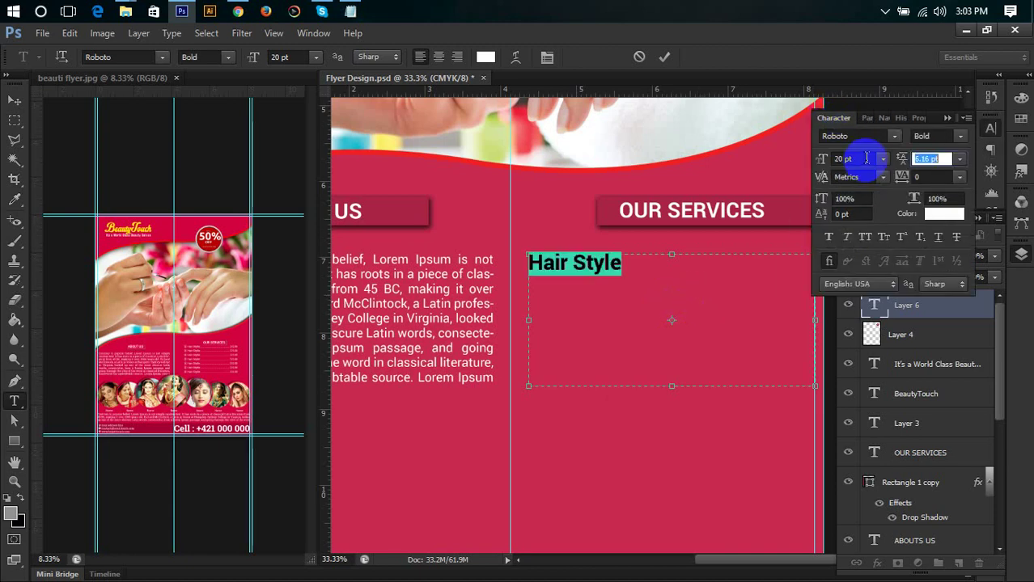
click(856, 159)
text(12)
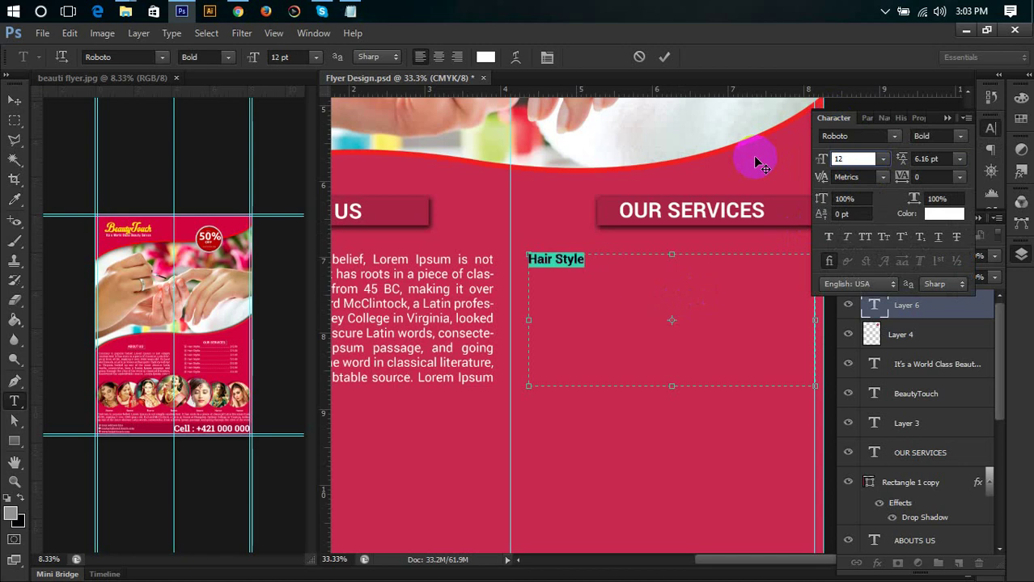
click(960, 136)
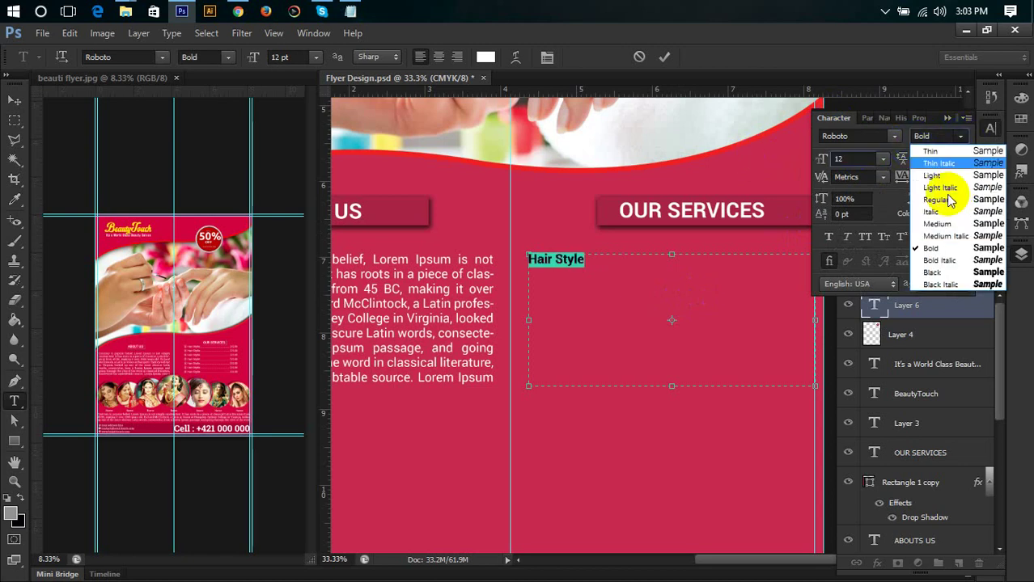
click(938, 200)
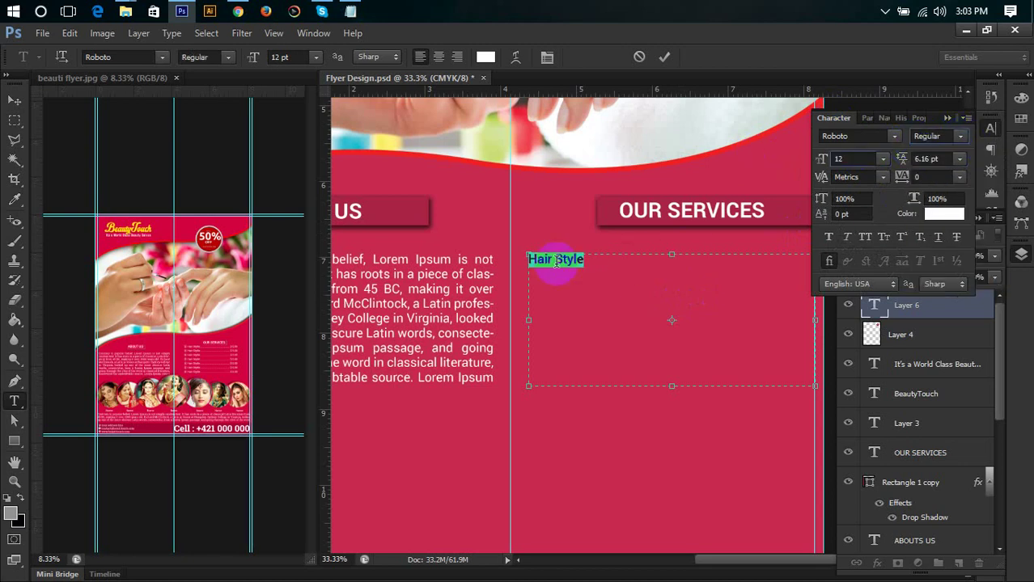
click(739, 299)
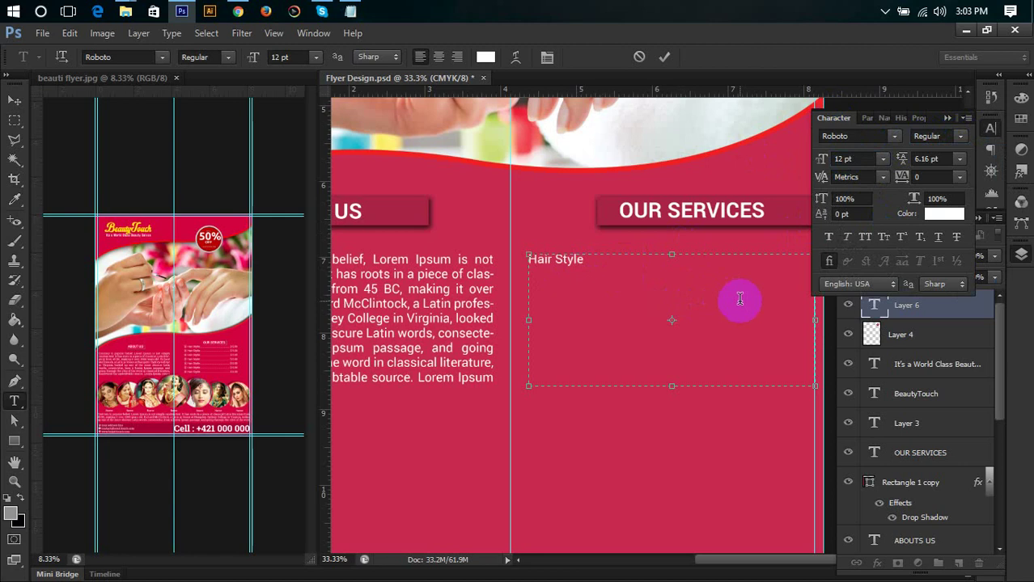
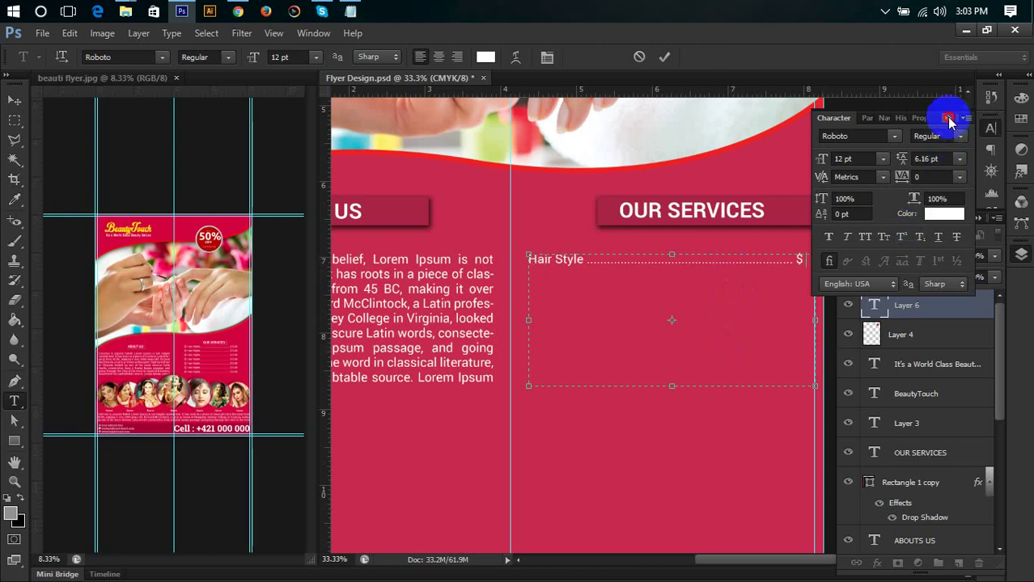
- Trim leader dots until 'Hair Style ........ $ 5.00' fits on one line, then select it
click(947, 119)
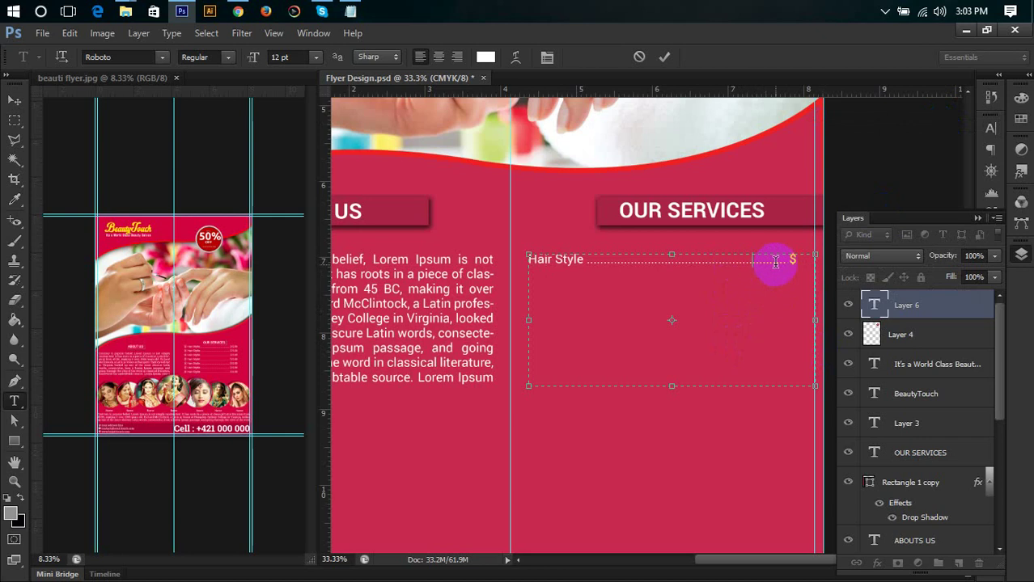
key(BackSpace)
key(BackSpace)
key(BackSpace)
text(5.00)
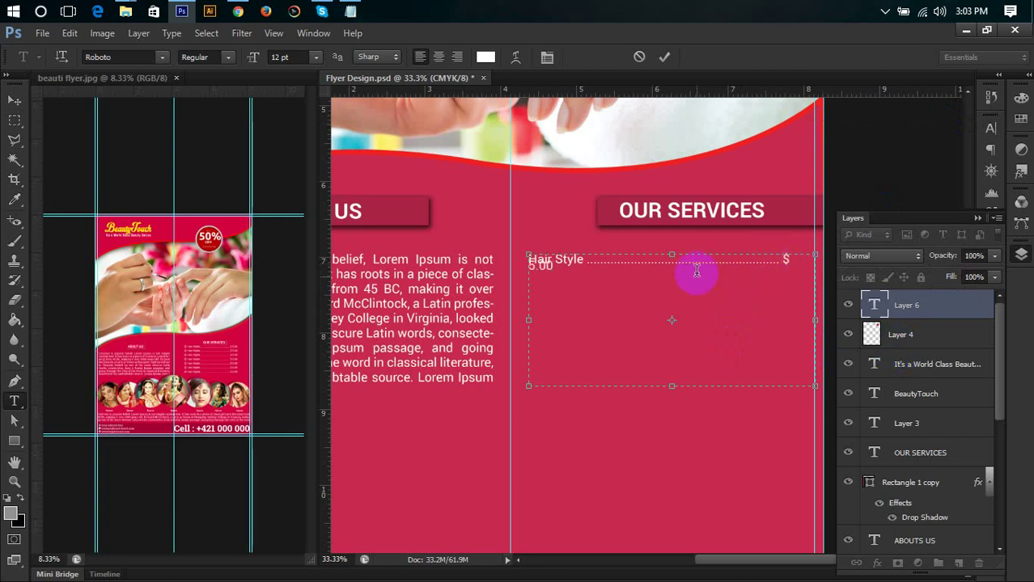
key(BackSpace)
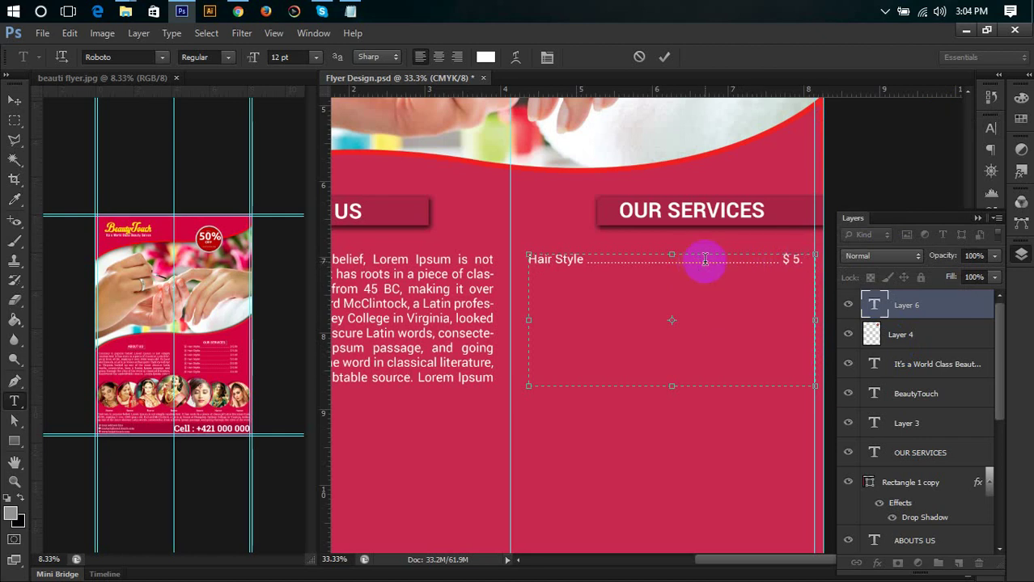
key(BackSpace)
text(00)
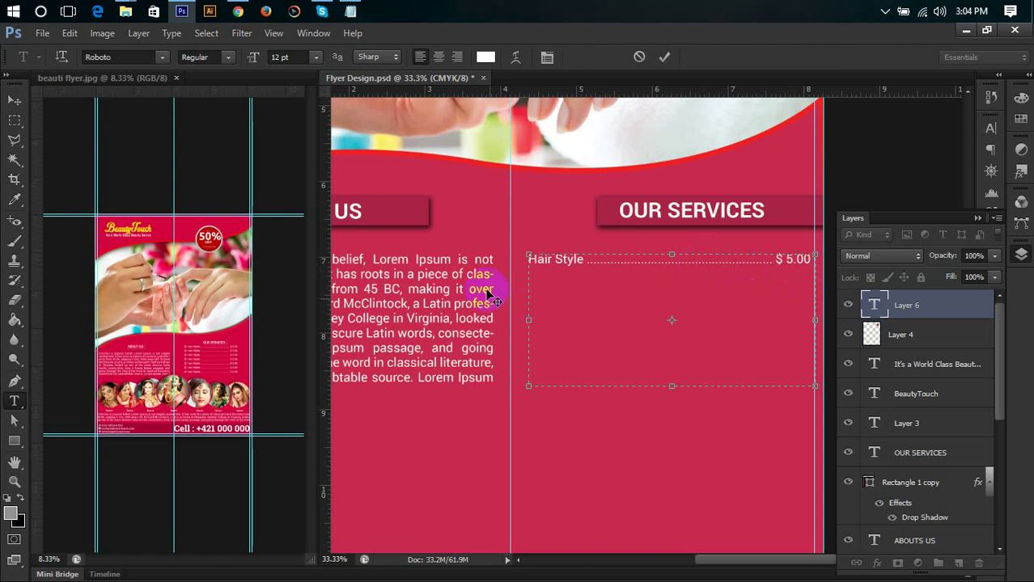
click(526, 257)
triple_click(524, 257)
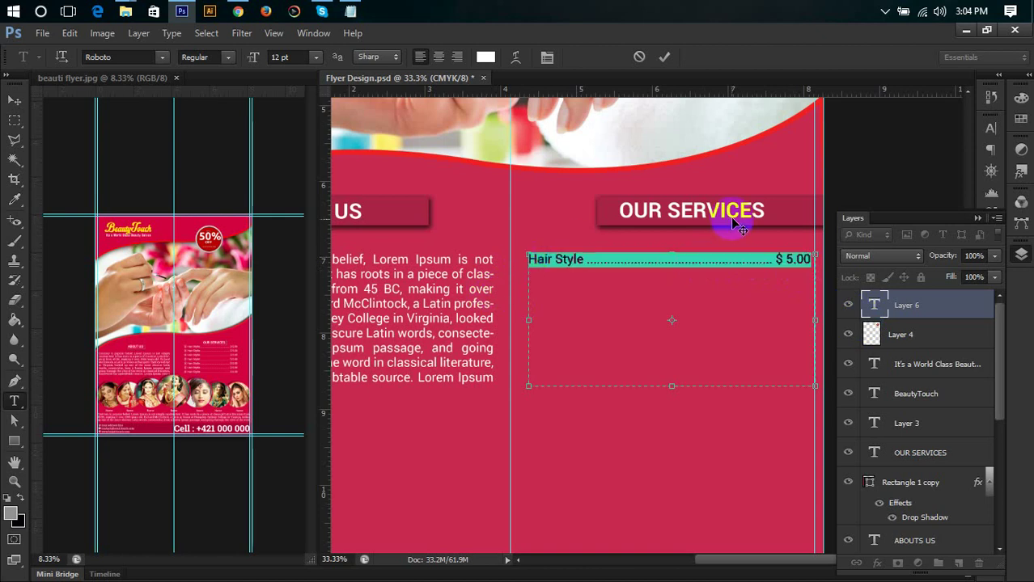
click(809, 260)
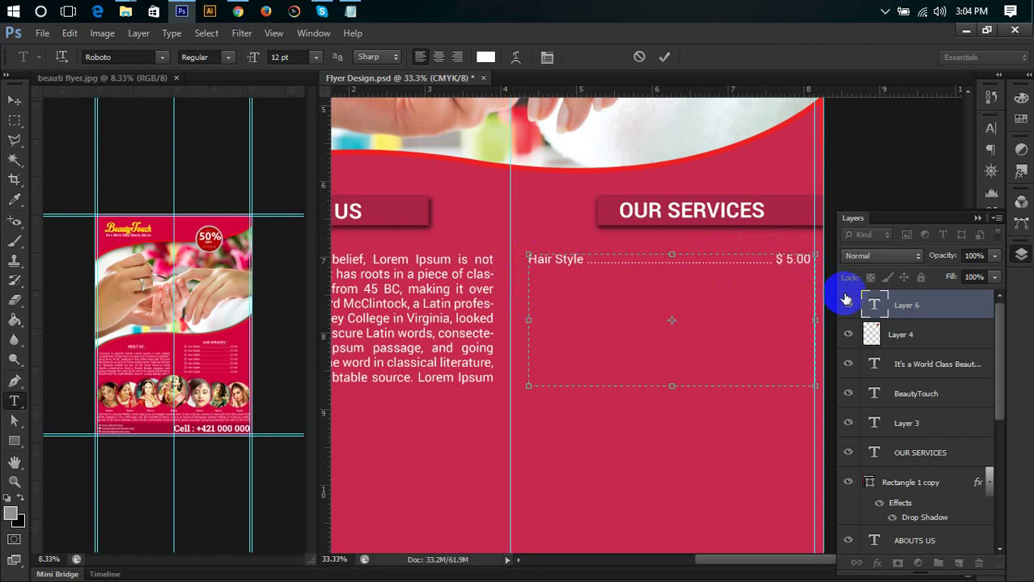
- Paste several more copies of the Hair Style price line into the services text
key(ctrl+v)
key(ctrl+v)
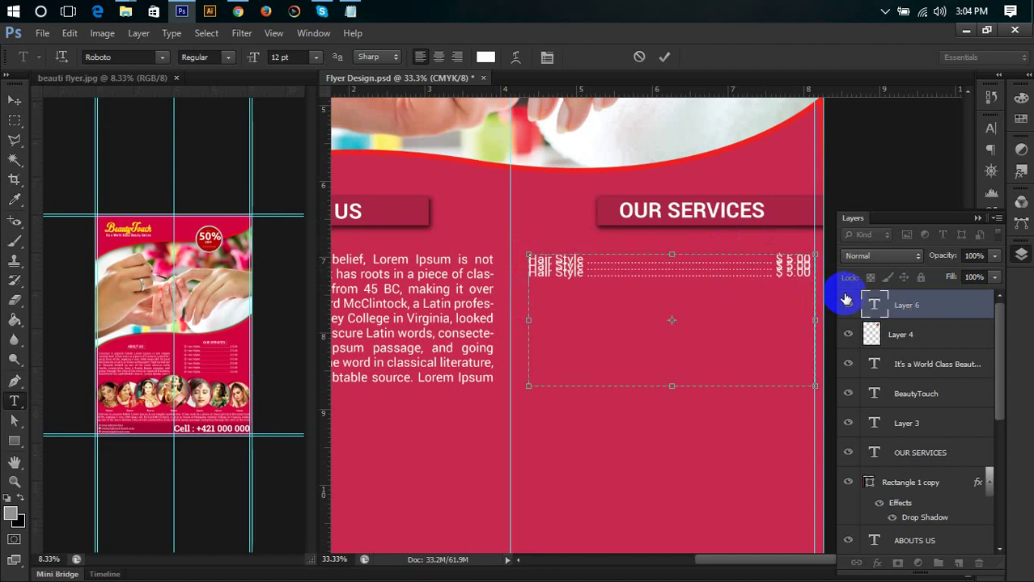
key(ctrl+v)
key(ctrl+v)
key(ctrl+Return)
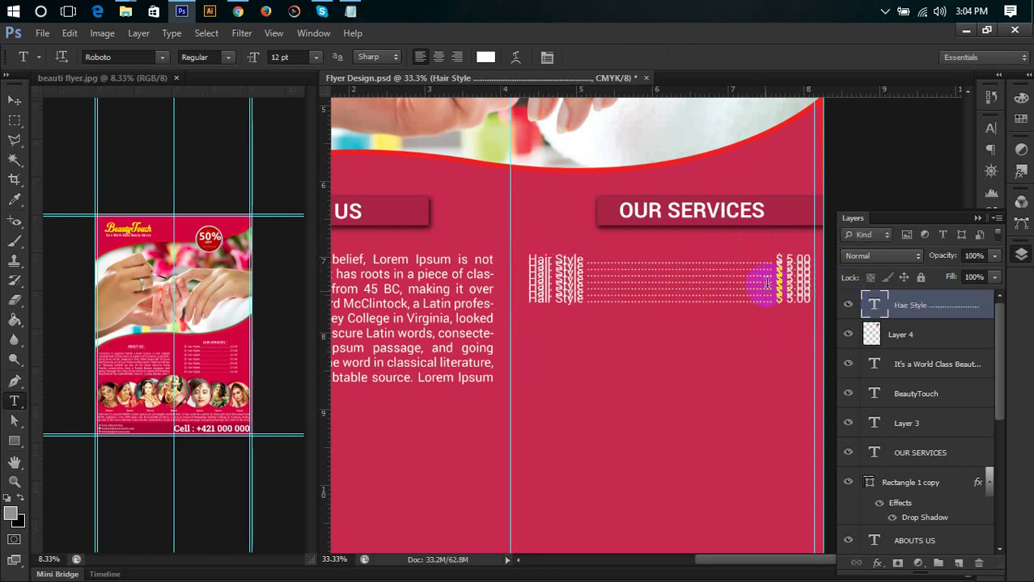
drag(762, 279, 809, 295)
click(801, 296)
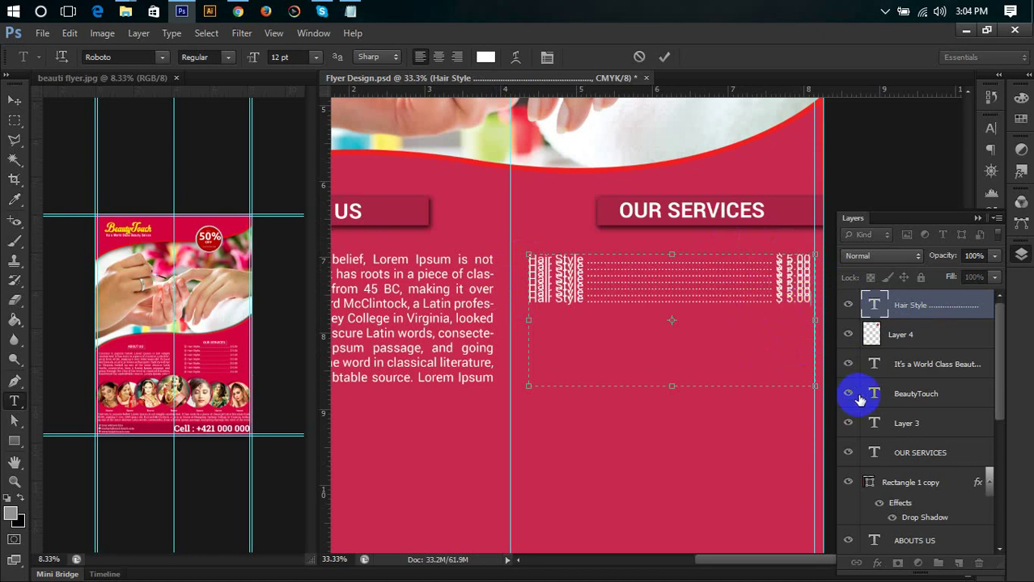
key(ctrl+v)
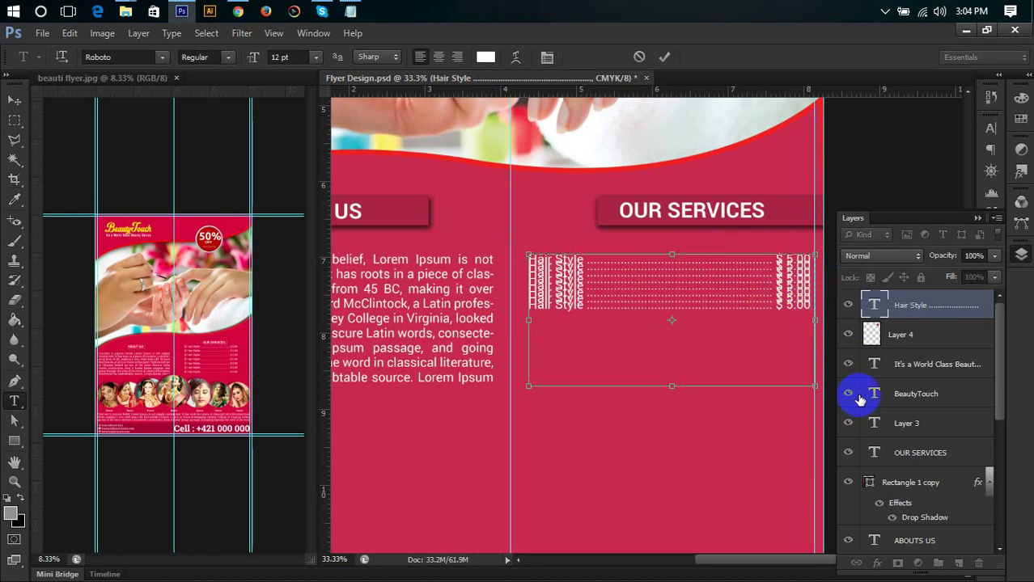
- Set the whole services list to 20 pt leading and enlarge its text box
key(ctrl+a)
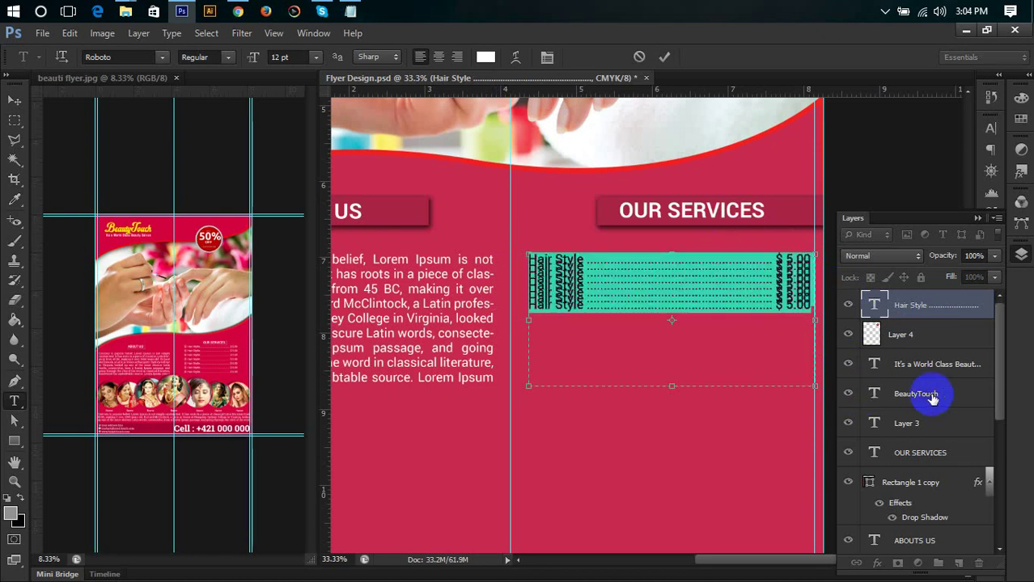
click(987, 134)
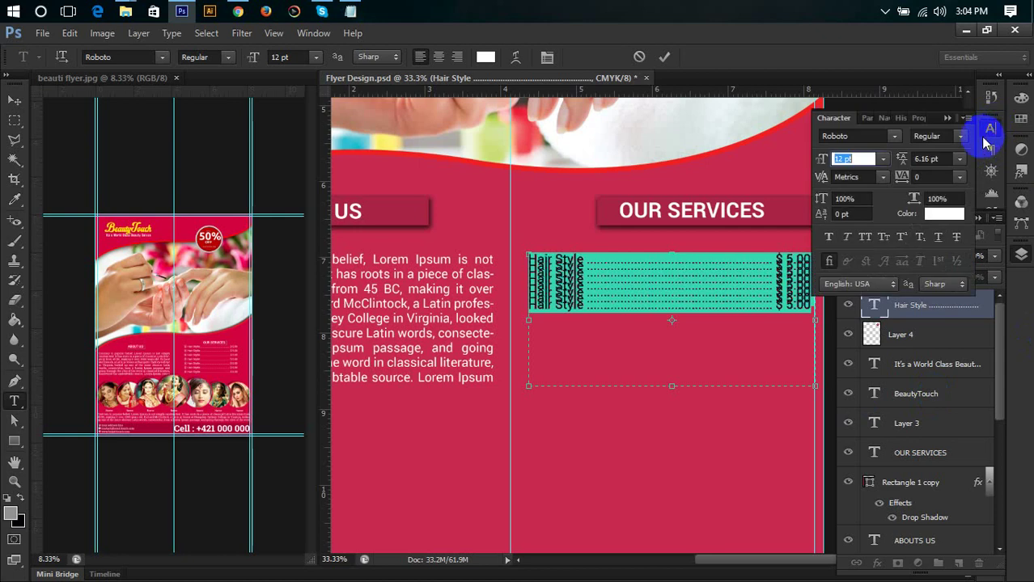
click(938, 159)
text(20)
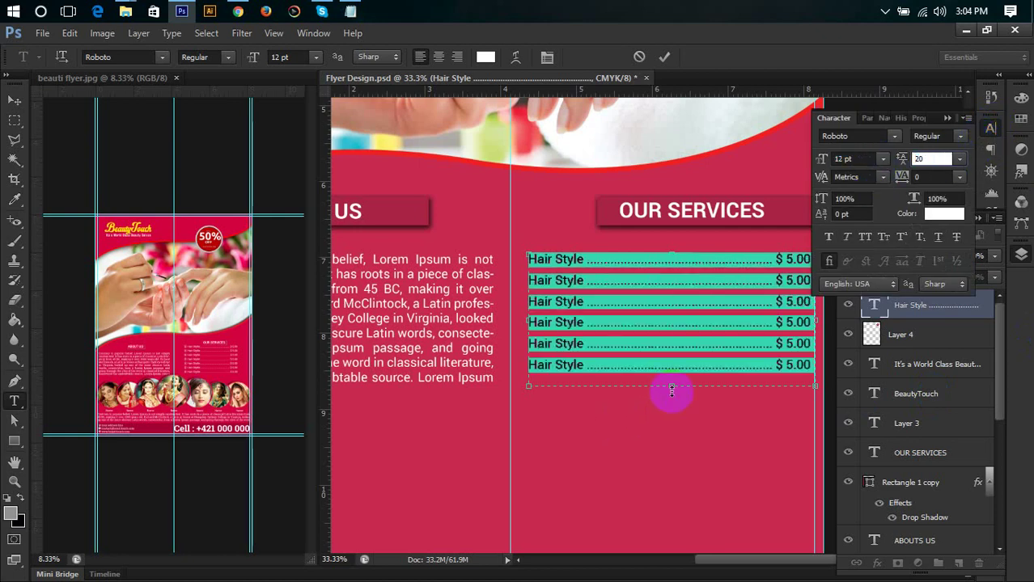
drag(671, 386, 668, 419)
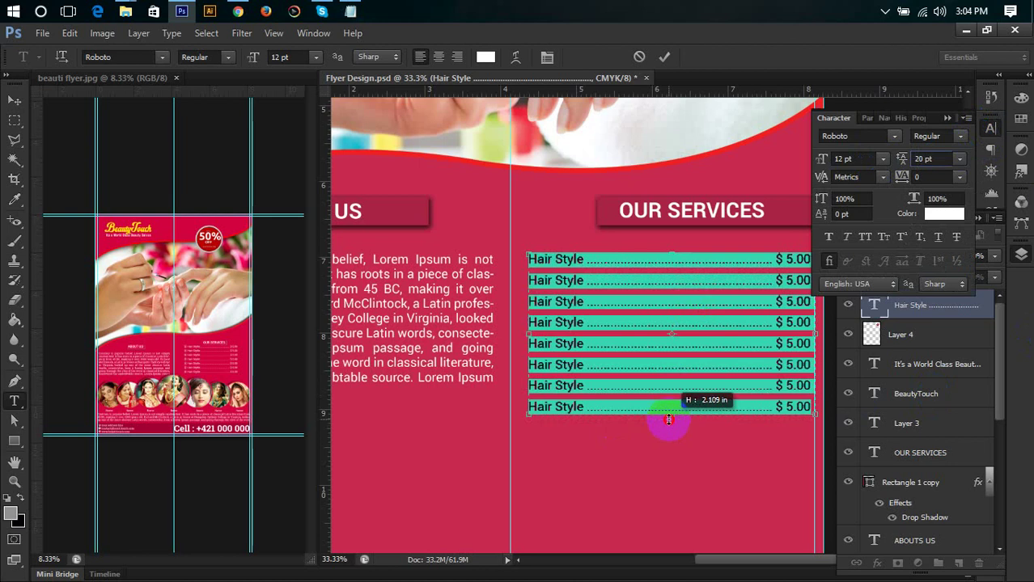
click(15, 100)
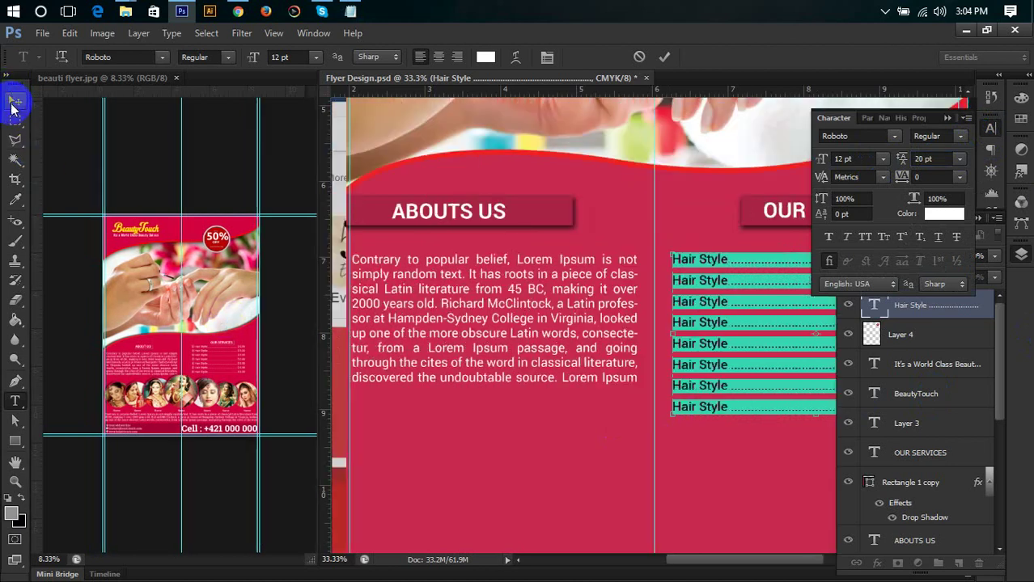
- Shorten the services text box so only seven Hair Style price rows show
click(525, 472)
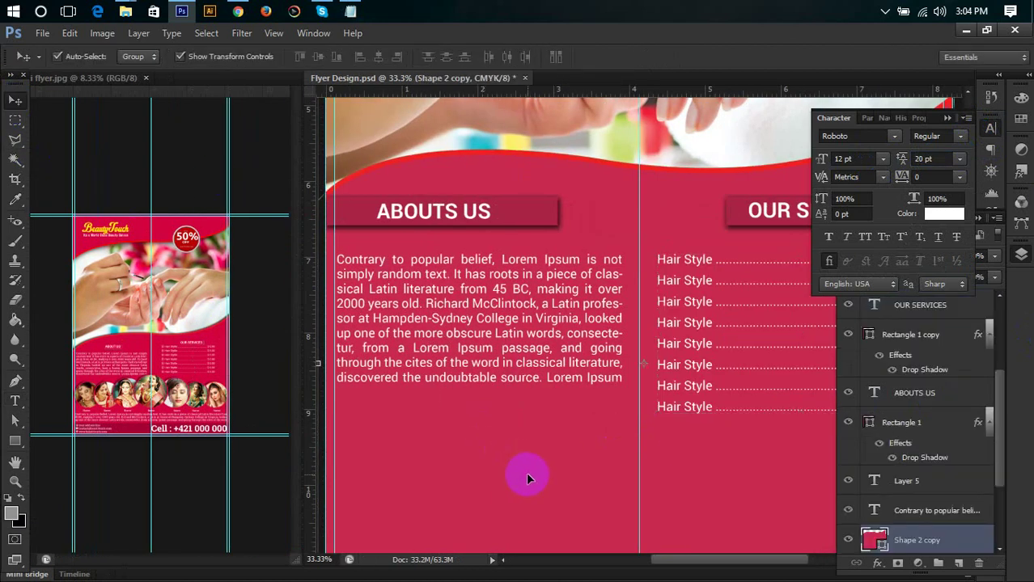
key(ctrl+minus)
mouse_move(604, 409)
mouse_down()
mouse_move(381, 381)
mouse_move(434, 411)
mouse_up()
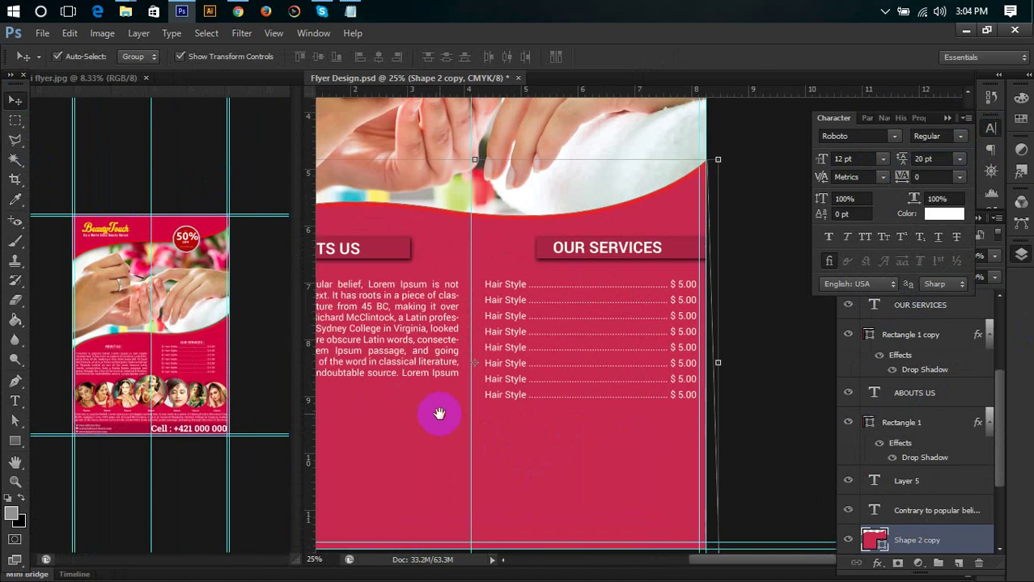
click(554, 369)
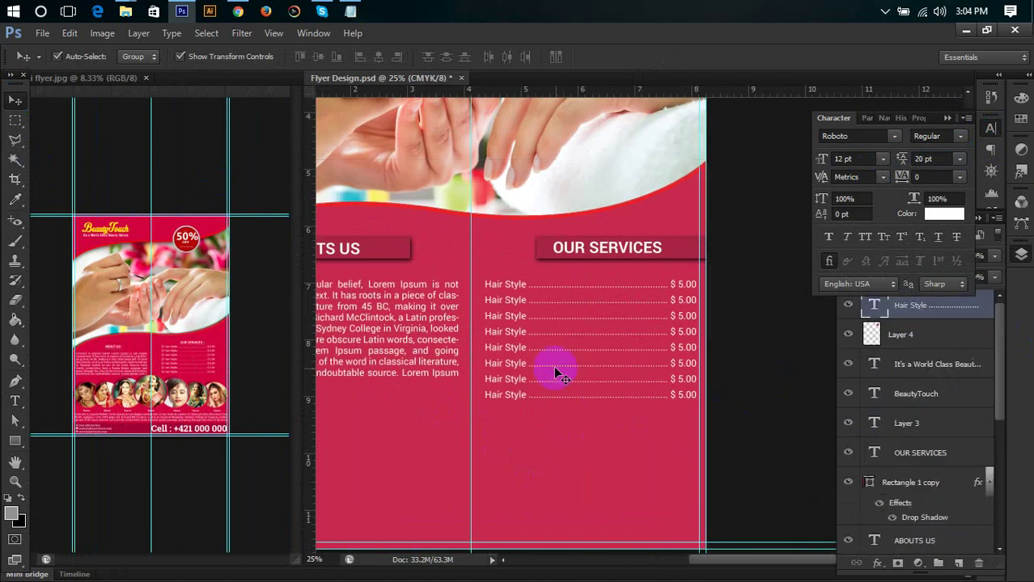
click(15, 401)
click(492, 363)
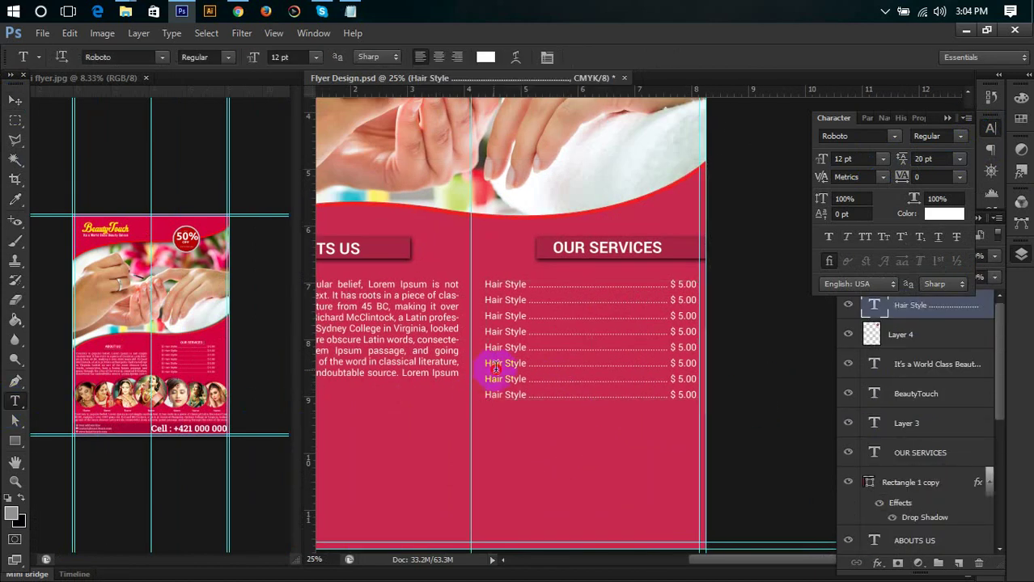
drag(593, 403, 597, 393)
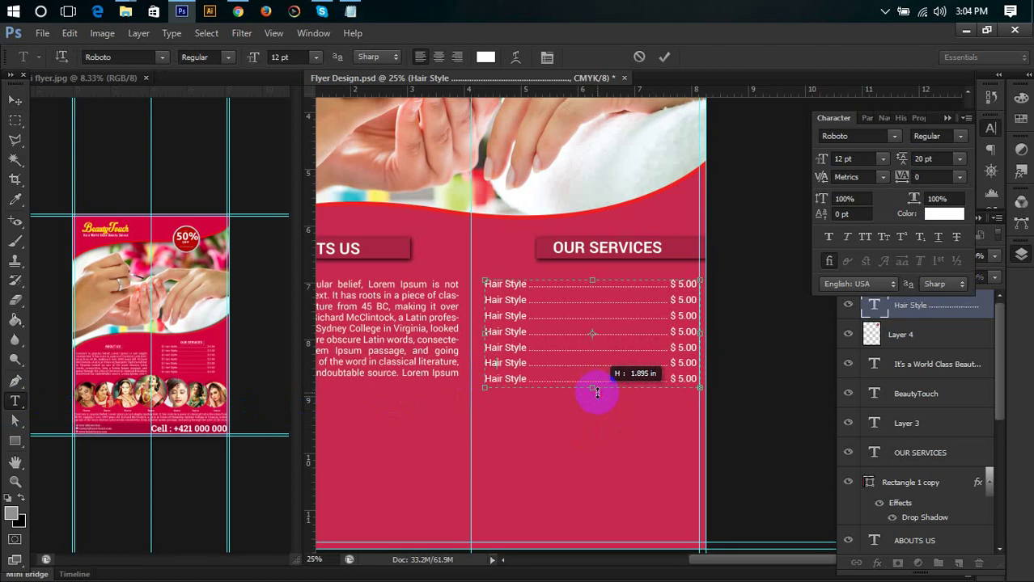
click(15, 101)
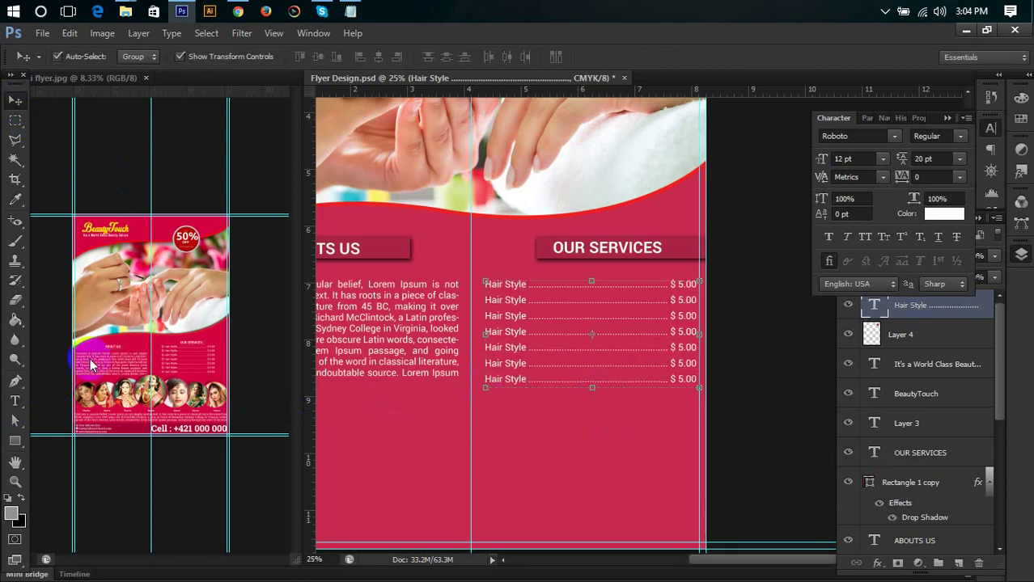
click(757, 369)
key(ctrl+plus)
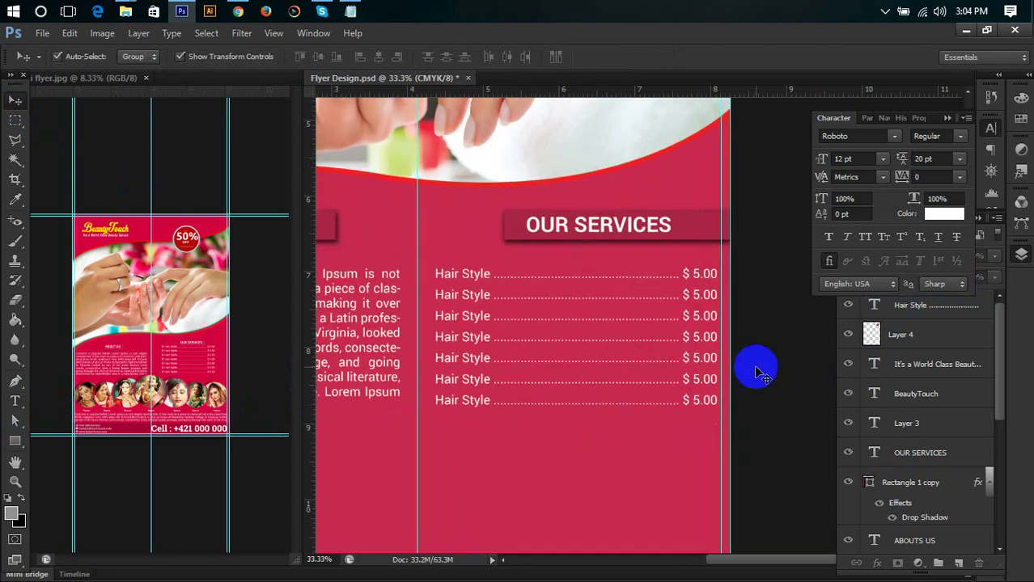
drag(506, 353, 554, 365)
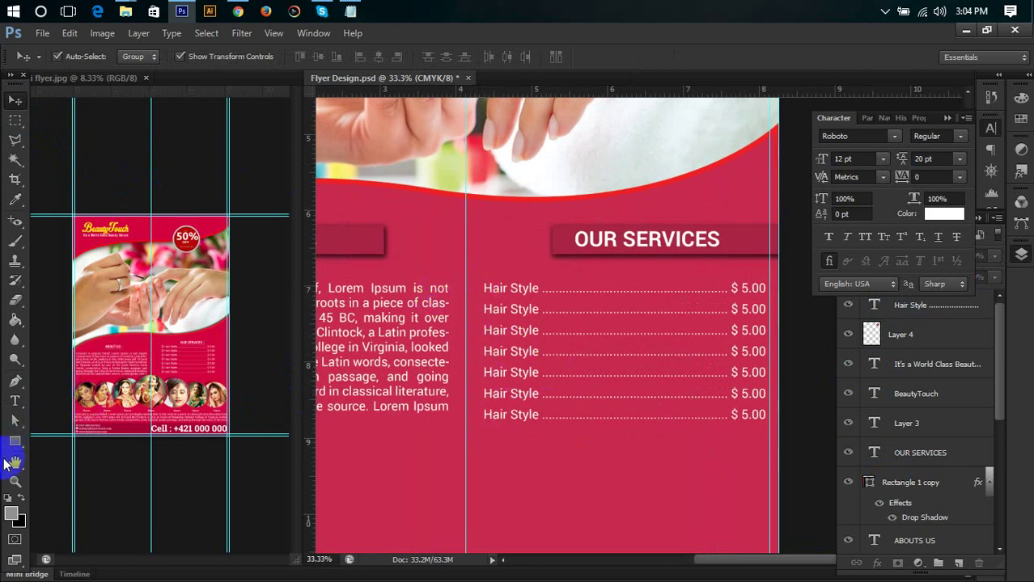
- Draw a checkmark custom shape below the Hair Style price list
drag(14, 442, 91, 514)
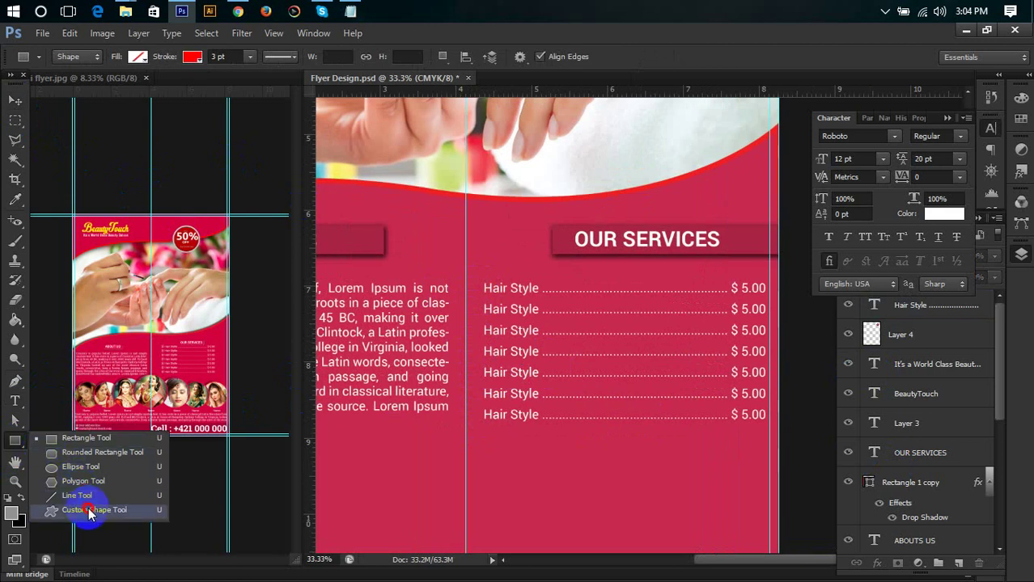
click(120, 512)
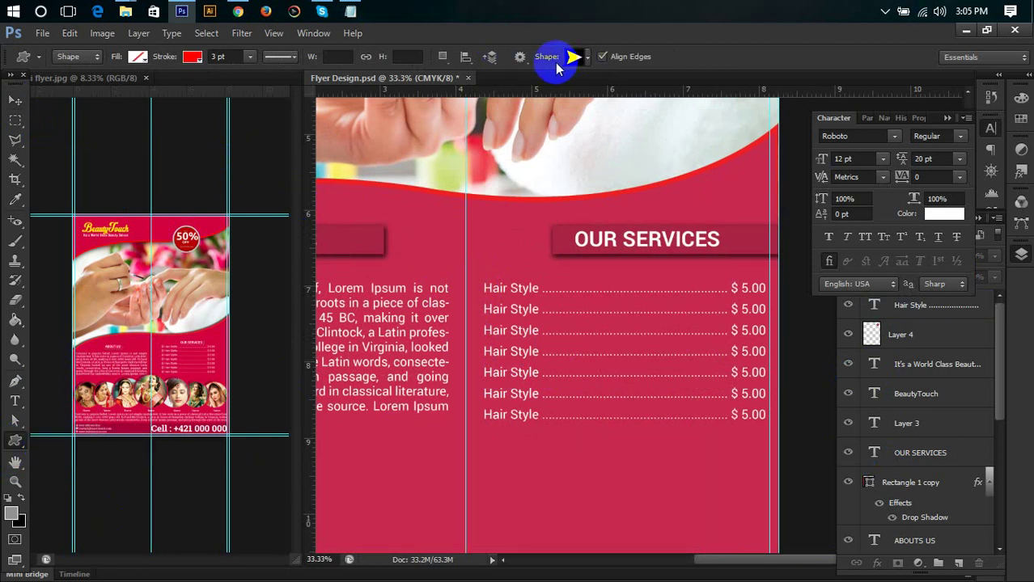
click(584, 58)
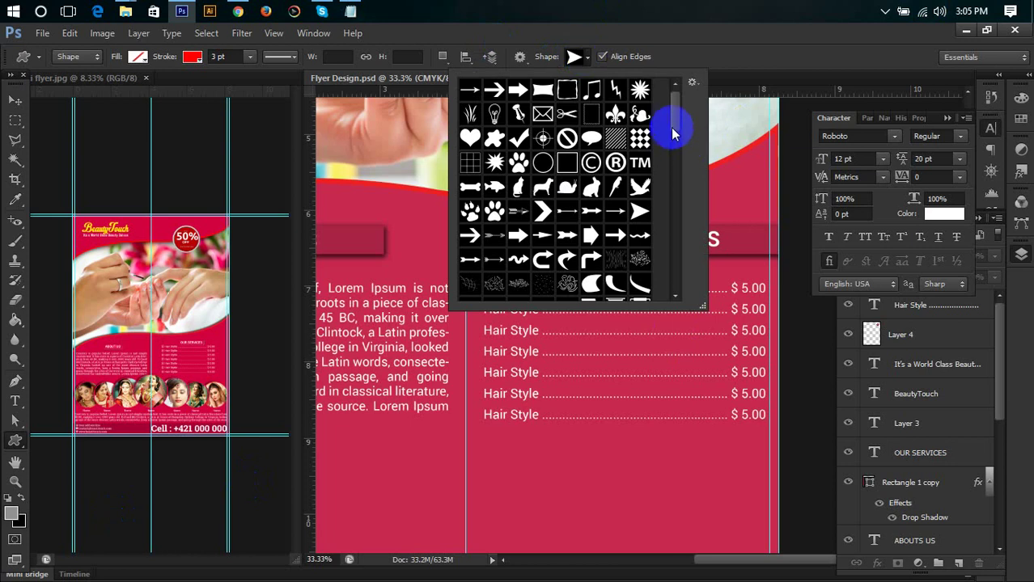
drag(674, 125, 677, 293)
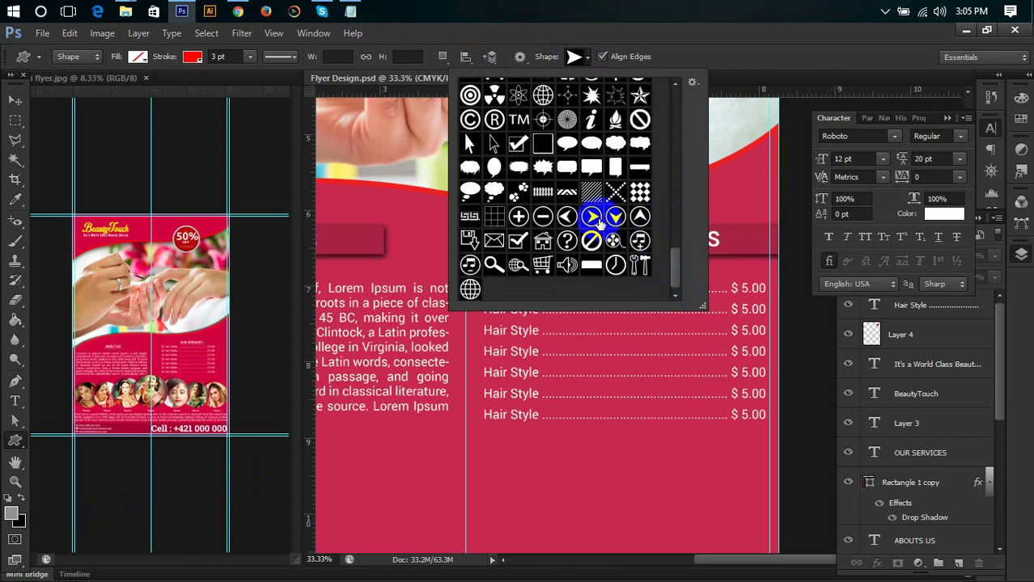
click(591, 216)
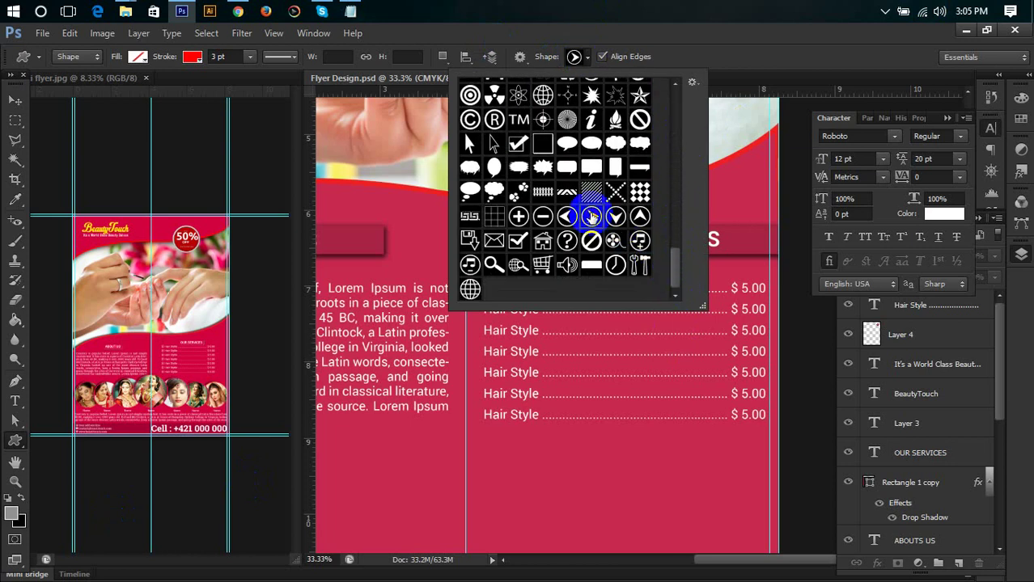
click(578, 59)
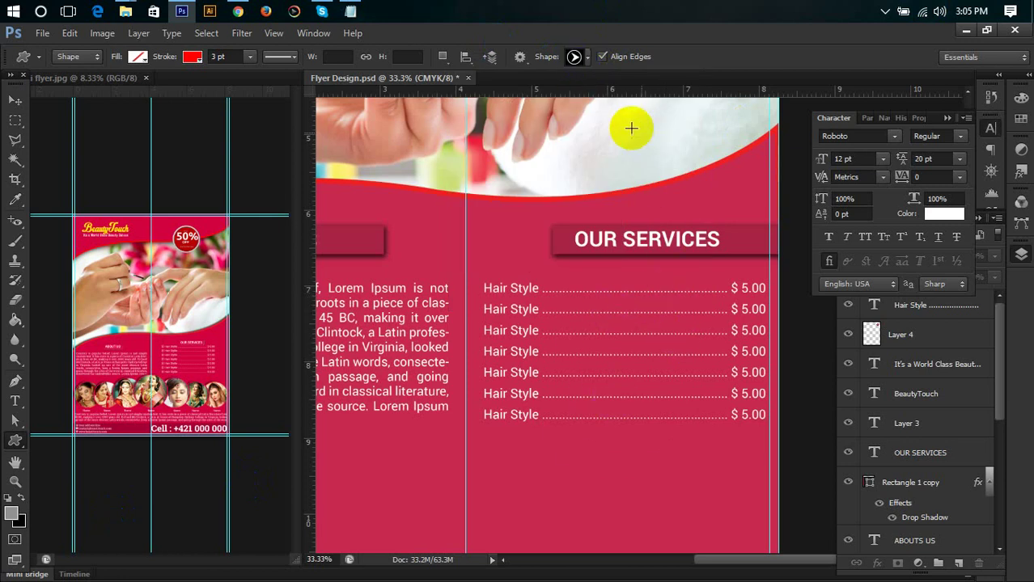
click(574, 58)
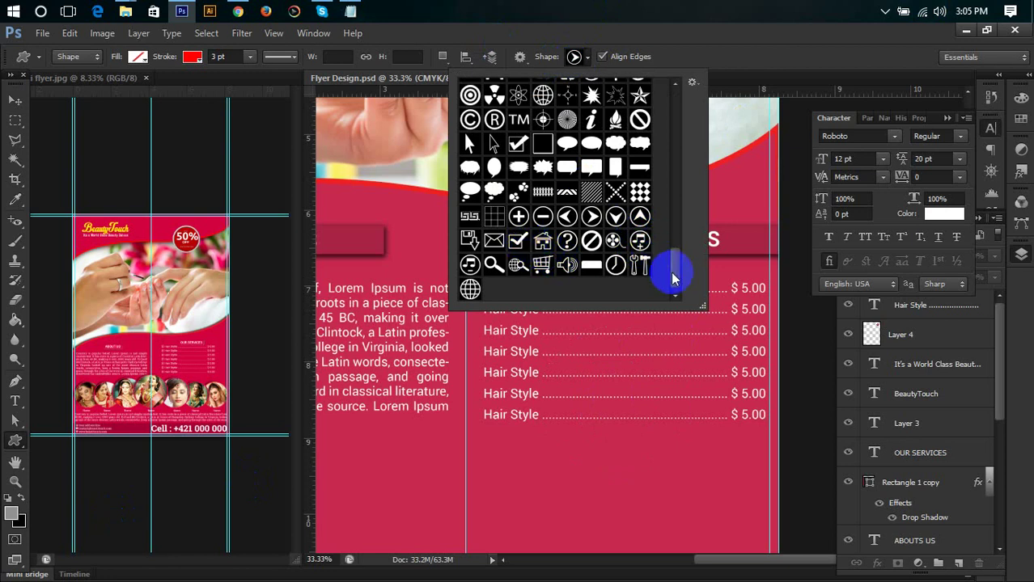
drag(678, 277, 679, 231)
click(519, 215)
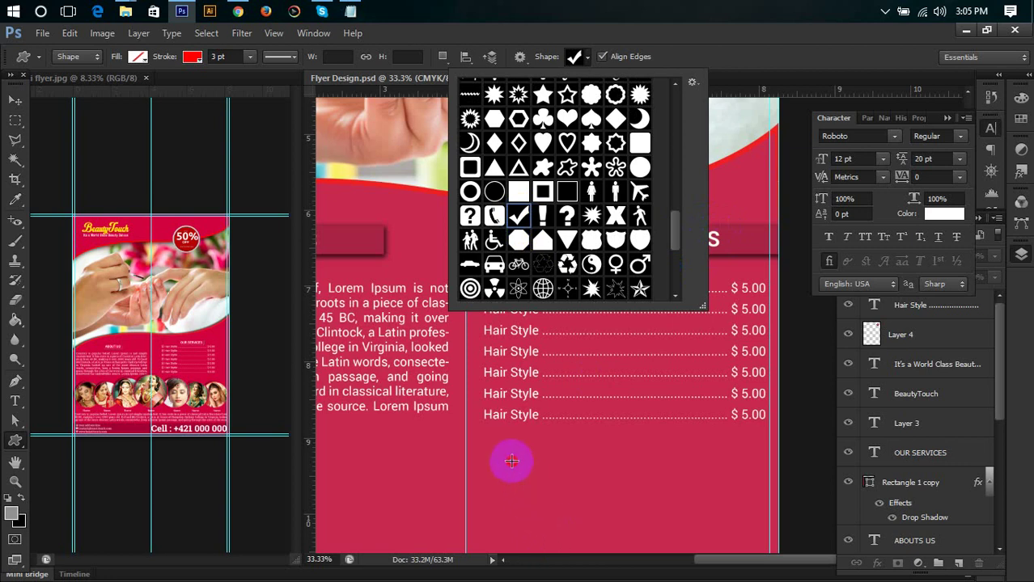
mouse_move(513, 461)
mouse_down()
mouse_move(534, 501)
mouse_move(546, 497)
mouse_up()
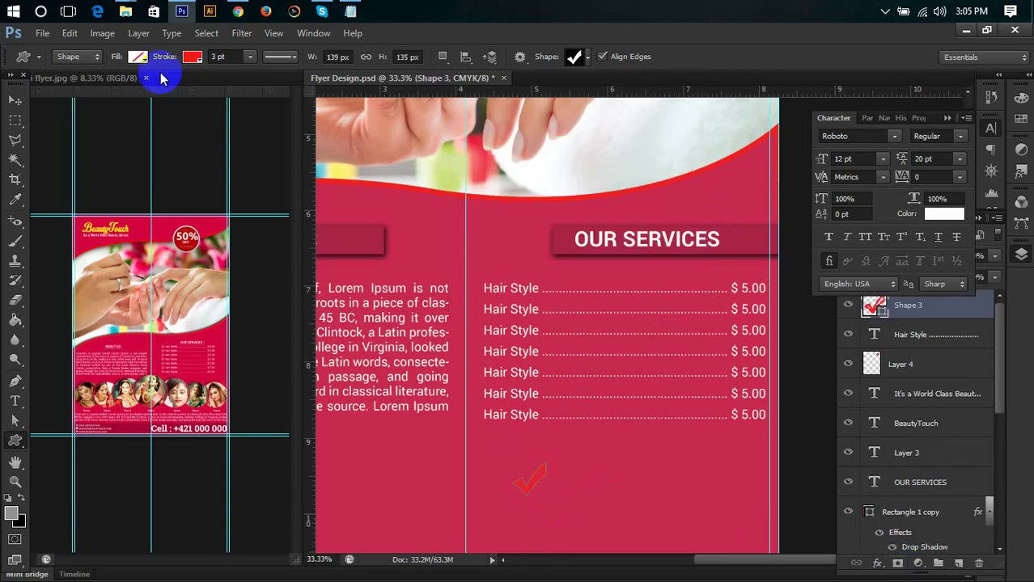
- Give the checkmark a white fill and remove its red outline
click(138, 56)
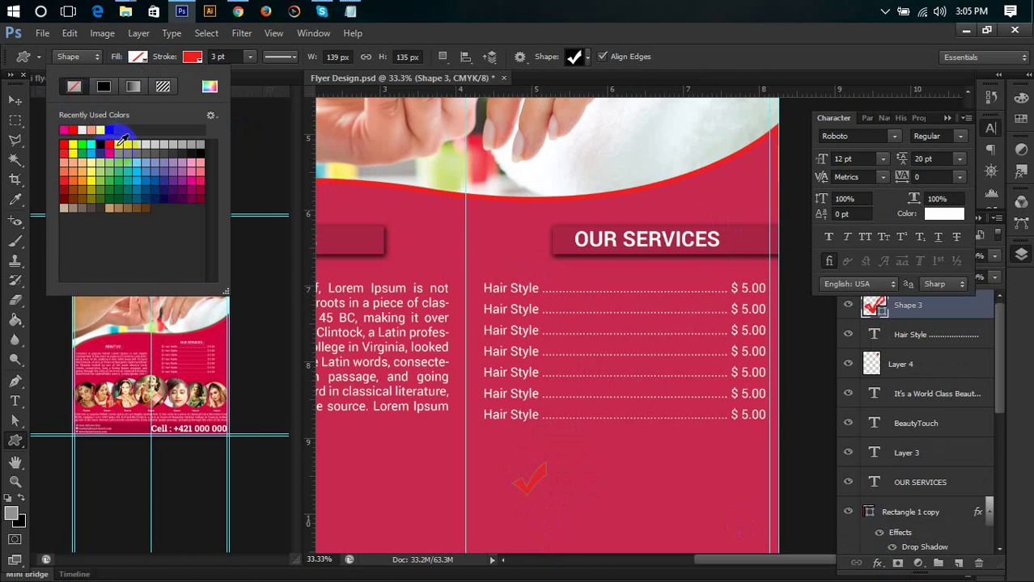
click(118, 144)
click(192, 55)
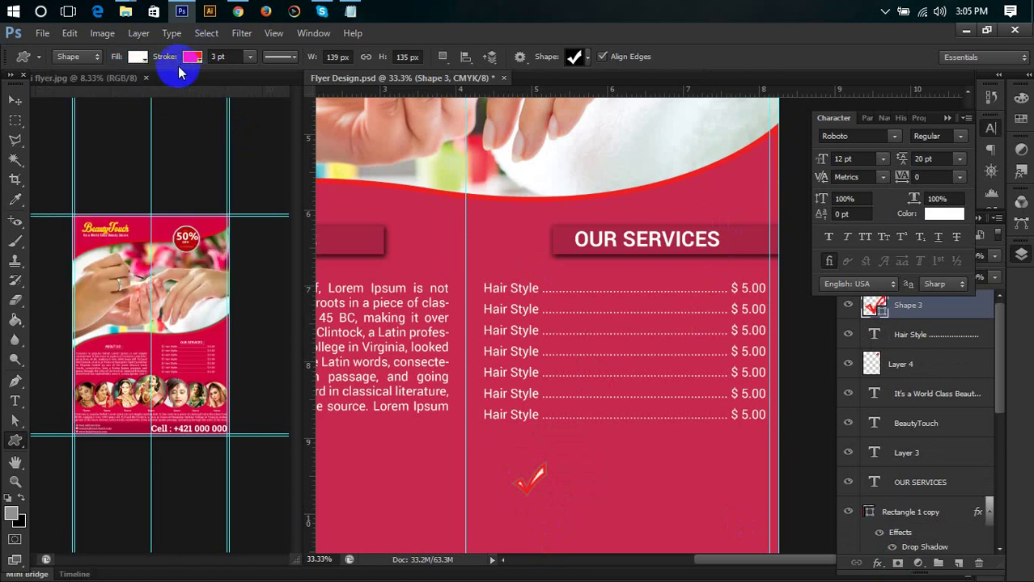
click(179, 71)
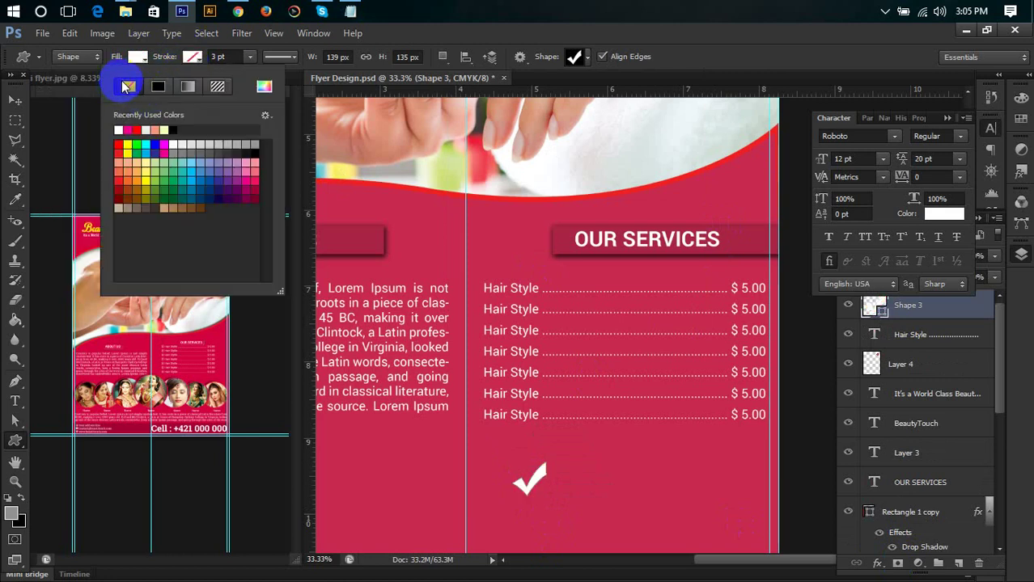
click(14, 100)
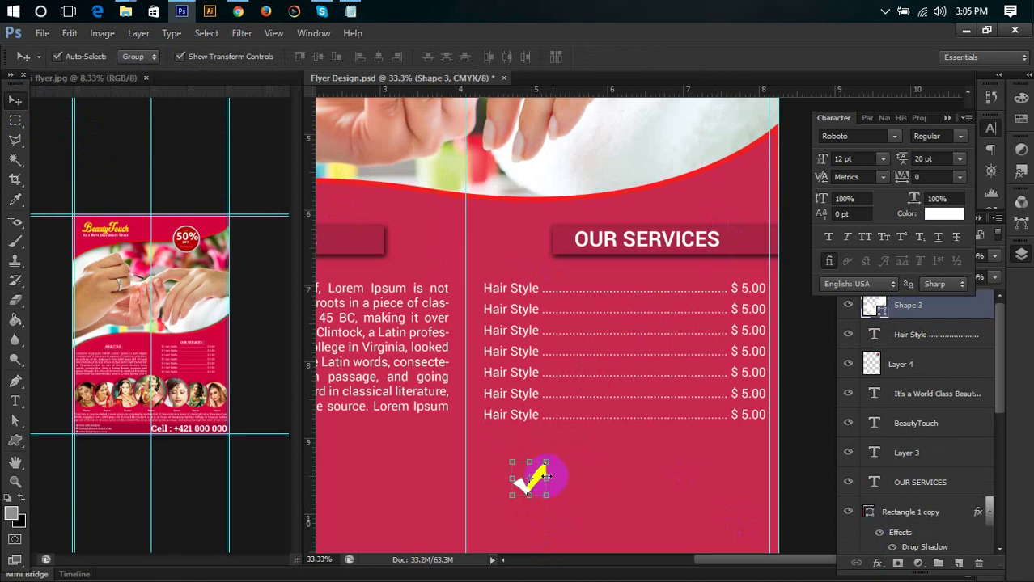
- Move the checkmark beside the first Hair Style line and scale it to text height
drag(542, 476, 474, 300)
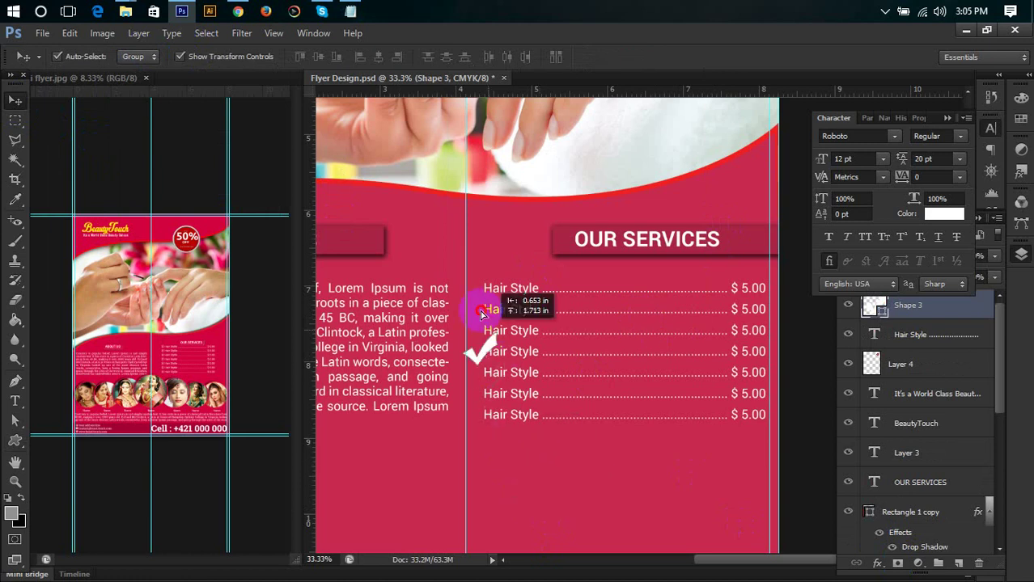
scroll(461, 279, up, 5)
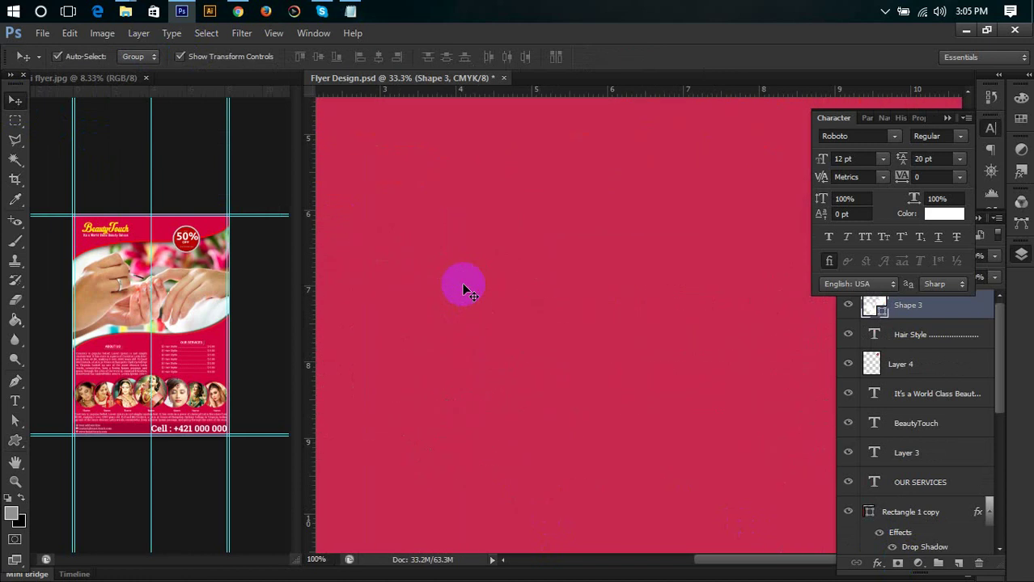
drag(627, 379, 594, 427)
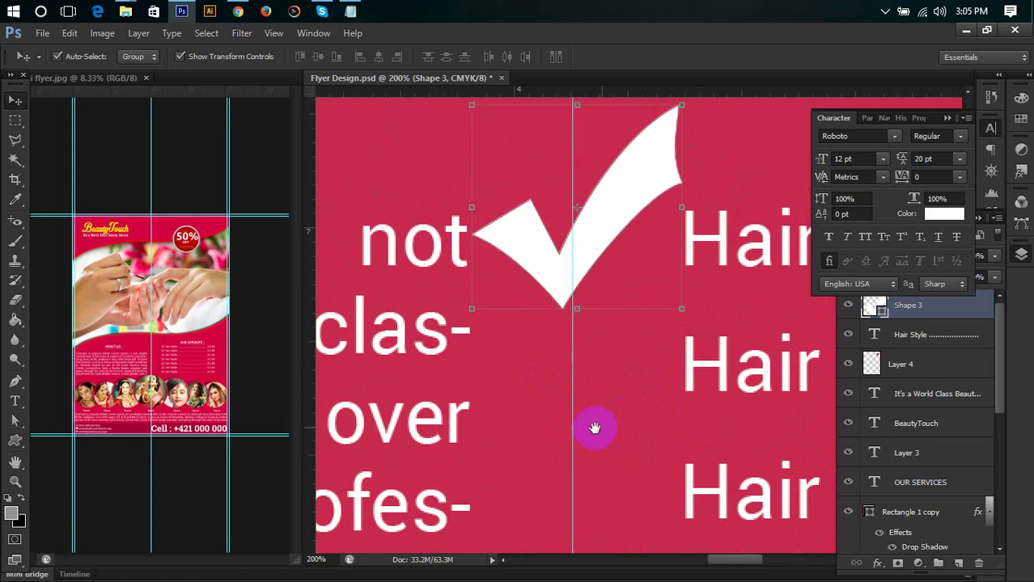
mouse_move(470, 106)
mouse_down()
mouse_move(621, 252)
mouse_move(638, 252)
mouse_up()
key(Return)
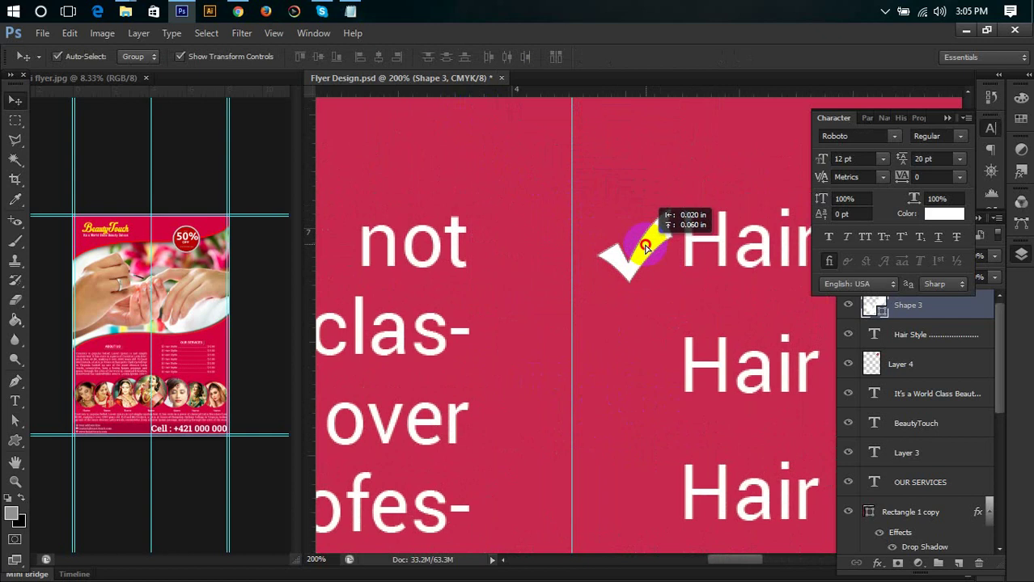
- Shrink the checkmark slightly, align it with the first line, and copy it to the second
drag(587, 209, 601, 220)
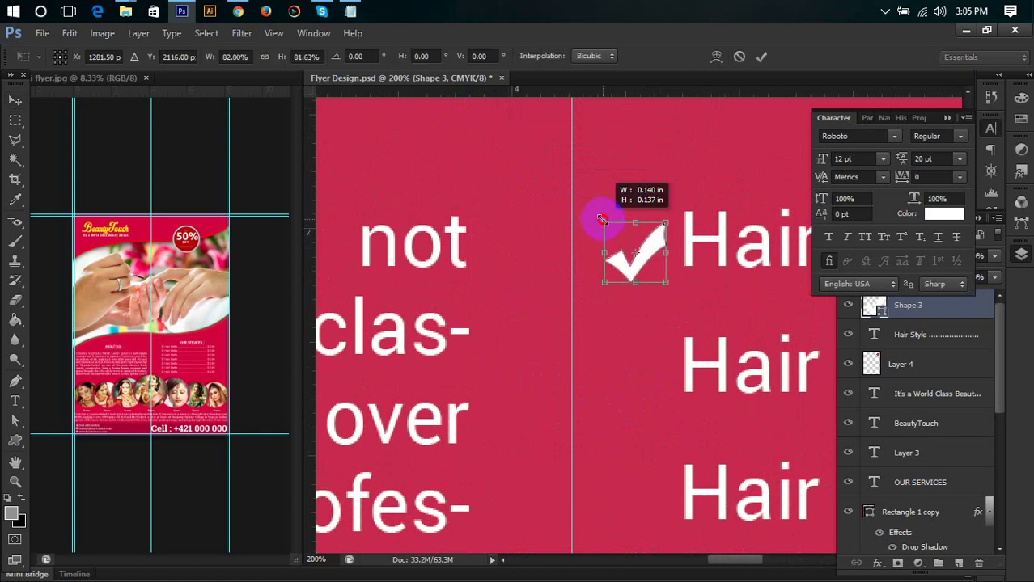
key(Return)
drag(655, 250, 655, 243)
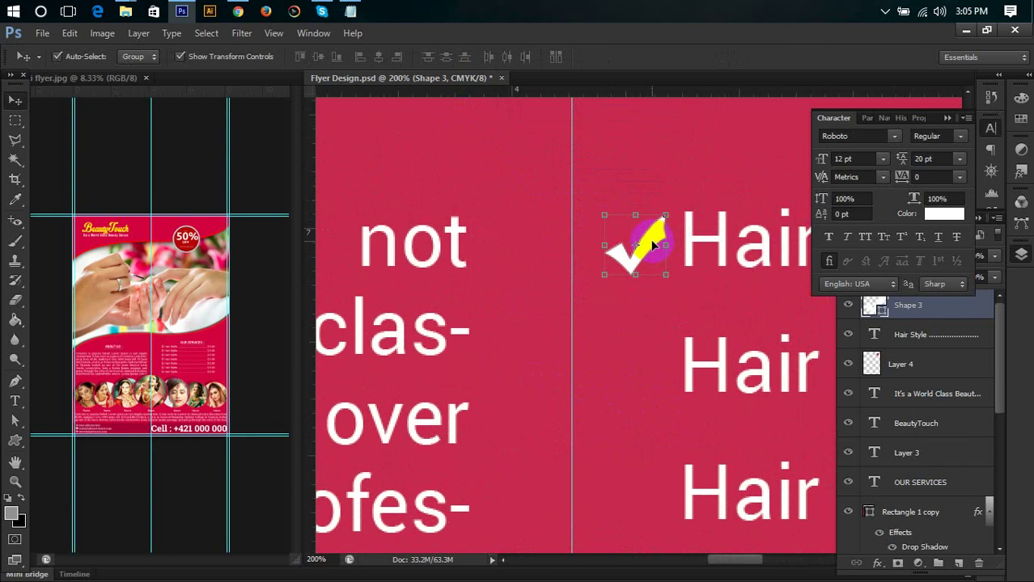
mouse_move(652, 249)
mouse_down()
mouse_move(663, 374)
mouse_move(656, 369)
mouse_move(656, 500)
mouse_up()
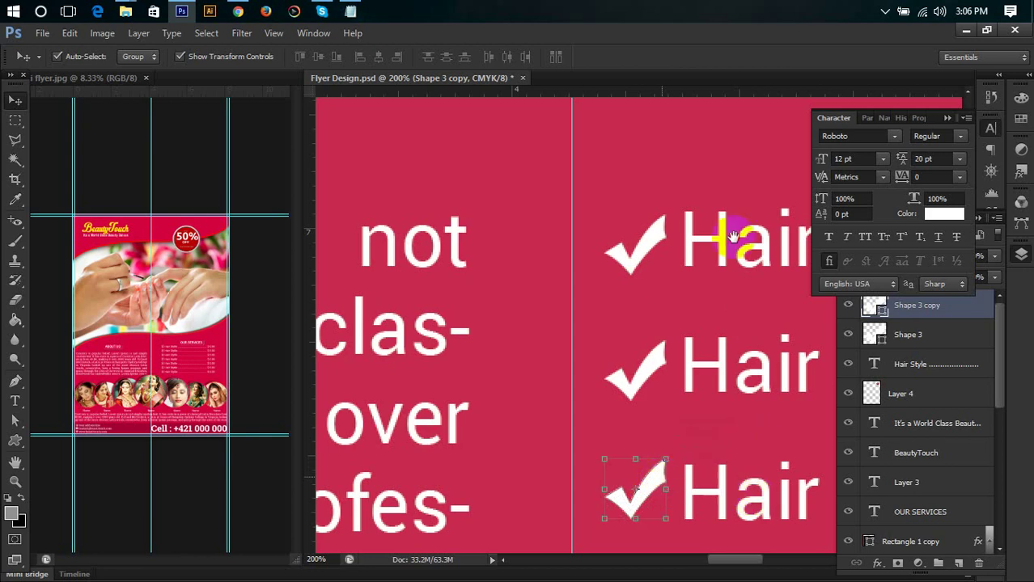
- Copy the checkmark beside each remaining Hair Style line, then zoom out
scroll(732, 236, down, 5)
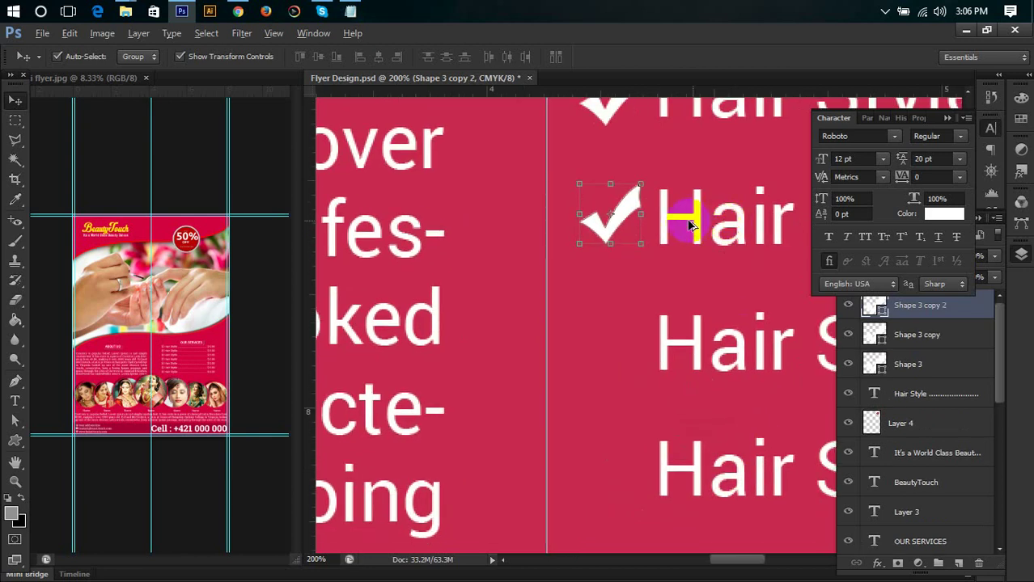
mouse_move(630, 247)
mouse_down()
mouse_move(630, 337)
mouse_move(568, 407)
mouse_up()
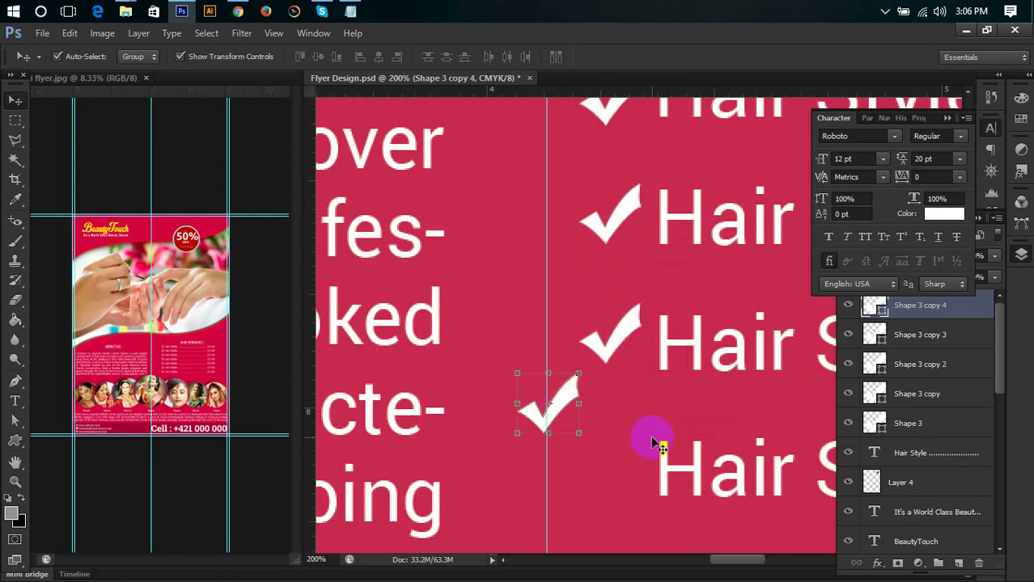
key(ctrl+z)
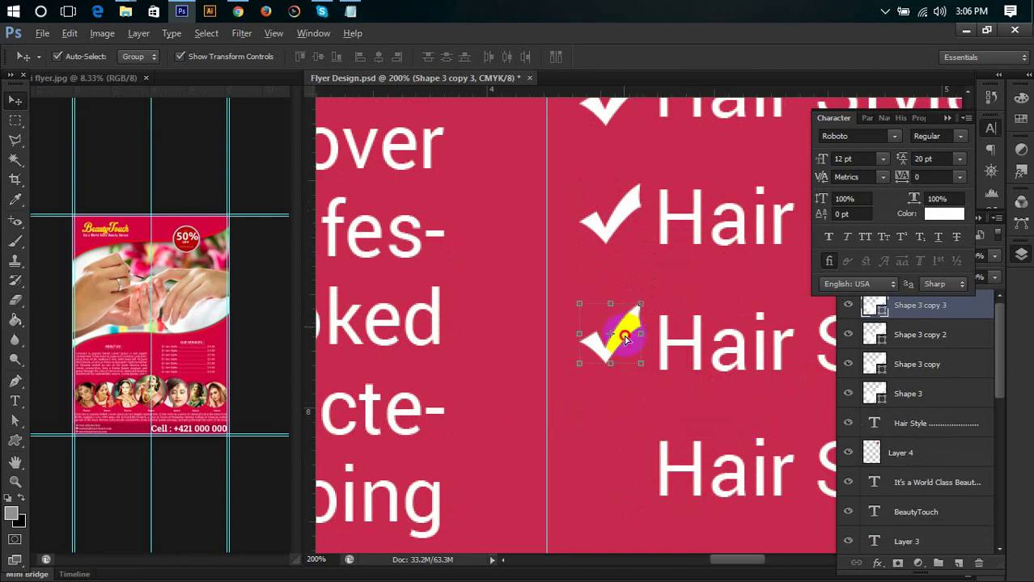
drag(626, 338, 636, 462)
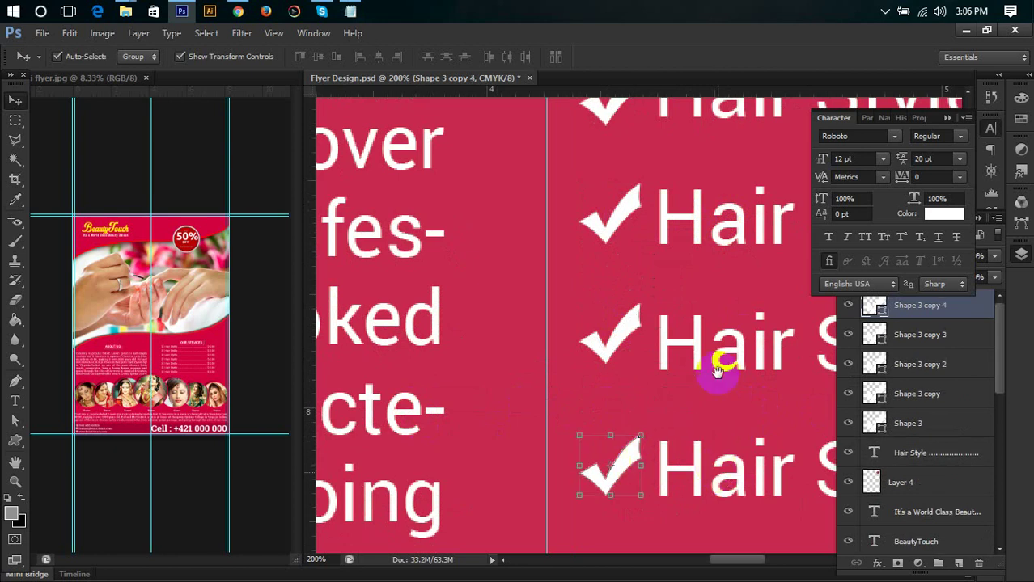
scroll(695, 324, down, 5)
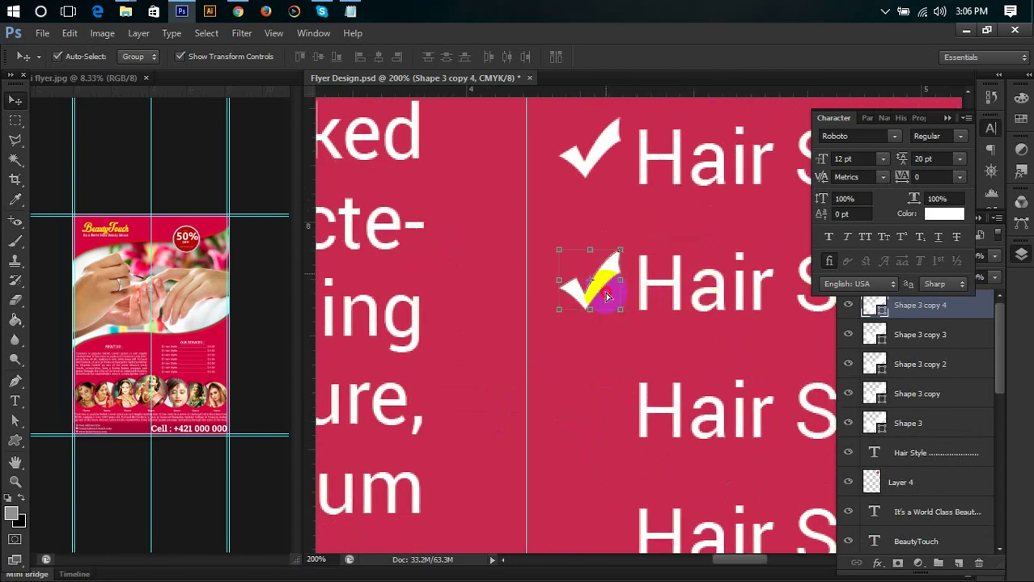
drag(607, 297, 613, 404)
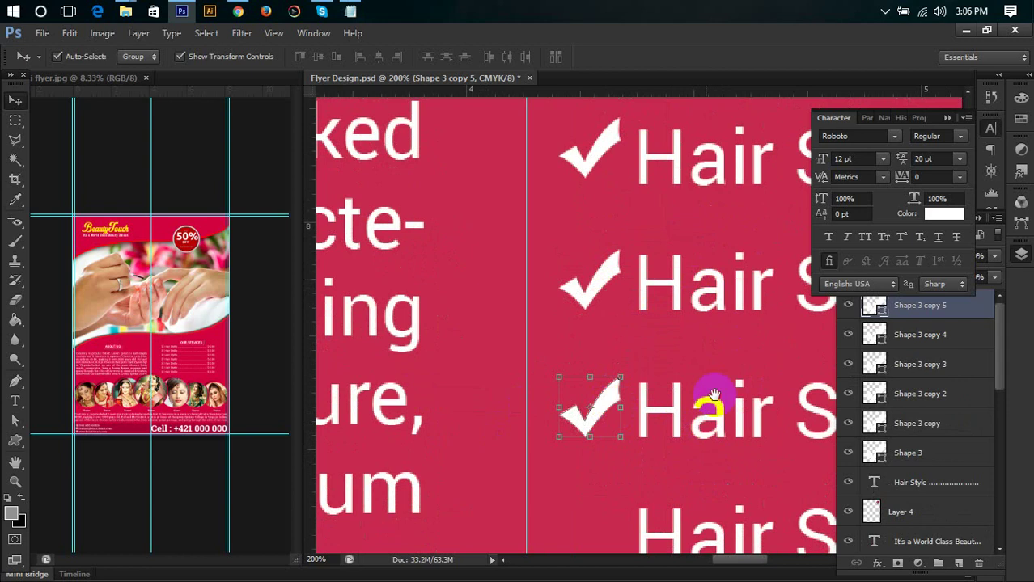
scroll(611, 404, down, 5)
drag(606, 202, 605, 325)
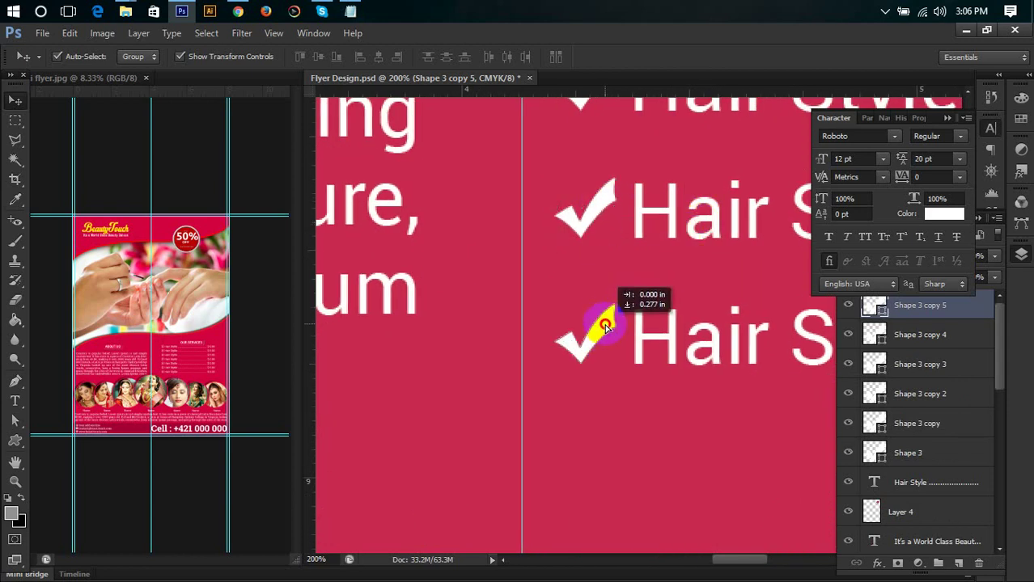
drag(605, 327, 608, 326)
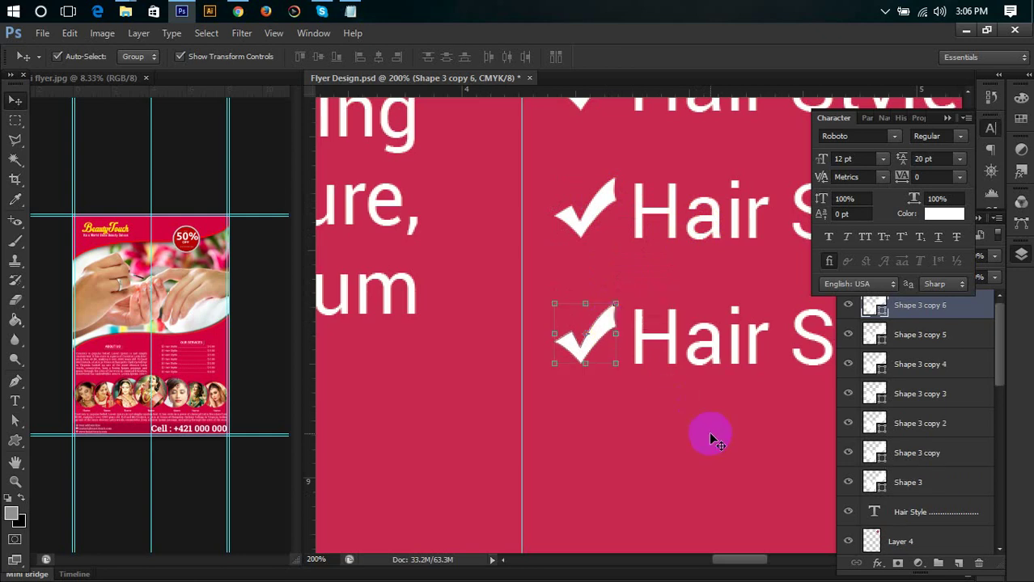
key(ctrl+minus)
key(ctrl+minus)
key(ctrl+minus)
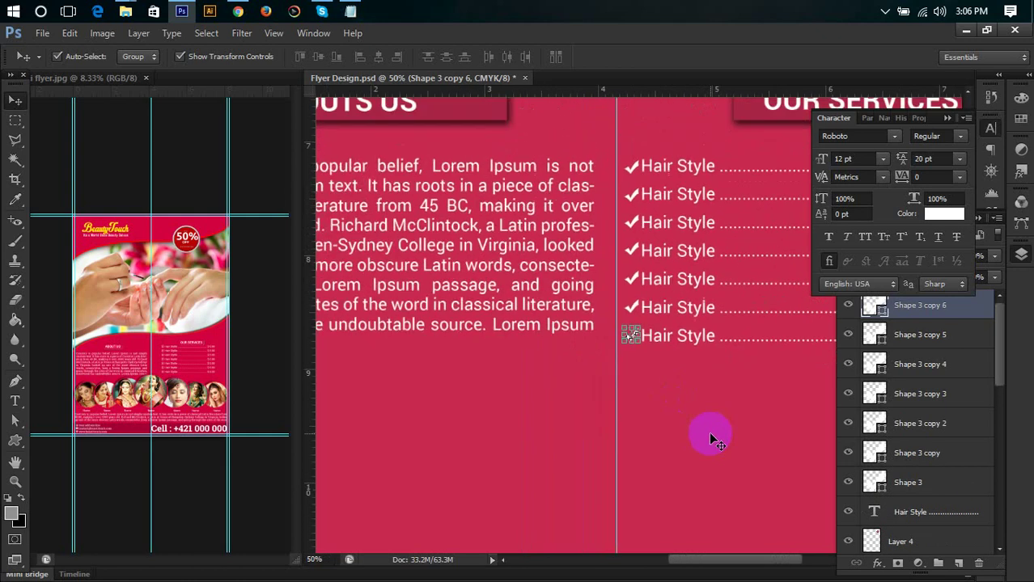
key(ctrl+minus)
- Close the Character panel and distribute the selected checkmark layers evenly
click(947, 118)
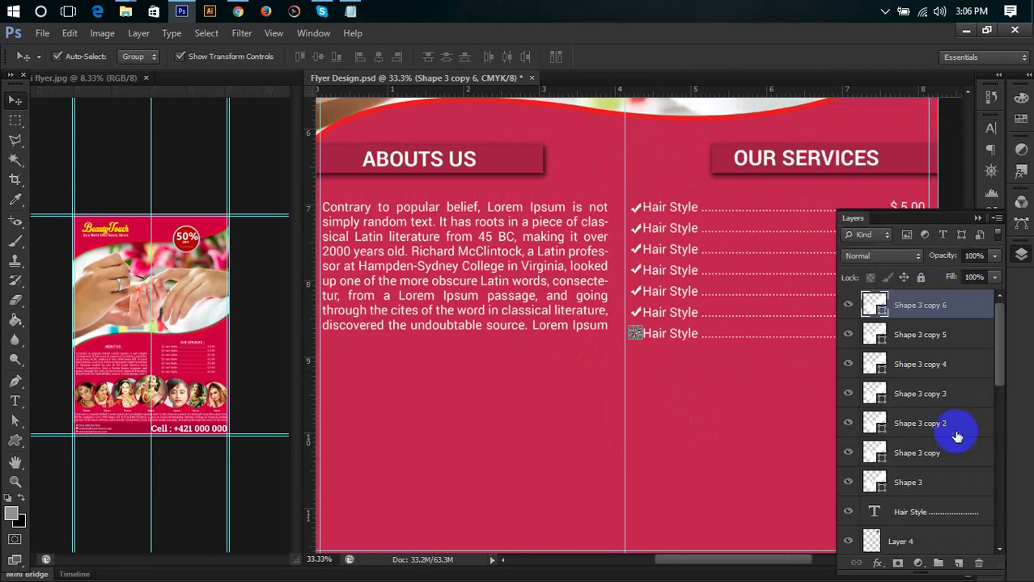
scroll(951, 457, down, 1)
shift+click(944, 451)
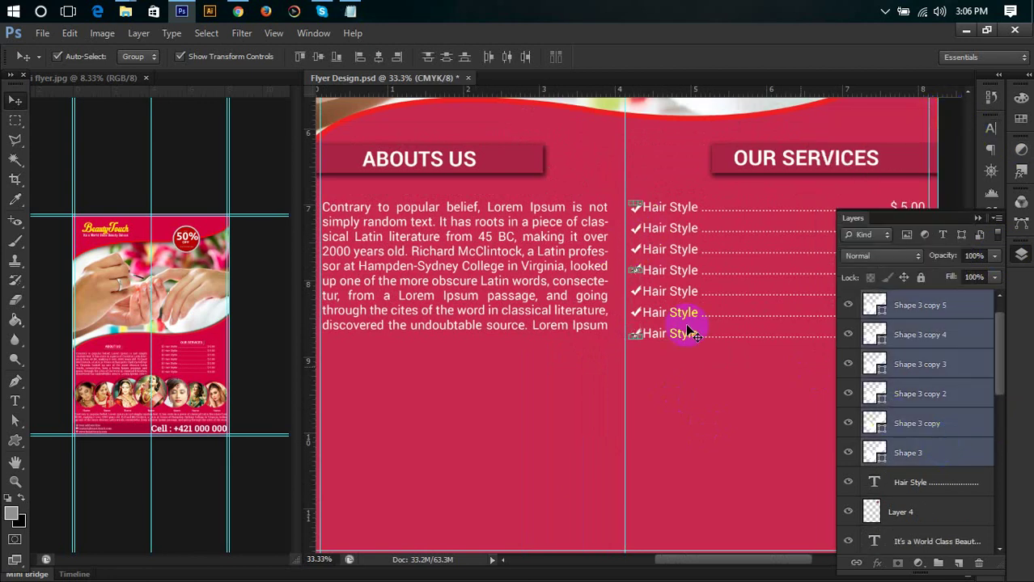
click(452, 59)
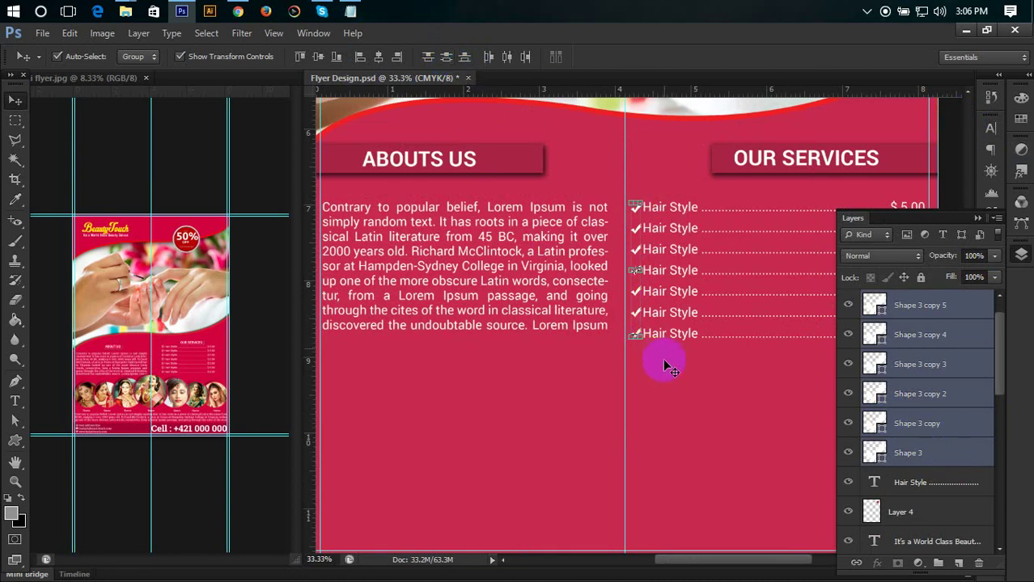
- Collapse the Layers panel and reframe the view on the services section
click(712, 413)
scroll(709, 402, down, 1)
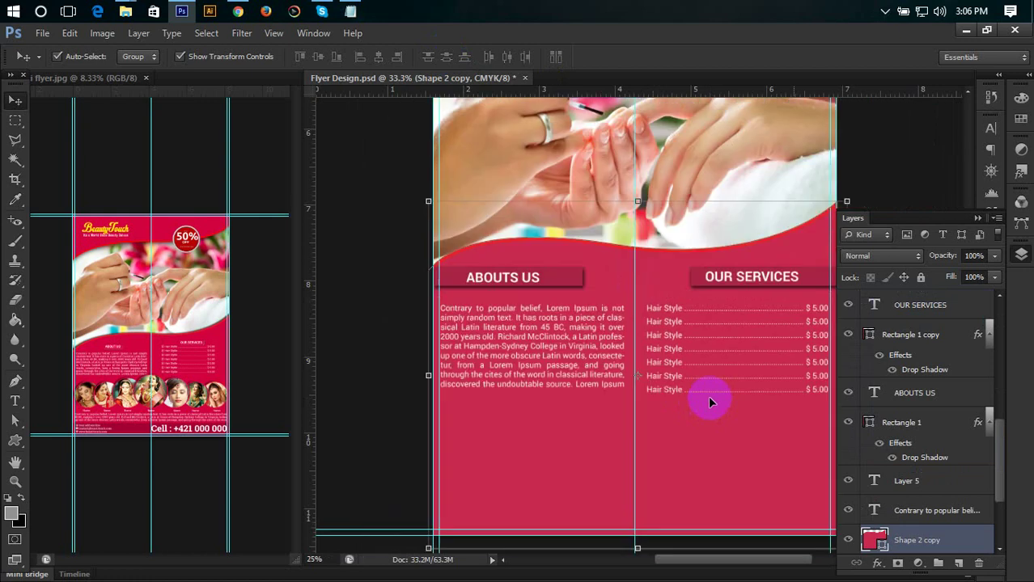
scroll(709, 402, down, 1)
scroll(709, 402, up, 1)
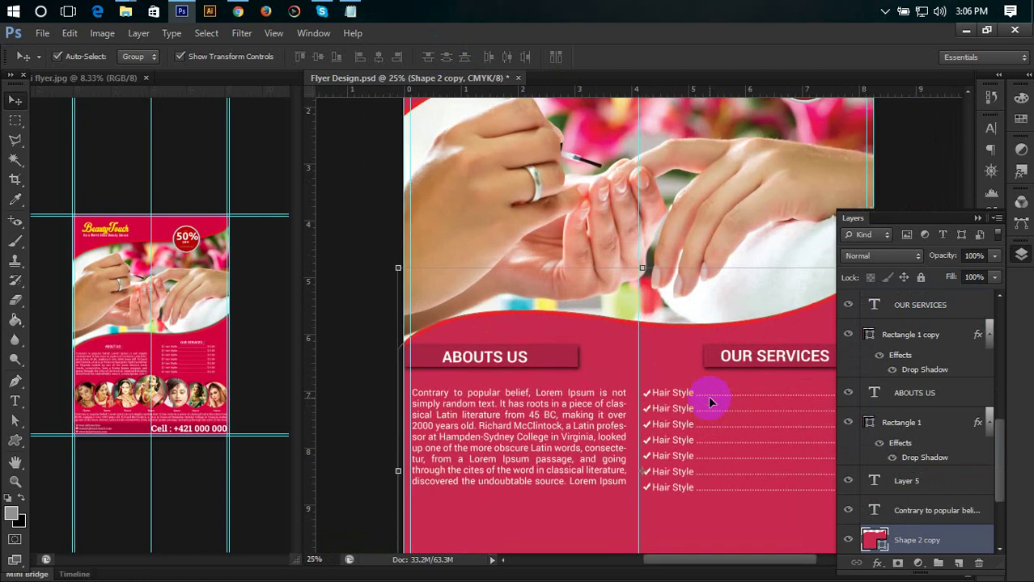
click(977, 218)
drag(697, 427, 690, 267)
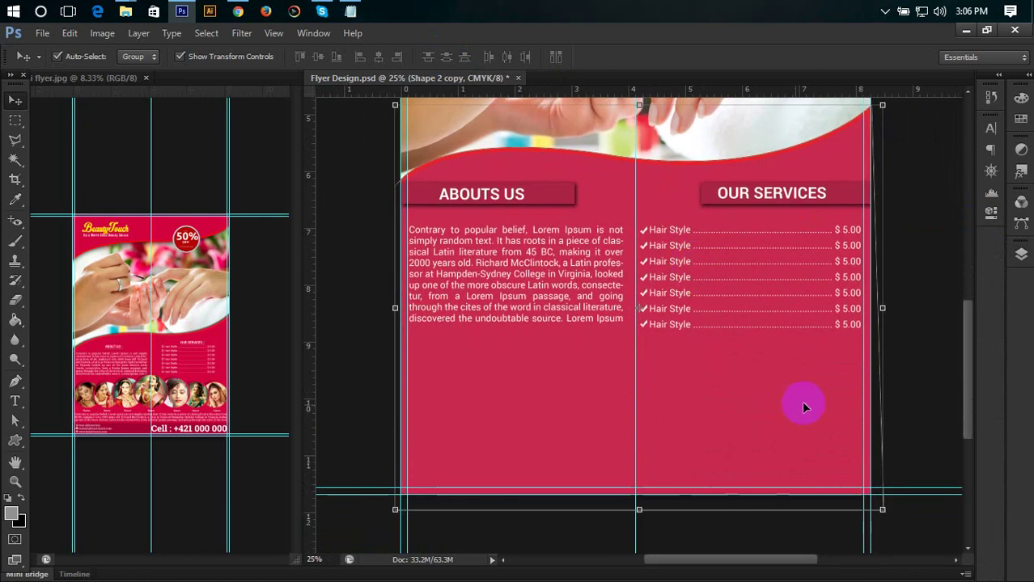
drag(82, 413, 361, 417)
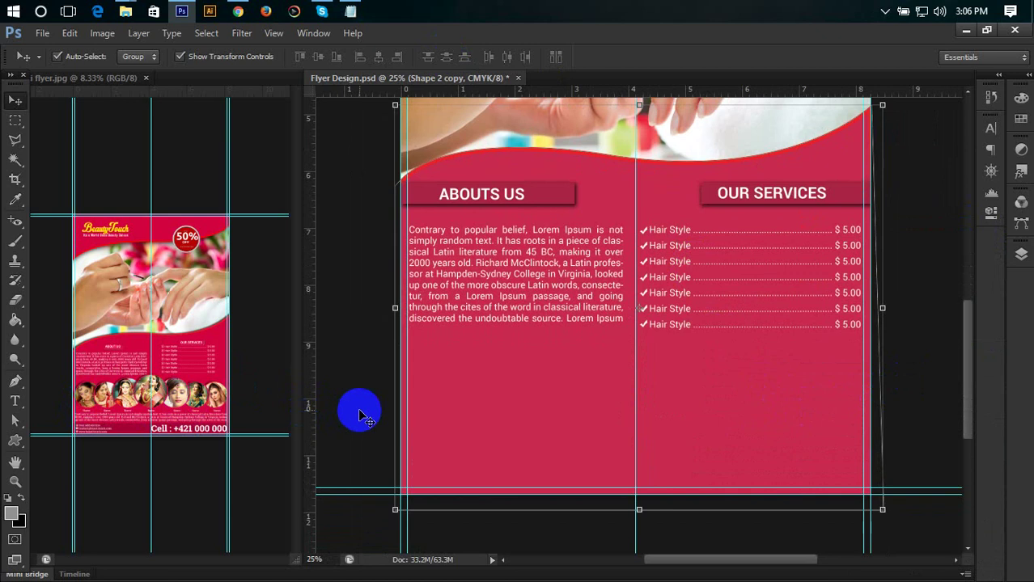
drag(362, 417, 121, 405)
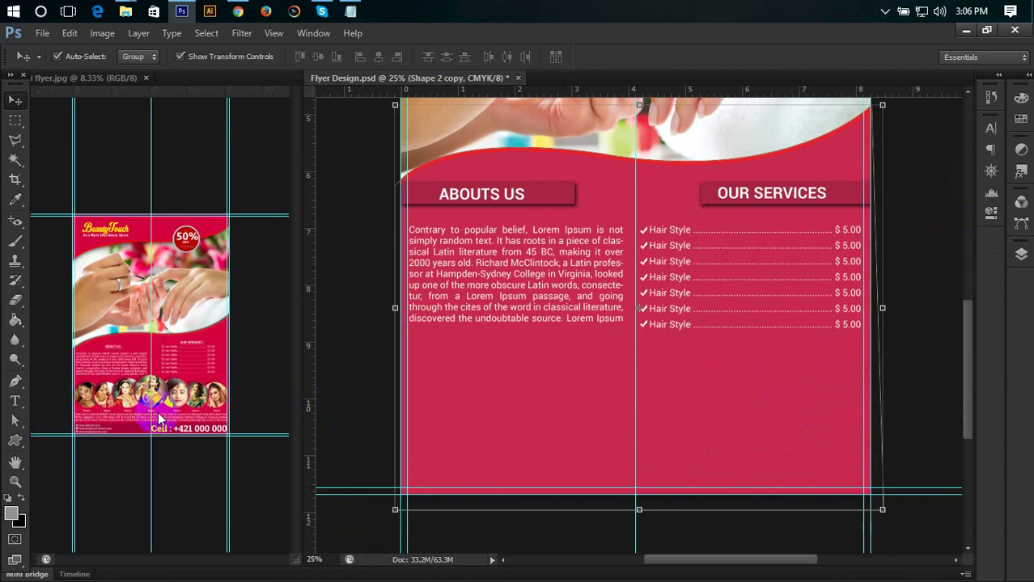
key(ctrl+plus)
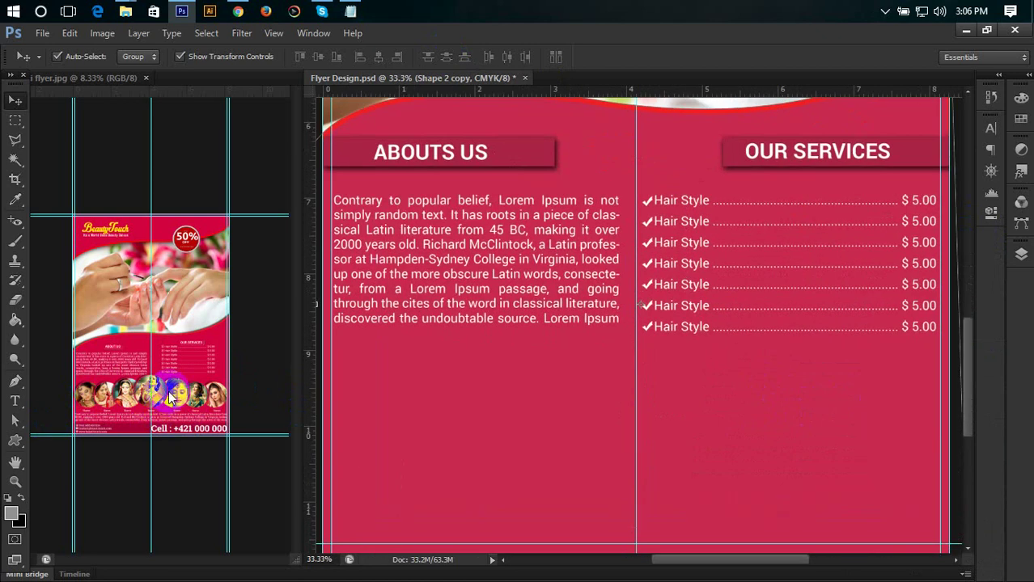
- Zoom the reference flyer.jpg to 16.7% and pan down to its photo circles and footer
click(170, 396)
key(ctrl+plus)
key(ctrl+plus)
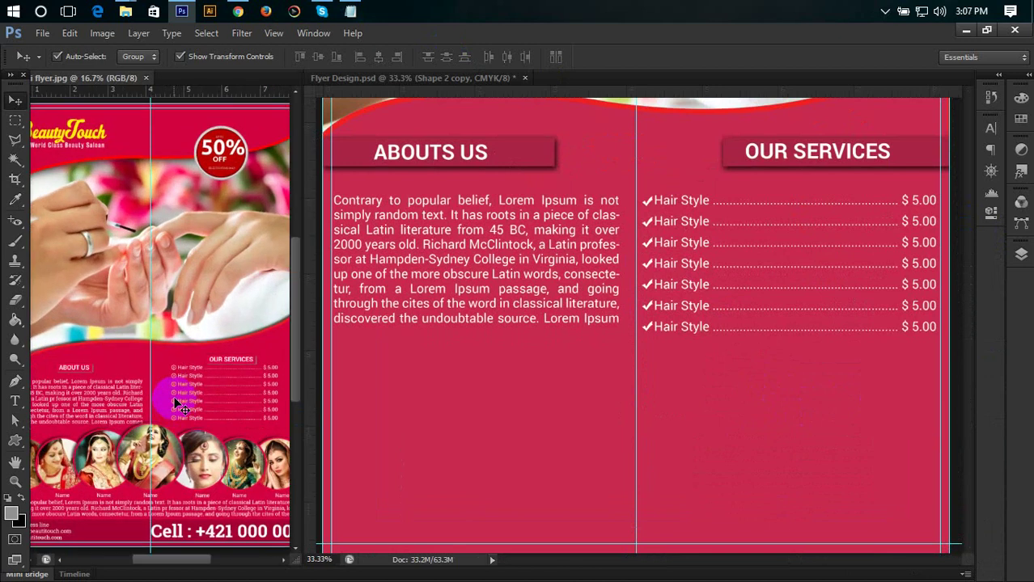
mouse_move(154, 448)
mouse_down()
mouse_move(176, 333)
mouse_move(187, 337)
mouse_move(174, 332)
mouse_up()
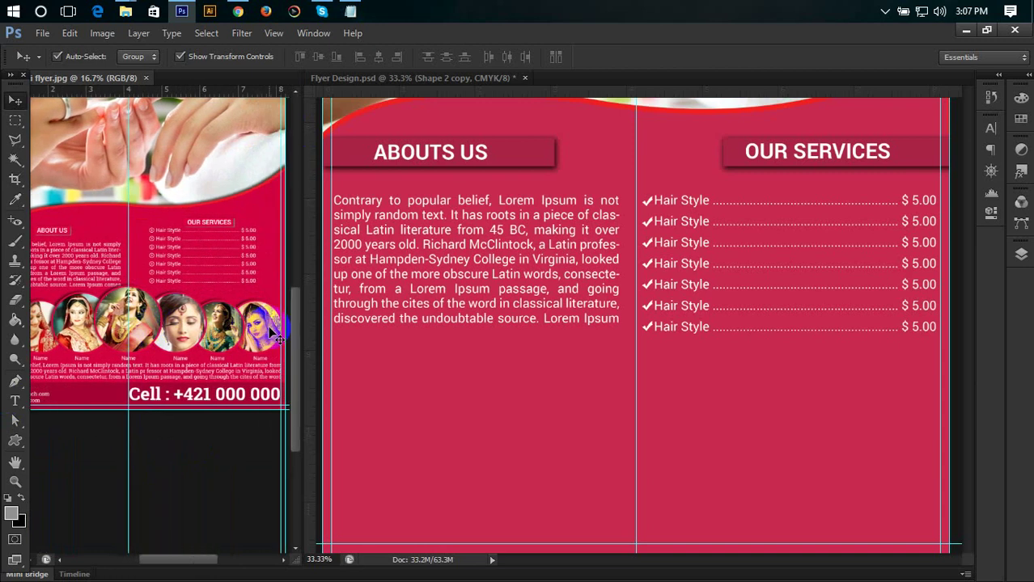
scroll(186, 335, left, 5)
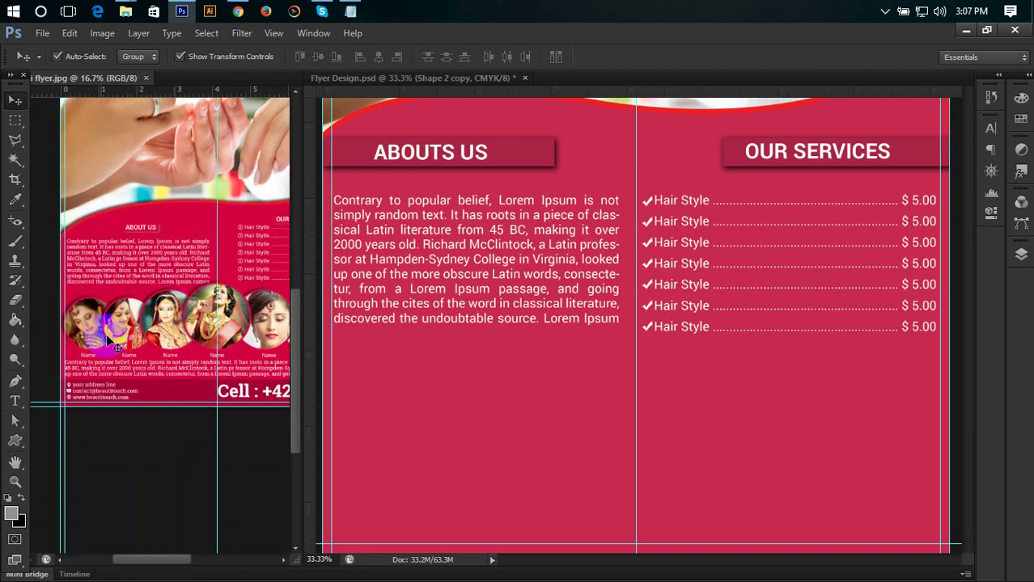
scroll(129, 344, right, 4)
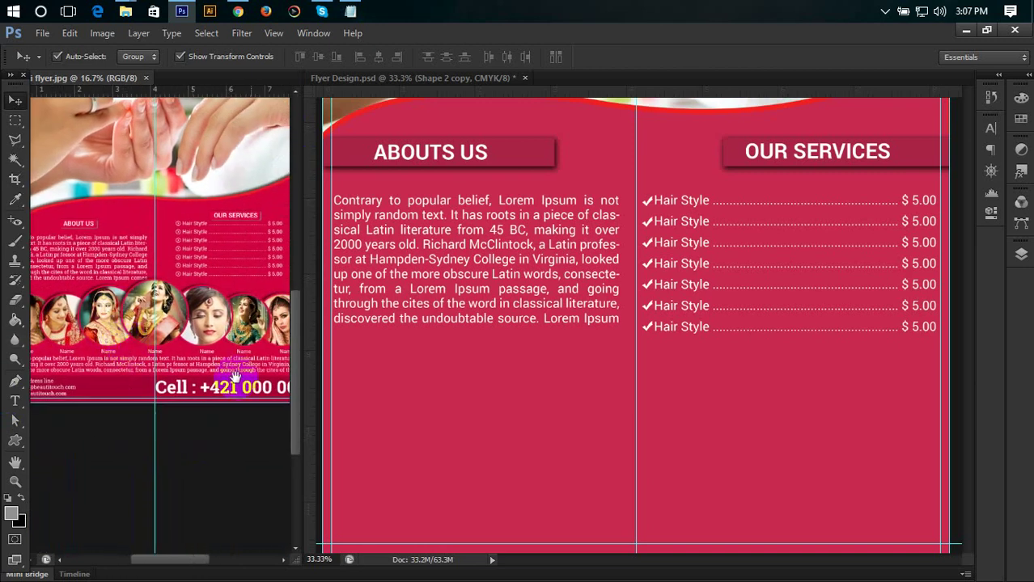
scroll(235, 340, left, 8)
scroll(239, 330, right, 5)
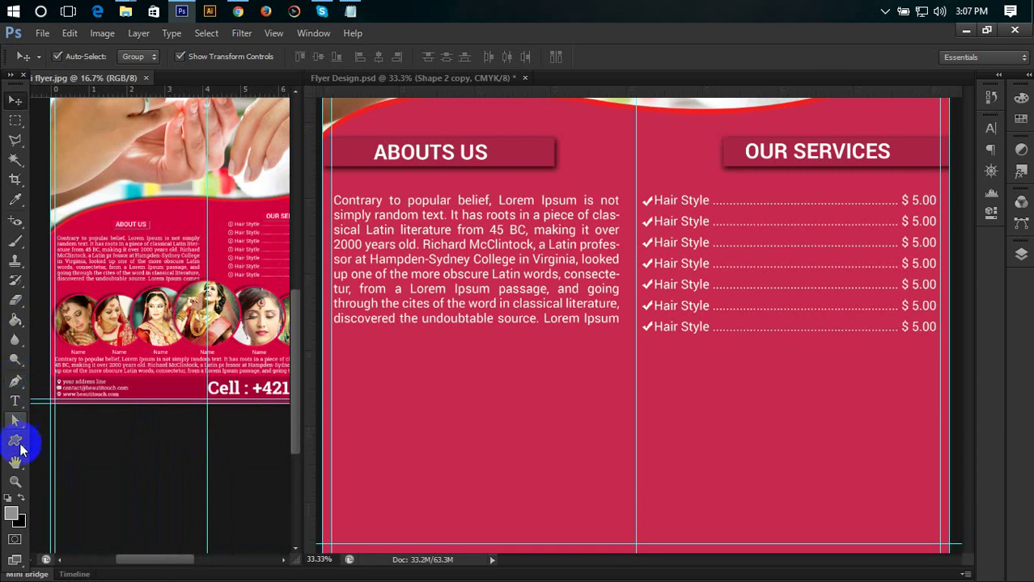
- Draw a circle about 1.47 in wide below the About Us text and show the Layers panel
click(14, 441)
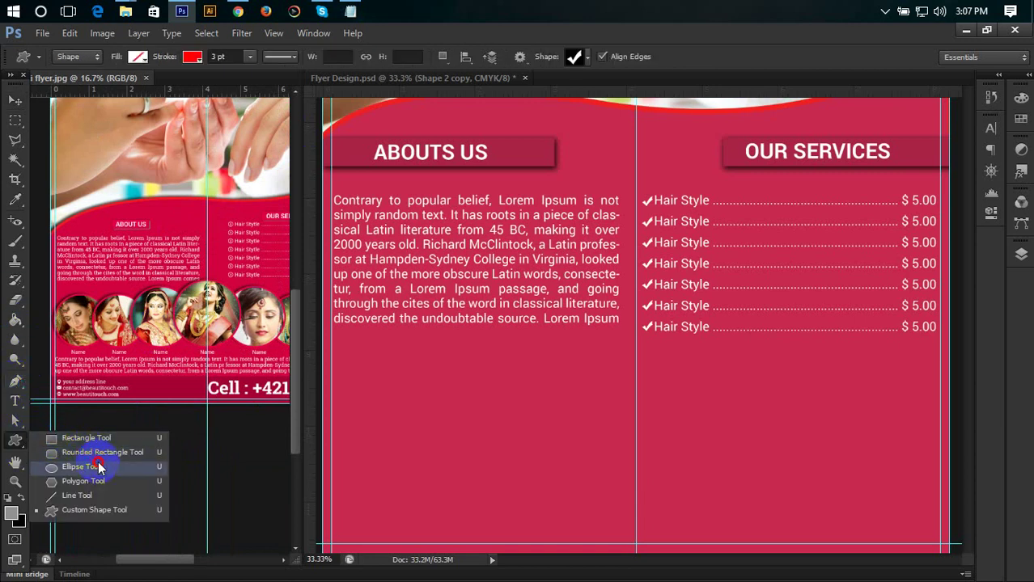
click(80, 467)
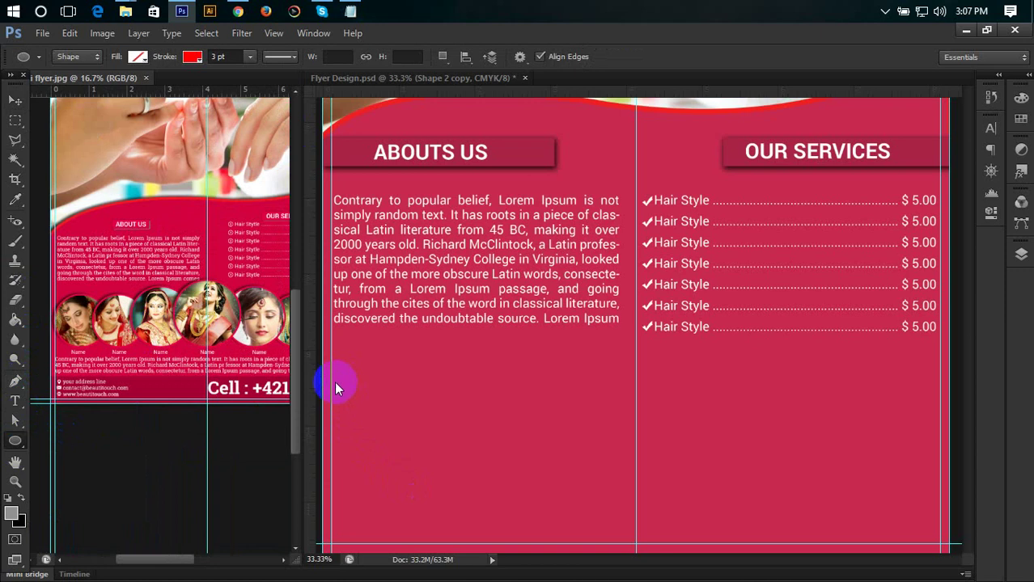
key(ctrl+r)
drag(334, 378, 443, 496)
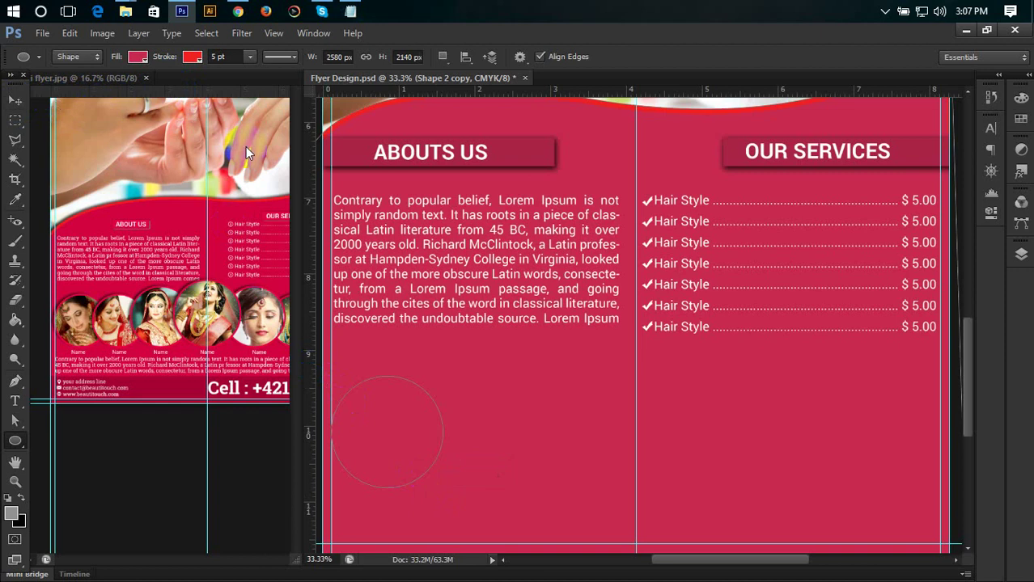
click(15, 101)
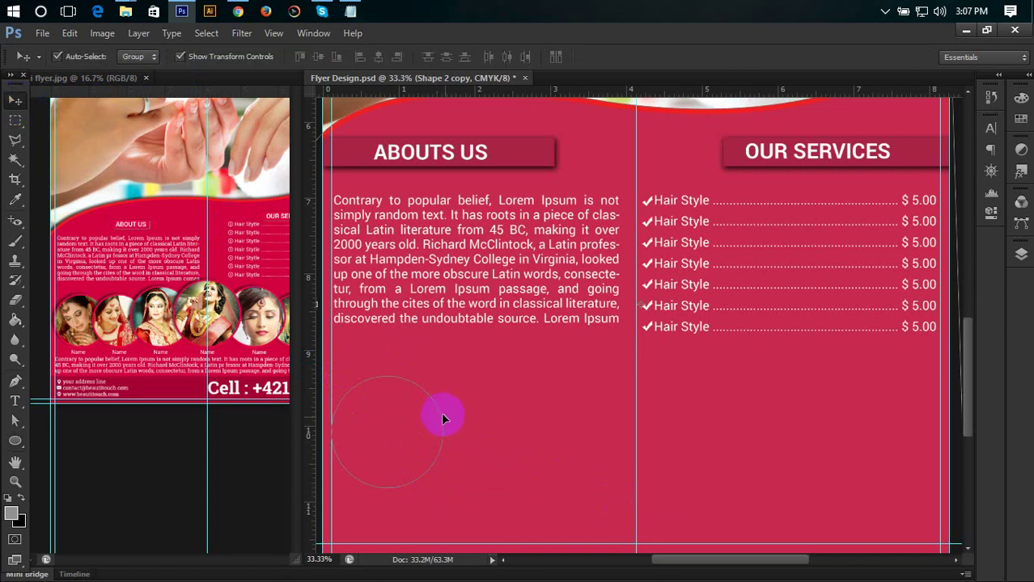
click(1021, 253)
scroll(637, 507, down, 2)
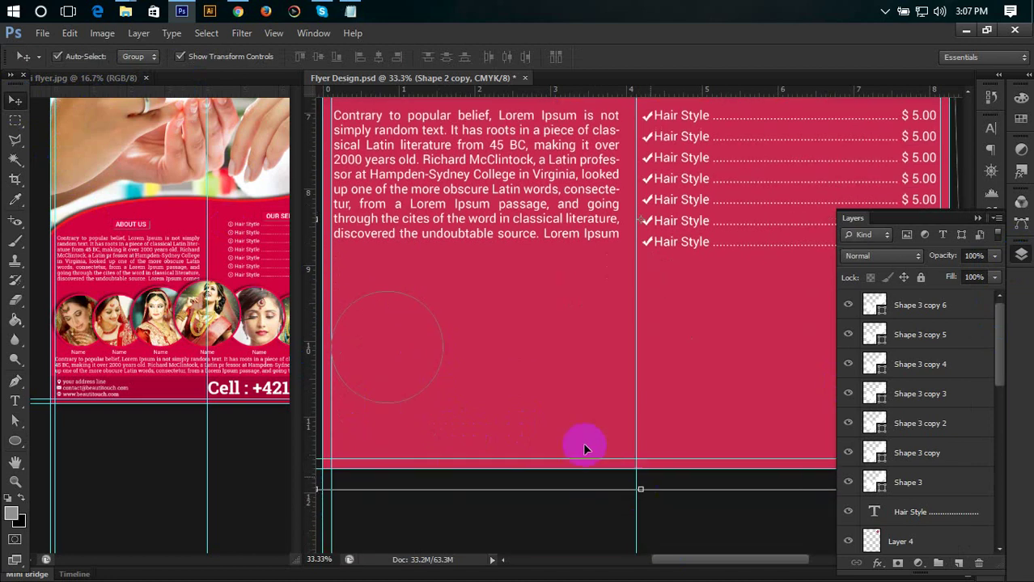
- Try moving the pink Shape 2 copy layer, undo the move, and deselect all layers
click(408, 317)
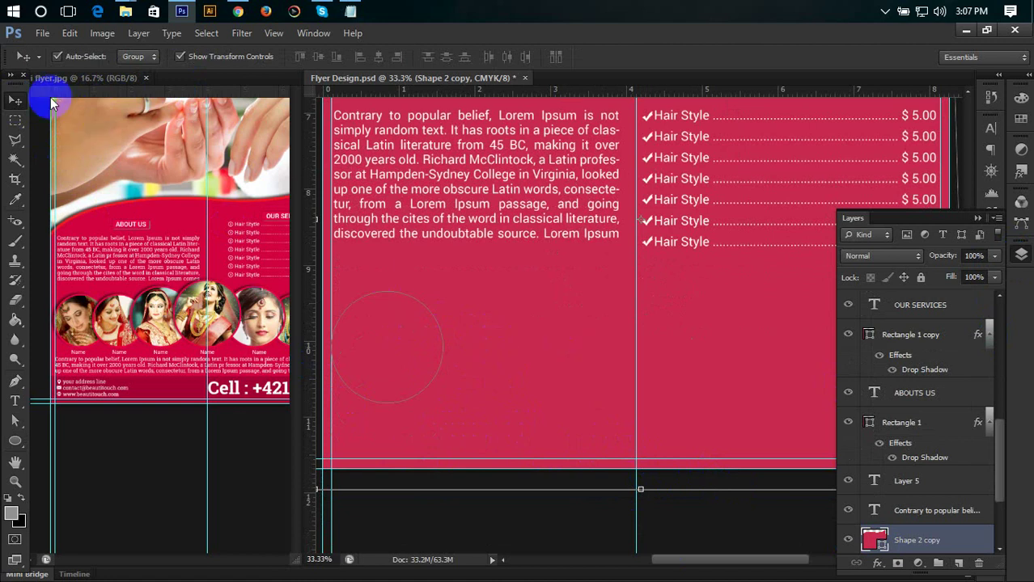
click(15, 120)
click(462, 453)
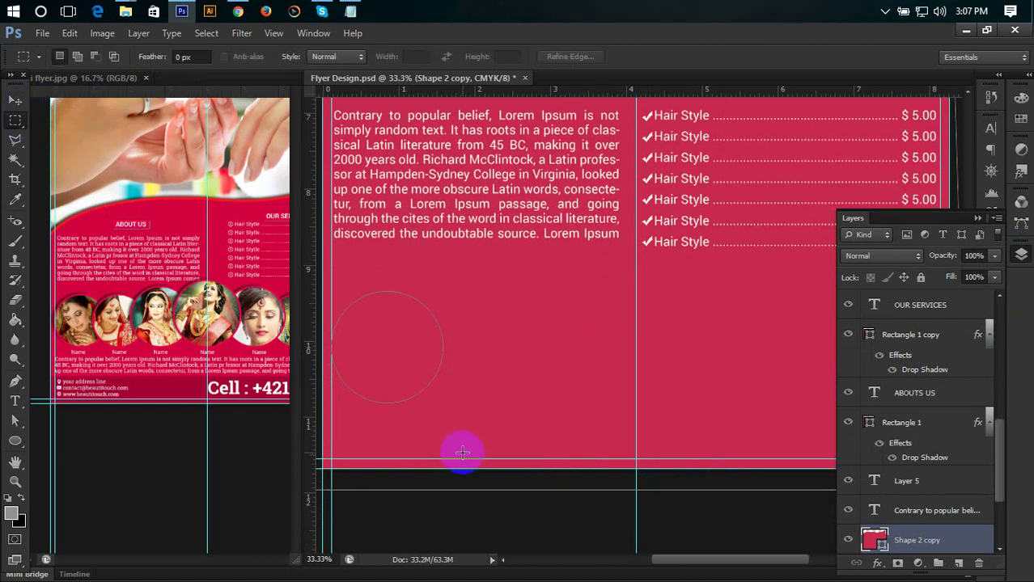
click(266, 358)
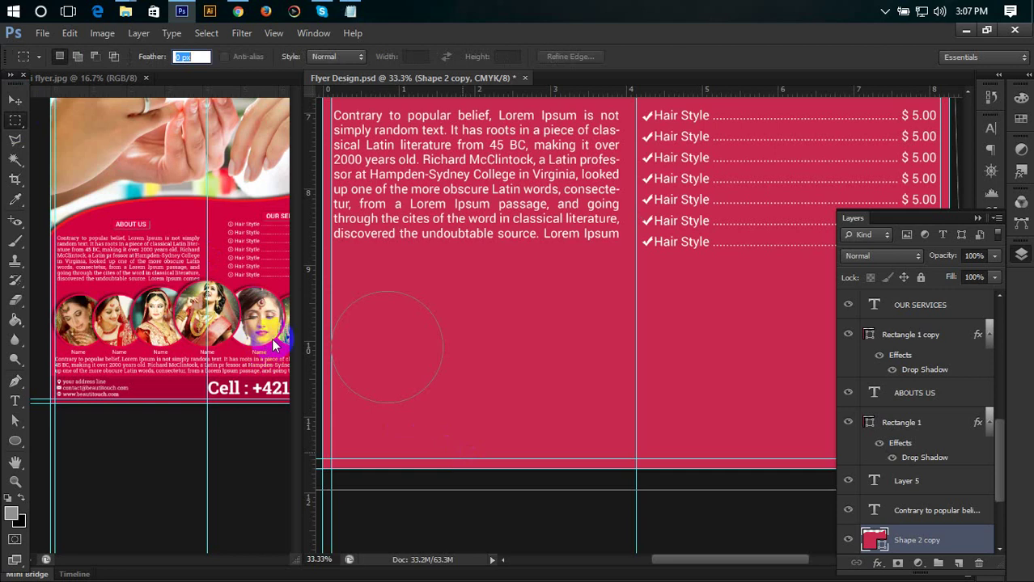
click(14, 100)
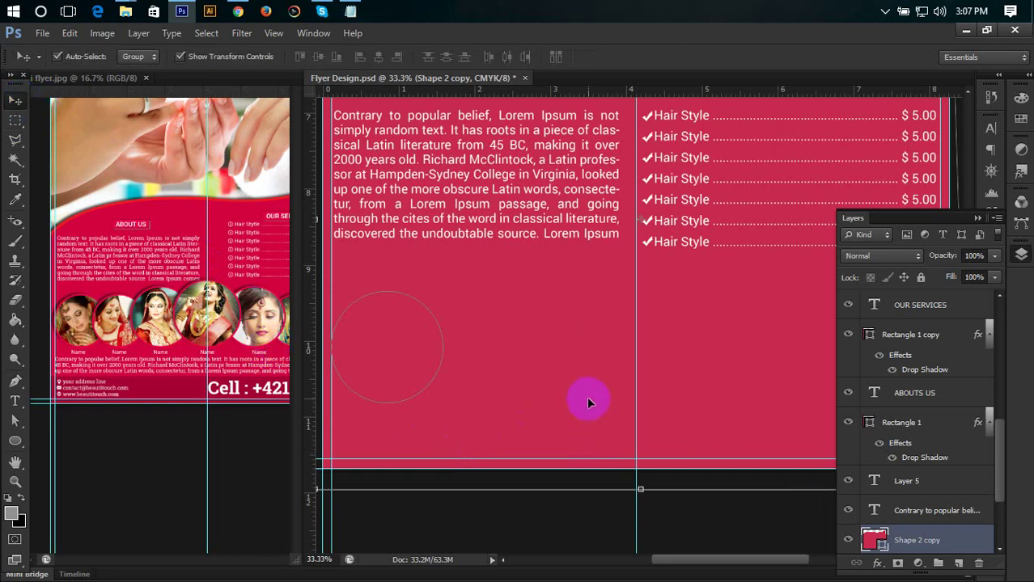
drag(587, 403, 585, 436)
key(ctrl+z)
key(ctrl+z)
key(ctrl+z)
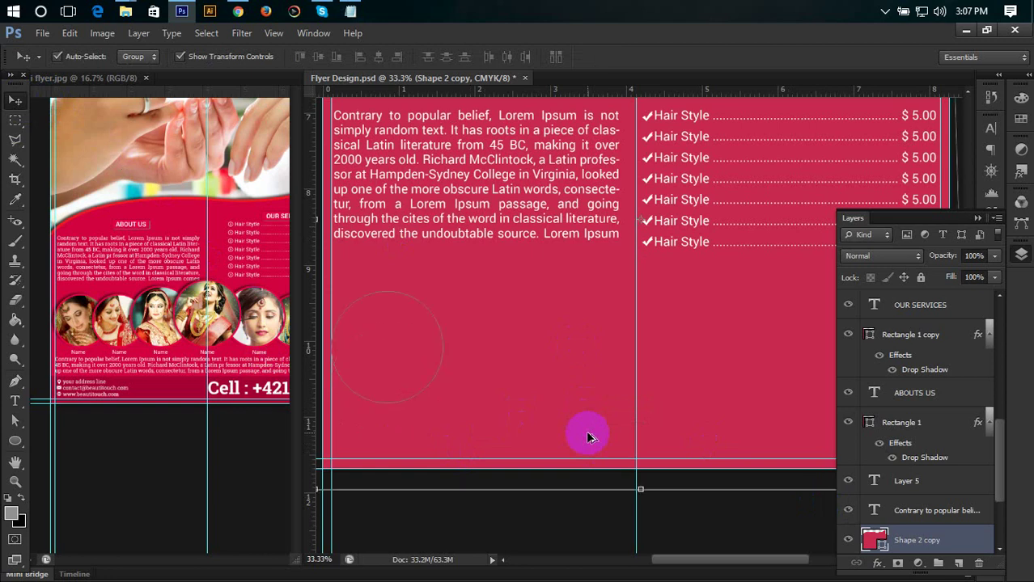
key(ctrl+alt+z)
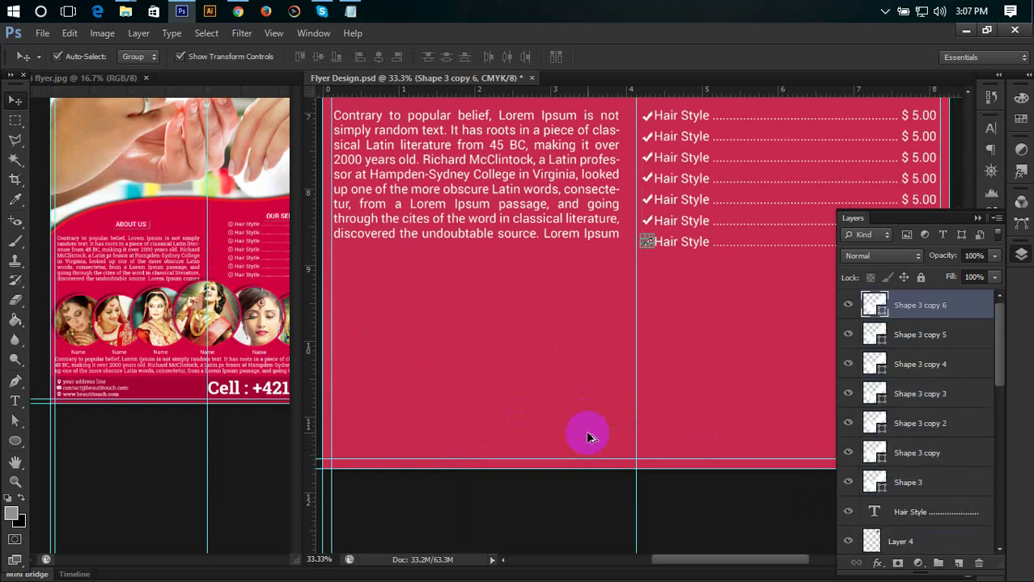
click(556, 491)
- Draw a 463 × 463 px Ellipse circle below the About Us text
key(ctrl+minus)
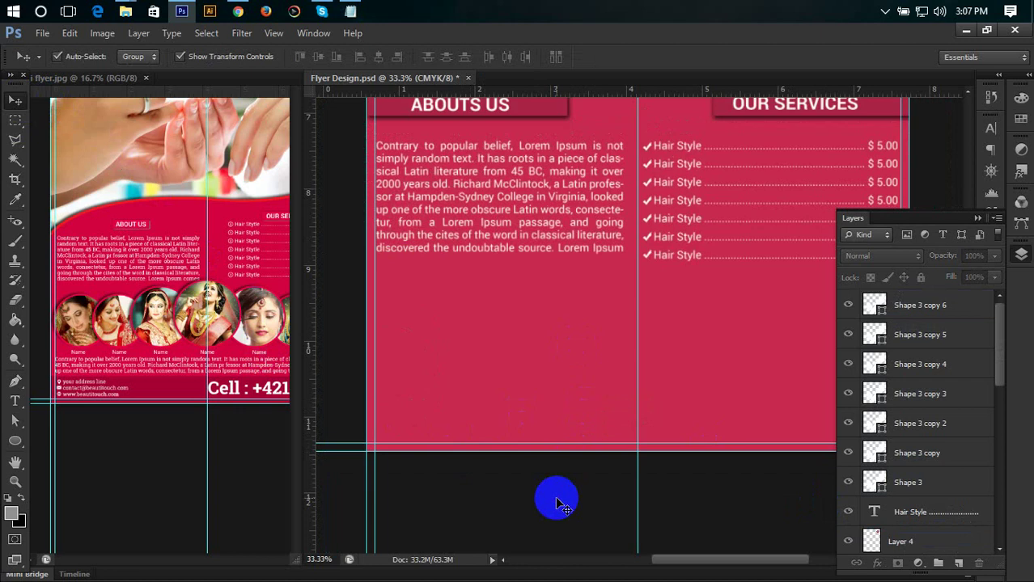
key(ctrl+minus)
key(ctrl+minus)
key(ctrl+plus)
key(ctrl+plus)
key(ctrl+plus)
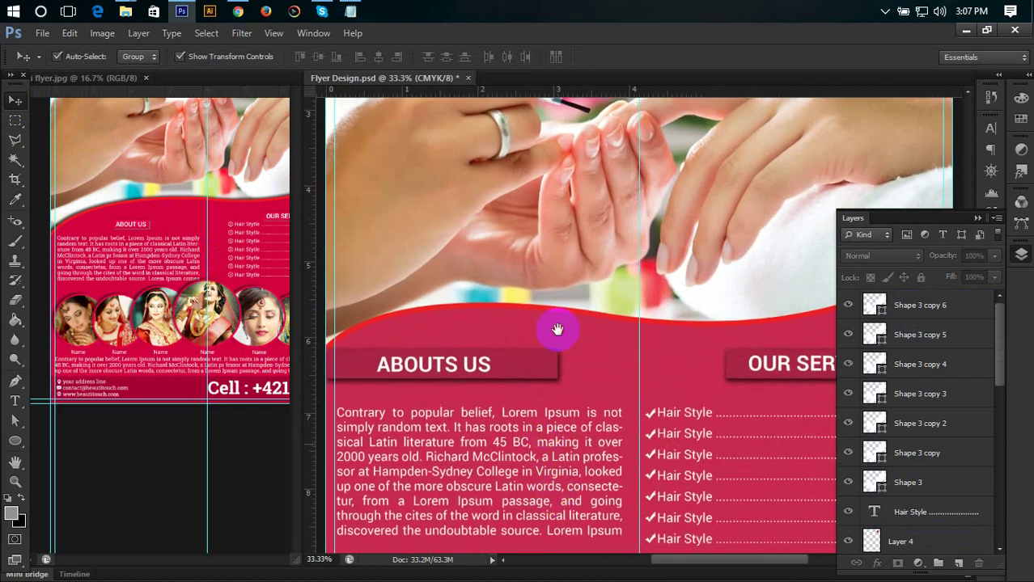
drag(554, 330, 554, 226)
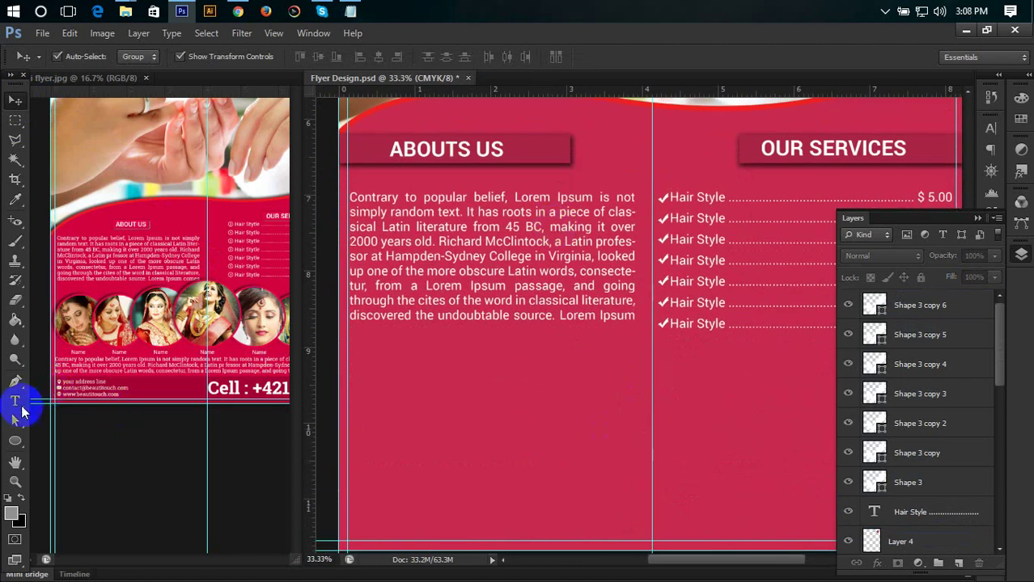
click(14, 442)
click(77, 466)
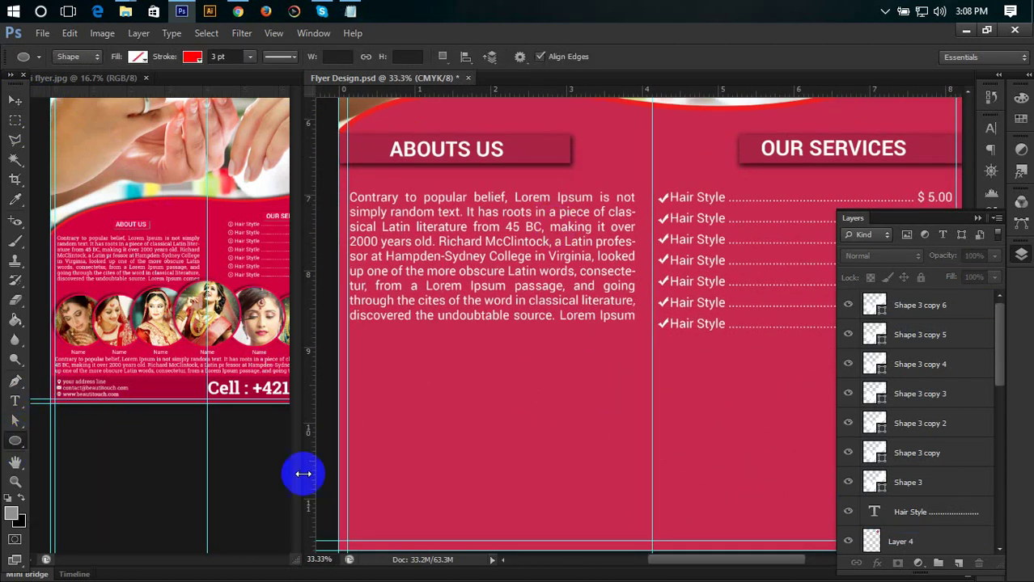
drag(371, 363, 506, 479)
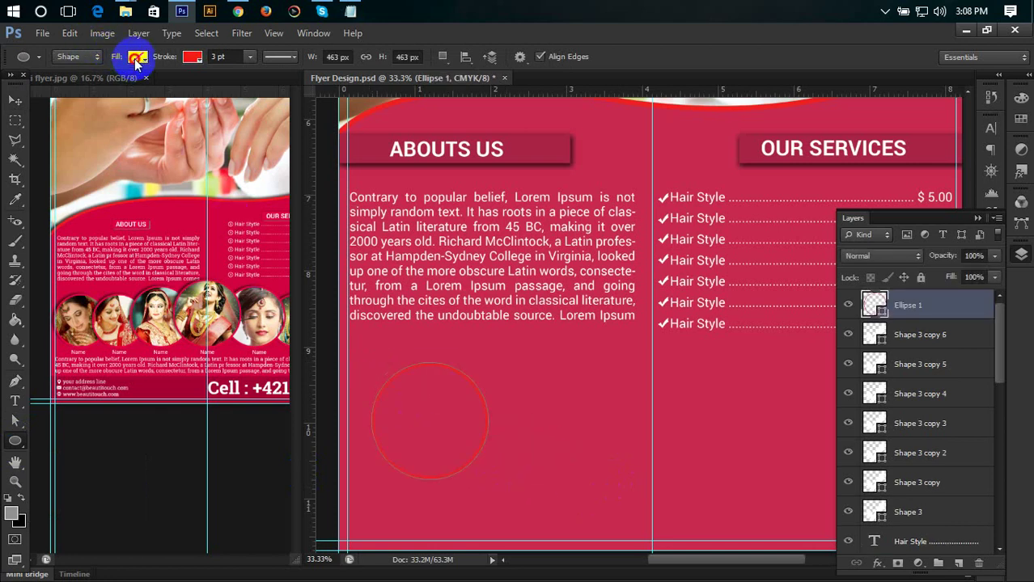
- Fill the circle teal and Alt-drag copies to its right to form four circles
click(138, 56)
click(133, 187)
click(14, 100)
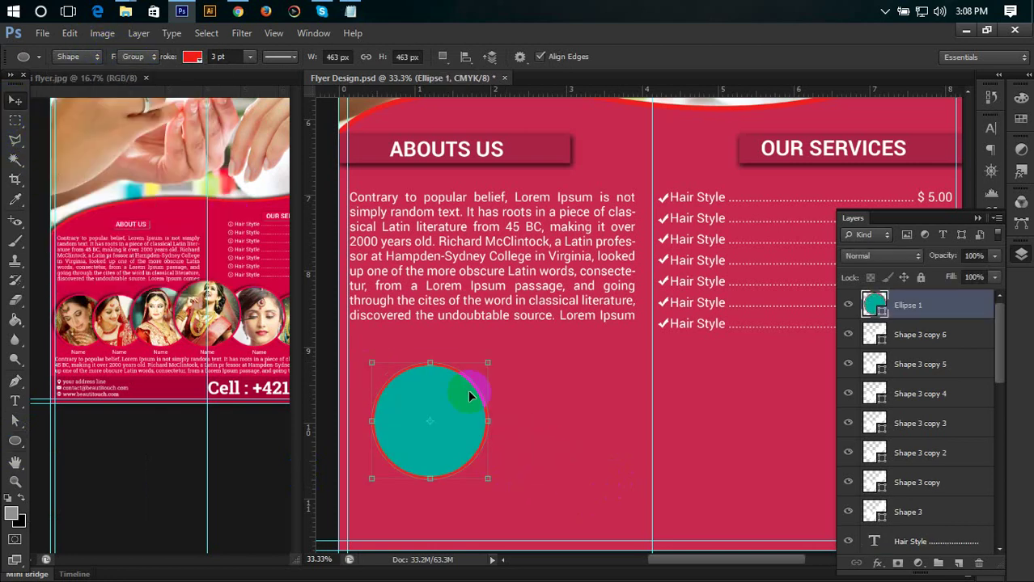
key(ctrl+minus)
key(ctrl+minus)
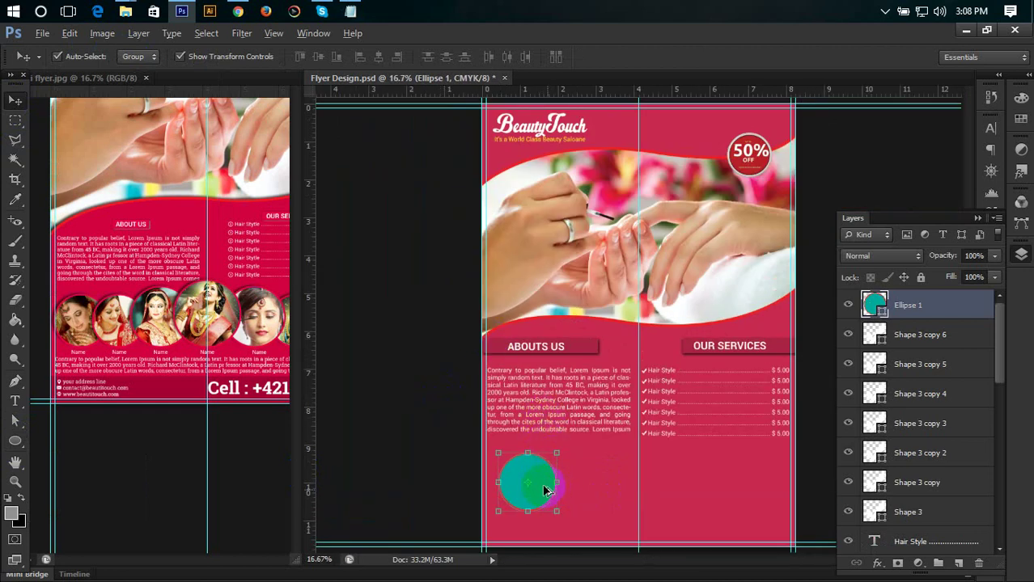
mouse_move(543, 490)
mouse_down()
mouse_move(760, 493)
mouse_move(746, 499)
mouse_up()
- Distribute the four circles' horizontal centers evenly and widen the row across the flyer
shift+click(670, 490)
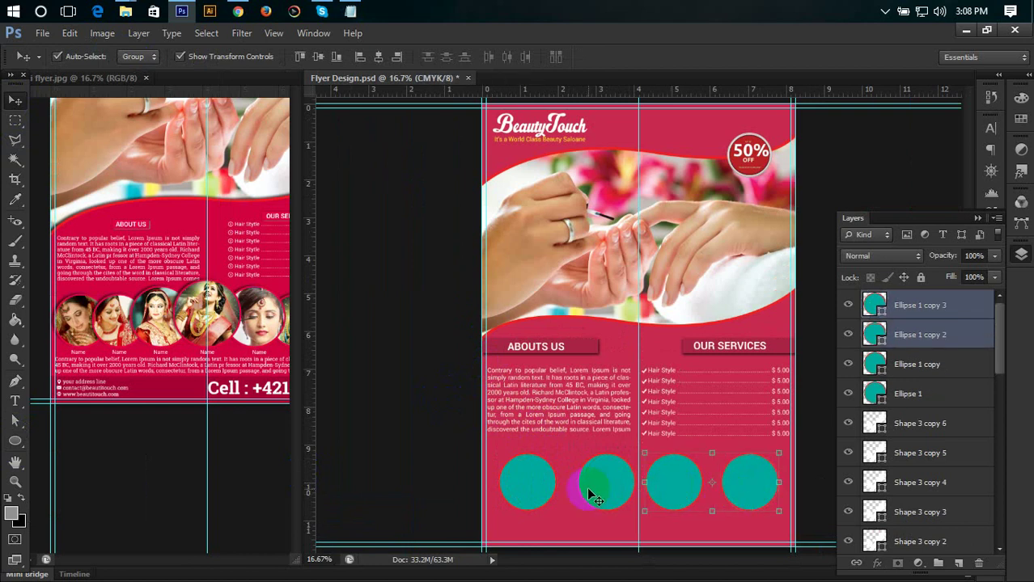
shift+click(593, 486)
shift+click(506, 492)
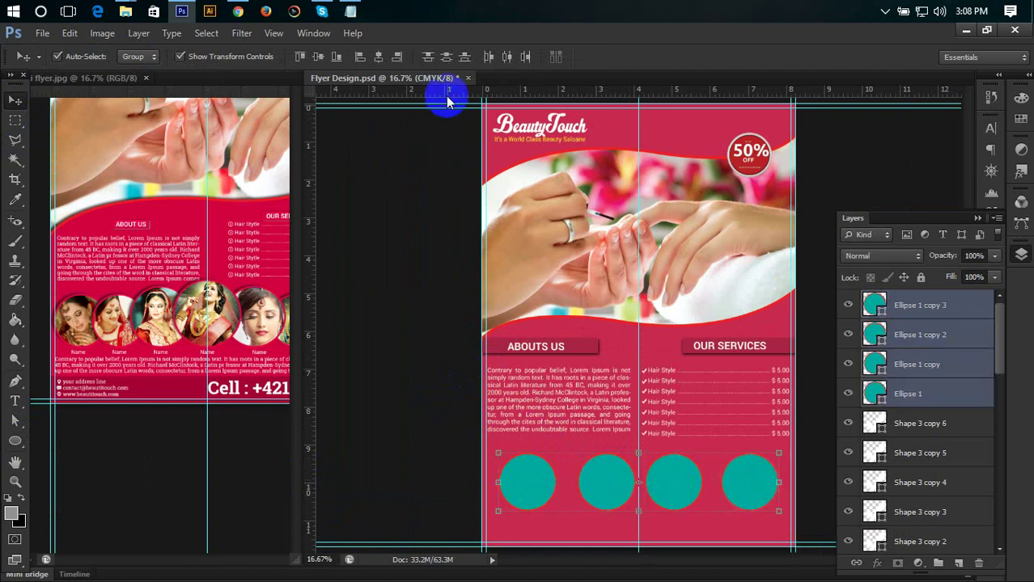
click(504, 62)
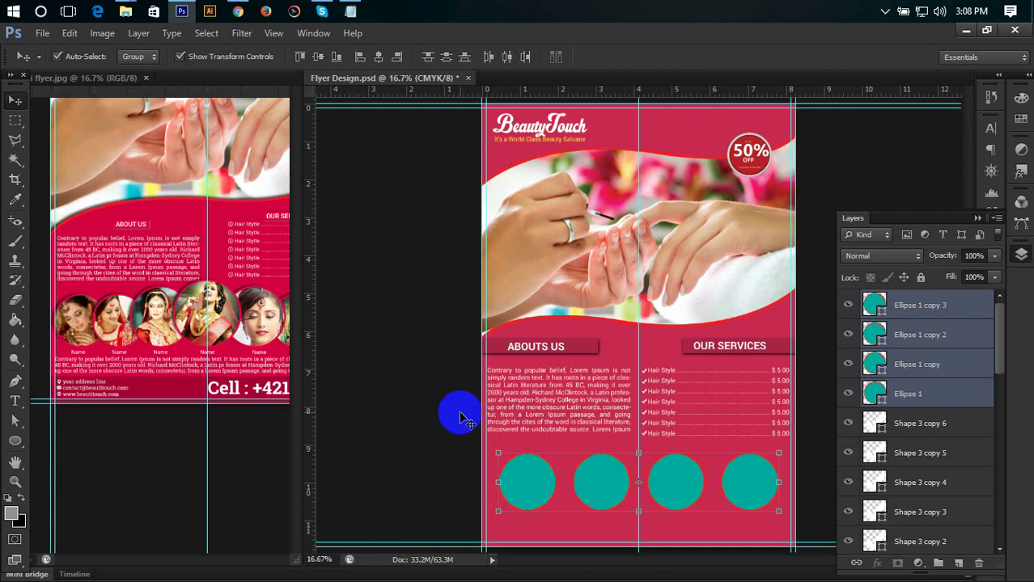
drag(496, 453, 487, 452)
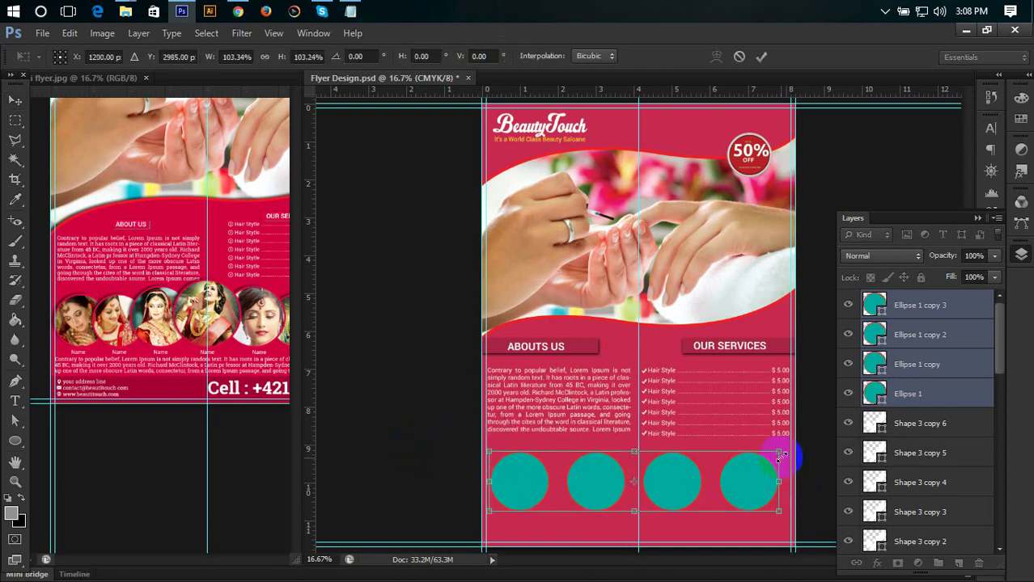
drag(783, 455, 794, 455)
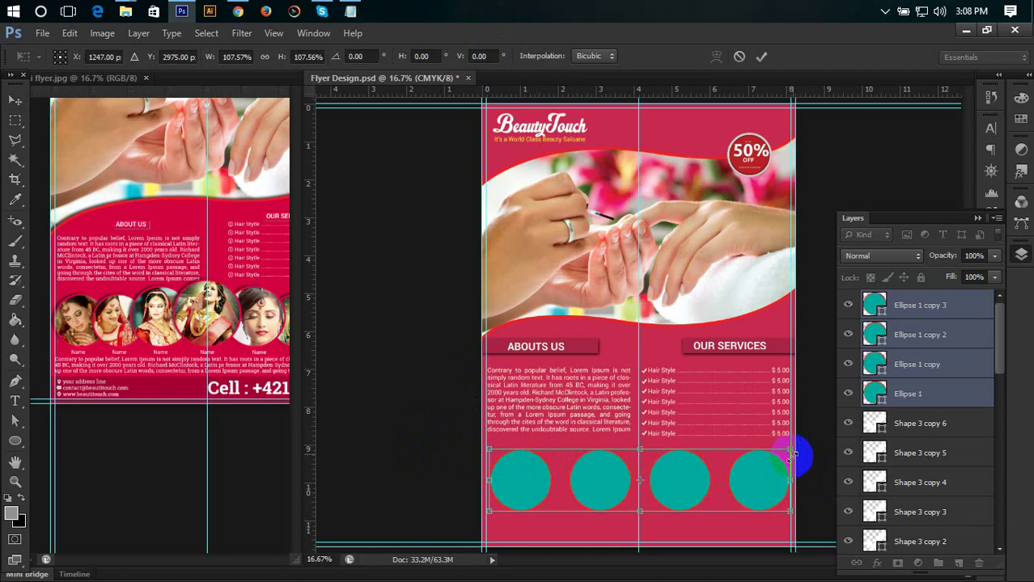
key(Return)
click(340, 413)
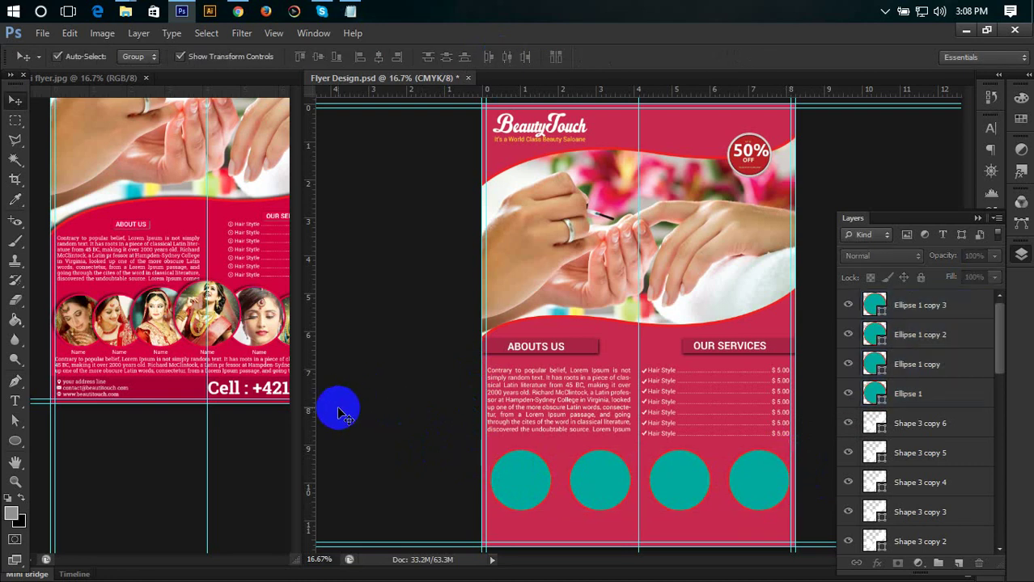
click(567, 490)
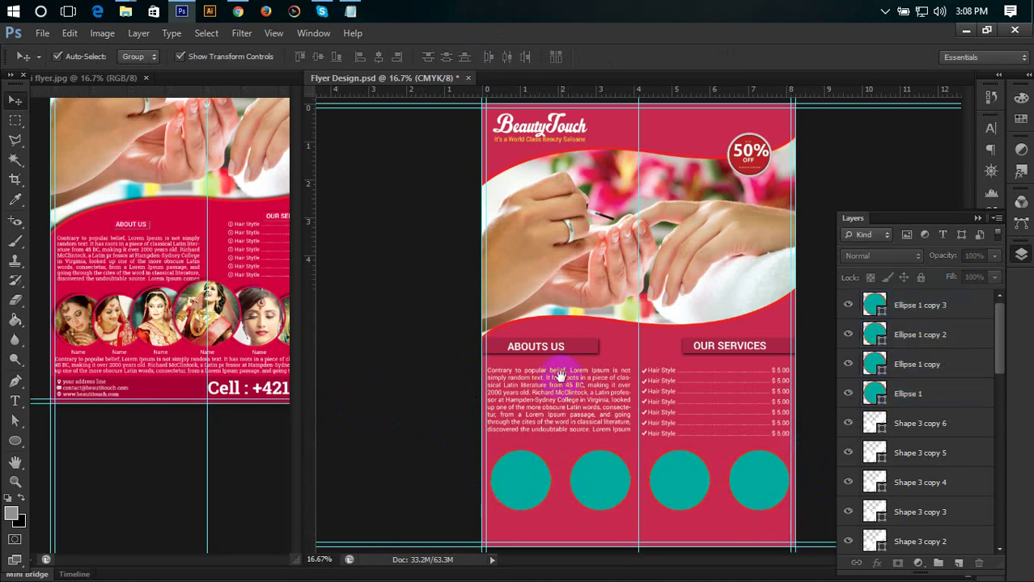
click(533, 469)
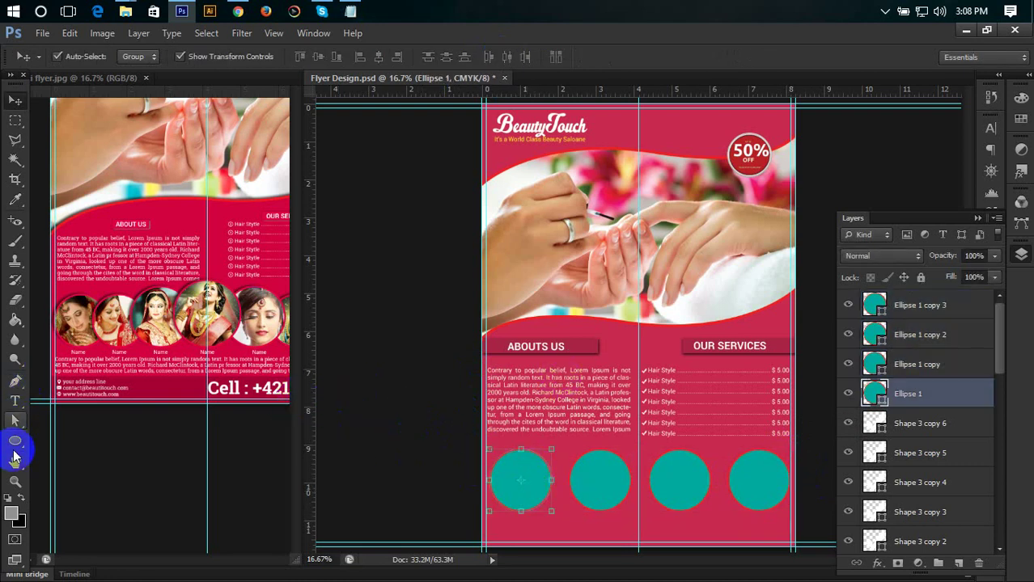
- Hide the four teal circles and draw a teal square with the Rectangle Tool
drag(16, 449, 125, 453)
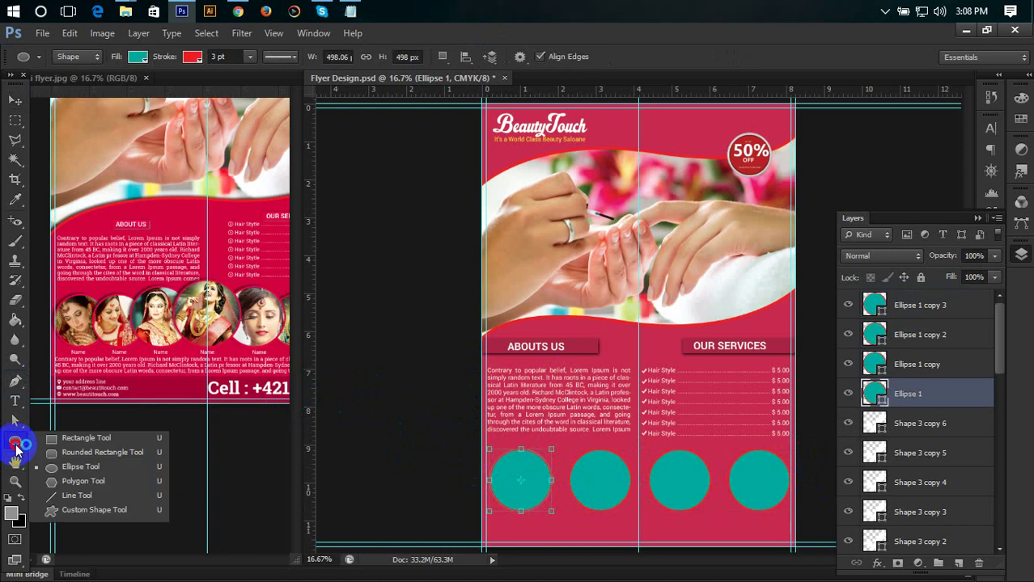
click(121, 438)
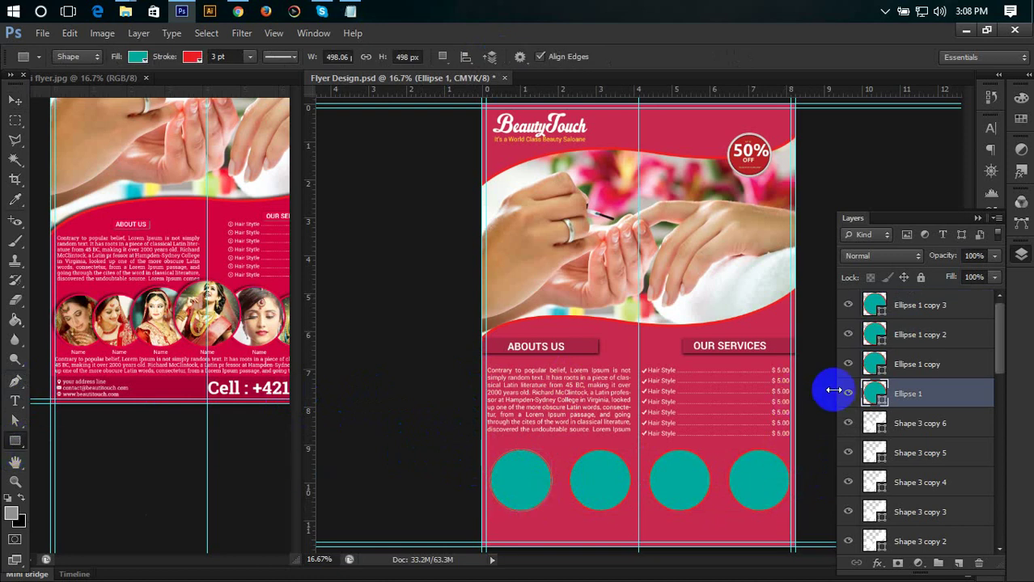
drag(847, 394, 848, 306)
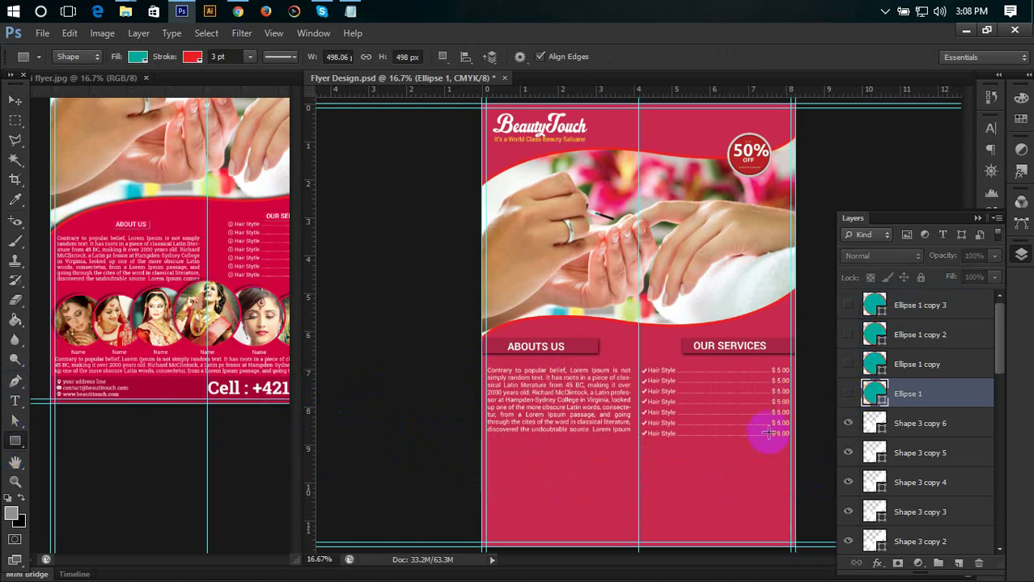
mouse_move(548, 466)
mouse_down()
mouse_move(617, 515)
mouse_move(615, 532)
mouse_up()
- Rotate the square -45° into a diamond, scale it to 81.4%, and reposition it
click(15, 101)
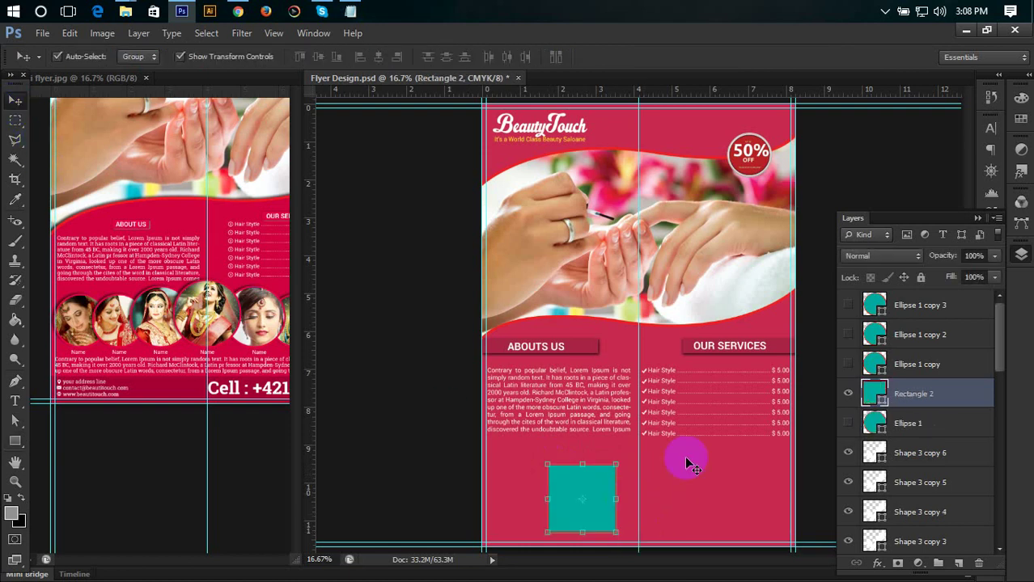
mouse_move(631, 461)
mouse_down()
mouse_move(626, 518)
mouse_move(564, 492)
mouse_up()
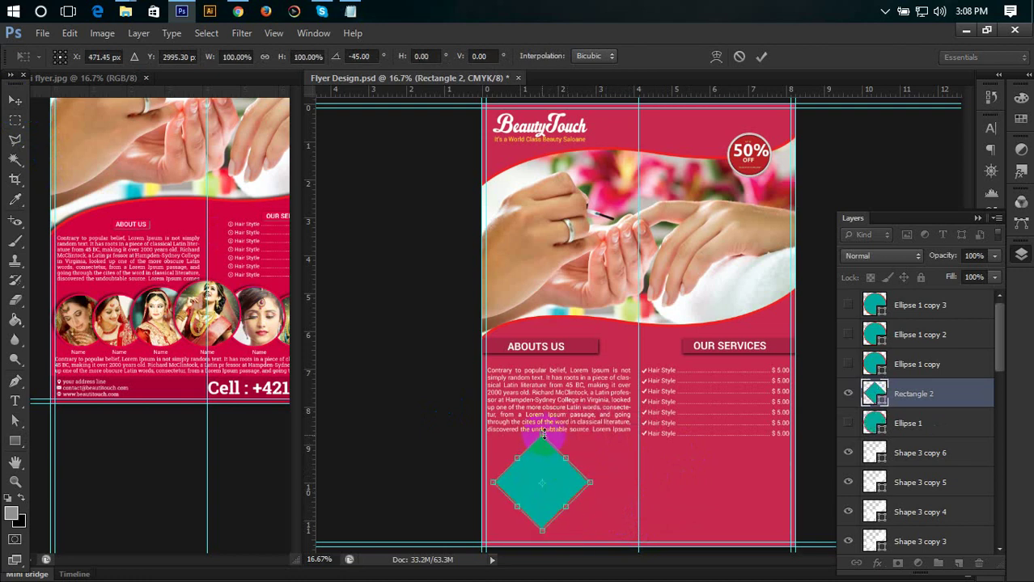
drag(544, 435, 542, 453)
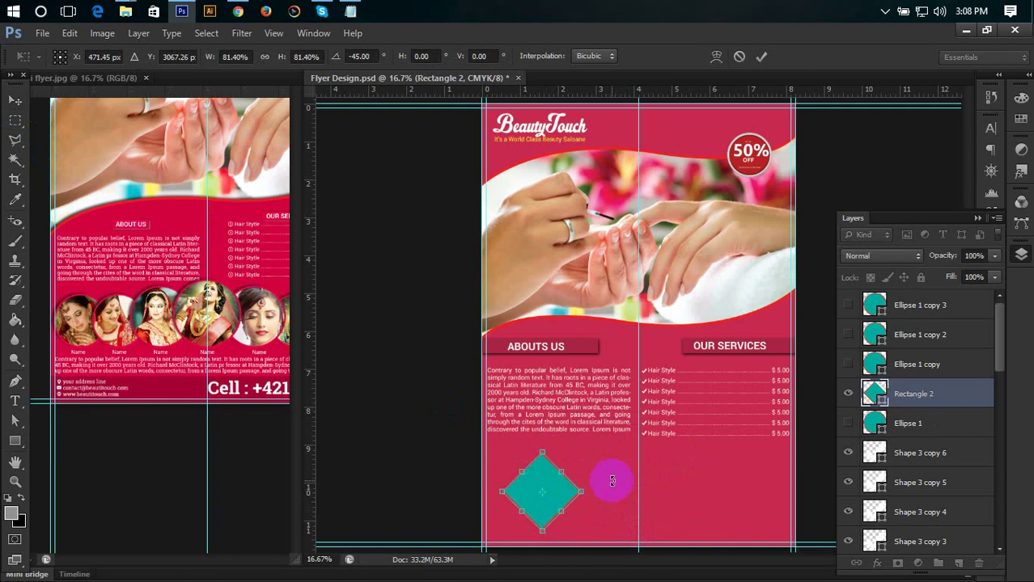
key(Return)
mouse_move(558, 506)
mouse_down()
mouse_move(772, 497)
mouse_move(761, 489)
mouse_up()
- Place the fifth diamond copy, then delete the Ellipse 1 through Ellipse 1 copy 3 layers
alt+click(761, 489)
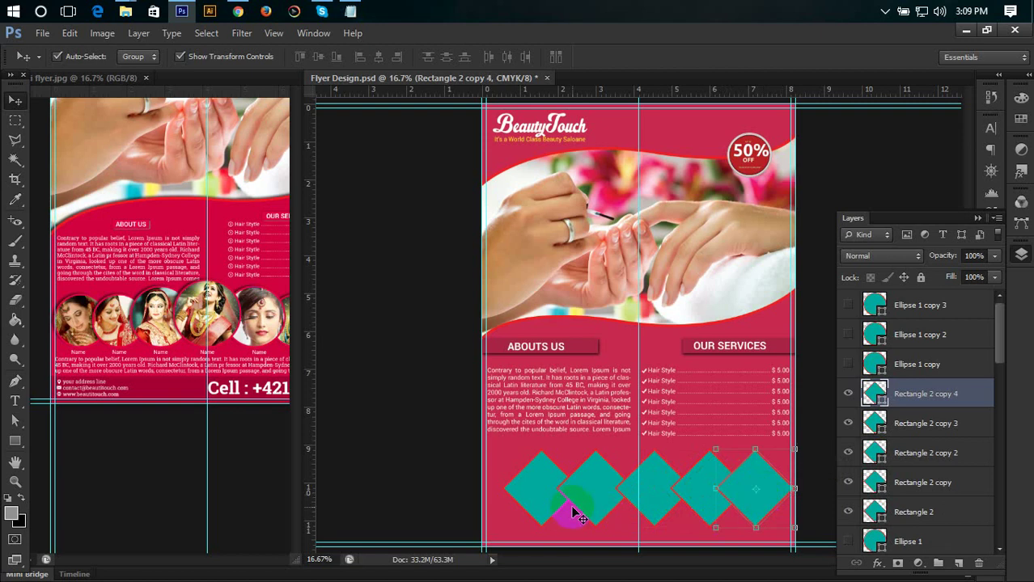
click(906, 364)
click(912, 304)
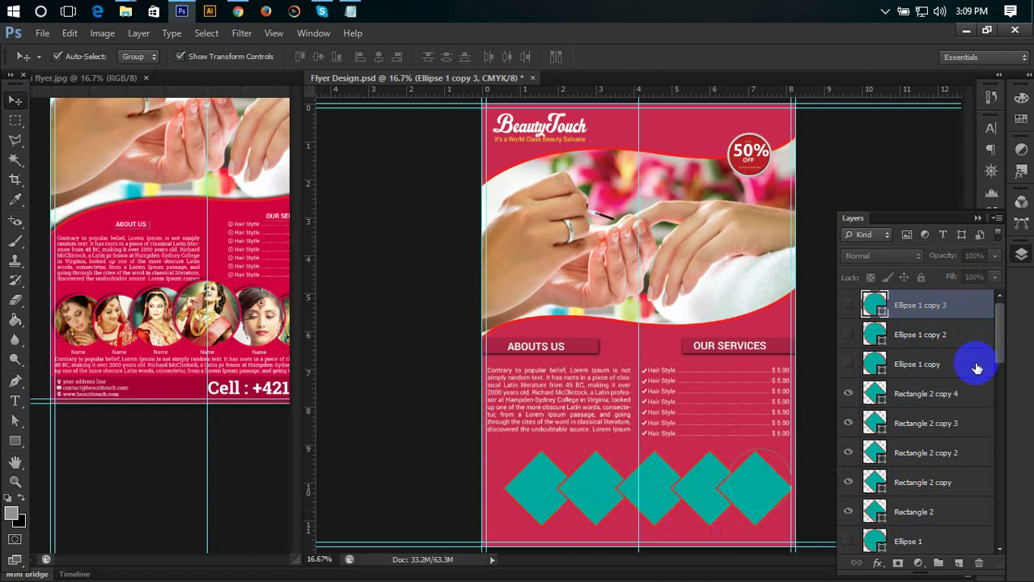
key(Delete)
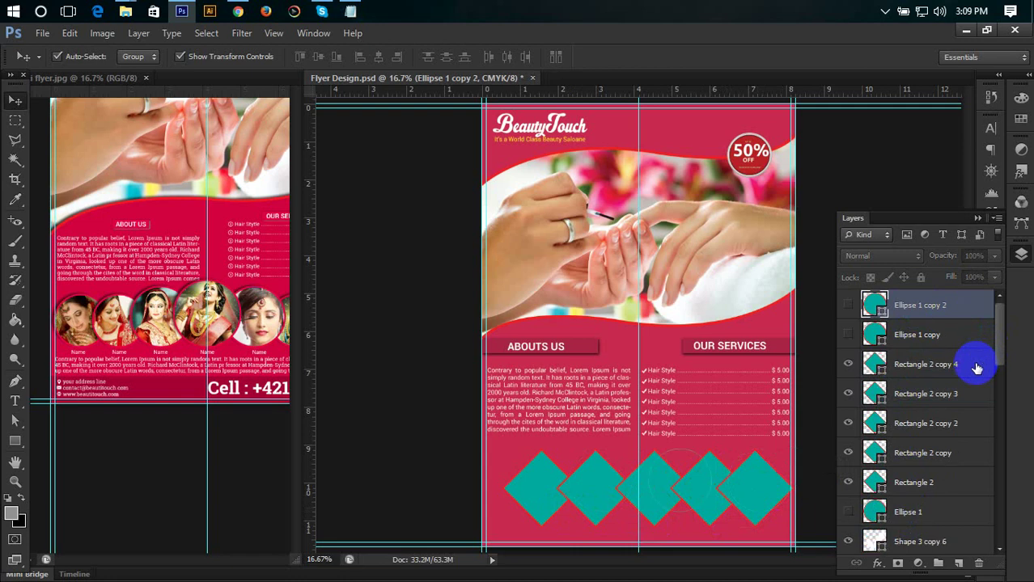
key(Delete)
key(Delete)
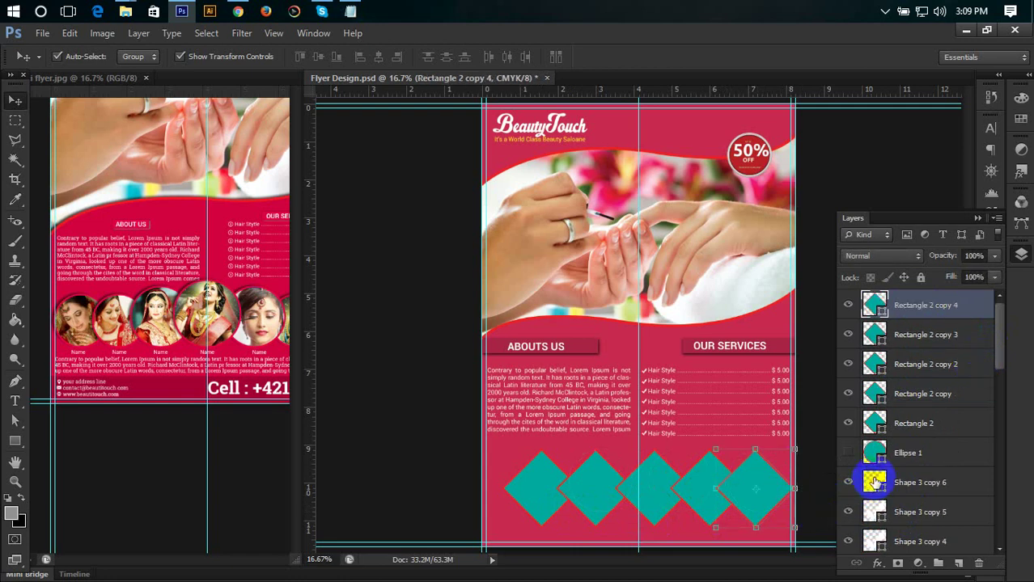
click(907, 454)
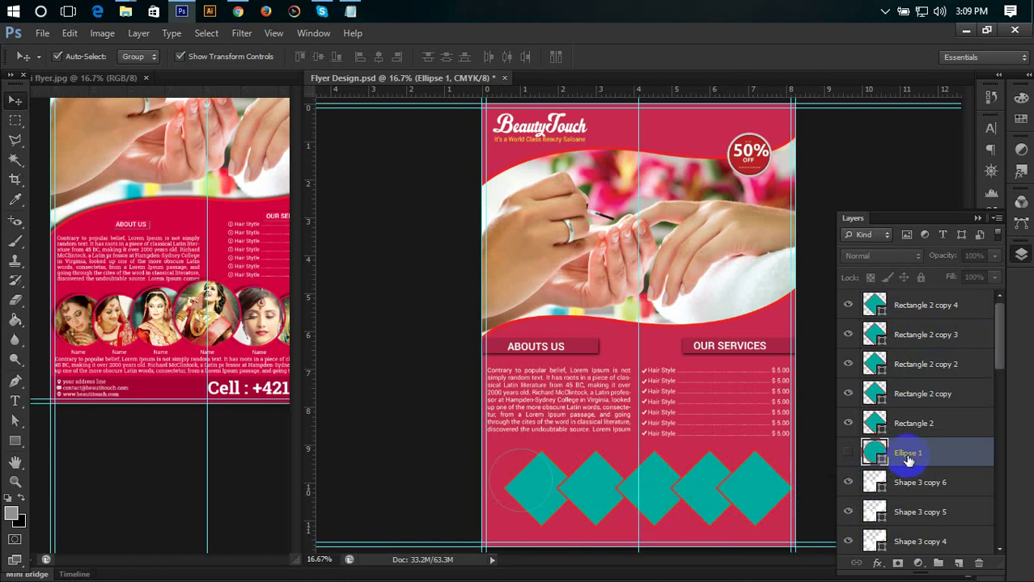
key(Delete)
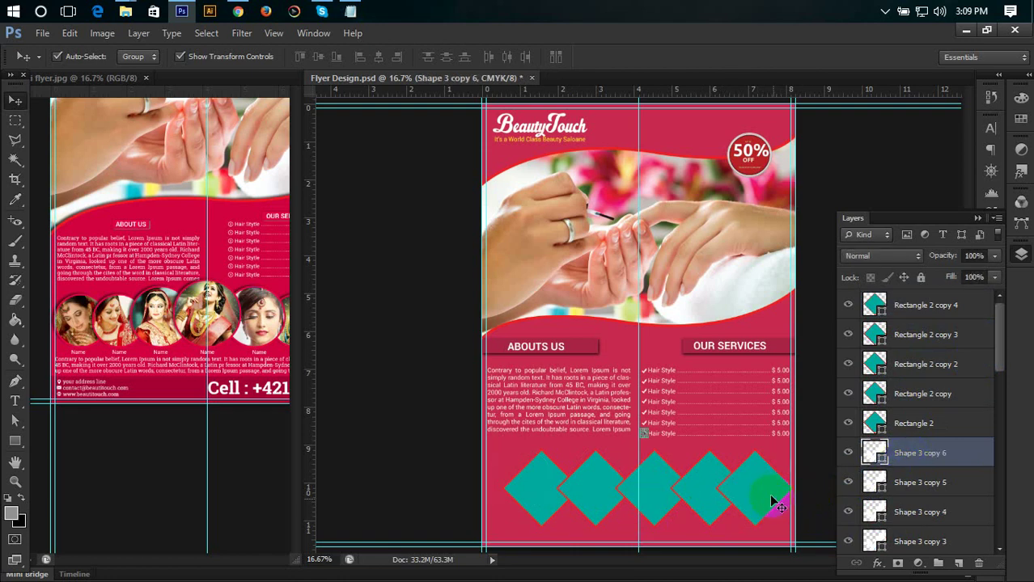
- Select all five diamonds and nudge the row left
click(770, 498)
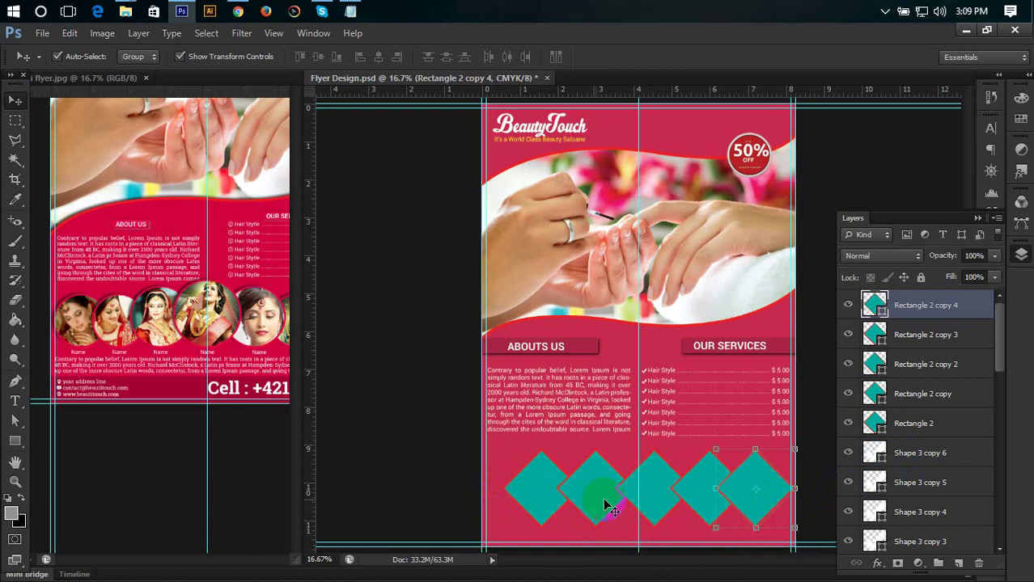
shift+click(688, 500)
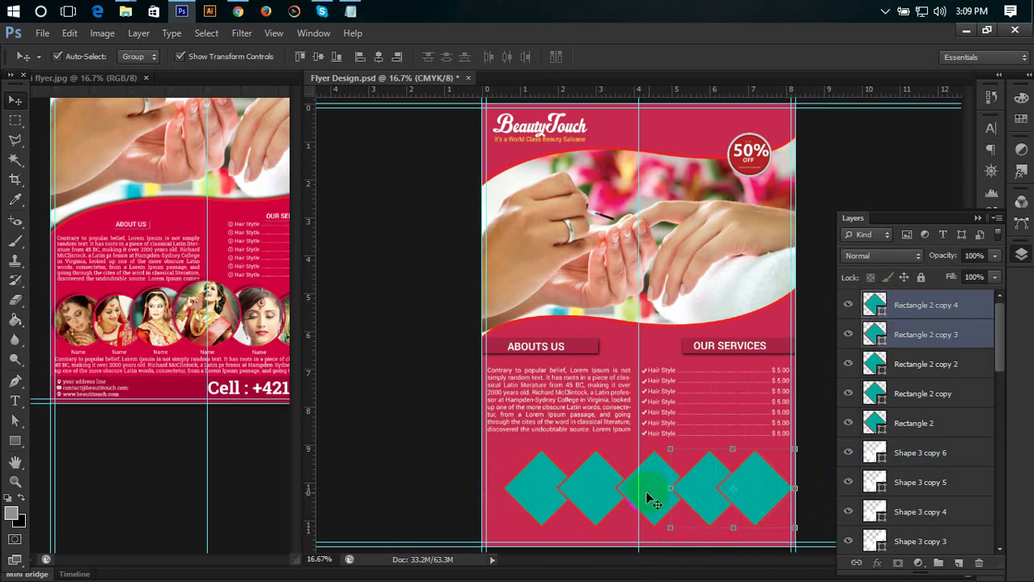
shift+click(635, 498)
shift+click(577, 490)
shift+click(524, 490)
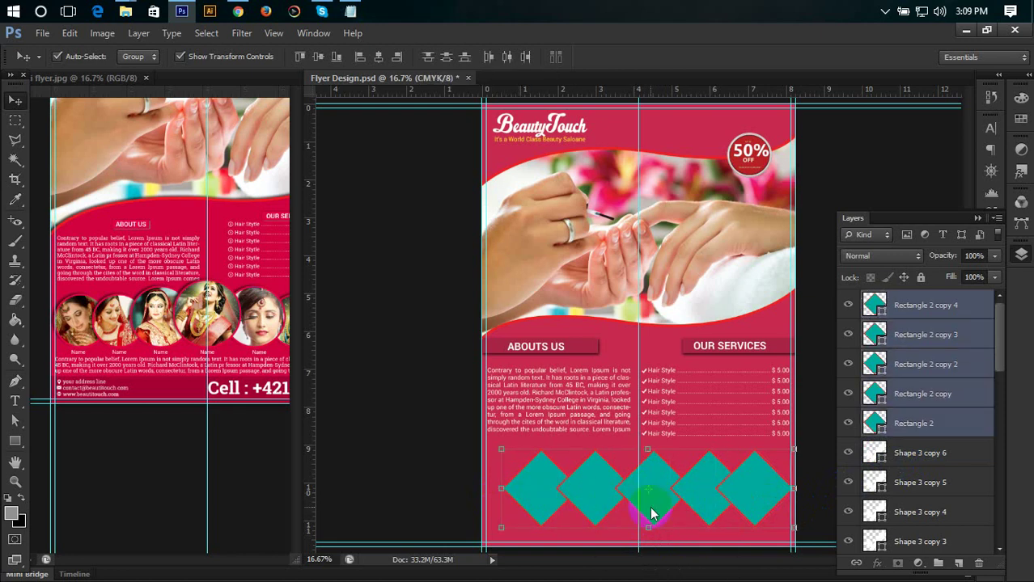
key(shift+Left)
key(shift+Left)
key(shift+Left)
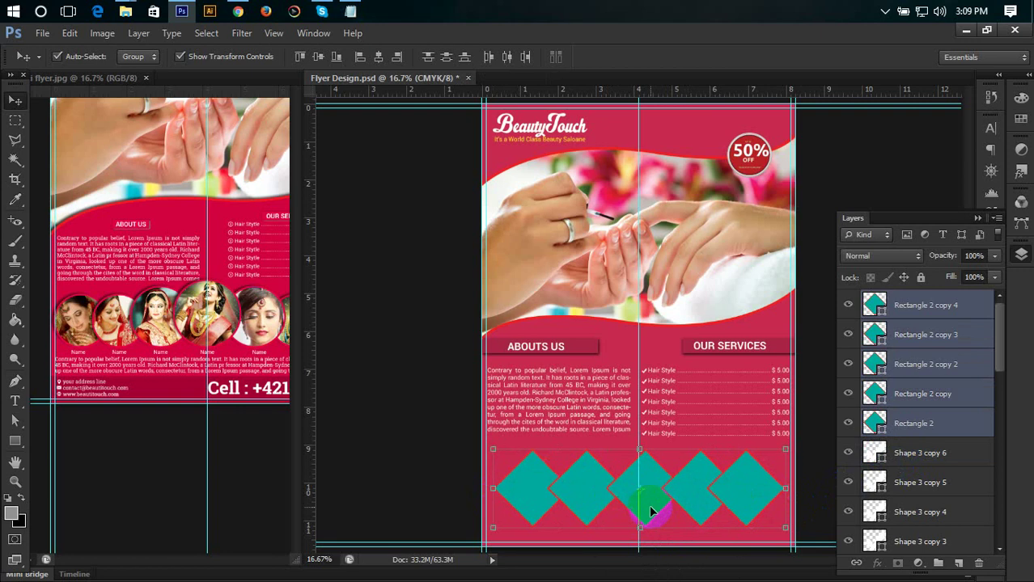
click(446, 469)
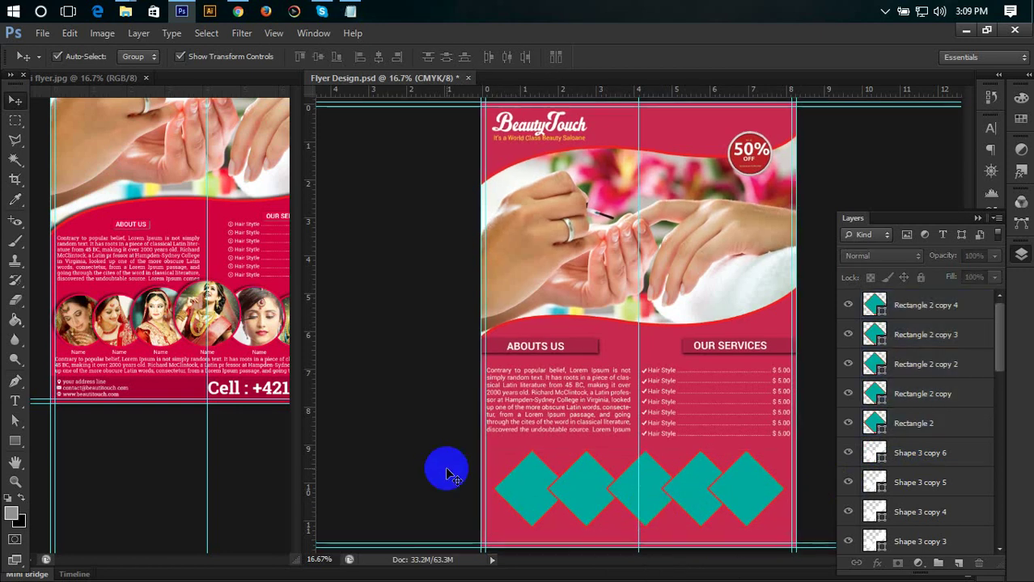
- Nudge the rightmost diamond further right and the leftmost diamond further left
key(ctrl+plus)
mouse_move(547, 275)
mouse_down()
mouse_move(524, 370)
mouse_move(538, 421)
mouse_up()
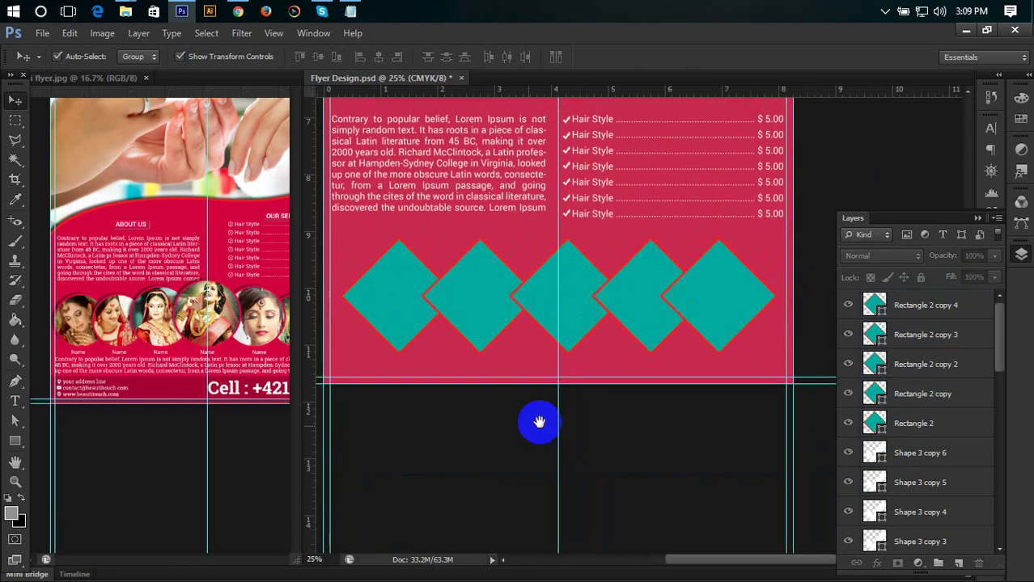
click(715, 293)
key(shift+Right)
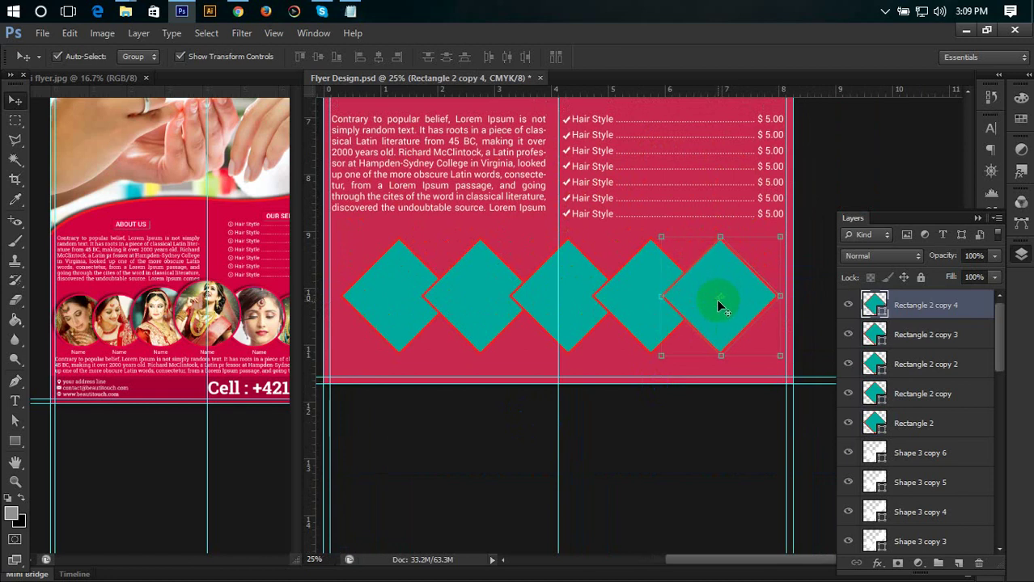
key(shift+Right)
key(shift+Right)
key(shift+Right)
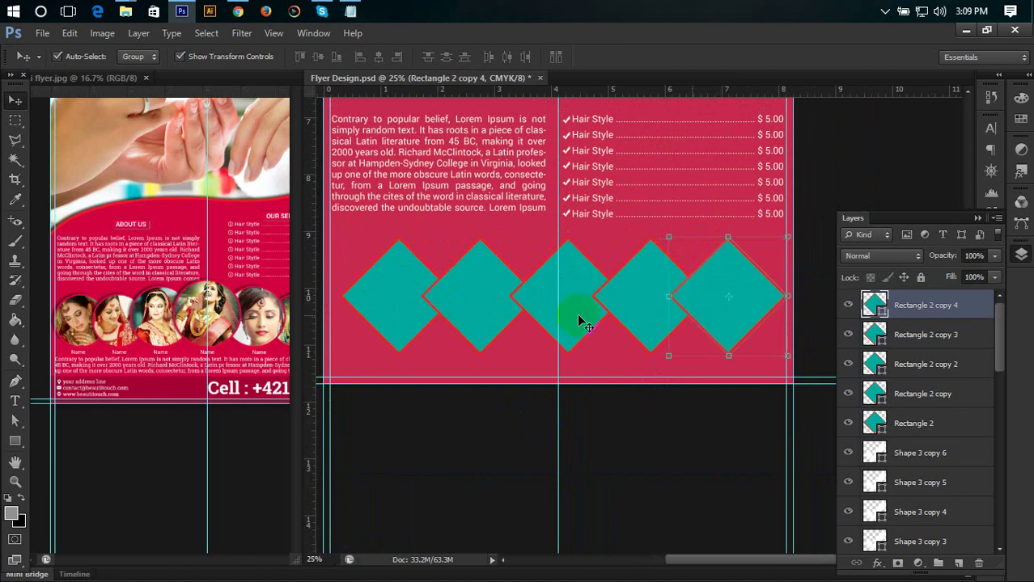
drag(604, 334, 703, 347)
click(486, 338)
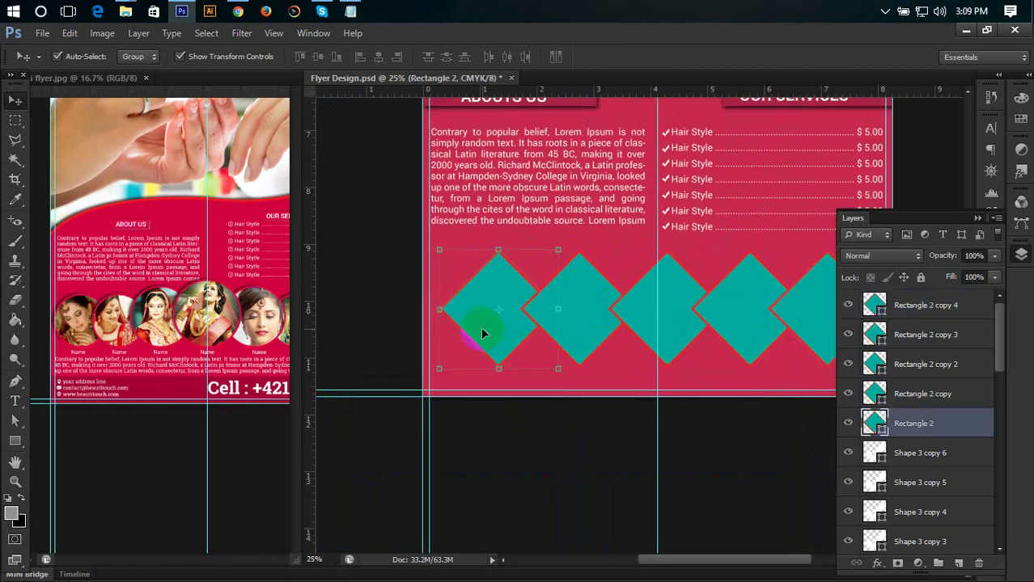
key(shift+Left)
key(shift+Left)
key(shift+Left)
key(shift+Left)
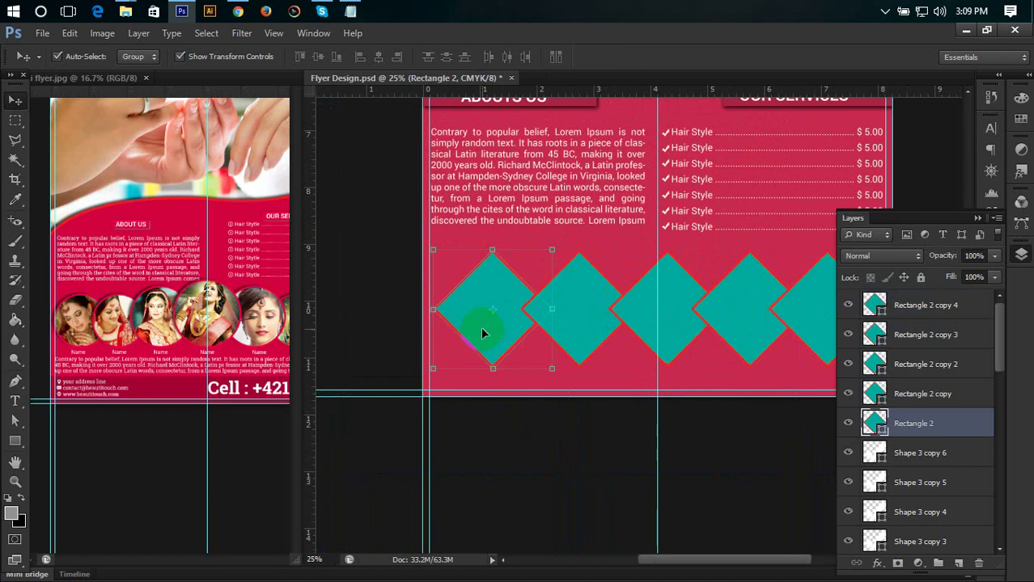
- Distribute the five Rectangle 2 diamonds' horizontal centers evenly
shift+click(936, 306)
mouse_move(692, 361)
mouse_down()
mouse_move(508, 393)
mouse_move(581, 398)
mouse_up()
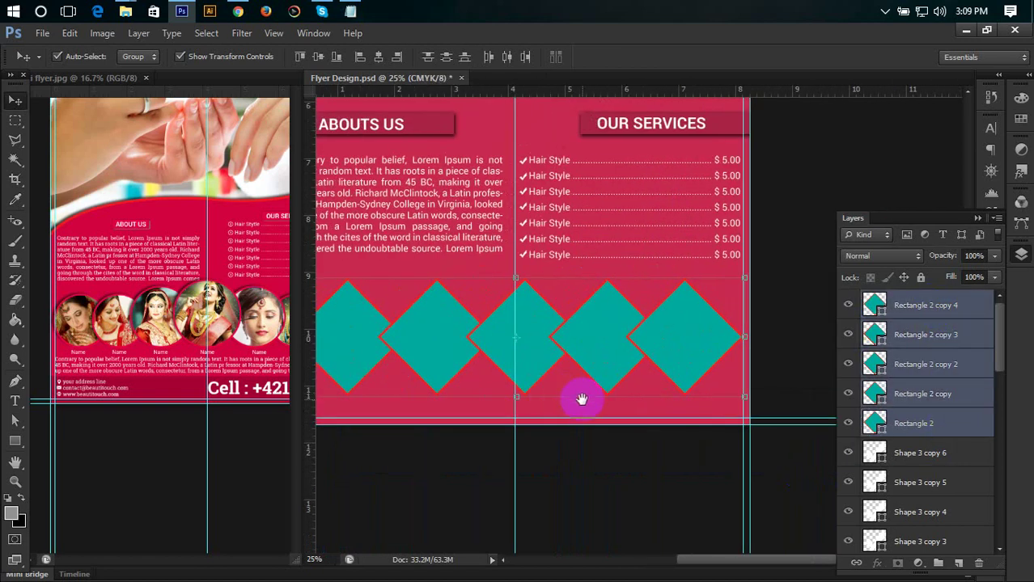
click(505, 57)
click(662, 495)
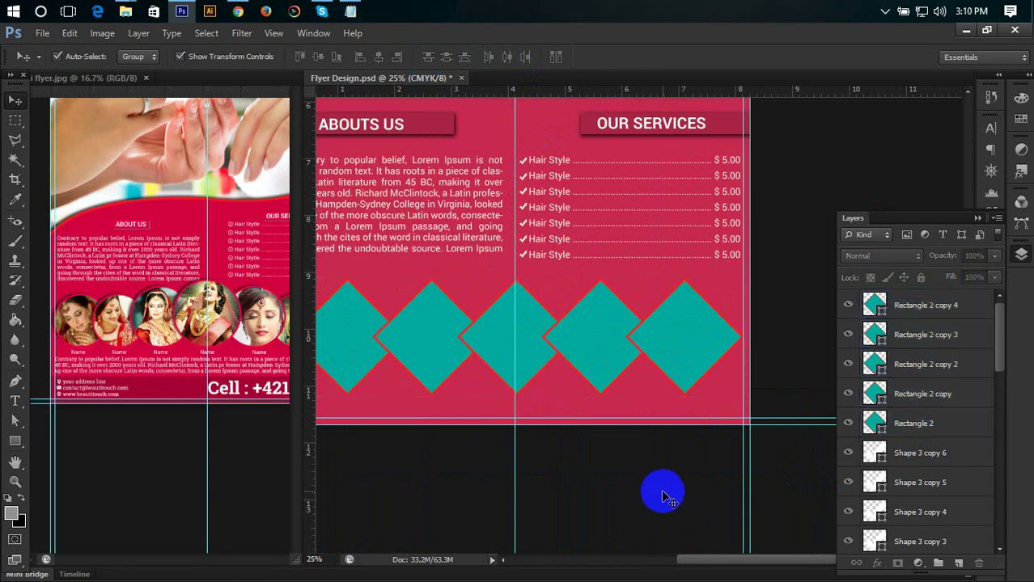
key(ctrl+minus)
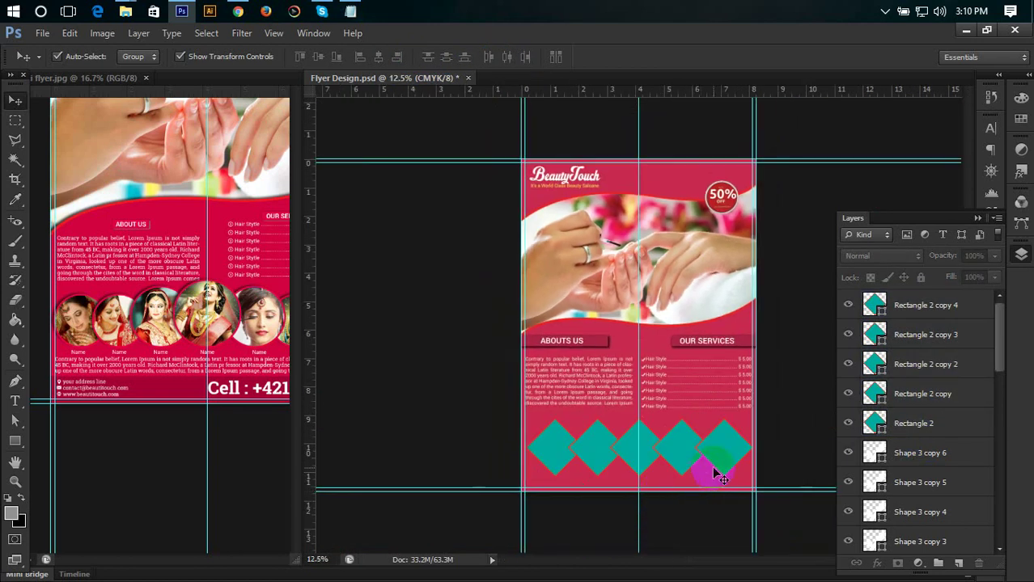
key(ctrl+plus)
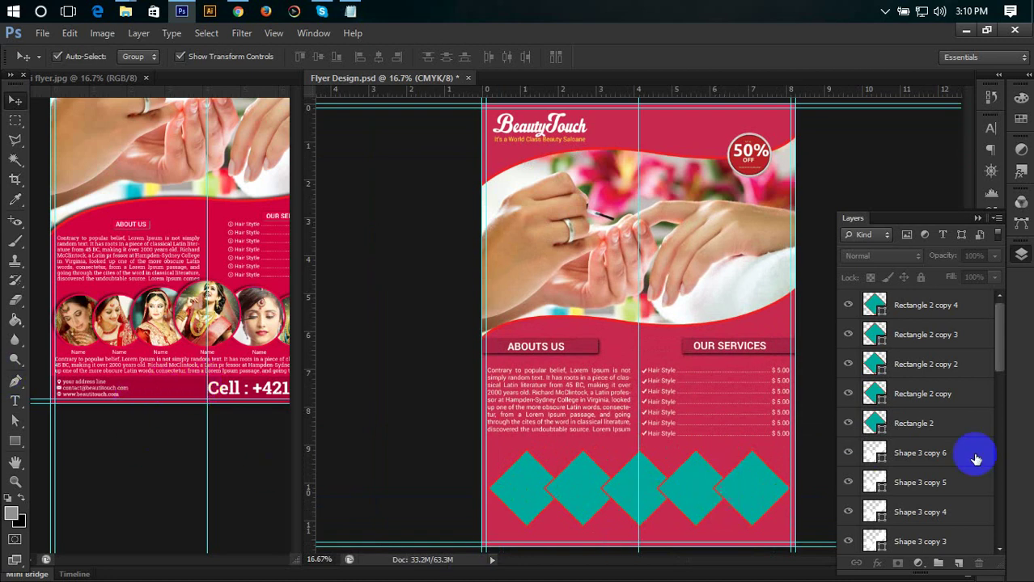
- Nudge the whole five-diamond row upward beneath the About Us text
click(942, 423)
shift+click(934, 305)
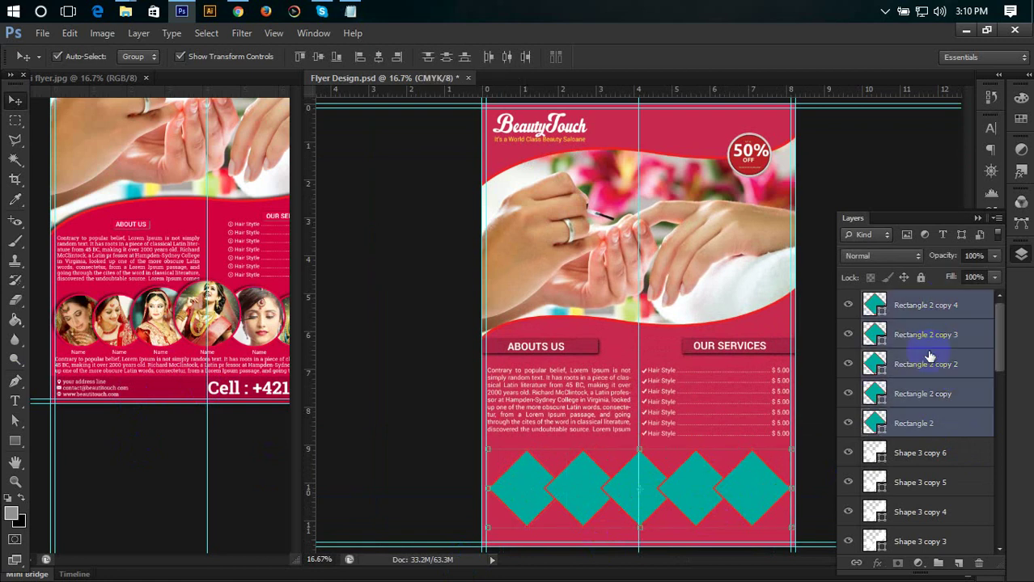
key(shift+Up)
key(shift+Up)
key(shift+Up)
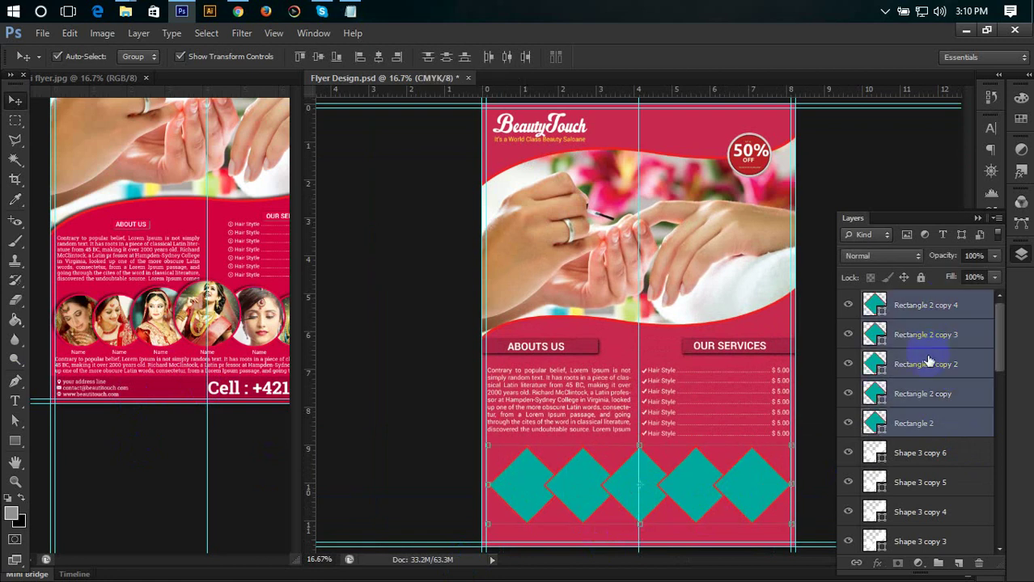
key(shift+Up)
key(shift+Up)
key(shift+Up)
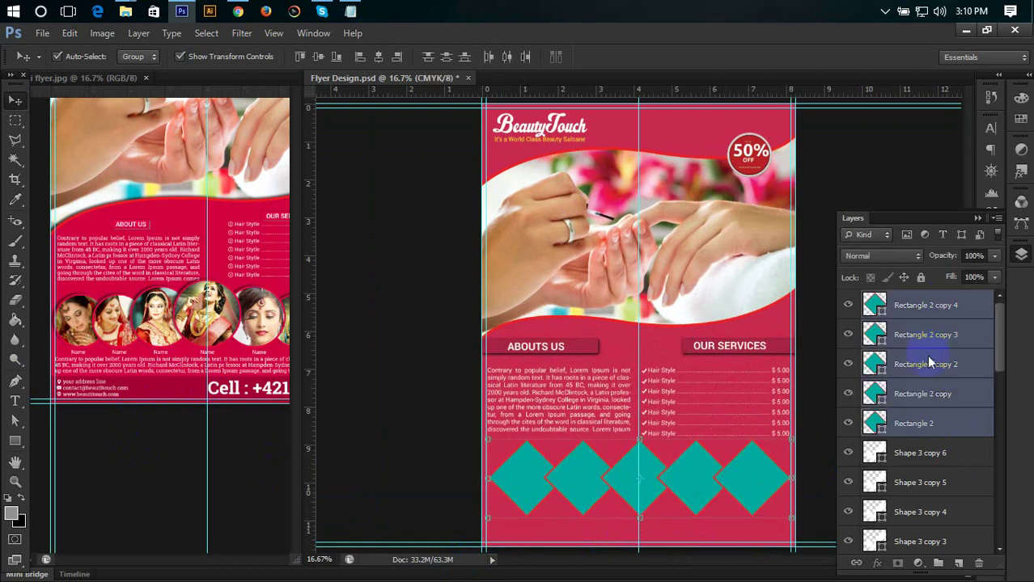
click(812, 312)
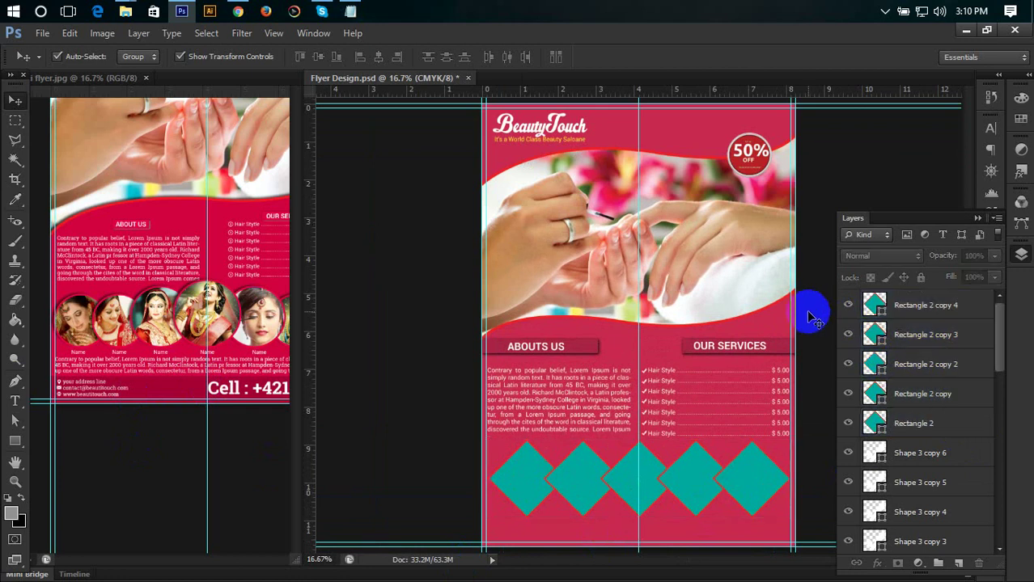
key(ctrl+plus)
scroll(652, 342, down, 5)
- Bring up the File > Open dialog for the Poster folder
drag(616, 326, 582, 390)
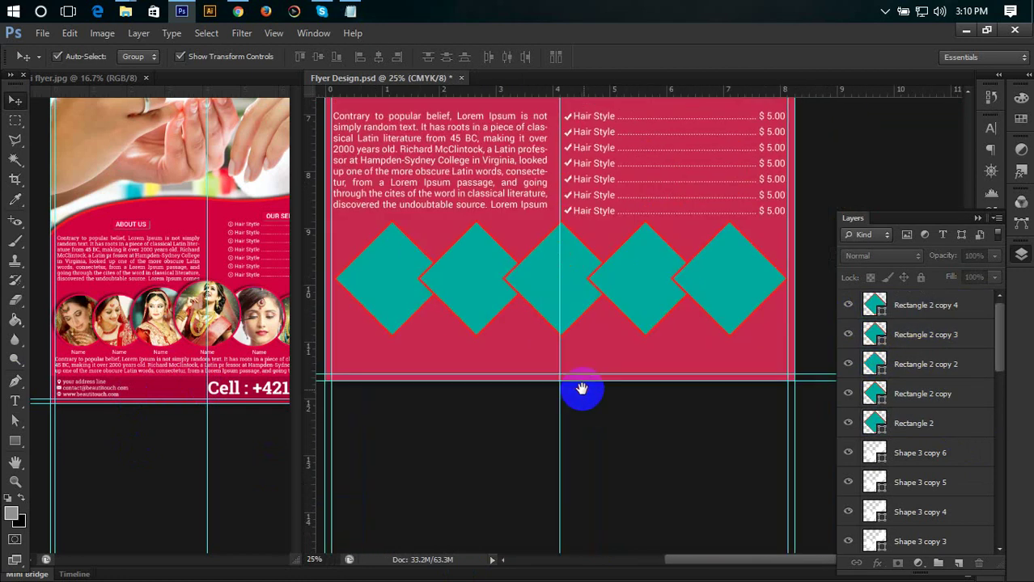
click(42, 33)
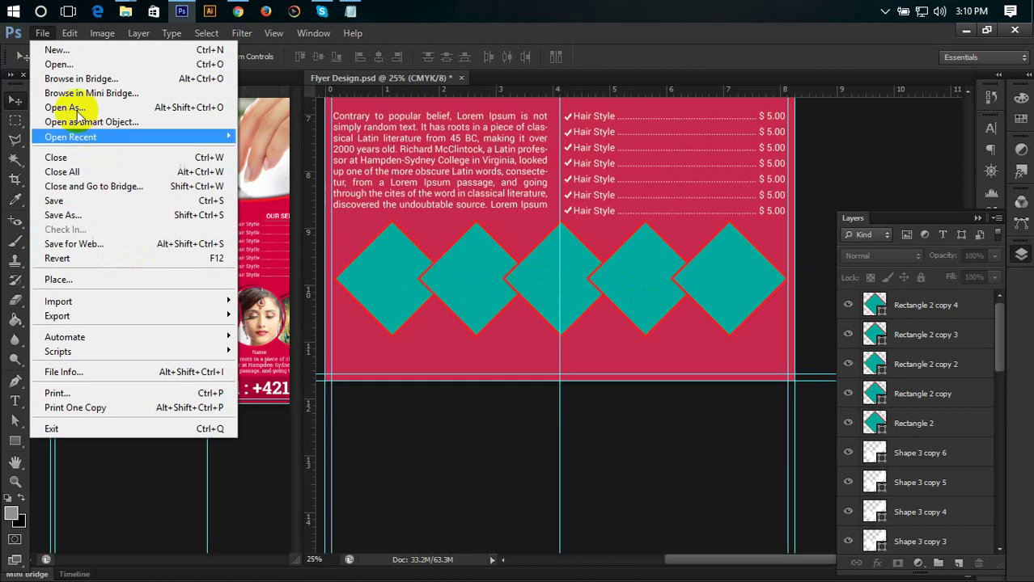
click(702, 503)
double_click(702, 503)
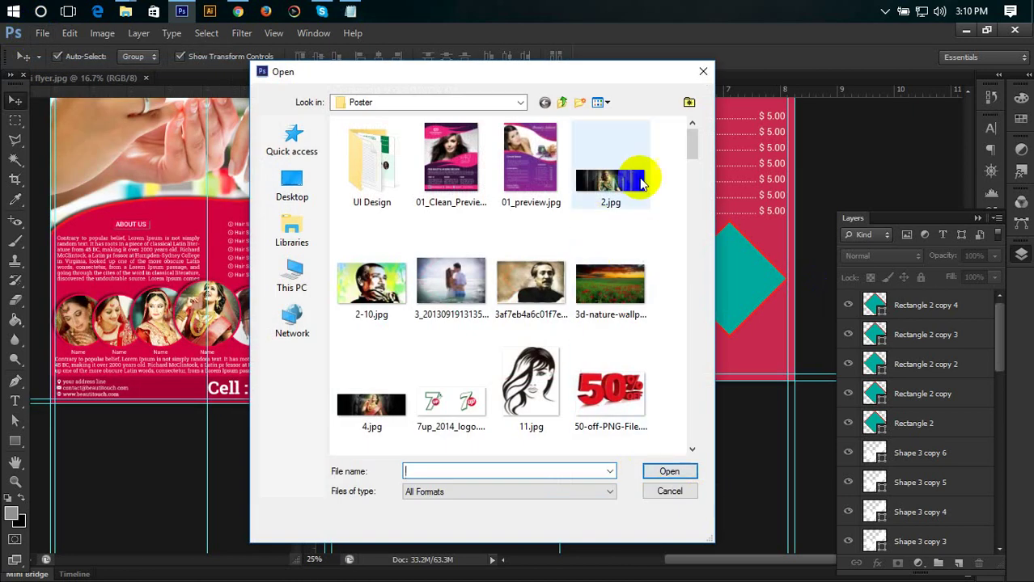
mouse_move(690, 133)
mouse_down()
mouse_move(694, 274)
mouse_move(684, 317)
mouse_up()
- Open 4.jpg, 2.jpg, and the bride, salon makeup, bridal makeup and spa1103 photos
click(397, 190)
ctrl+click(562, 401)
key(Down)
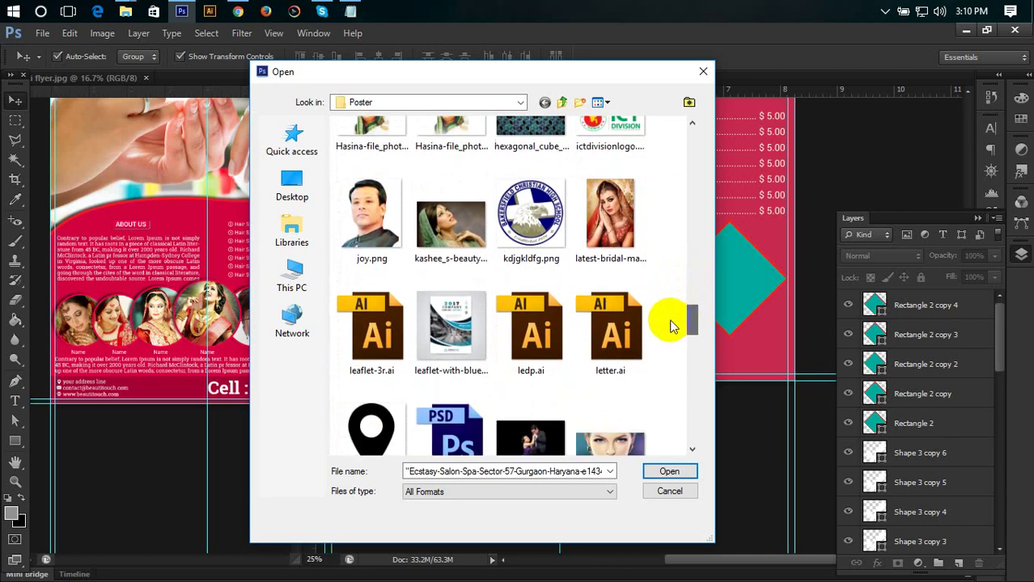
click(605, 246)
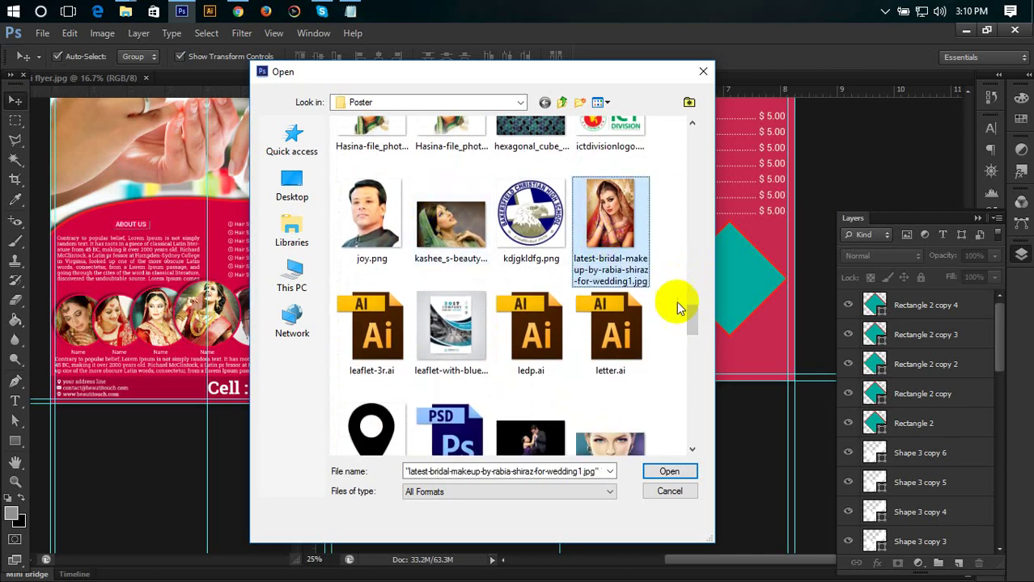
mouse_move(690, 317)
mouse_down()
mouse_move(697, 439)
mouse_move(687, 316)
mouse_move(692, 300)
mouse_move(702, 314)
mouse_move(697, 233)
mouse_move(717, 157)
mouse_move(690, 152)
mouse_move(692, 144)
mouse_up()
click(530, 239)
ctrl+click(606, 194)
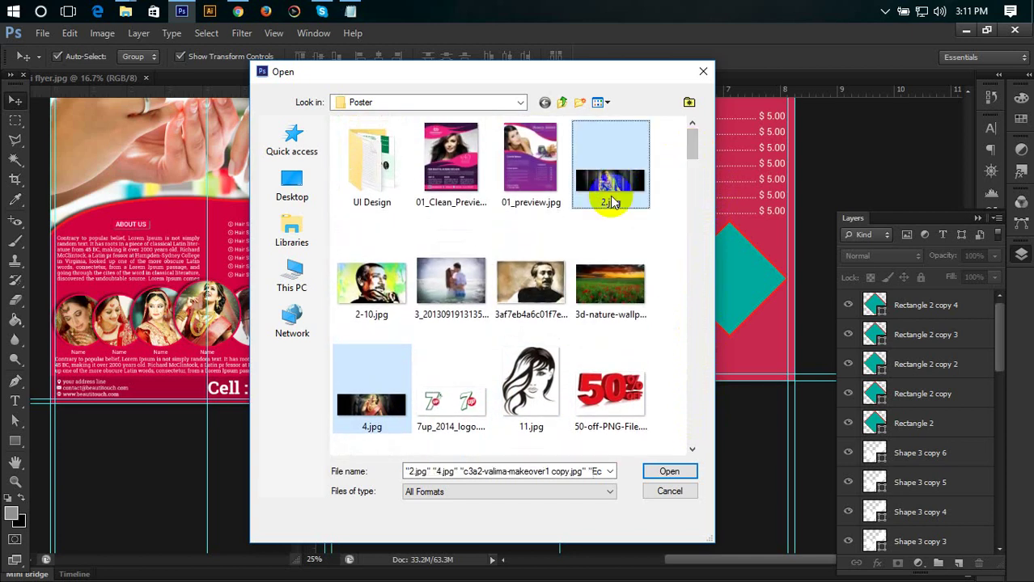
click(670, 471)
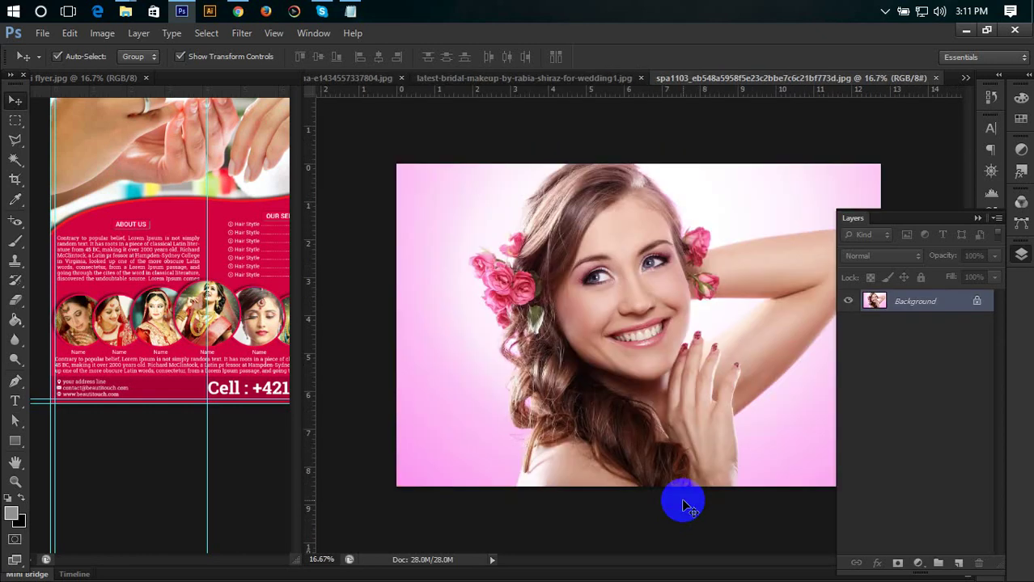
- Copy the whole spa photo into Flyer Design over the first teal diamond
key(ctrl+a)
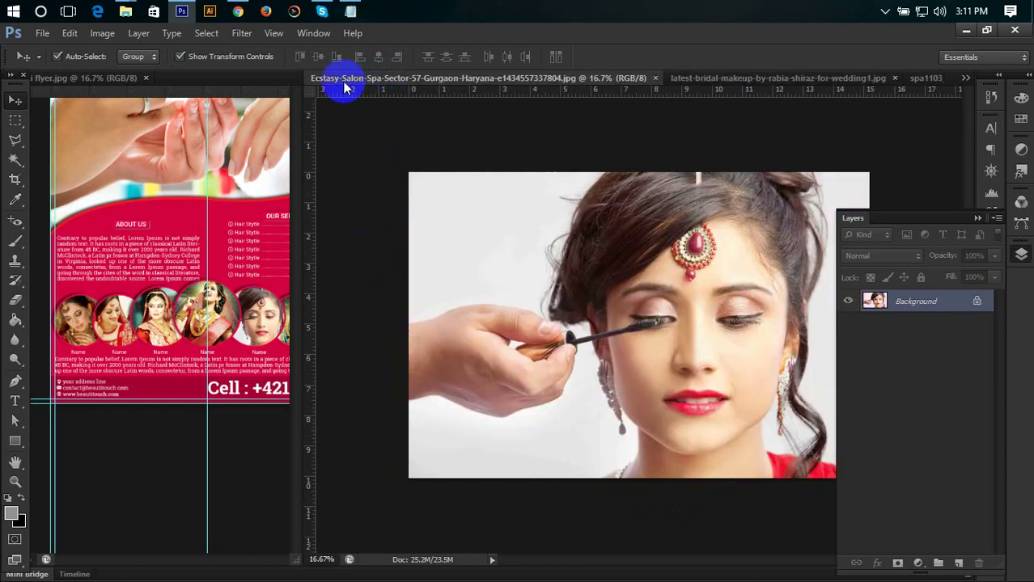
drag(380, 84, 571, 129)
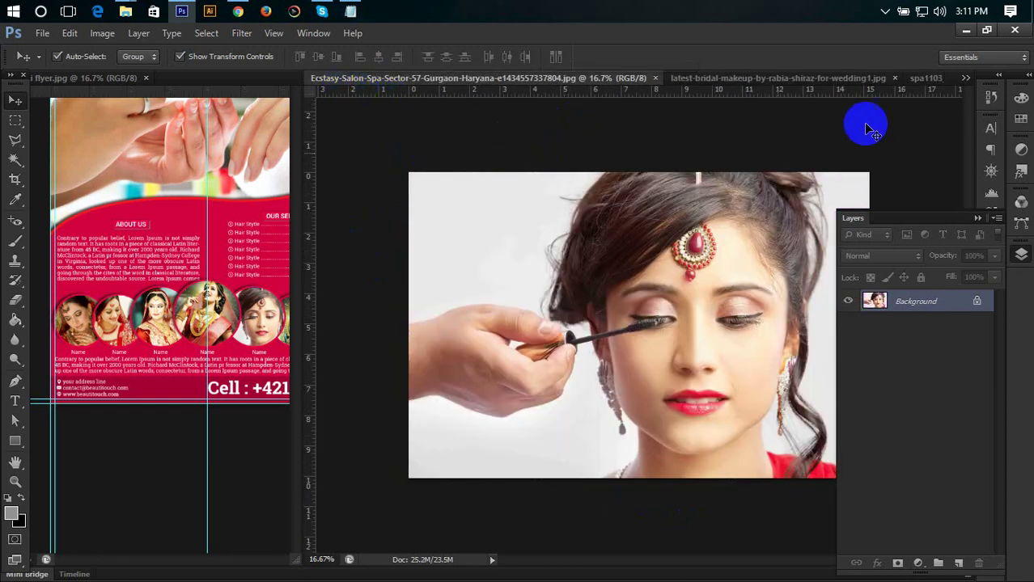
click(967, 79)
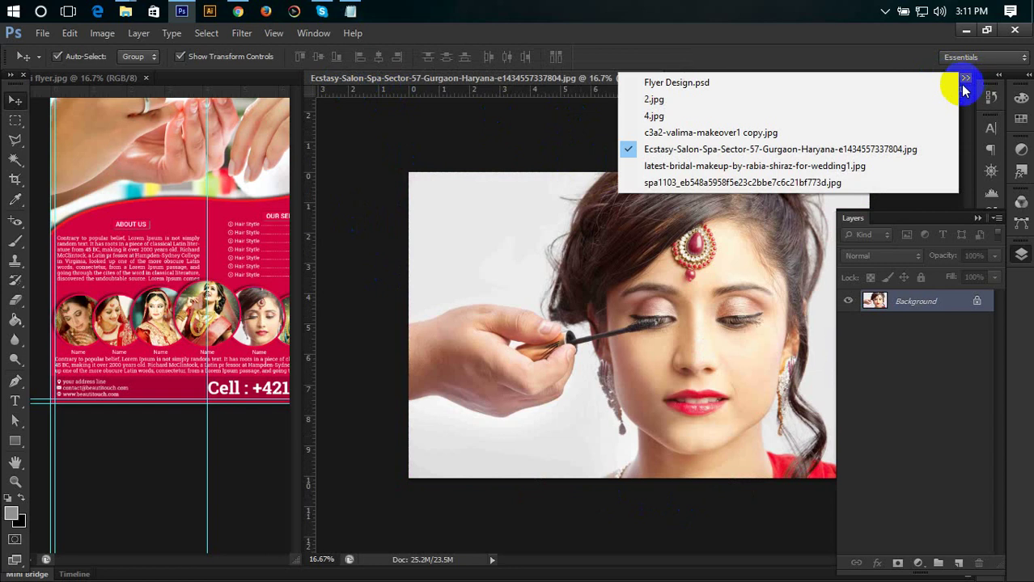
click(883, 83)
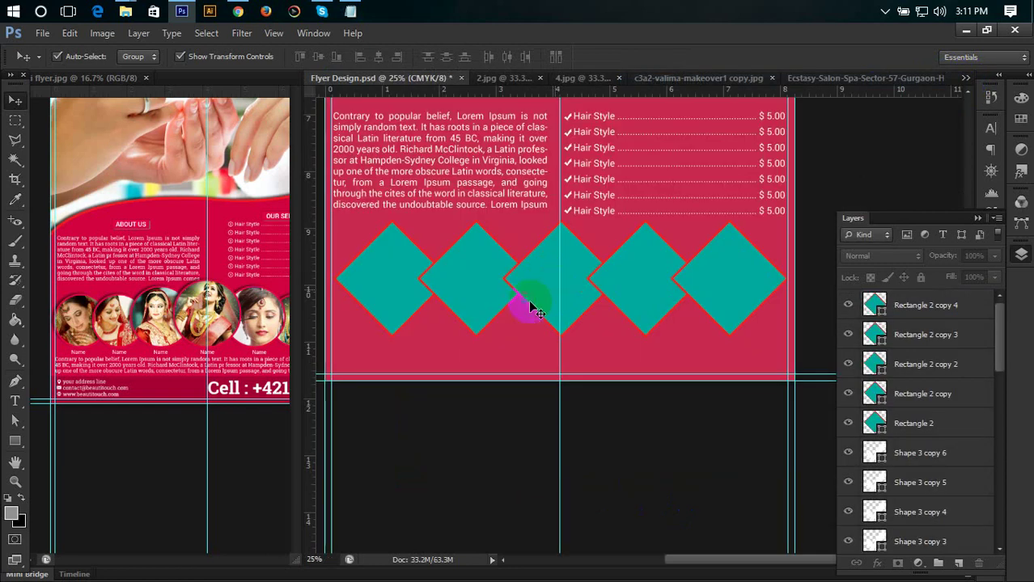
click(397, 294)
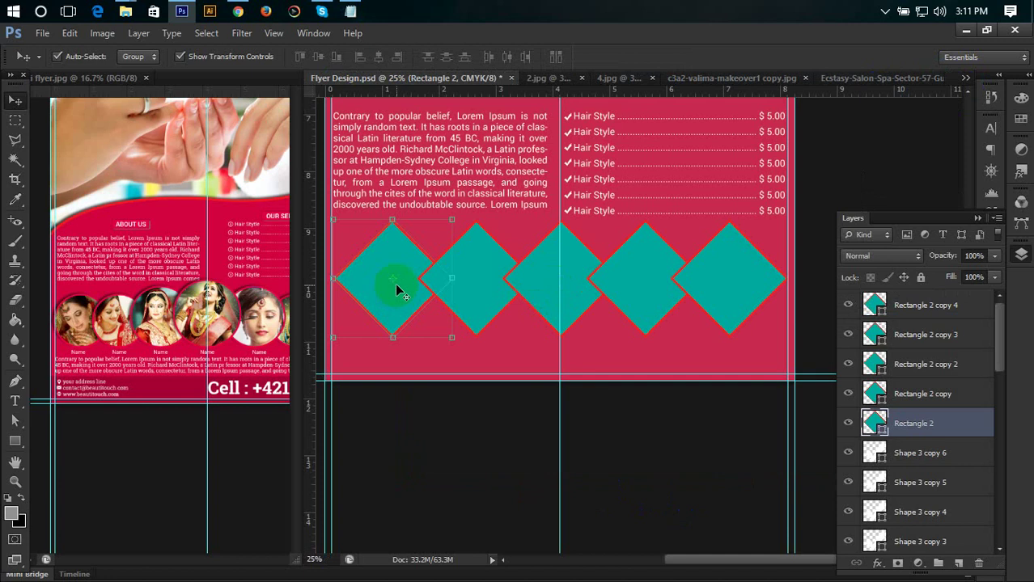
key(ctrl+plus)
drag(555, 316, 582, 312)
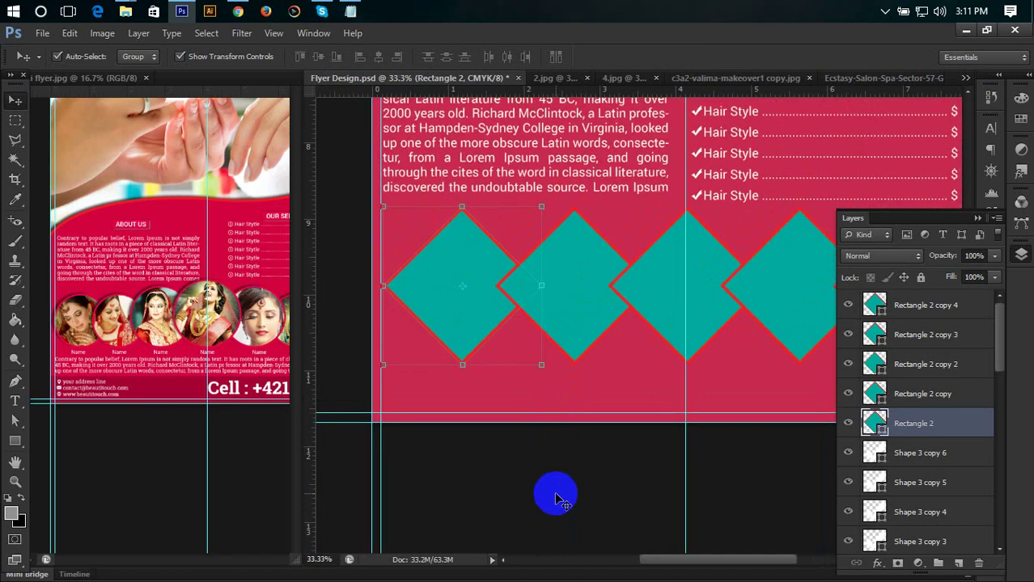
click(459, 293)
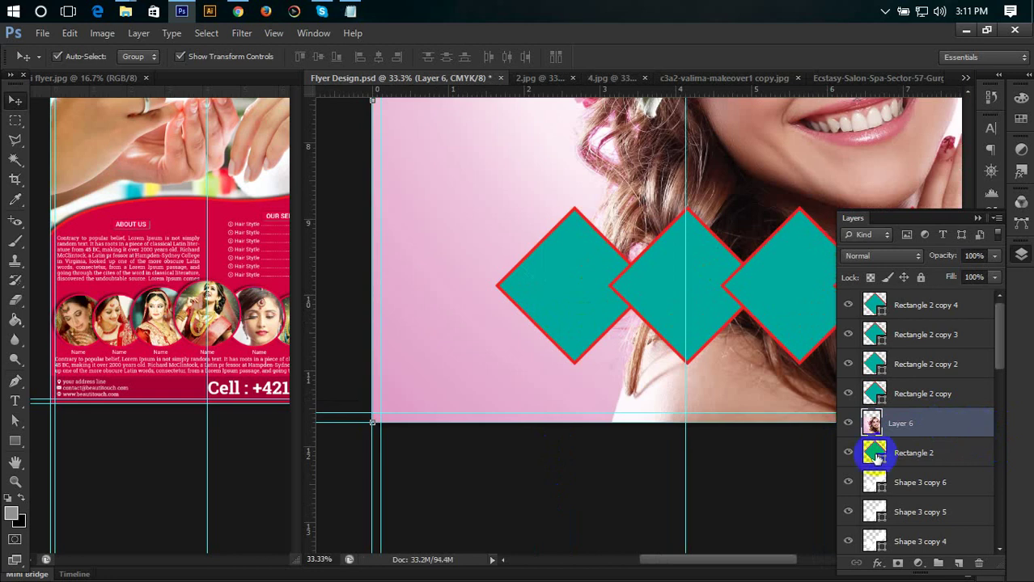
- Clip the photo layer, Layer 6, into the first diamond's Rectangle 2 layer
click(877, 452)
click(896, 422)
click(904, 447)
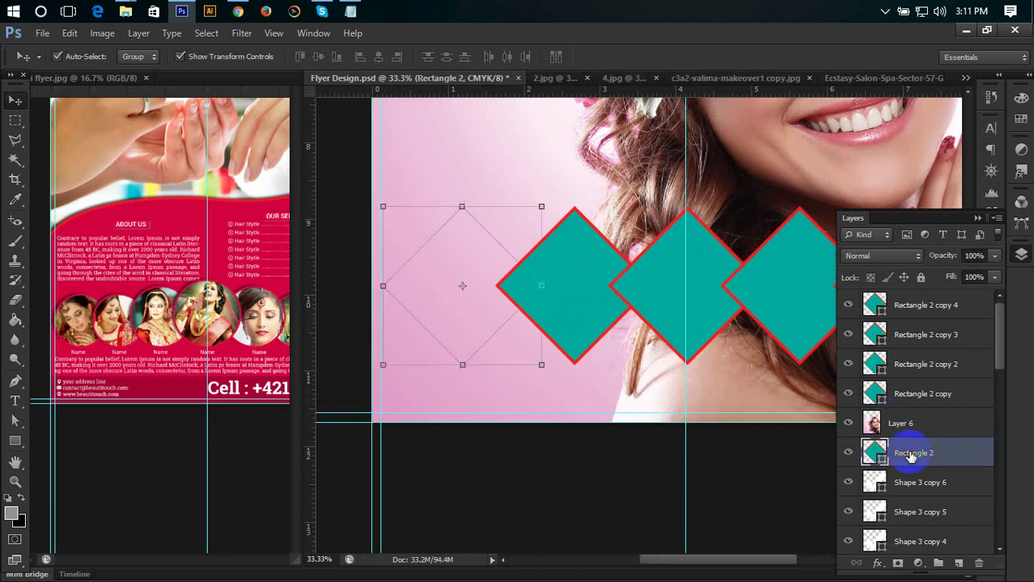
click(920, 427)
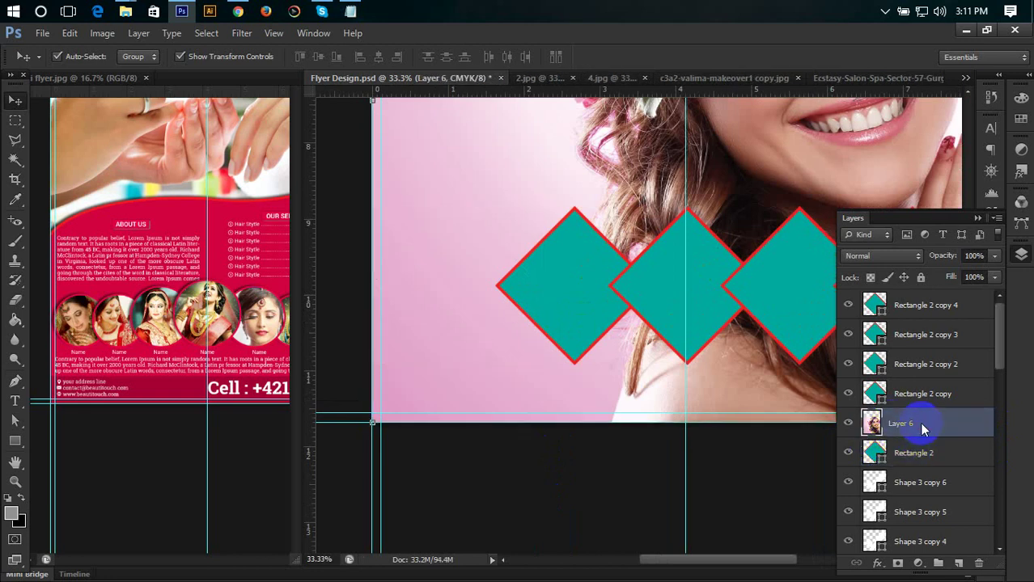
right_click(920, 426)
click(842, 242)
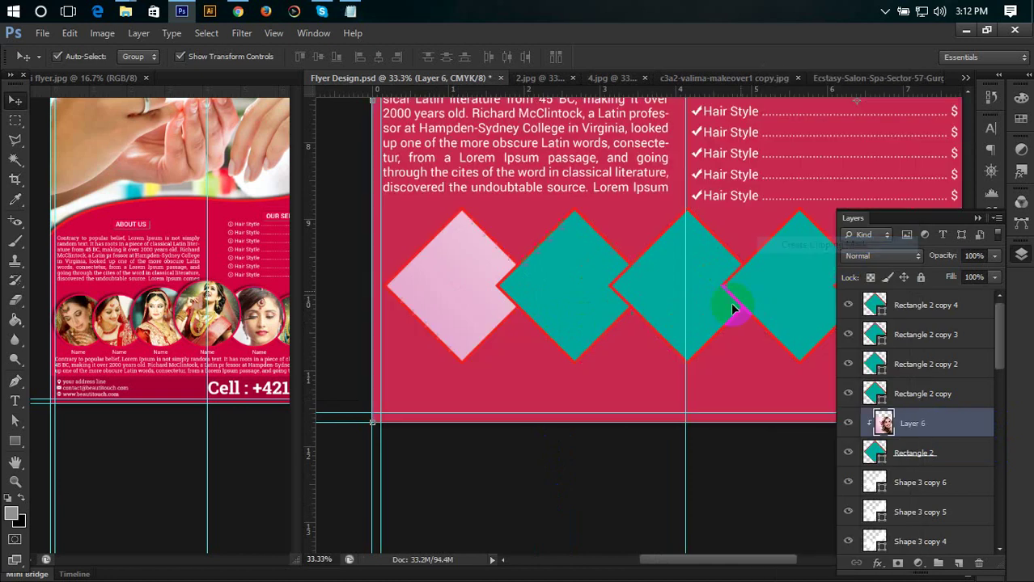
- Scale the portrait down to diamond size and nudge it left to center it
scroll(732, 317, down, 2)
scroll(730, 311, down, 2)
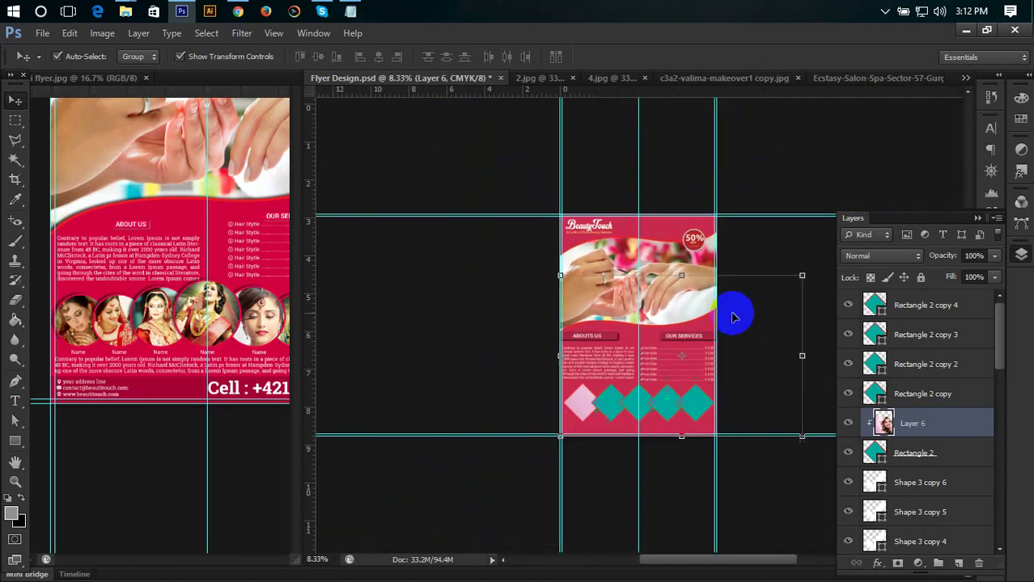
mouse_move(803, 275)
mouse_down()
mouse_move(656, 401)
mouse_move(638, 451)
mouse_move(617, 420)
mouse_up()
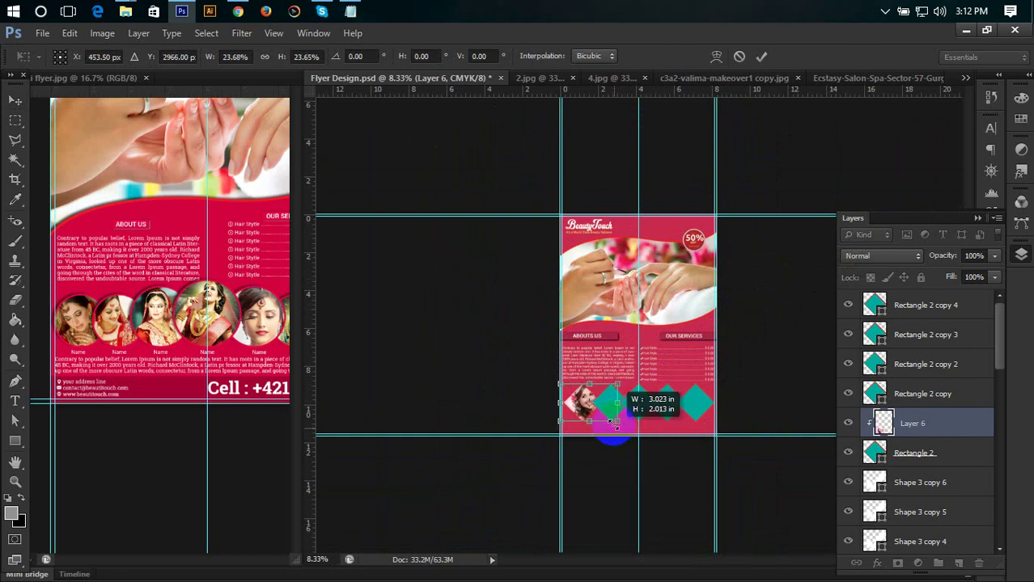
key(Return)
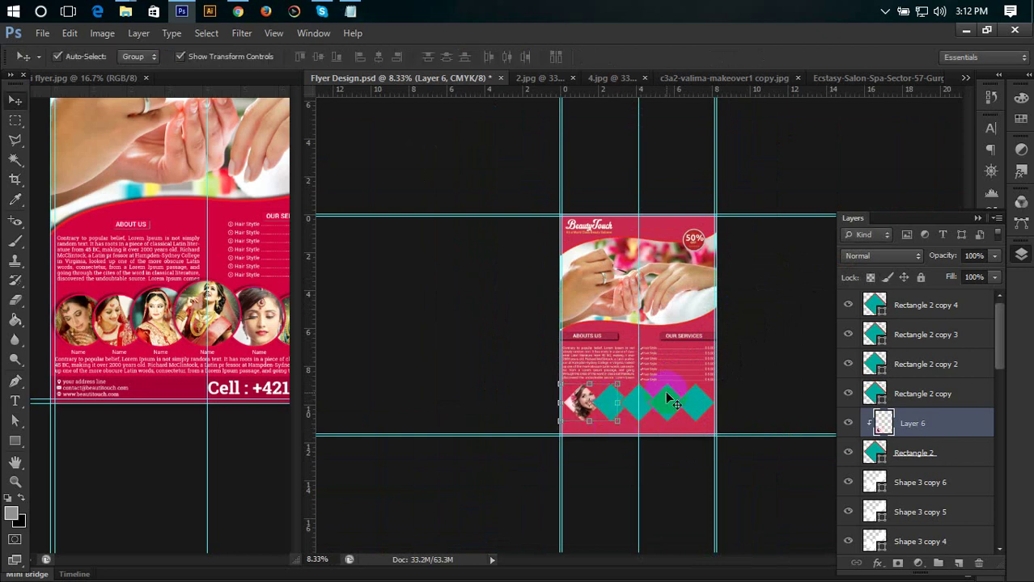
scroll(668, 394, up, 2)
scroll(668, 394, up, 1)
drag(656, 225, 657, 221)
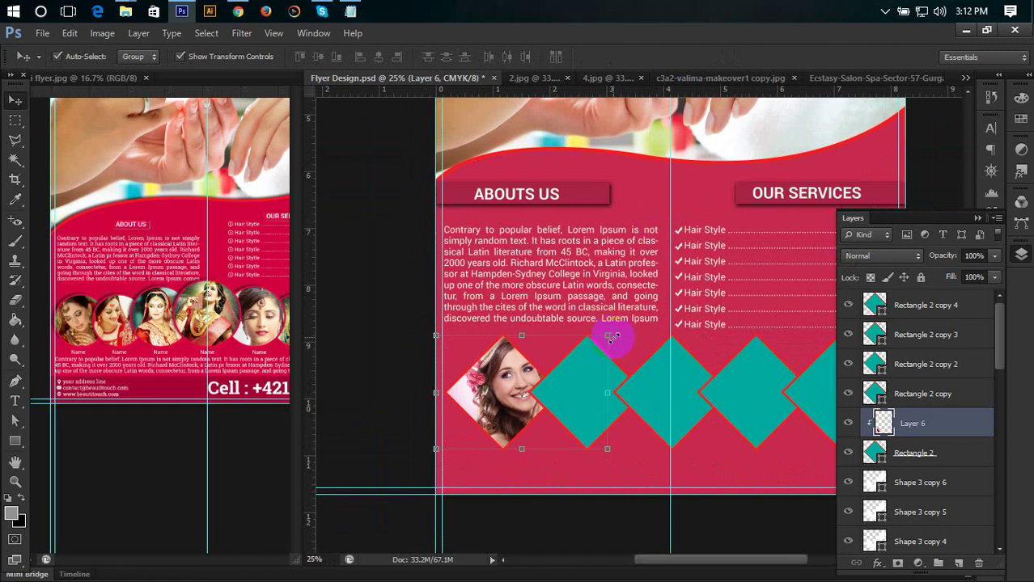
key(shift+Left)
key(shift+Left)
key(shift+Left)
key(shift+Left)
key(shift+Left)
key(shift+Left)
key(shift+Left)
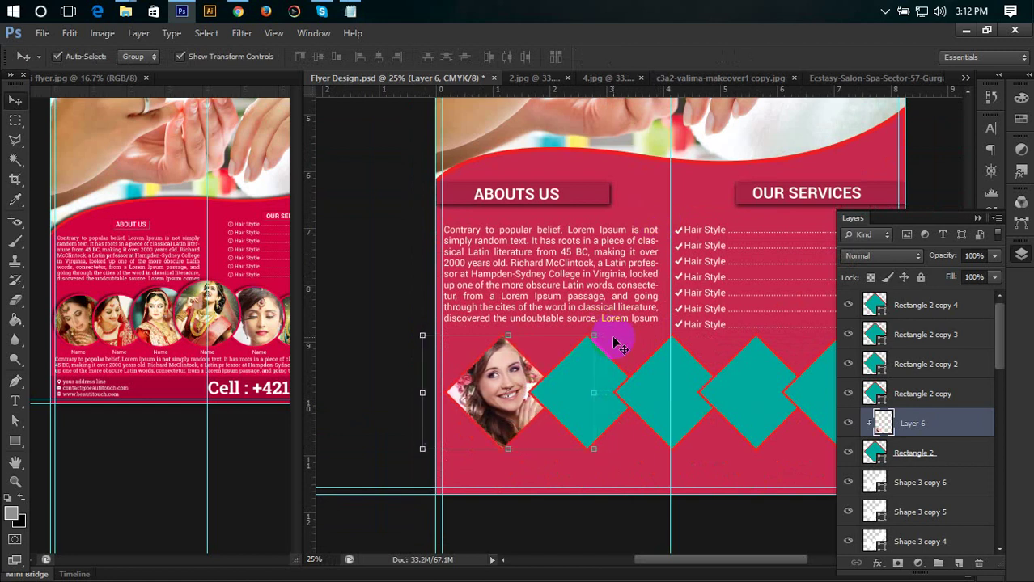
key(shift+Left)
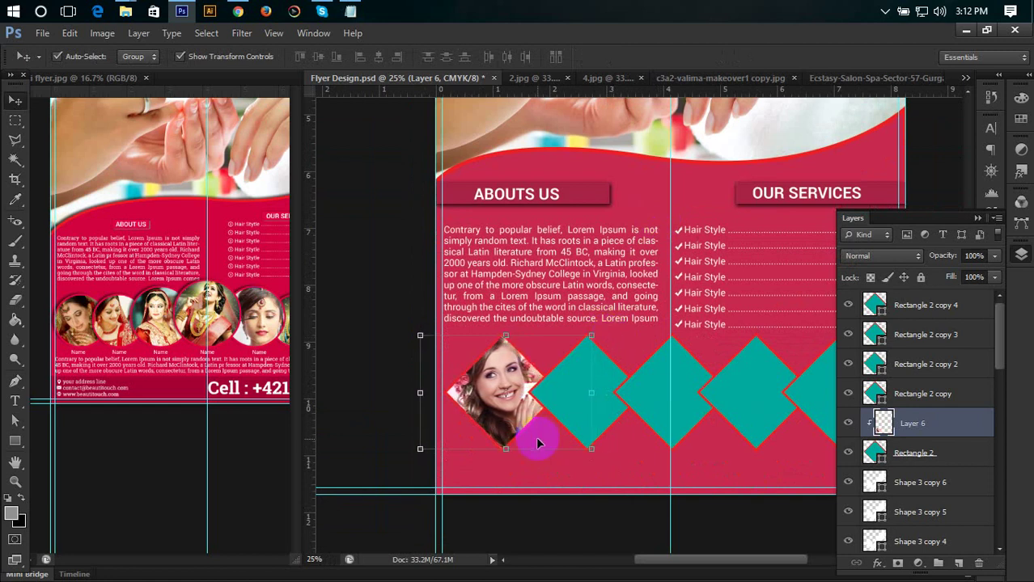
click(526, 521)
click(581, 423)
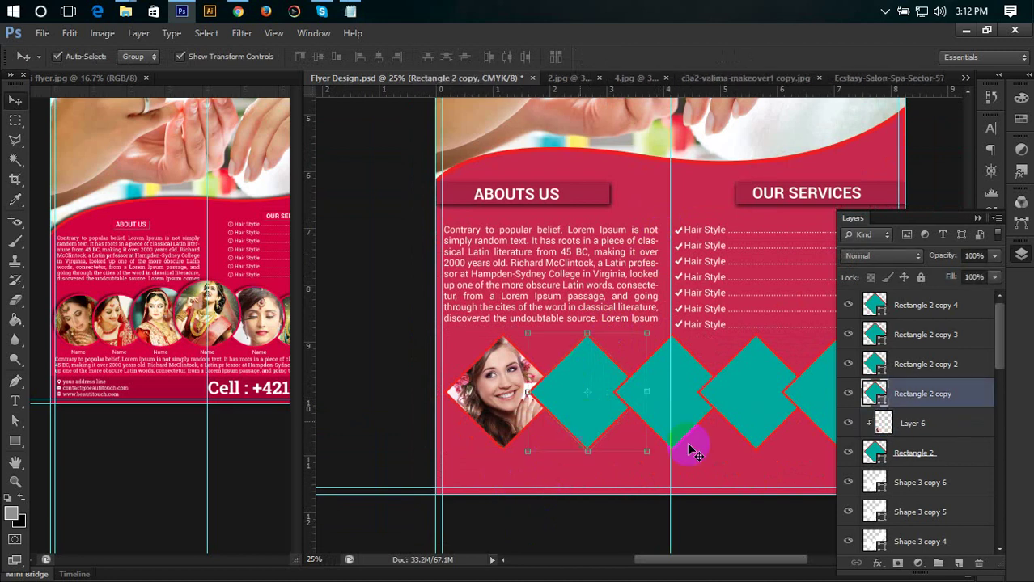
- Copy the Ecstasy salon makeup photo and paste it into the flyer
click(857, 78)
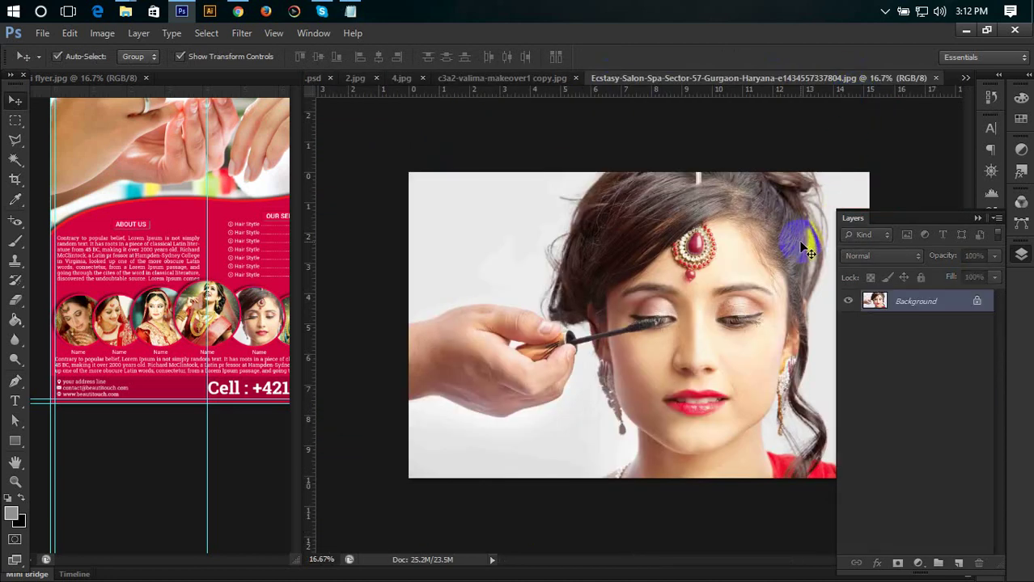
key(ctrl+a)
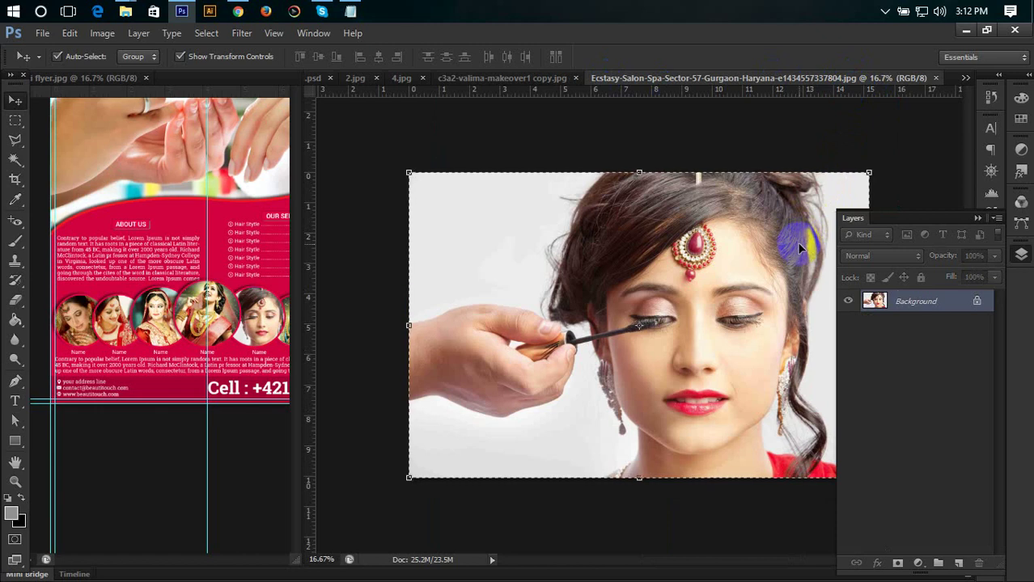
key(ctrl+w)
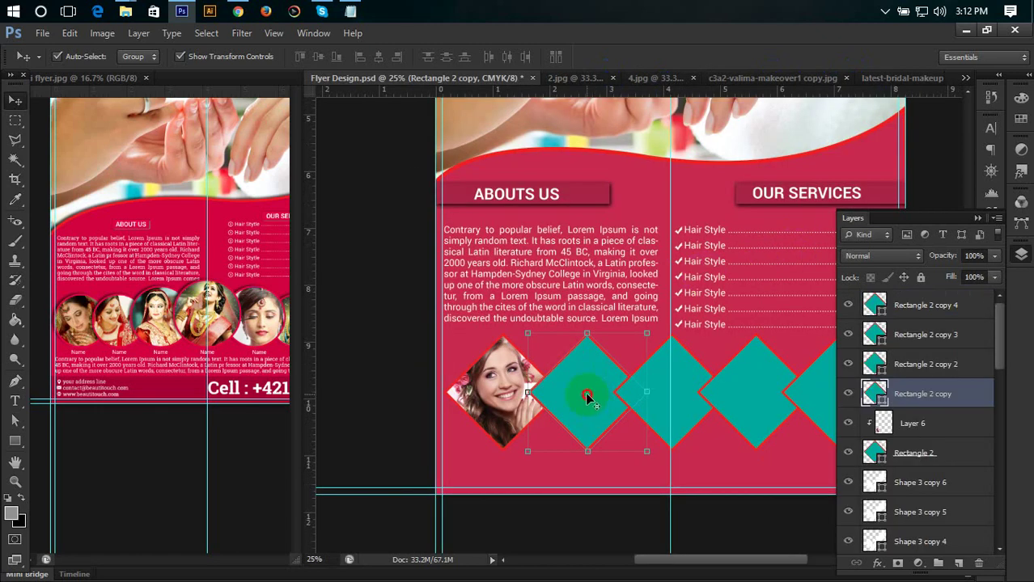
key(ctrl+t)
key(Return)
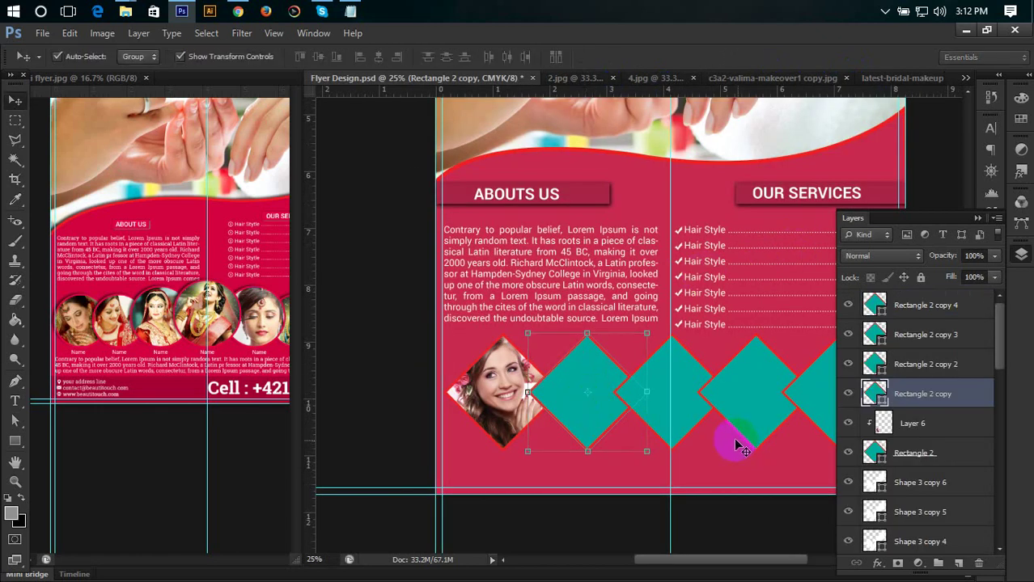
key(ctrl+v)
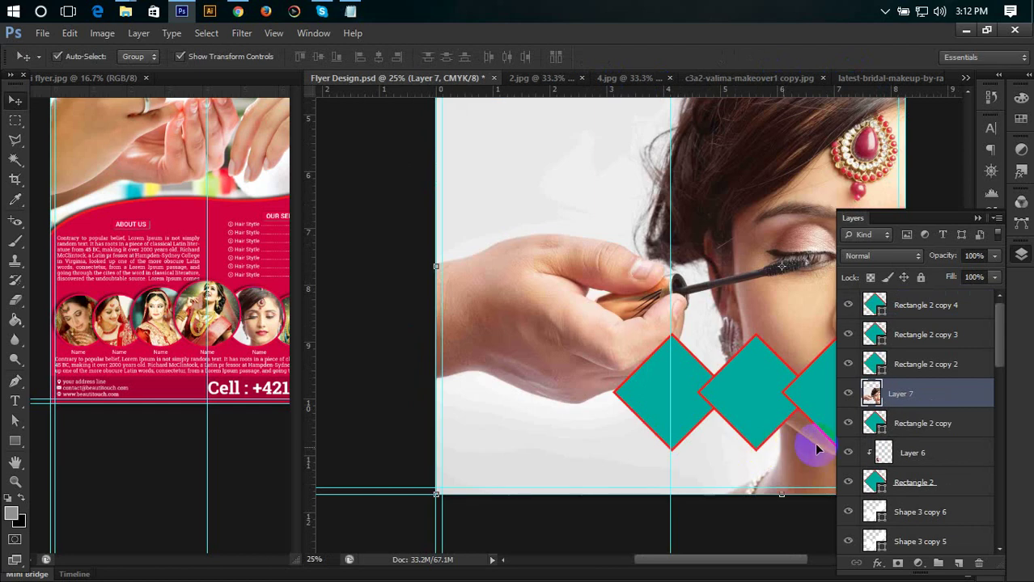
- Clip Layer 7 into the second diamond and scale it down to about 40% to fit
right_click(939, 402)
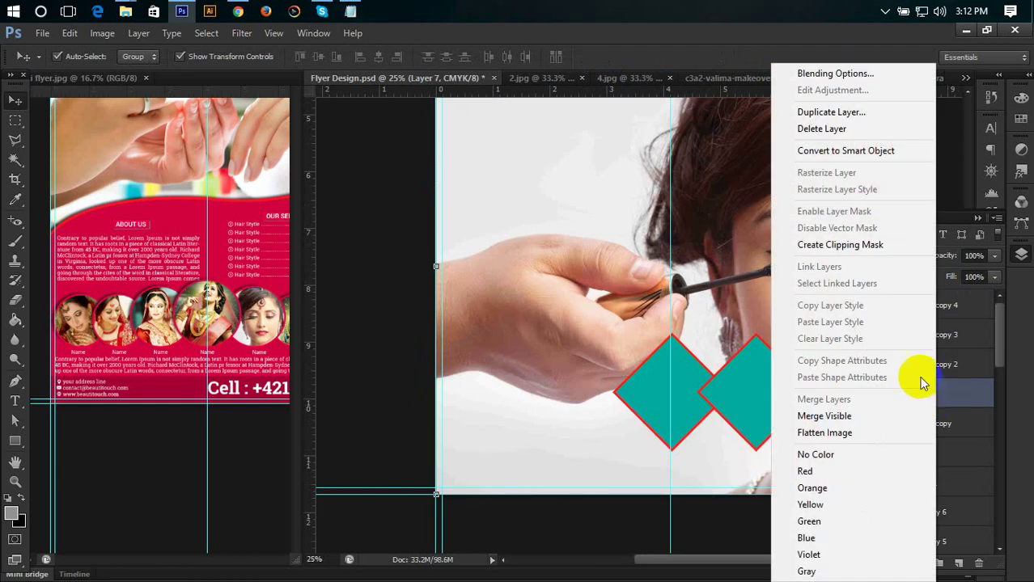
click(877, 240)
scroll(629, 386, down, 1)
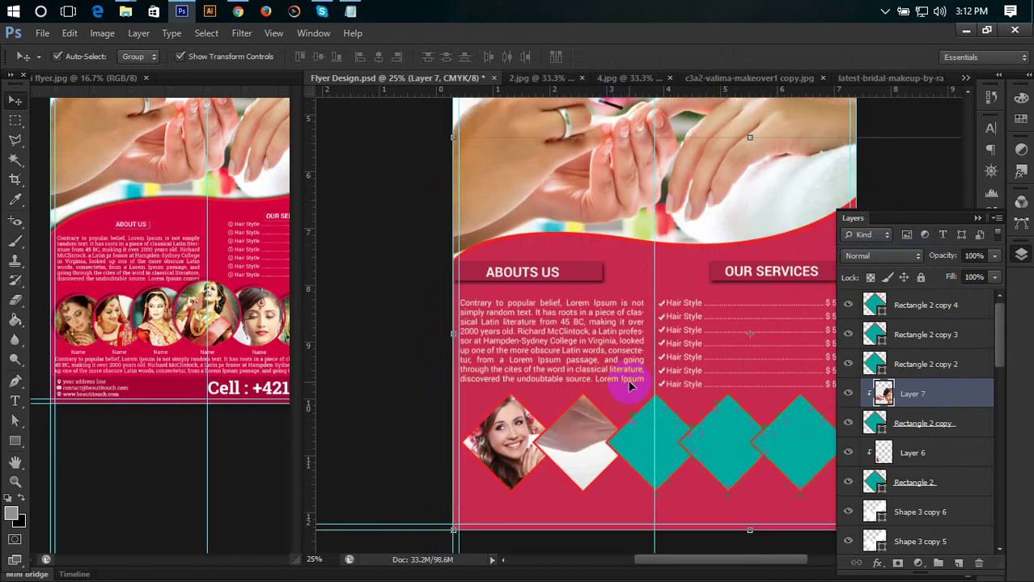
scroll(630, 386, down, 2)
scroll(629, 387, down, 1)
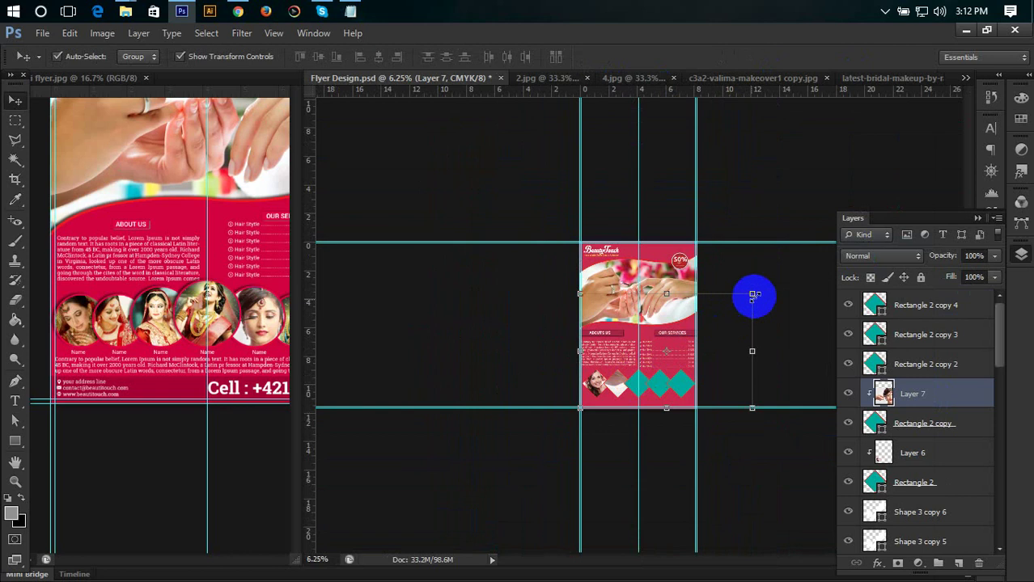
drag(751, 293, 652, 395)
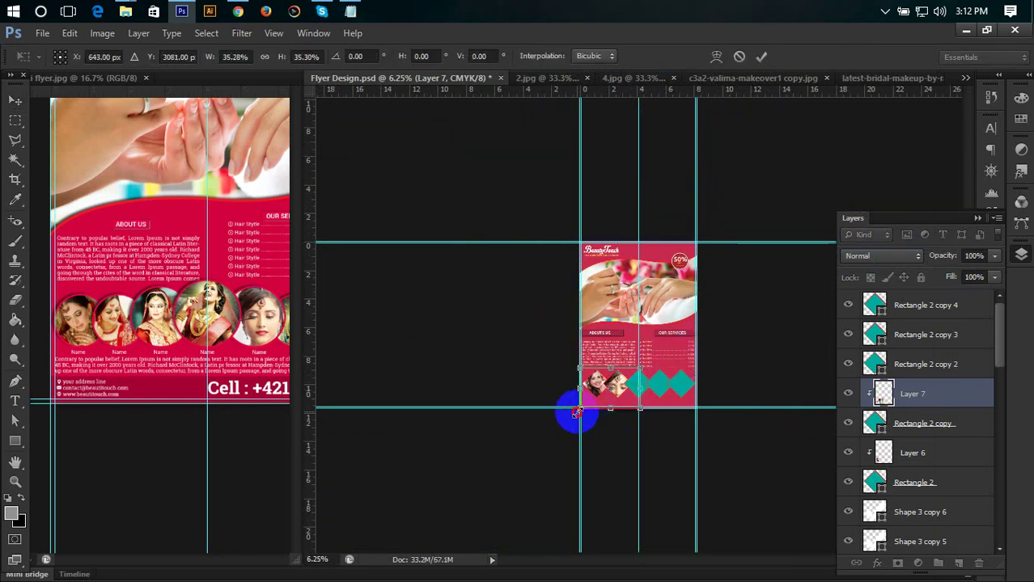
drag(576, 412, 596, 397)
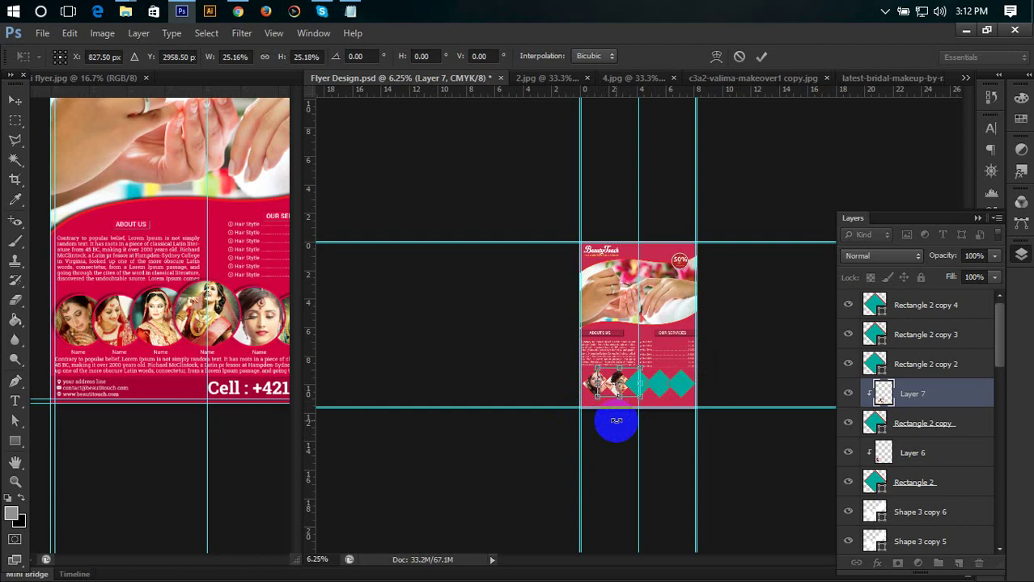
key(Return)
- Shift the makeup photo slightly left within its diamond
scroll(696, 400, up, 2)
scroll(699, 397, up, 2)
scroll(702, 397, up, 1)
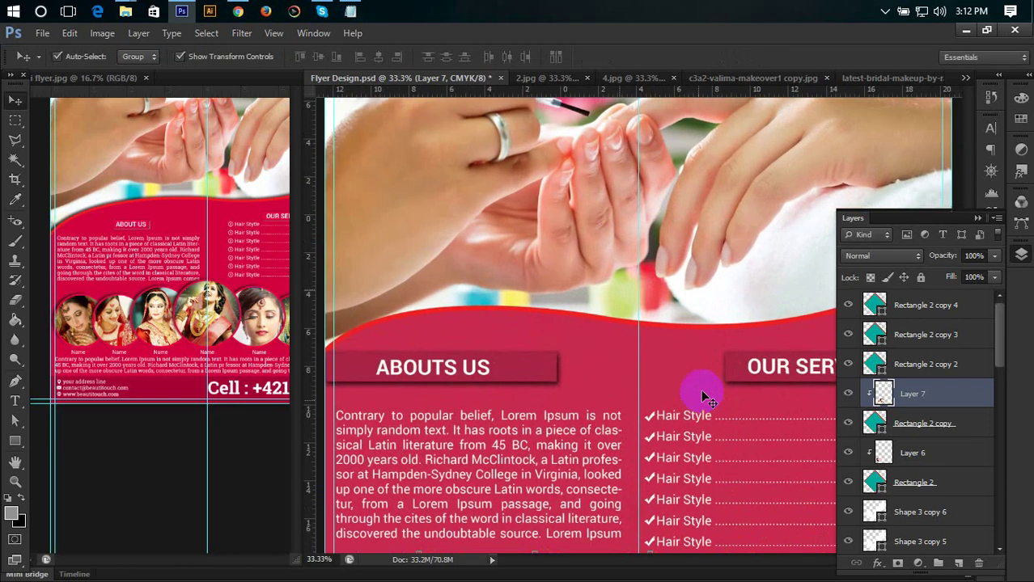
drag(702, 397, 704, 244)
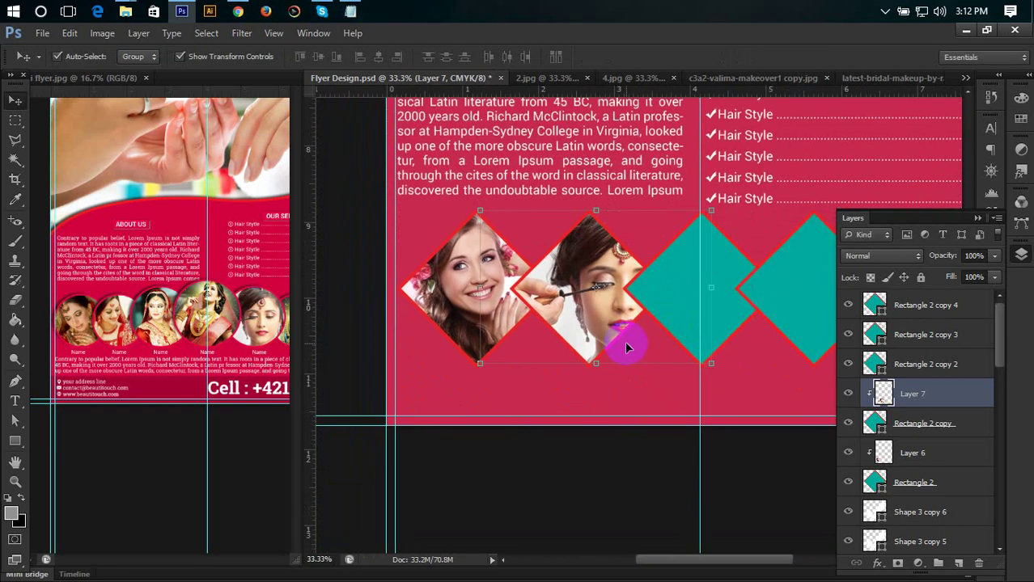
drag(627, 347, 653, 361)
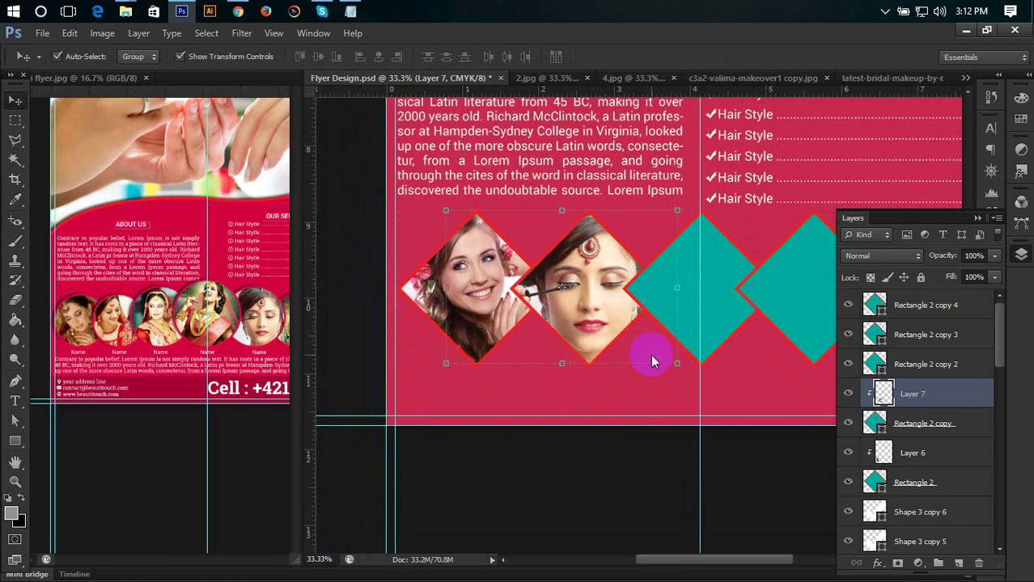
click(567, 386)
drag(567, 386, 567, 379)
click(569, 313)
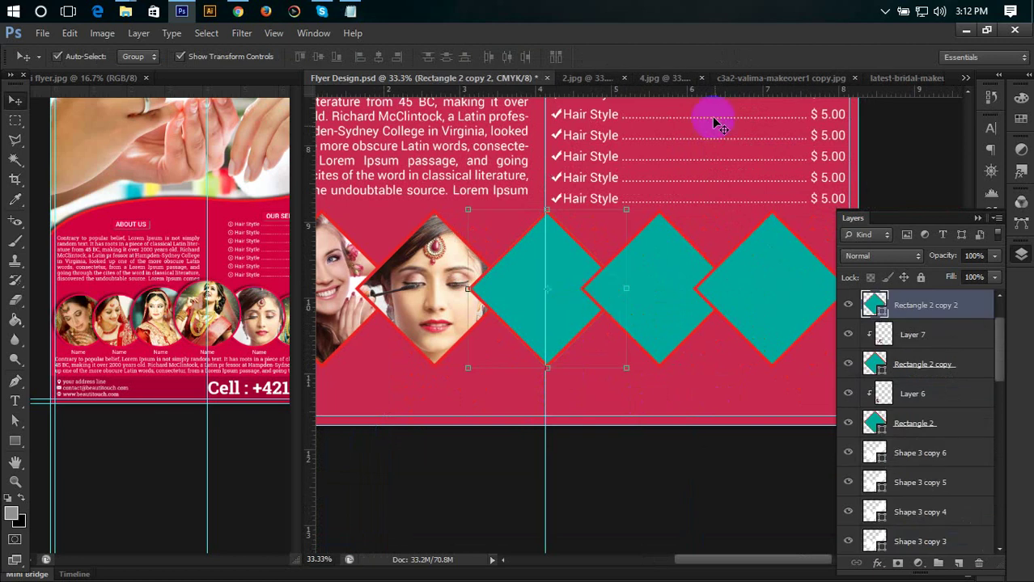
- Close the latest bridal makeup photo and select all of the red-veiled bride photo
click(900, 78)
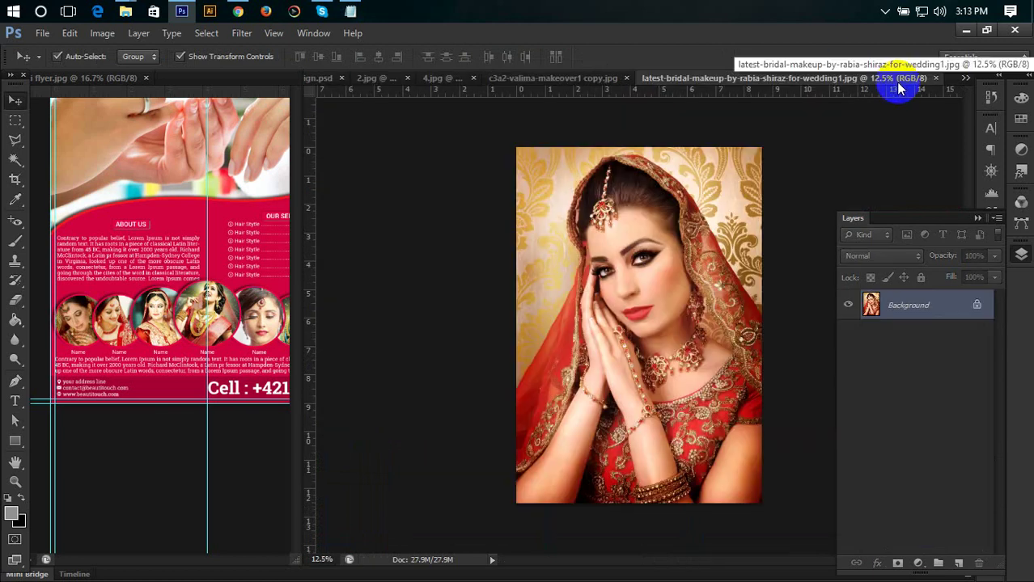
key(ctrl+w)
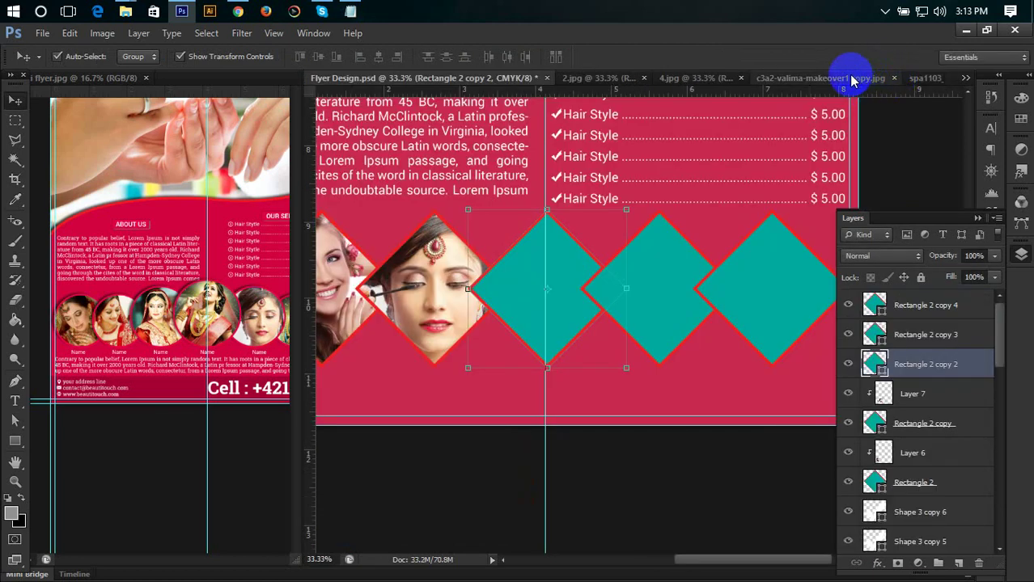
click(849, 78)
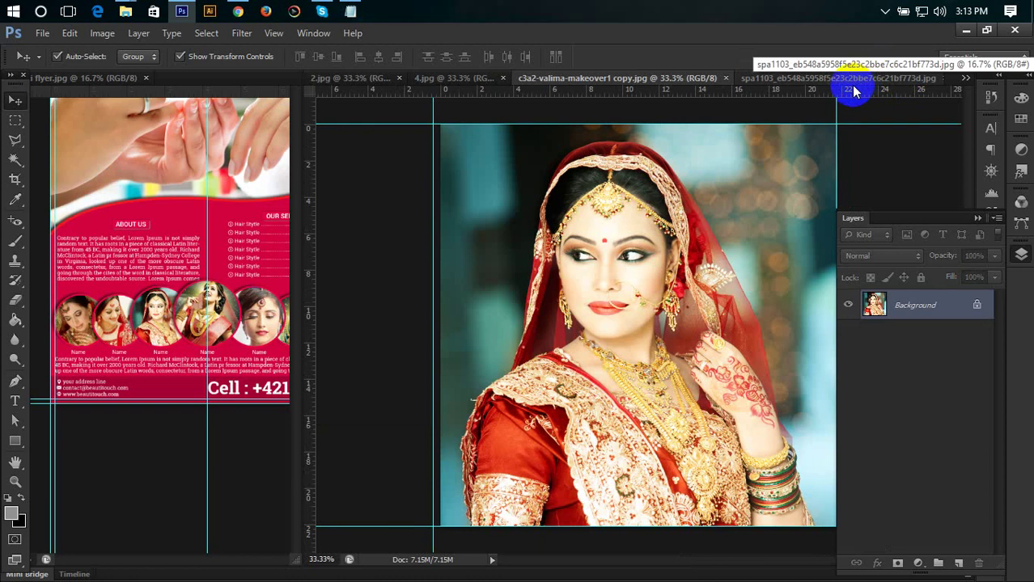
key(ctrl+a)
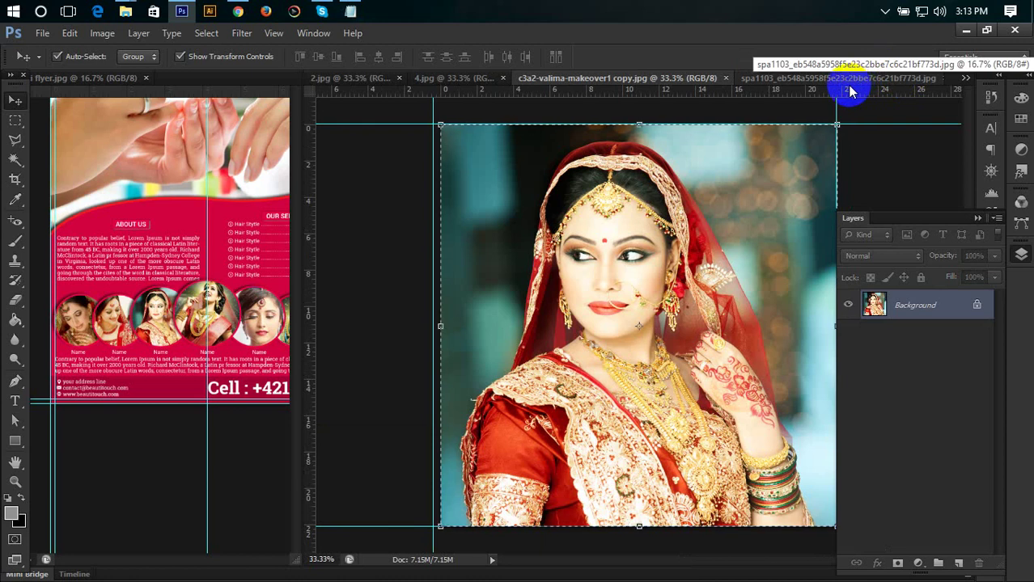
- Paste the red-veiled bride photo into Flyer Design as Layer 8 and clip it to the third diamond
click(964, 78)
click(807, 84)
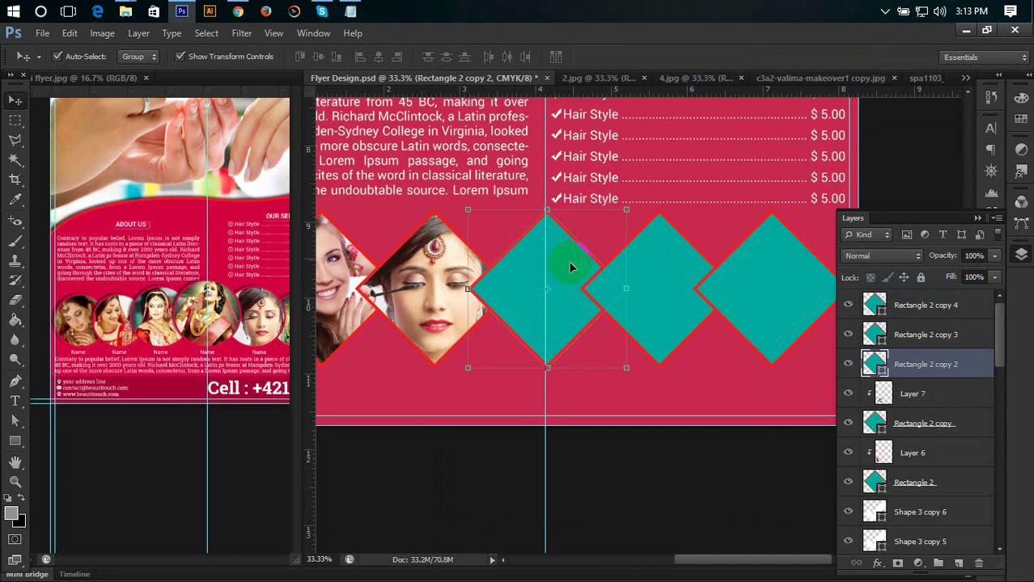
key(ctrl+v)
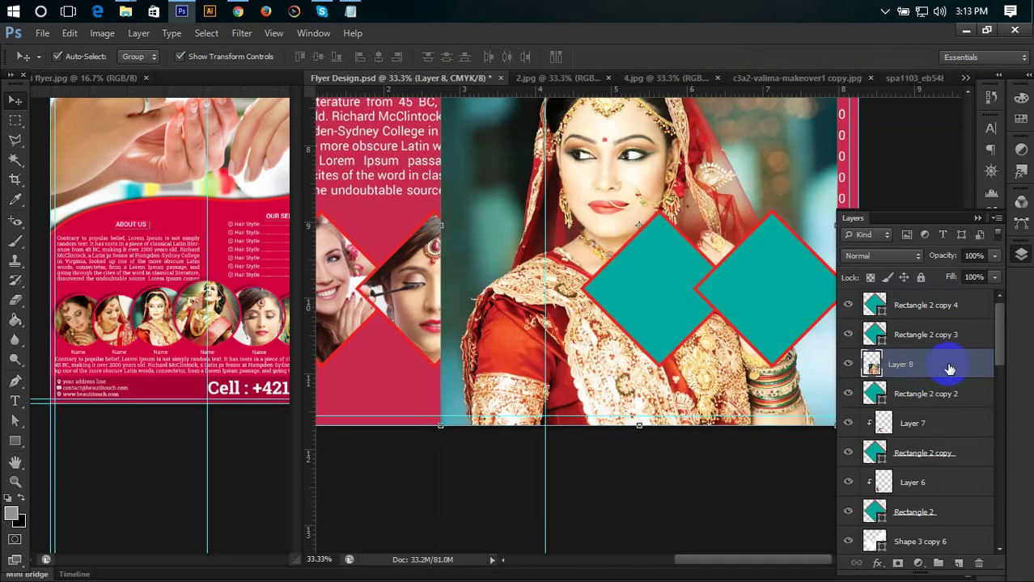
right_click(948, 369)
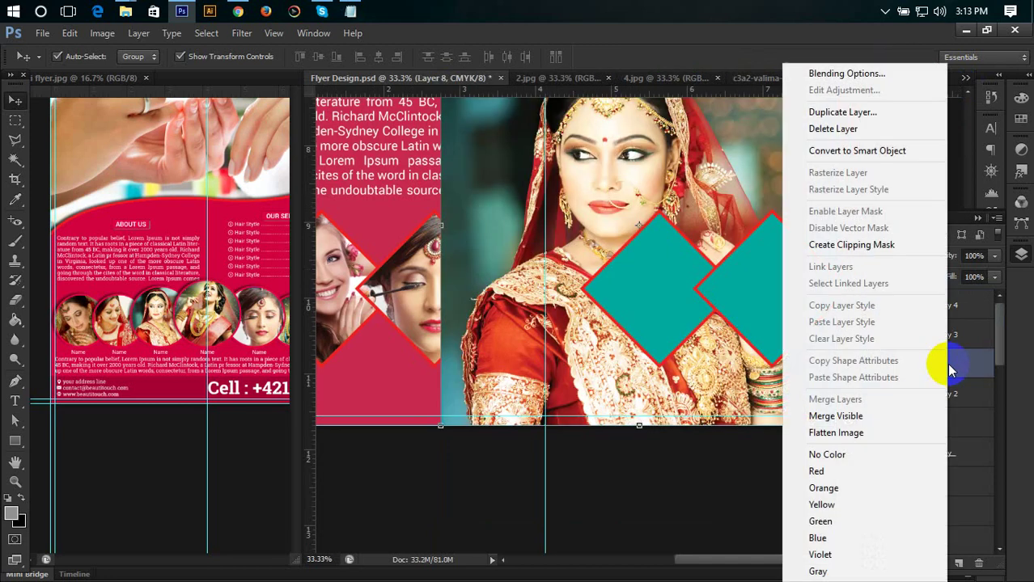
click(871, 245)
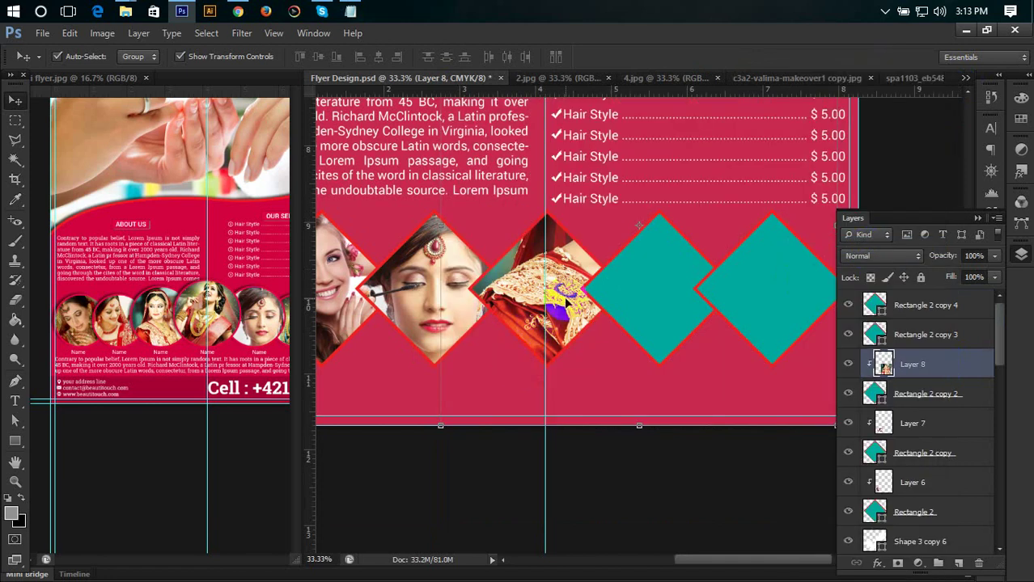
- Scale the bride photo down to fit the third diamond and commit the transform
key(ctrl+0)
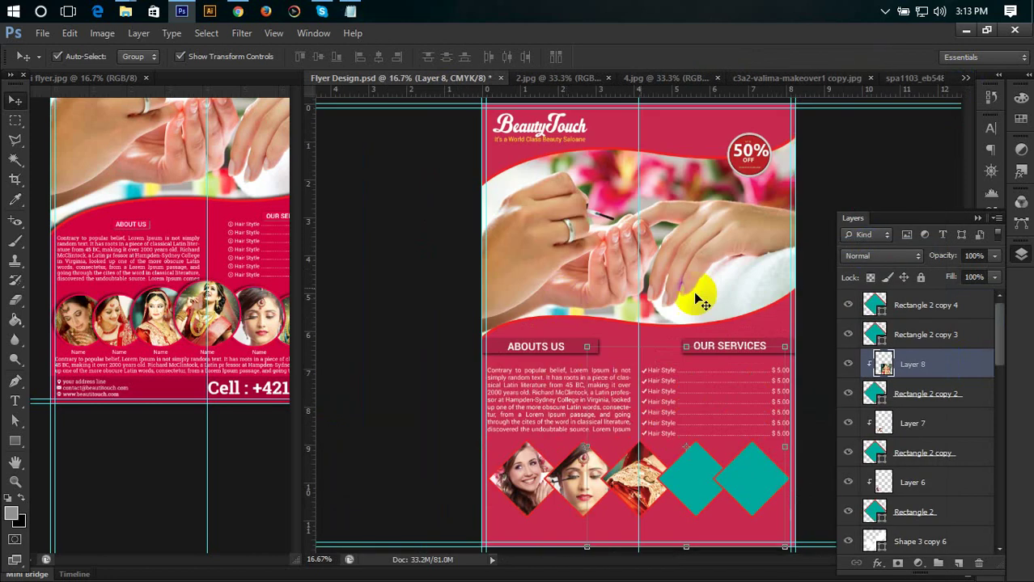
click(789, 357)
mouse_move(783, 348)
mouse_down()
mouse_move(703, 465)
mouse_move(712, 457)
mouse_up()
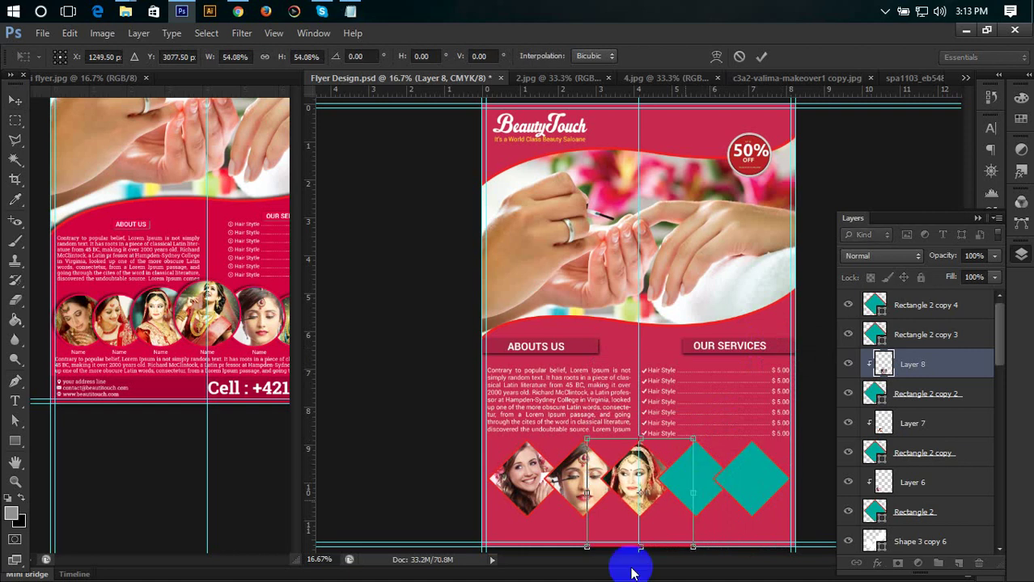
drag(586, 549, 600, 535)
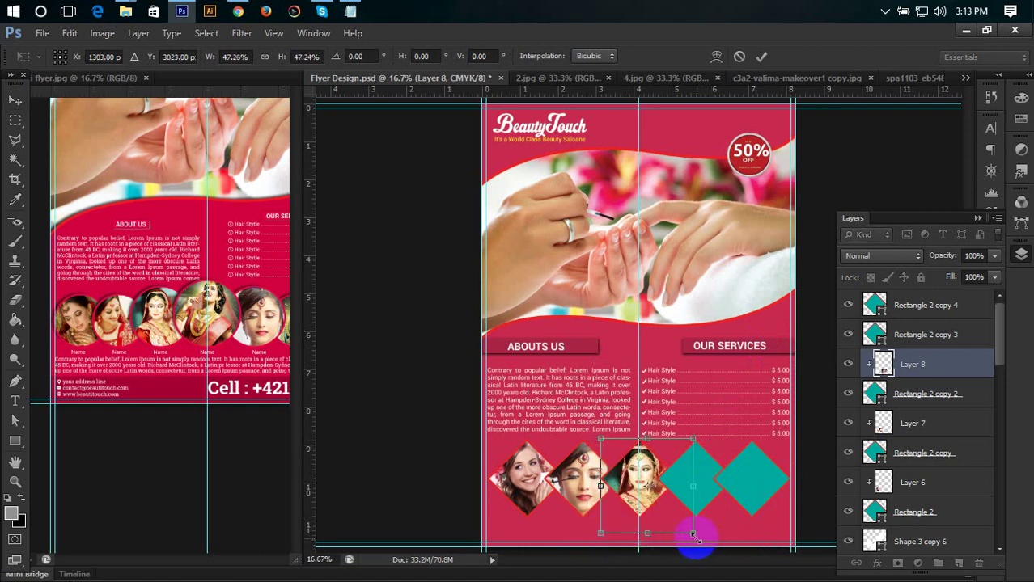
drag(693, 535, 677, 516)
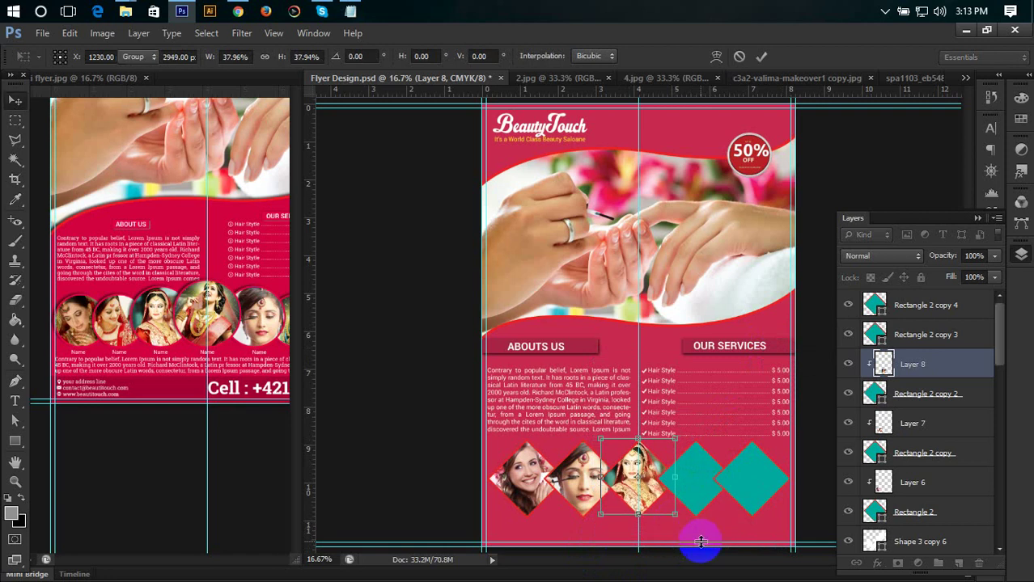
key(Return)
- Fine-tune the bride photo slightly larger, lower and further right so her face fills the diamond
scroll(692, 486, up, 3)
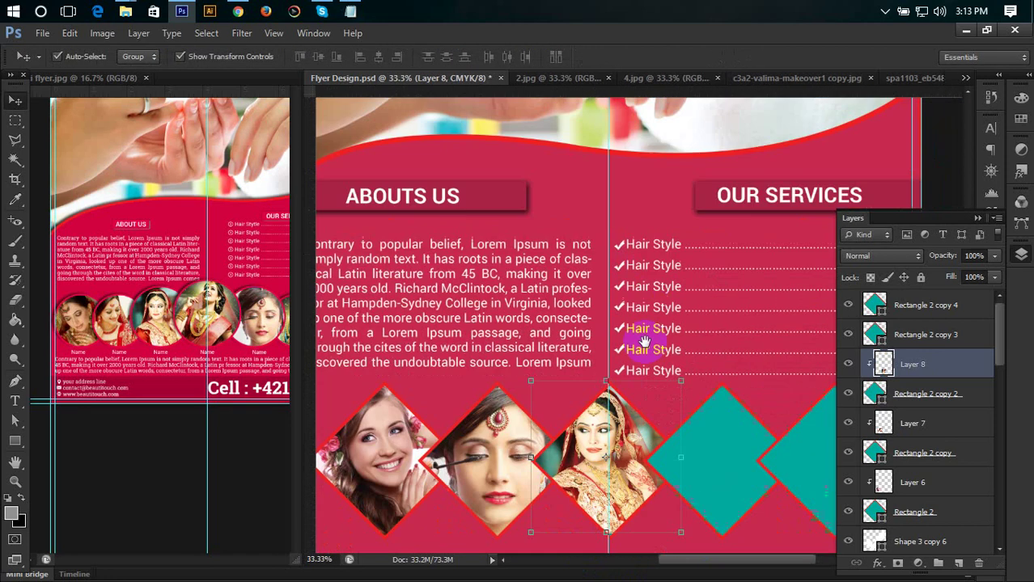
scroll(645, 343, down, 3)
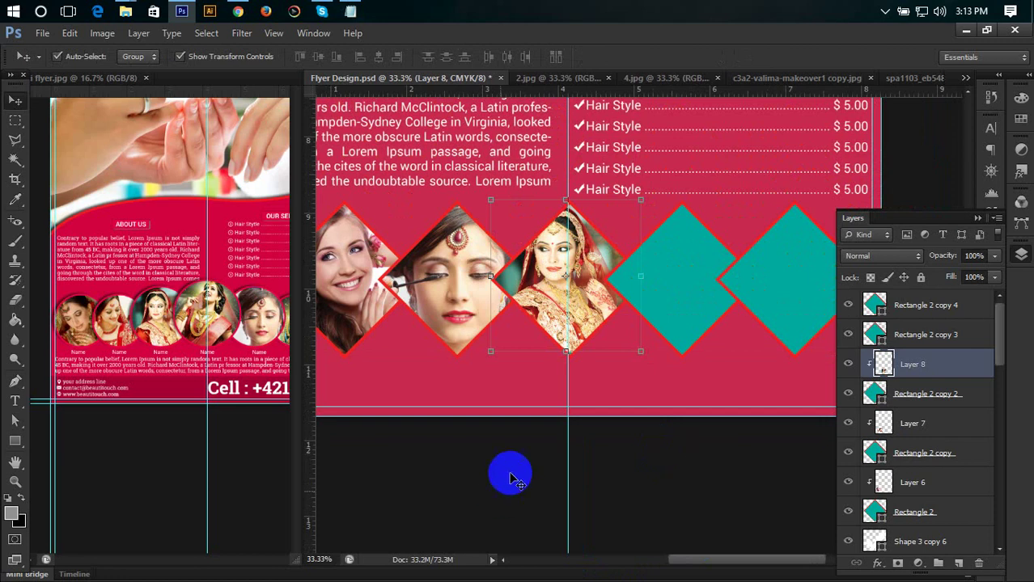
drag(645, 351, 648, 358)
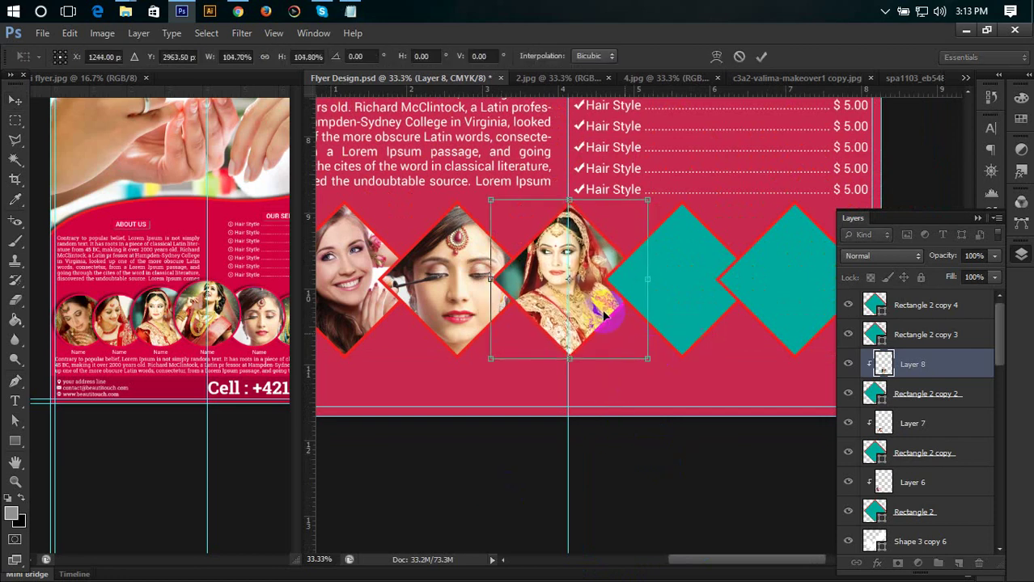
drag(597, 307, 597, 313)
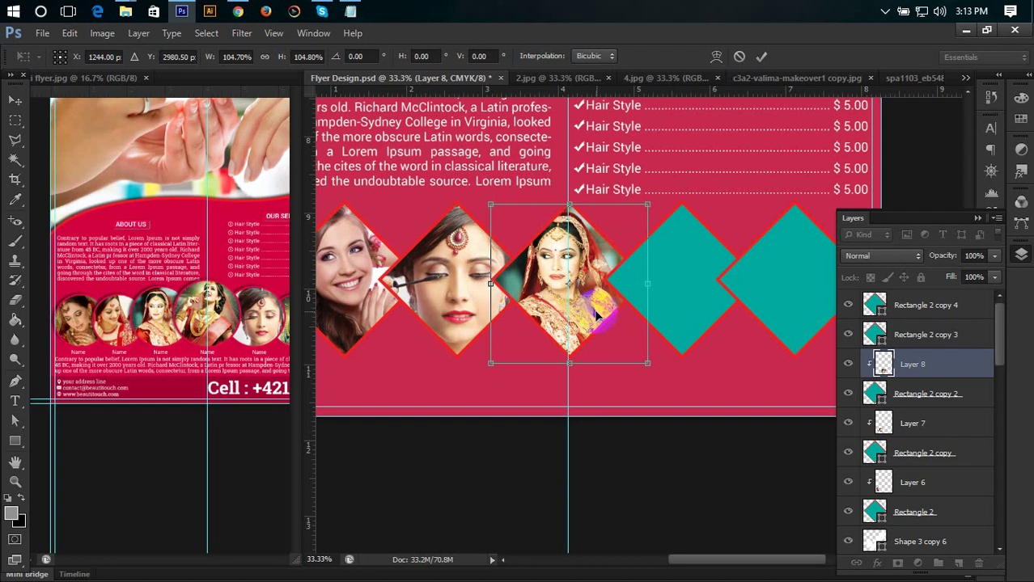
key(Right)
key(Right)
key(Right)
key(Right)
key(Right)
key(Right)
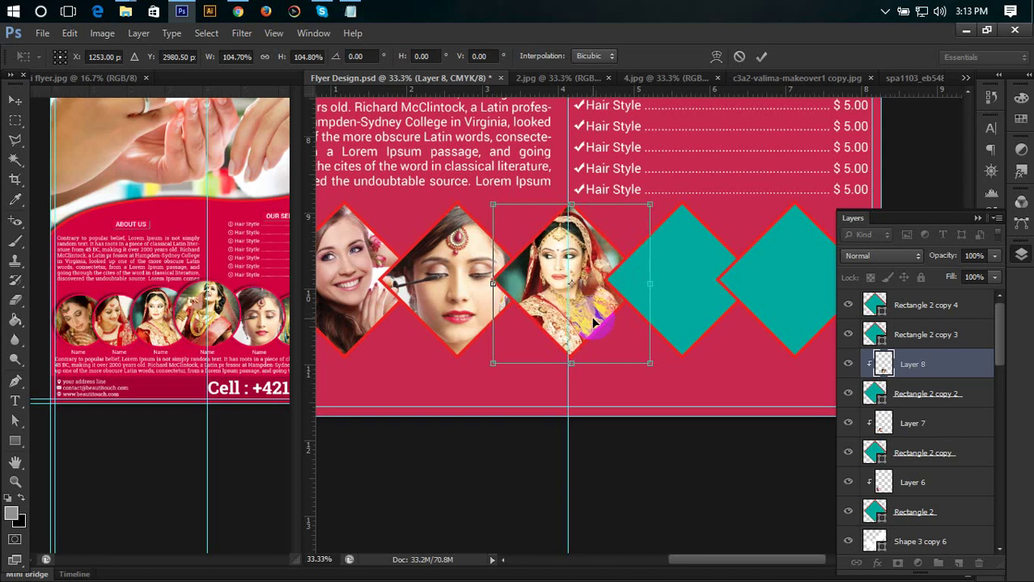
key(Right)
key(Right)
key(Right)
click(610, 436)
click(818, 388)
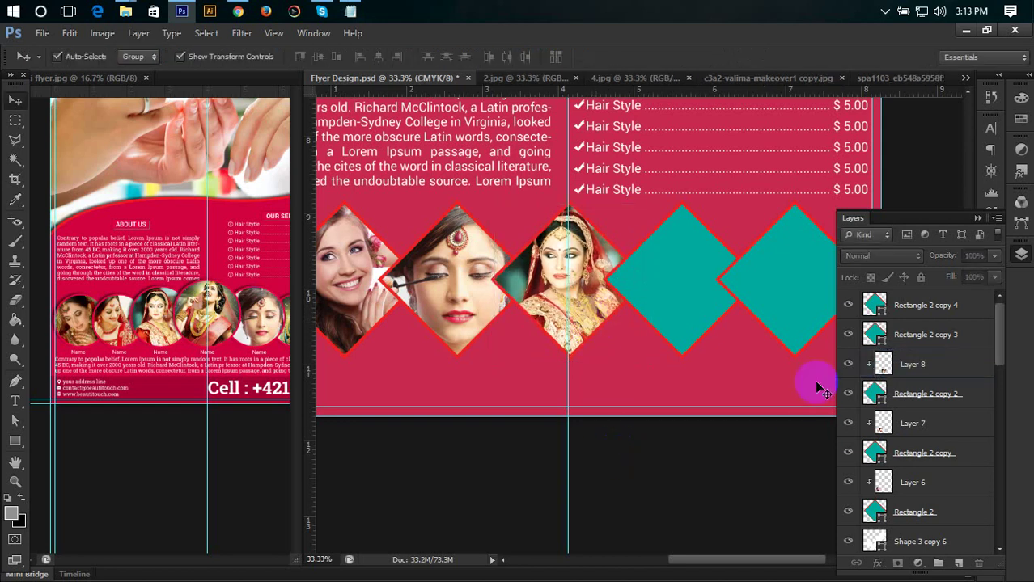
- Select the fourth diamond layer and close the smiling woman with flowers photo
click(673, 293)
click(732, 396)
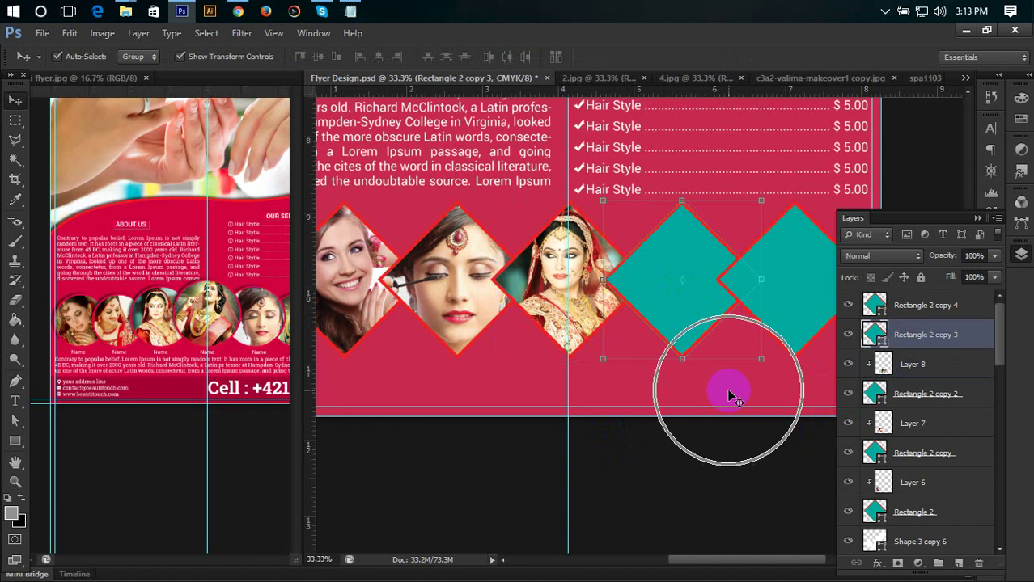
click(819, 87)
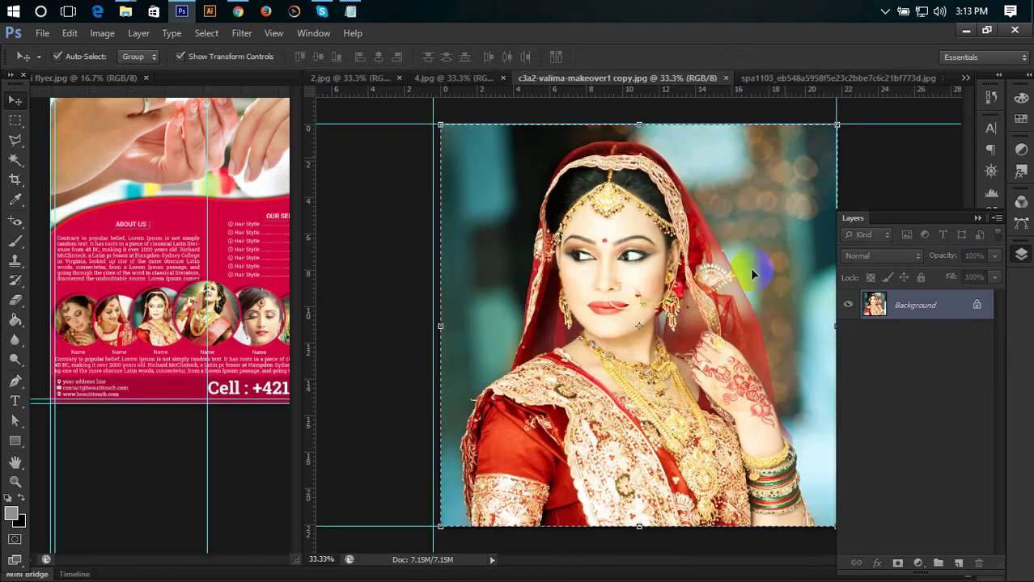
drag(741, 291, 744, 300)
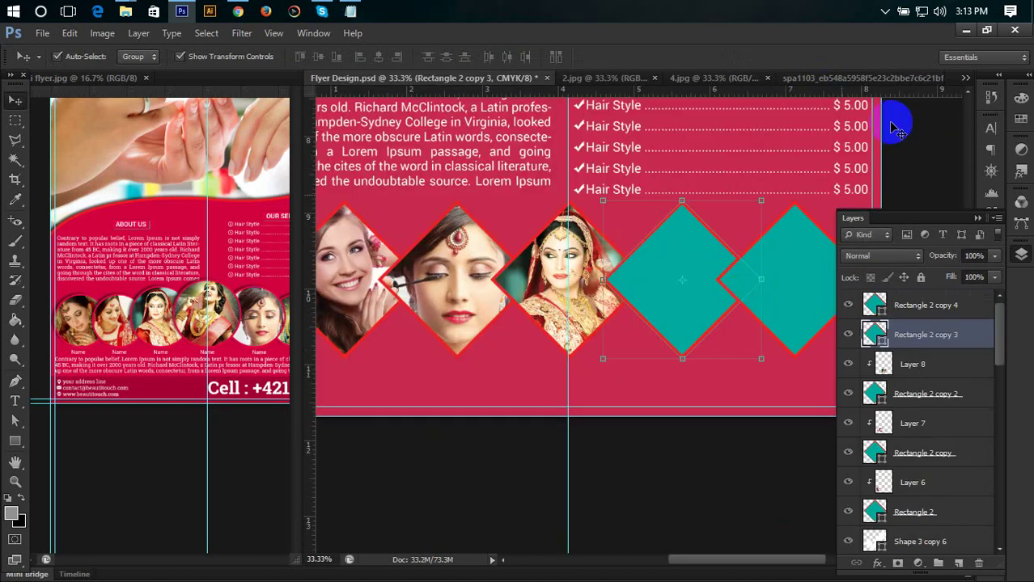
click(877, 79)
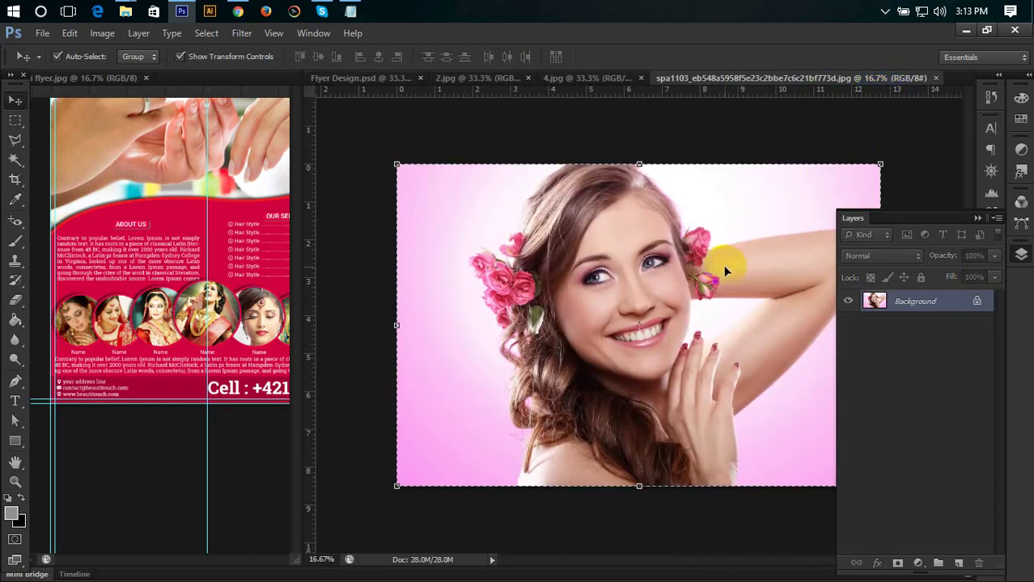
key(ctrl+w)
- Bring the 4.jpg bride photo into the flyer and clip it to the fourth diamond
click(746, 80)
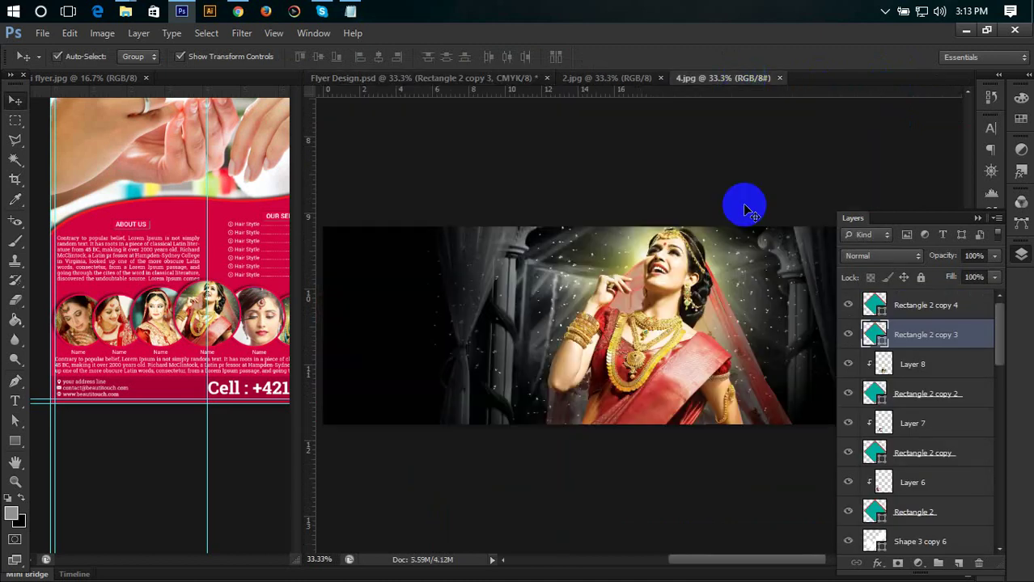
key(ctrl+a)
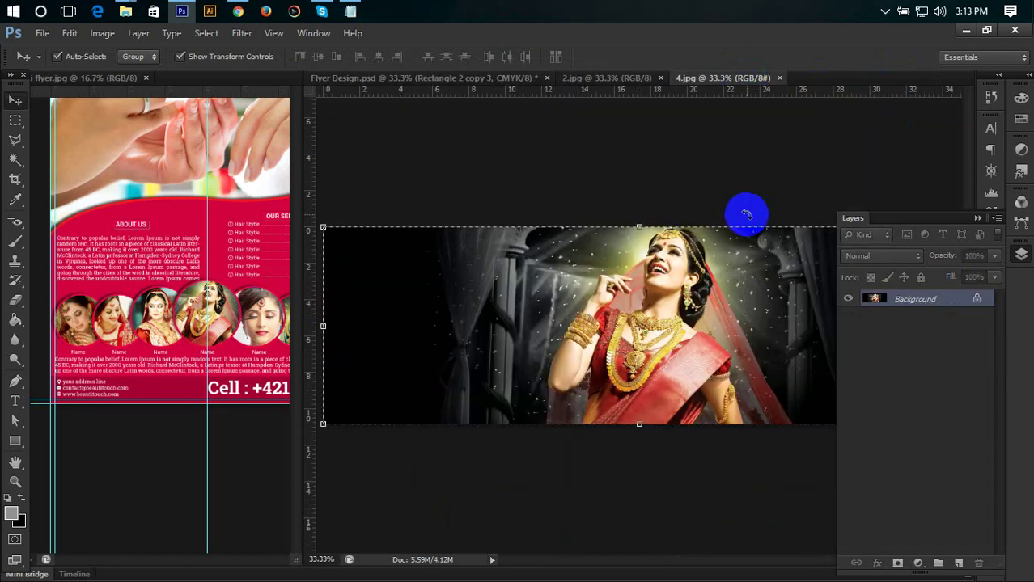
mouse_move(745, 214)
mouse_down()
mouse_move(639, 310)
mouse_move(660, 303)
mouse_up()
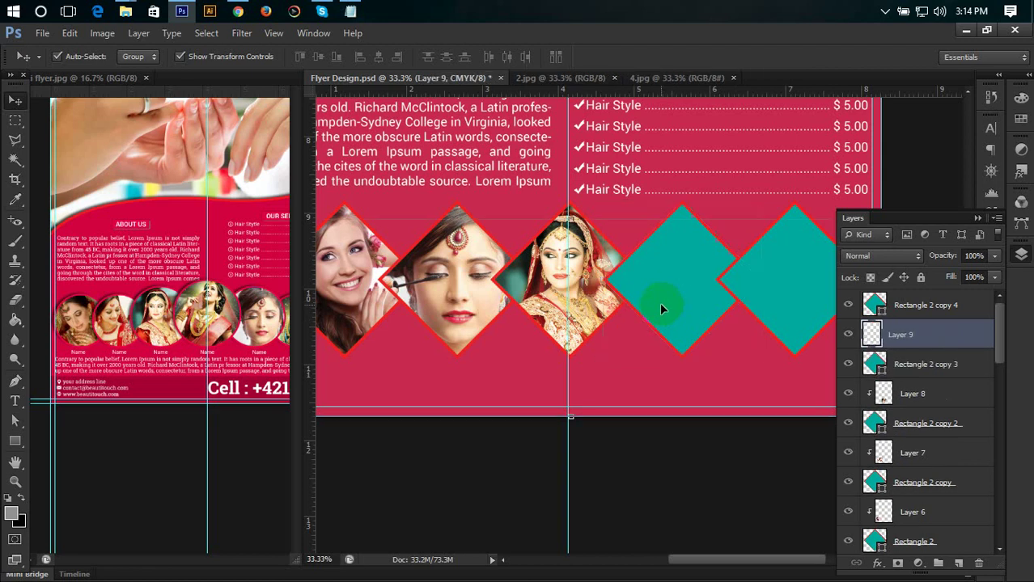
right_click(914, 338)
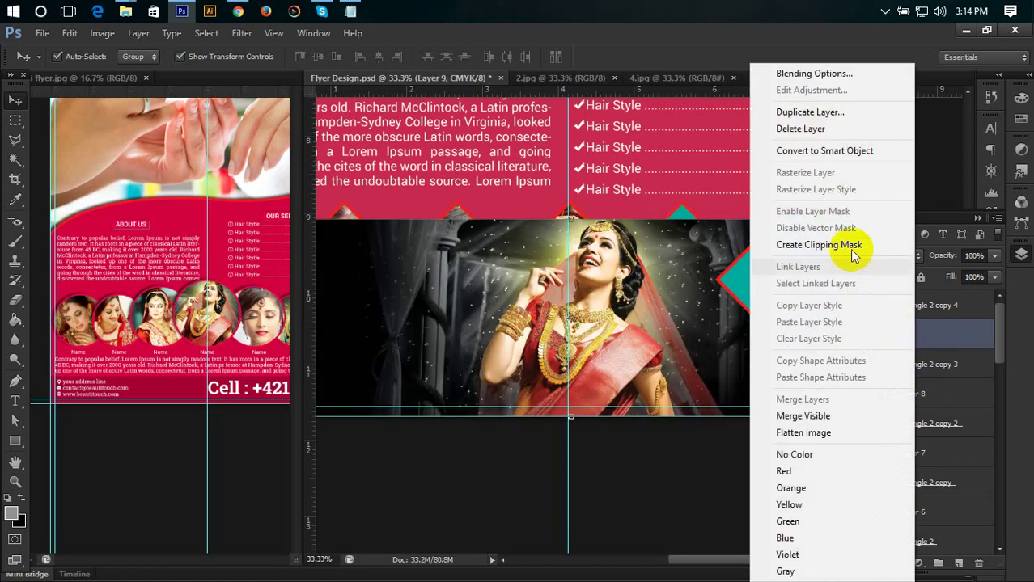
click(850, 249)
- Scale the 4.jpg photo down and move it left into the fourth diamond, then commit
drag(678, 285, 750, 288)
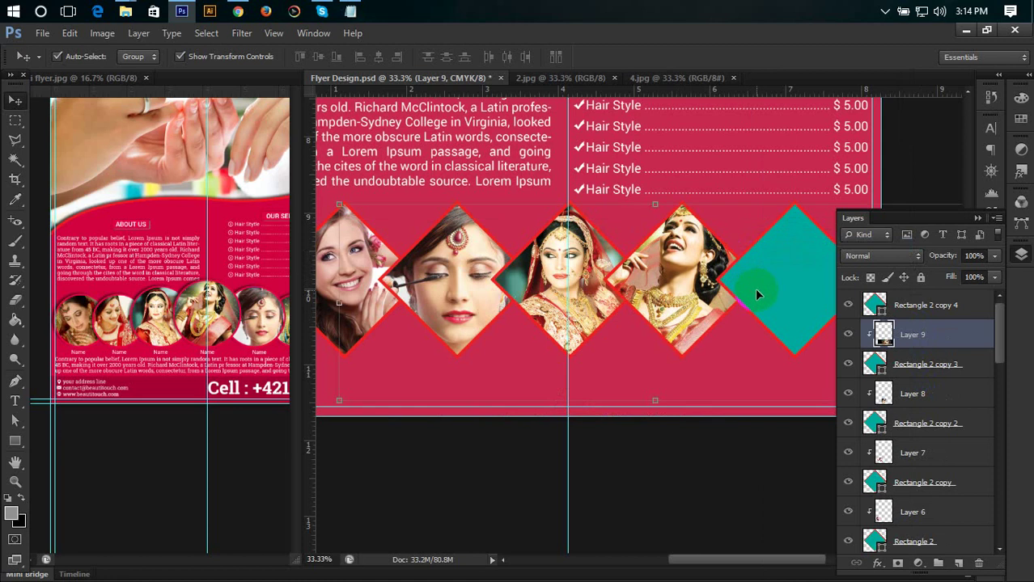
drag(339, 402, 475, 359)
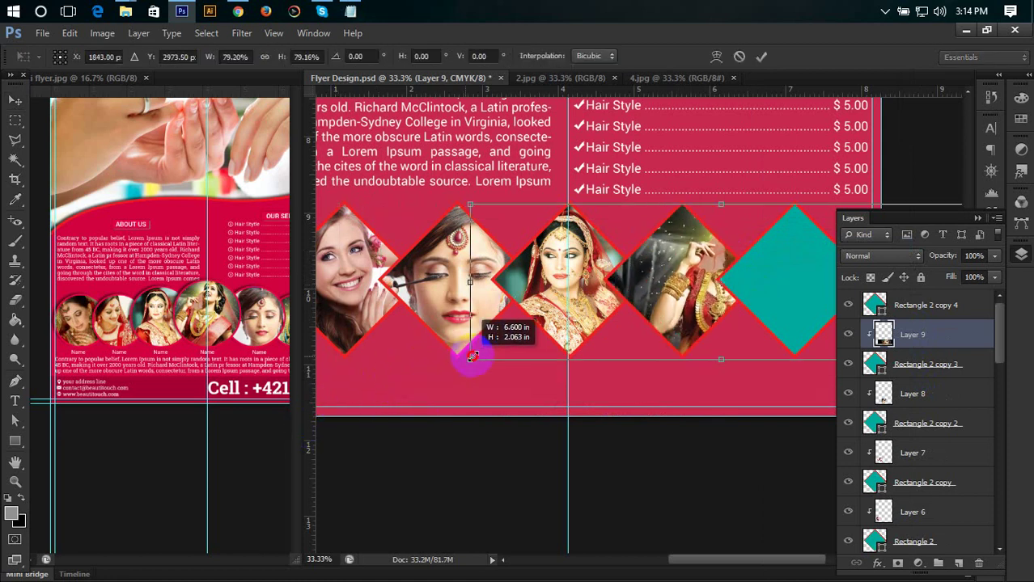
drag(679, 311, 616, 322)
key(Return)
click(739, 480)
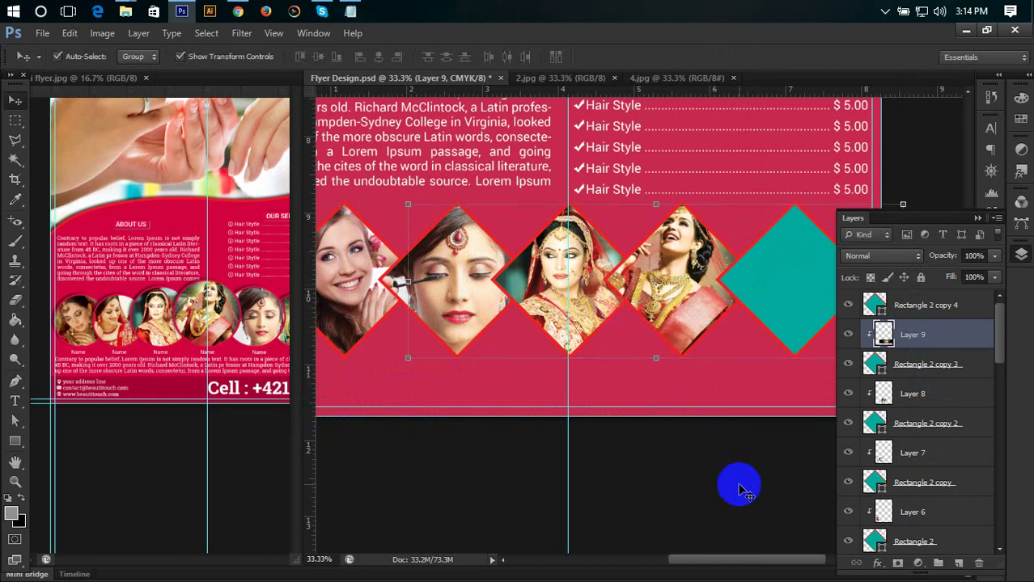
click(785, 284)
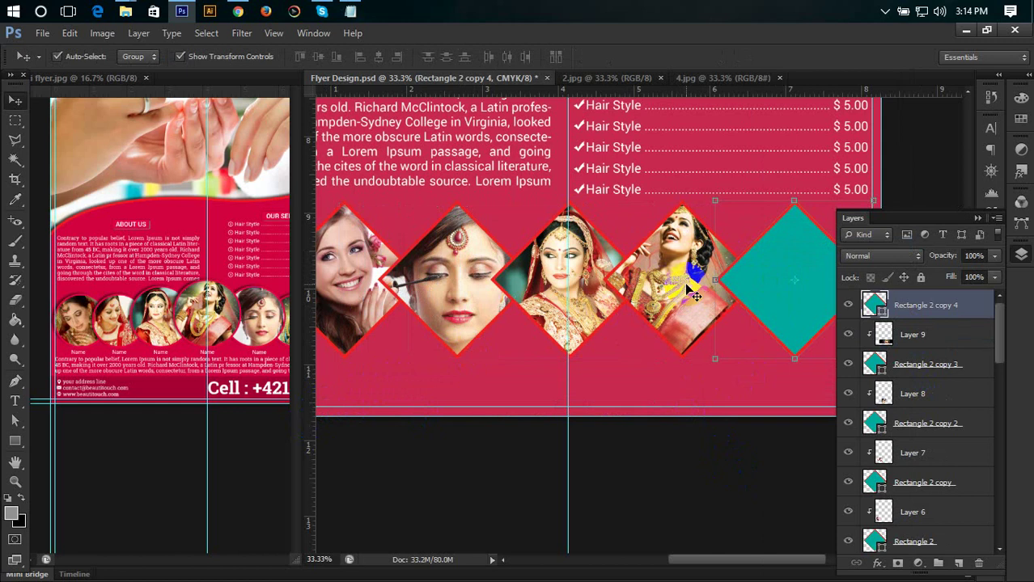
- Close 4.jpg, bring the green-sari 2.jpg photo into the flyer and clip it to the fifth diamond
click(700, 78)
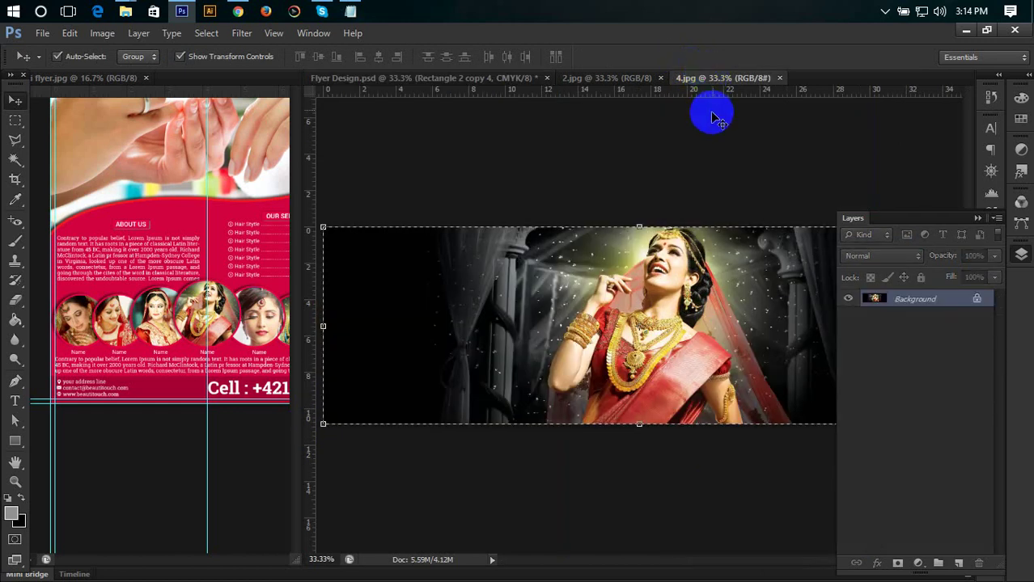
key(ctrl+w)
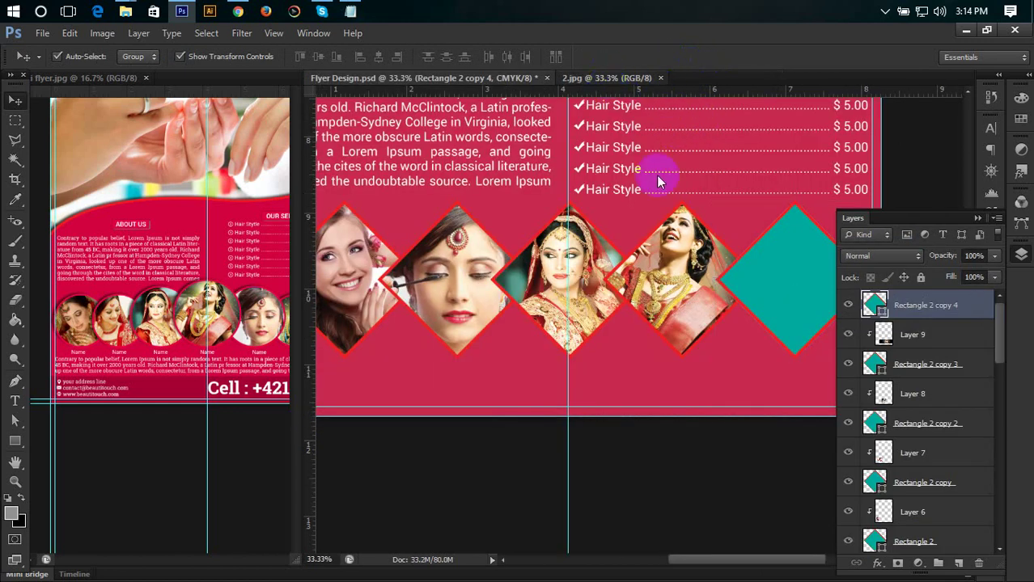
key(ctrl+Tab)
drag(682, 217, 685, 217)
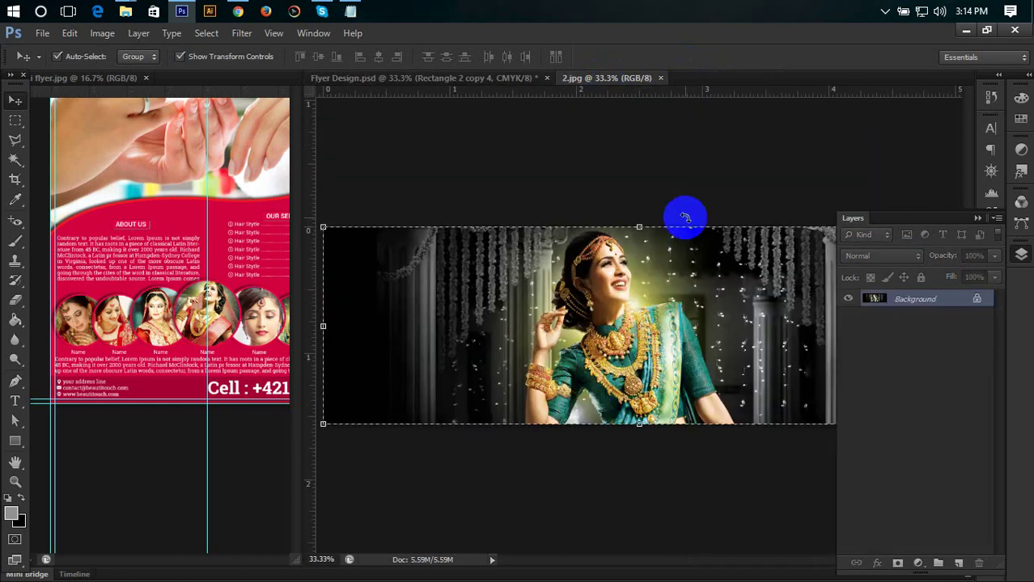
drag(684, 217, 769, 286)
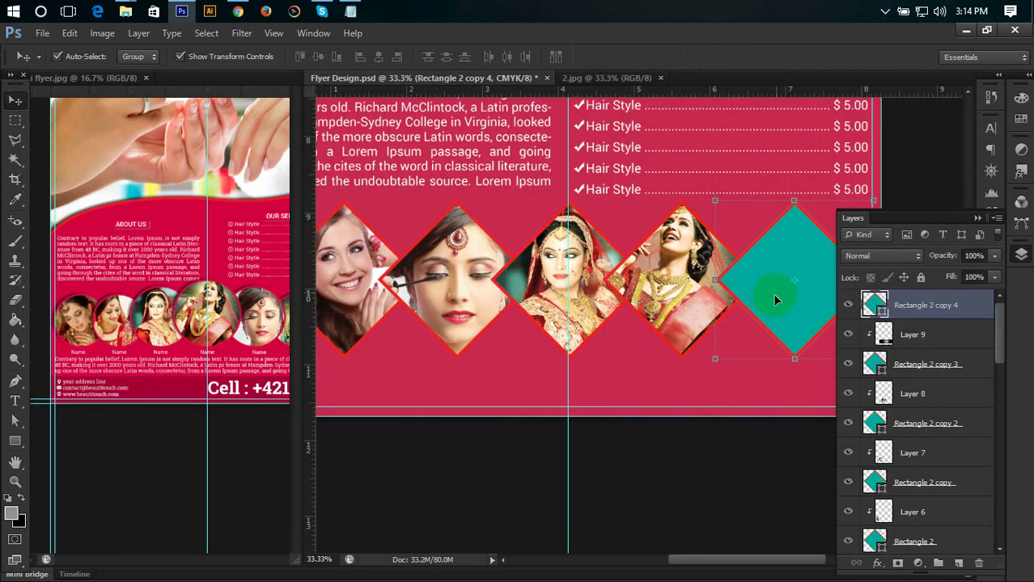
drag(774, 299, 808, 291)
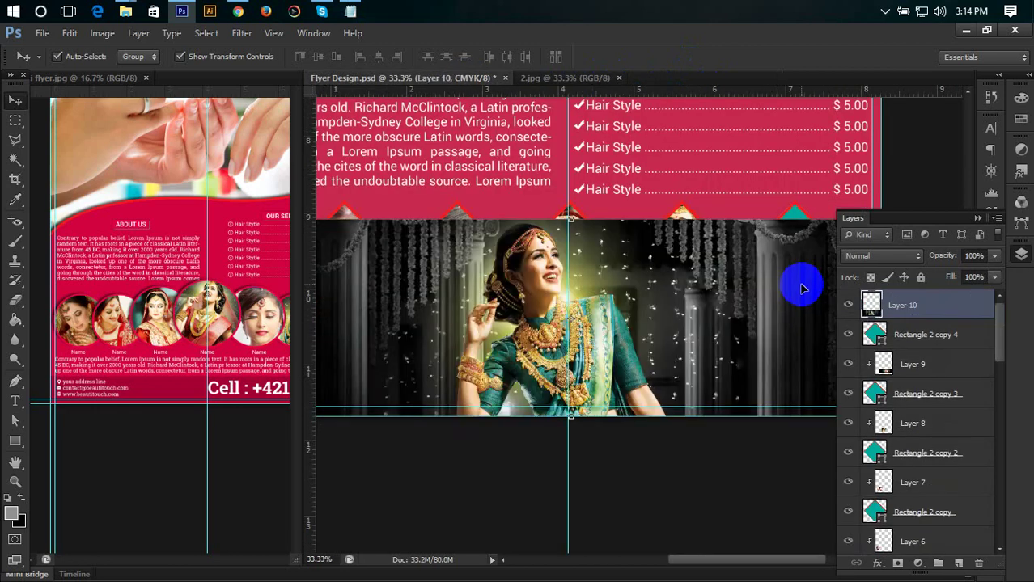
right_click(938, 312)
click(845, 243)
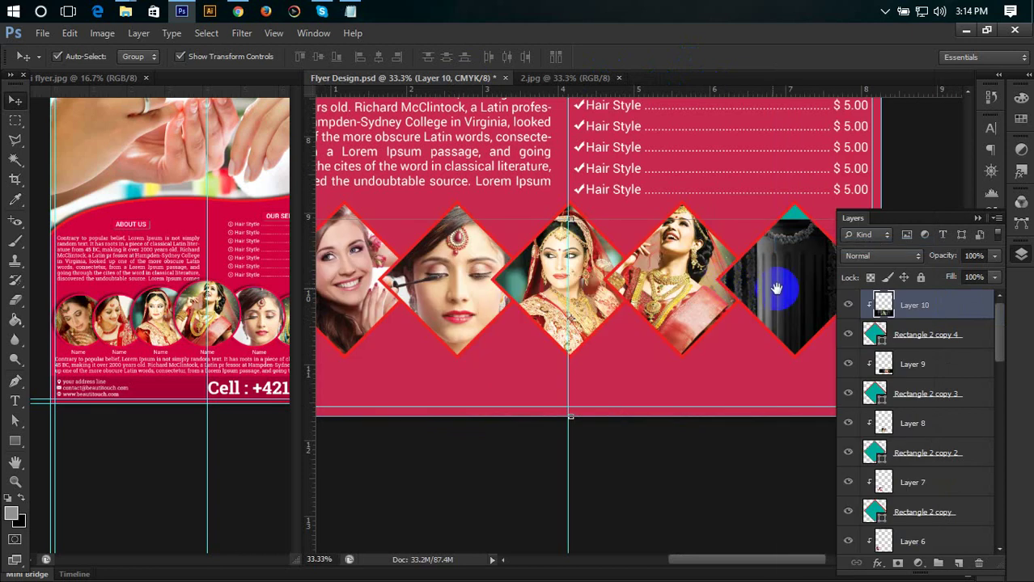
- Scale and position the green-sari photo so it fits inside the fifth diamond
mouse_move(776, 289)
mouse_down()
mouse_move(692, 317)
mouse_move(711, 304)
mouse_up()
drag(812, 431, 706, 370)
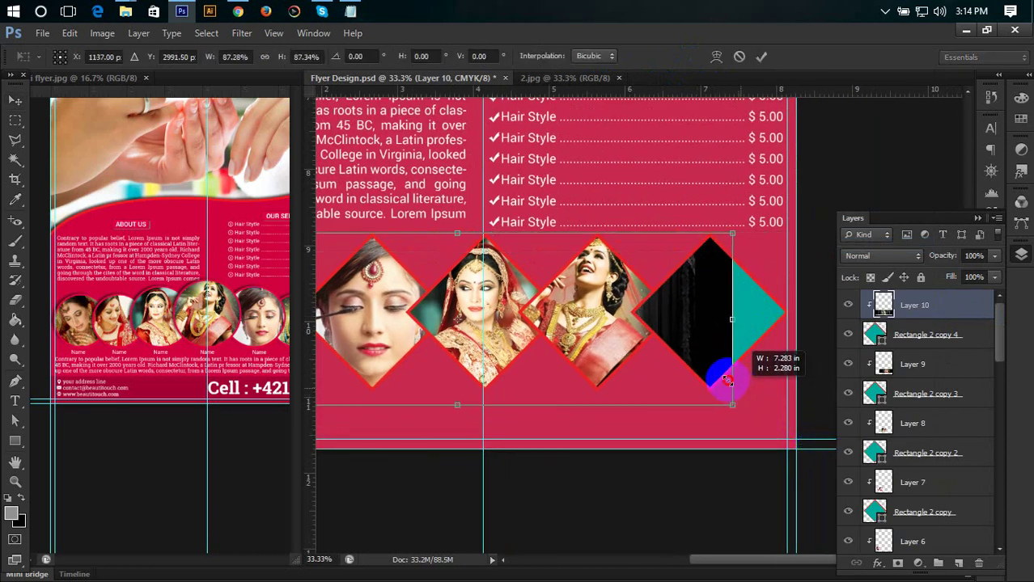
drag(654, 331, 698, 304)
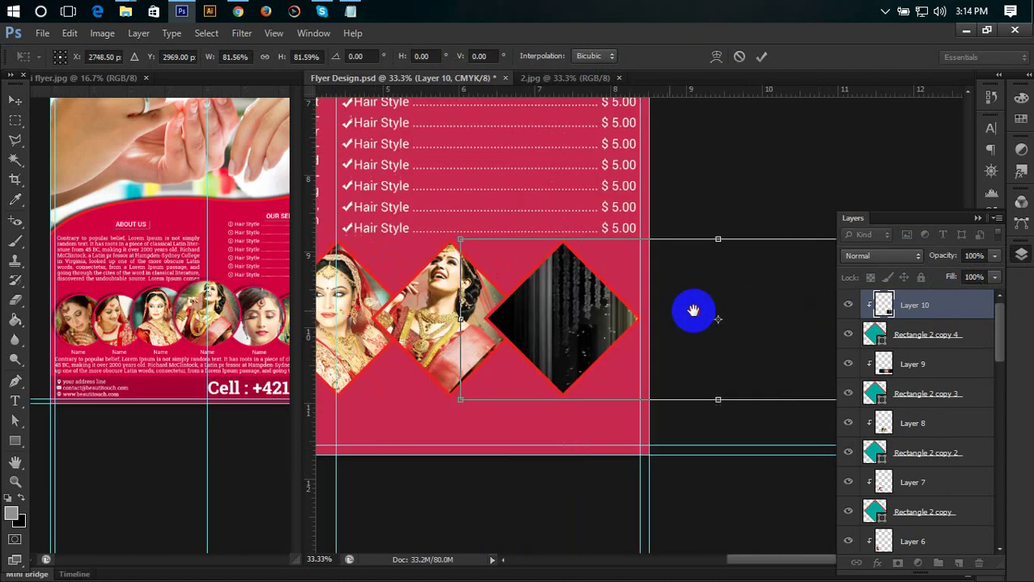
mouse_move(698, 304)
mouse_down()
mouse_move(579, 317)
mouse_move(457, 314)
mouse_up()
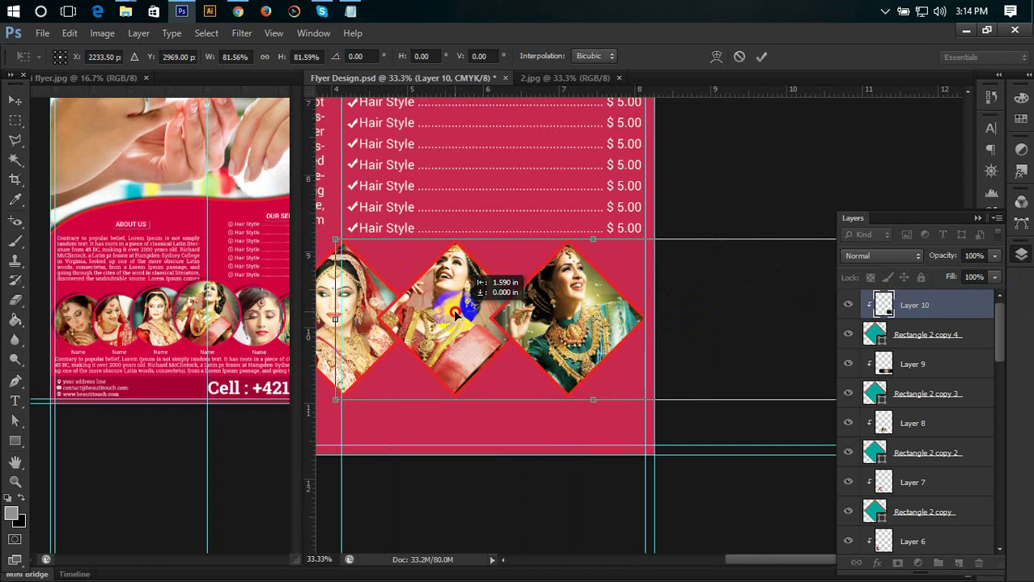
drag(336, 400, 349, 399)
key(Return)
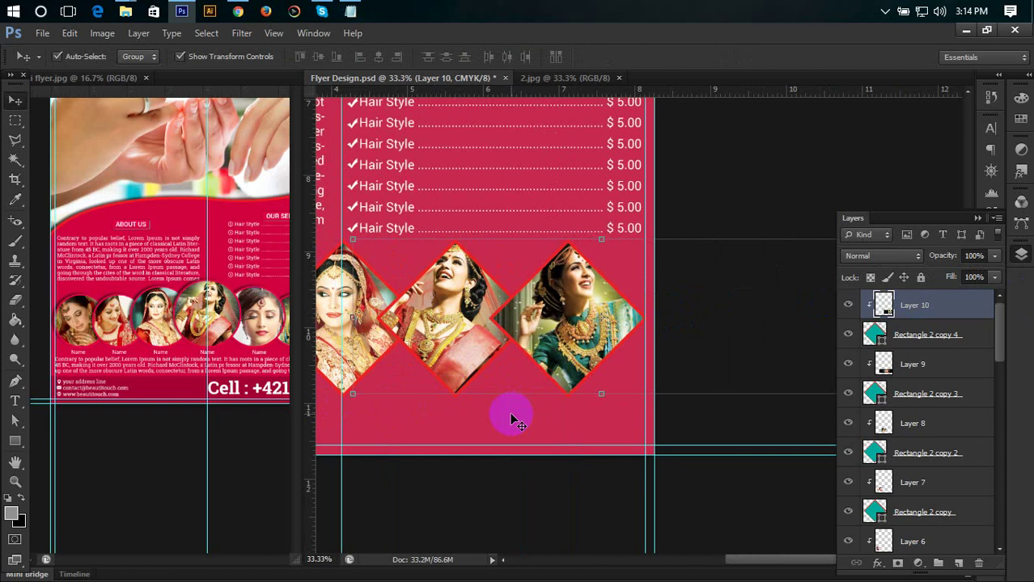
drag(512, 421, 503, 419)
click(733, 330)
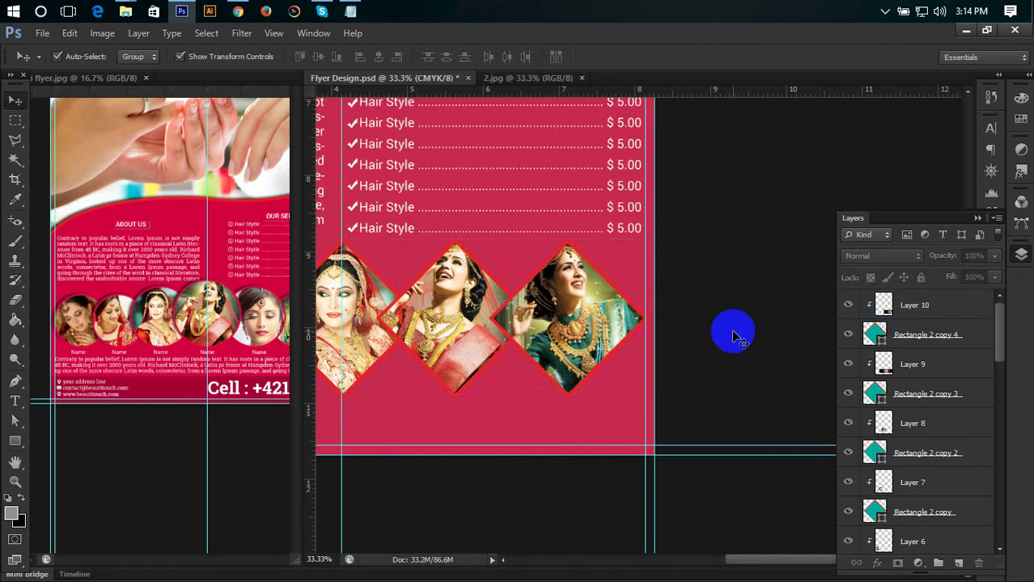
- Save Flyer Design.psd and zoom in on the flyer
scroll(733, 330, down, 2)
scroll(734, 333, down, 2)
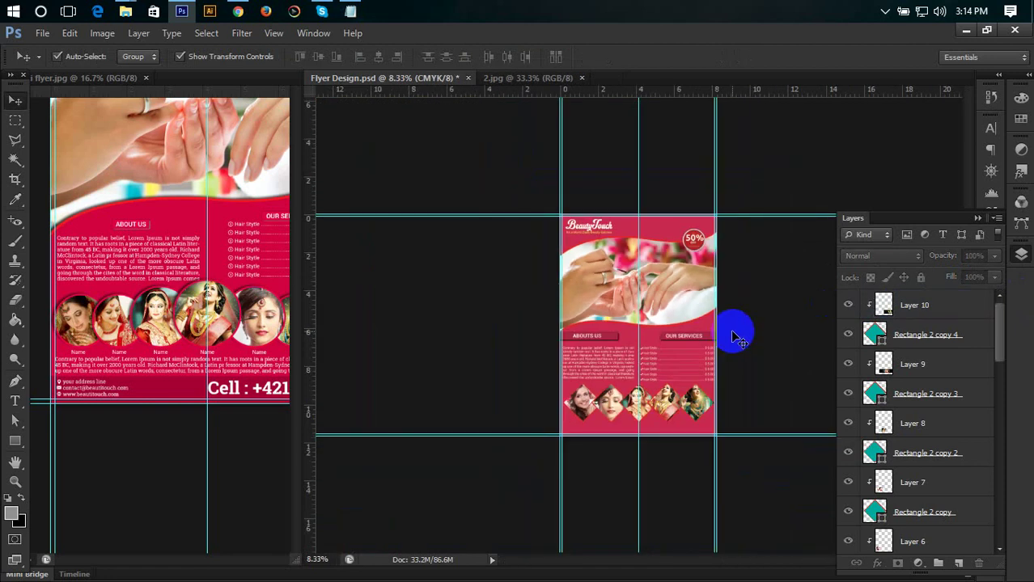
key(ctrl+s)
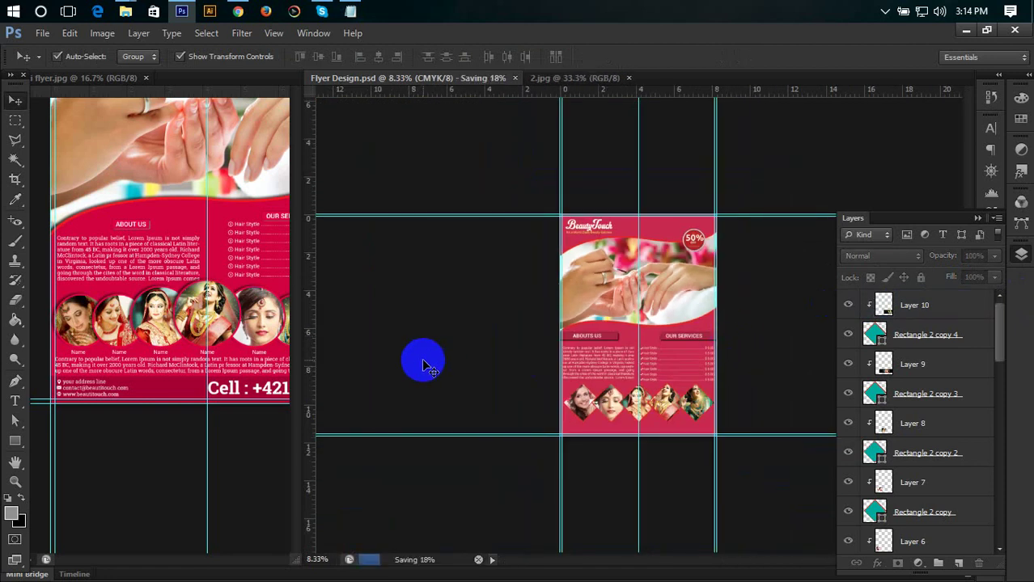
scroll(422, 362, up, 2)
key(ctrl+plus)
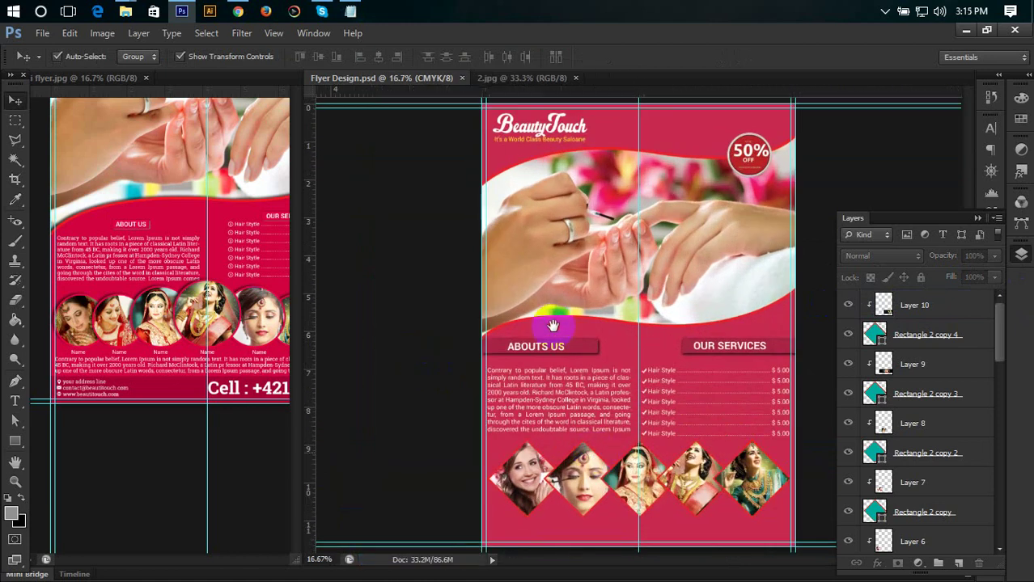
key(ctrl+plus)
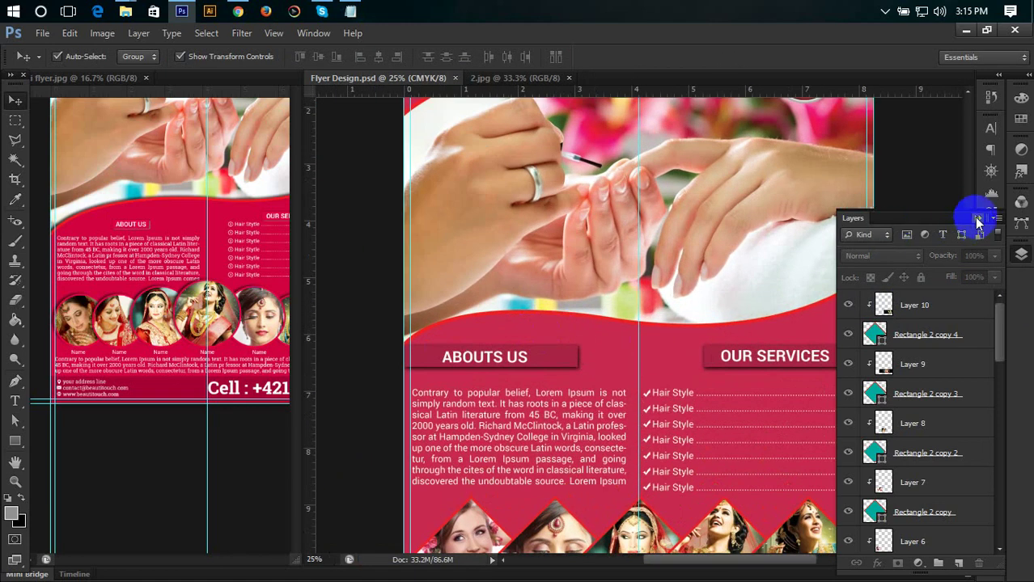
- Draw a wide rectangle across the bottom of the flyer for the footer
click(976, 218)
scroll(859, 348, down, 3)
scroll(818, 270, down, 2)
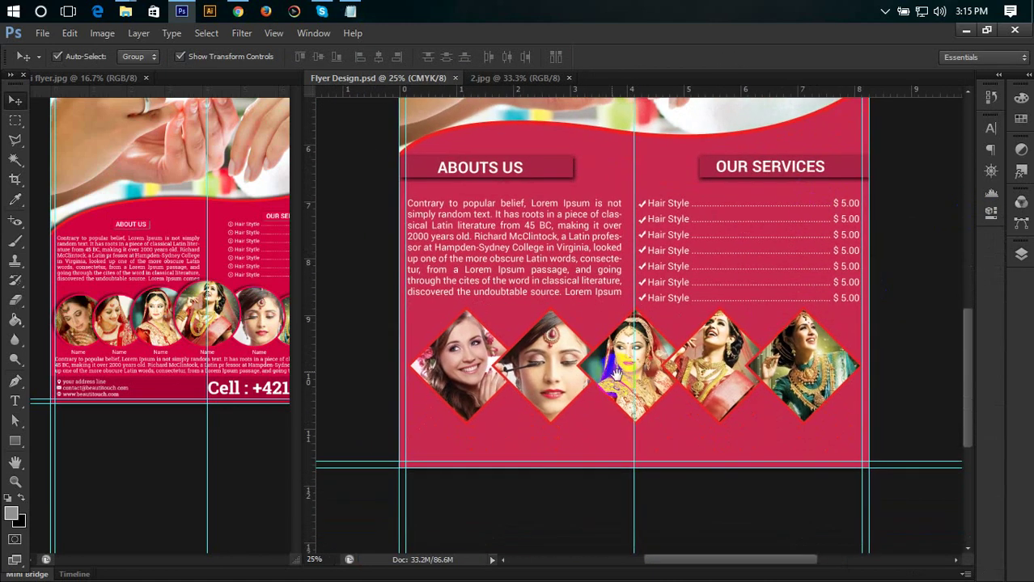
scroll(819, 207, down, 2)
click(208, 370)
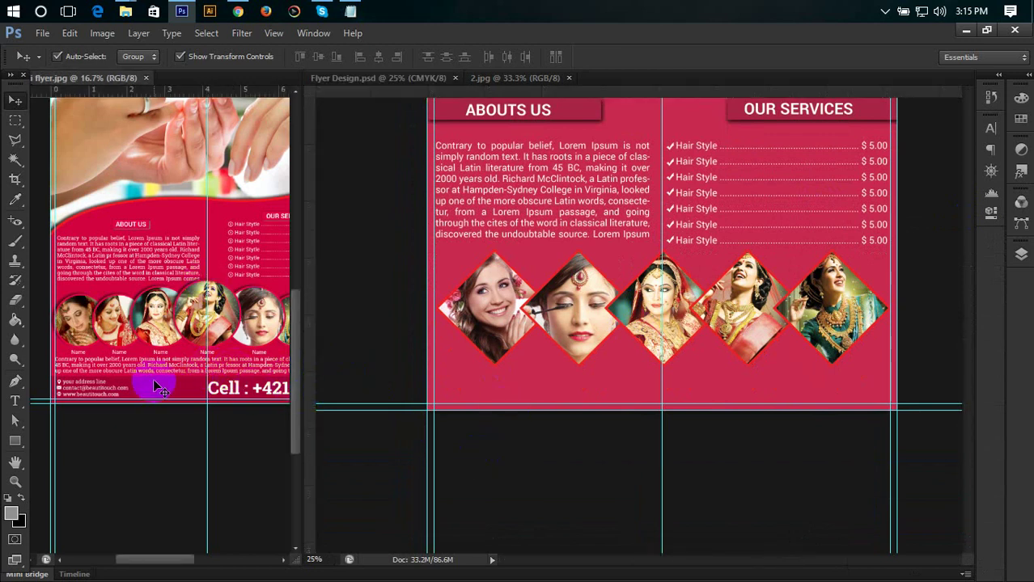
drag(14, 444, 81, 431)
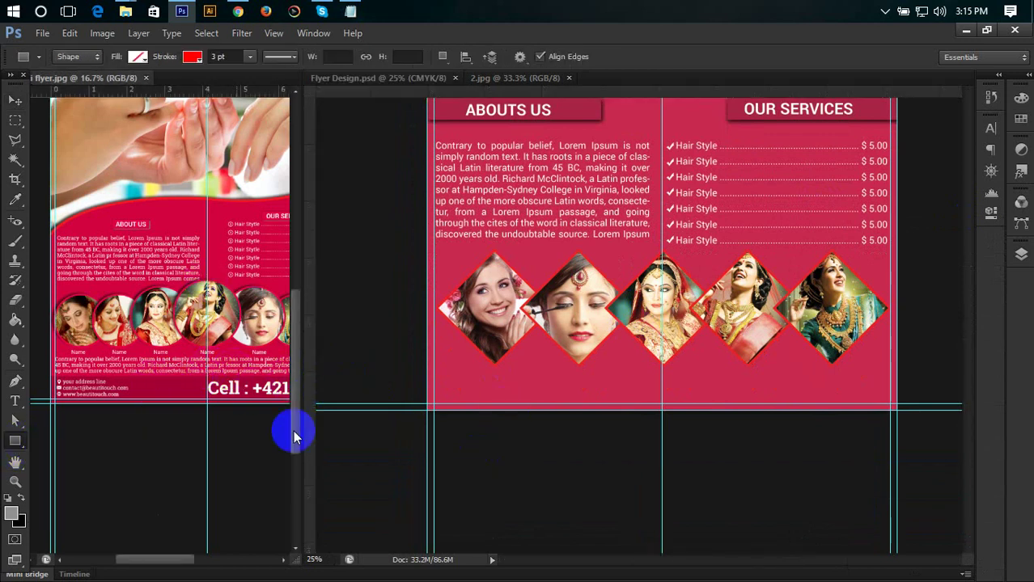
click(417, 383)
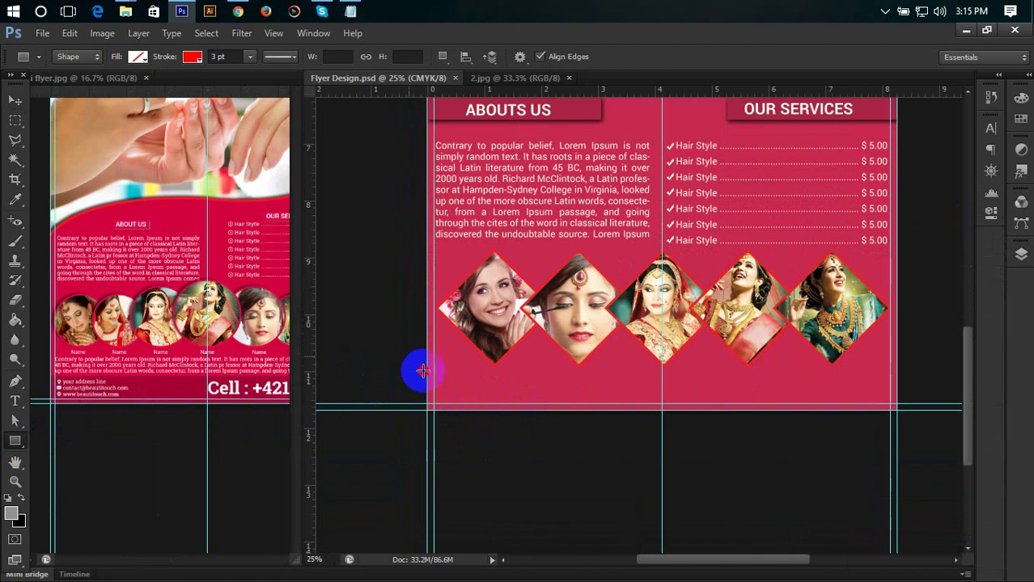
drag(409, 358, 912, 414)
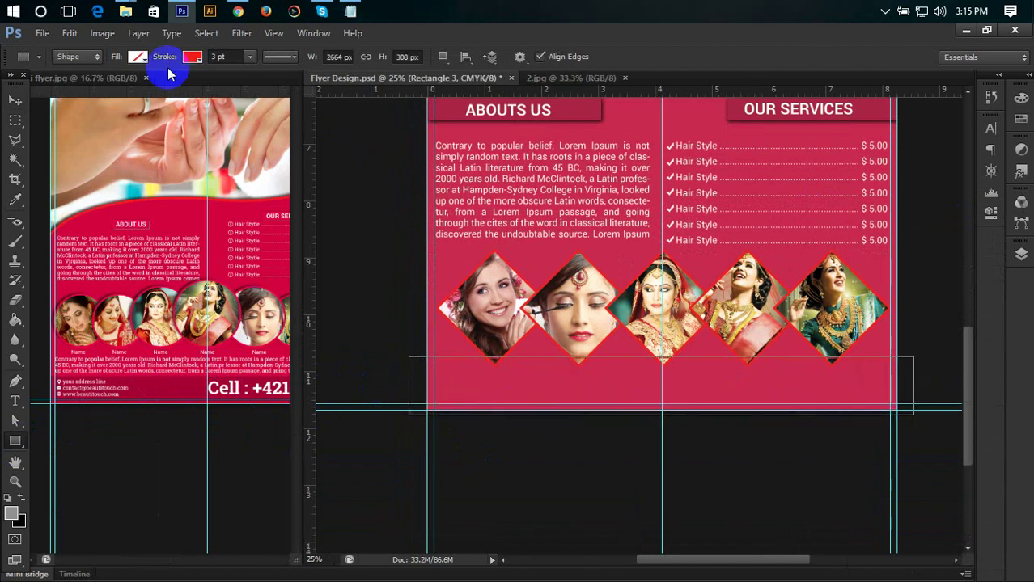
- Give the footer rectangle a crimson fill and no outline
click(138, 57)
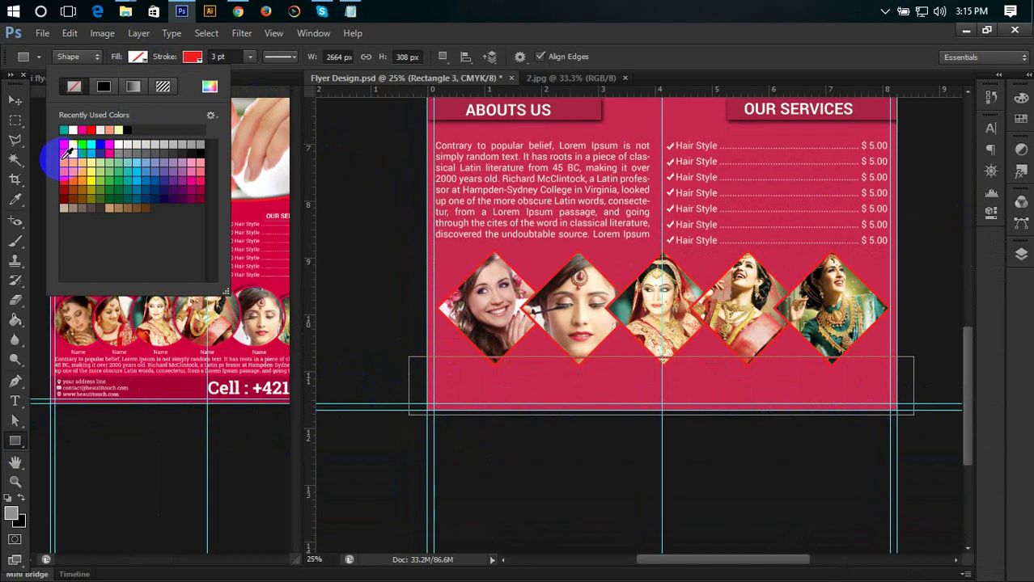
click(64, 186)
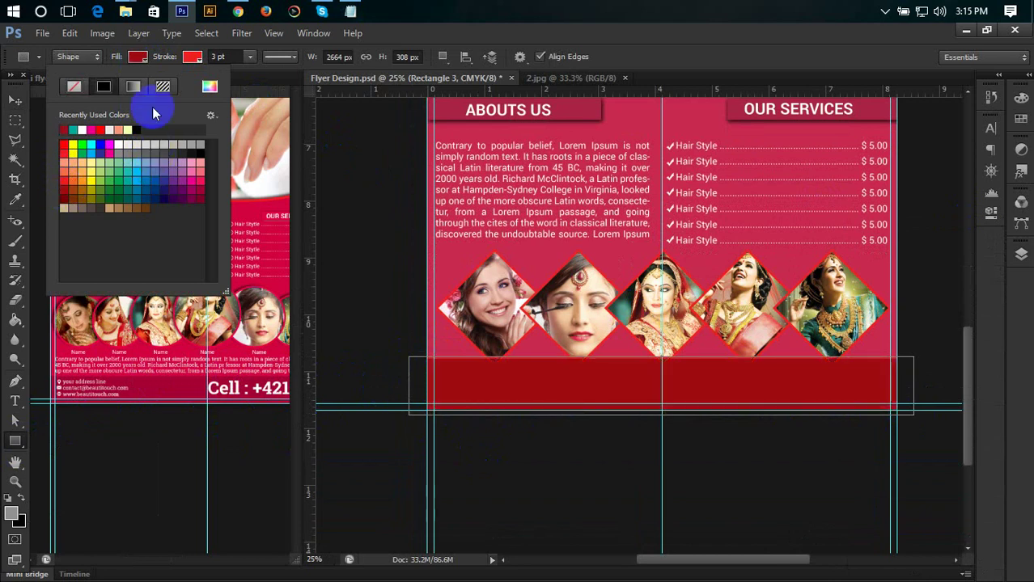
click(74, 194)
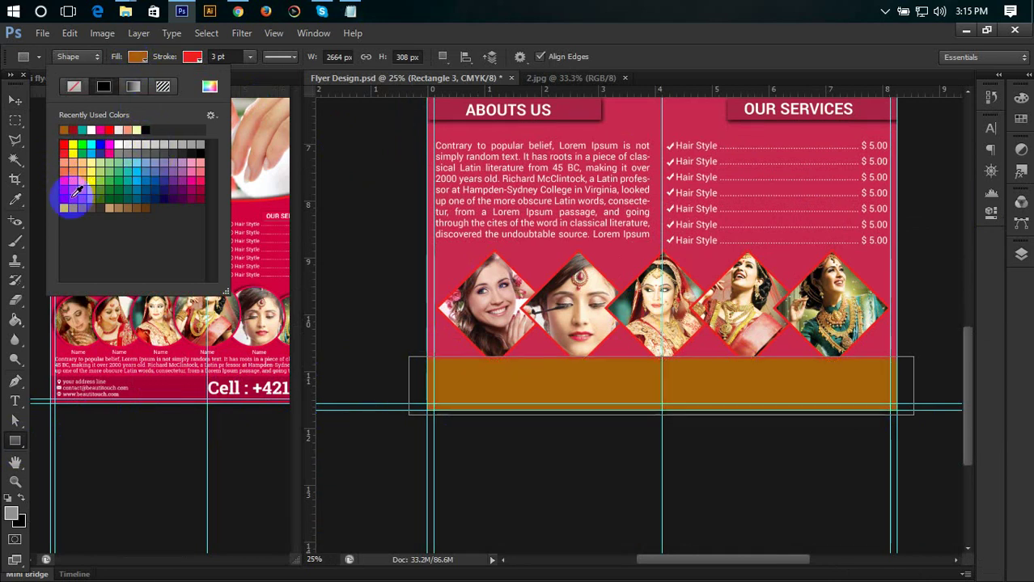
click(76, 185)
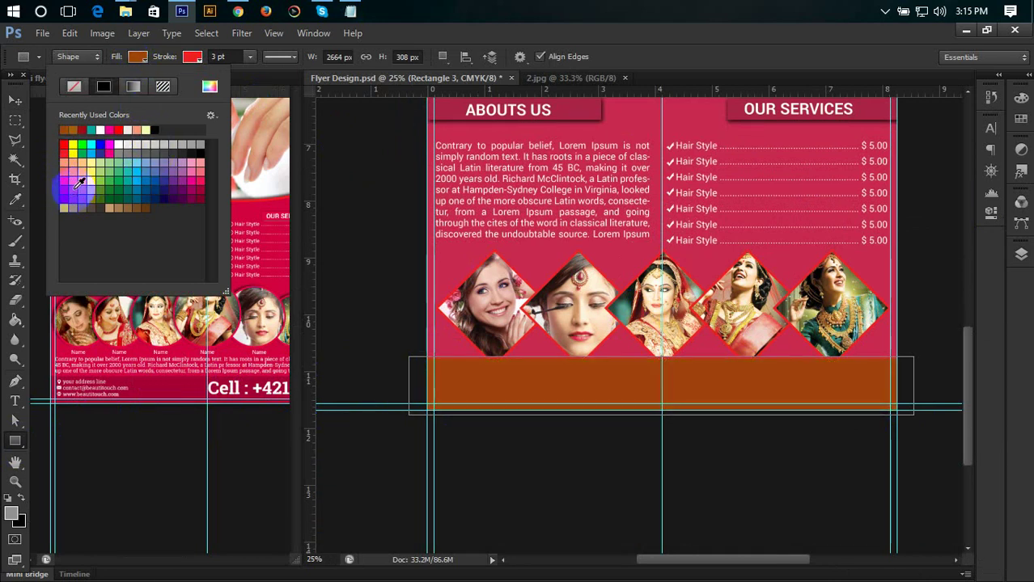
click(191, 57)
click(128, 86)
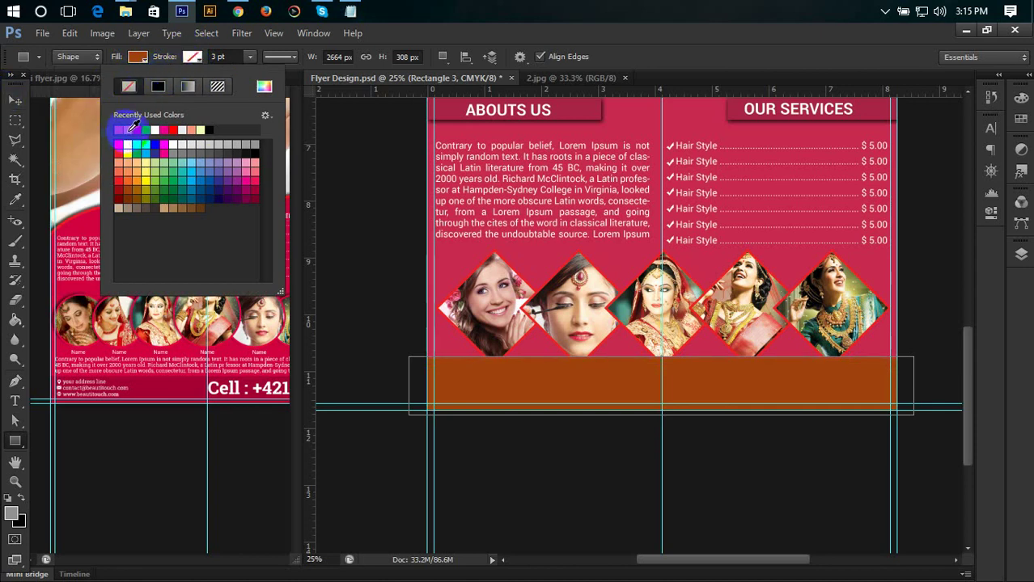
click(128, 129)
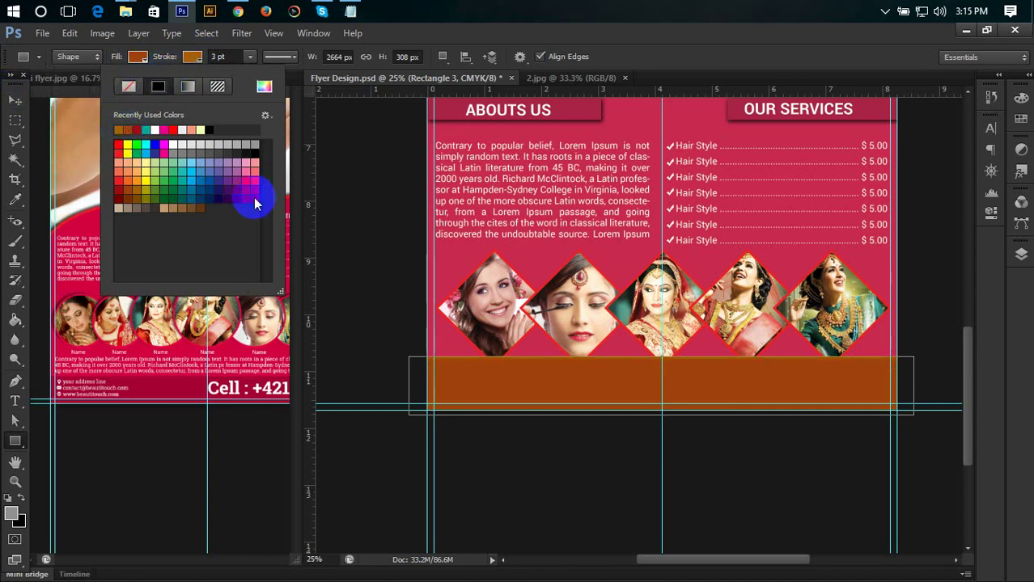
click(255, 201)
click(139, 58)
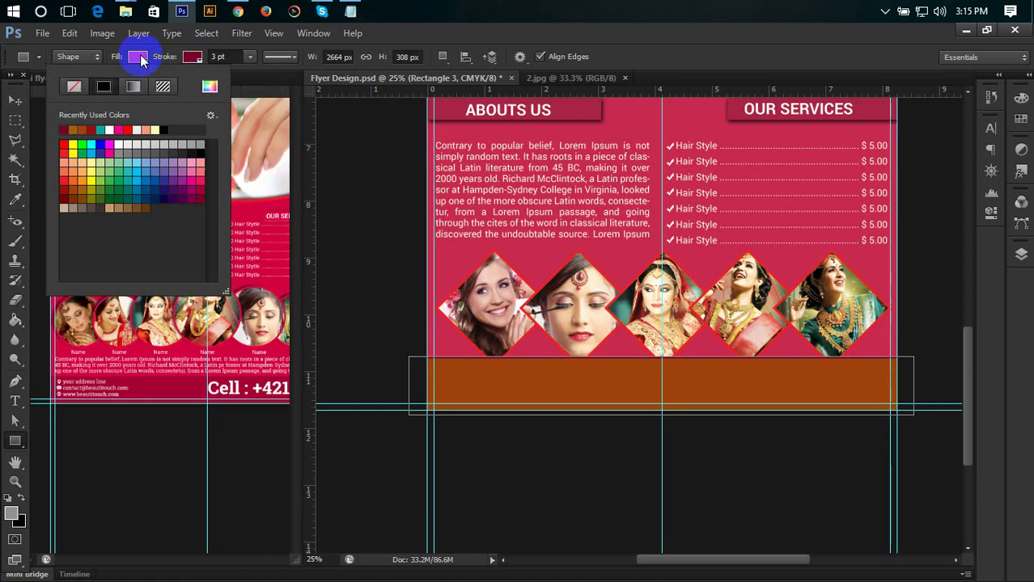
click(203, 195)
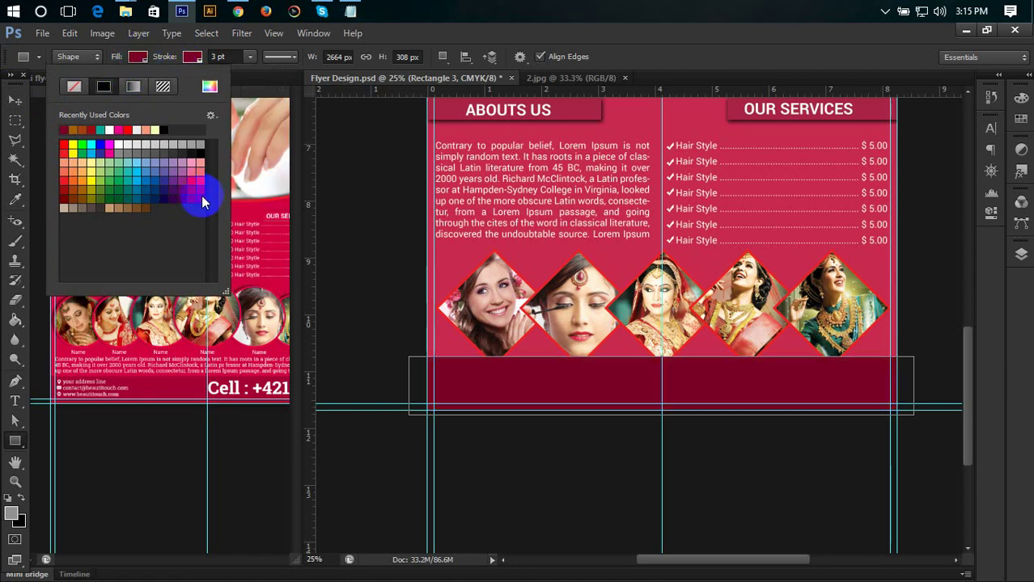
click(192, 57)
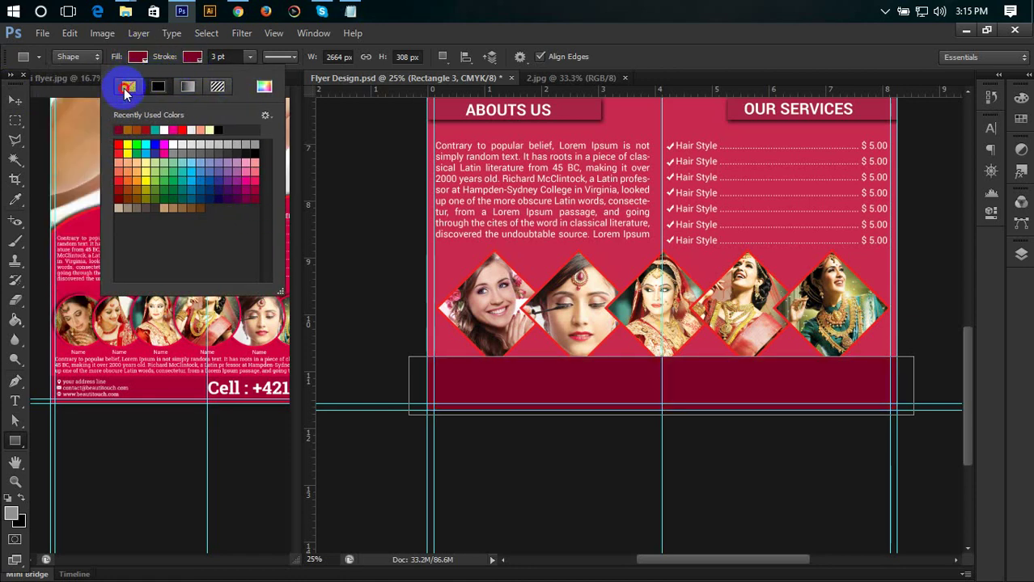
click(127, 87)
- Lower the rectangle's top edge to about 0.77 in tall, just below the diamonds
click(15, 99)
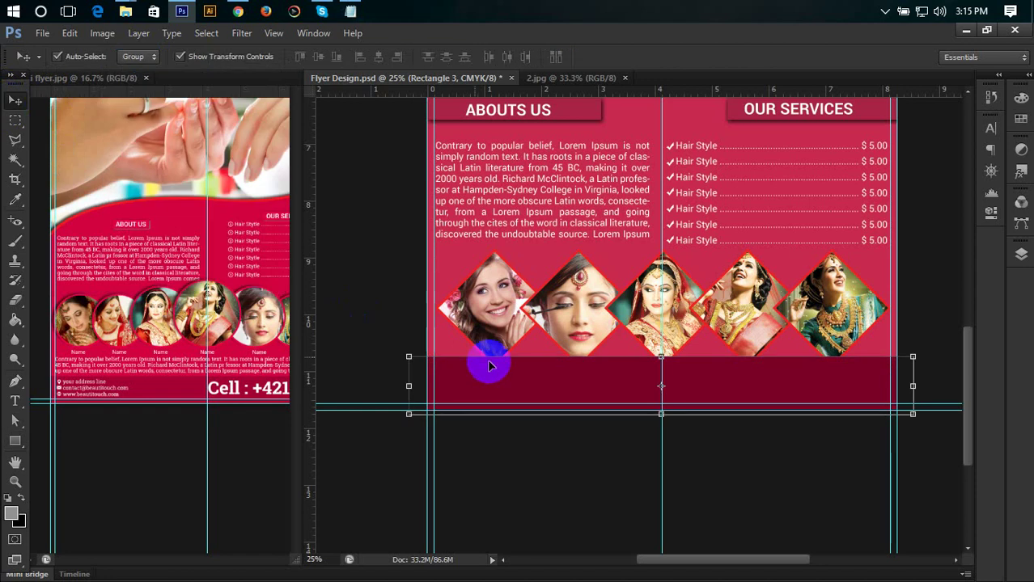
drag(662, 357, 669, 372)
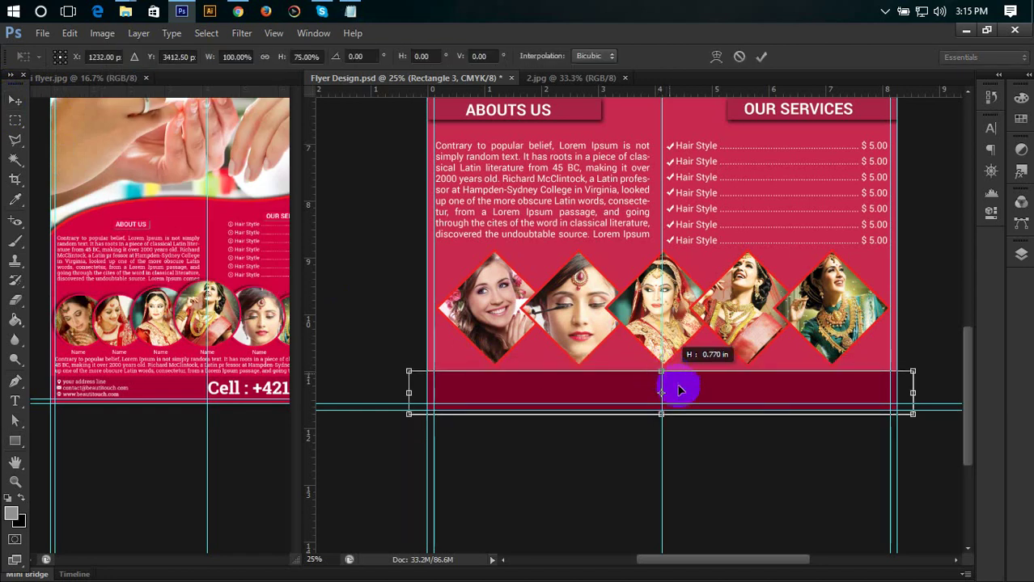
drag(669, 372, 676, 388)
key(Return)
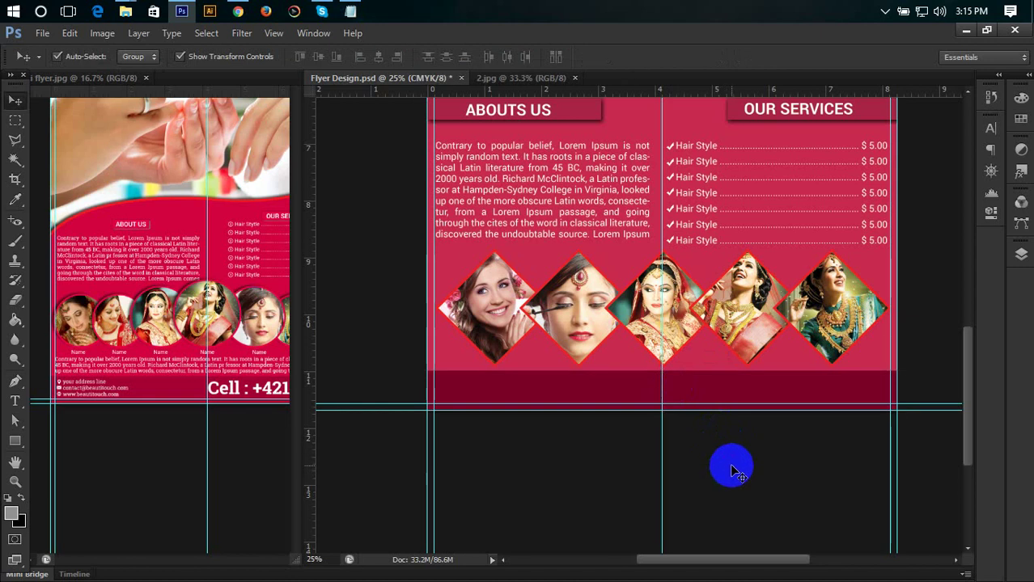
key(ctrl+plus)
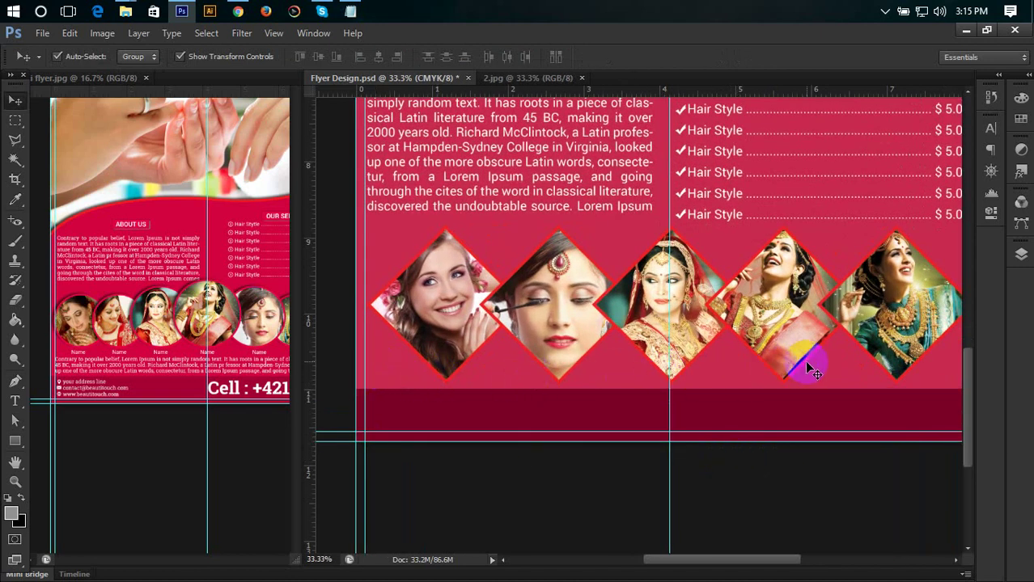
- Add a white 'Name' caption beneath the first photo diamond
drag(806, 368, 768, 356)
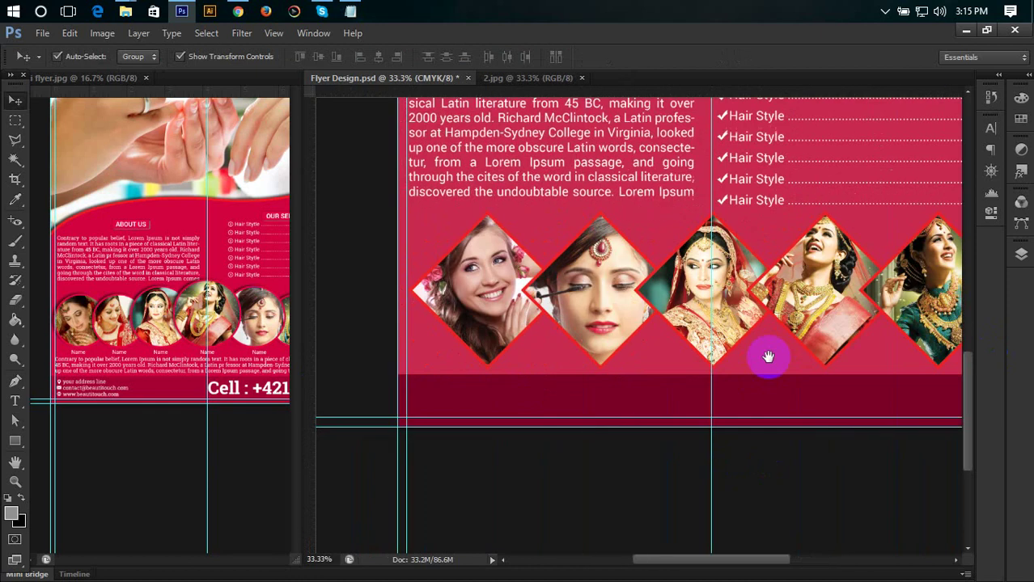
key(ctrl+plus)
key(ctrl+plus)
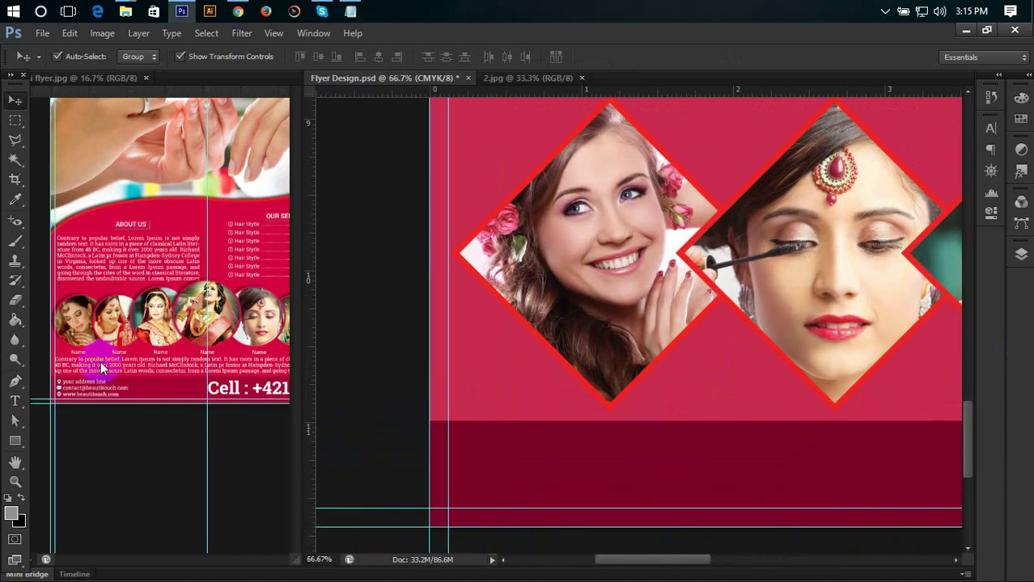
click(15, 400)
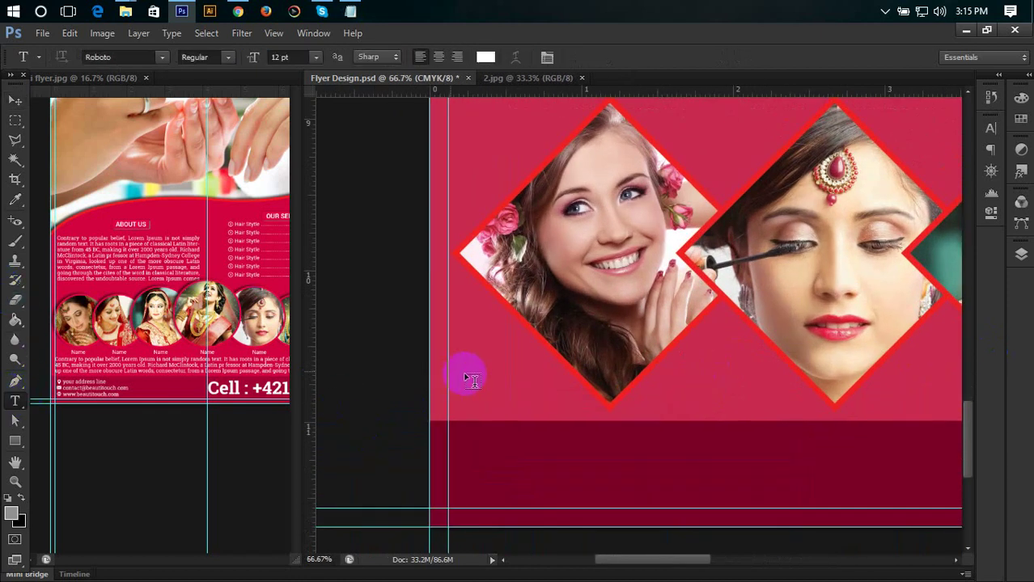
click(465, 375)
text(Name)
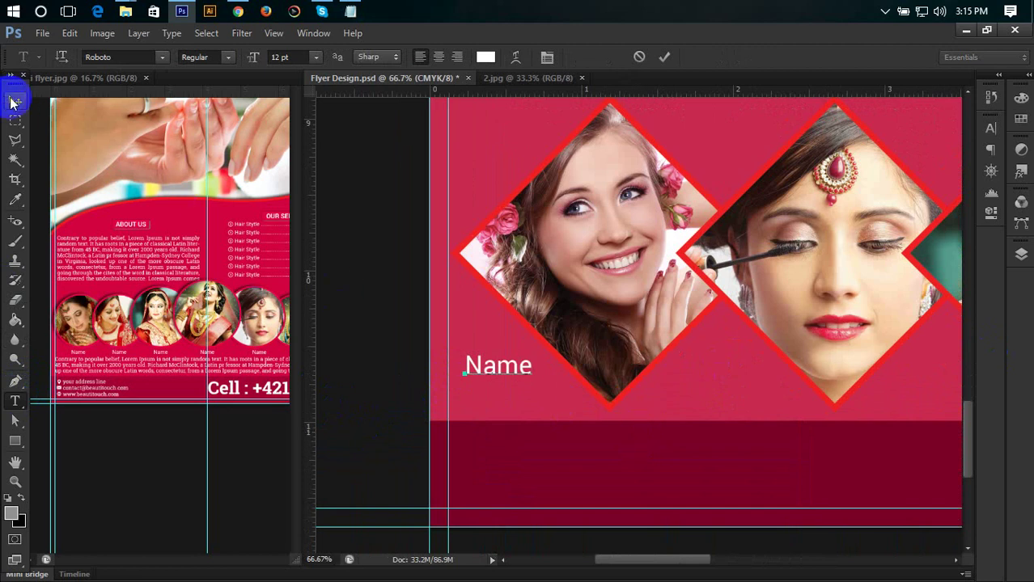
click(15, 100)
mouse_move(516, 373)
mouse_down()
mouse_move(518, 387)
mouse_move(771, 393)
mouse_up()
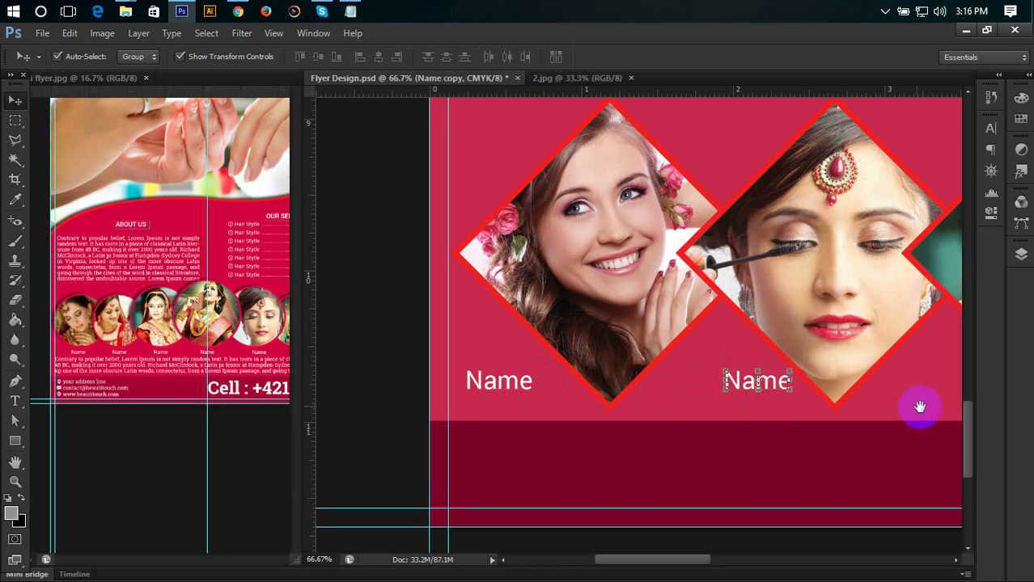
- Alt-drag copies of the Name caption under the second through fifth diamonds, about 1.5 in apart
drag(918, 403, 644, 409)
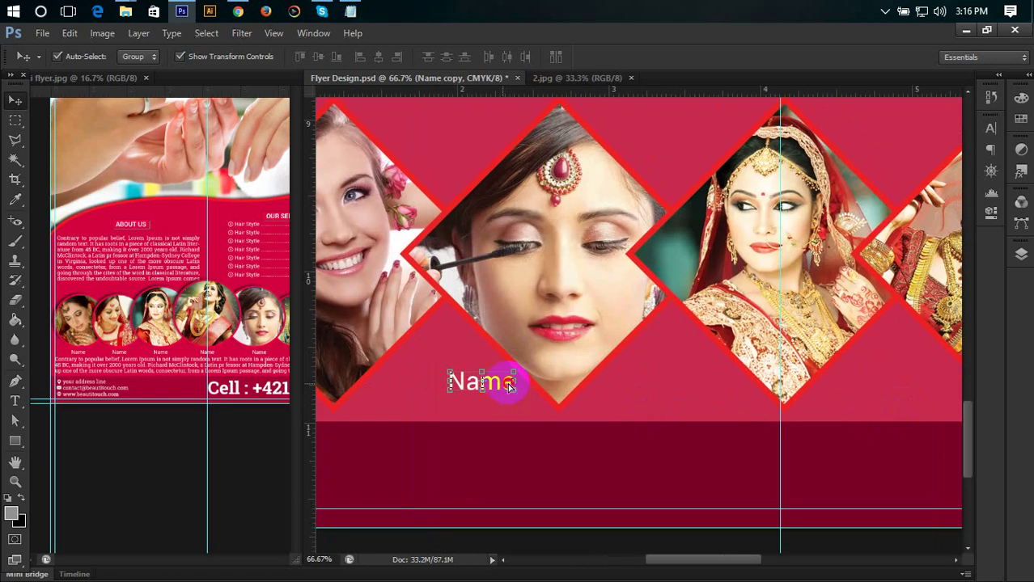
drag(510, 387, 722, 404)
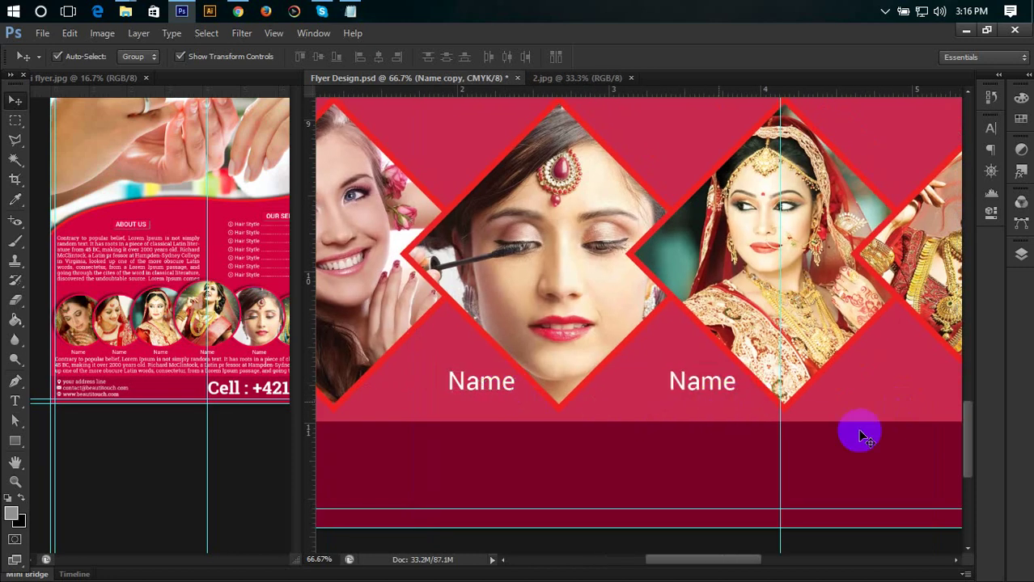
drag(863, 437, 492, 443)
alt+click(350, 402)
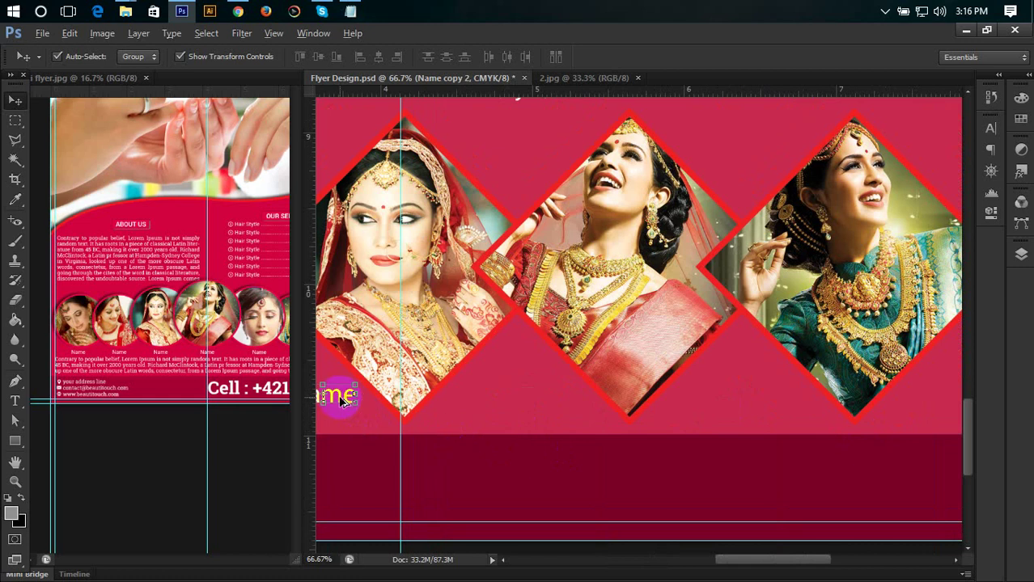
drag(342, 402, 570, 414)
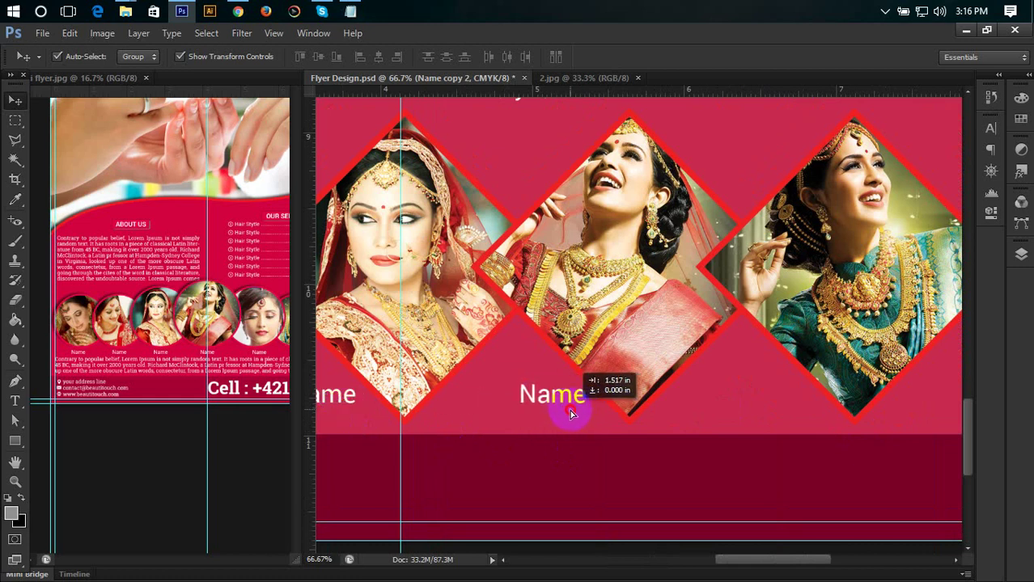
drag(796, 434, 651, 441)
alt+click(408, 420)
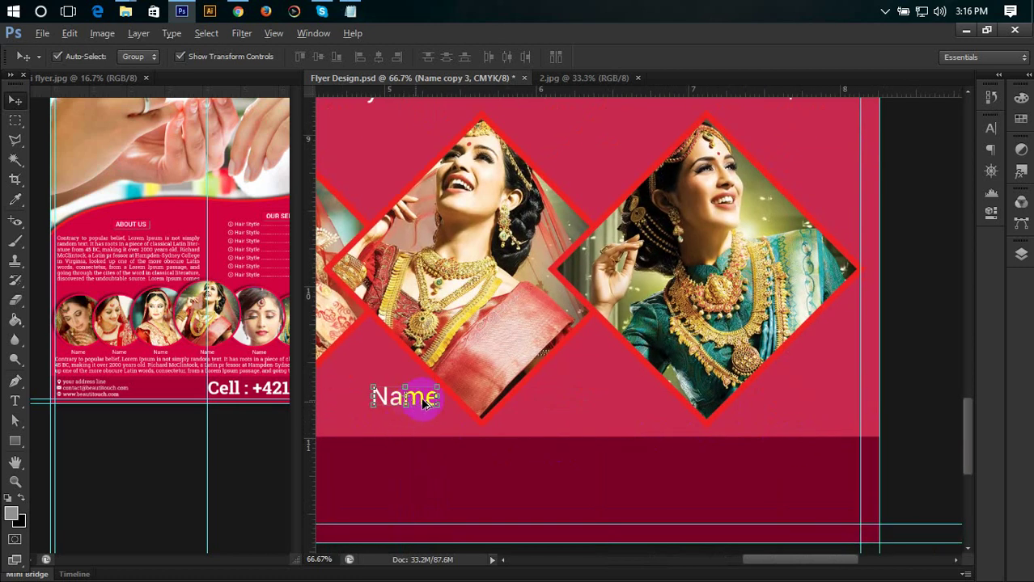
mouse_move(424, 403)
mouse_down()
mouse_move(645, 426)
mouse_move(634, 426)
mouse_up()
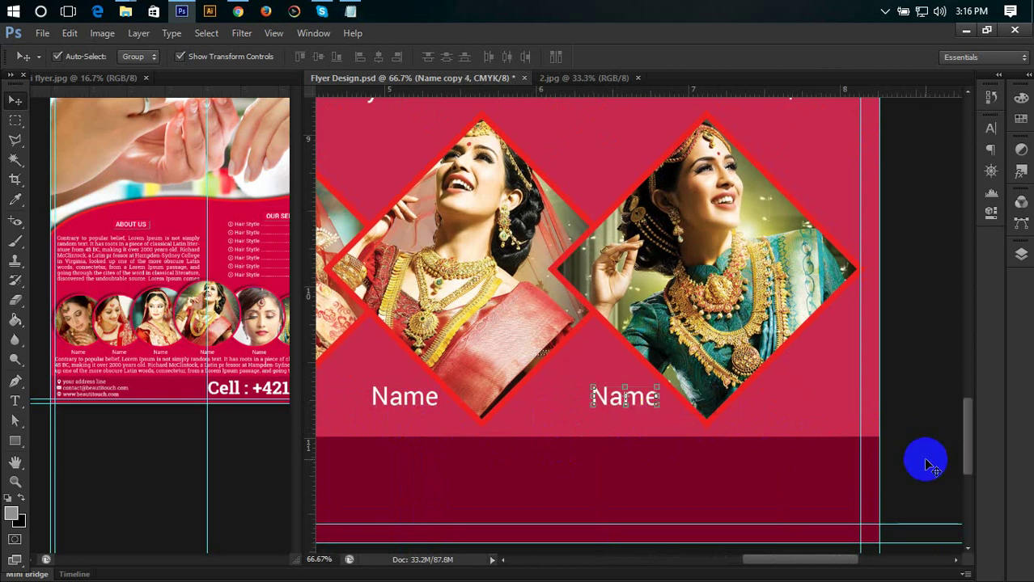
click(923, 395)
scroll(924, 395, down, 2)
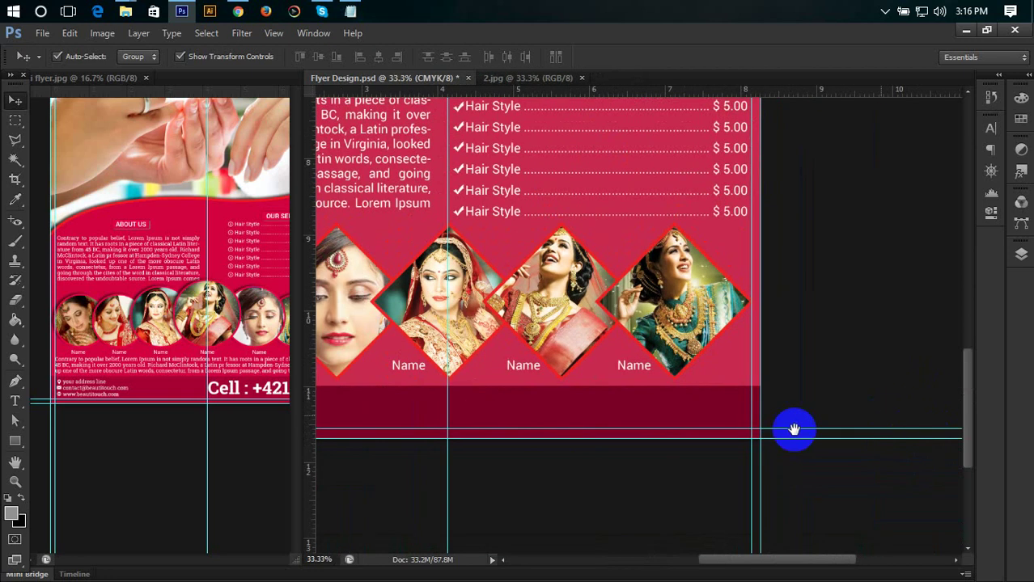
- Zoom in on the footer and draw a paragraph text box inside the crimson band
scroll(794, 431, up, 1)
scroll(795, 431, down, 1)
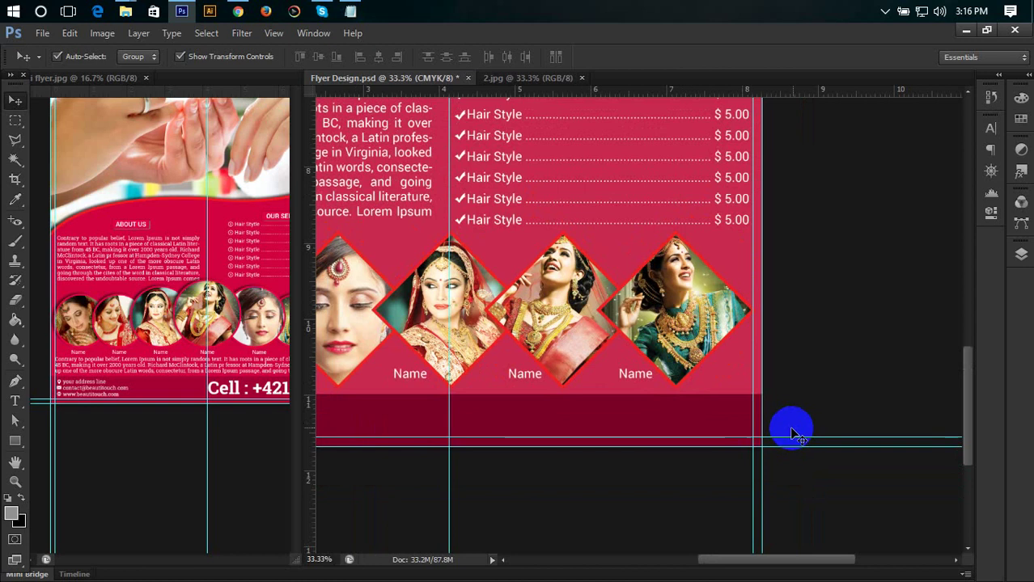
key(ctrl+plus)
drag(377, 436, 819, 404)
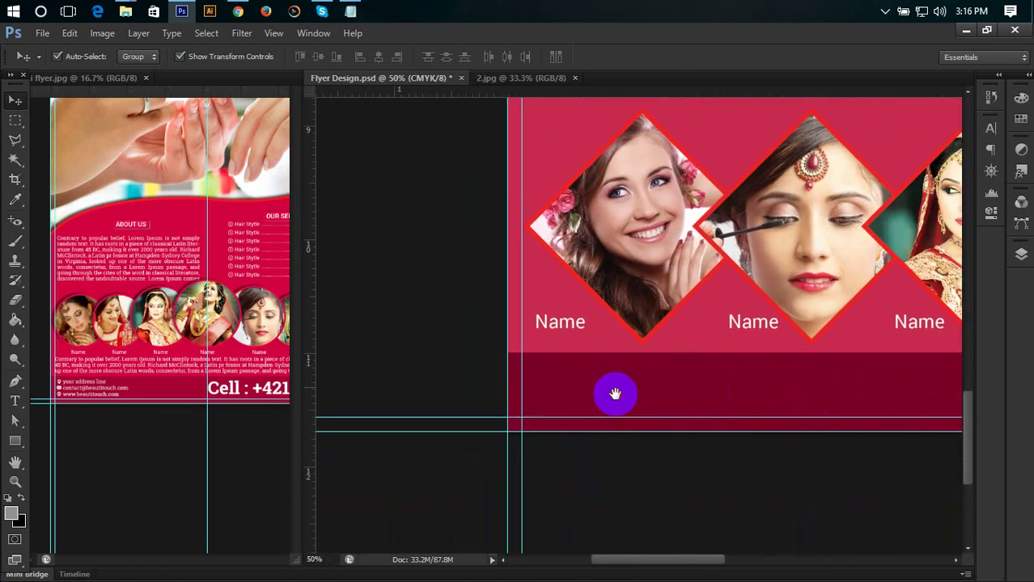
key(ctrl+plus)
mouse_move(617, 394)
mouse_down()
mouse_move(619, 325)
mouse_move(591, 293)
mouse_up()
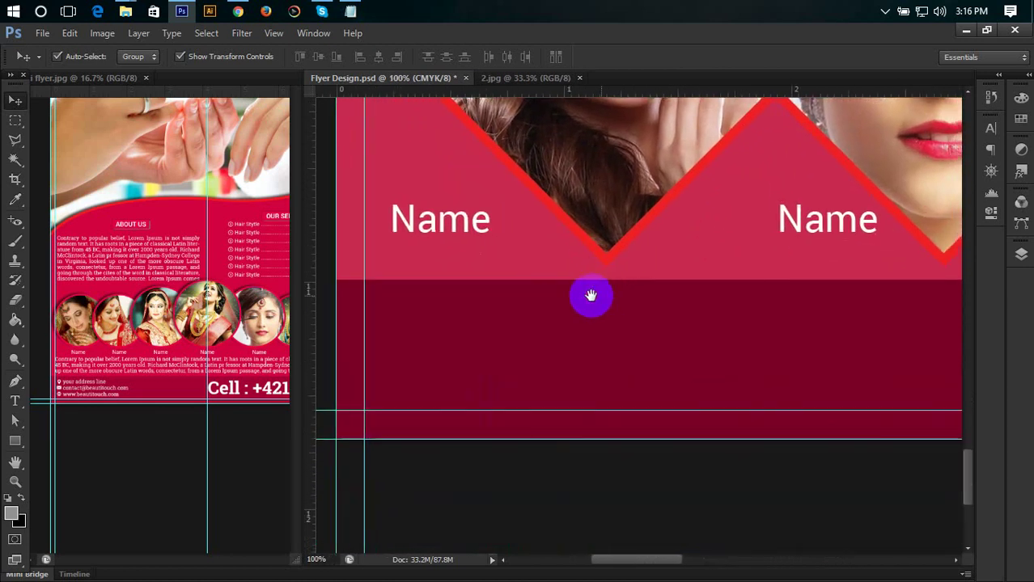
click(15, 401)
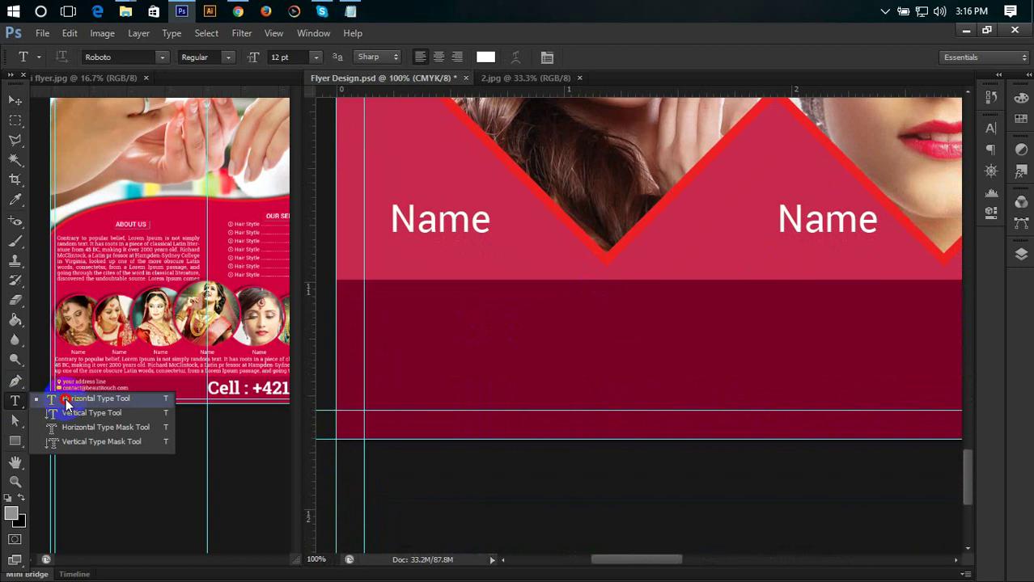
drag(368, 292, 795, 409)
text(Your A)
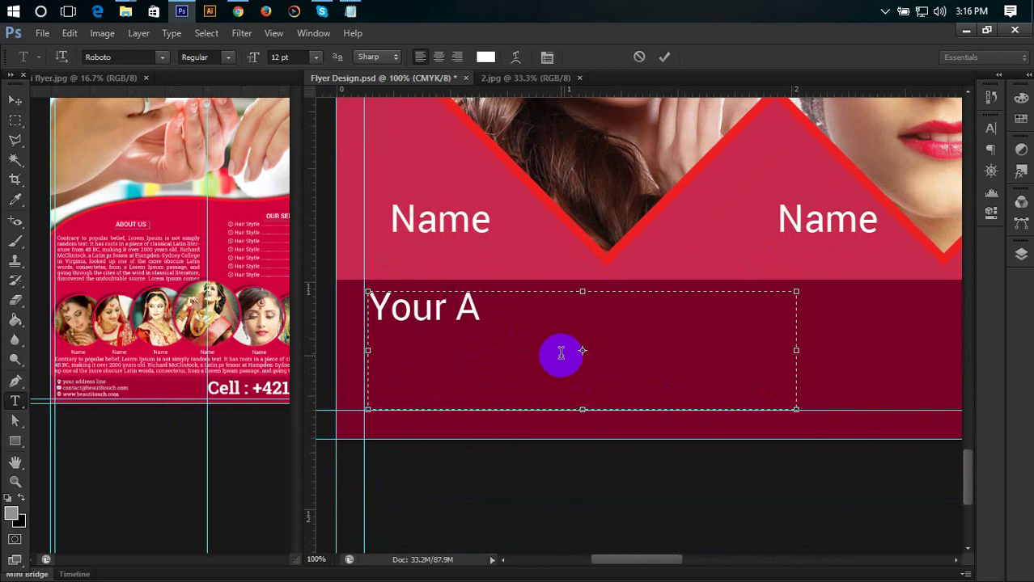
- Type 'Your Address line' and begin the contact e-mail address on the next line
text(ddress)
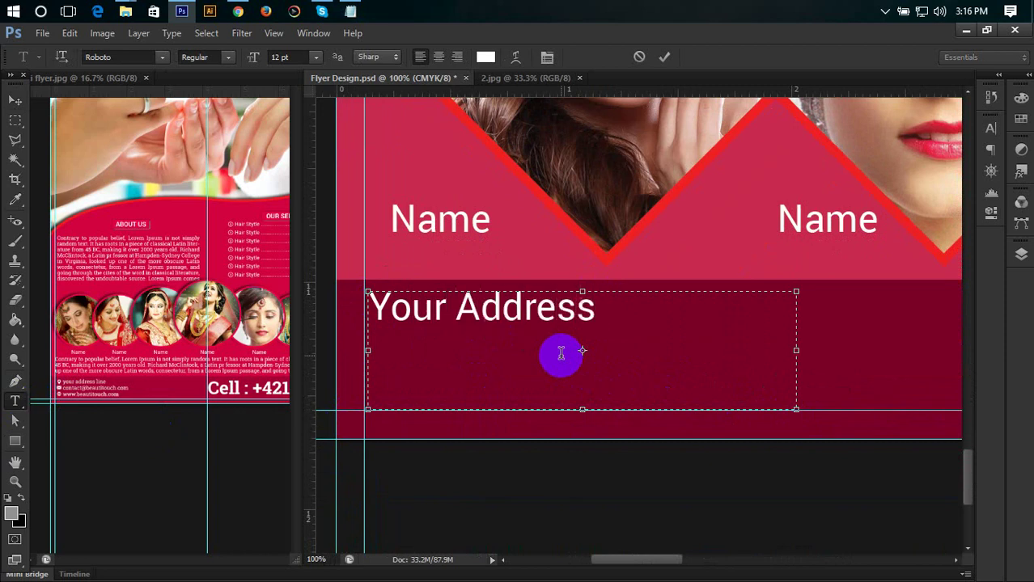
text(ine)
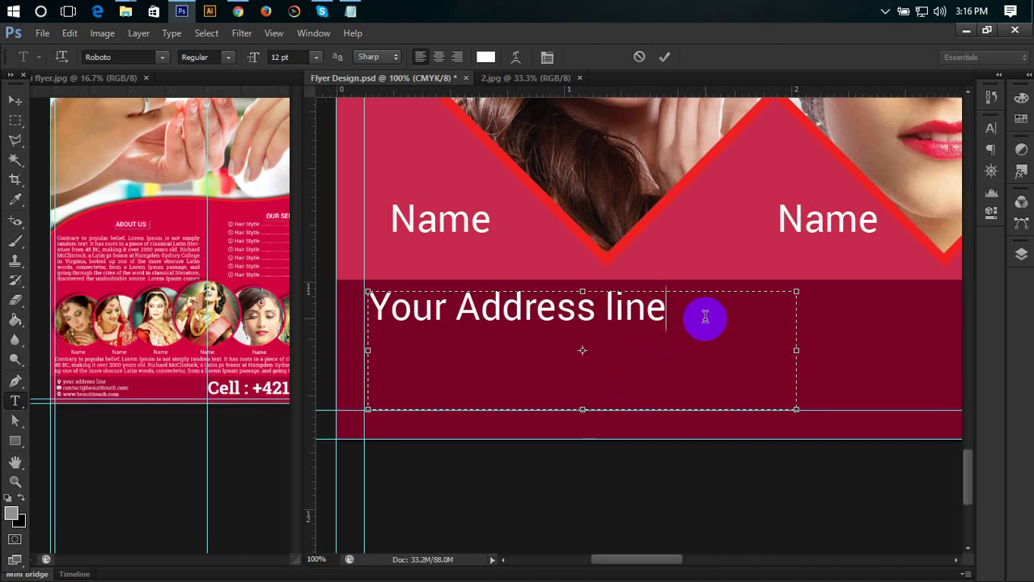
key(Return)
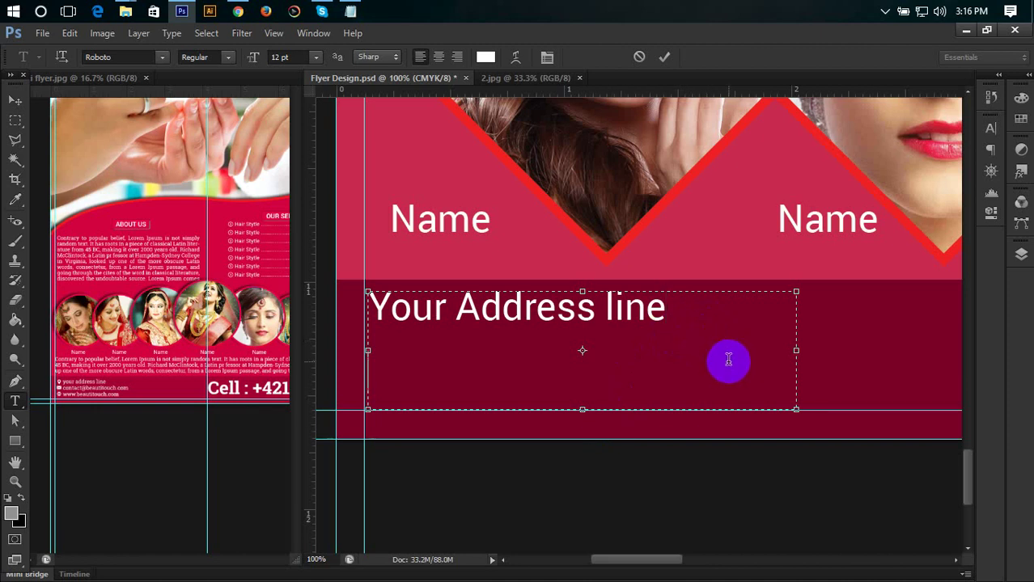
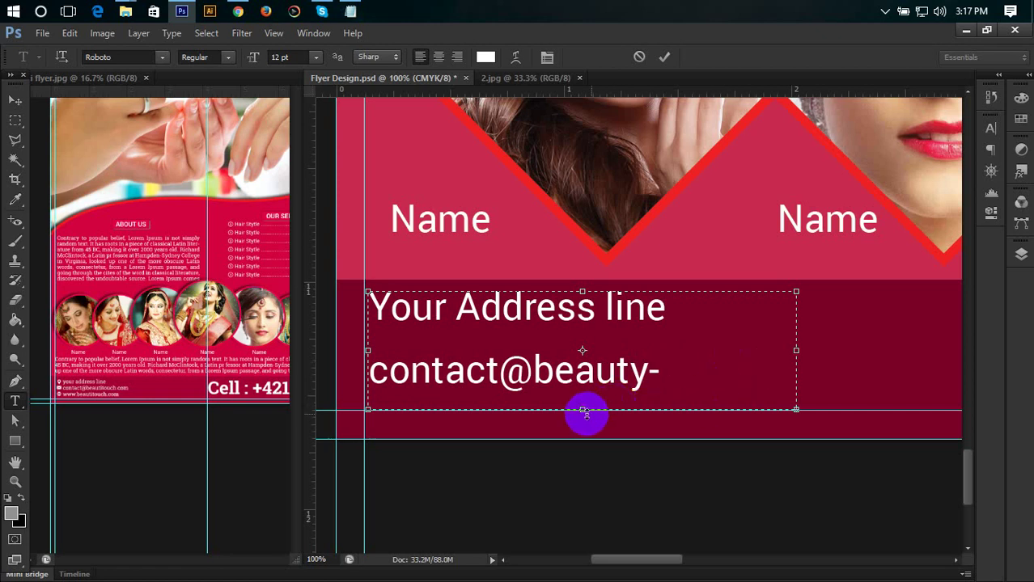
drag(582, 409, 584, 469)
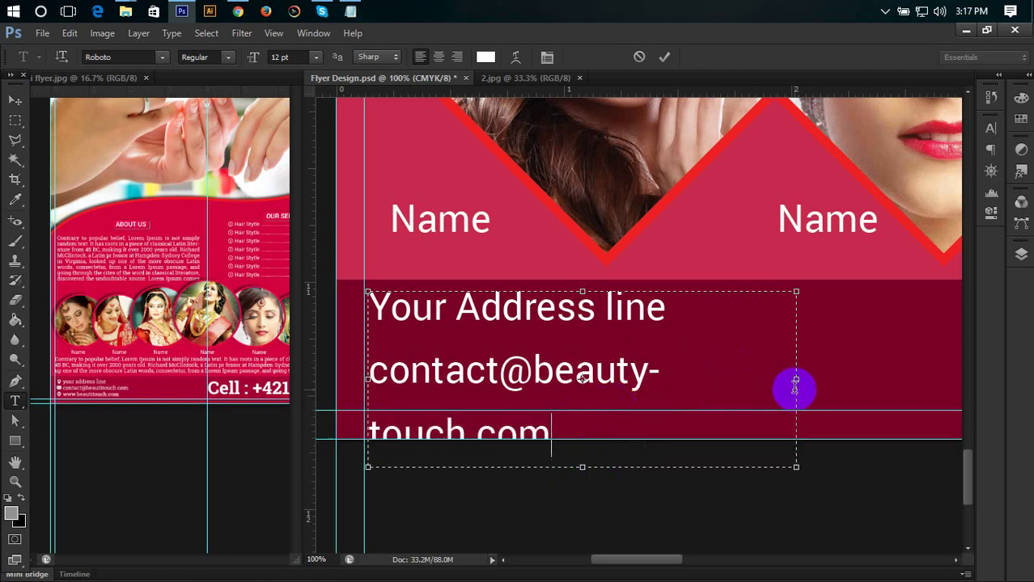
drag(795, 380, 934, 380)
text(www)
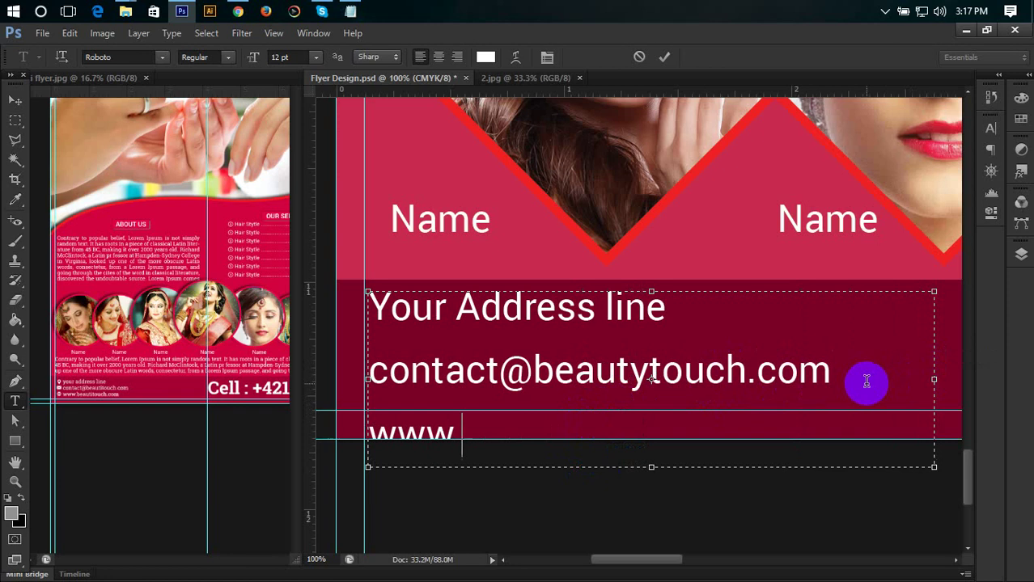
text(.yourdomain.com)
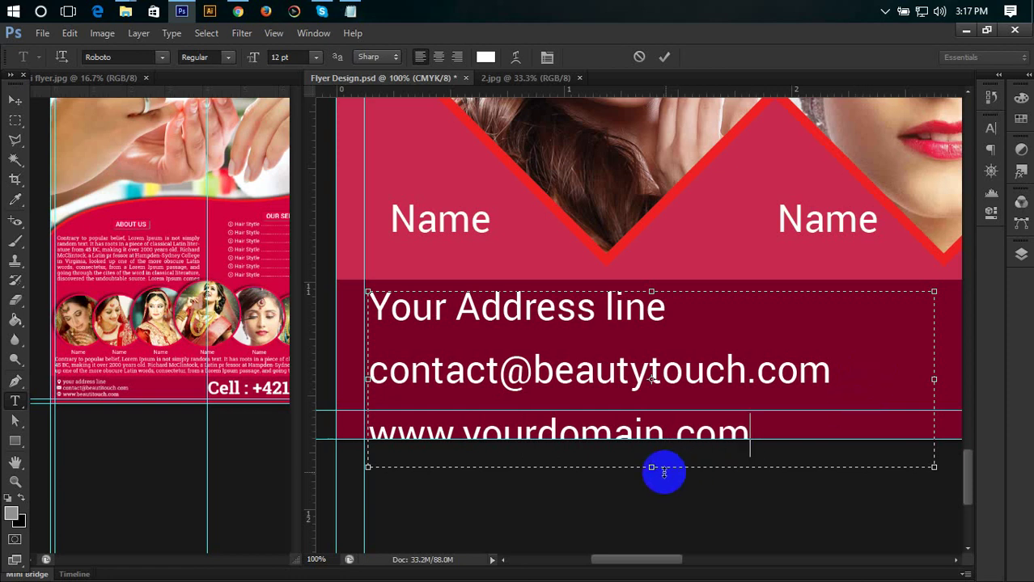
drag(651, 469, 652, 455)
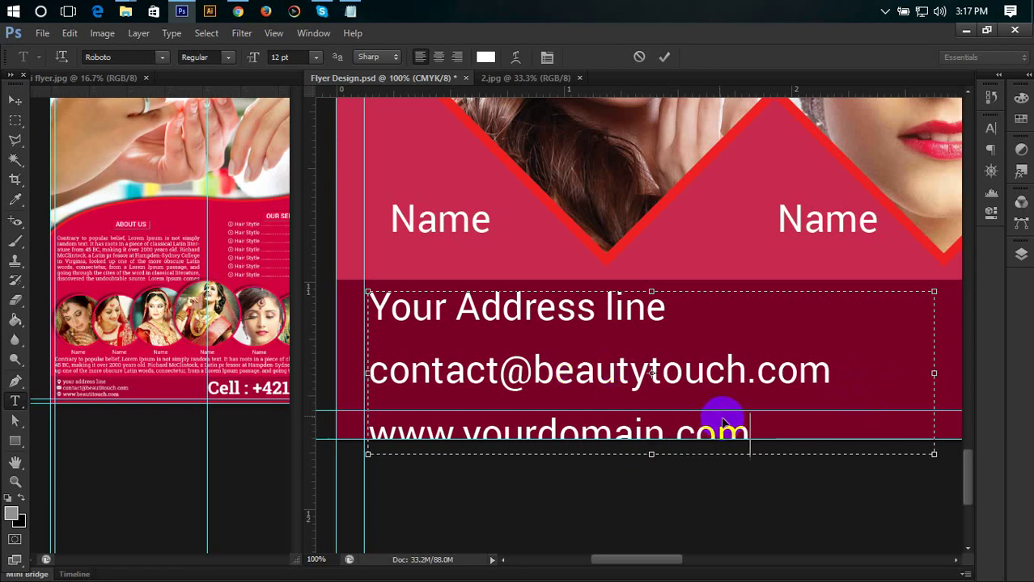
key(ctrl+a)
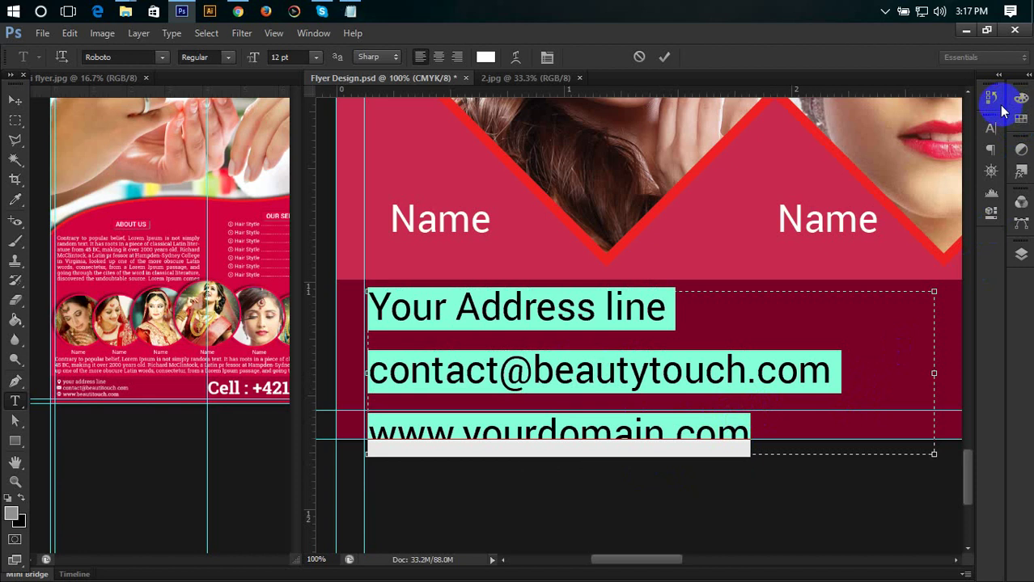
- Set the contact text leading to 14 pt and its font size to 10 pt
click(992, 130)
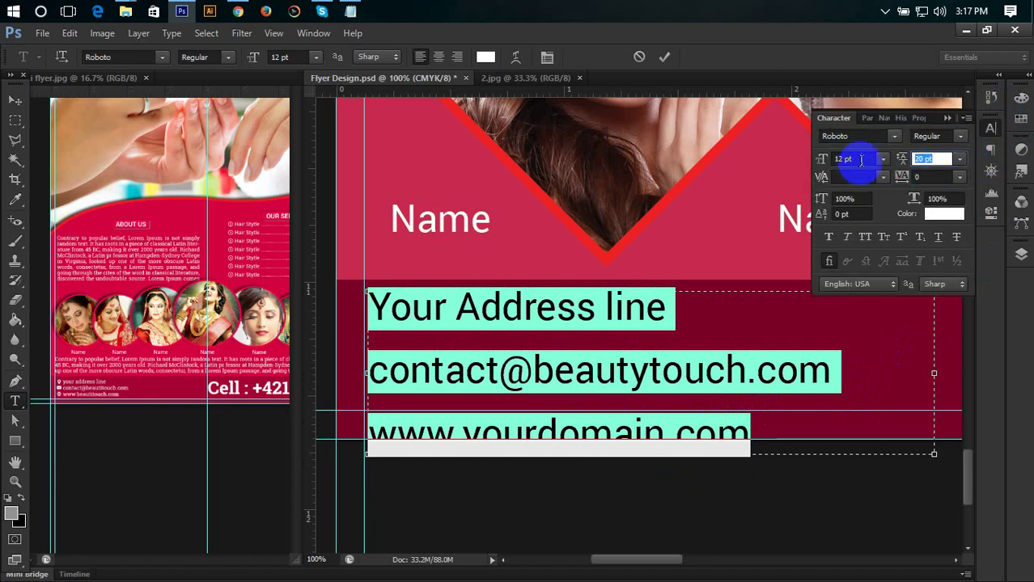
click(934, 159)
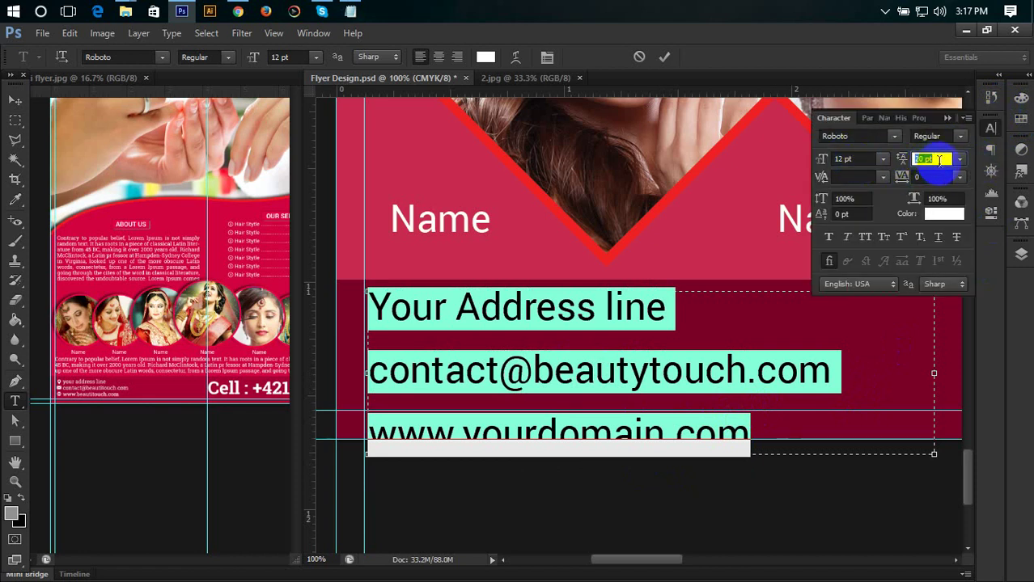
key(Down)
key(Down)
key(Down)
key(Down)
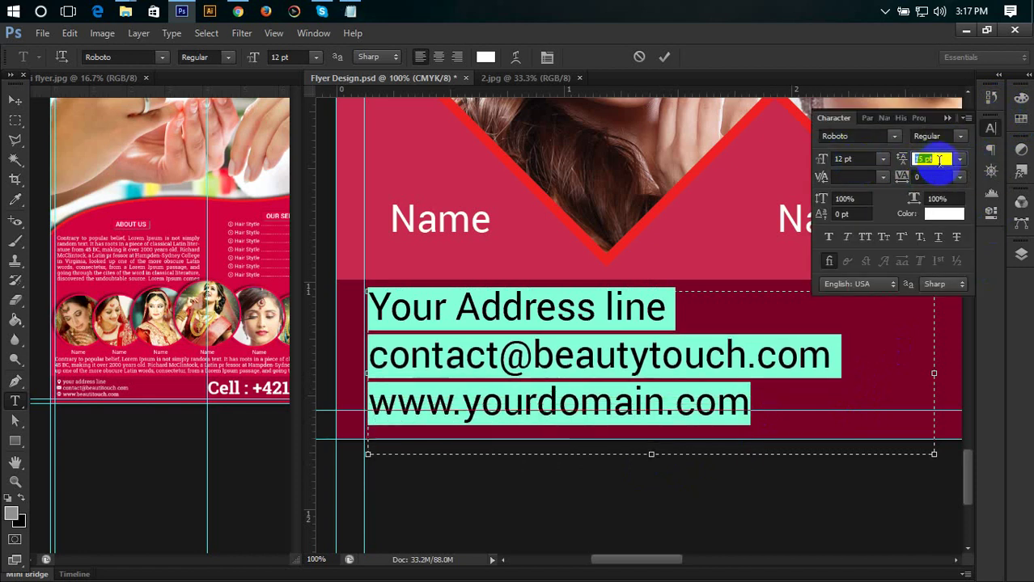
key(Down)
key(Down)
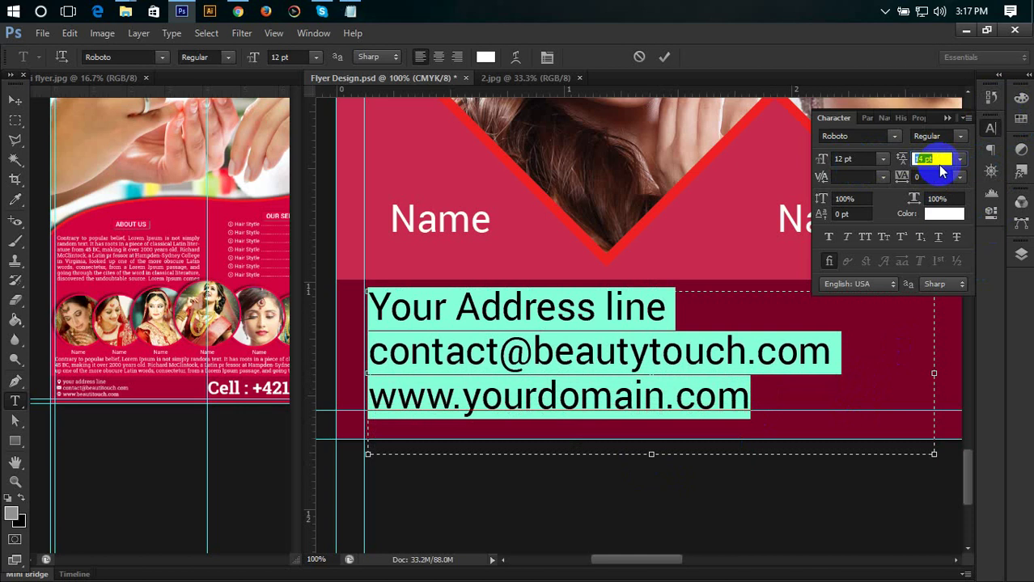
click(855, 159)
text(10)
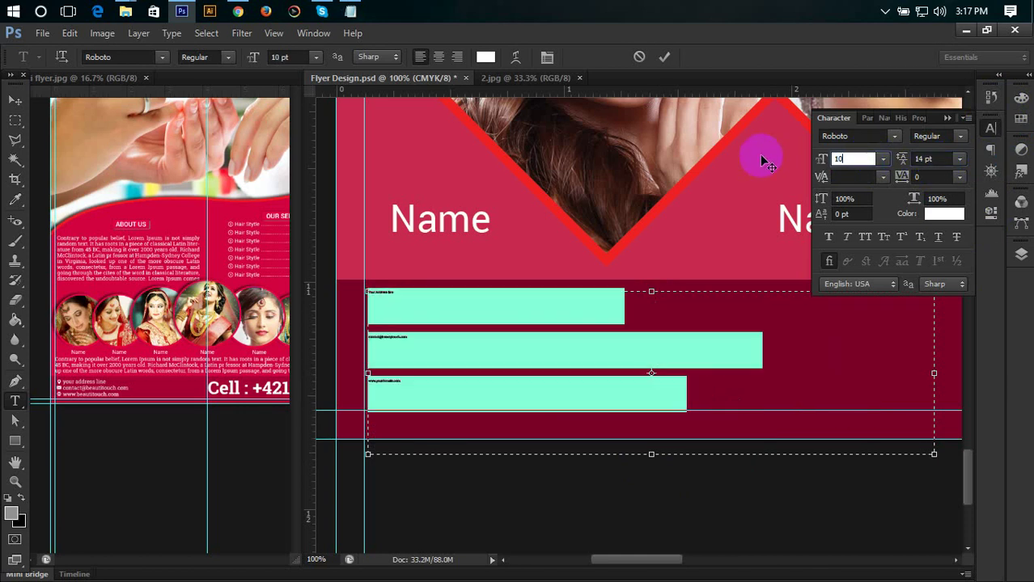
click(647, 393)
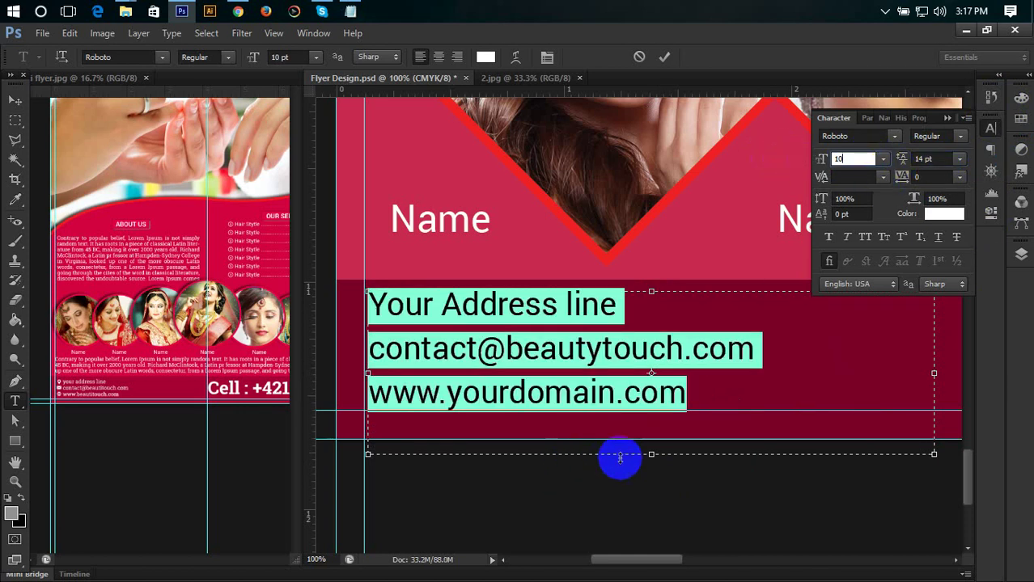
- Shrink the contact text box to fit and shift the block to the right
drag(653, 456, 649, 413)
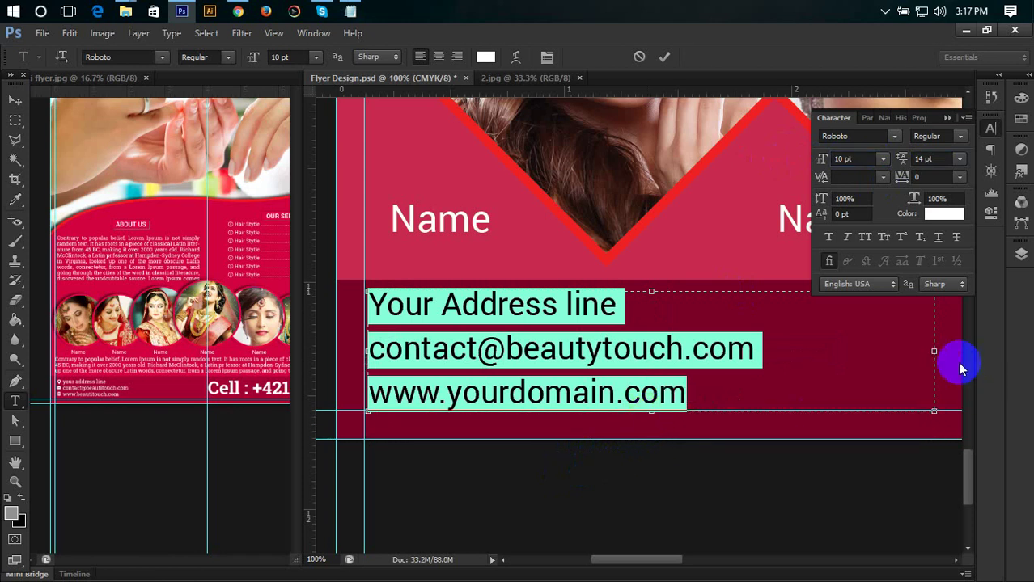
drag(933, 351, 753, 351)
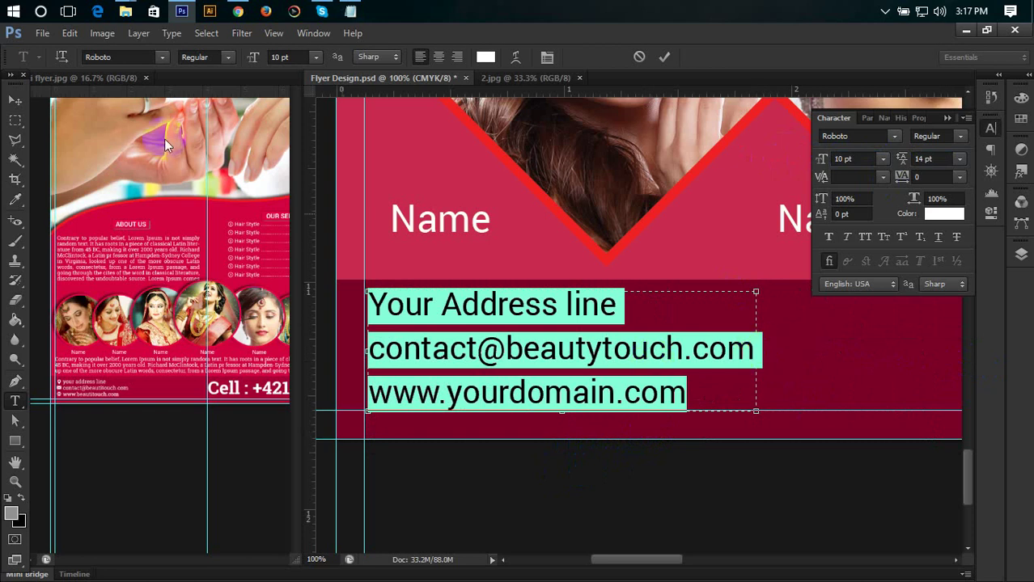
click(14, 104)
mouse_move(469, 307)
mouse_down()
mouse_move(556, 317)
mouse_move(532, 317)
mouse_up()
click(415, 349)
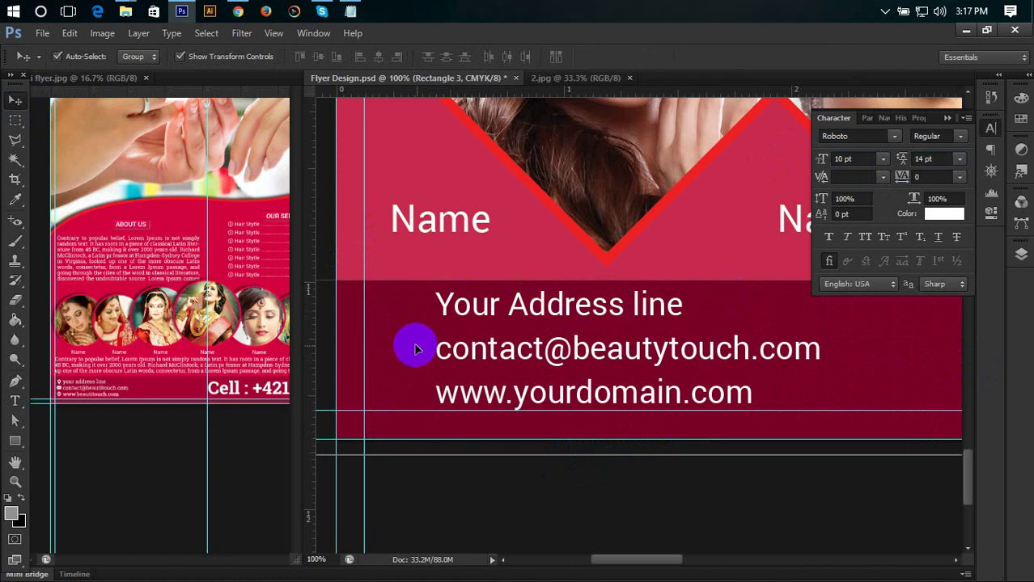
- Open Mail (2).png from E:\Graphics Projects\Icon\png\Email Icon
double_click(669, 473)
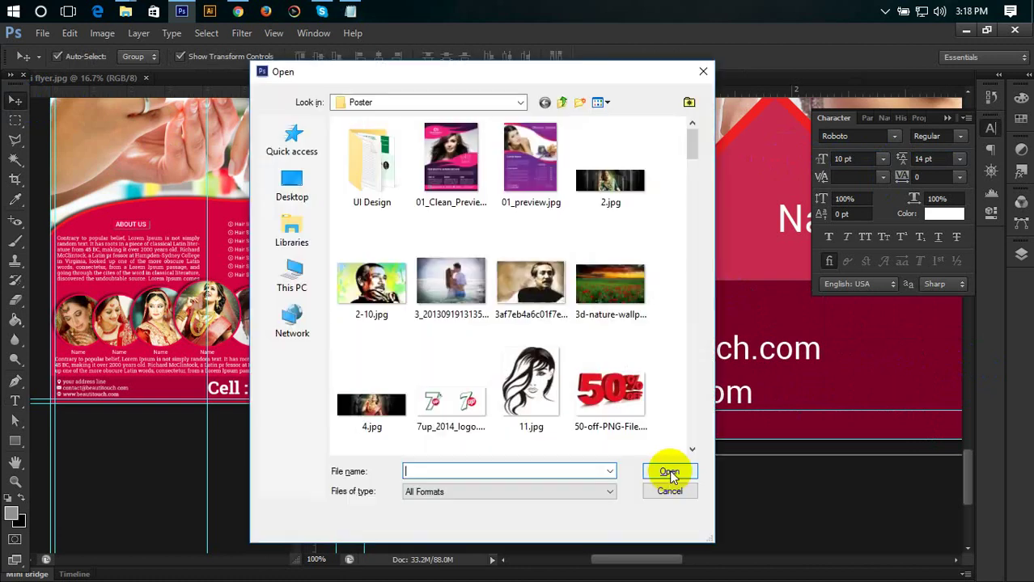
click(292, 276)
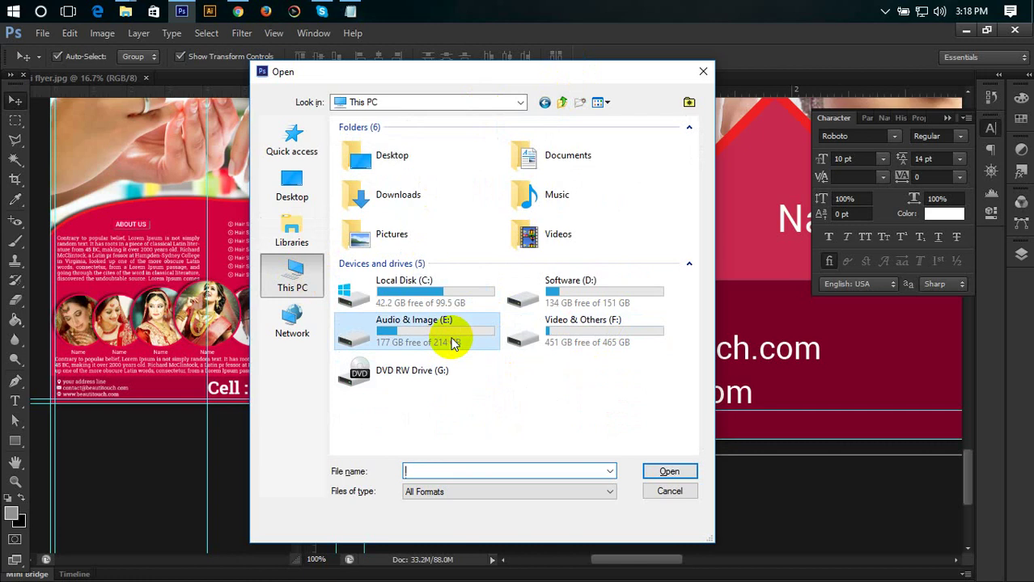
double_click(455, 338)
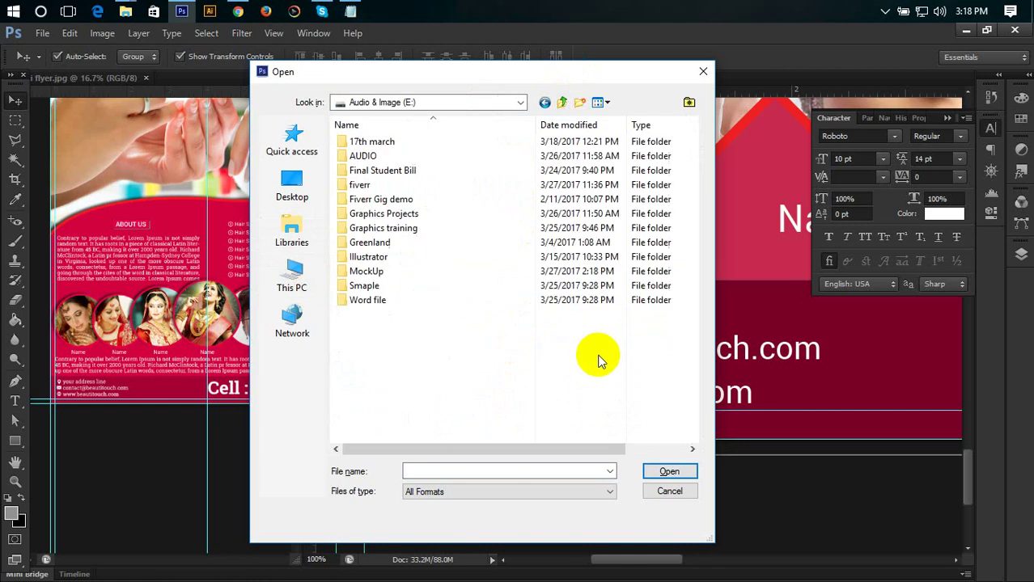
click(399, 230)
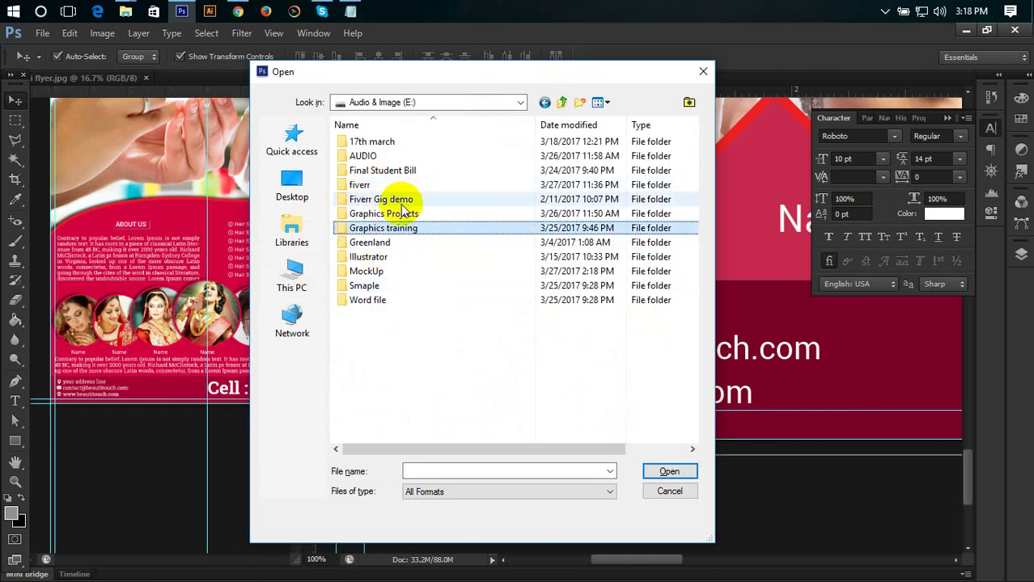
double_click(374, 213)
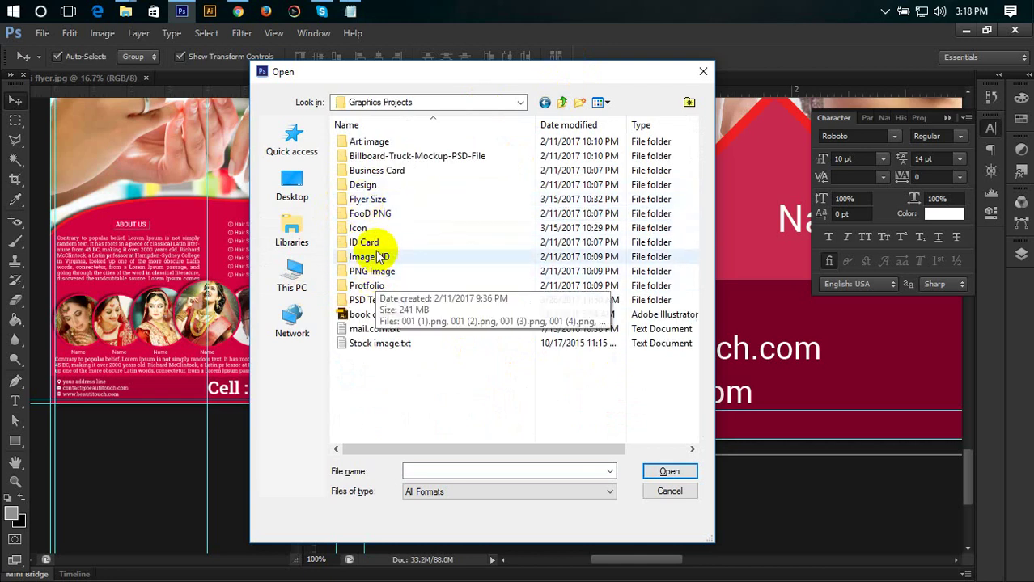
click(360, 228)
double_click(360, 228)
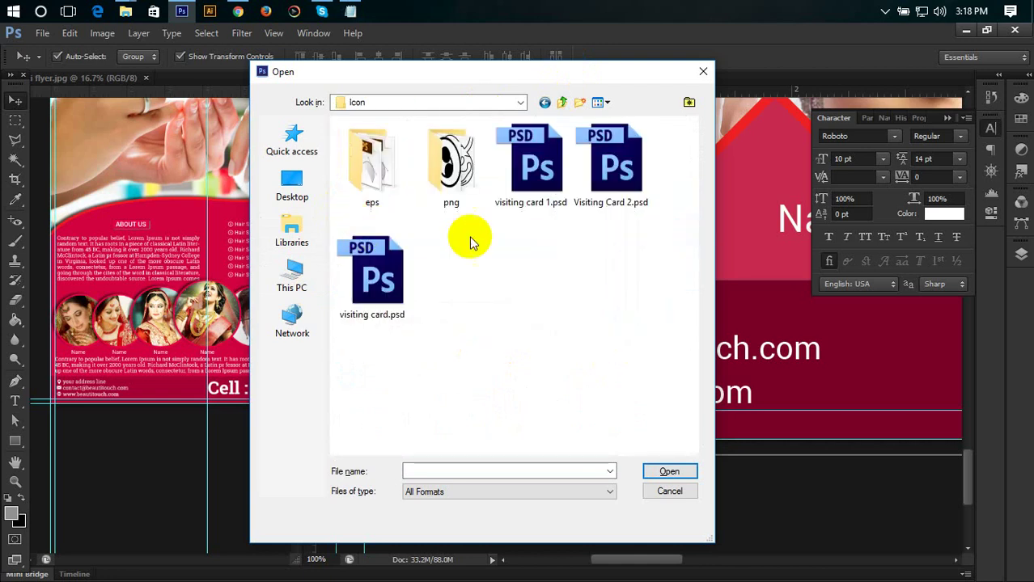
double_click(450, 166)
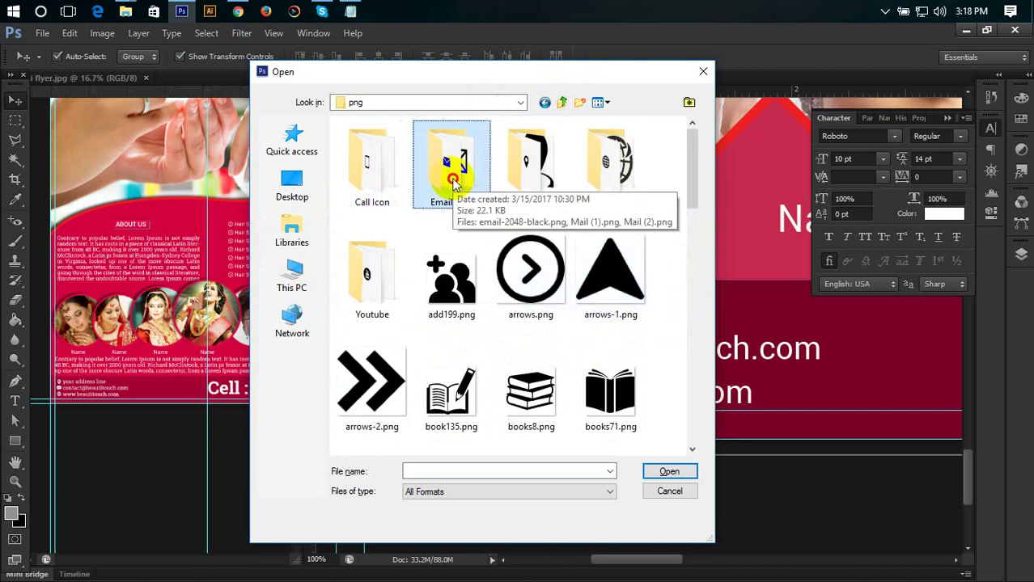
double_click(452, 171)
click(549, 173)
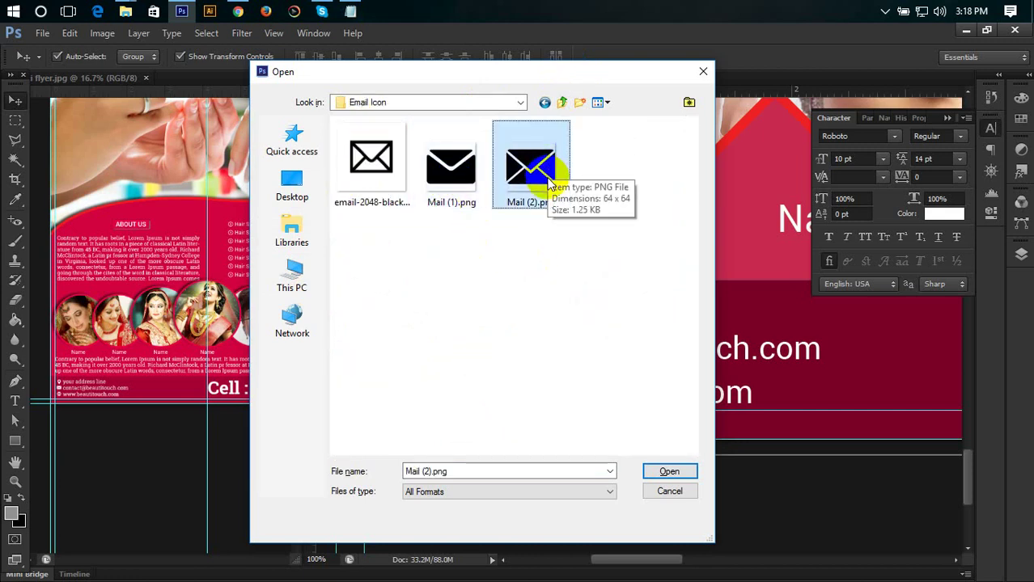
double_click(549, 173)
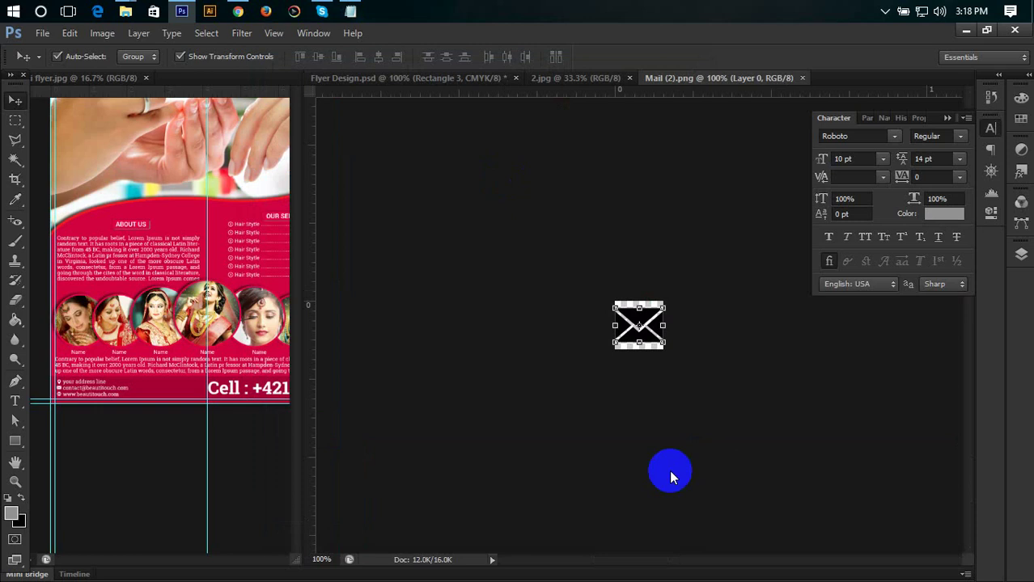
- Open location.png from the Location Icon folder
key(ctrl+o)
click(562, 107)
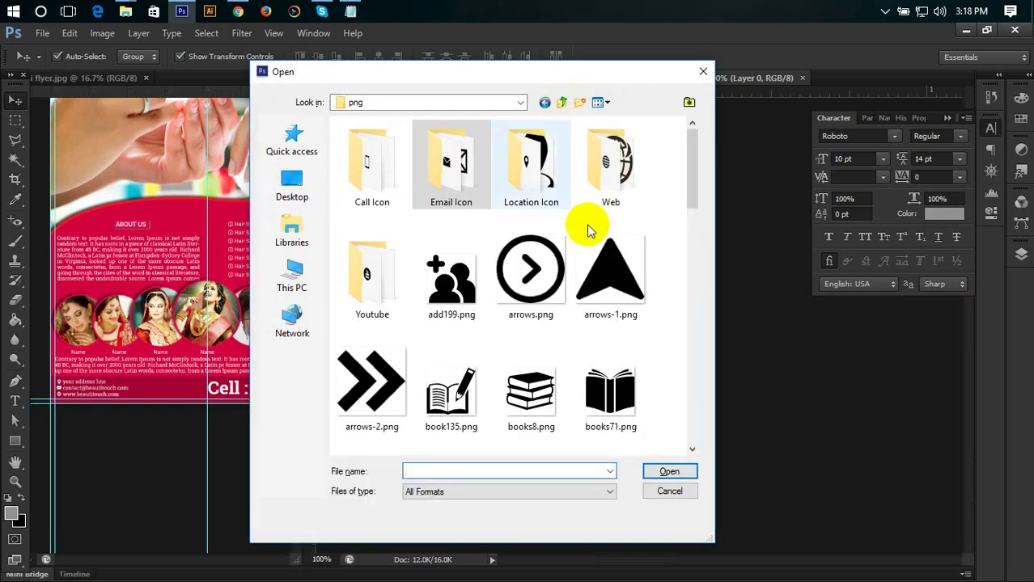
double_click(537, 191)
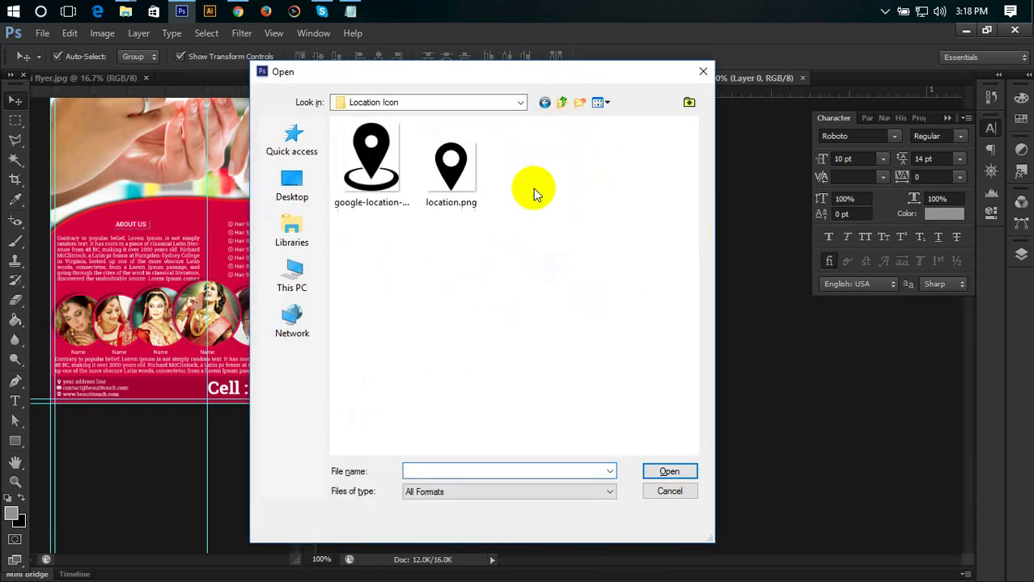
click(471, 190)
double_click(471, 189)
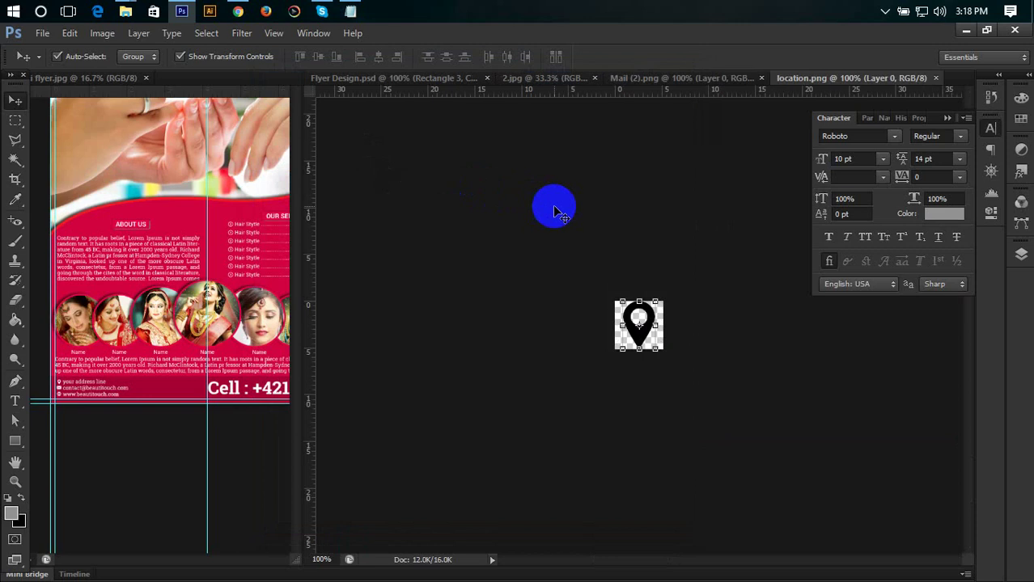
- Open web (2).png from the Web icon folder
key(ctrl+o)
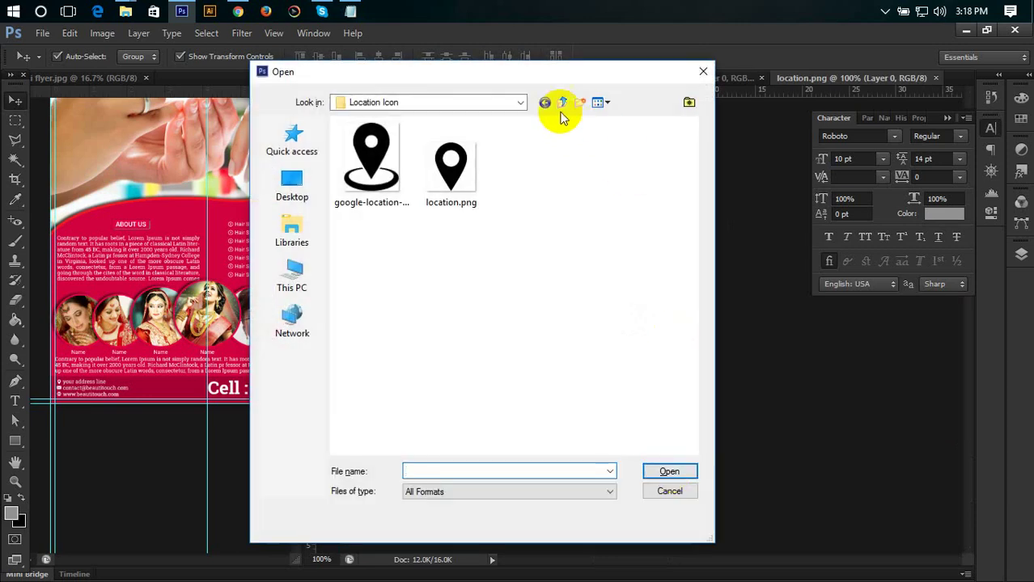
click(561, 103)
double_click(607, 162)
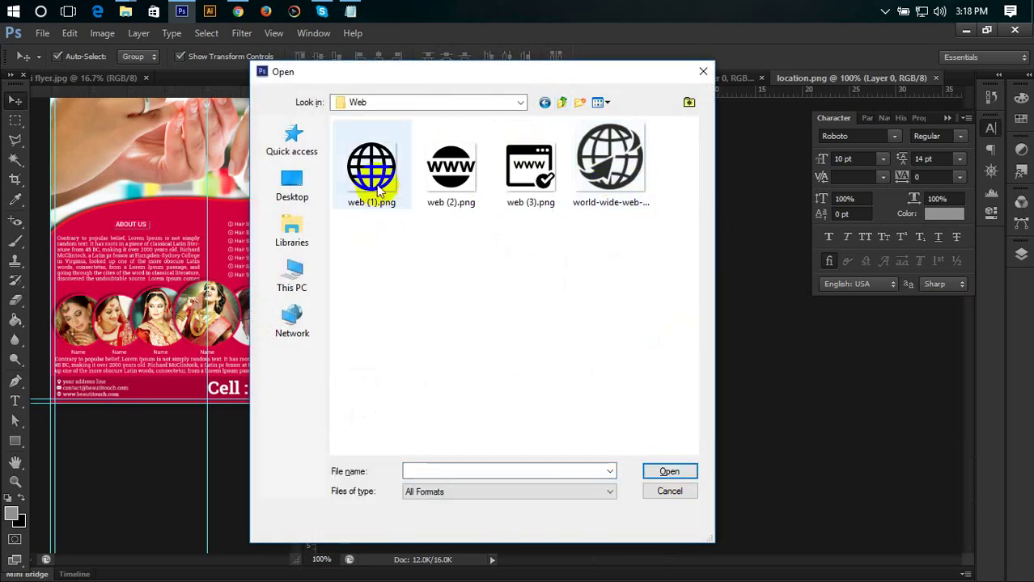
double_click(443, 193)
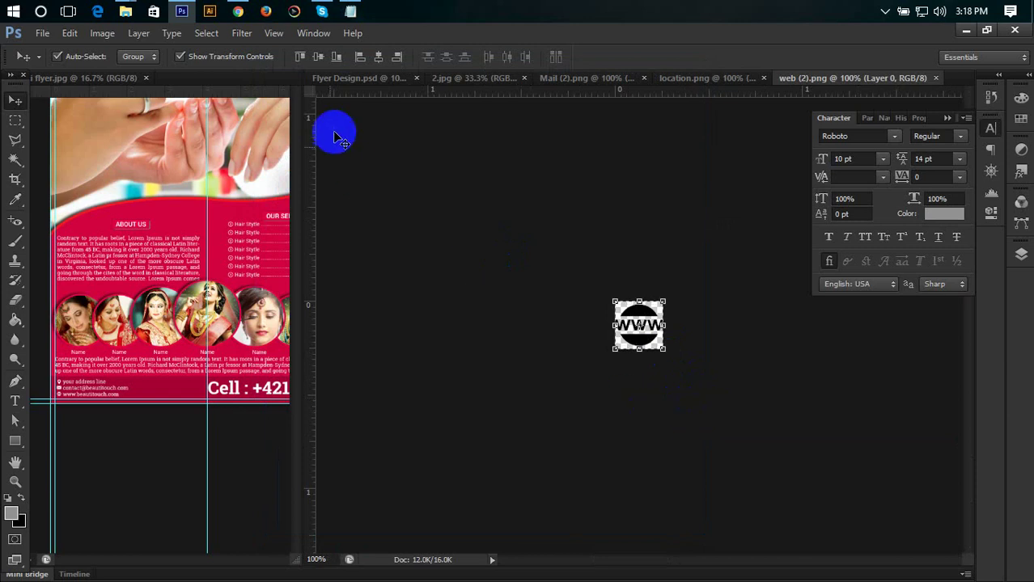
- Paste the www icon into Flyer Design.psd above the dark contact band layer
click(363, 78)
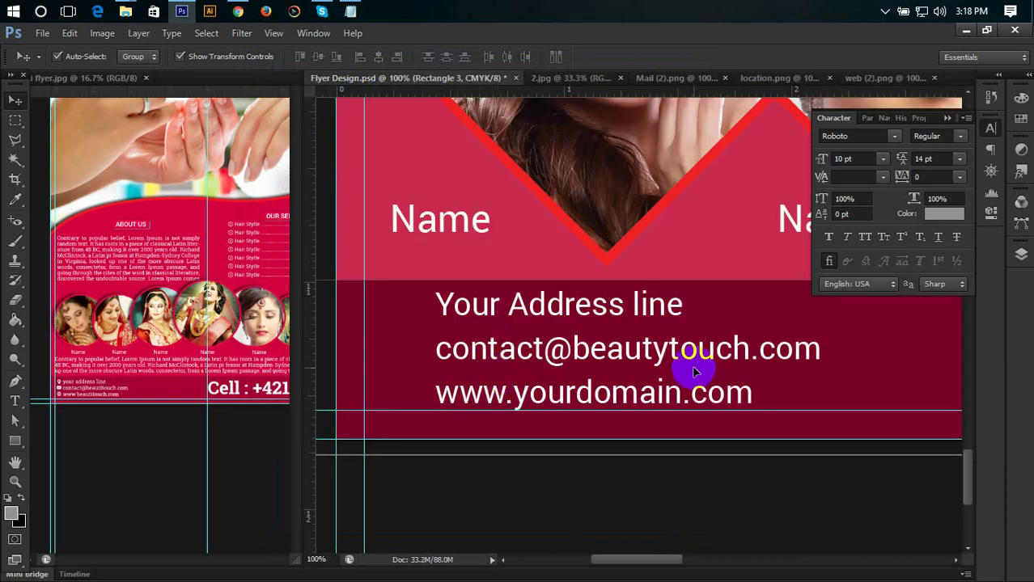
key(ctrl+v)
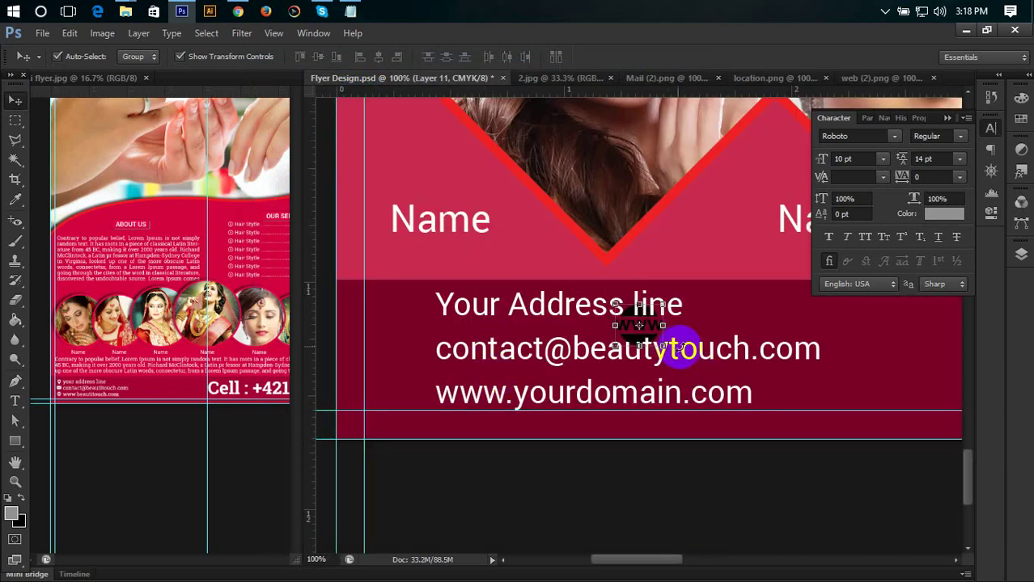
drag(637, 324, 637, 324)
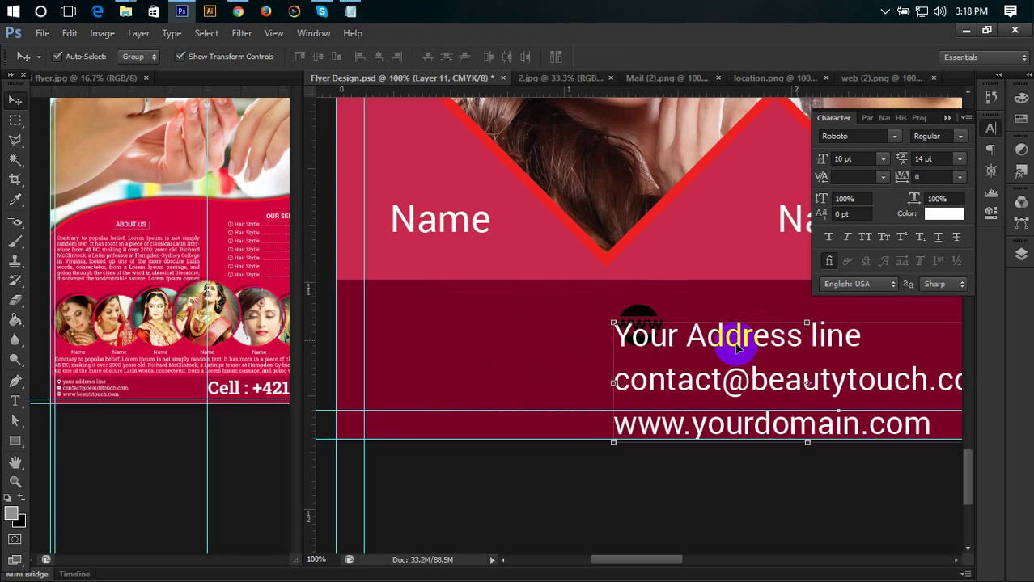
click(621, 338)
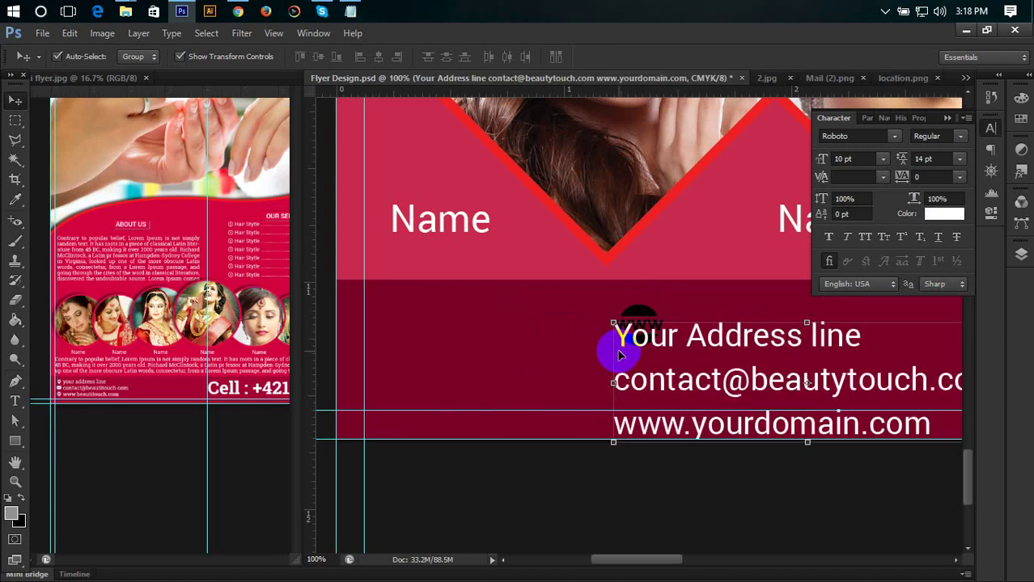
key(ctrl+z)
click(449, 397)
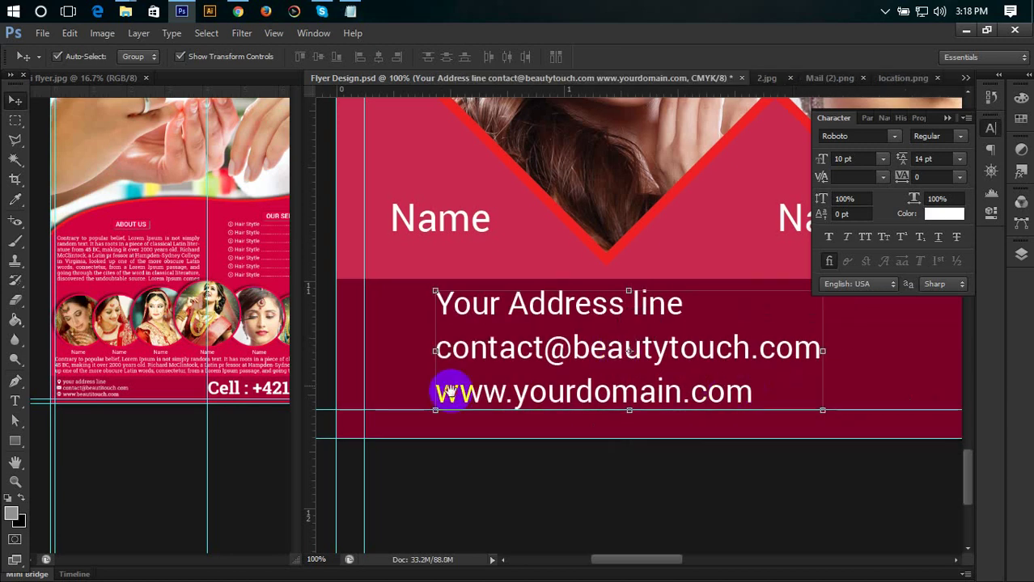
scroll(416, 388, right, 5)
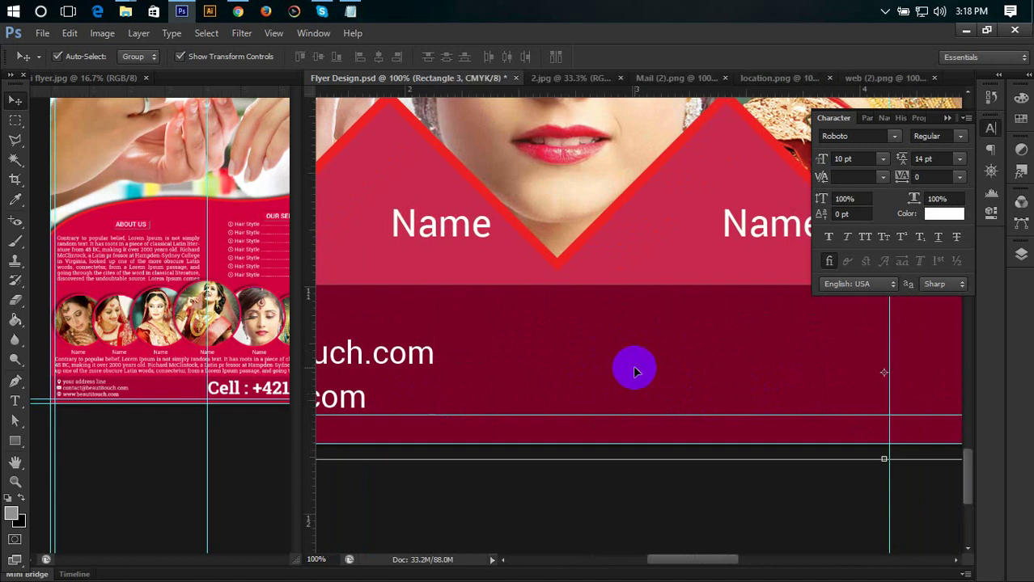
key(ctrl+v)
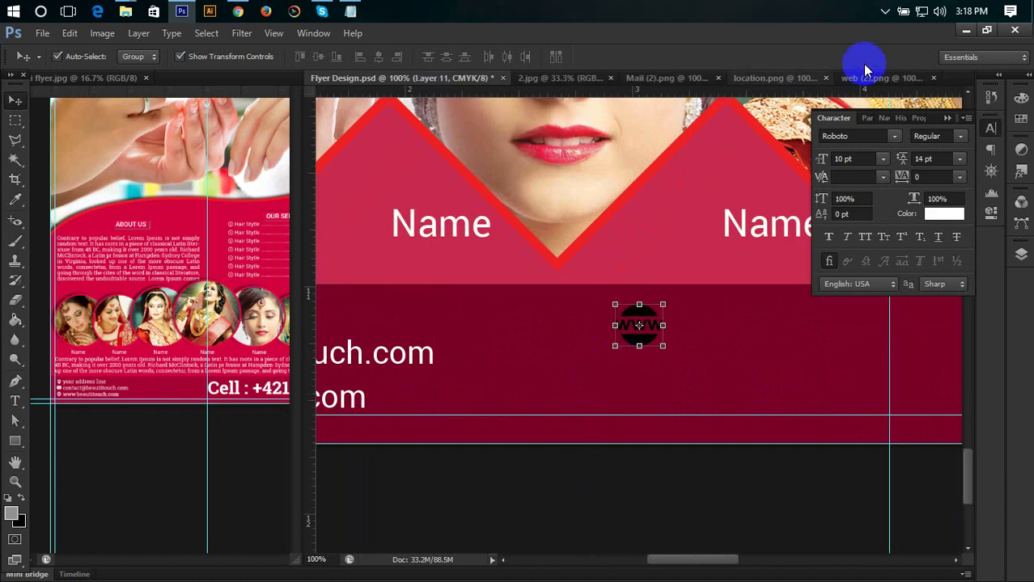
- Close the web, location and mail icon documents and paste the envelope icon into the flyer
click(877, 78)
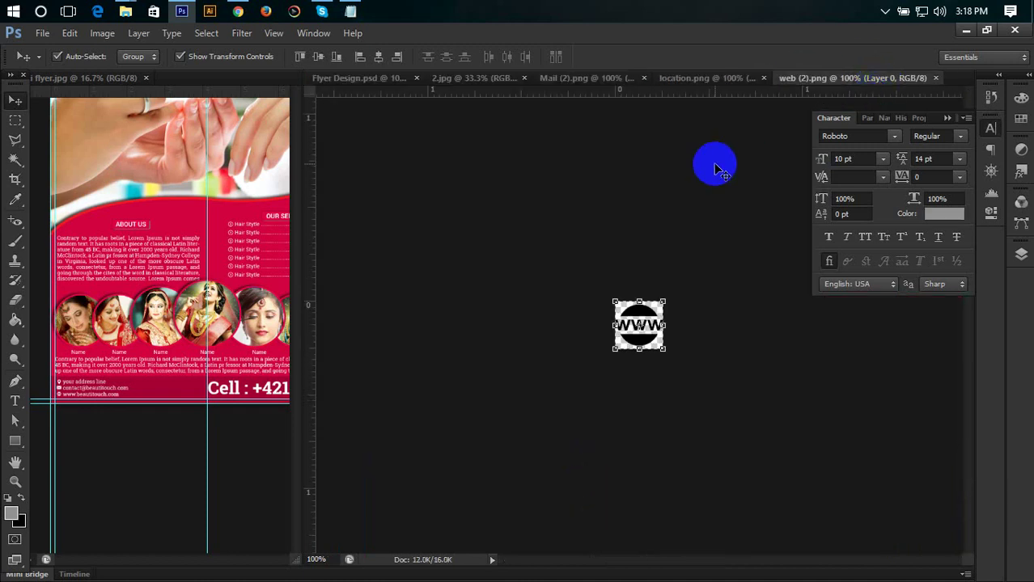
key(ctrl+w)
click(799, 77)
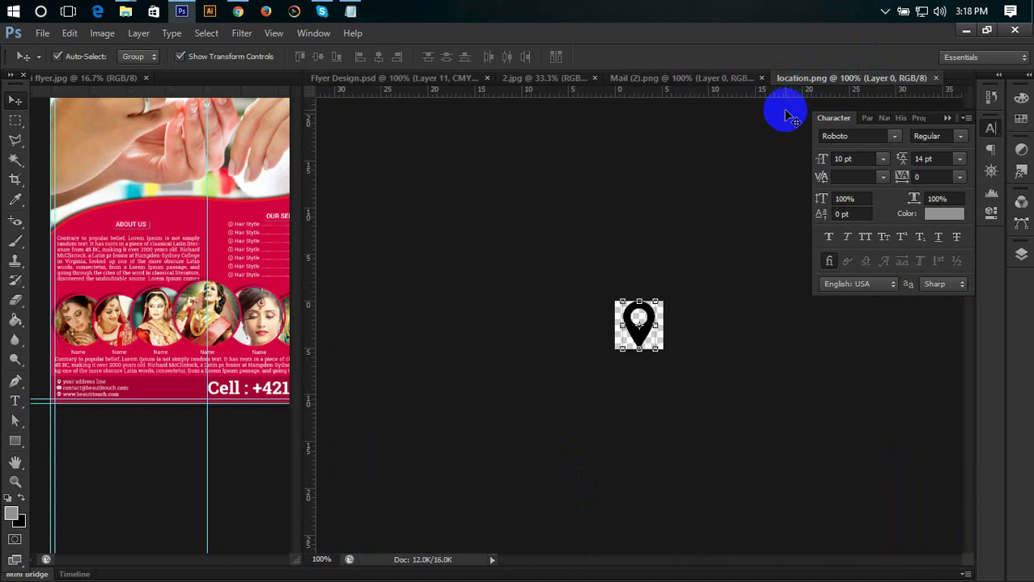
key(ctrl+w)
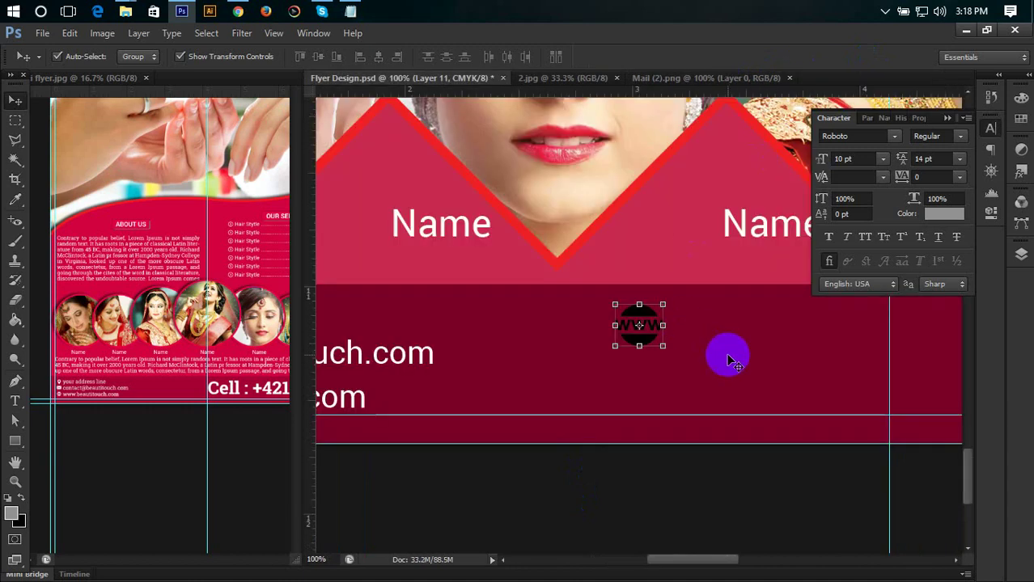
click(698, 79)
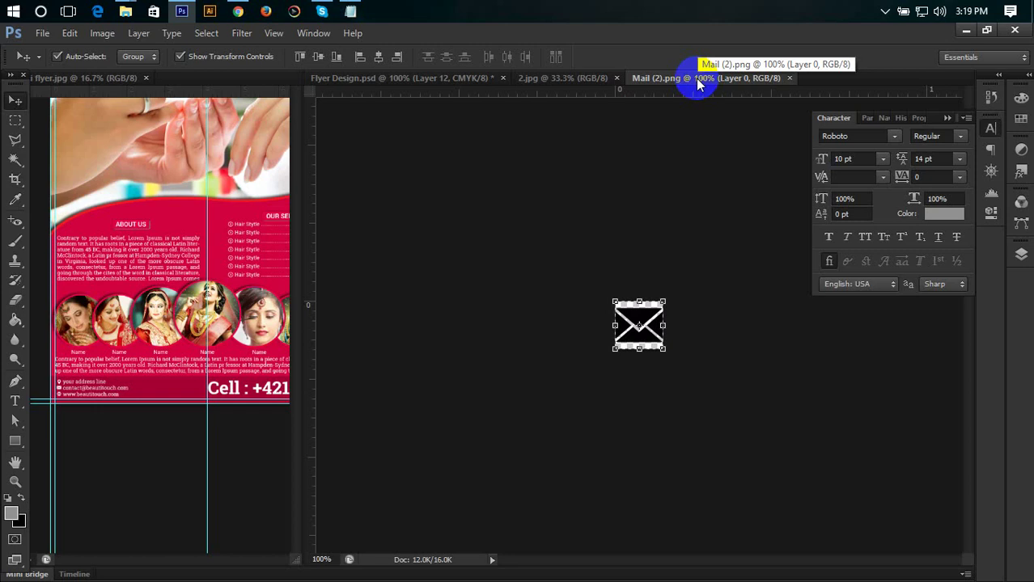
key(ctrl+w)
key(ctrl+v)
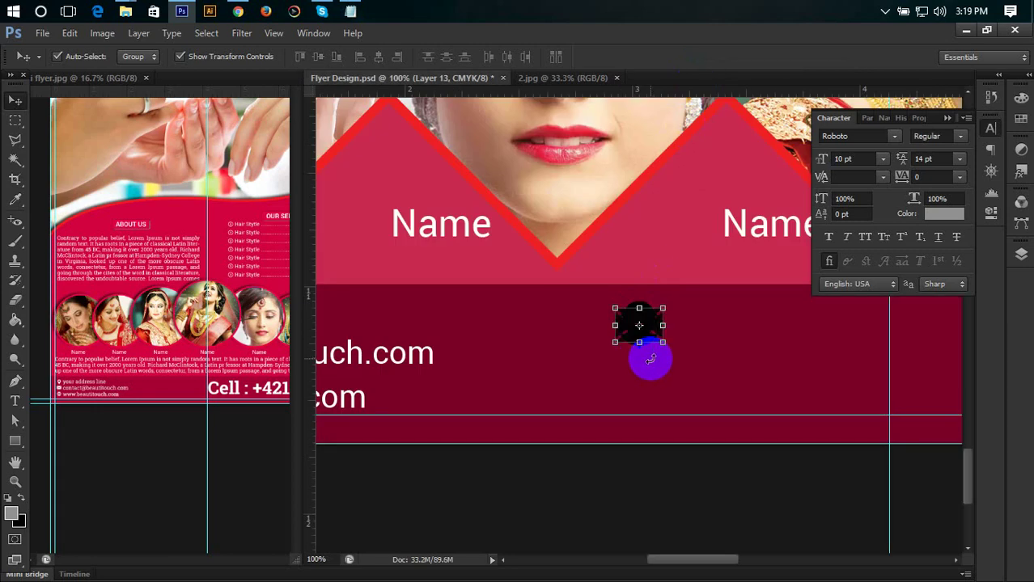
- Add a white (#ffffff) Color Overlay layer style to the envelope icon on Layer 13
click(1020, 253)
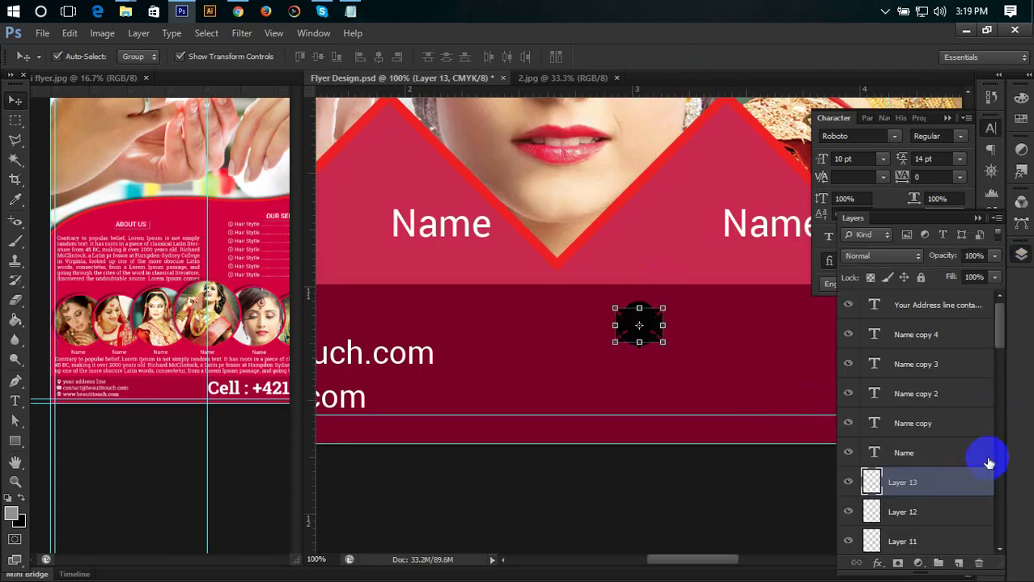
scroll(987, 463, down, 2)
shift+click(941, 484)
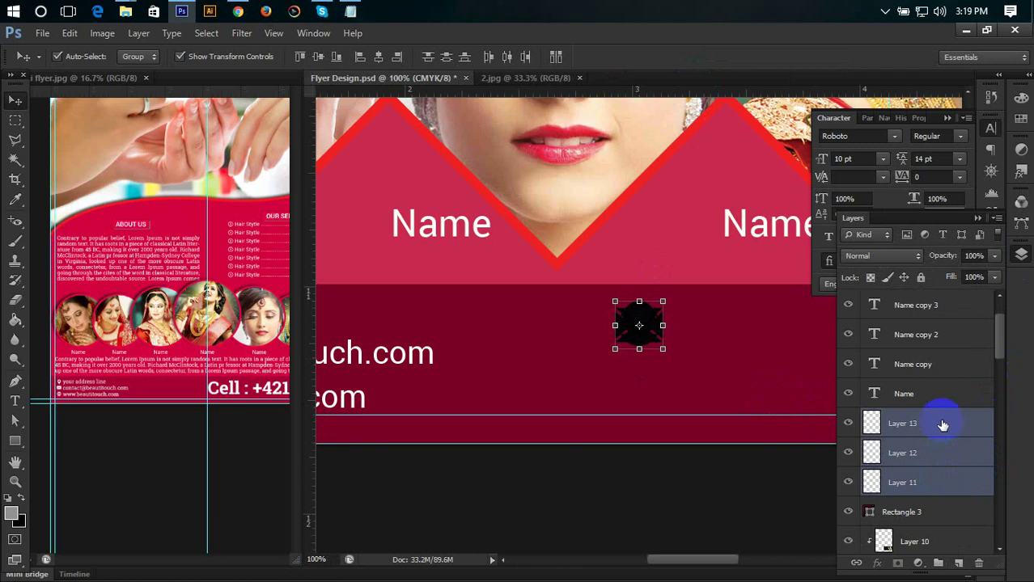
double_click(942, 424)
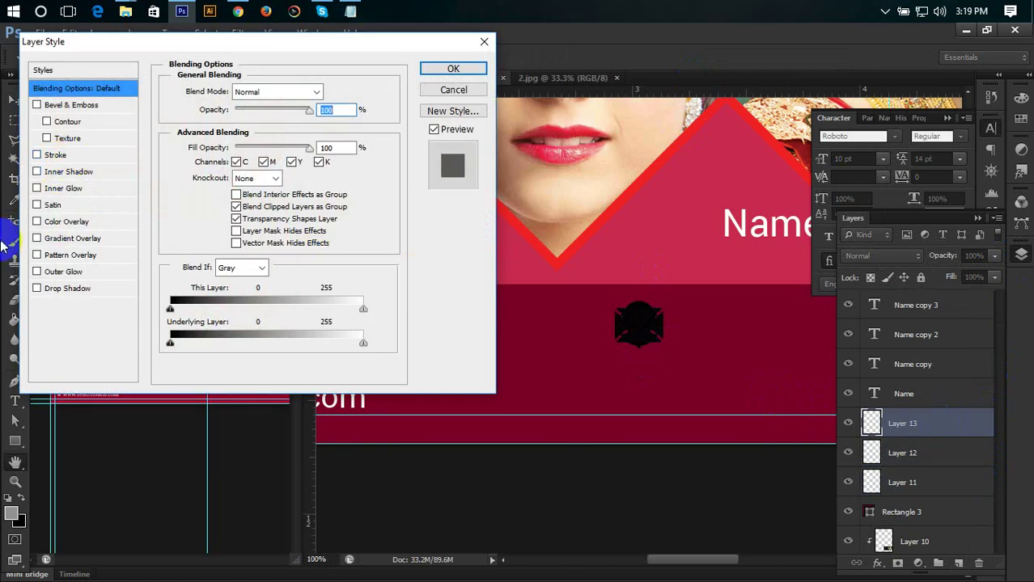
click(64, 224)
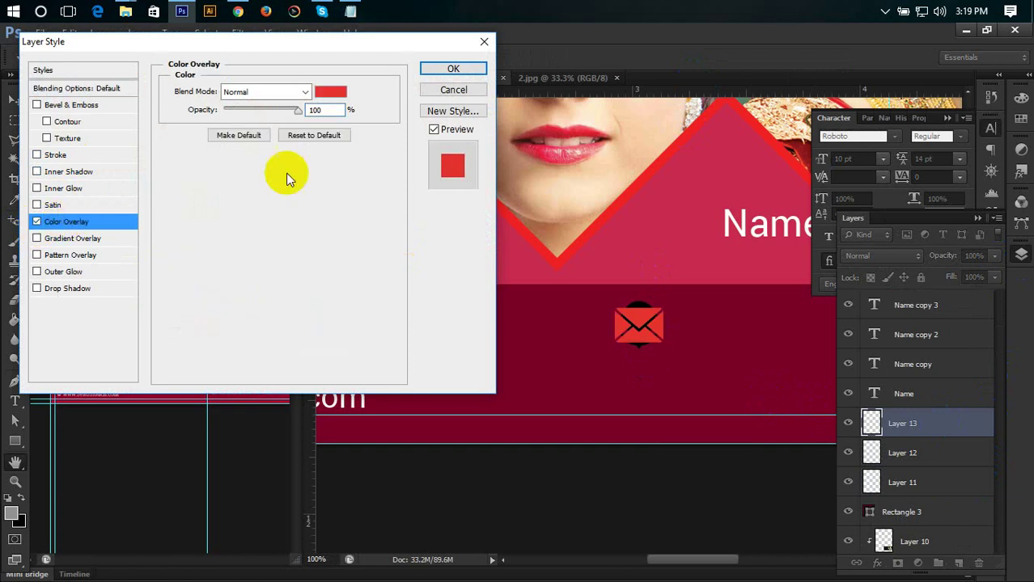
click(330, 92)
click(556, 152)
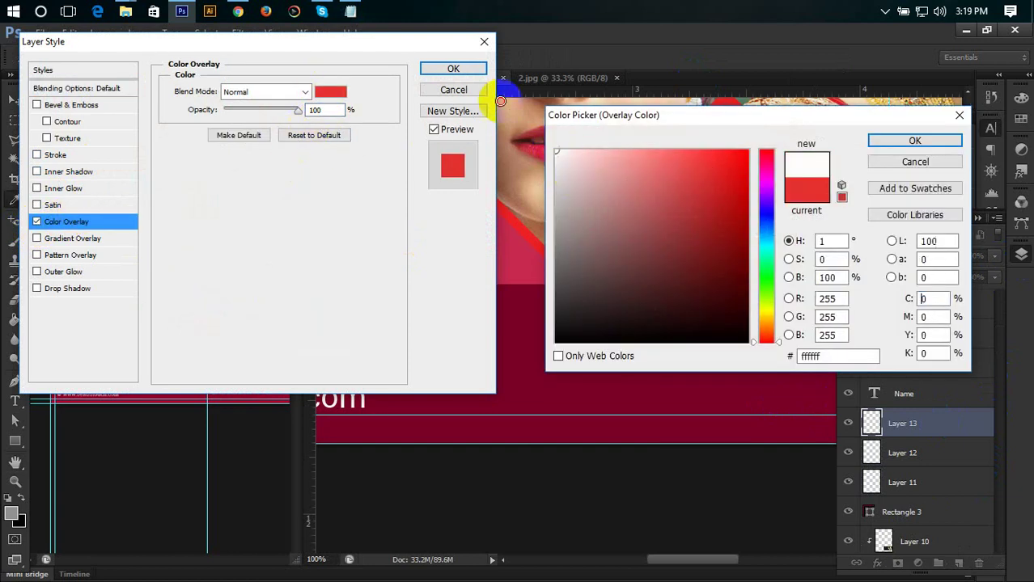
key(Return)
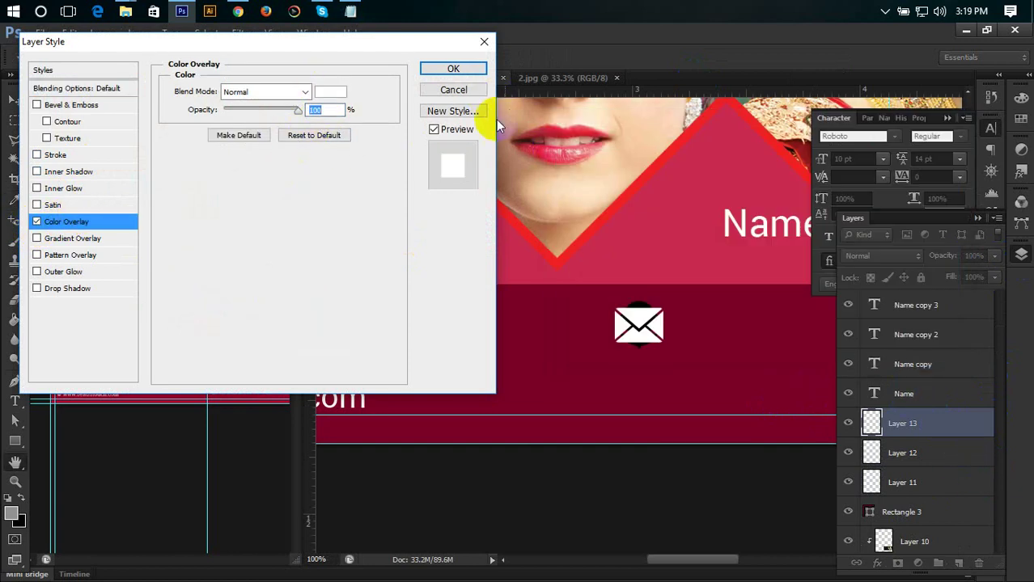
click(476, 68)
right_click(941, 423)
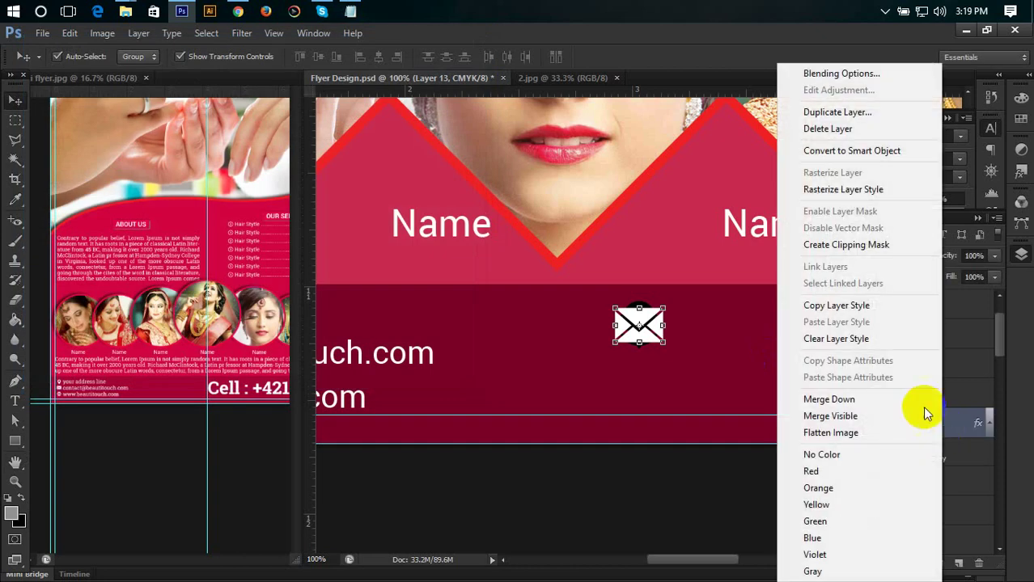
- Copy Layer 13's white overlay style and paste it onto Layers 12 and 11
click(881, 314)
click(938, 484)
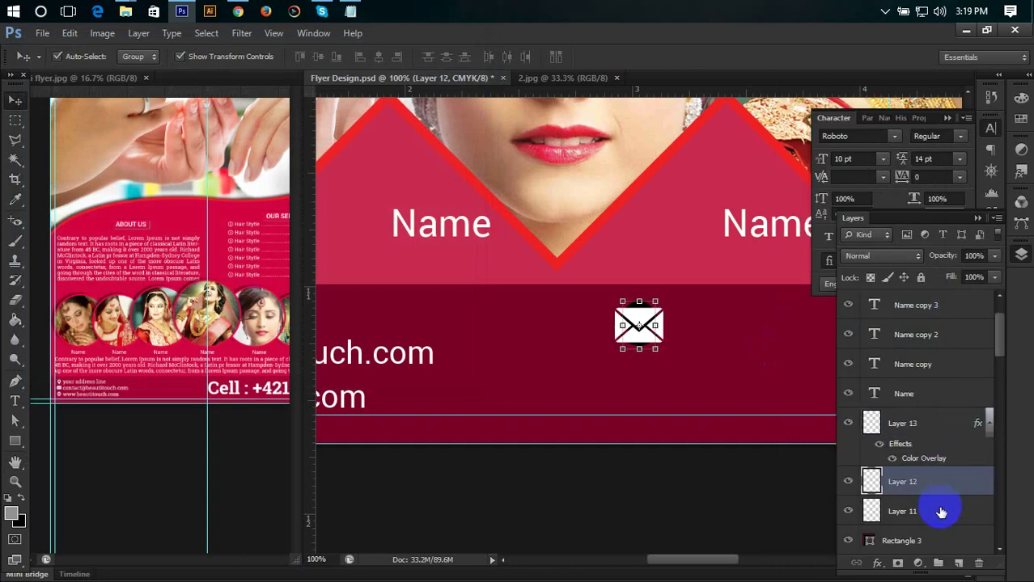
shift+click(941, 512)
right_click(940, 482)
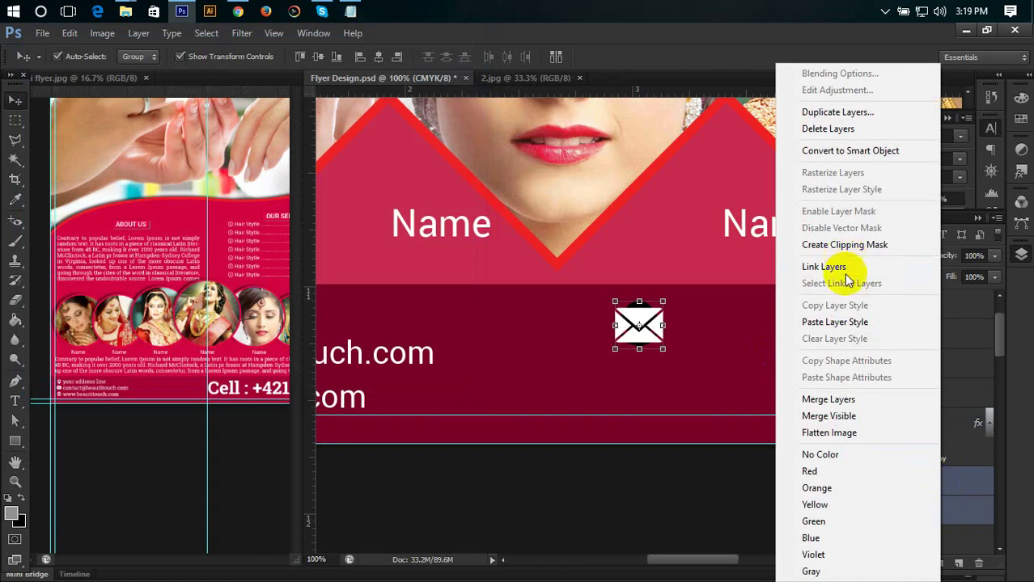
click(841, 322)
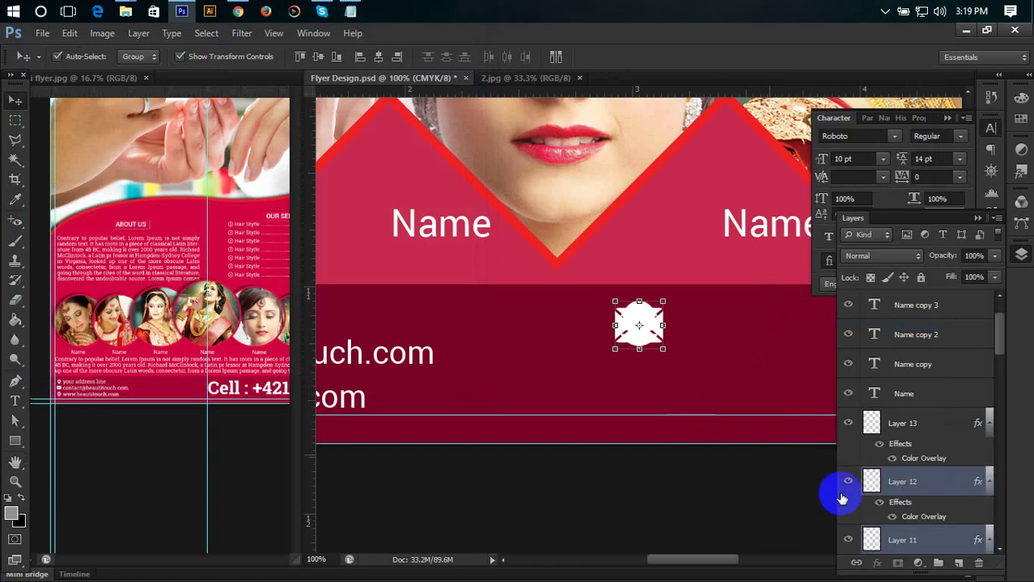
click(975, 537)
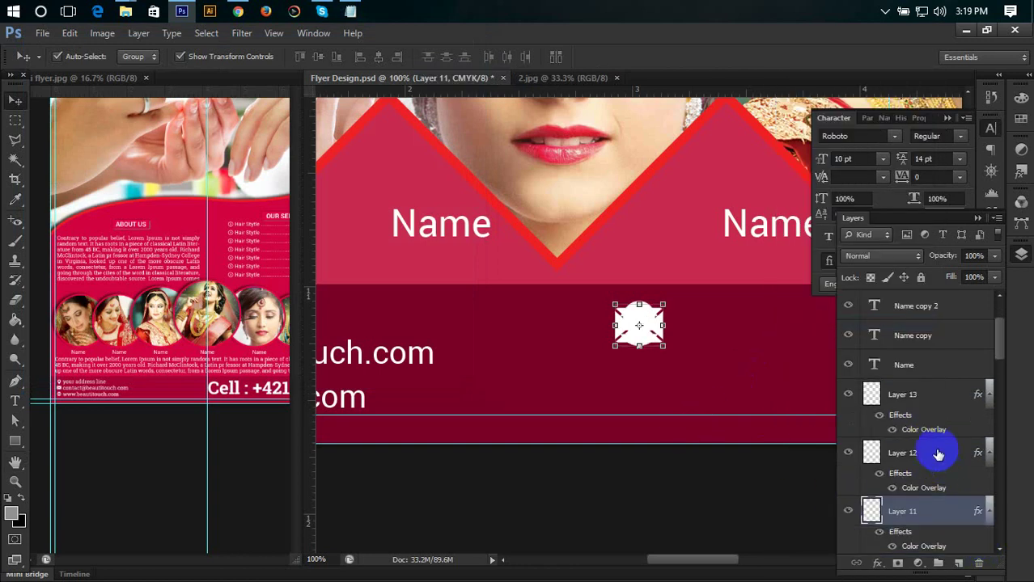
shift+click(923, 396)
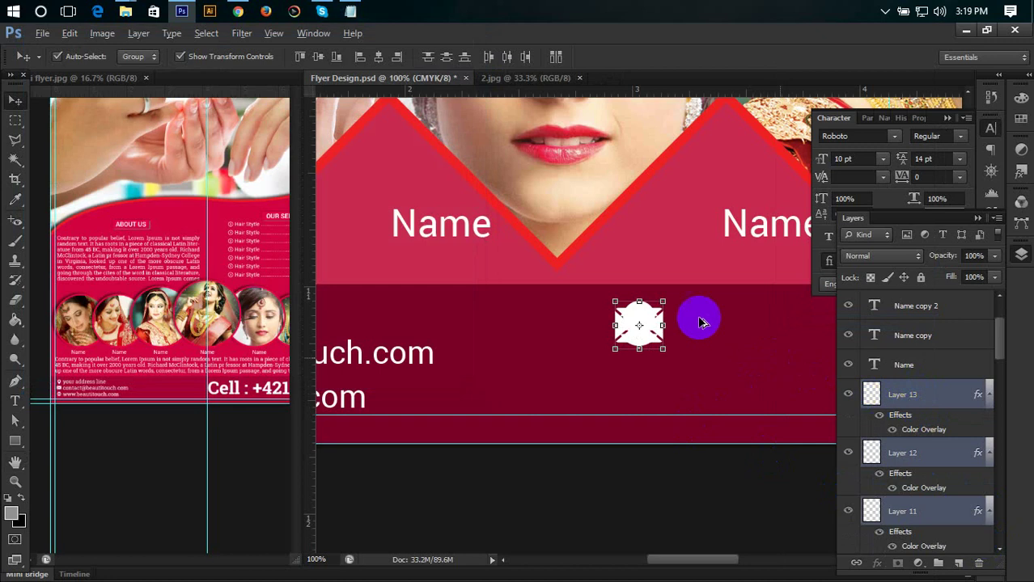
- Shrink the three icons to roughly half size and move them beside the address line
drag(662, 302, 651, 310)
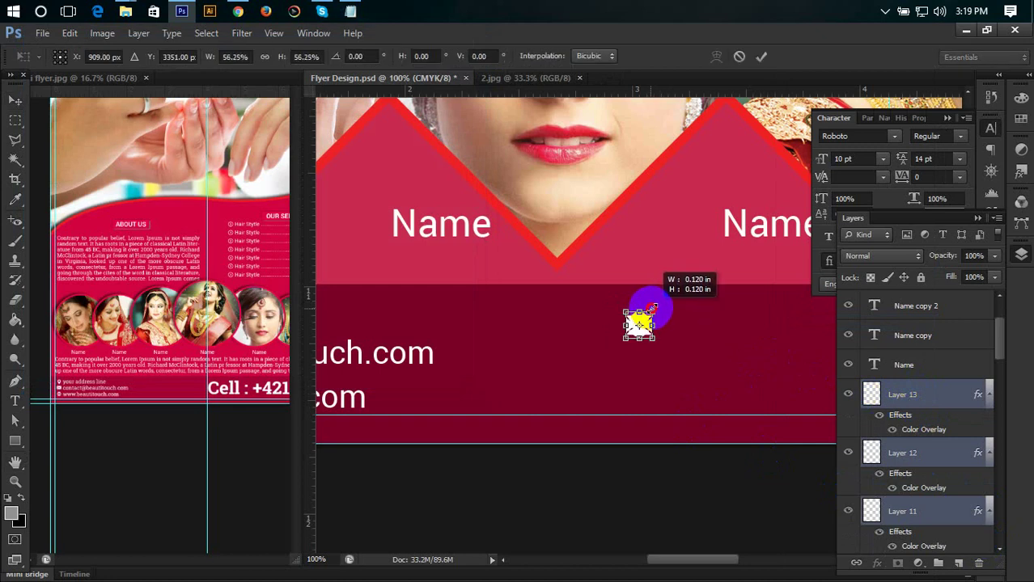
key(Return)
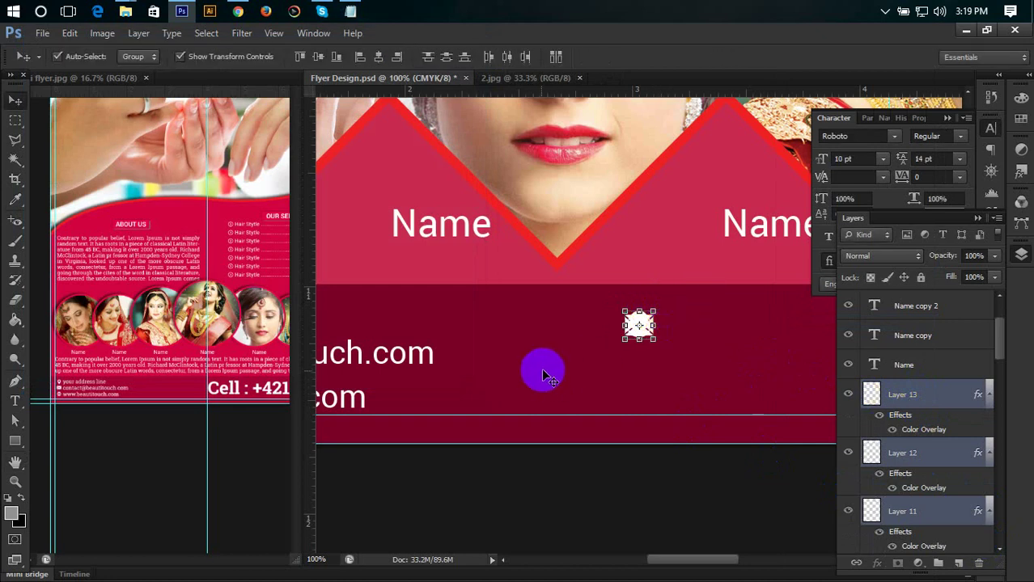
scroll(703, 366, left, 3)
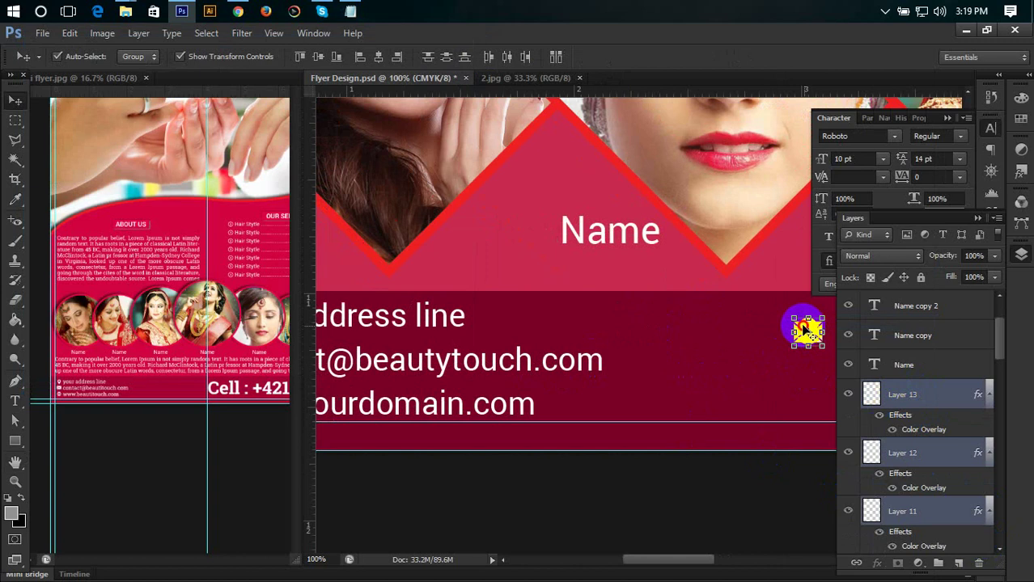
drag(807, 330, 807, 330)
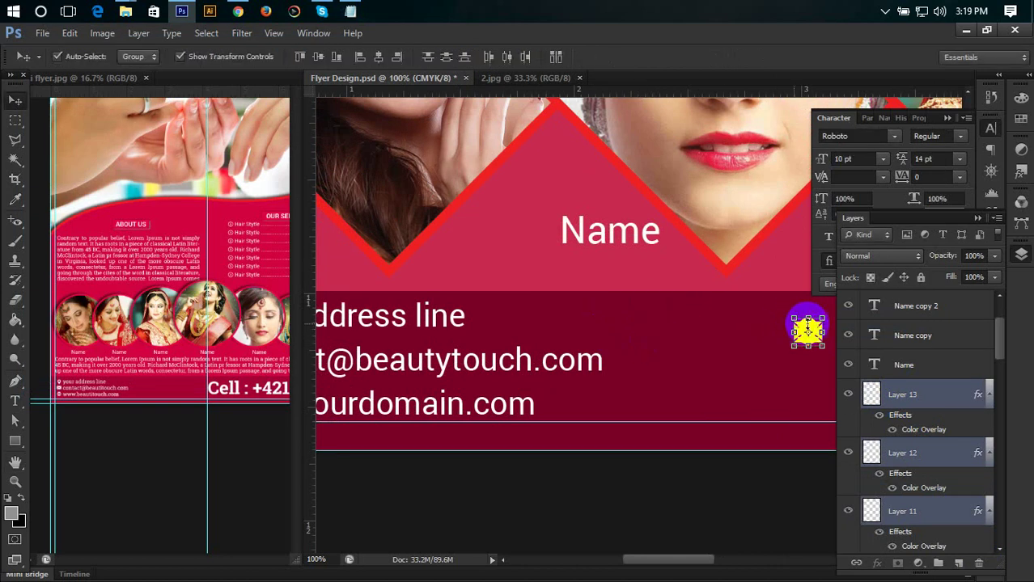
scroll(800, 331, up, 3)
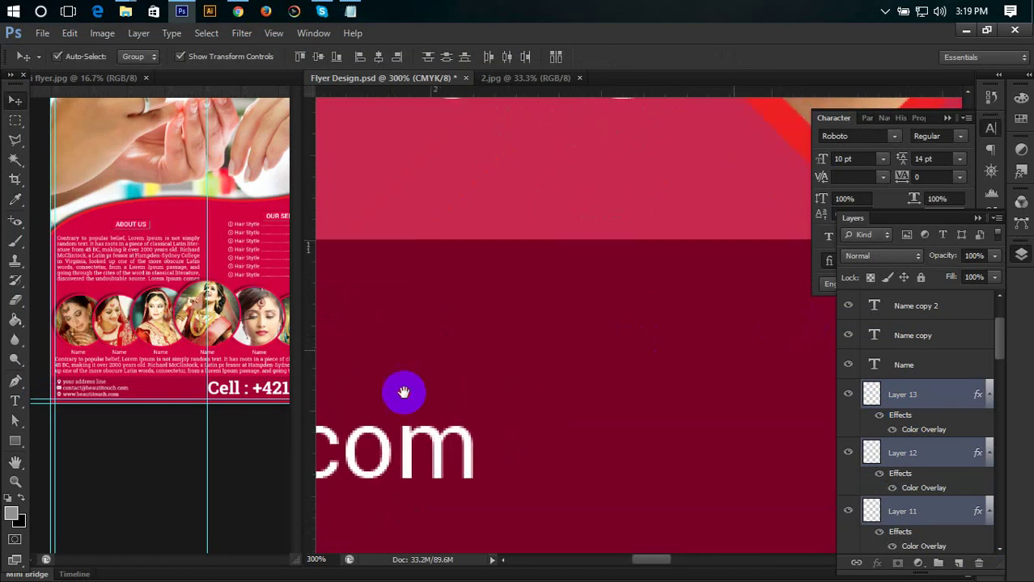
scroll(404, 392, right, 5)
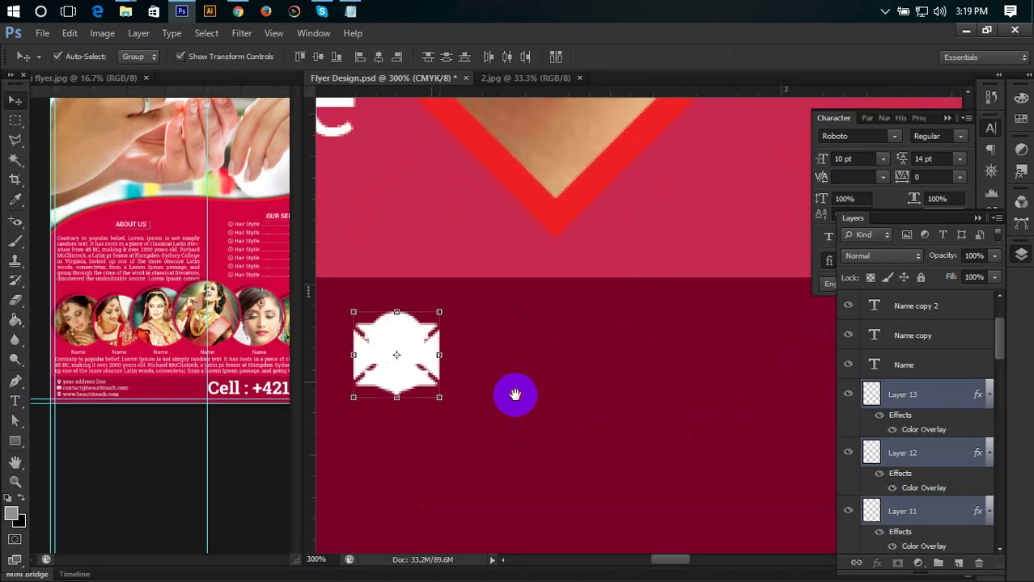
drag(795, 378, 734, 377)
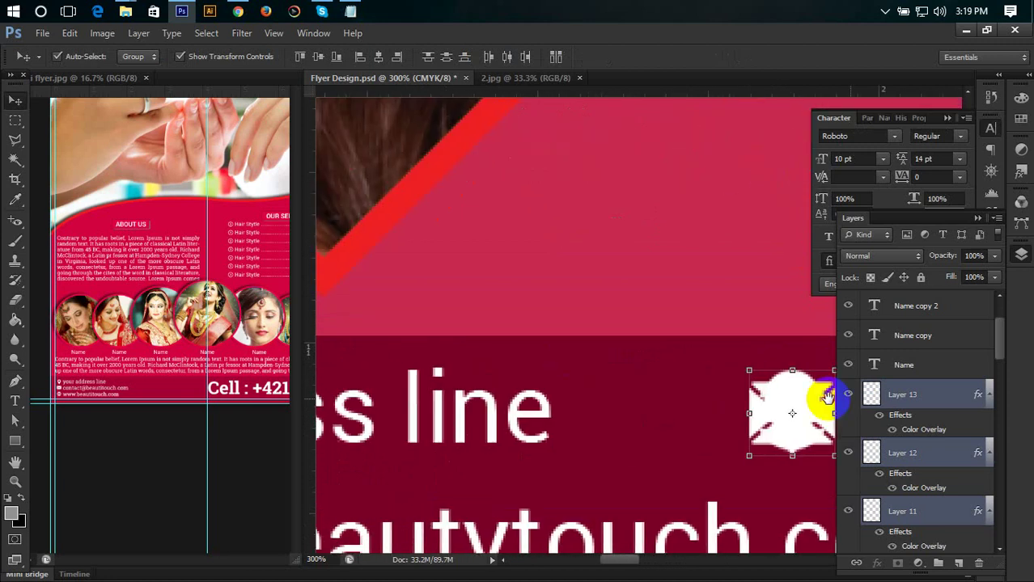
- Position the contact text in the dark band and reselect the three icon layers together
drag(818, 396, 396, 394)
key(ctrl+z)
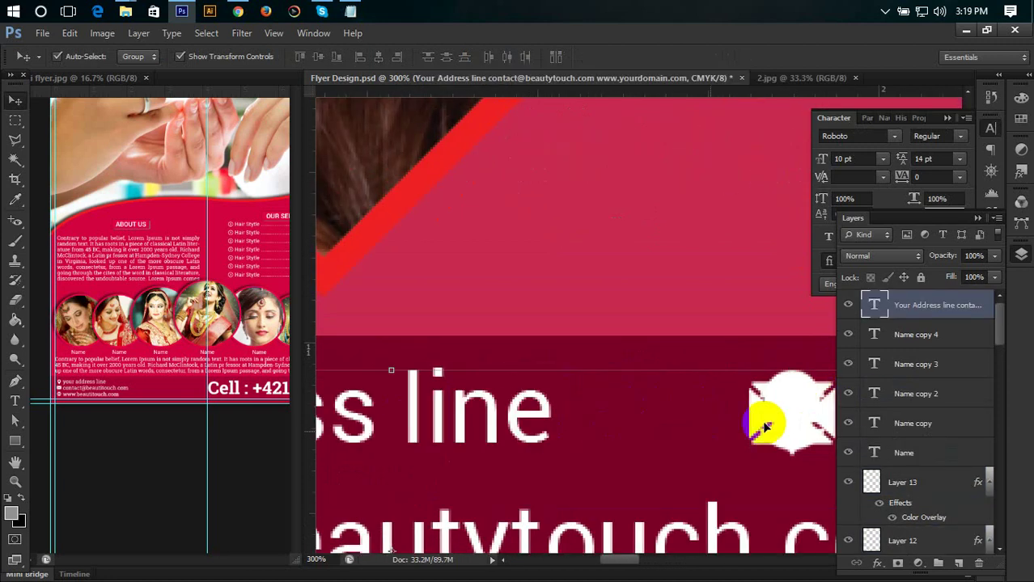
click(768, 347)
key(ctrl+z)
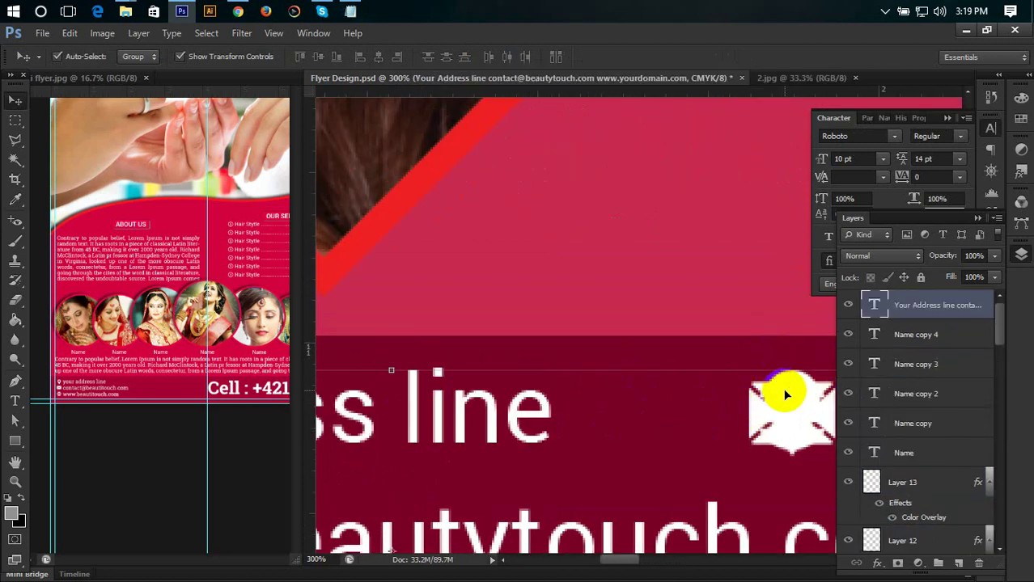
click(797, 405)
click(788, 420)
mouse_move(645, 431)
mouse_down()
mouse_move(541, 438)
mouse_move(580, 500)
mouse_move(638, 495)
mouse_up()
key(ctrl+minus)
key(ctrl+minus)
key(ctrl+minus)
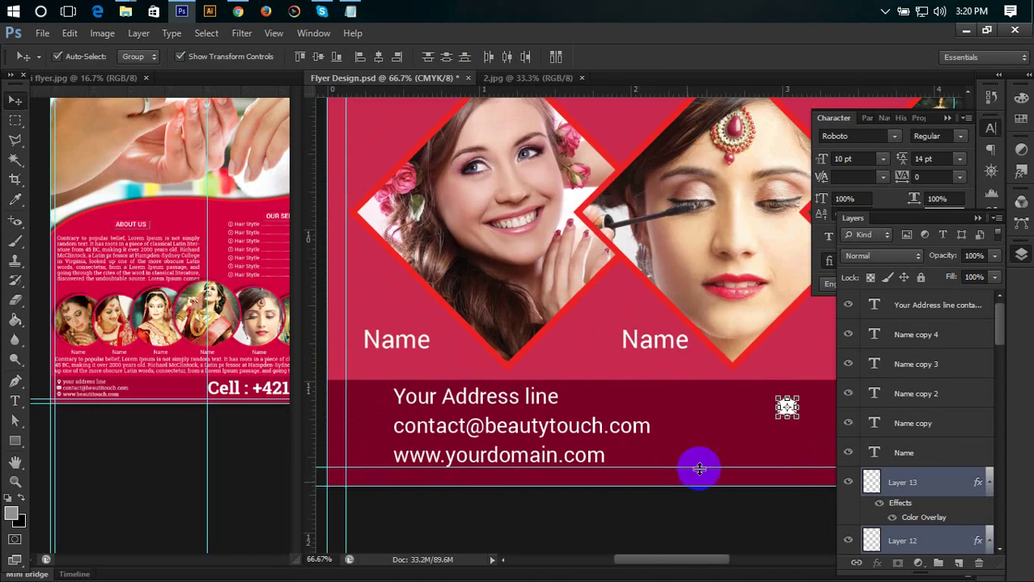
- Collapse the icon layers' effects and link Layers 11–13 together
scroll(996, 339, down, 4)
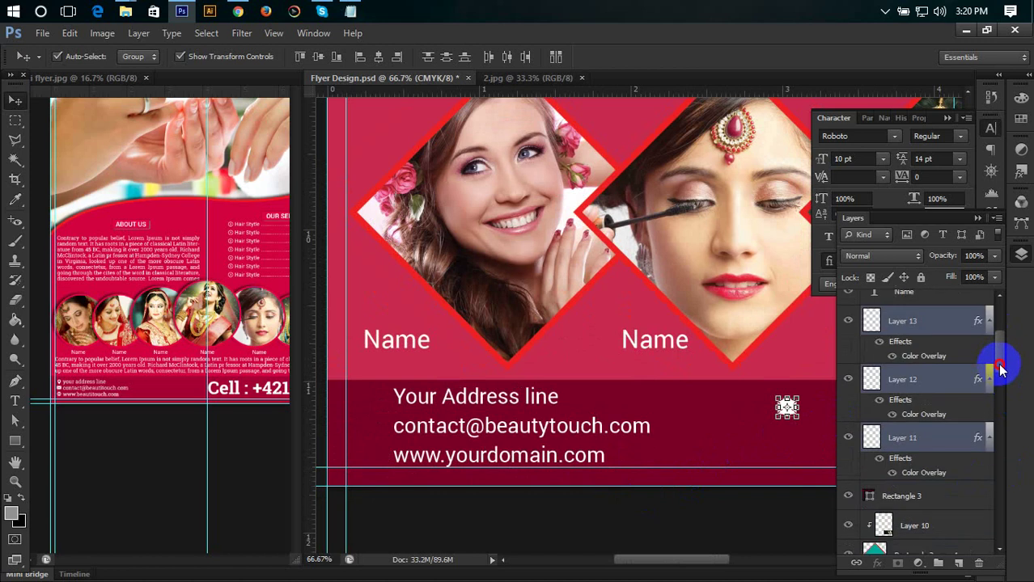
scroll(996, 356, down, 1)
alt+click(994, 302)
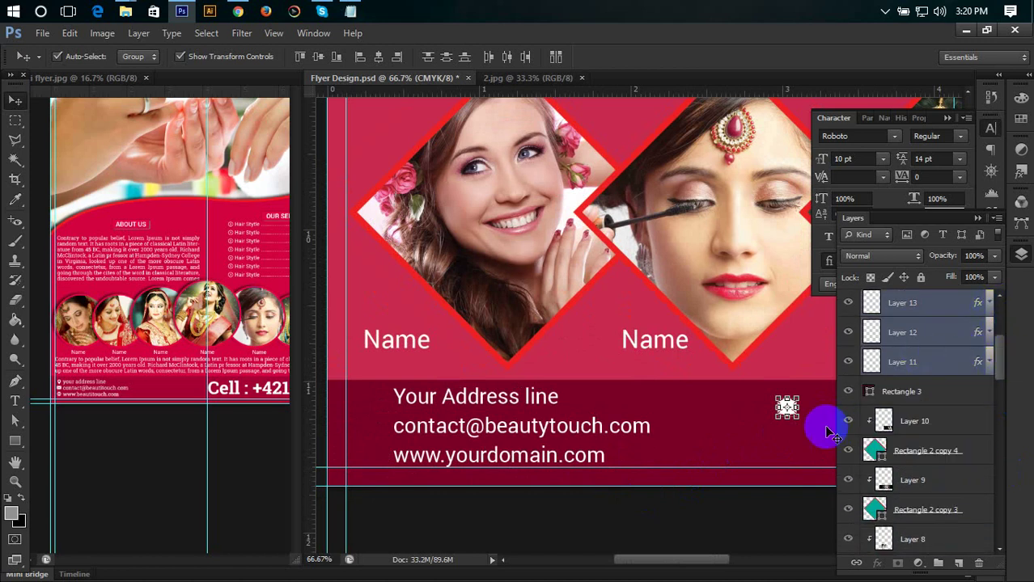
click(856, 563)
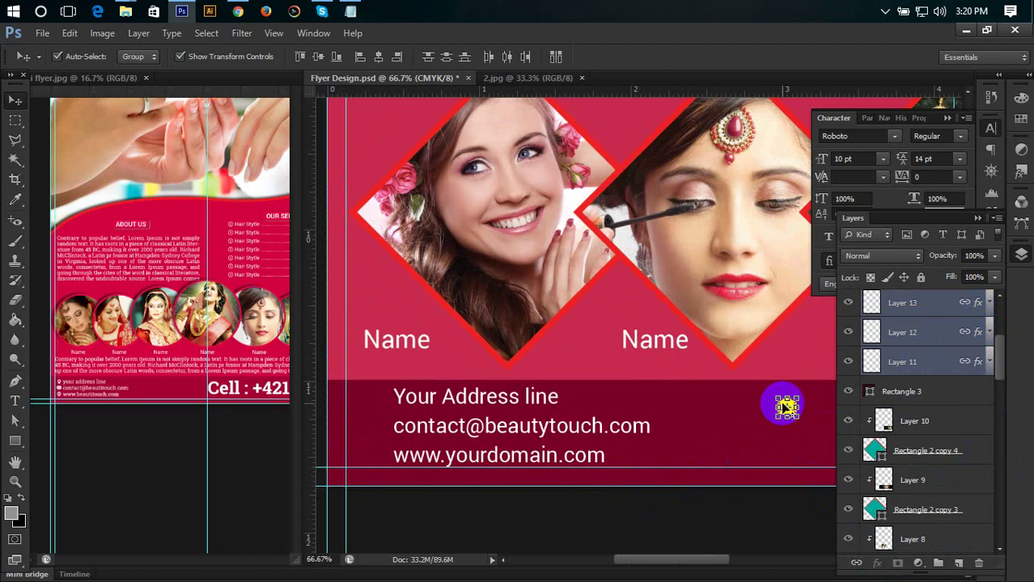
key(ctrl+t)
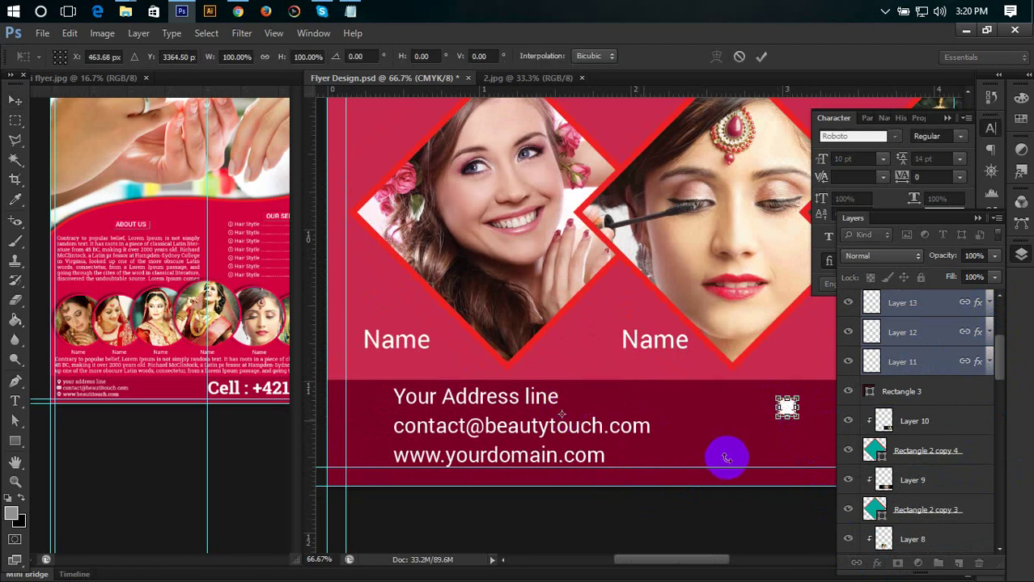
key(ctrl+plus)
key(ctrl+plus)
scroll(653, 434, right, 2)
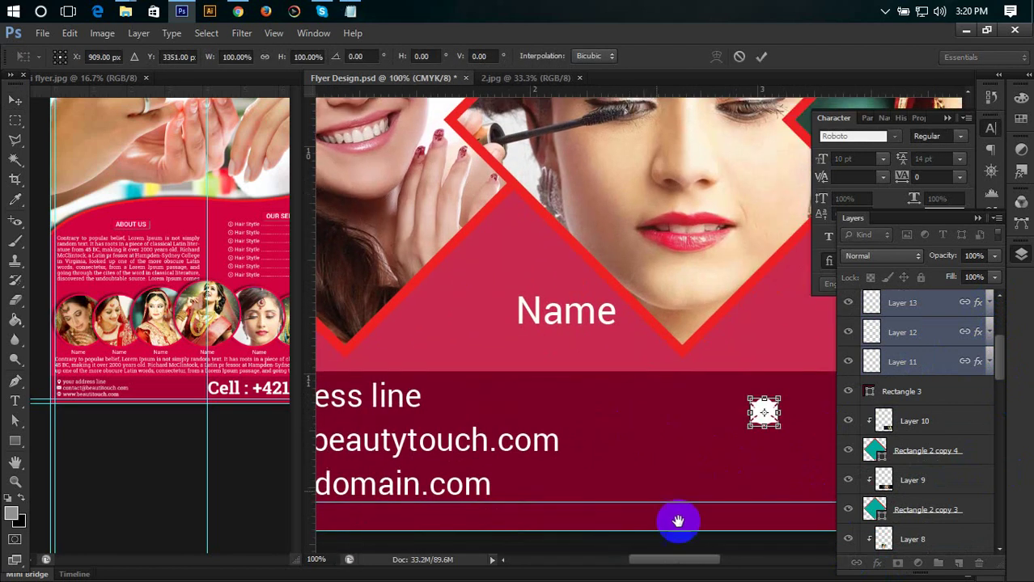
key(Return)
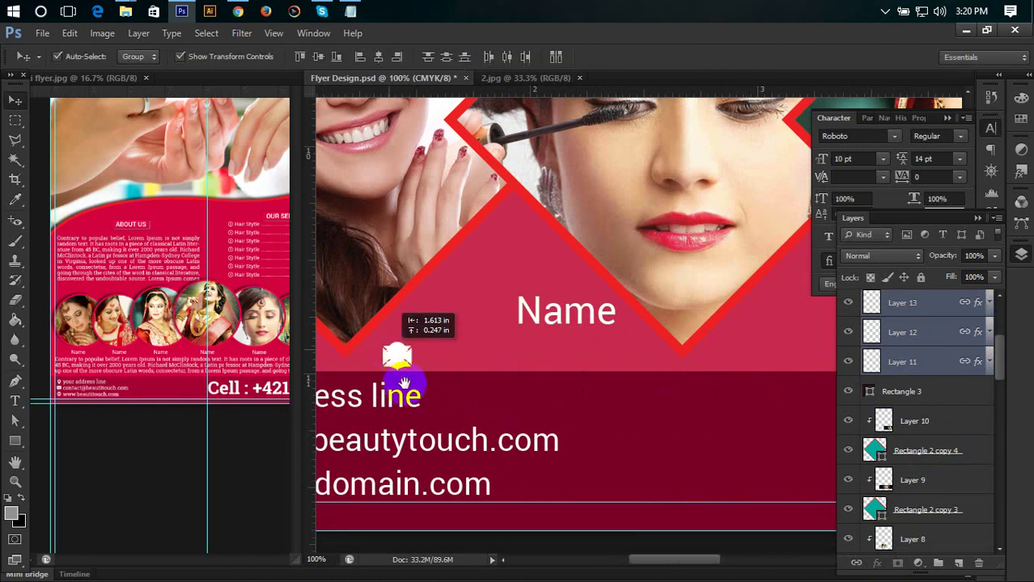
- Move the linked icons to the left of the Your Address line
drag(759, 412, 404, 357)
scroll(738, 426, left, 3)
scroll(737, 426, left, 2)
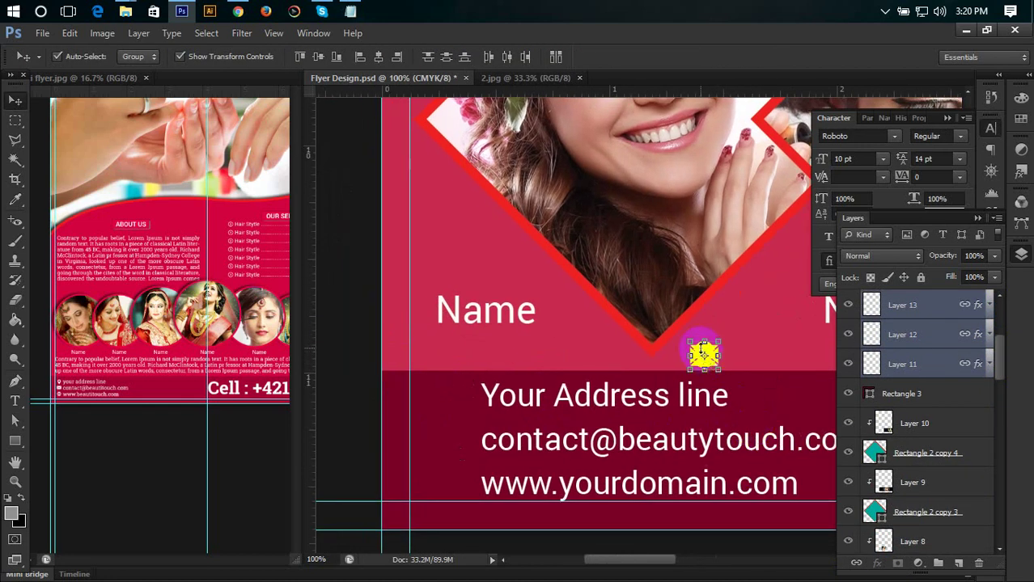
key(ctrl+t)
key(Return)
drag(703, 353, 701, 356)
mouse_move(701, 353)
mouse_down()
mouse_move(436, 390)
mouse_move(445, 393)
mouse_up()
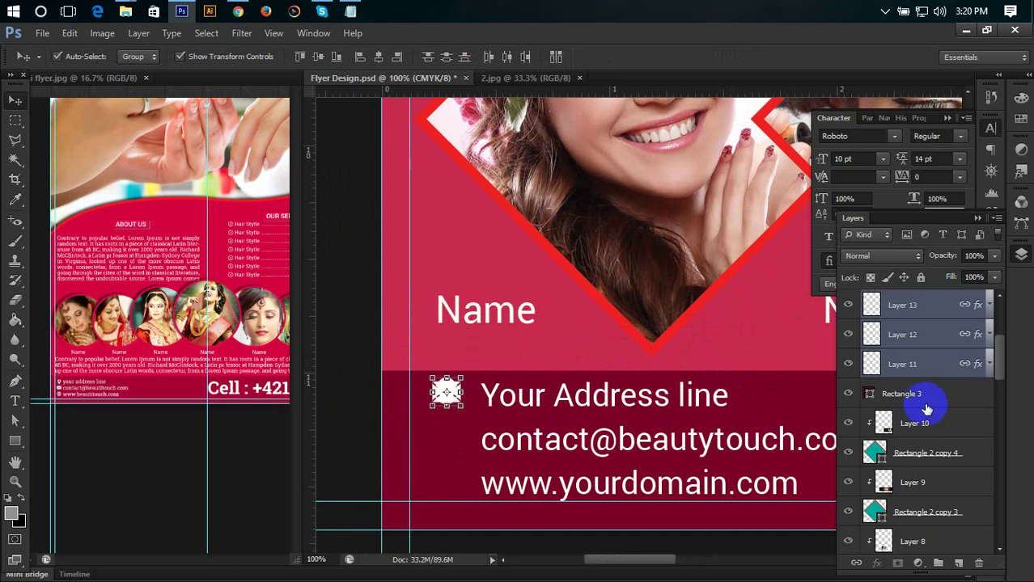
- Nudge the location pin up to the address line and unlink Layers 11–13
click(906, 338)
click(902, 368)
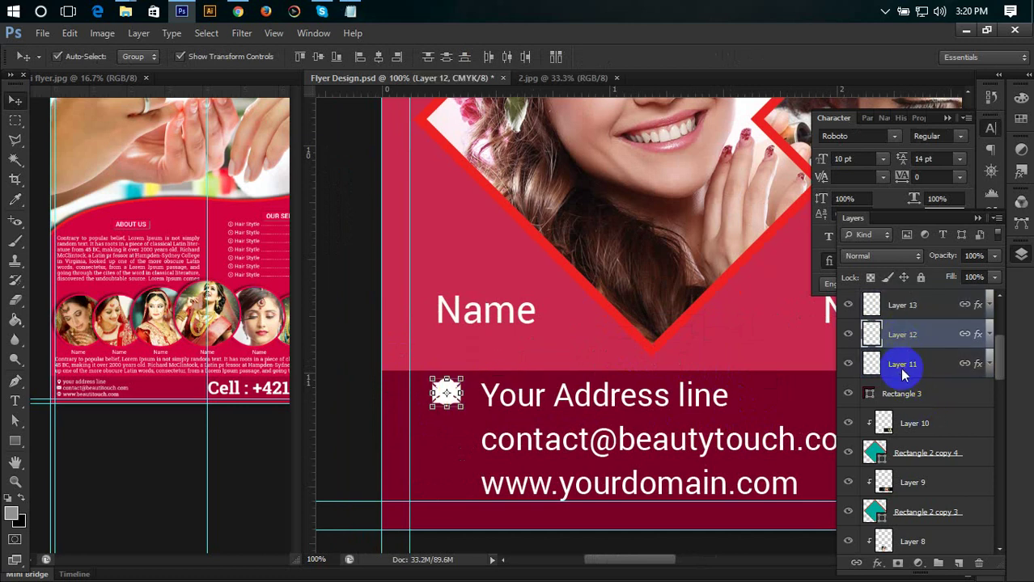
key(shift+Up)
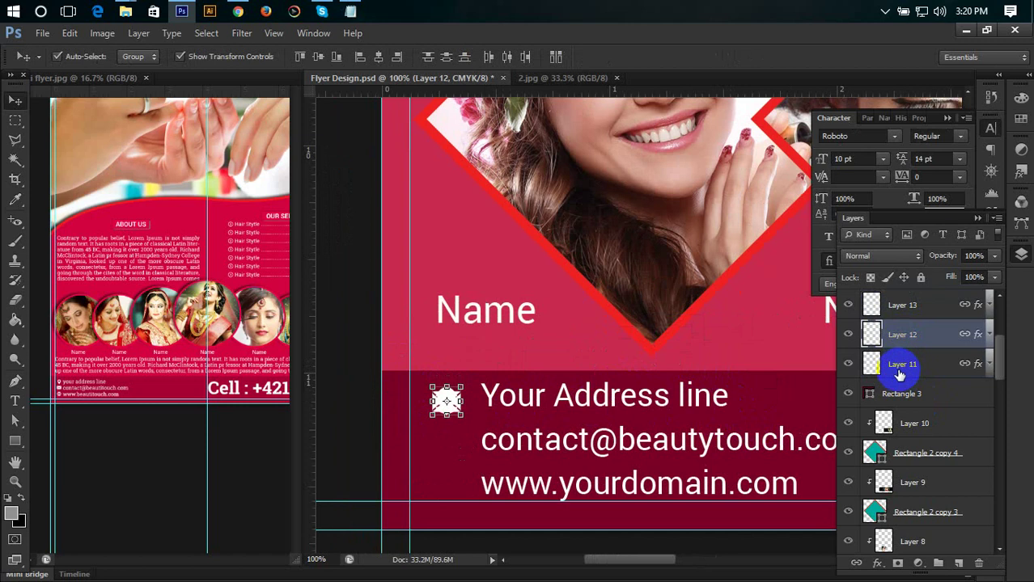
click(934, 305)
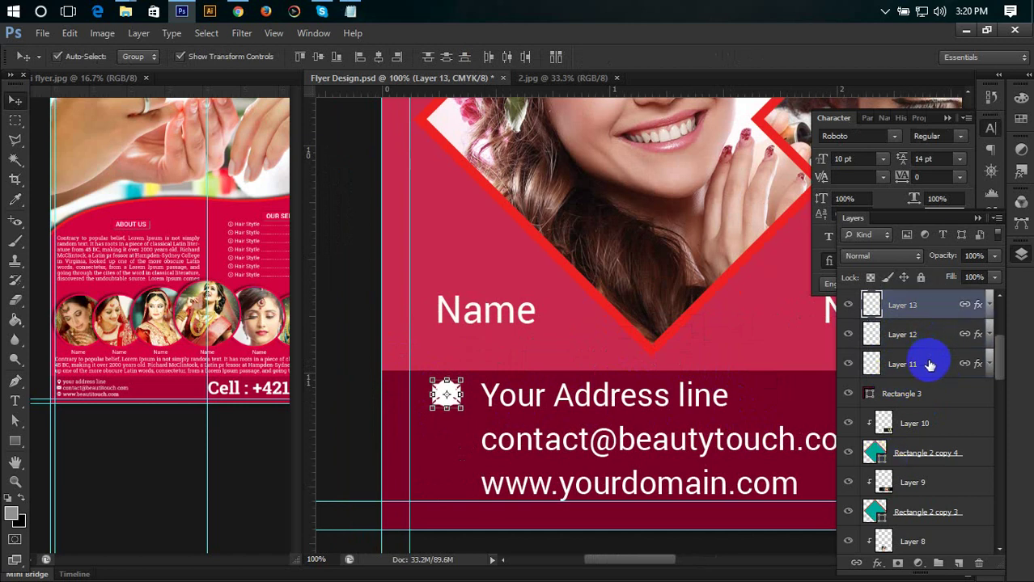
shift+click(928, 364)
click(856, 563)
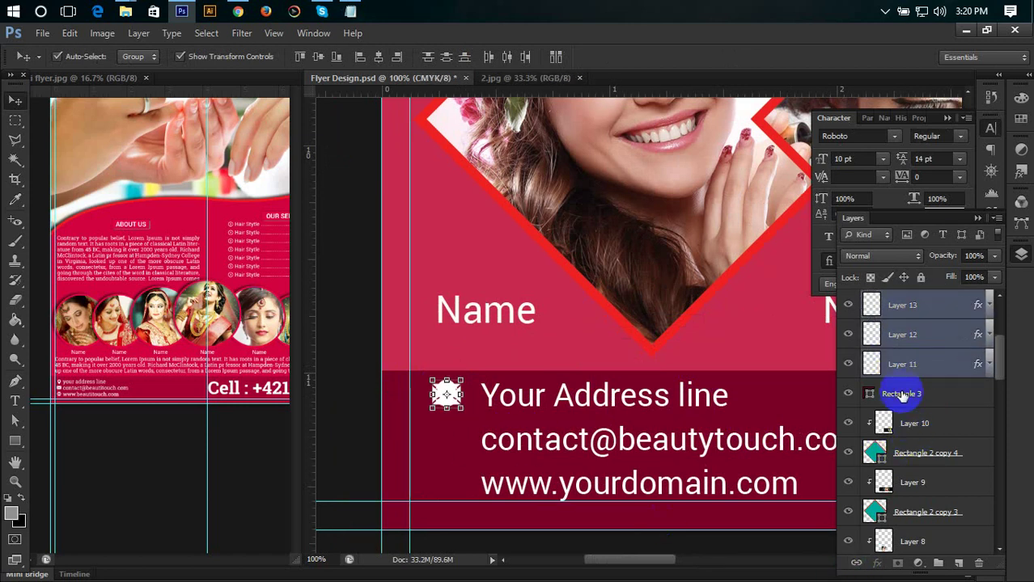
- Nudge the www icon down to the website line and the envelope to the e-mail line
click(911, 369)
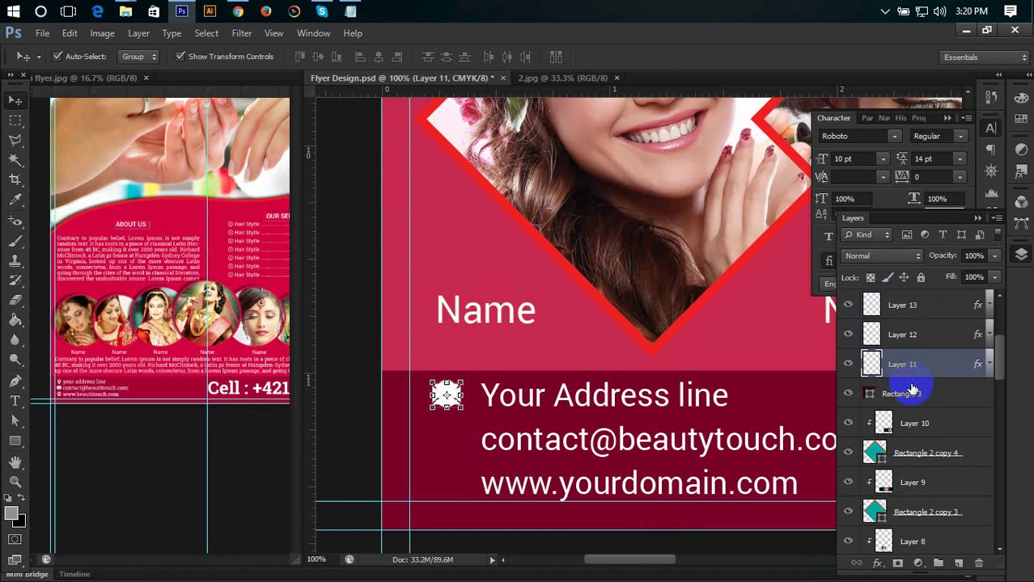
key(Down)
key(Down)
key(Down)
key(Down)
key(Down)
key(Down)
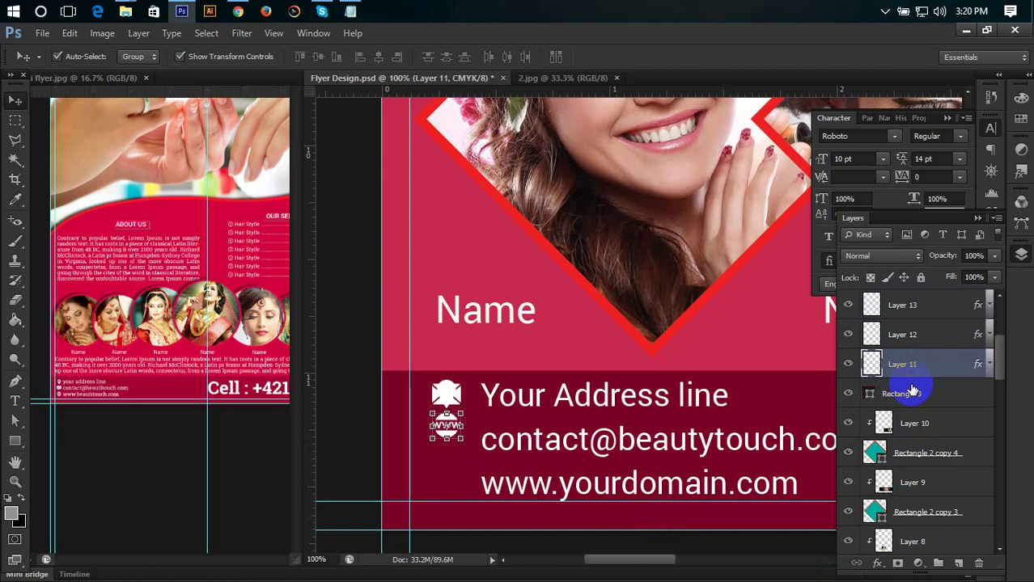
key(Down)
key(Down)
key(Down)
key(Down)
key(Down)
key(Down)
key(Down)
key(Down)
key(Down)
key(Down)
key(Down)
key(Down)
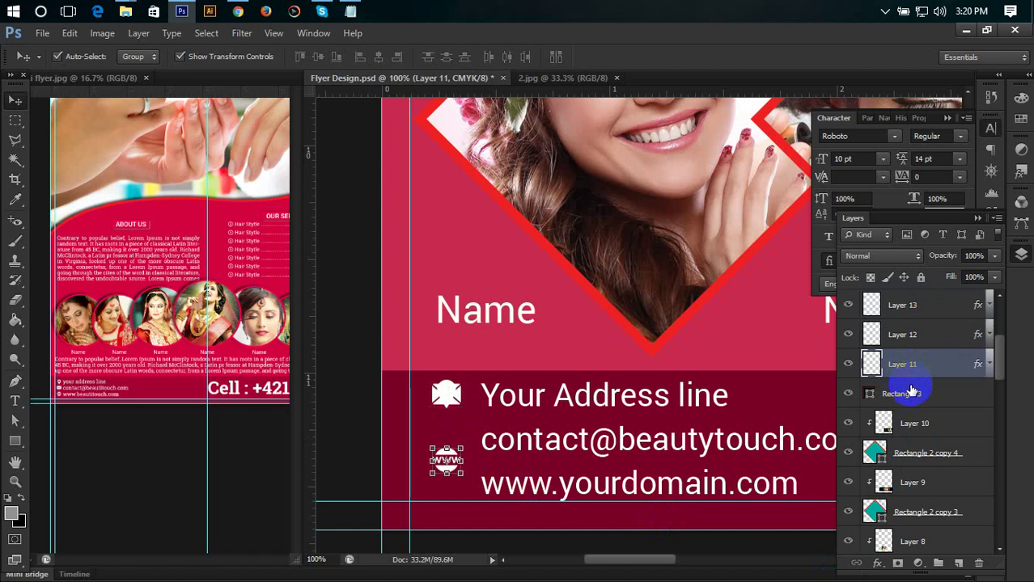
key(Down)
key(Down)
key(Down)
key(Down)
key(Down)
key(Down)
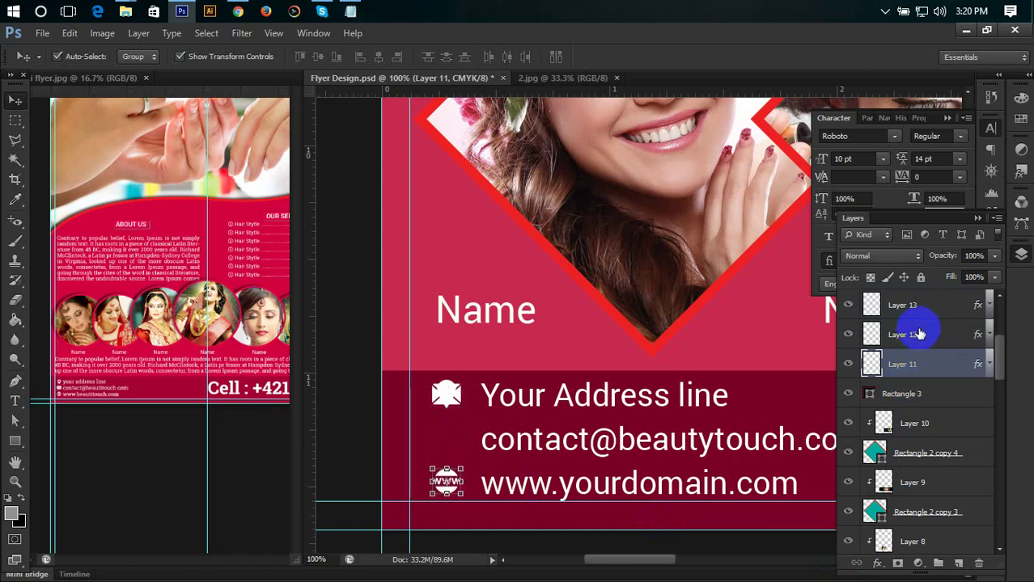
click(915, 335)
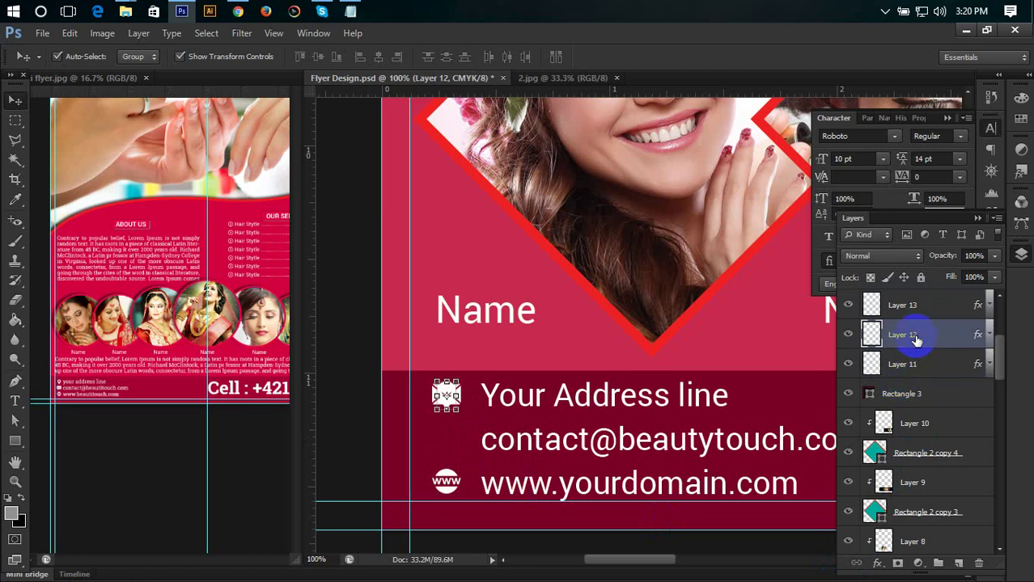
click(912, 305)
key(Down)
key(Down)
key(Down)
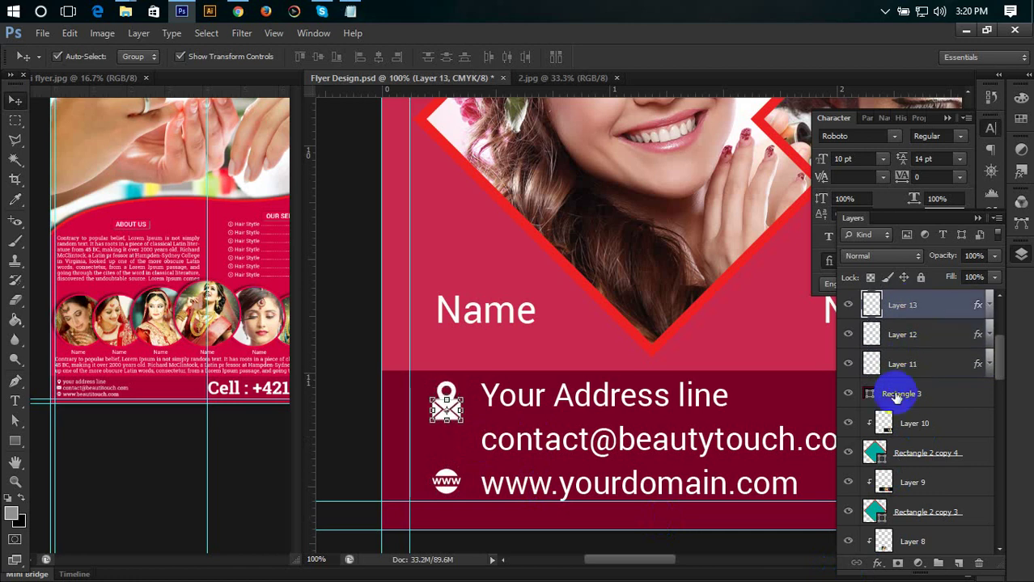
key(Down)
key(Down)
key(Down)
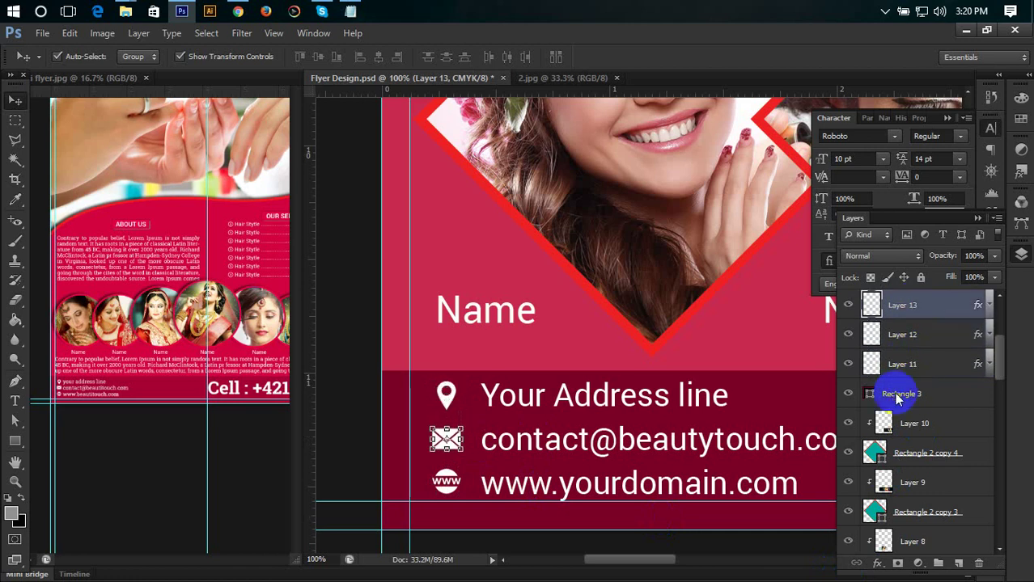
- Nudge the contact text block left, closer to the icons
shift+click(906, 364)
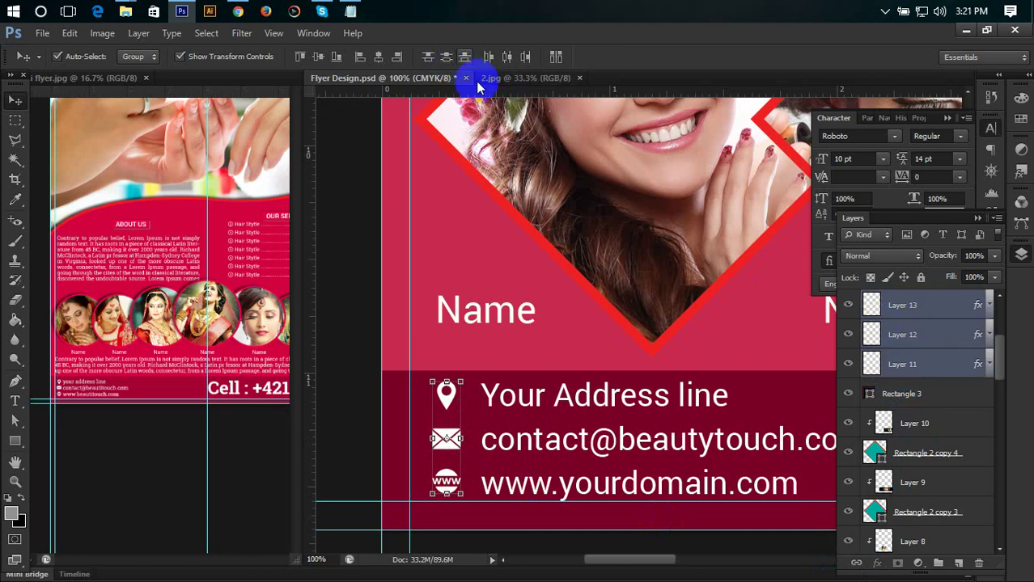
click(550, 396)
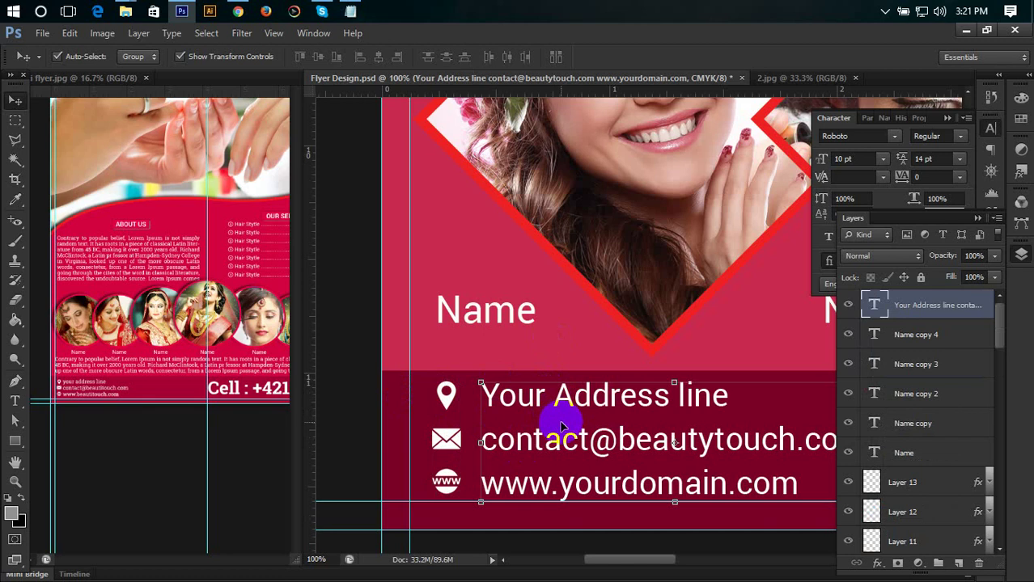
key(Left)
key(Left)
key(Left)
key(Left)
key(Left)
key(Left)
key(Left)
key(Left)
key(Left)
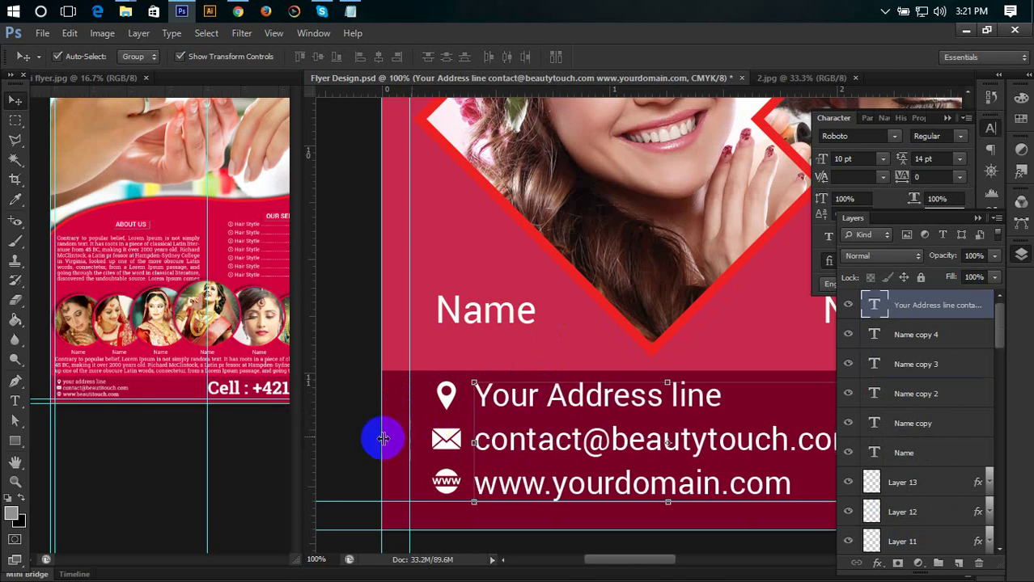
click(361, 437)
key(ctrl+minus)
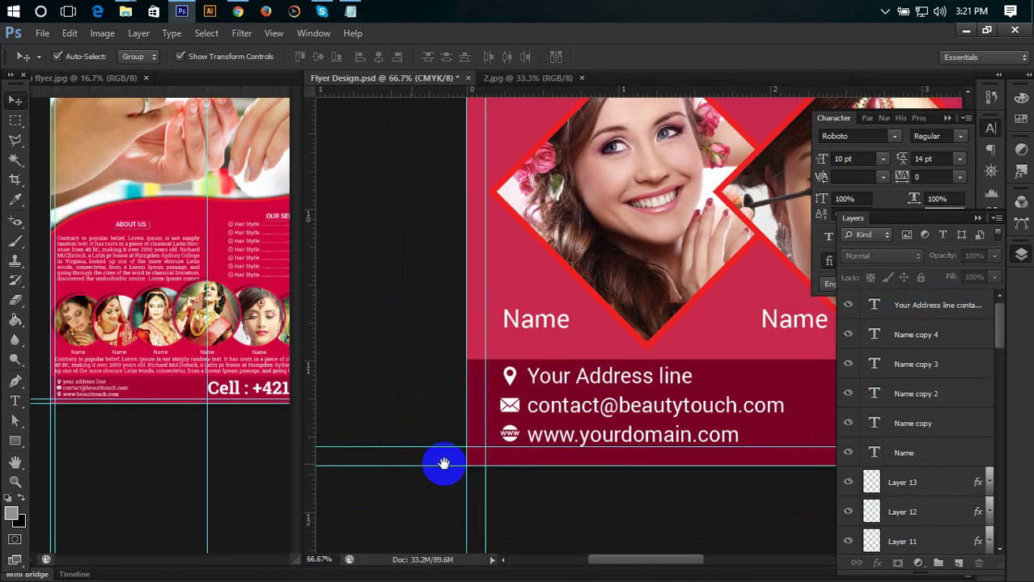
- Add a new text box for the phone number in the dark bottom band
scroll(443, 463, right, 3)
scroll(393, 439, right, 3)
scroll(457, 443, right, 3)
scroll(512, 450, right, 3)
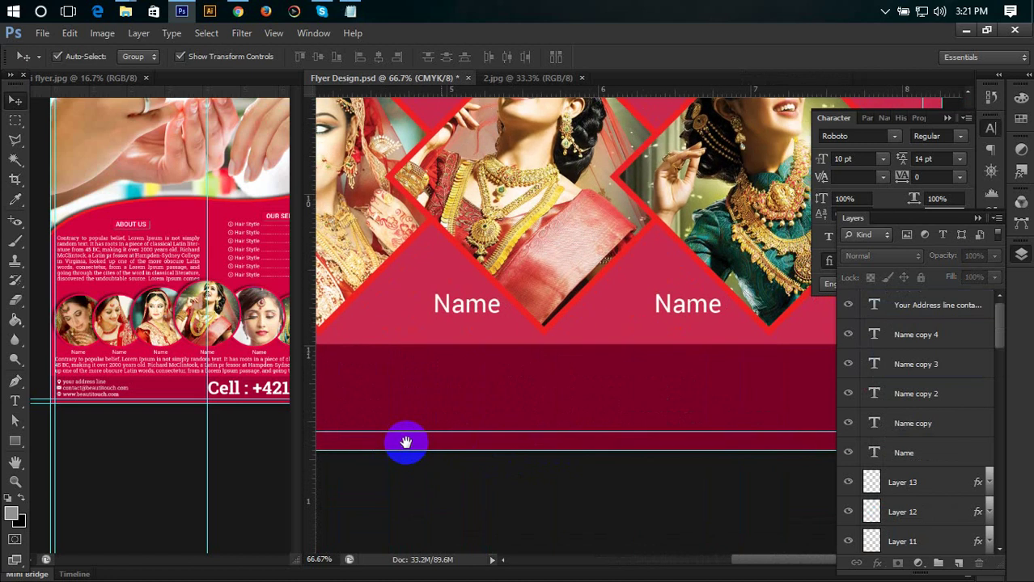
scroll(445, 435, right, 3)
key(ctrl+minus)
key(ctrl+minus)
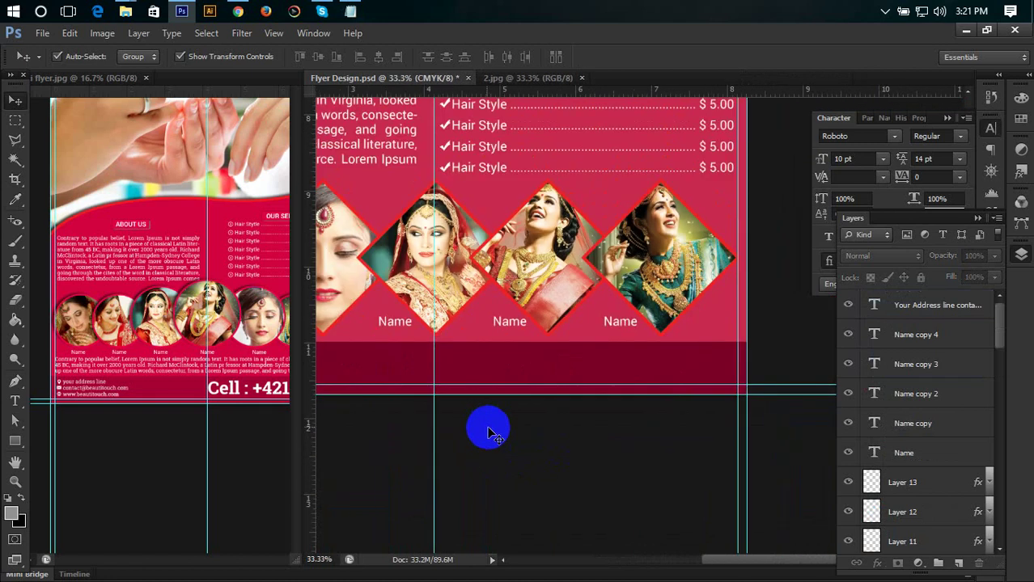
click(16, 402)
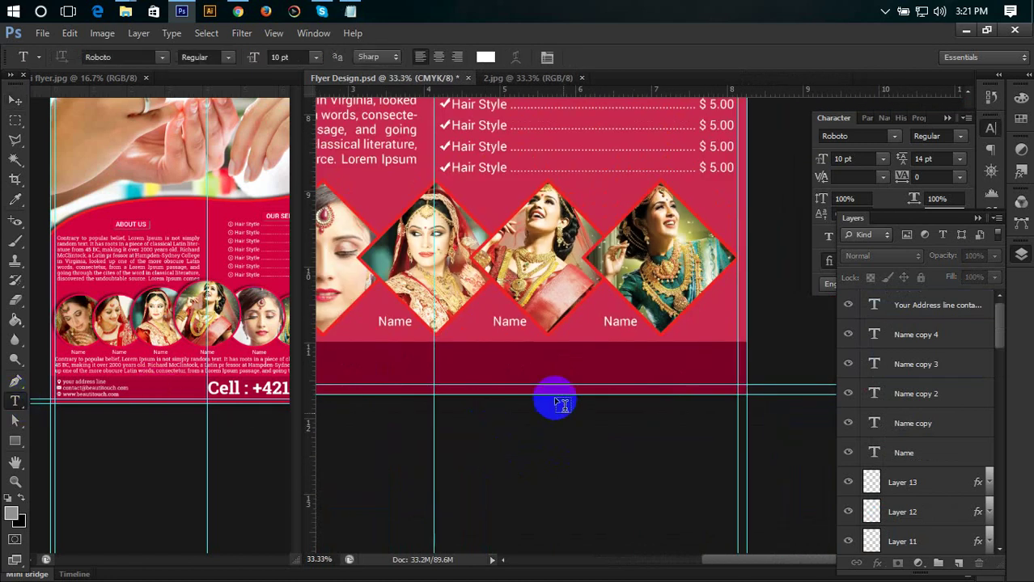
mouse_move(463, 356)
mouse_down()
mouse_move(613, 378)
mouse_move(602, 370)
mouse_up()
text(0421 000 000)
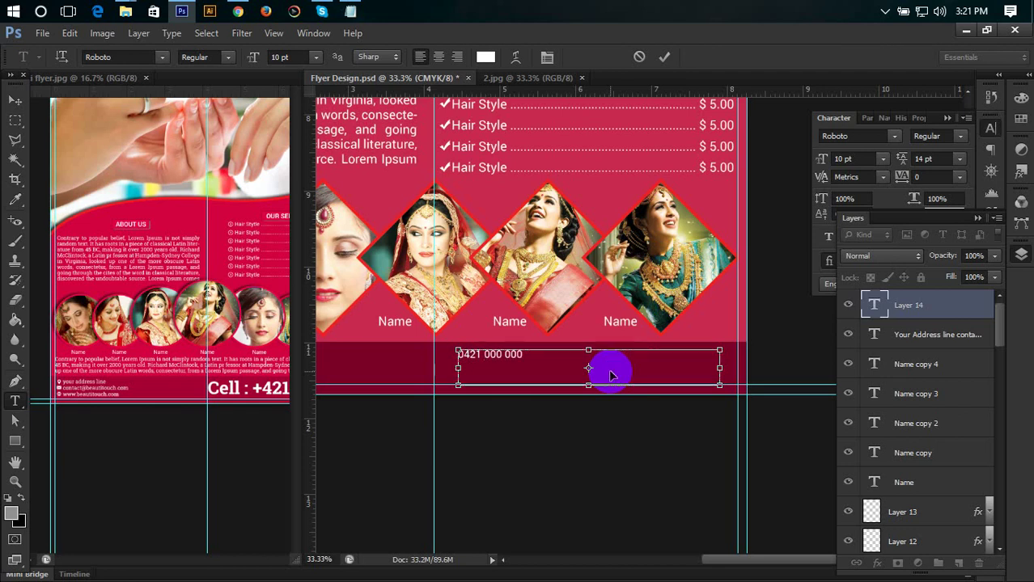
- Format the phone number as 20 pt Roboto Bold
key(ctrl+a)
click(854, 159)
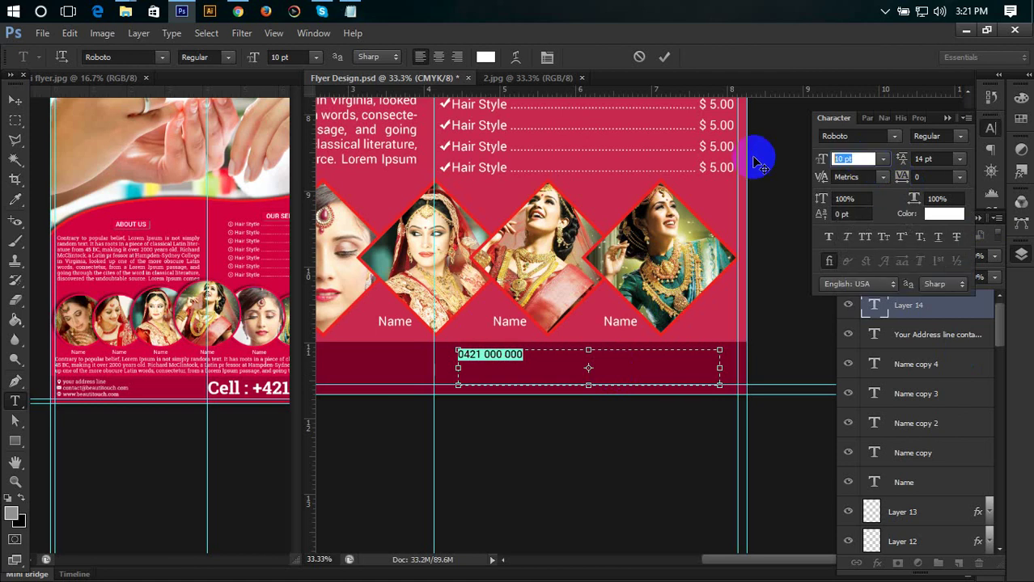
text(0)
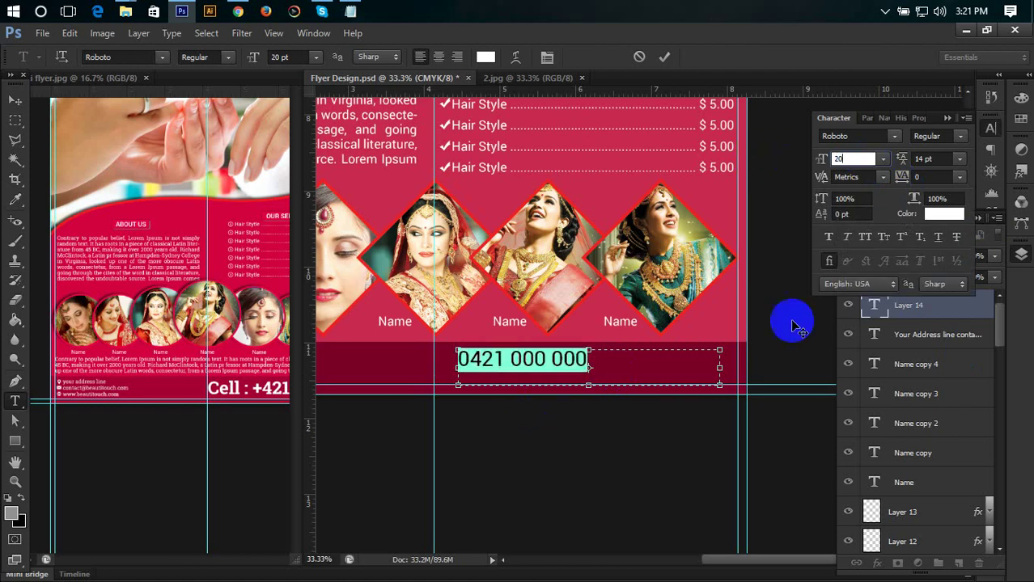
click(961, 137)
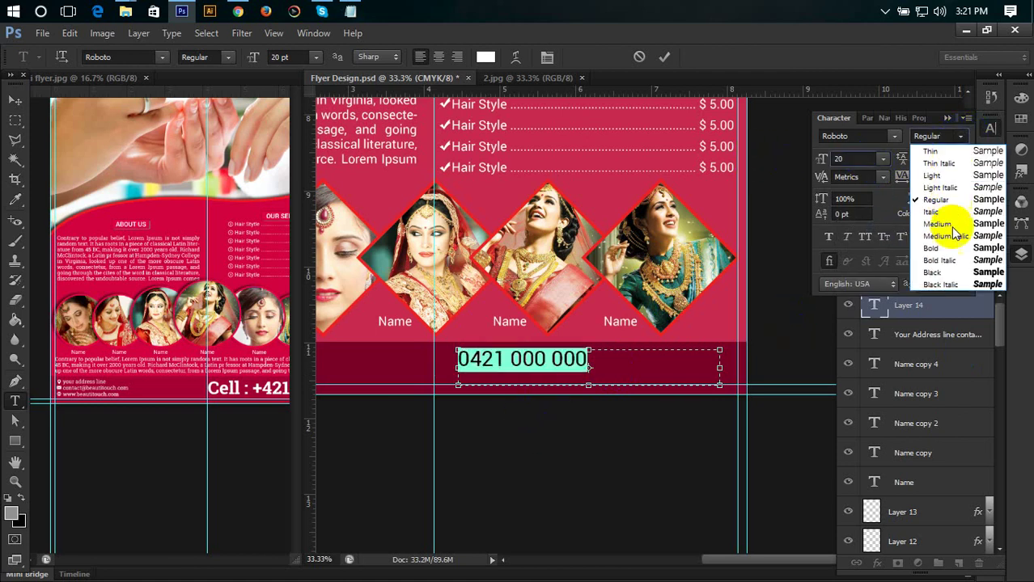
click(956, 249)
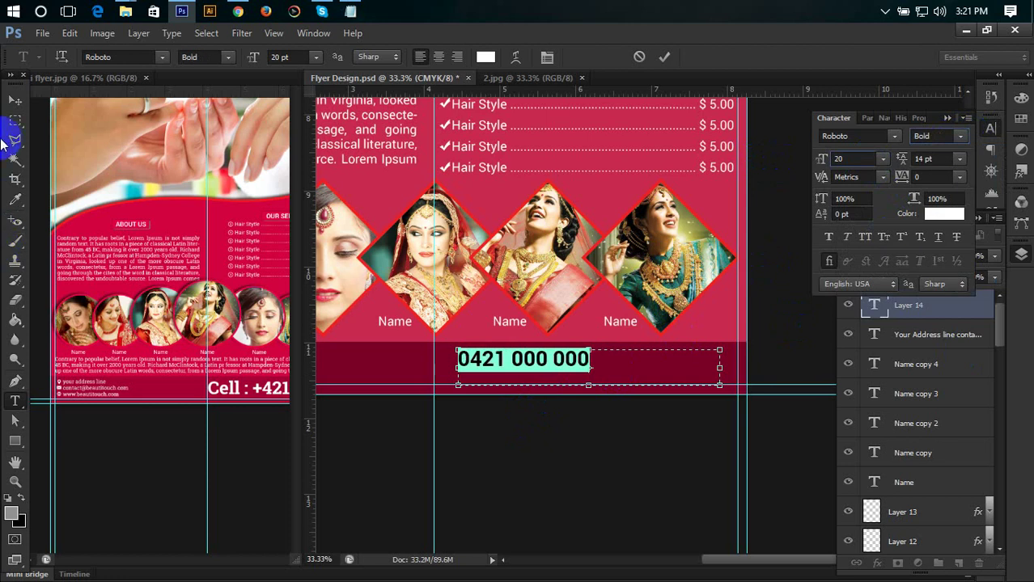
click(14, 101)
scroll(535, 368, up, 1)
- Nudge the phone number up and paste a copy of it on a new second line
scroll(485, 421, up, 1)
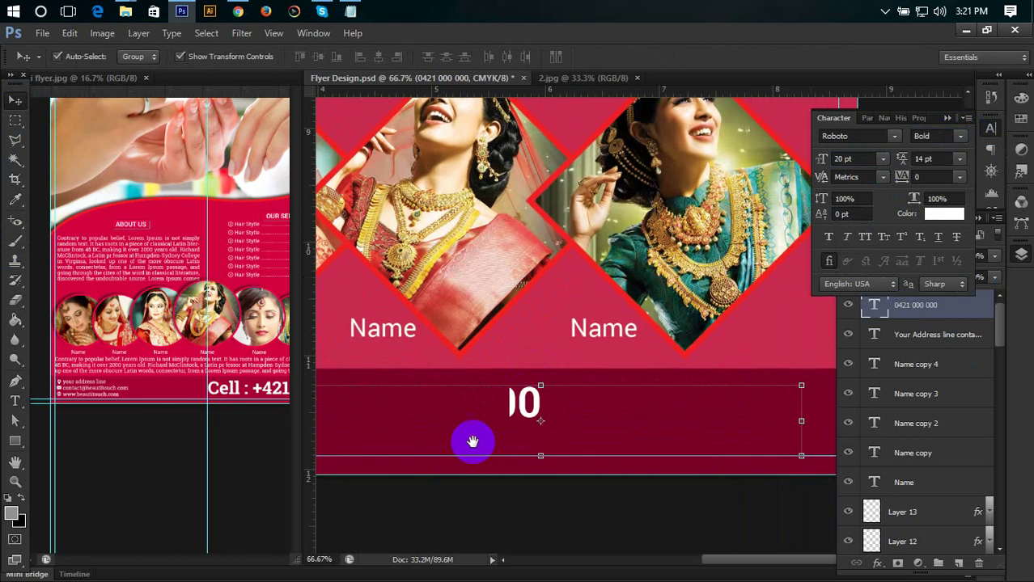
drag(473, 439, 597, 377)
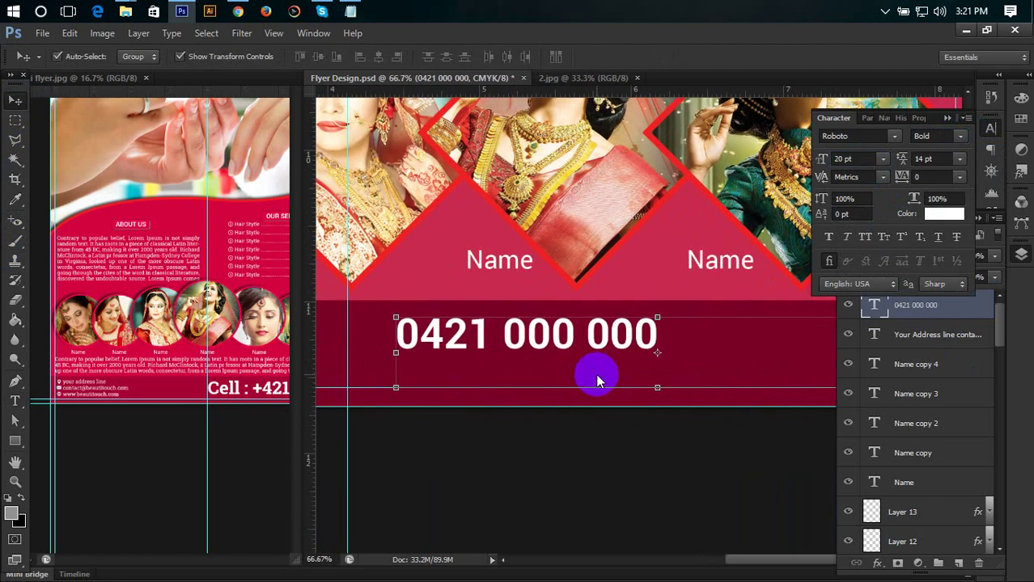
key(Up)
key(Up)
key(Up)
key(Up)
key(Up)
key(Up)
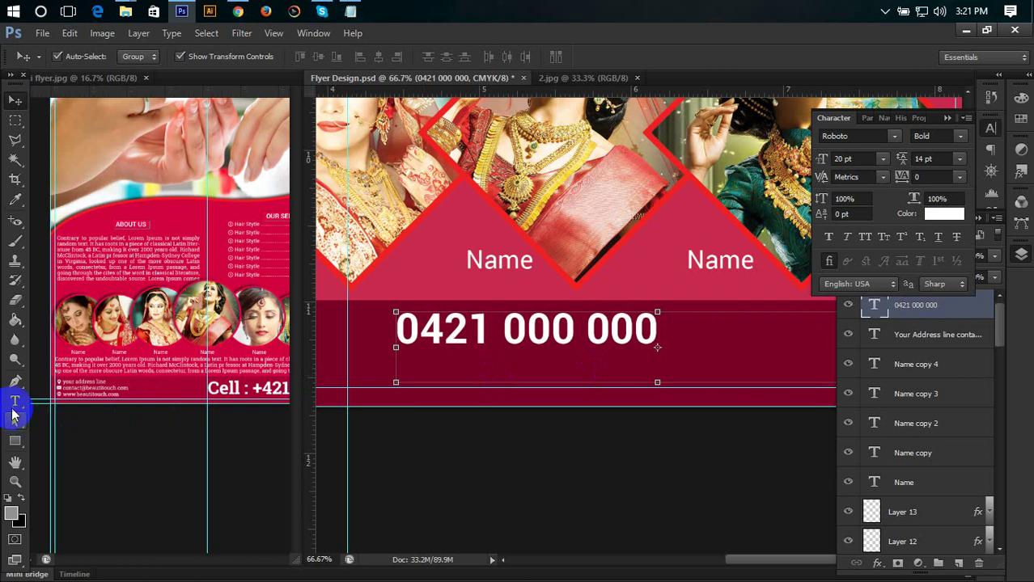
click(14, 402)
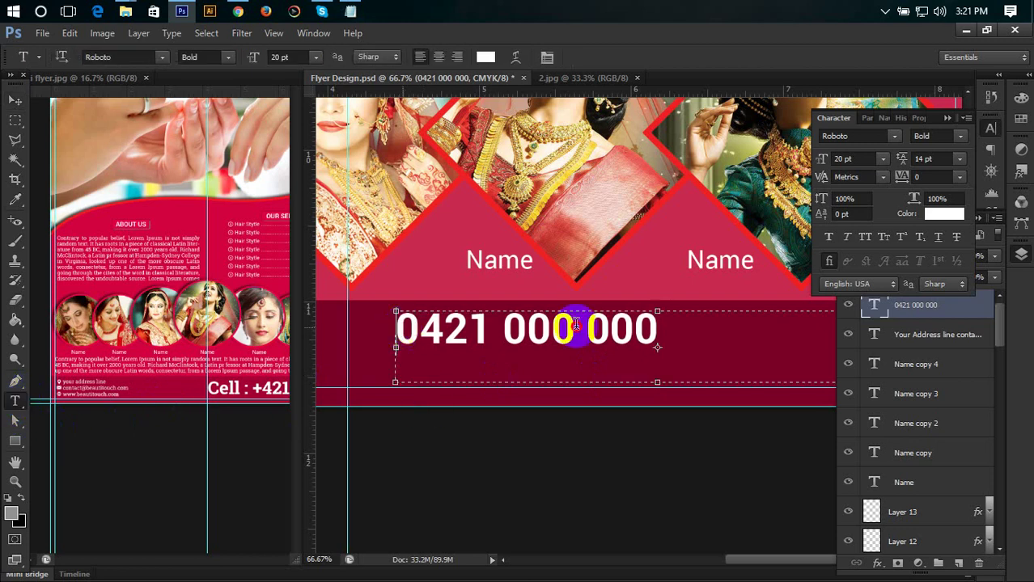
drag(402, 328, 676, 331)
key(ctrl+c)
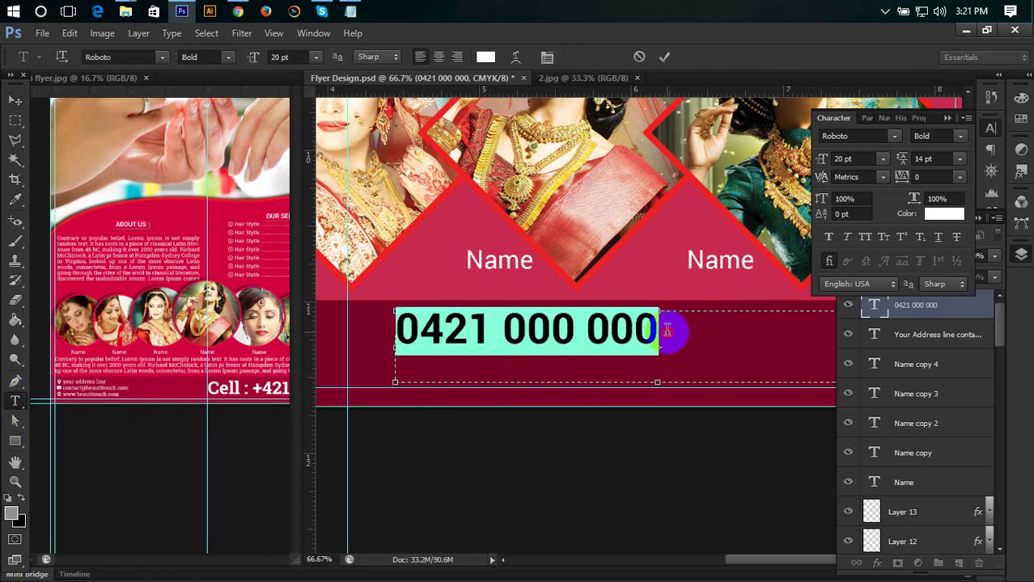
click(666, 332)
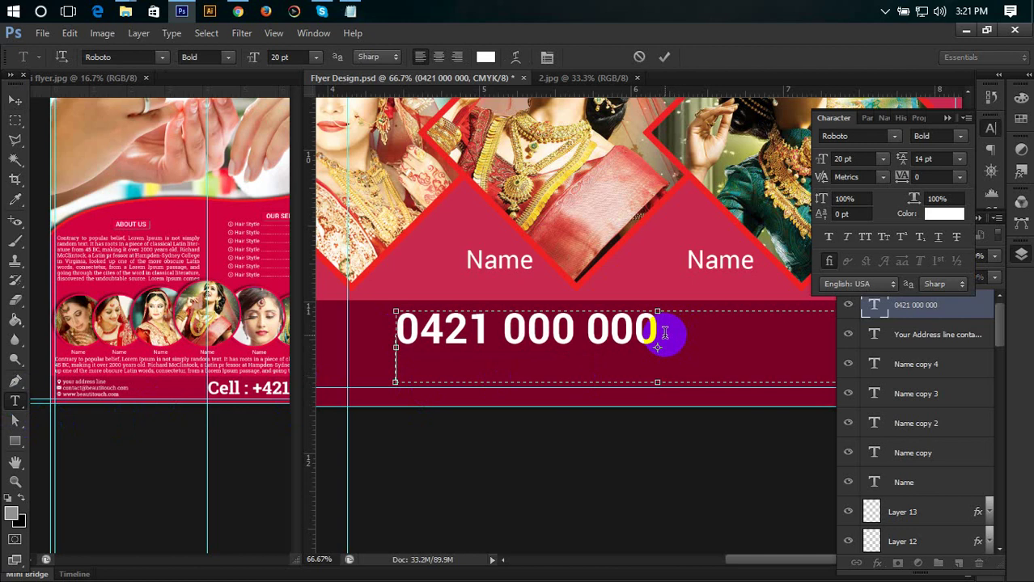
key(Return)
key(ctrl+v)
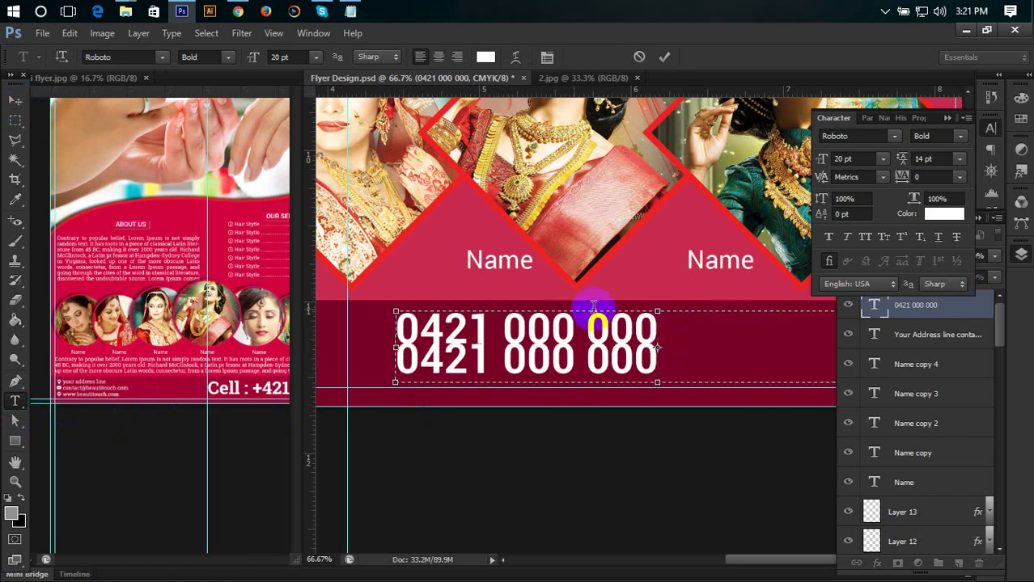
- Set both number lines to 17 pt leading and change the second line's last digit to 1
click(647, 322)
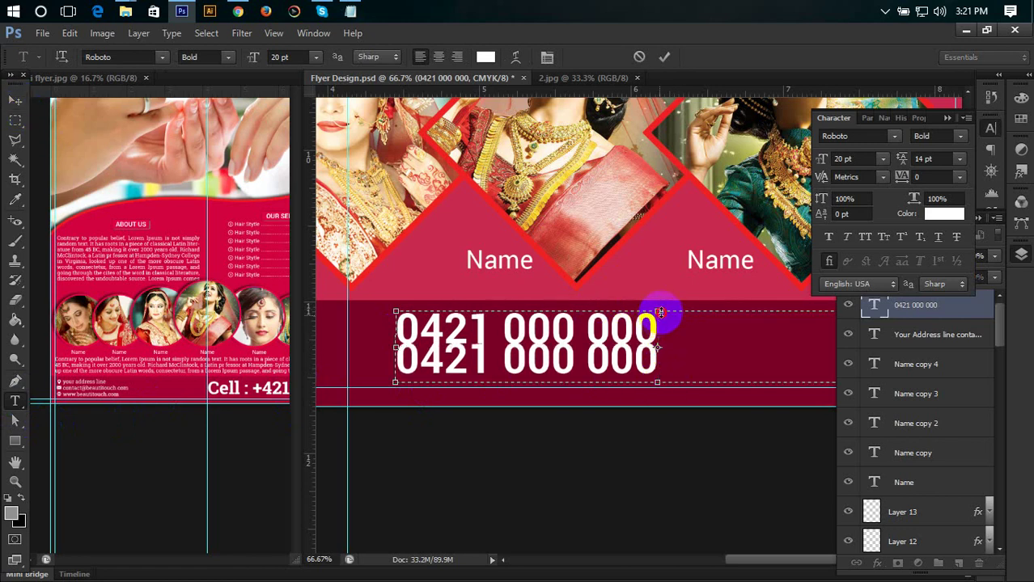
mouse_move(660, 311)
mouse_down()
mouse_move(662, 389)
mouse_move(391, 340)
mouse_up()
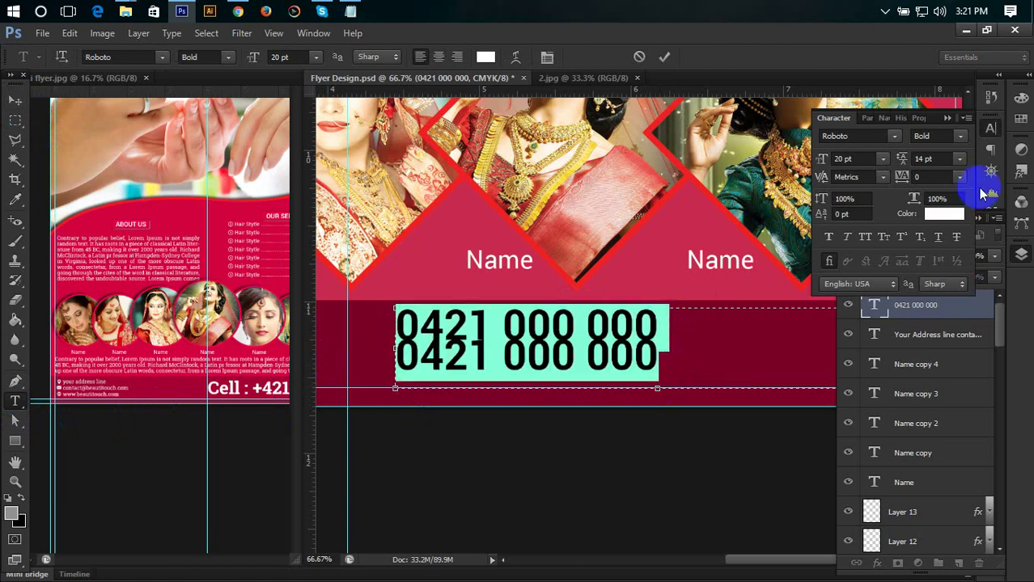
click(941, 159)
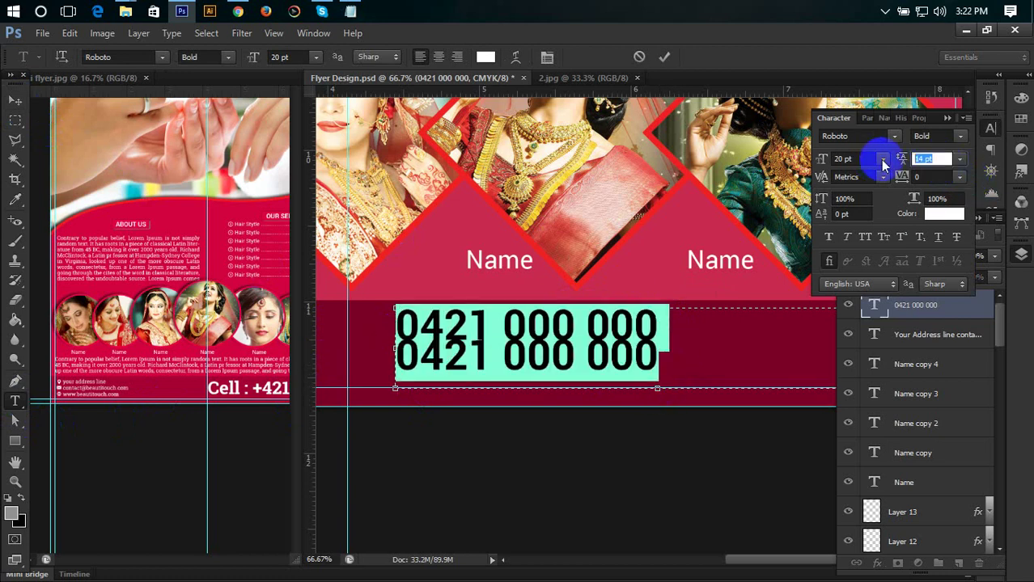
key(Up)
key(Up)
key(Up)
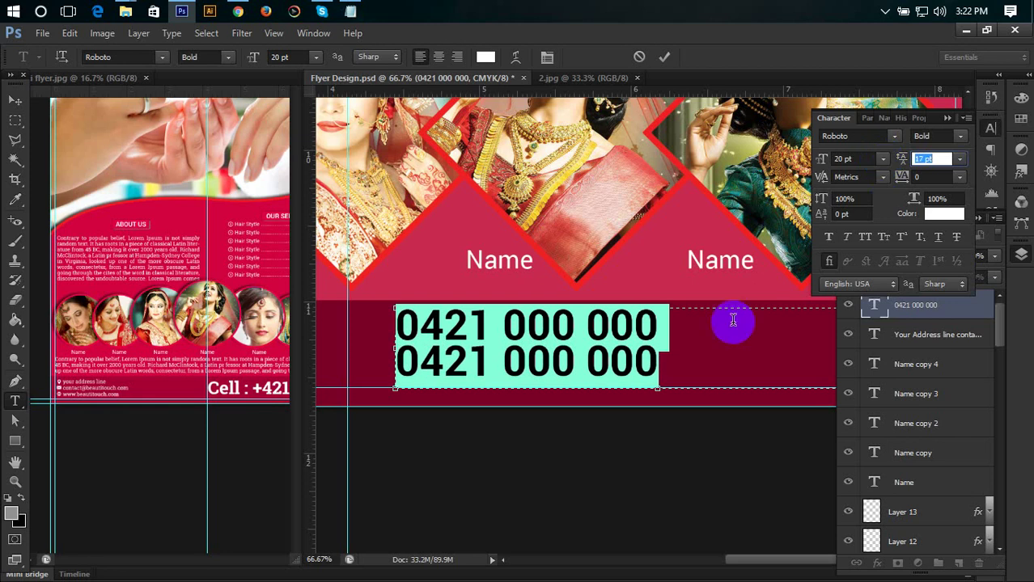
click(658, 360)
key(shift+Left)
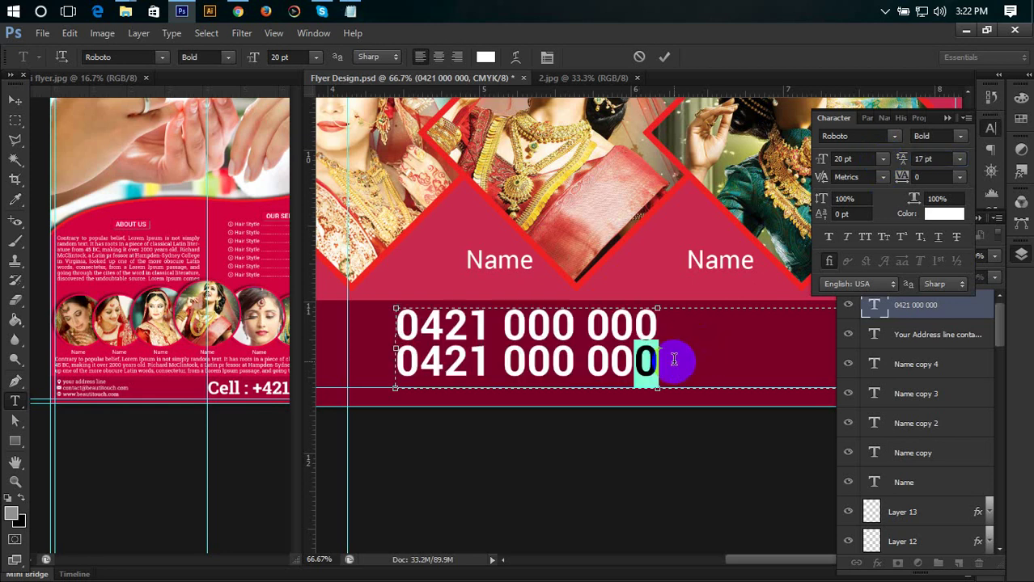
text(1)
click(17, 100)
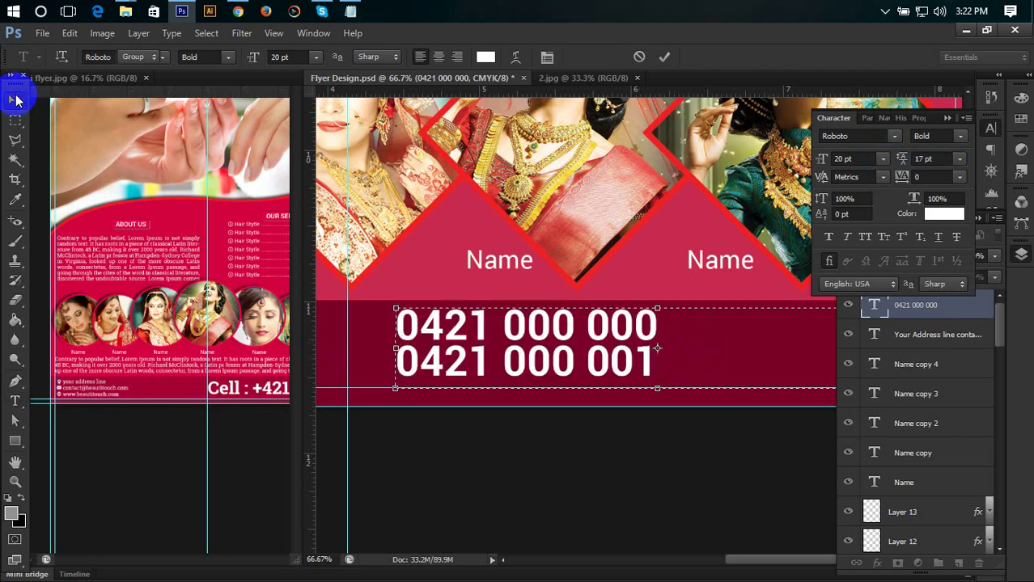
- Narrow the phone-number text box so the numbers stay on two lines
key(ctrl+minus)
key(ctrl+minus)
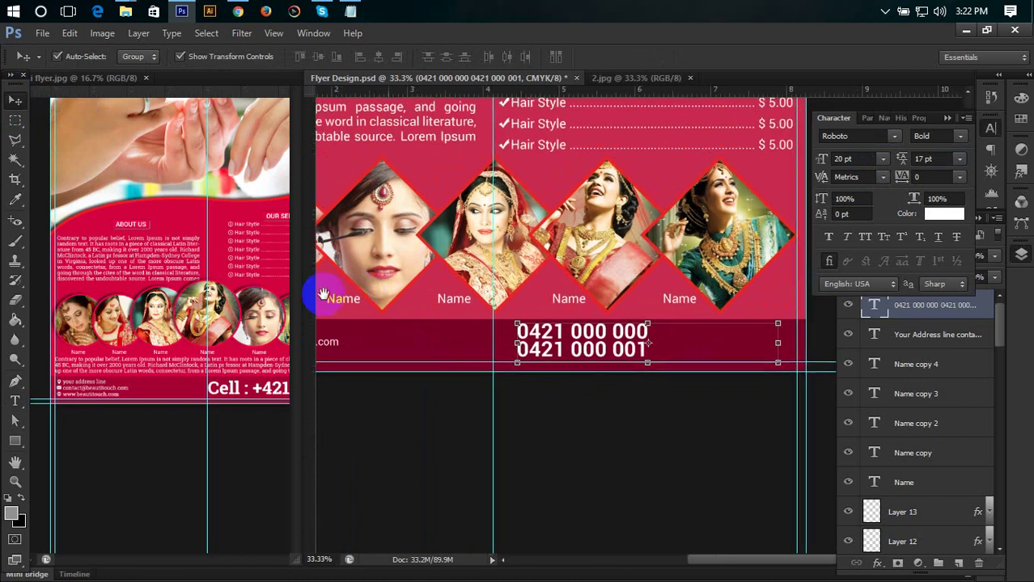
scroll(322, 293, right, 5)
double_click(406, 368)
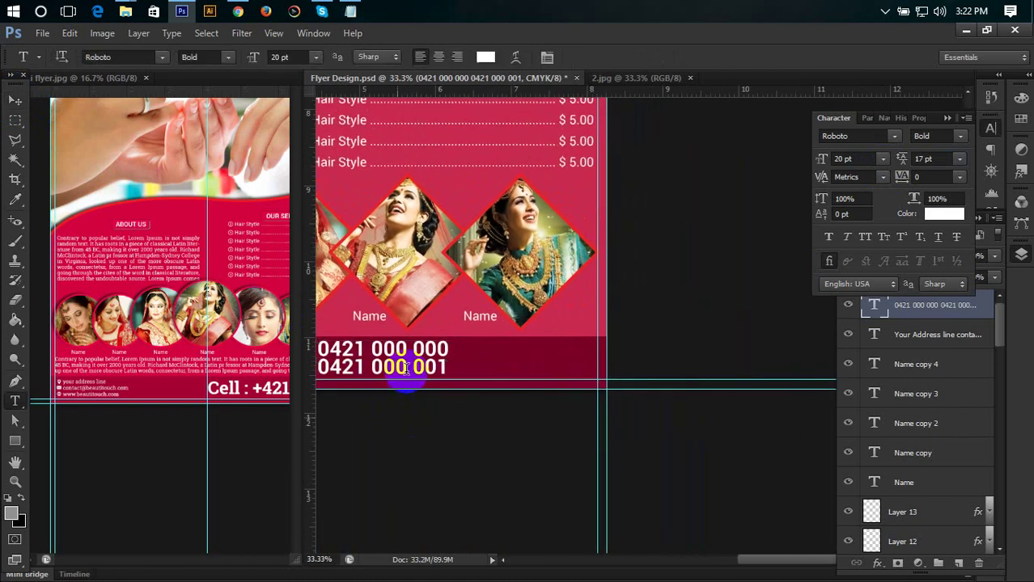
mouse_move(558, 365)
mouse_down()
mouse_move(579, 359)
mouse_move(454, 359)
mouse_up()
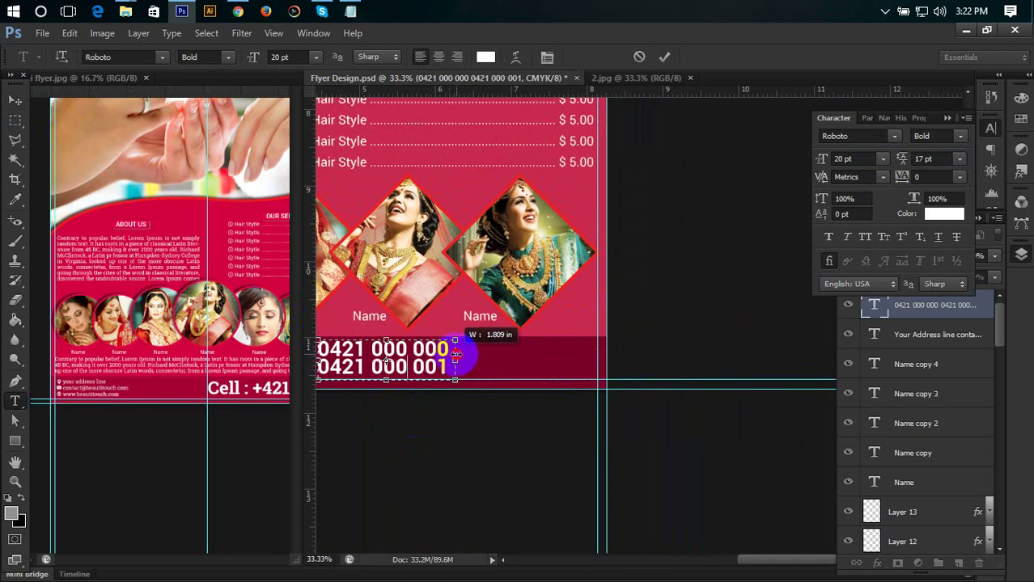
drag(455, 359, 457, 358)
click(15, 100)
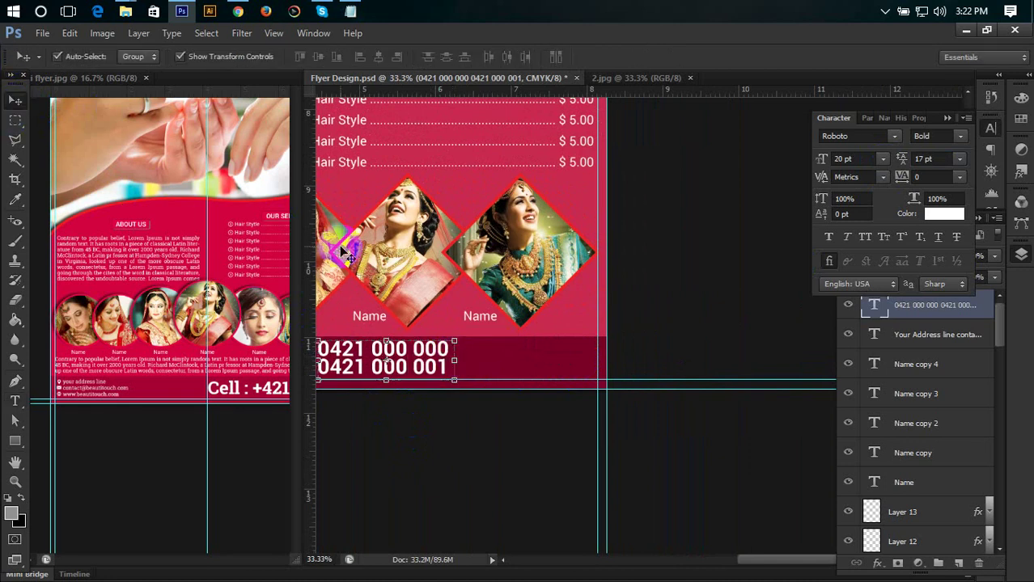
- Drag the two-line number block to the right side of the dark bottom band
key(ctrl+minus)
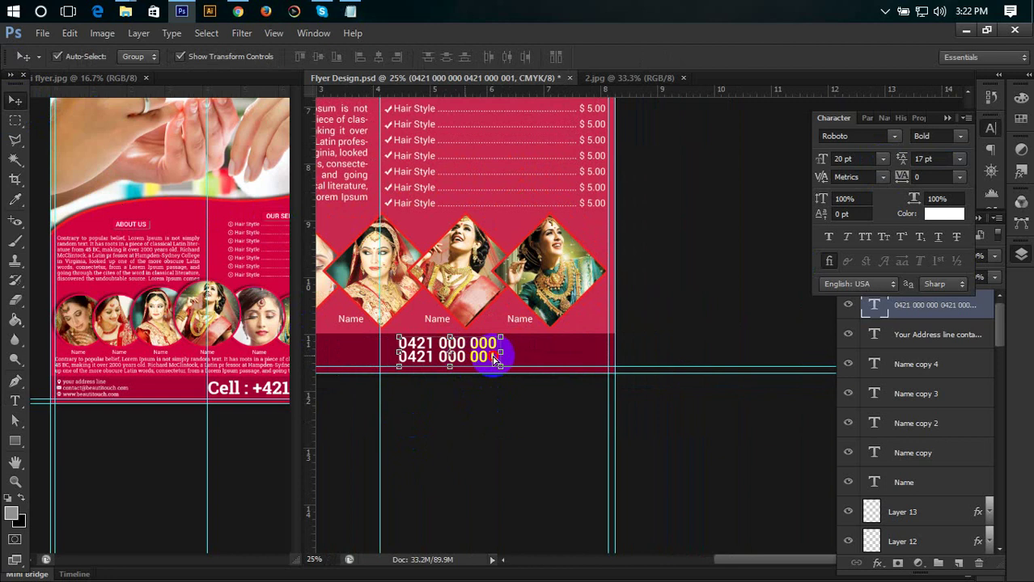
drag(469, 351, 534, 366)
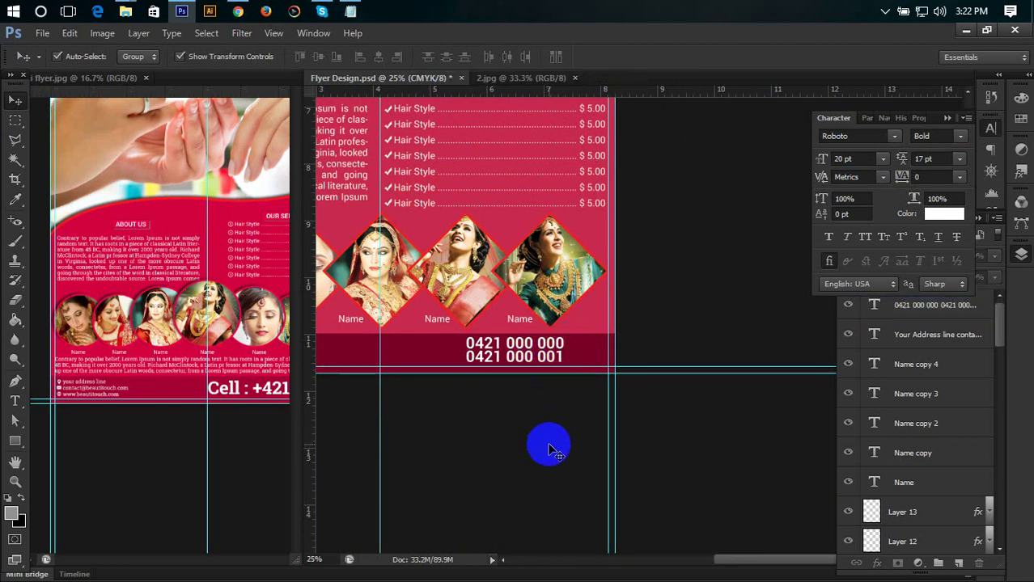
key(ctrl+plus)
scroll(490, 389, left, 2)
key(ctrl+plus)
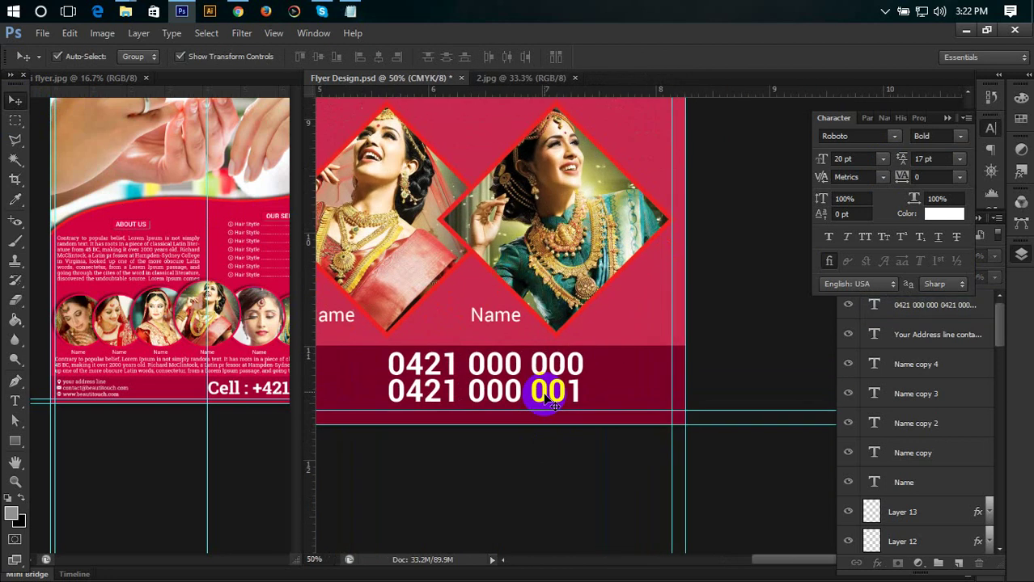
scroll(546, 396, left, 5)
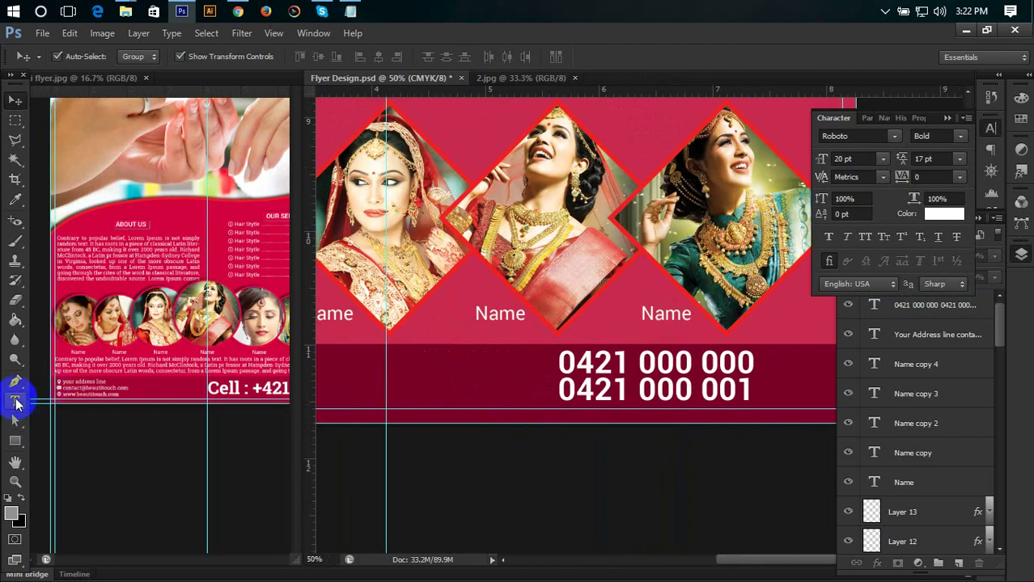
click(15, 402)
- Add a new text label reading 'CELL' left of the phone numbers
click(408, 378)
text(C)
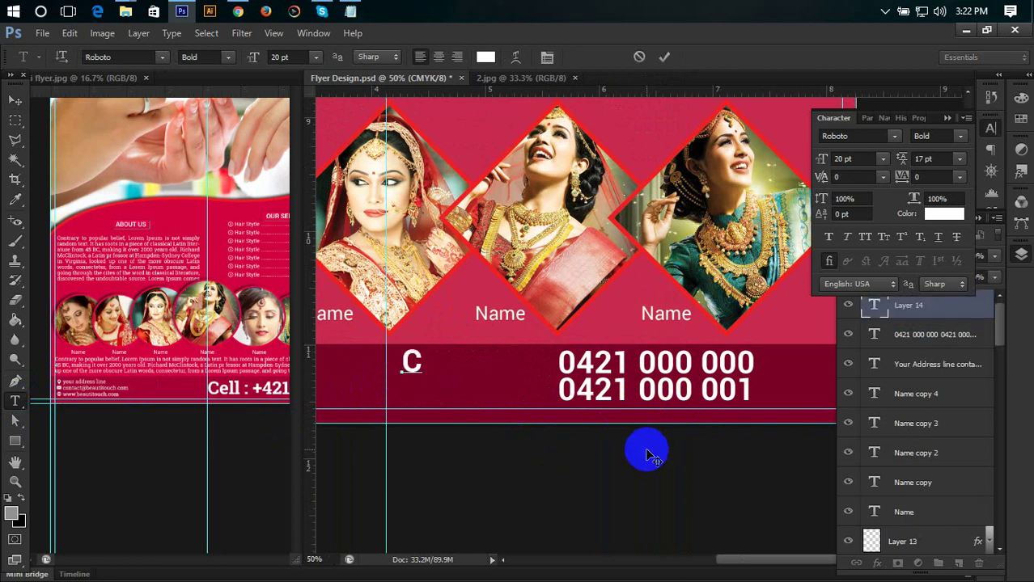
text(e)
key(BackSpace)
text(E)
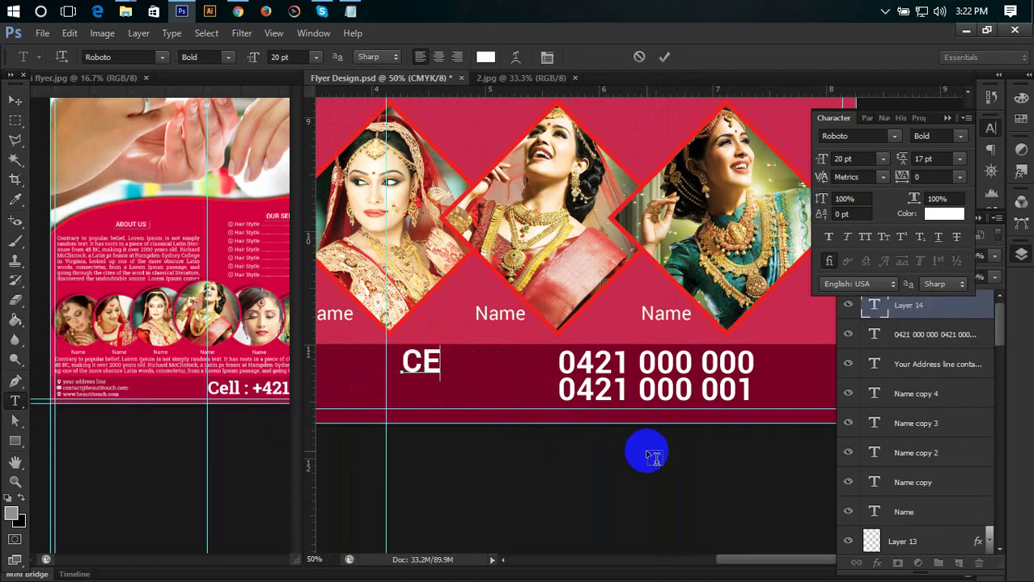
key(BackSpace)
text(E)
key(BackSpace)
text(Ell)
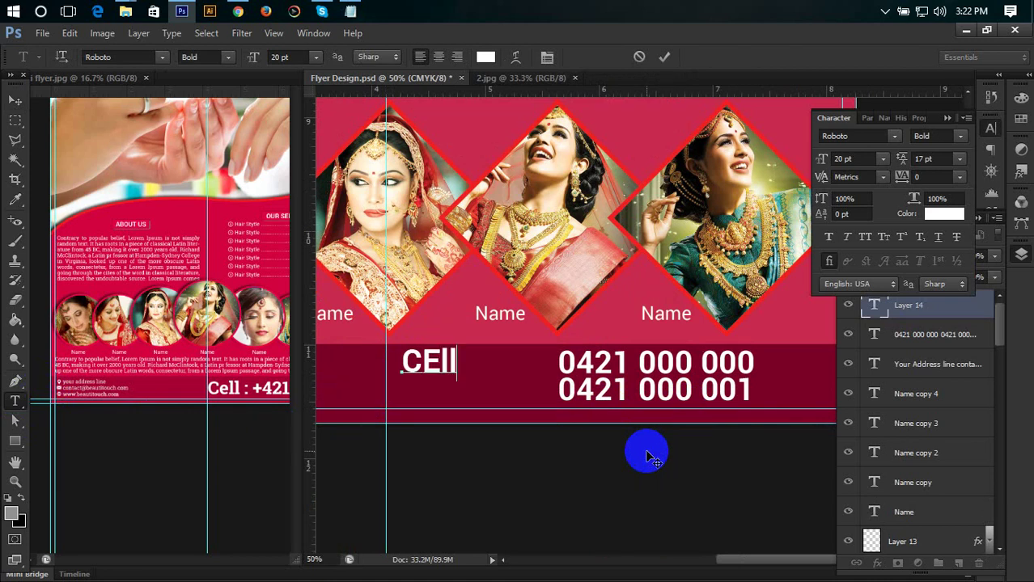
key(BackSpace)
key(BackSpace)
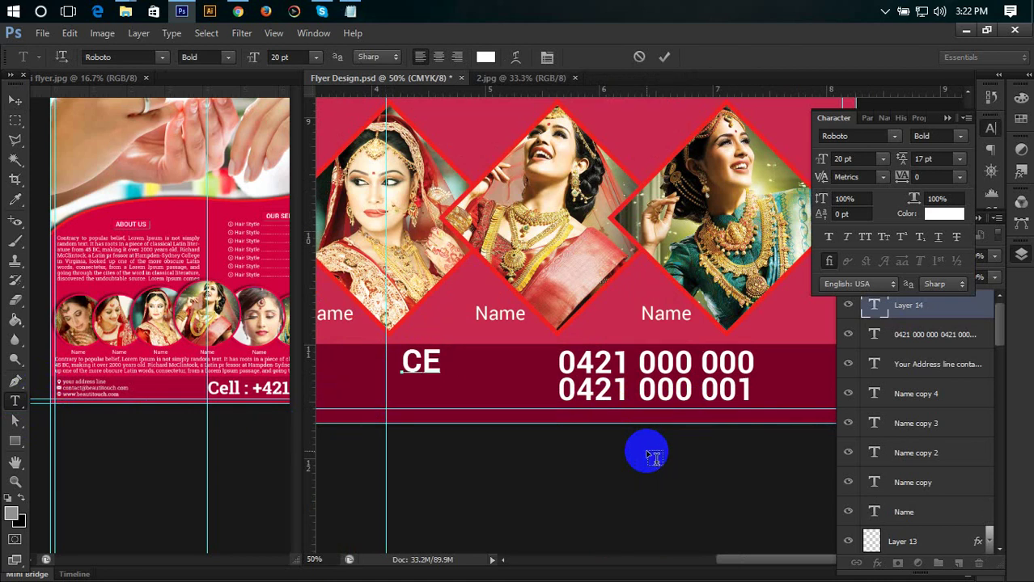
text(LL)
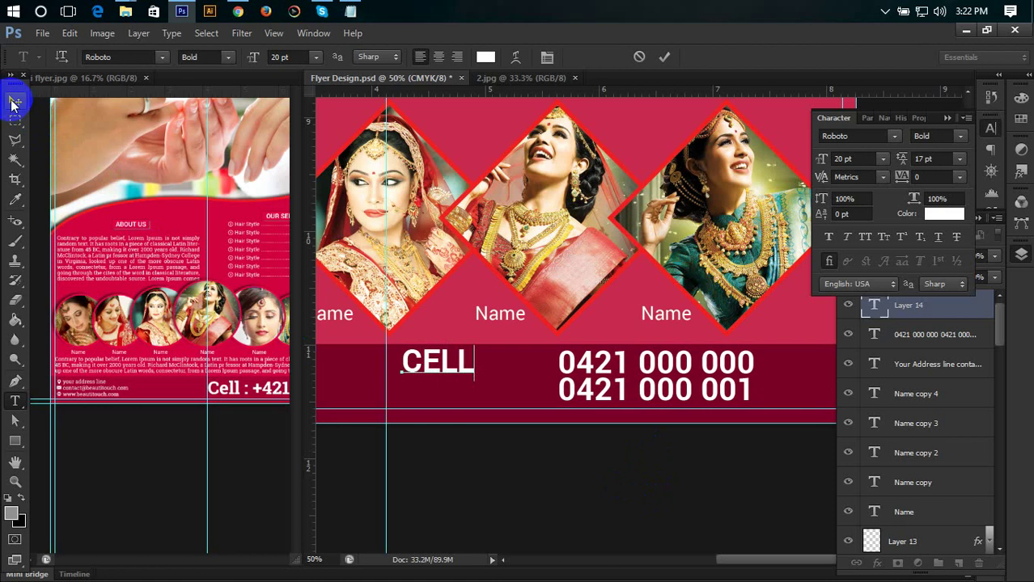
click(12, 101)
- Enlarge CELL to about 113%, add ' :' after it, and nudge it left
key(ctrl+t)
drag(474, 377, 542, 420)
key(Return)
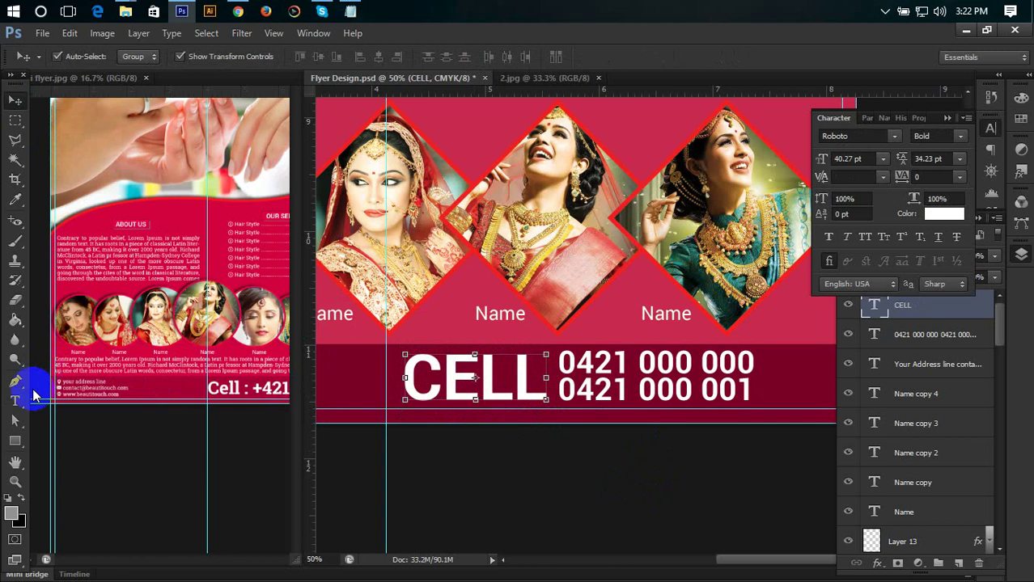
click(15, 401)
click(536, 375)
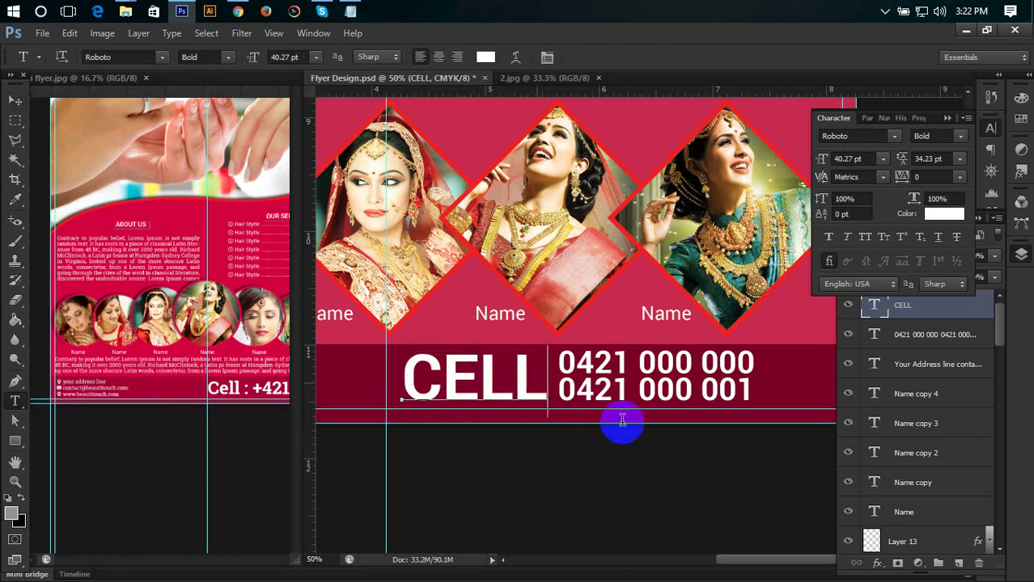
text(:)
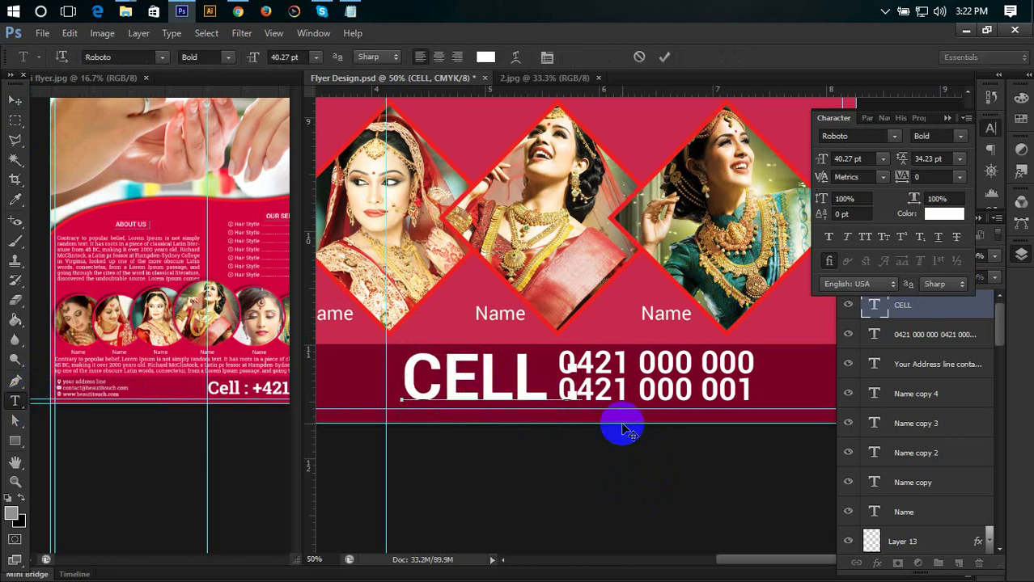
click(15, 98)
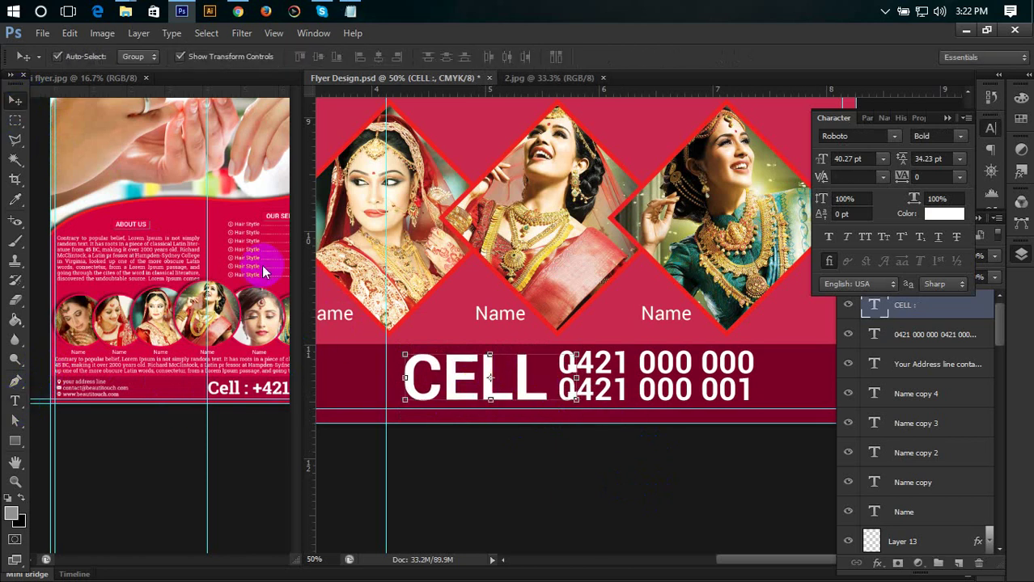
key(Left)
key(Left)
key(Left)
key(Left)
key(Left)
key(Left)
key(Left)
key(Left)
key(Left)
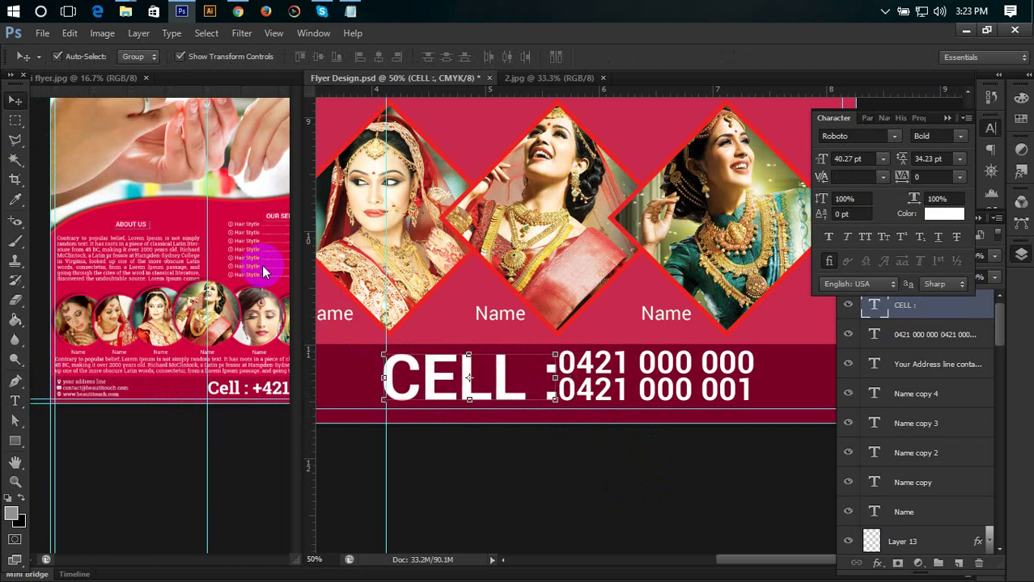
- Delete the space so the label reads 'CELL:', then nudge it down two steps
key(Up)
key(Up)
key(Up)
key(Up)
key(Up)
key(Up)
key(Up)
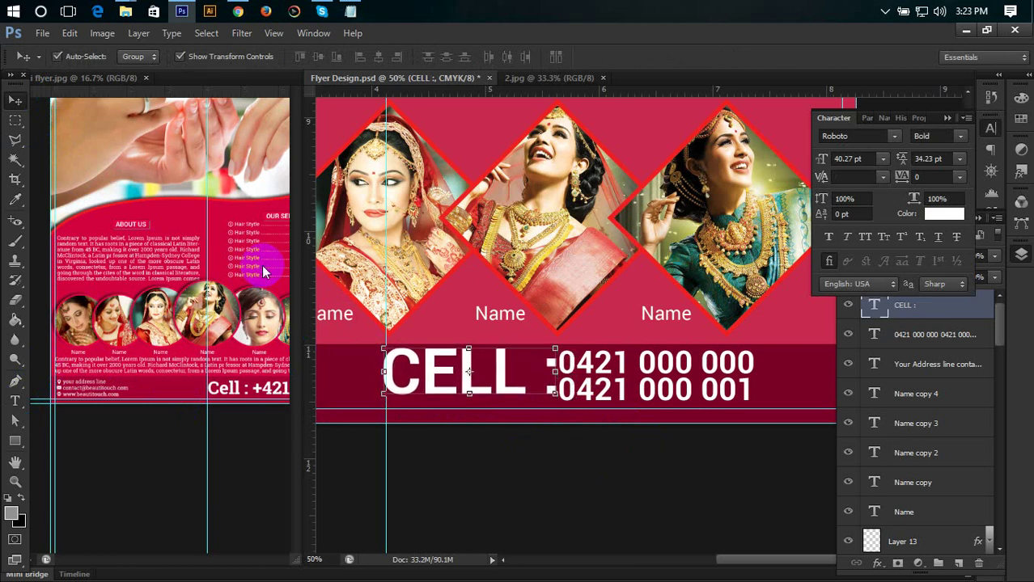
click(18, 401)
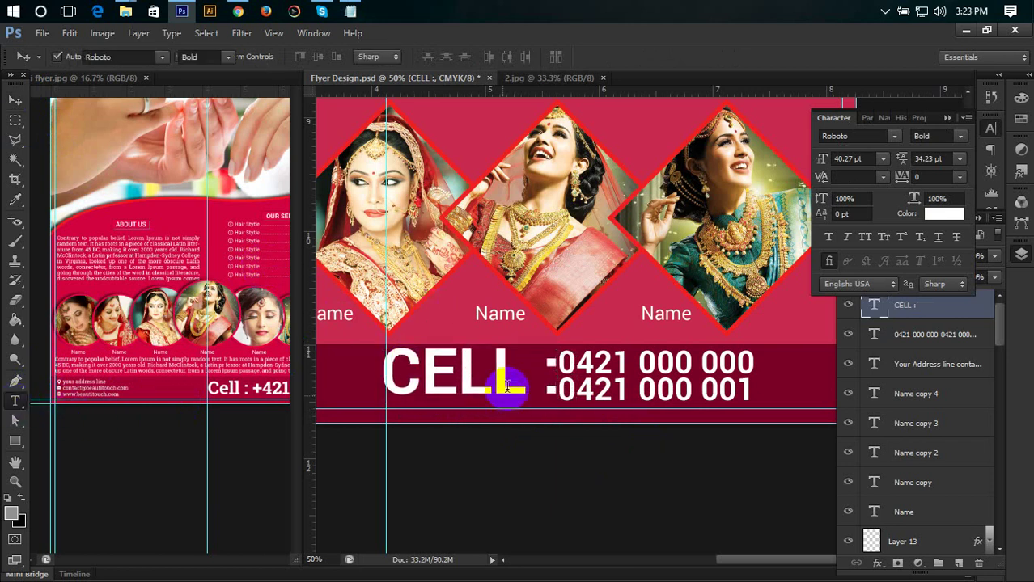
click(544, 374)
key(BackSpace)
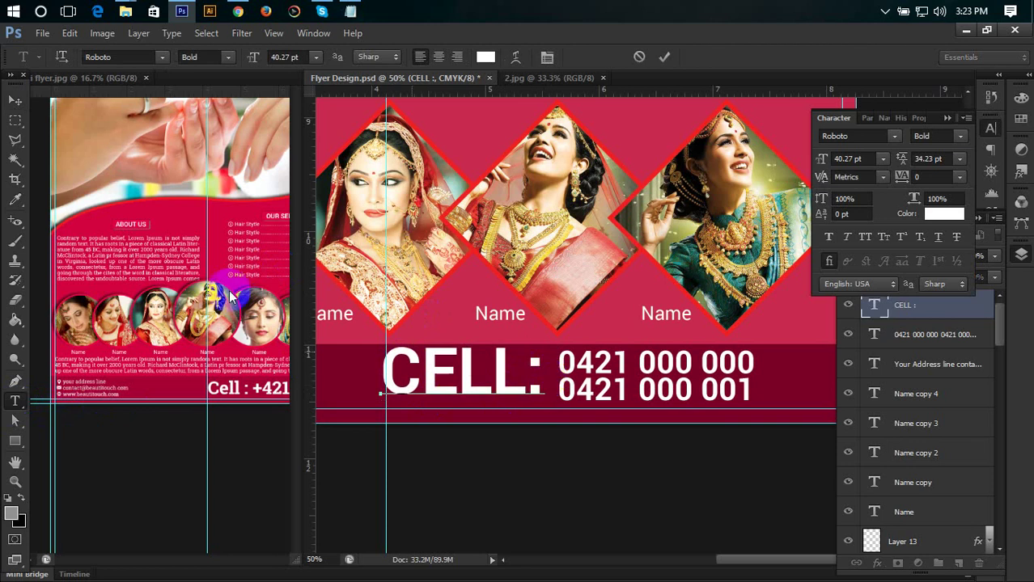
click(14, 100)
key(Down)
key(Down)
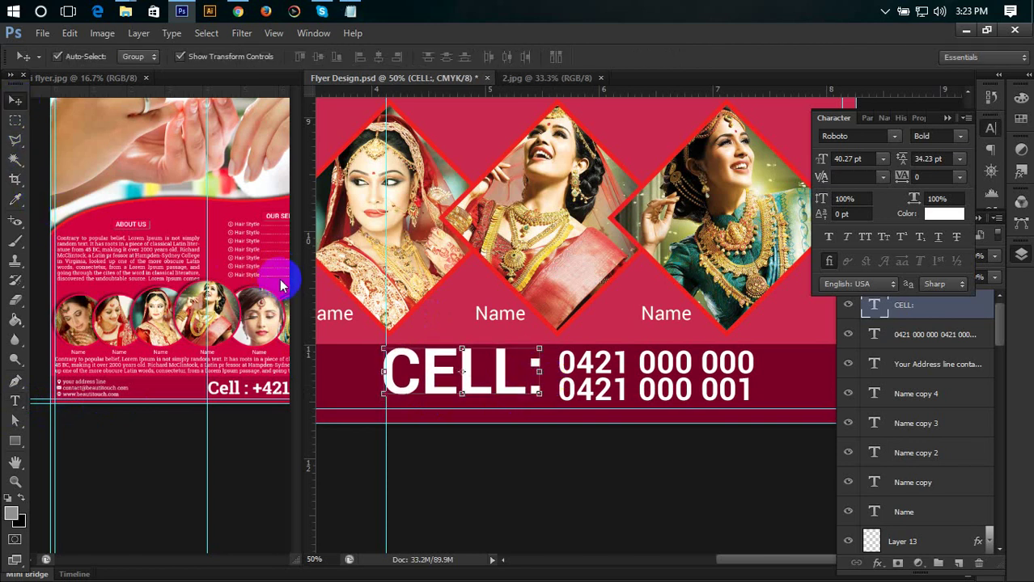
key(Down)
key(Down)
key(Down)
key(Down)
key(Down)
key(Down)
key(Down)
key(Down)
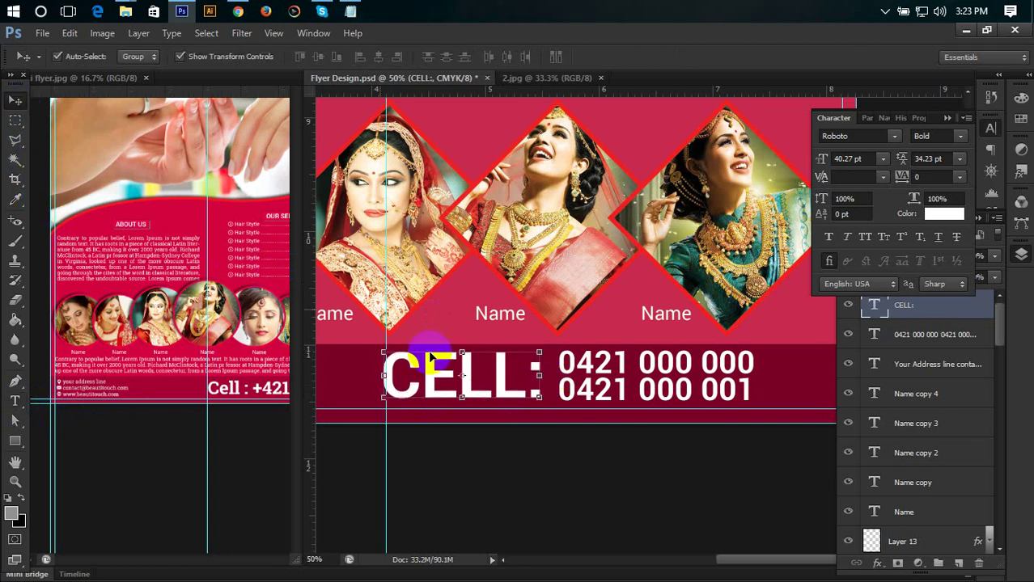
click(614, 522)
- Retype the footer label's 'ELL:' in lowercase so it reads 'Cell:'
key(ctrl+minus)
key(ctrl+minus)
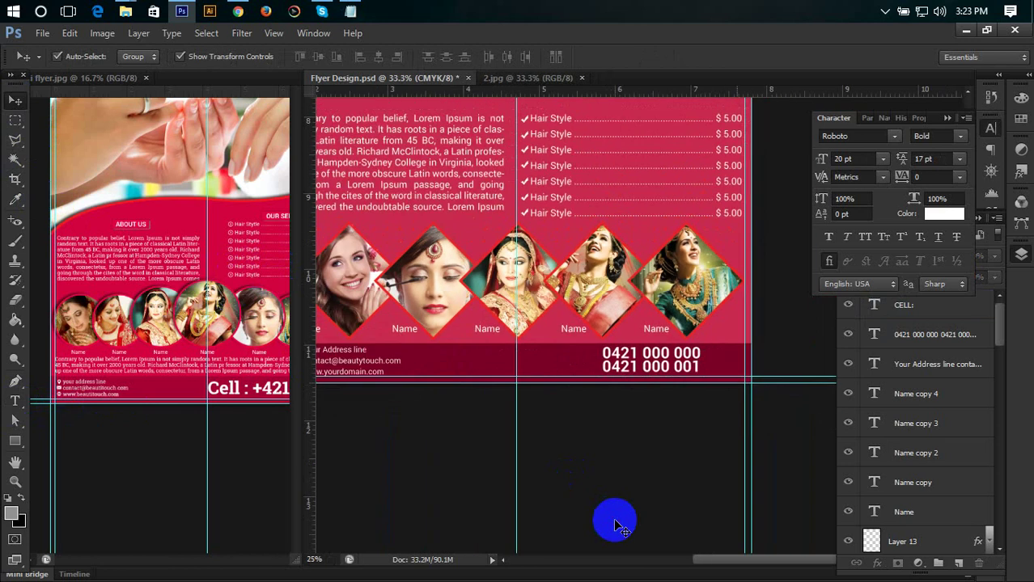
key(ctrl+minus)
key(ctrl+minus)
key(ctrl+minus)
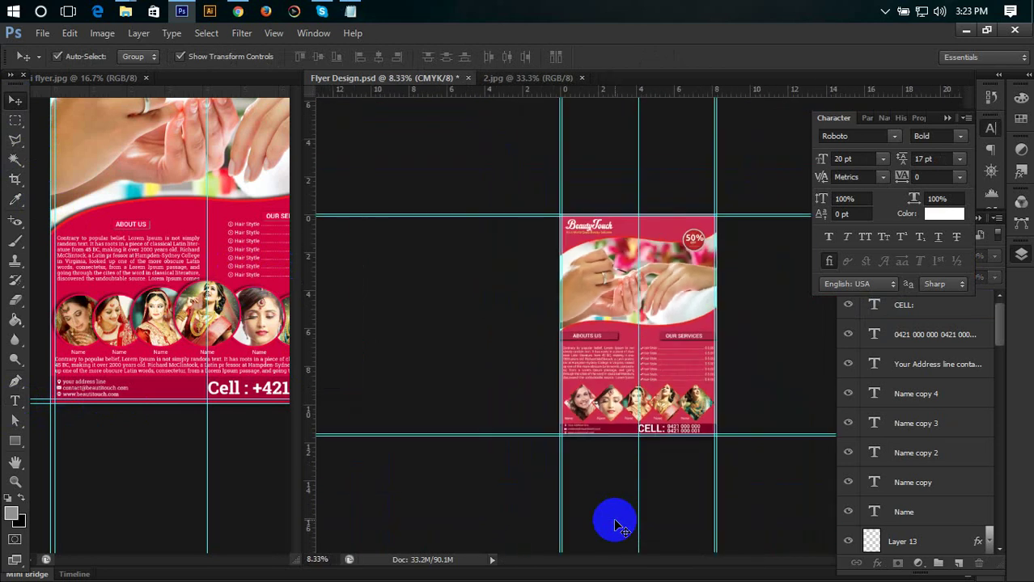
key(ctrl+plus)
key(ctrl+plus)
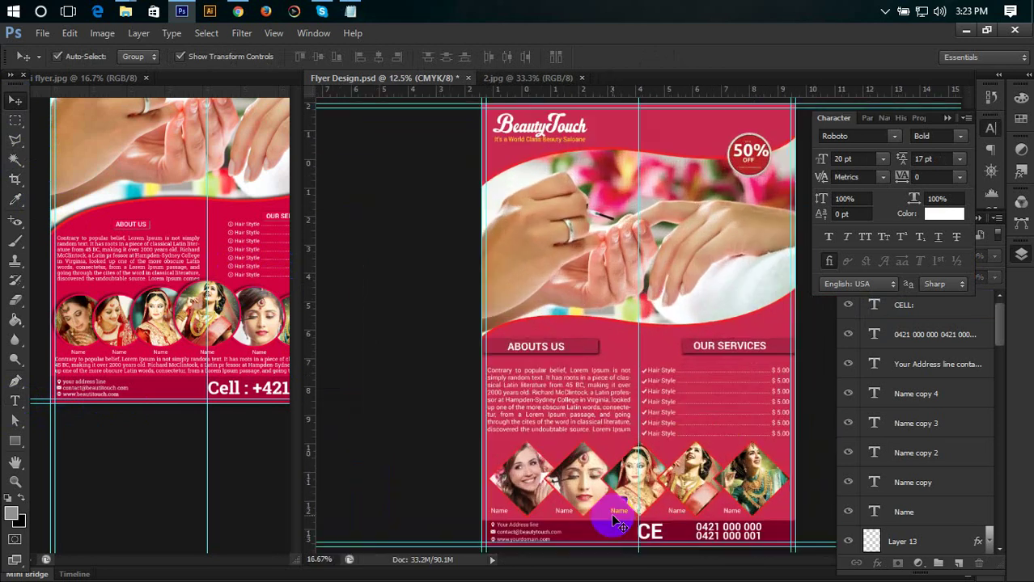
key(ctrl+plus)
scroll(566, 404, down, 5)
scroll(543, 348, down, 2)
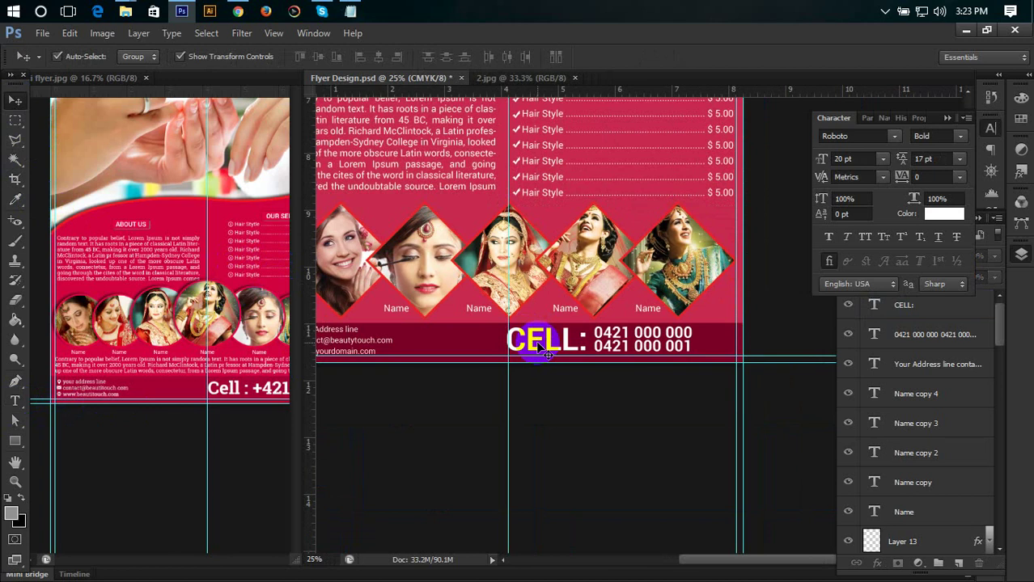
key(t)
drag(525, 340, 570, 339)
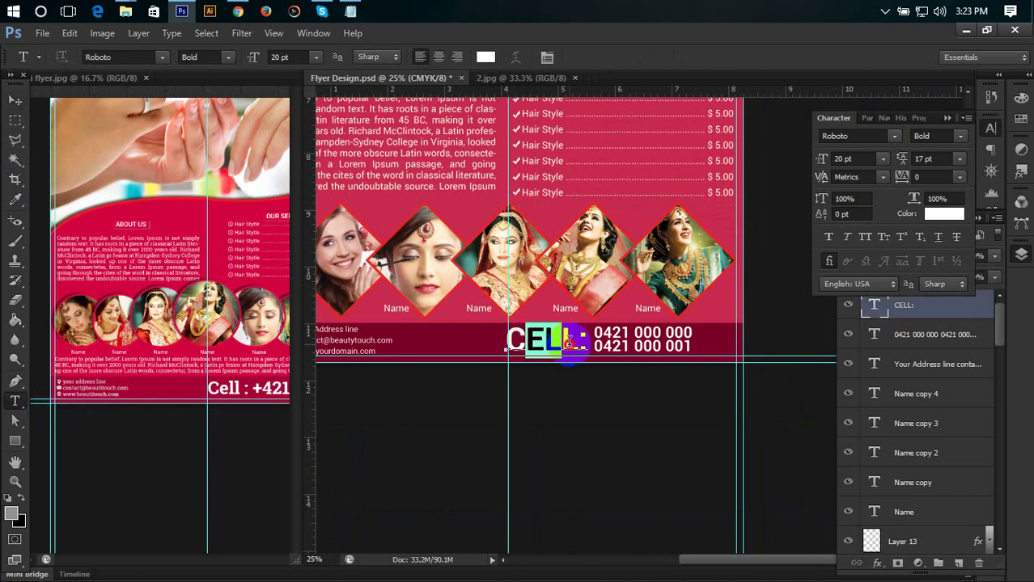
click(540, 340)
key(BackSpace)
text(e)
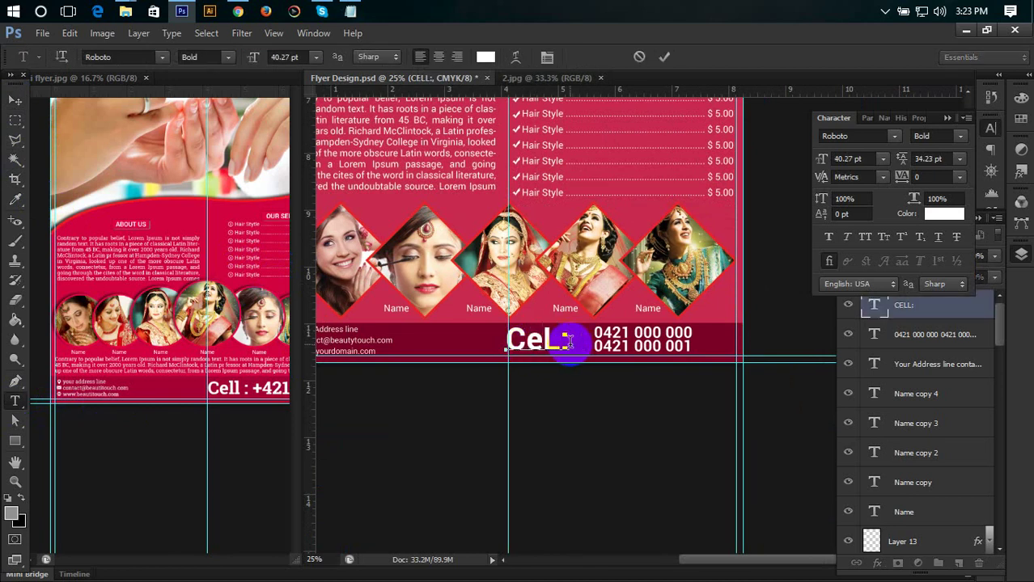
drag(551, 340, 566, 340)
text(ll)
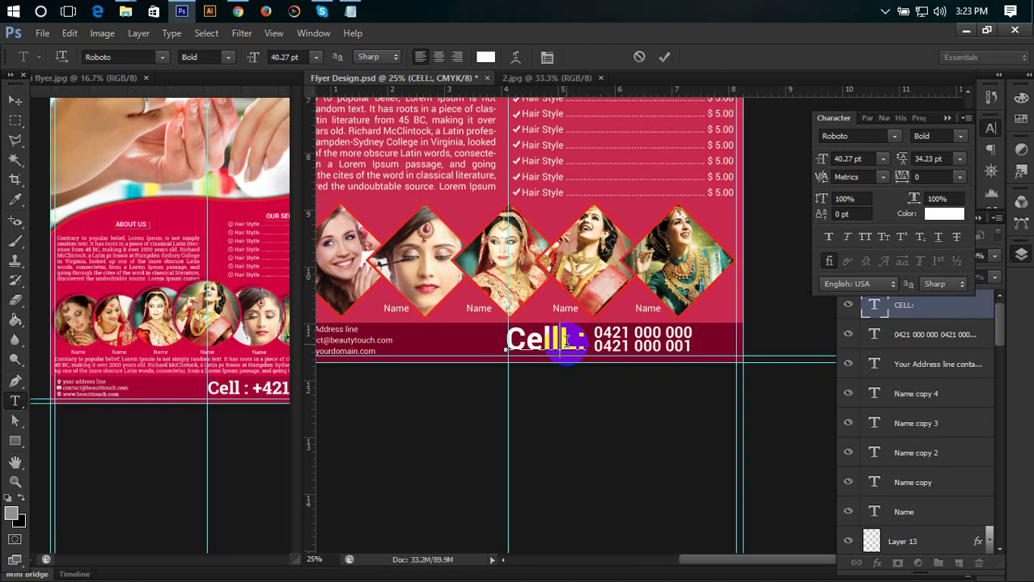
text(:)
click(14, 99)
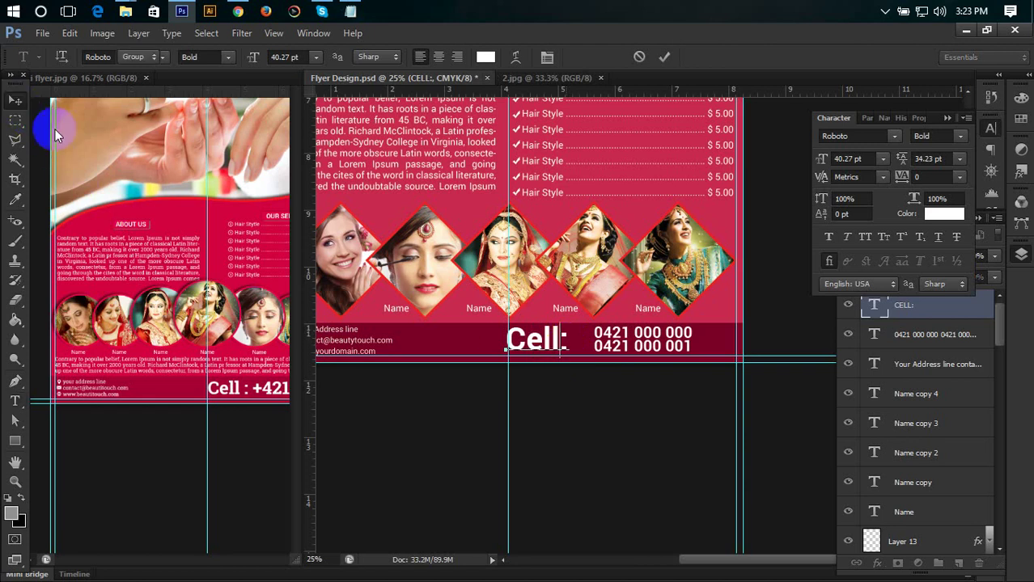
- Shift the Cell: label right two nudges and save Flyer Design.psd
key(shift+Right)
key(shift+Right)
key(shift+Right)
key(shift+Right)
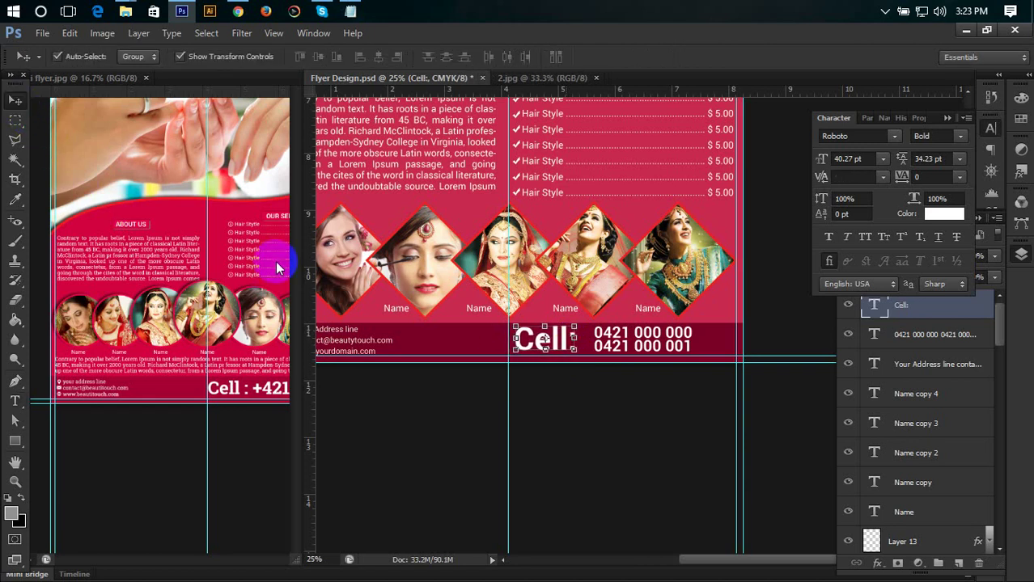
key(shift+Right)
key(shift+Right)
click(538, 424)
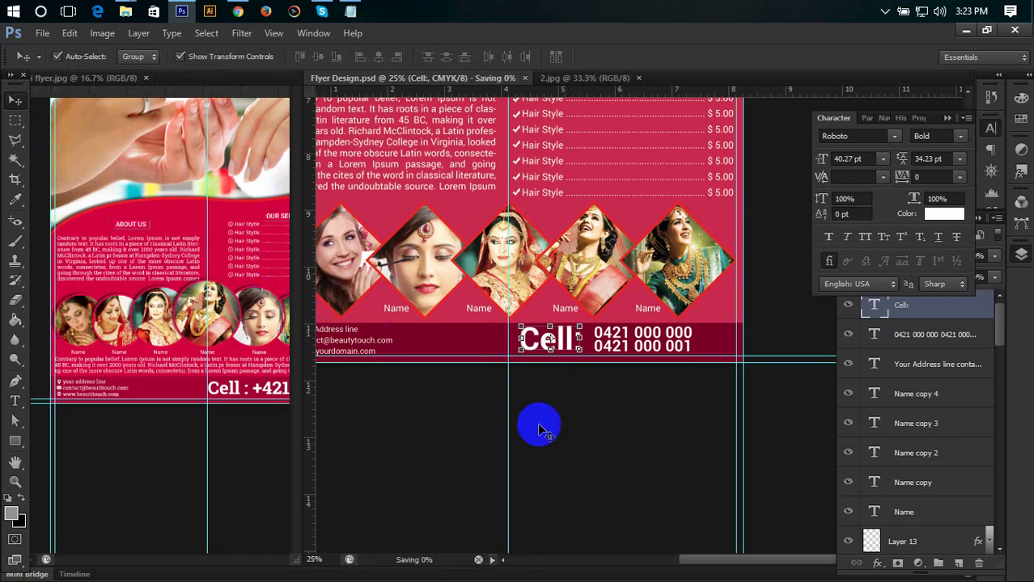
key(ctrl+s)
key(ctrl+minus)
key(ctrl+minus)
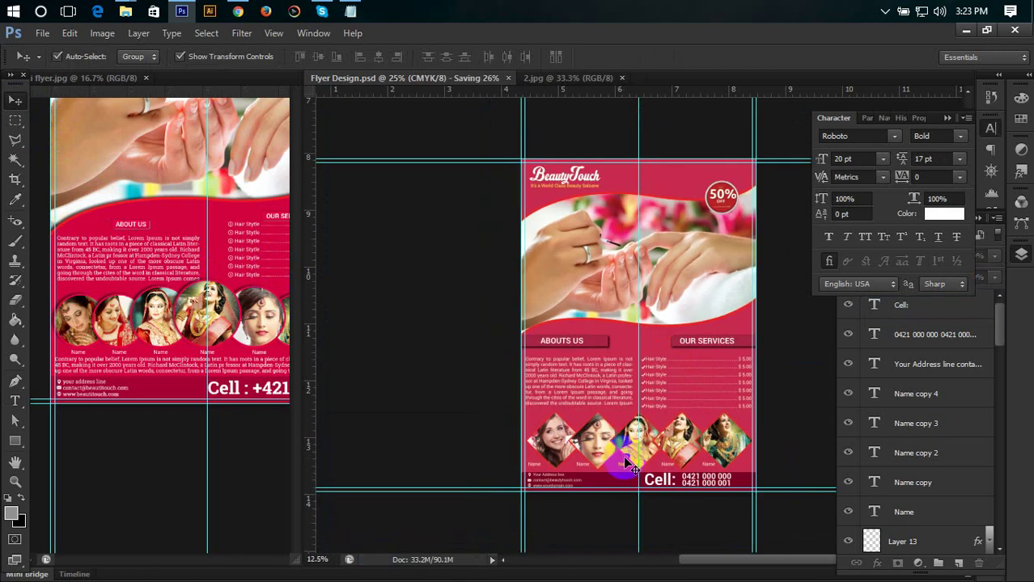
key(ctrl+plus)
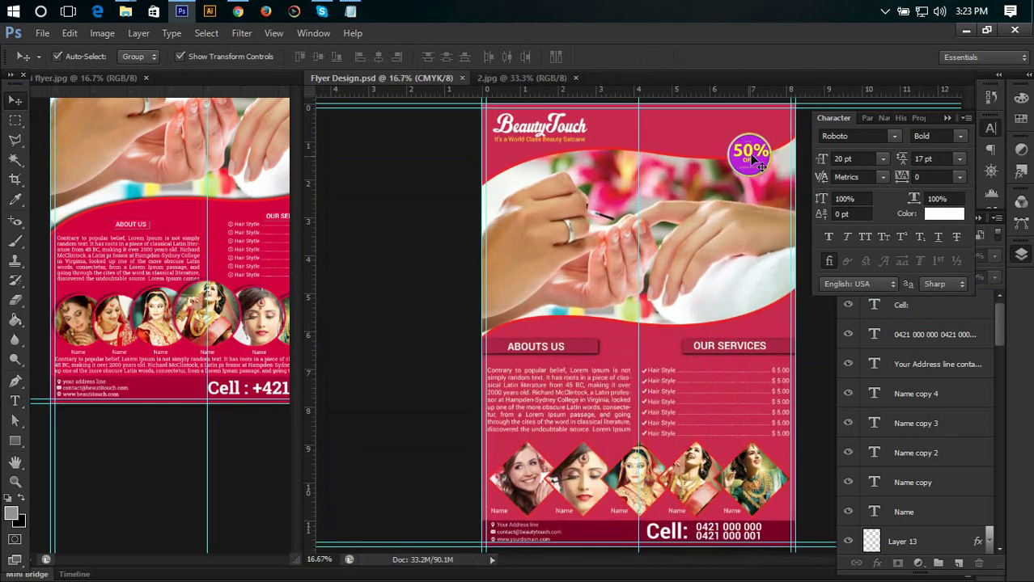
- Scale the 50% OFF badge to about 133%, nudge it up, save, and select the About Us paragraph
click(747, 156)
drag(725, 174, 711, 191)
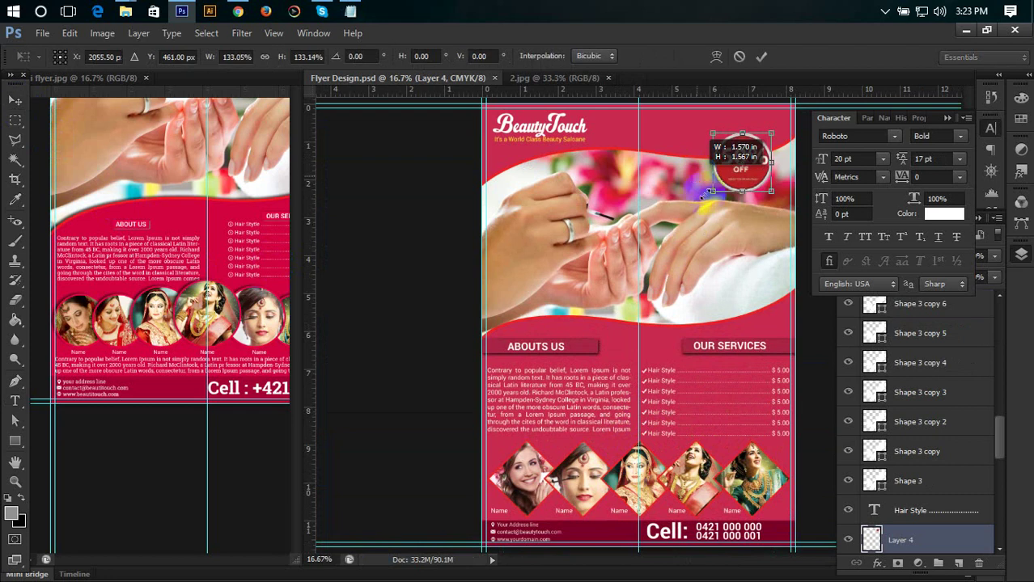
key(Return)
key(shift+Up)
key(shift+Up)
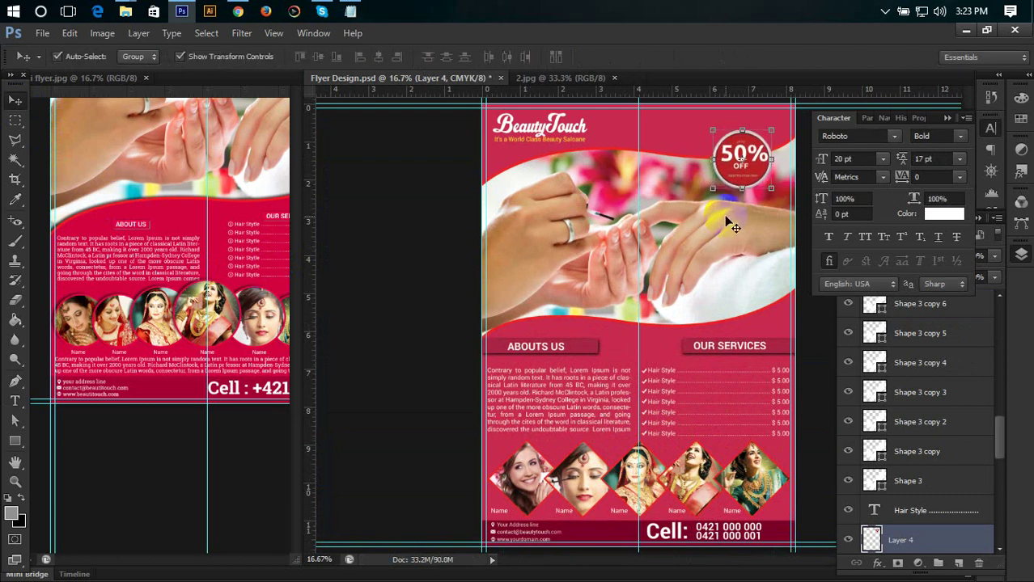
key(shift+Up)
key(shift+Up)
click(402, 259)
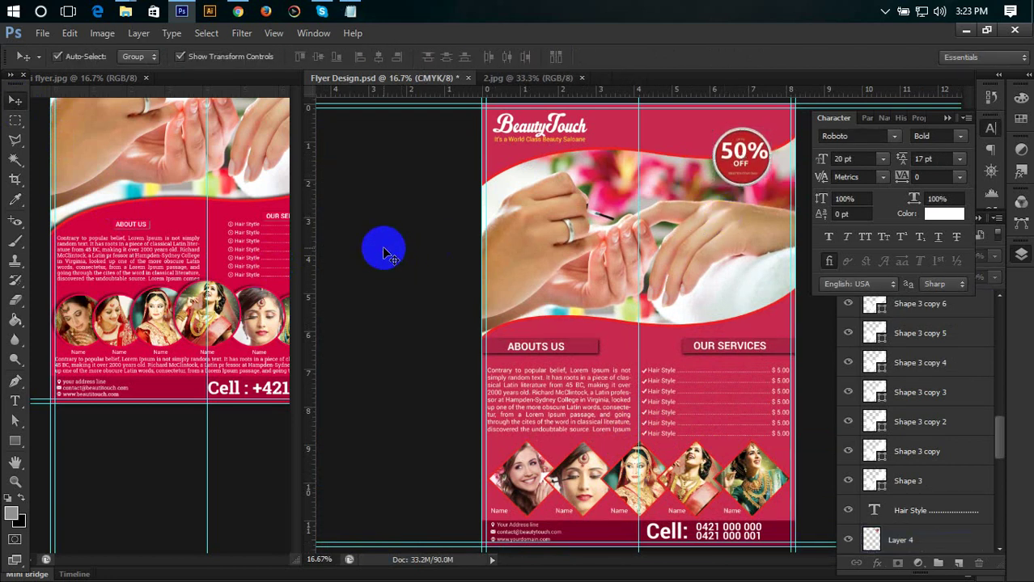
key(ctrl+s)
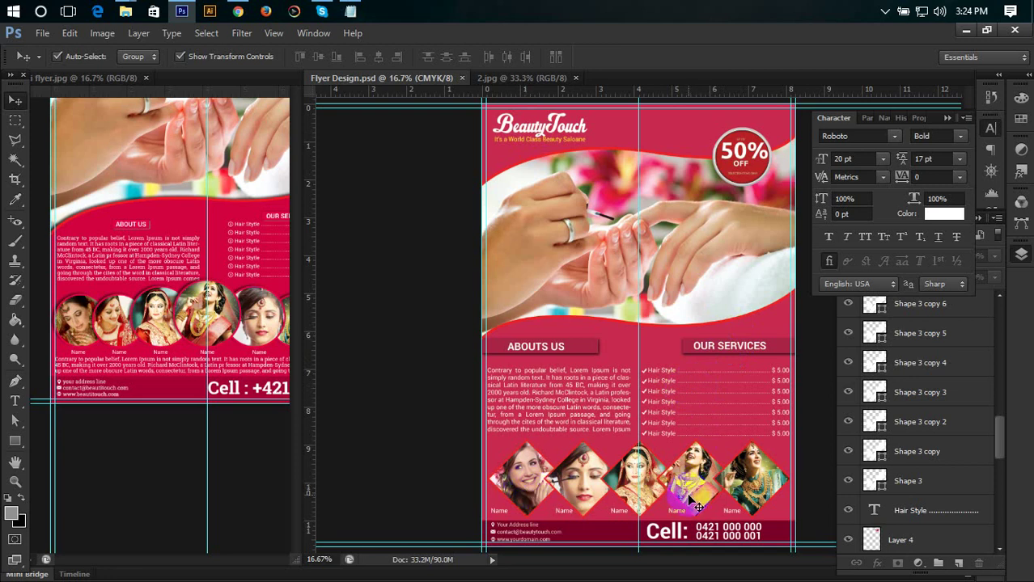
click(443, 335)
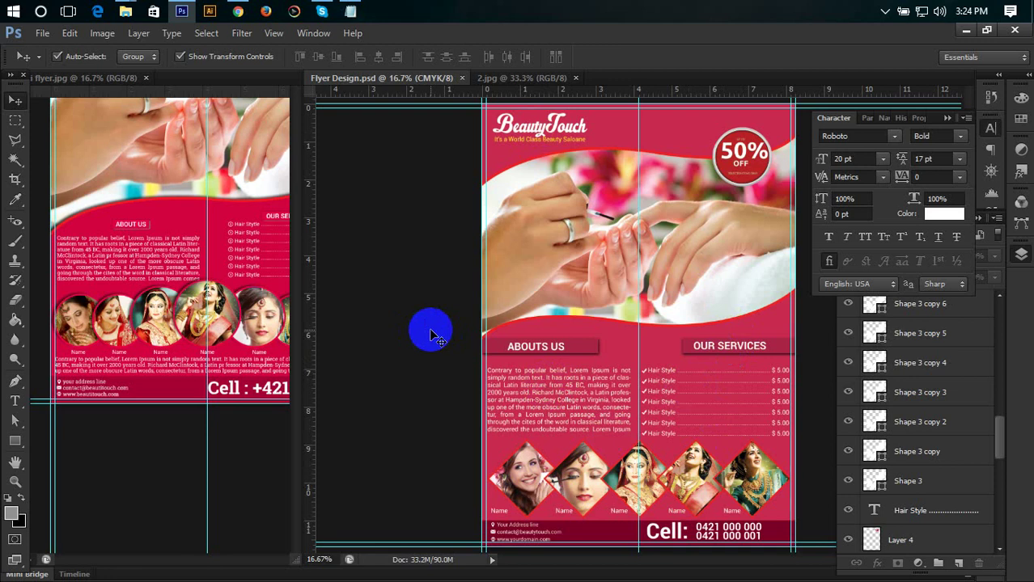
click(524, 389)
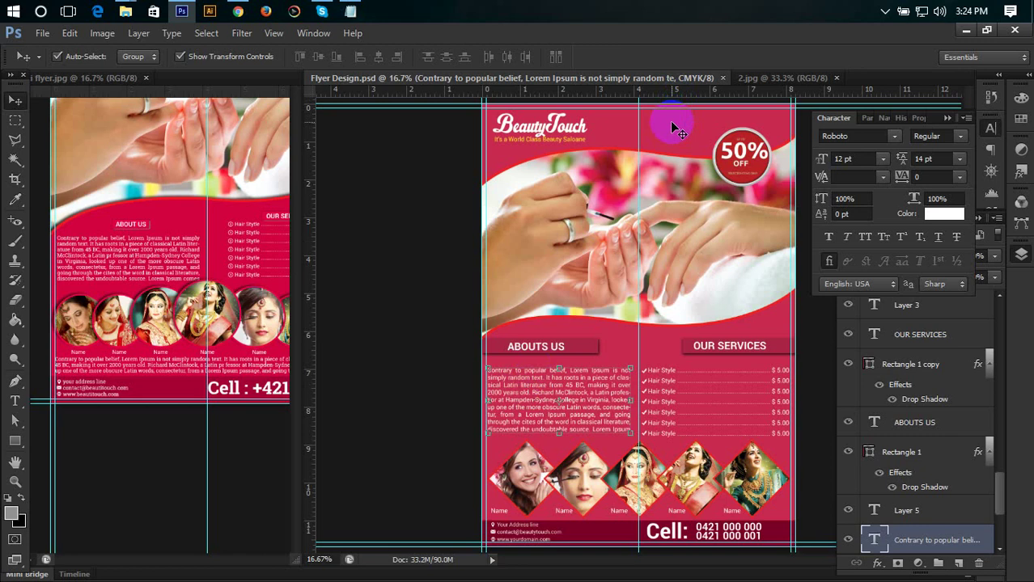
- Save a copy of Flyer Design as a Quality 12 (Maximum) JPEG, then minimize Photoshop
key(ctrl+shift+s)
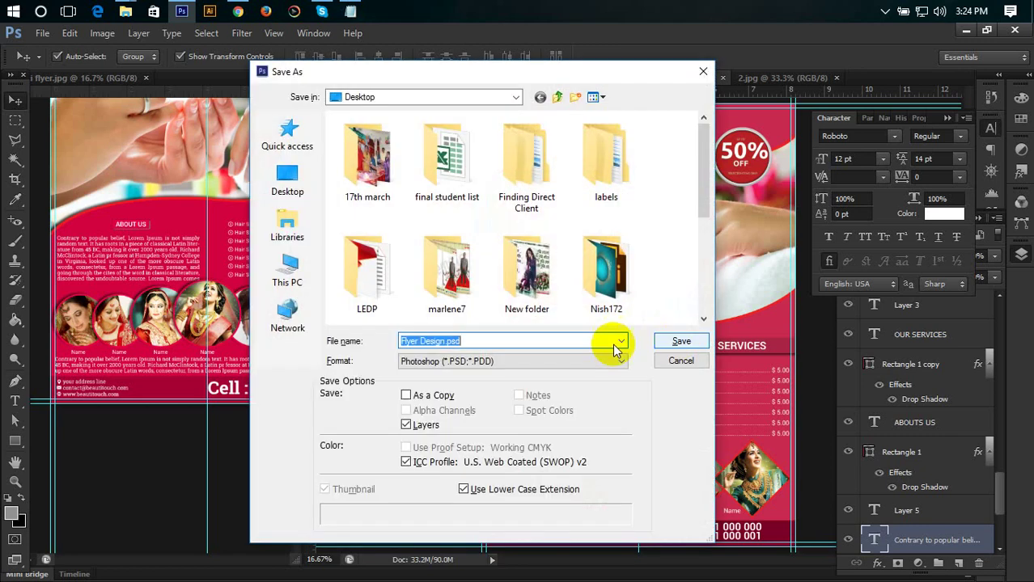
key(Tab)
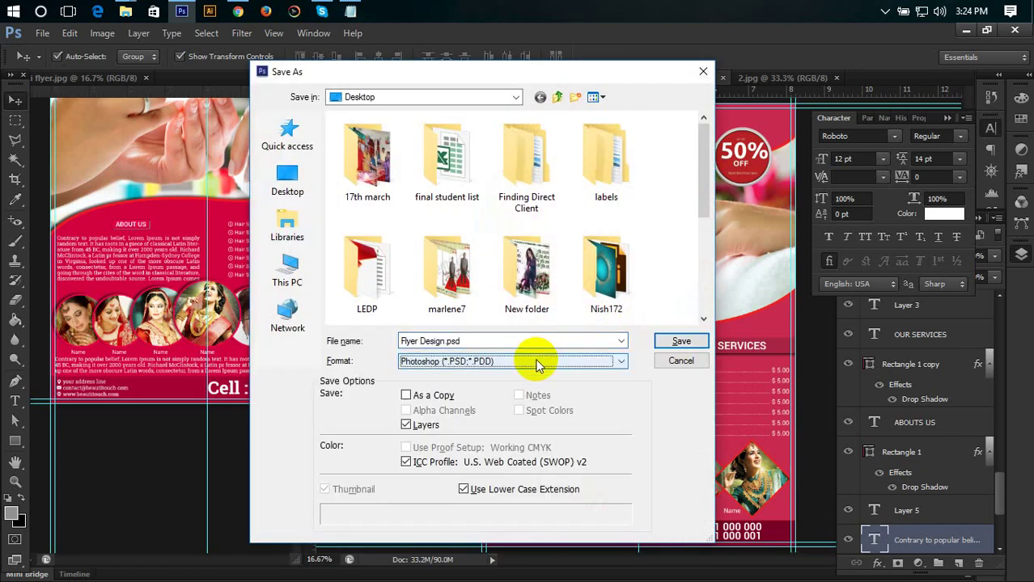
key(j)
click(670, 339)
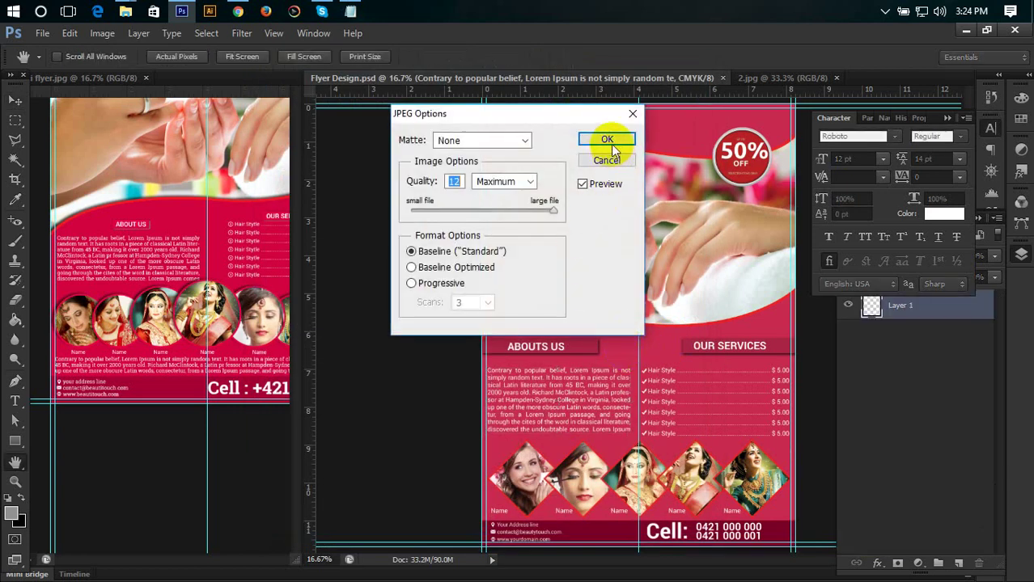
click(607, 141)
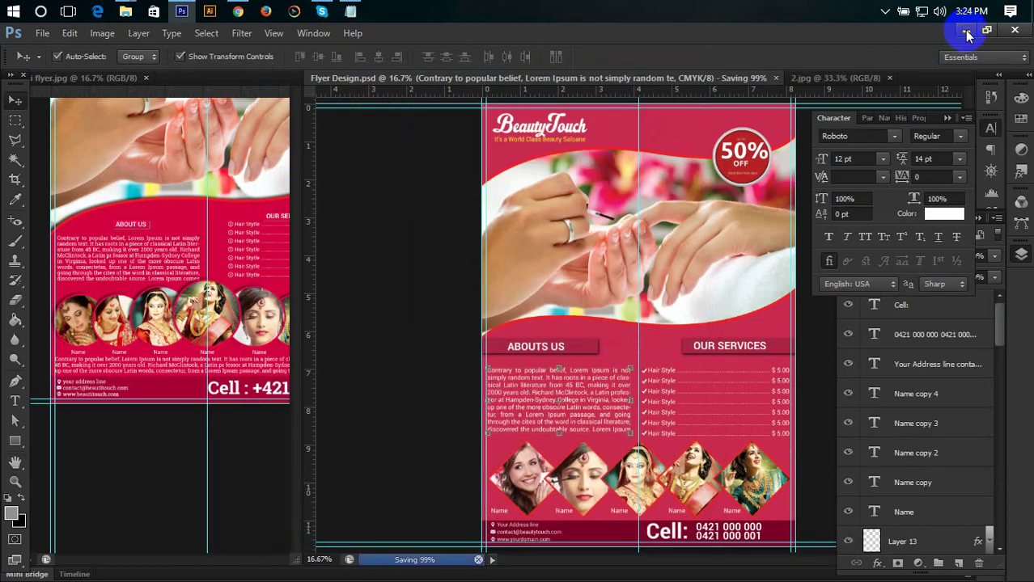
click(967, 36)
- Clear the open windows, then preview Flyer Design.jpg in Picasa and close it
click(962, 11)
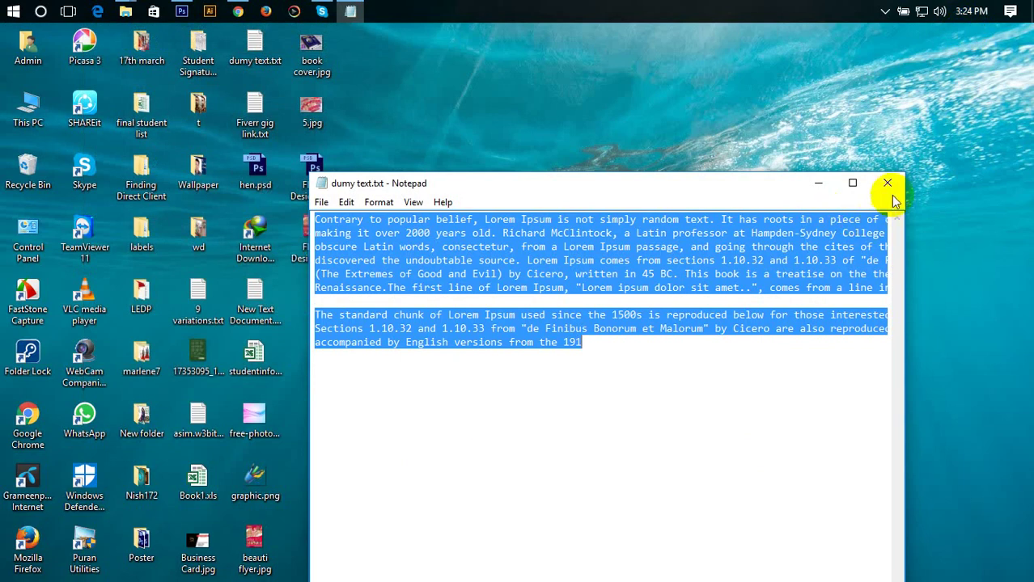
click(887, 184)
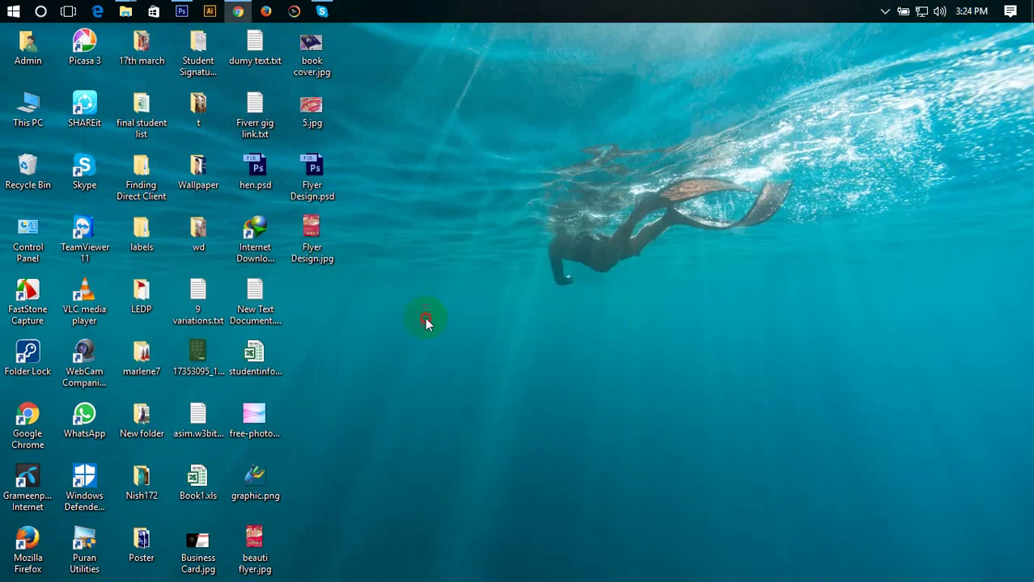
mouse_move(312, 239)
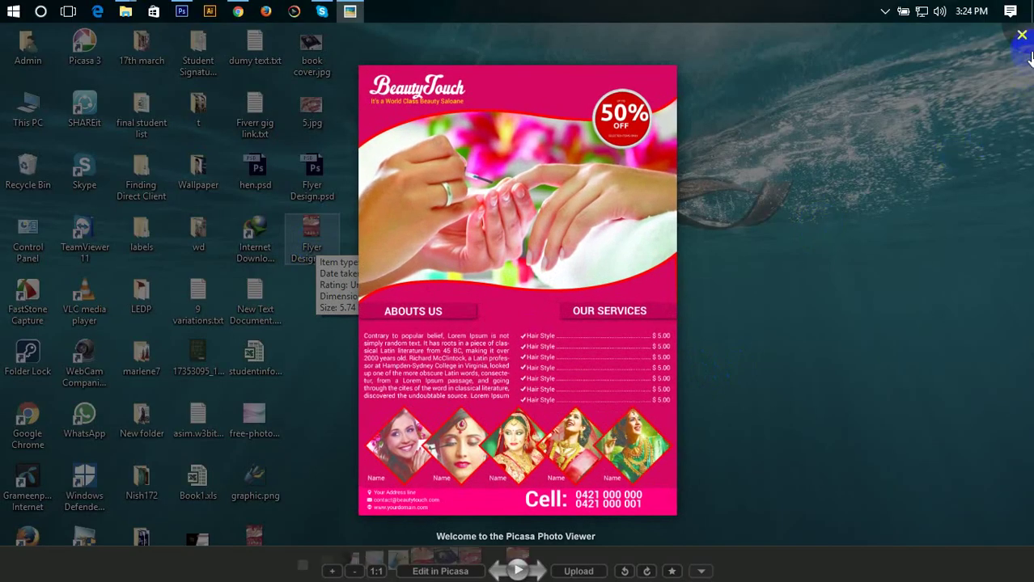
click(1021, 36)
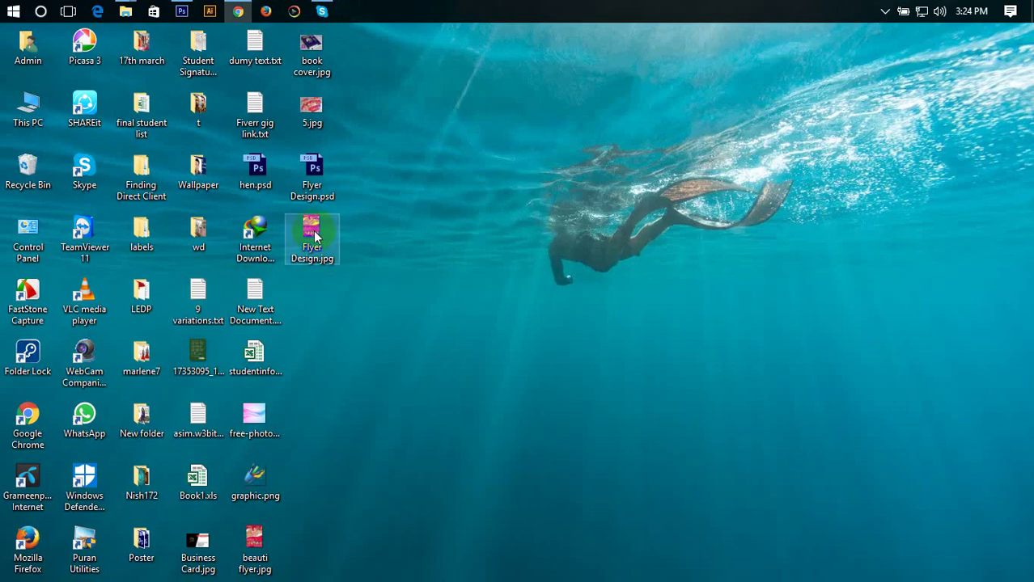
click(444, 278)
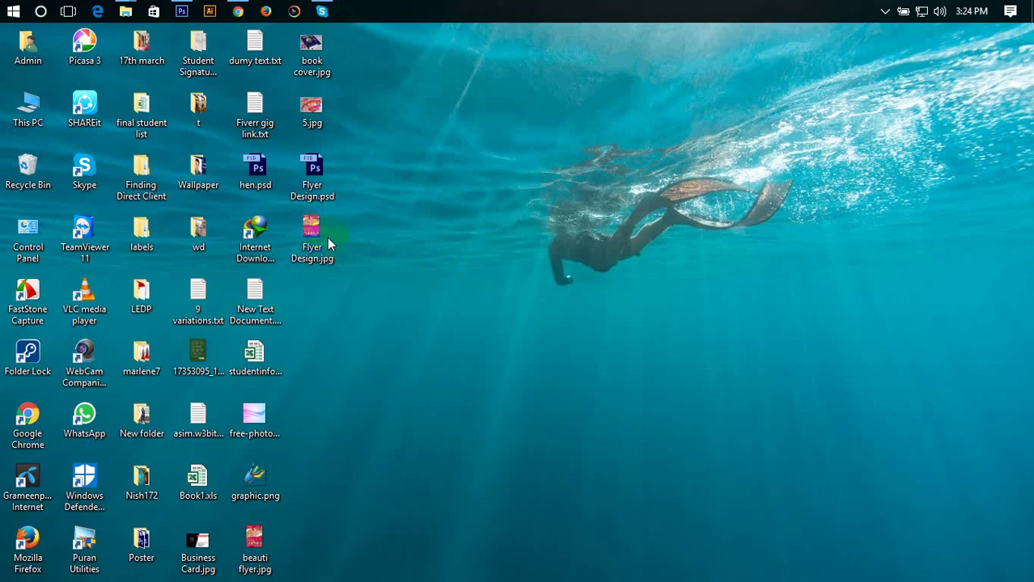
double_click(327, 238)
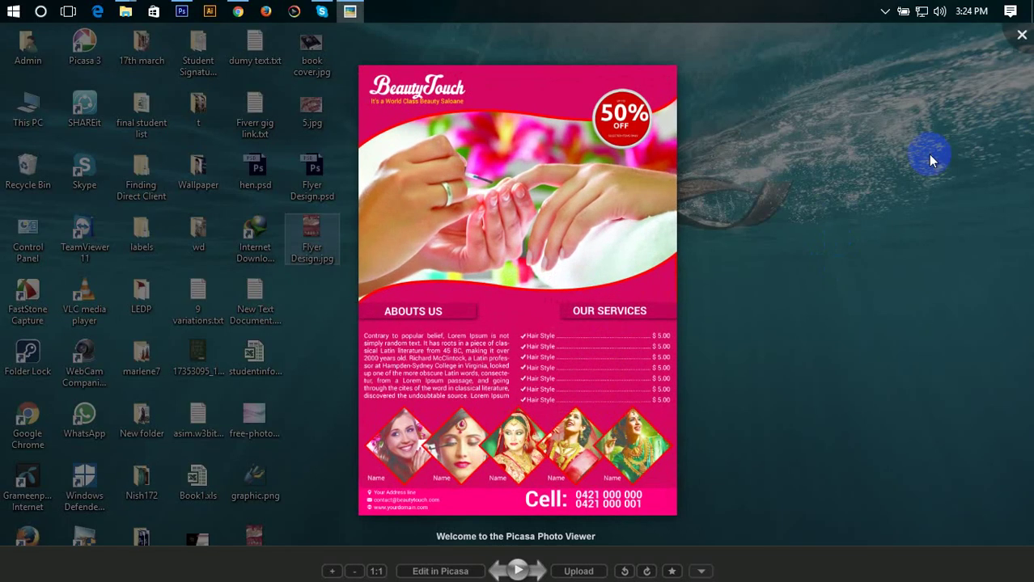
click(1021, 36)
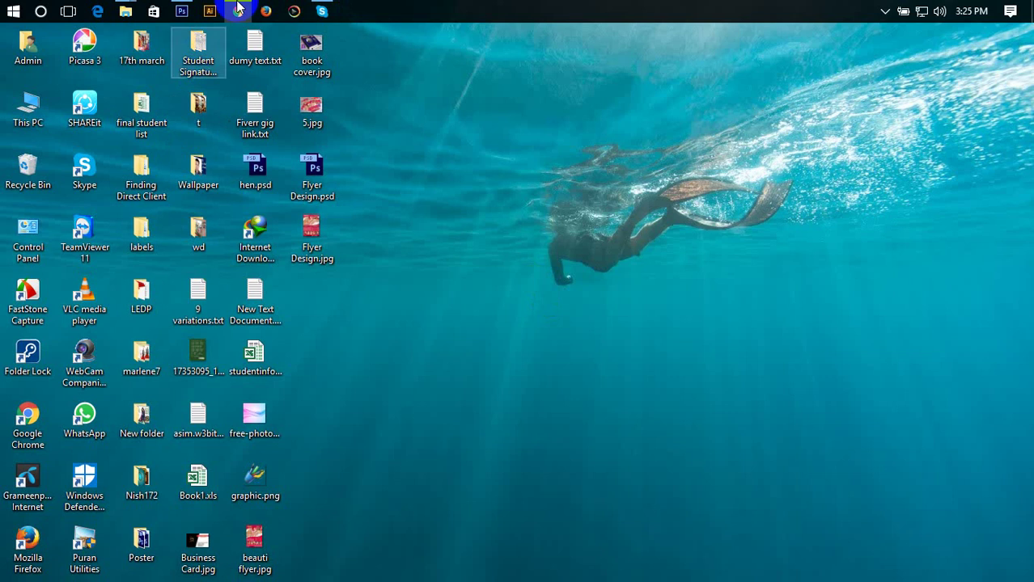
mouse_move(125, 12)
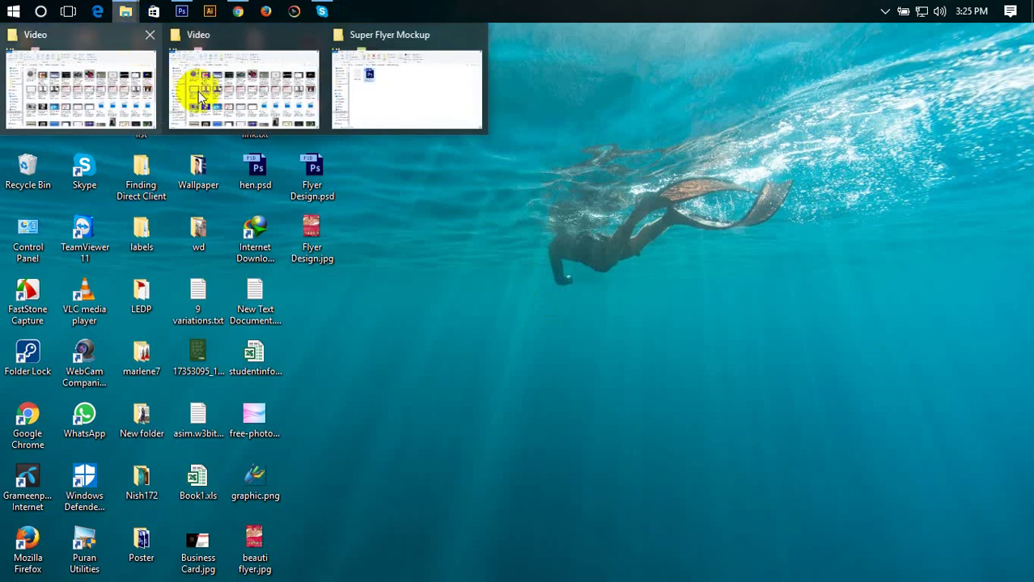
- Close the Video window and browse This PC > Audio & Image (E:) > MockUp > poster-mockup-2
click(202, 93)
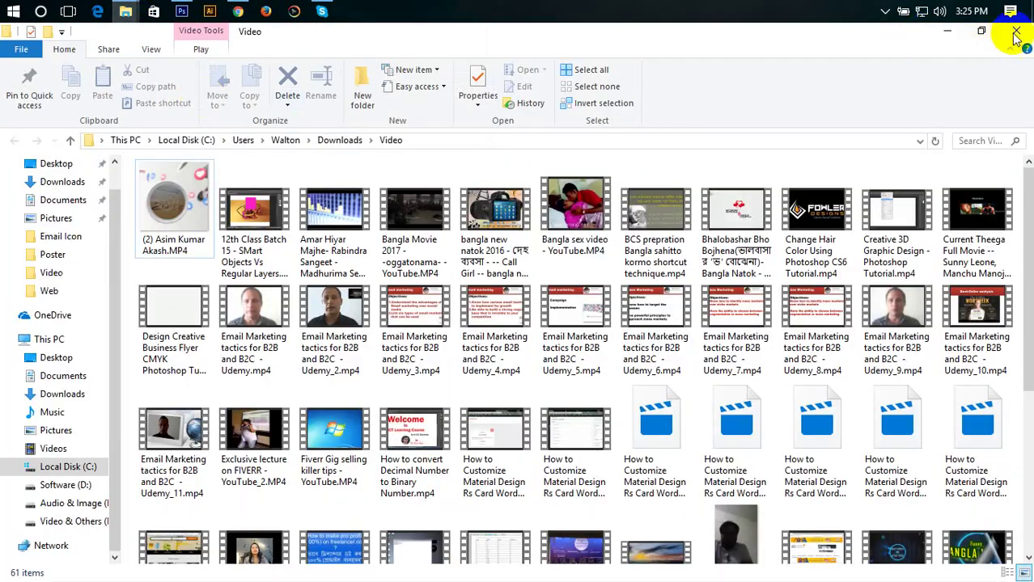
click(1016, 30)
double_click(39, 111)
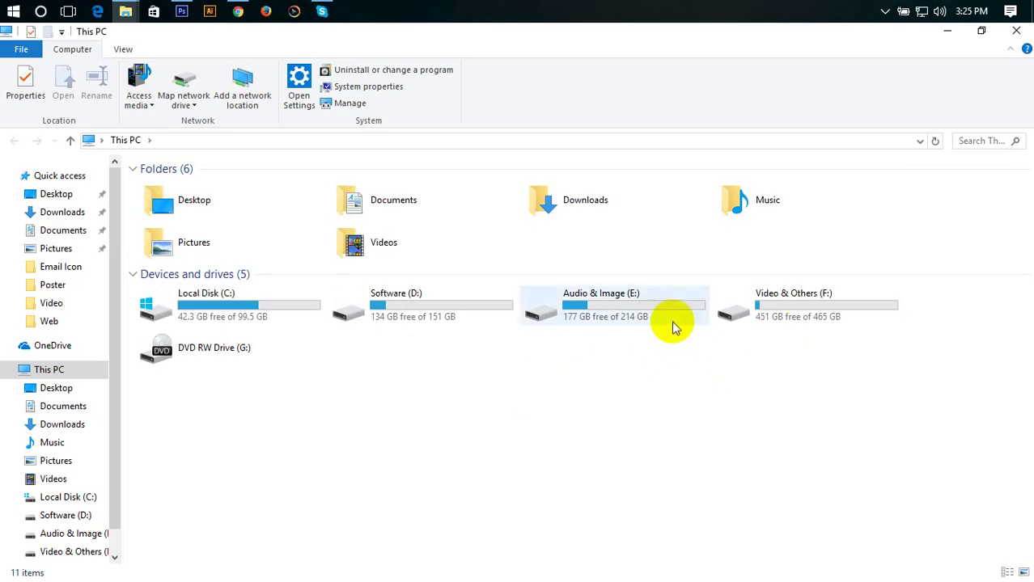
double_click(647, 318)
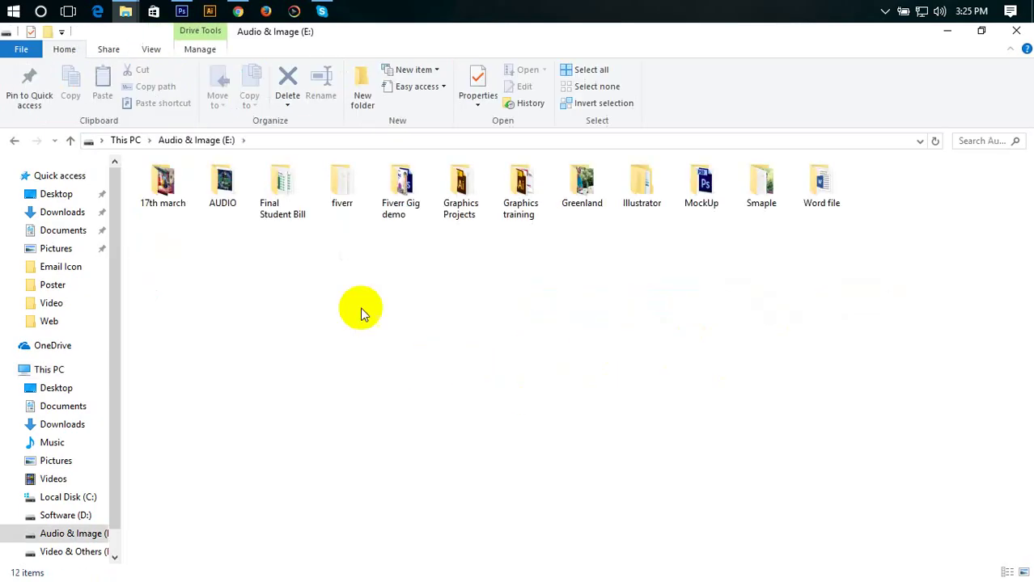
key(m)
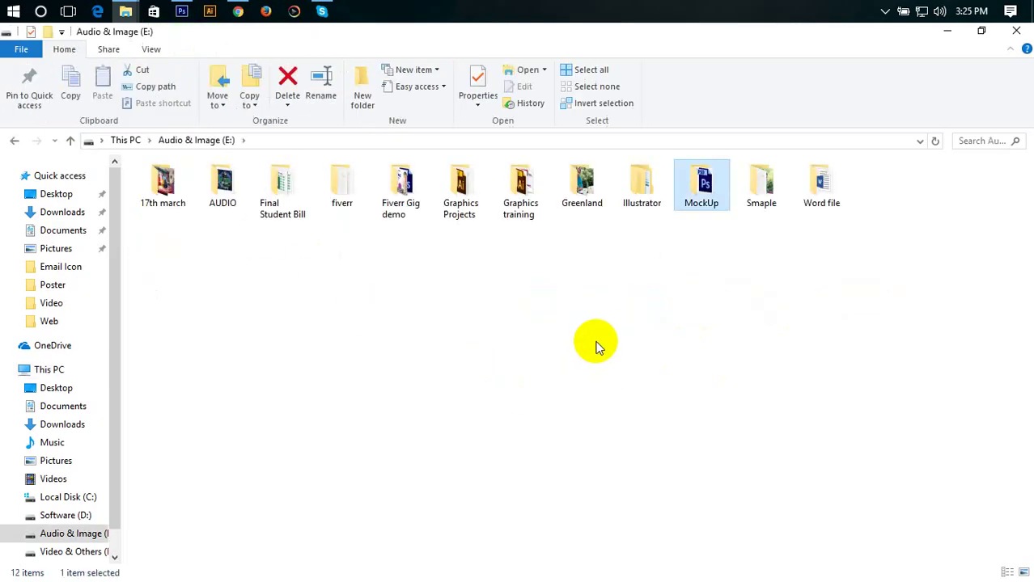
key(Return)
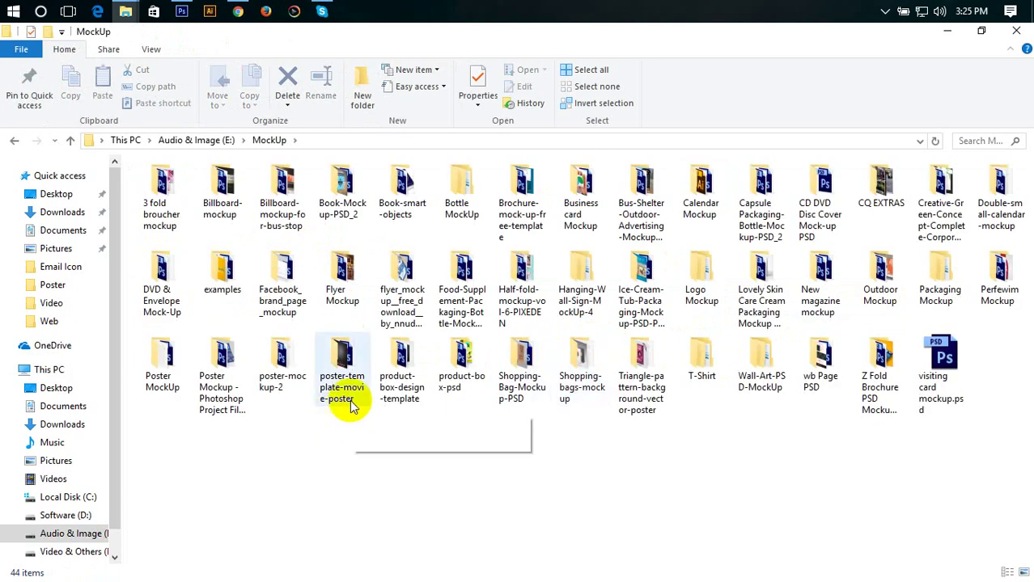
mouse_move(342, 368)
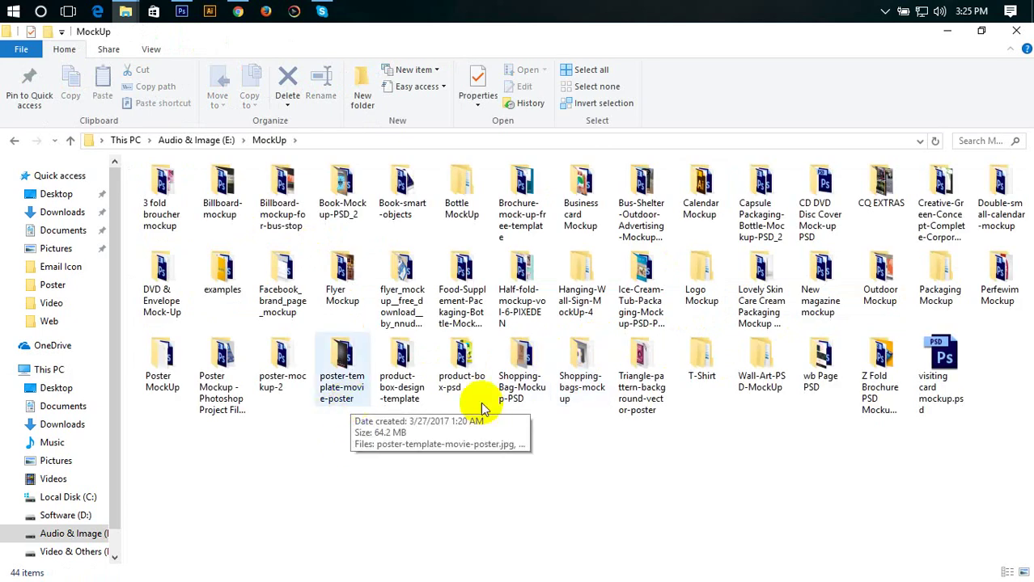
click(463, 374)
click(657, 372)
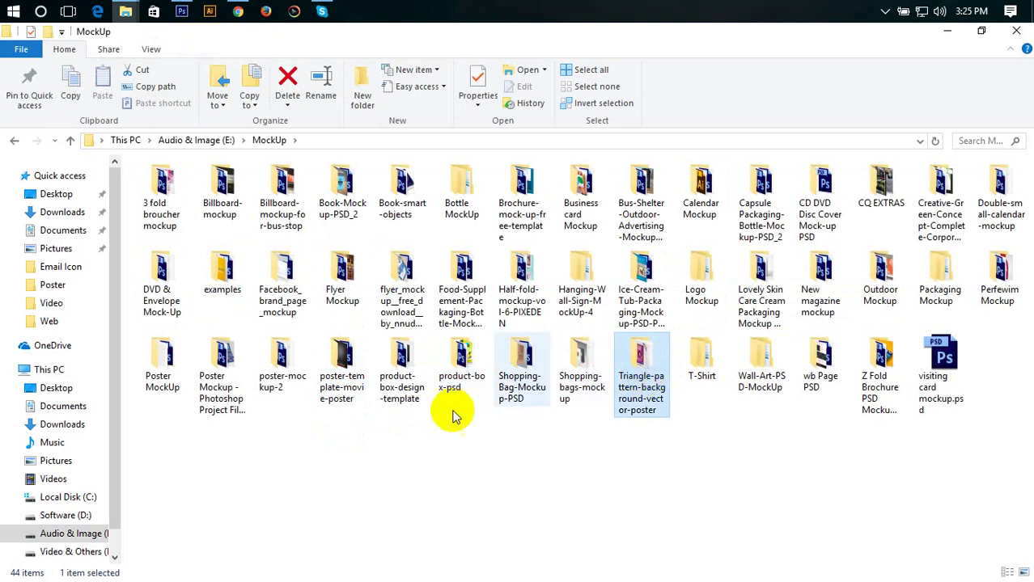
double_click(354, 376)
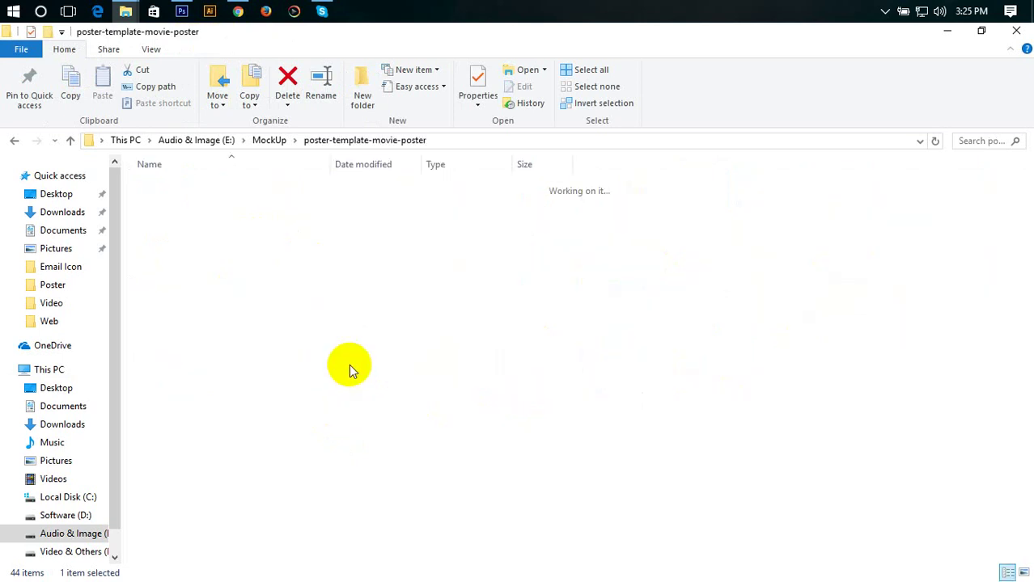
click(70, 139)
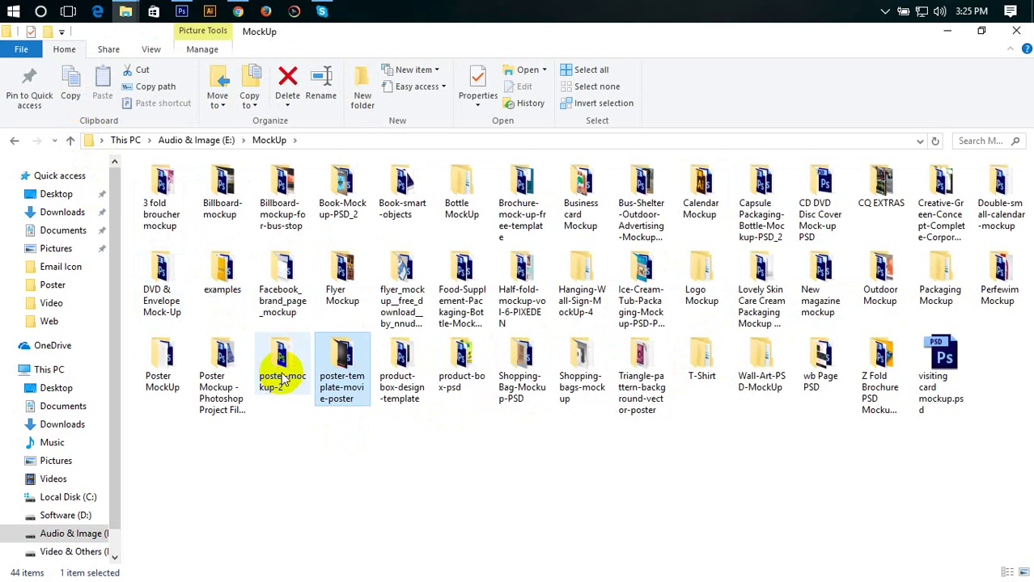
double_click(282, 368)
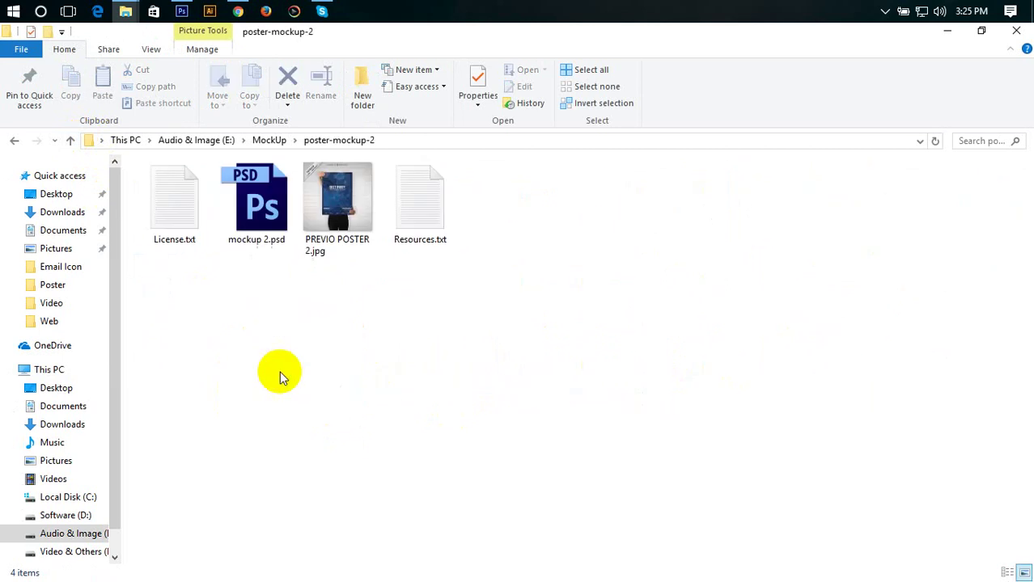
- Open mockup 2.psd in Photoshop with Keep Layers
click(262, 209)
double_click(265, 210)
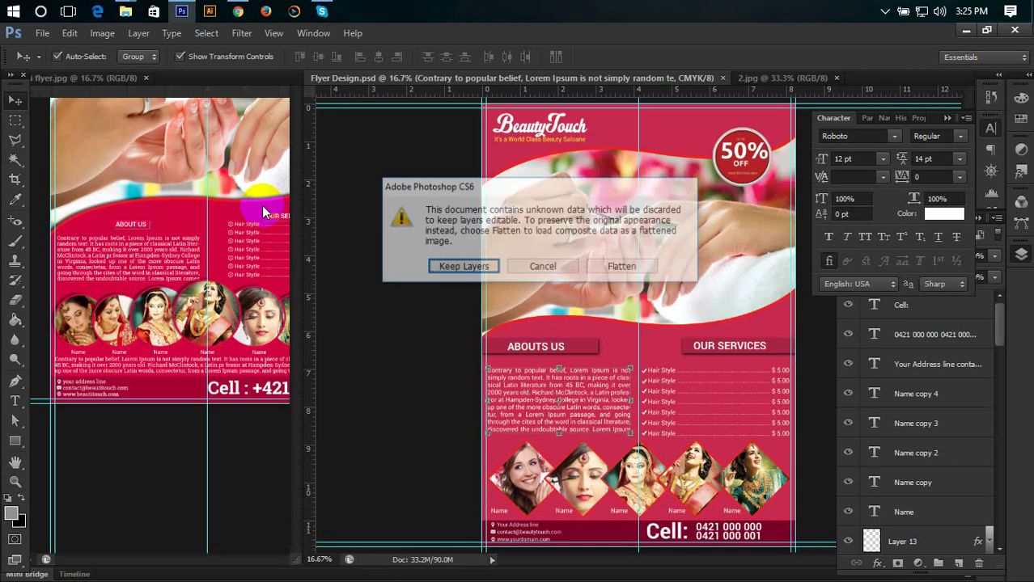
click(490, 268)
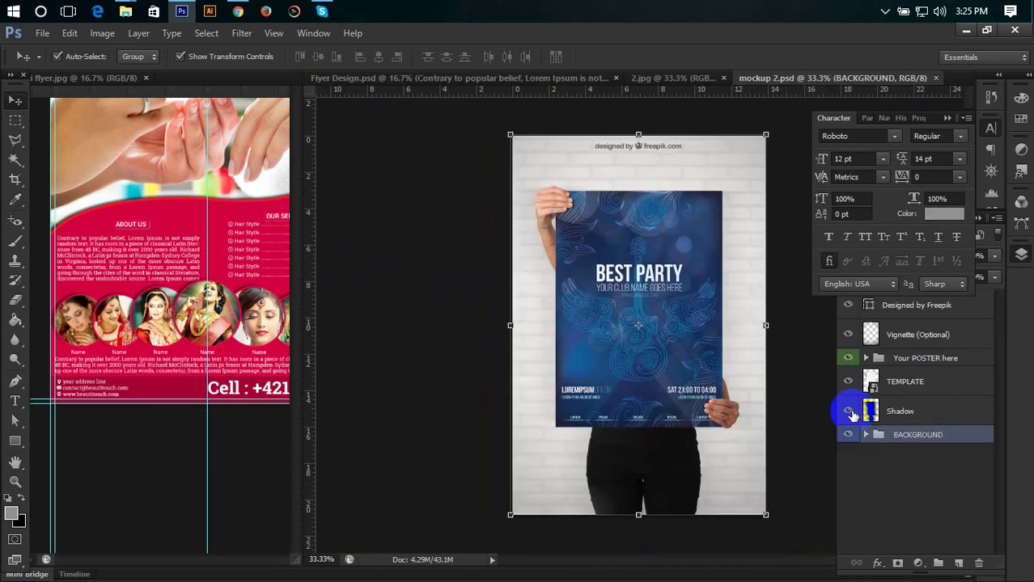
- Toggle the TEMPLATE, Vignette and POSTER layers to locate the artwork layer, then browse for a file
click(848, 381)
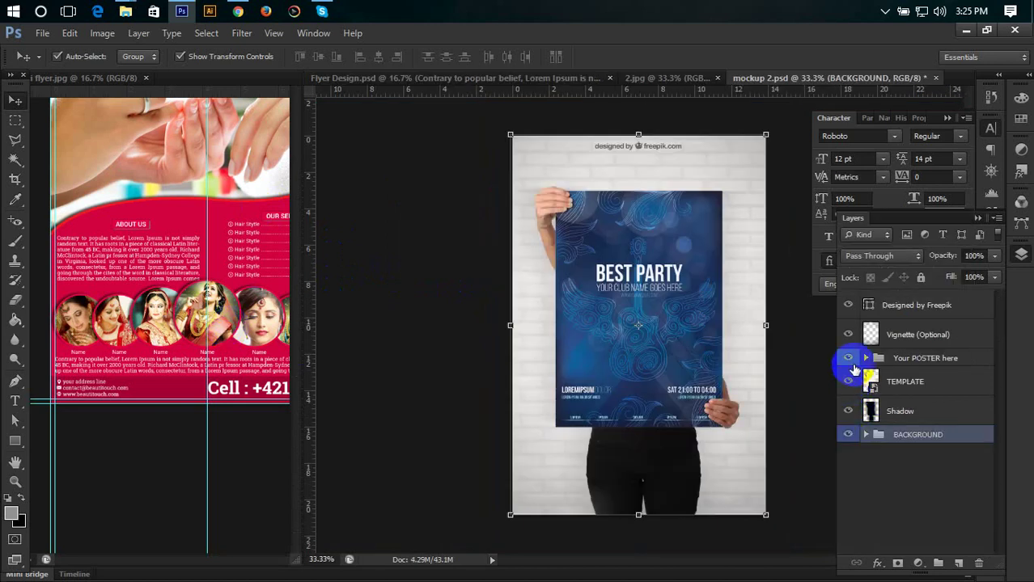
click(850, 335)
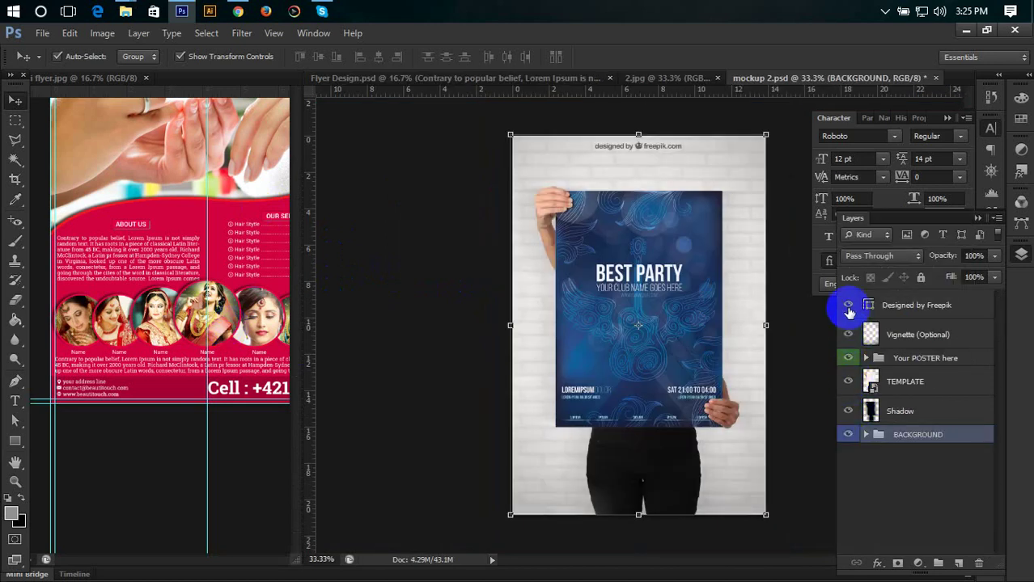
click(866, 357)
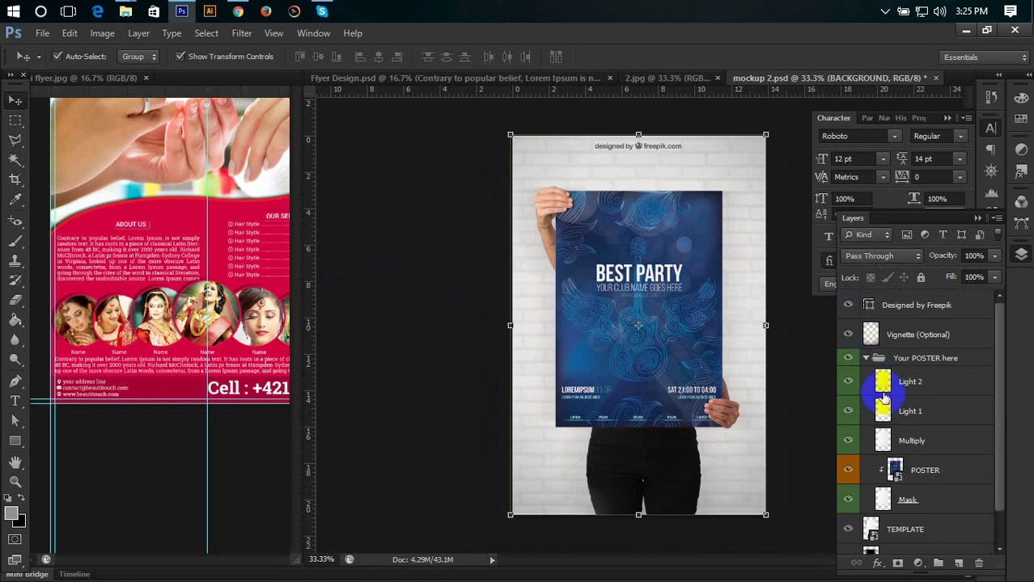
click(846, 470)
click(846, 470)
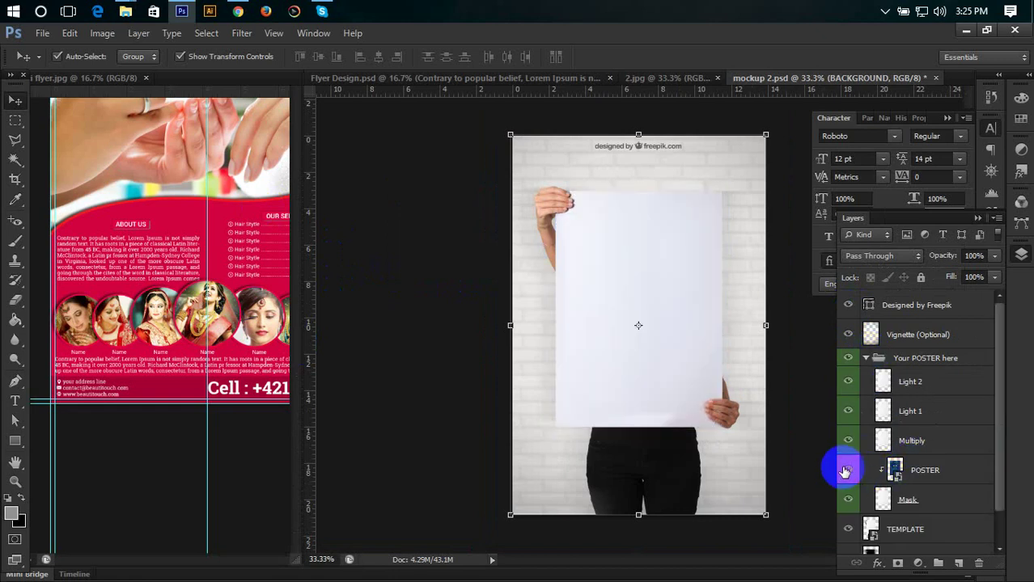
click(846, 470)
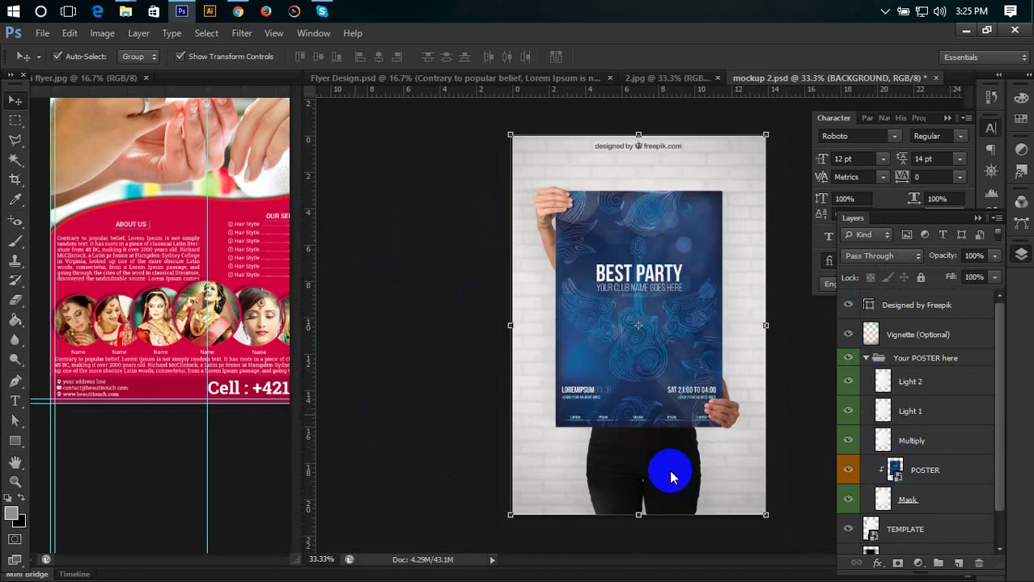
key(ctrl+o)
- Open Flyer Design.jpg from the Desktop, then switch back to the mockup 2.psd tab
mouse_move(693, 218)
mouse_down()
mouse_move(681, 361)
mouse_move(681, 335)
mouse_up()
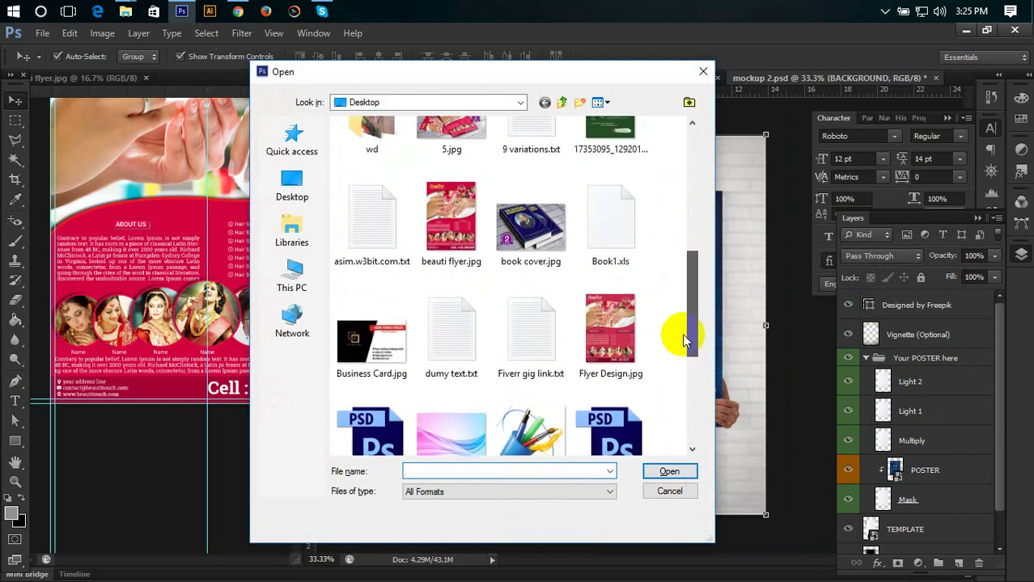
click(612, 338)
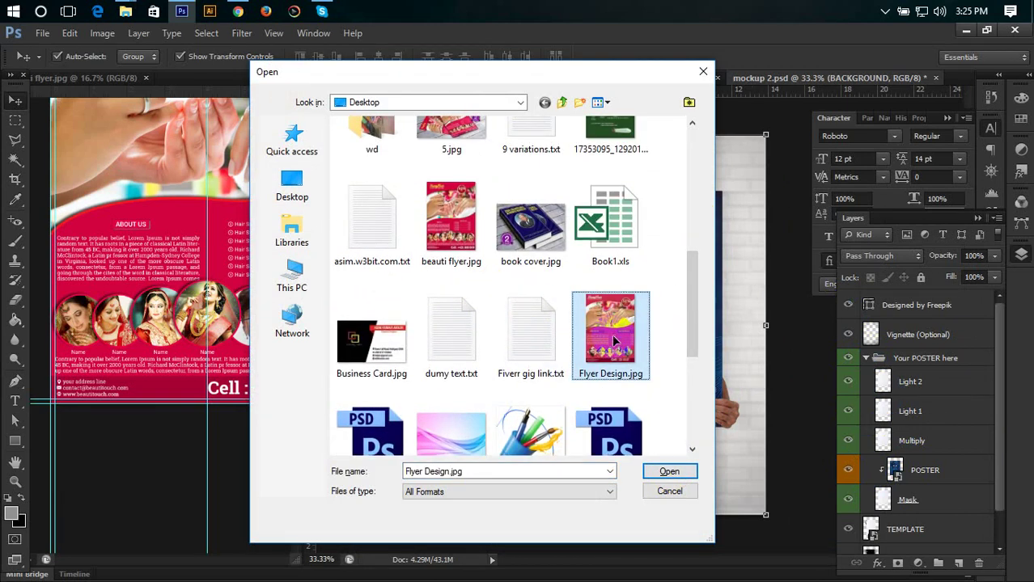
double_click(612, 340)
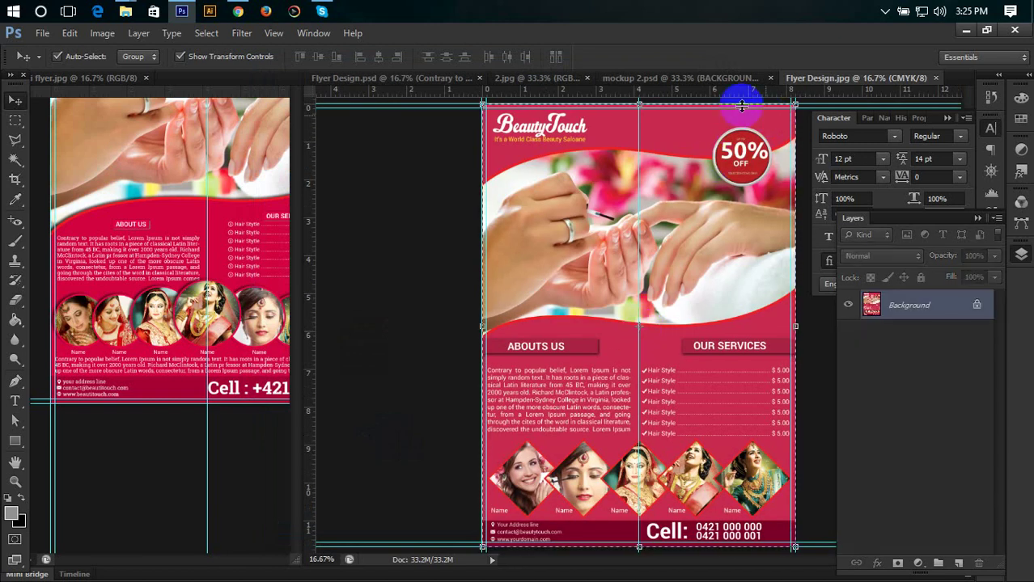
click(722, 77)
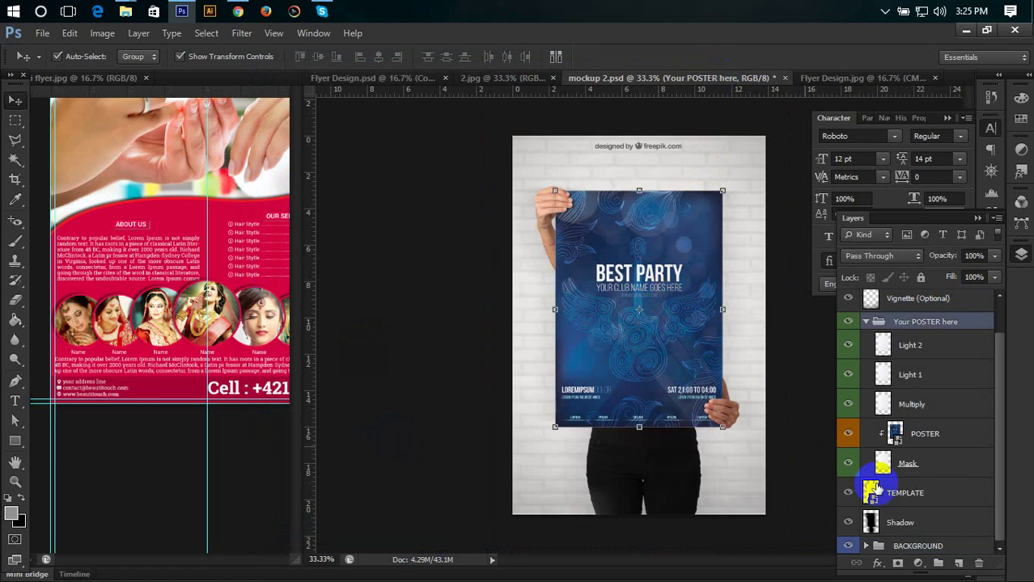
- In the POSTER smart object, scale the flyer's Layer 1 down over the poster and save
double_click(895, 439)
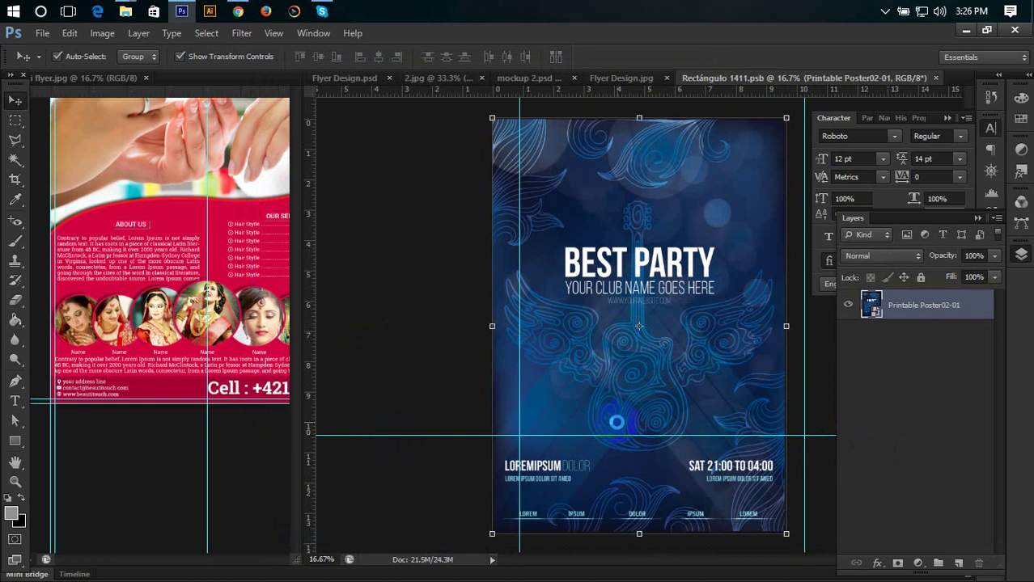
key(ctrl+minus)
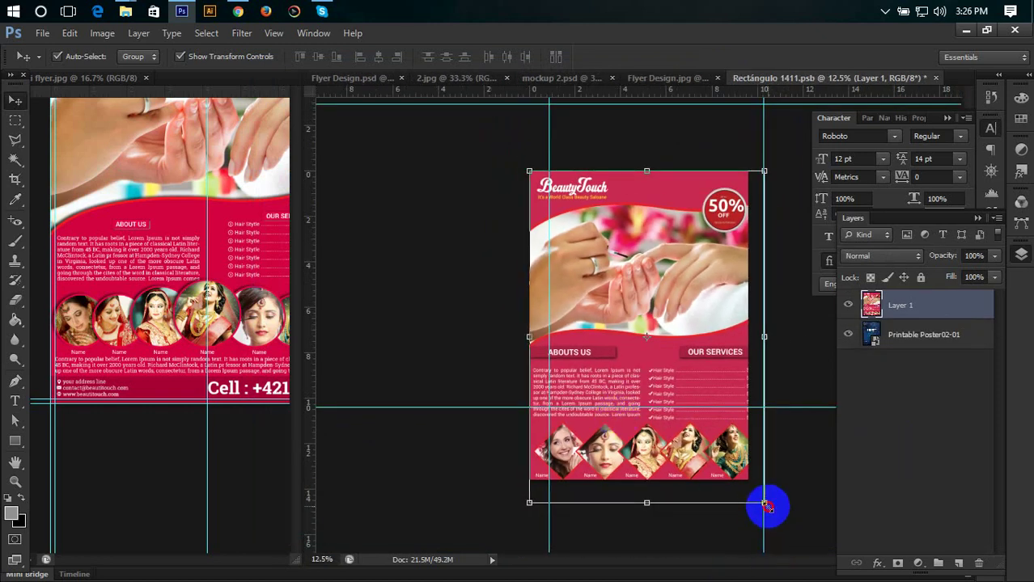
drag(763, 503, 746, 486)
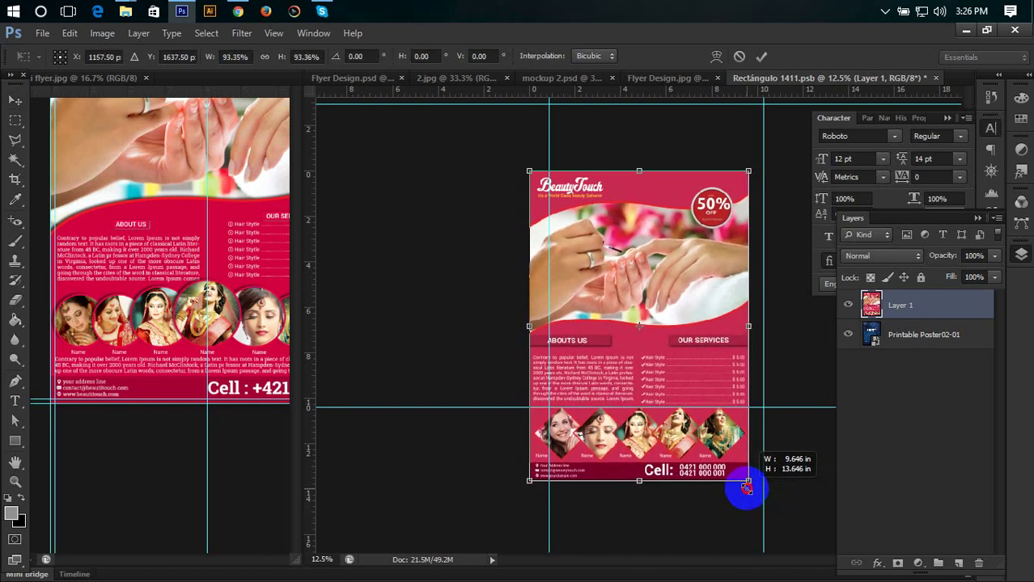
key(Return)
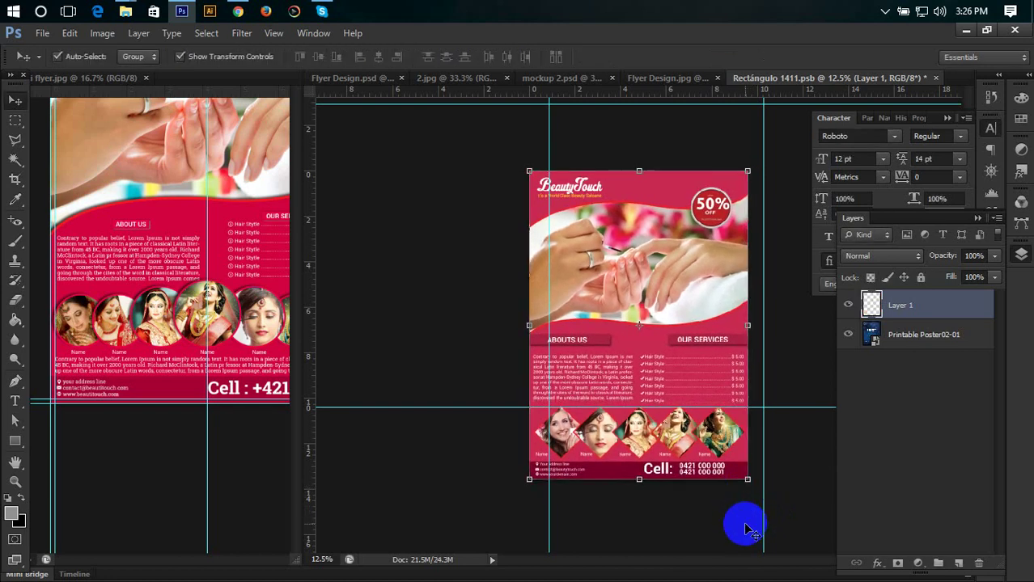
key(ctrl+s)
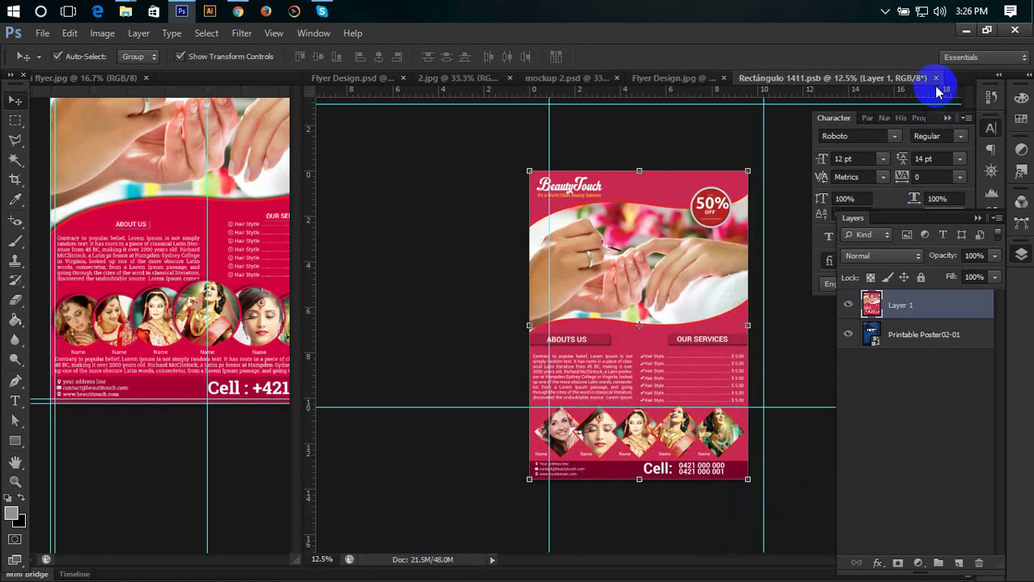
- Close the updated smart object and delete the 'Designed by Freepik' watermark layer
click(936, 78)
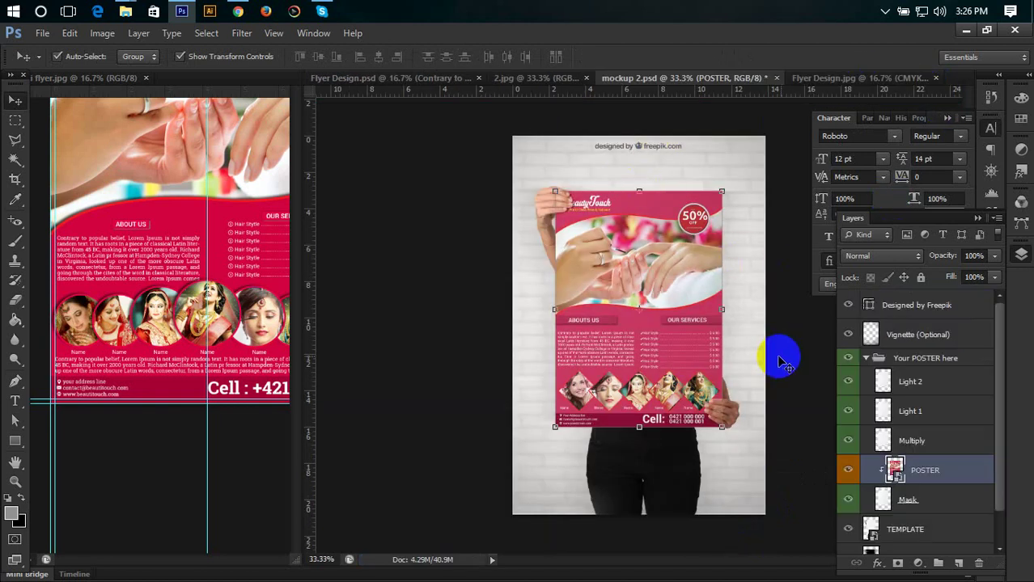
click(662, 145)
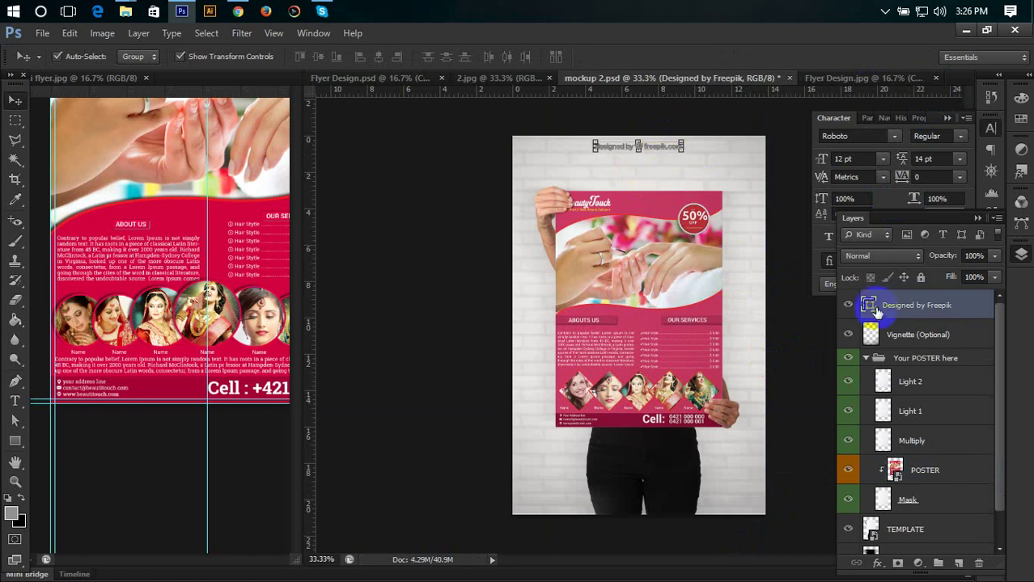
click(979, 563)
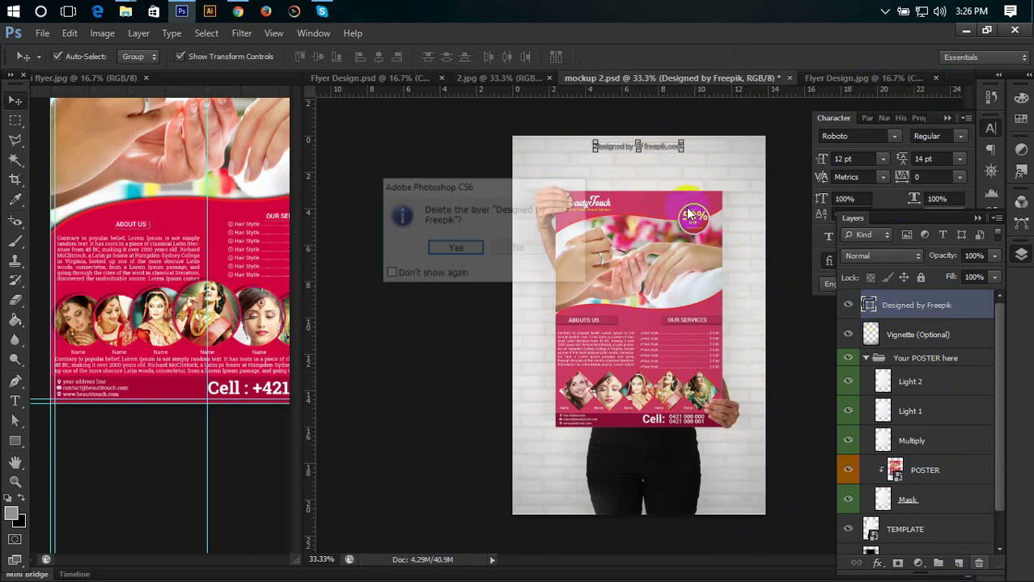
click(457, 249)
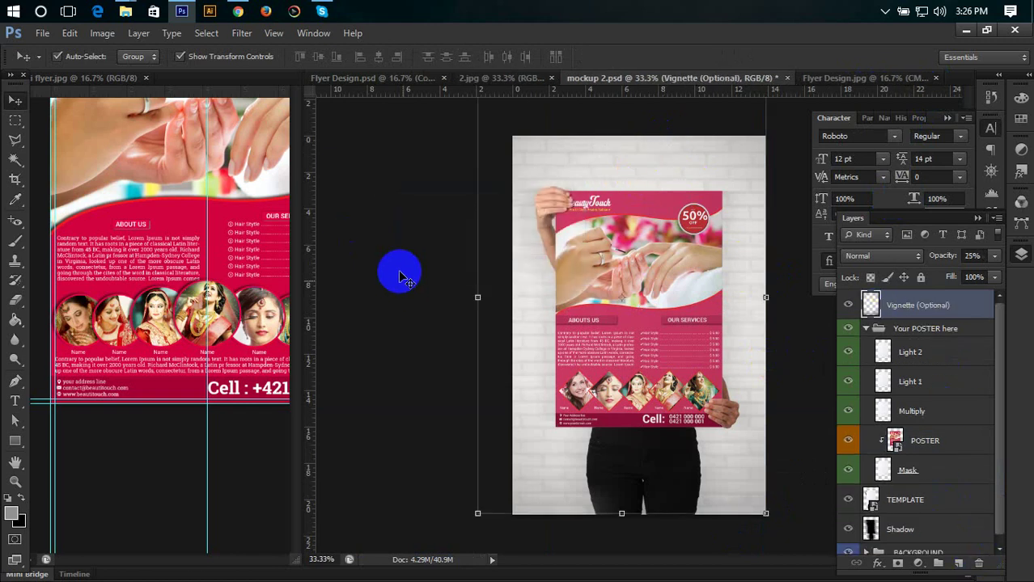
key(ctrl+minus)
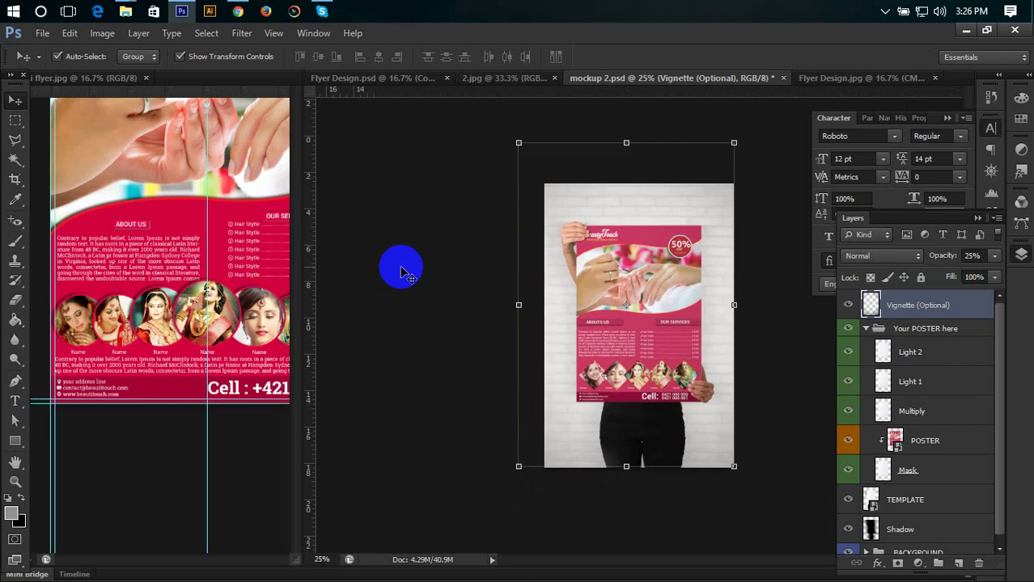
- Export the mockup to the Desktop as mockup 2.jpg at maximum quality, then close it unsaved
key(ctrl+shift+s)
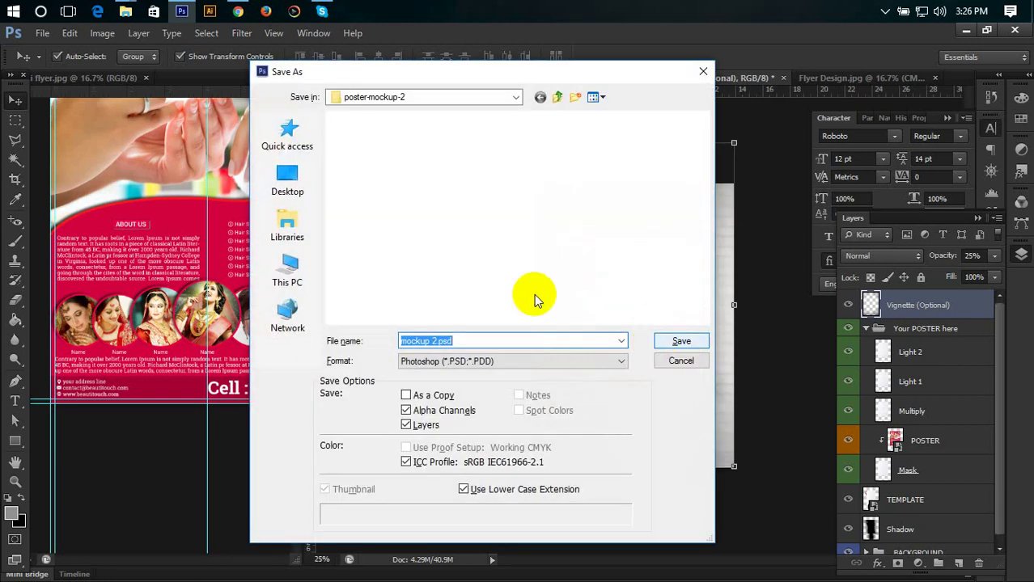
click(287, 180)
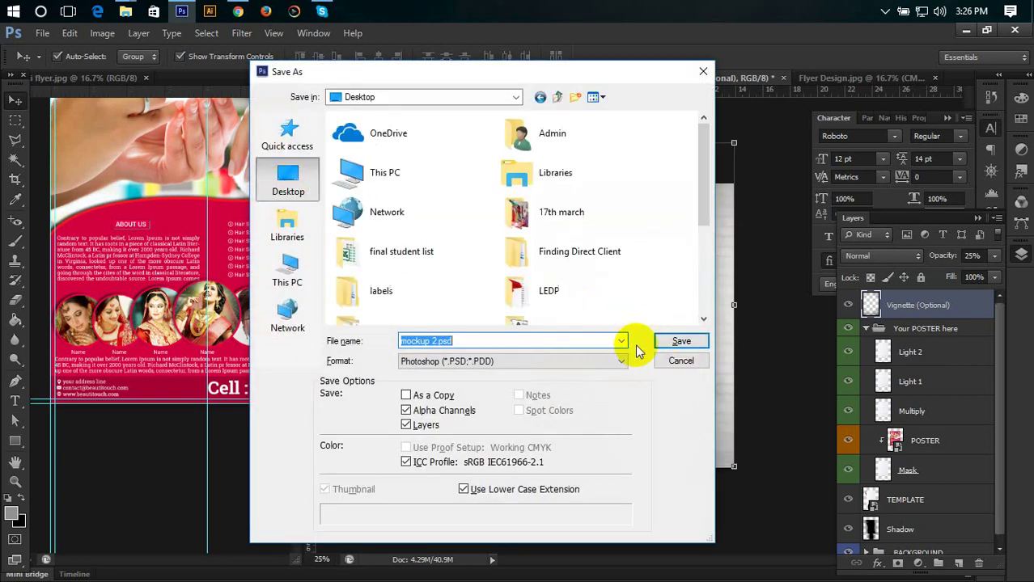
key(Tab)
key(j)
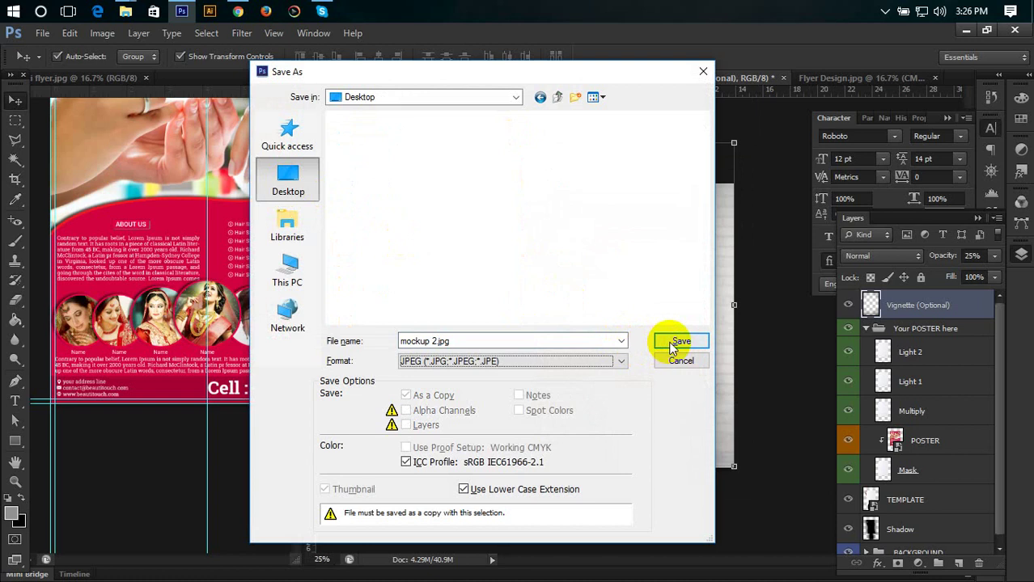
click(671, 340)
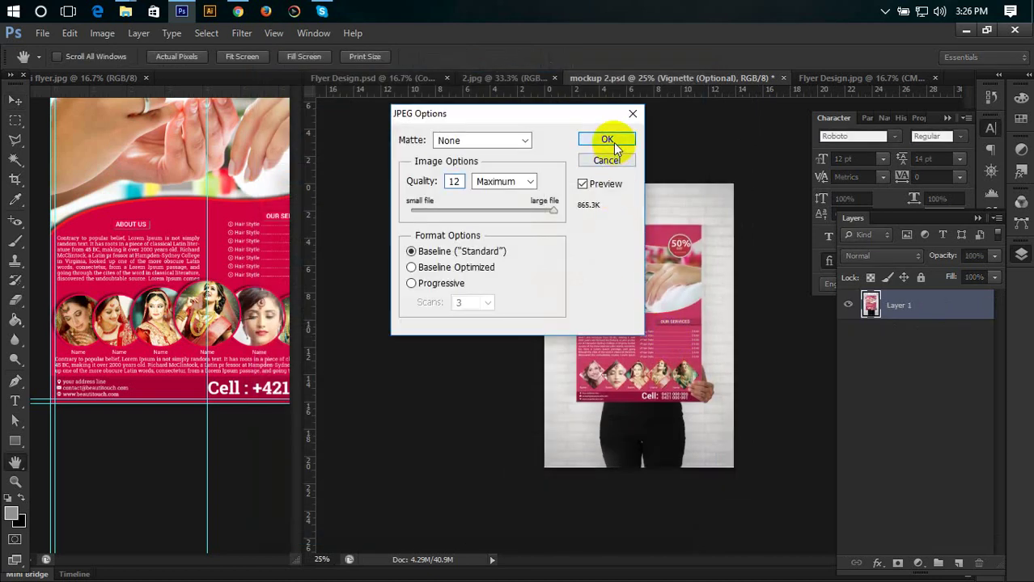
click(608, 141)
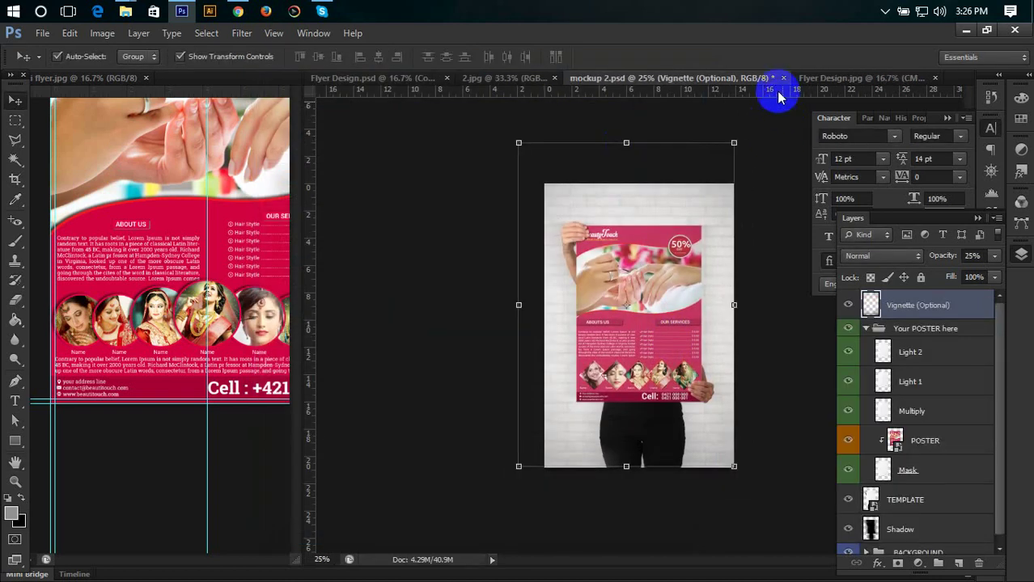
click(783, 79)
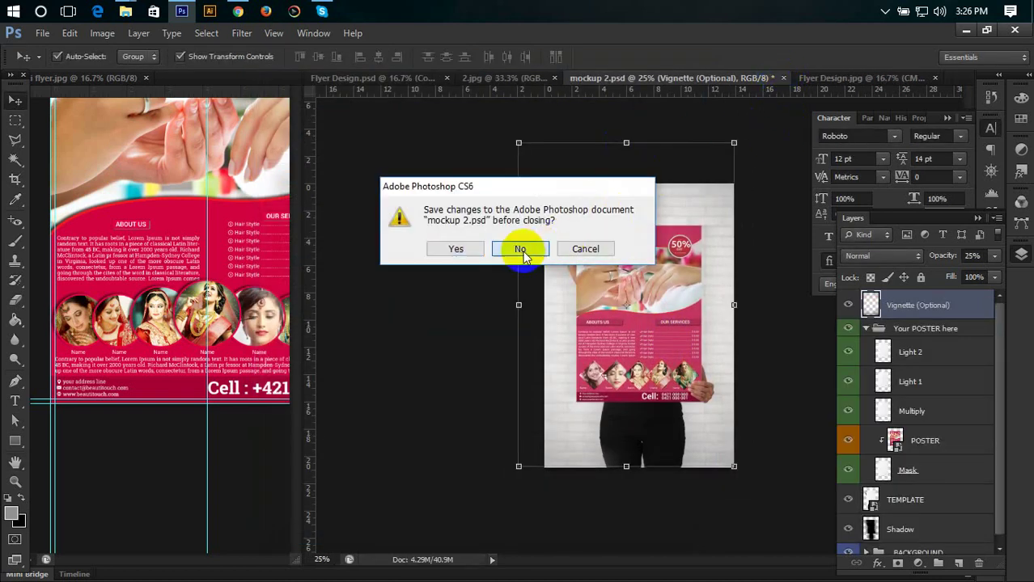
click(522, 247)
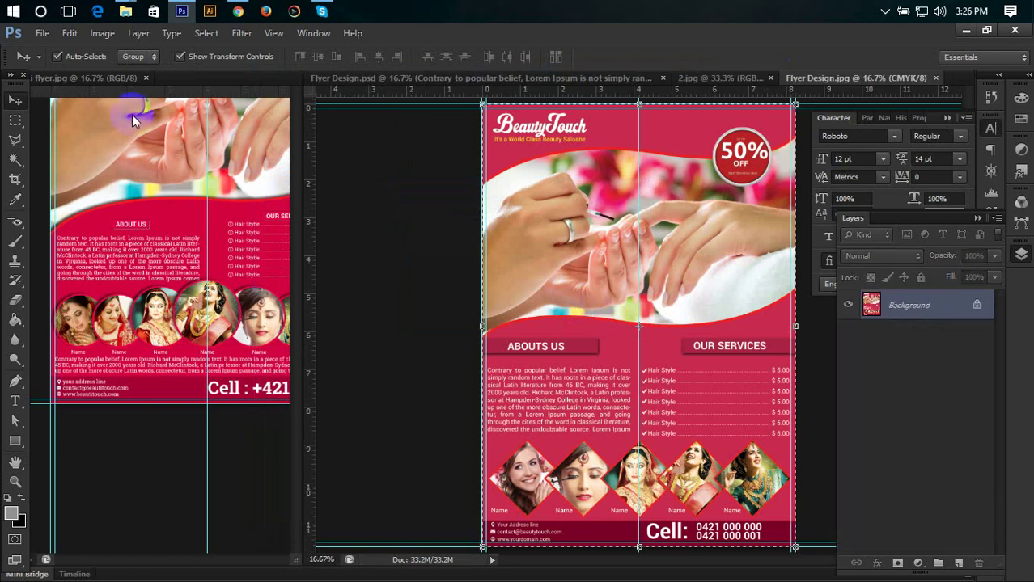
mouse_move(243, 80)
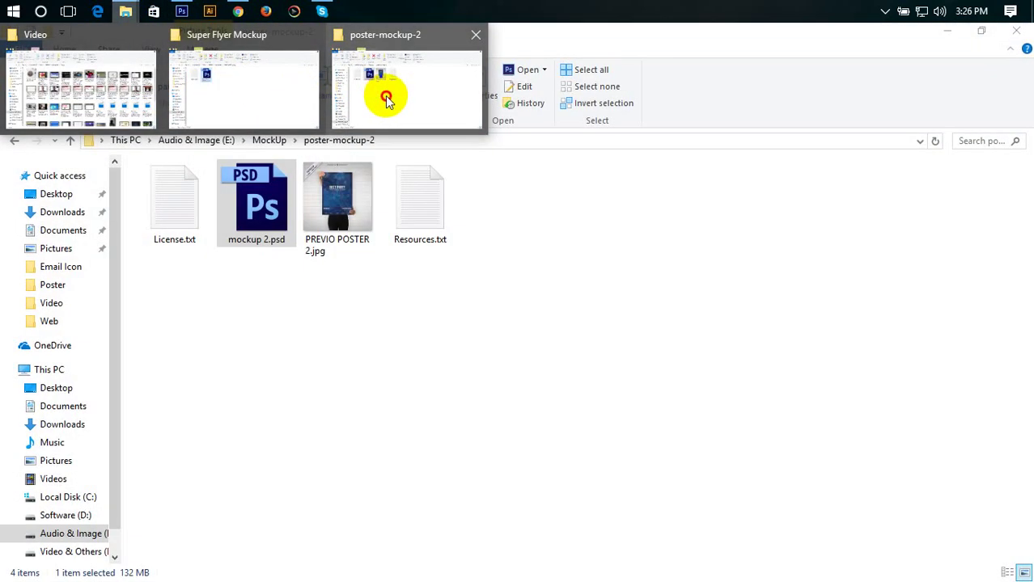
- Go up to MockUp, enter Poster Mockup - Photoshop Project Files, and open 5.psd
click(385, 97)
click(71, 142)
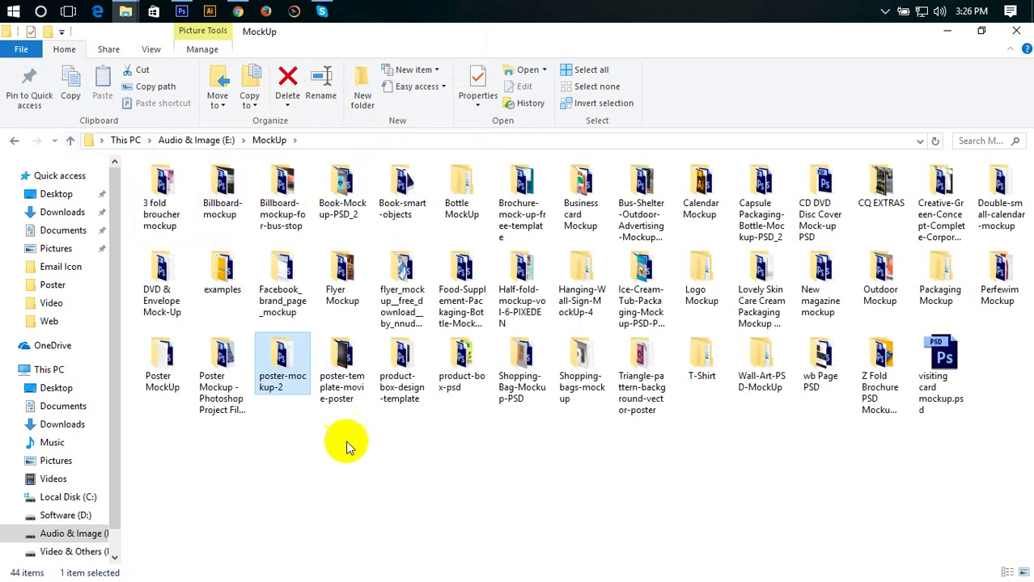
click(222, 376)
double_click(222, 376)
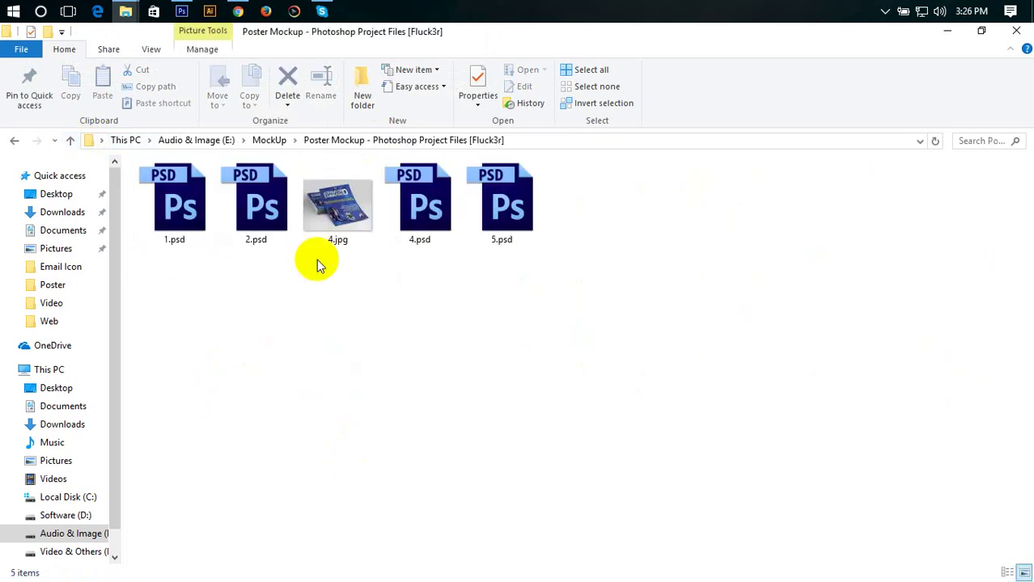
click(418, 207)
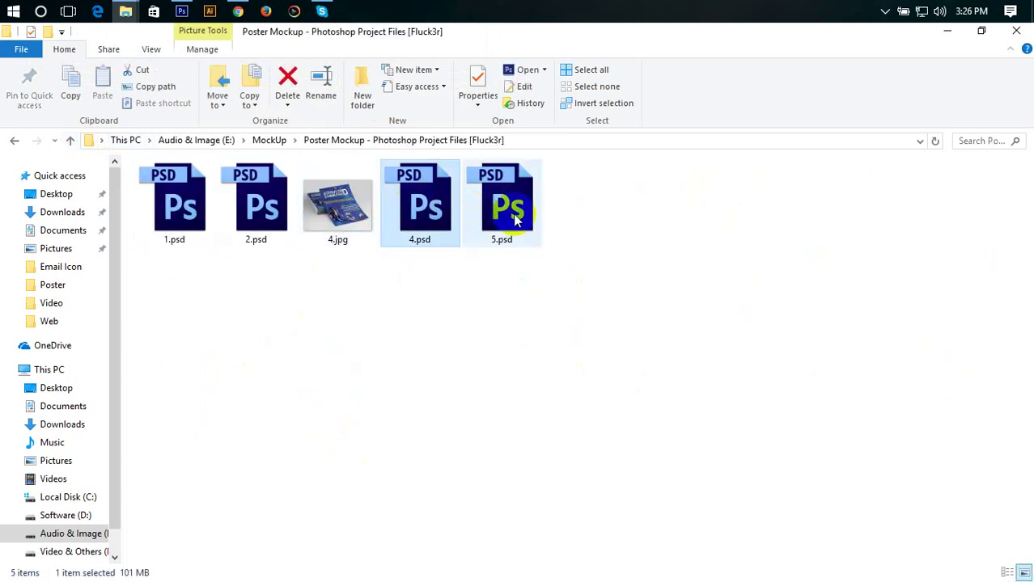
double_click(515, 219)
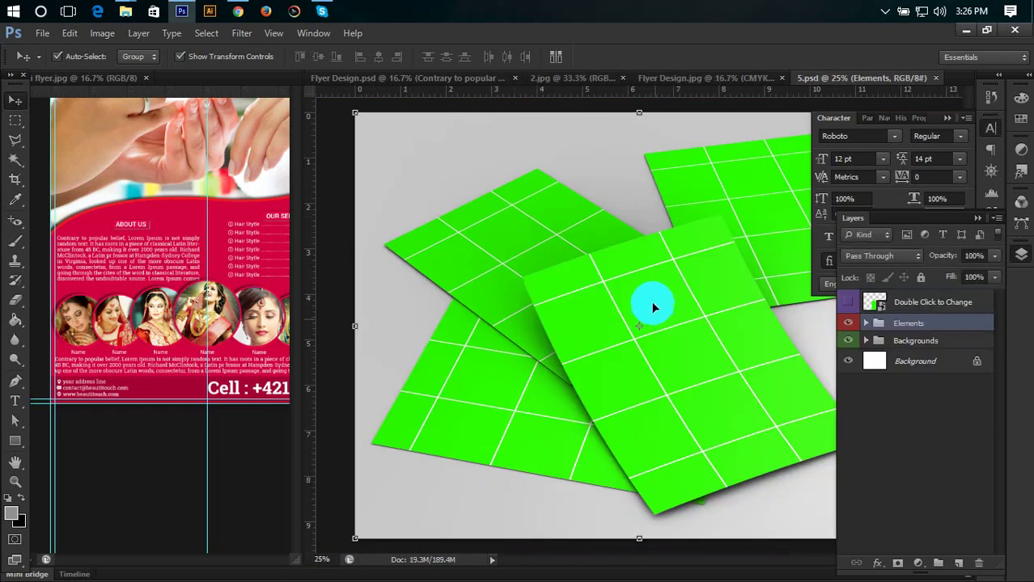
- Paste the flyer into the placeholder smart object, shrink it to fit, save and close
double_click(877, 304)
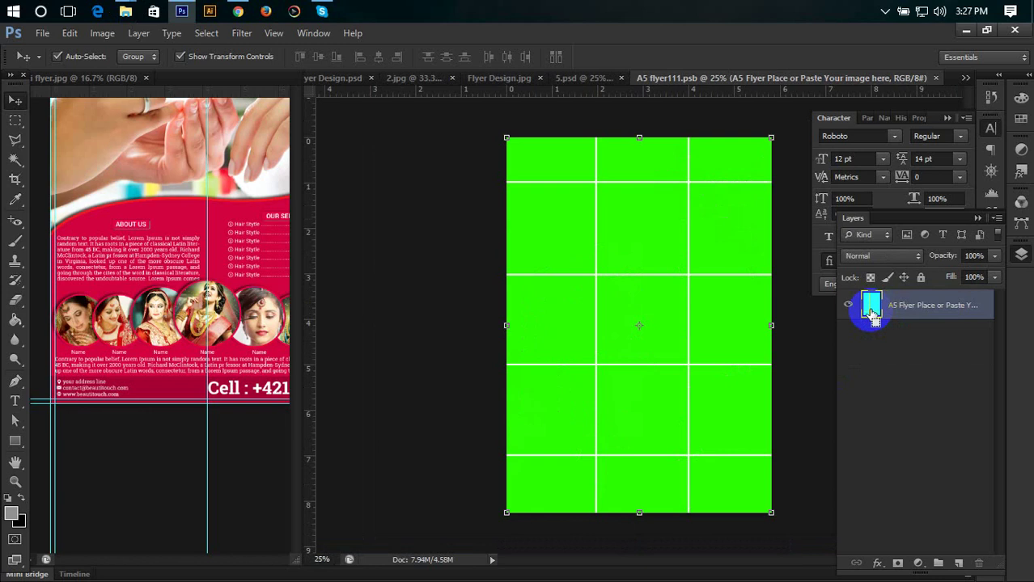
key(ctrl+v)
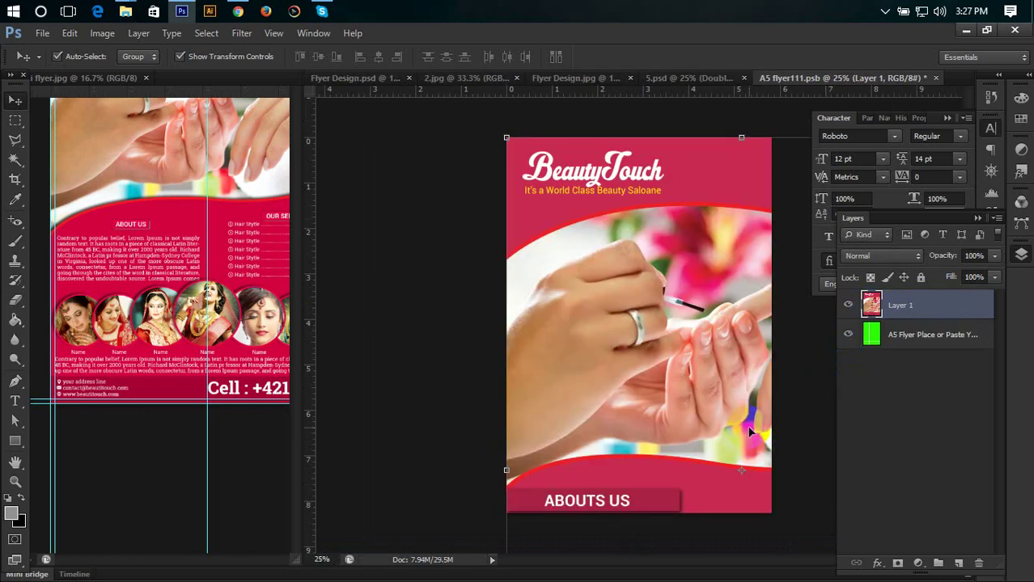
key(ctrl+minus)
key(ctrl+minus)
key(ctrl+minus)
key(ctrl+minus)
key(ctrl+minus)
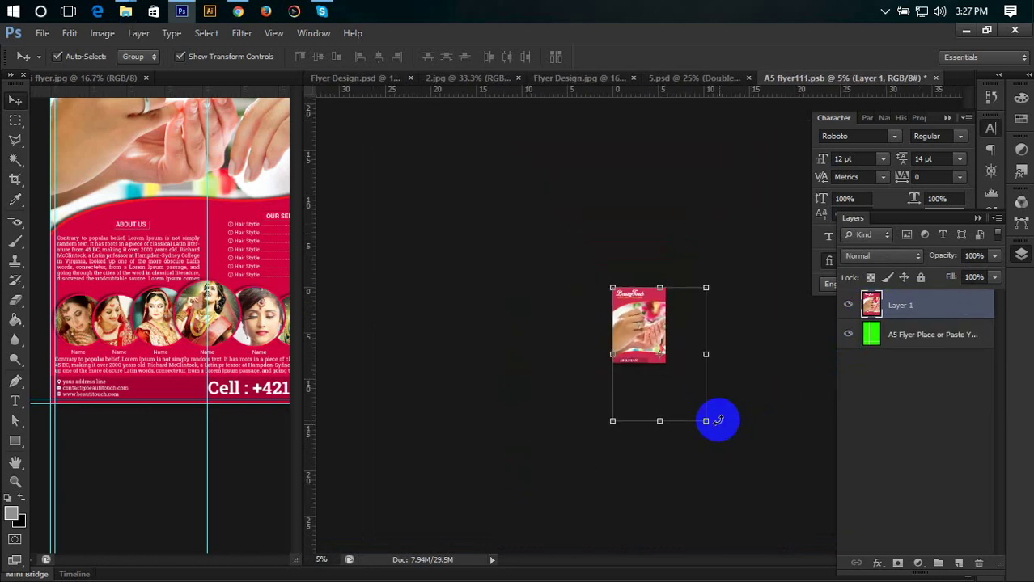
drag(705, 421, 669, 364)
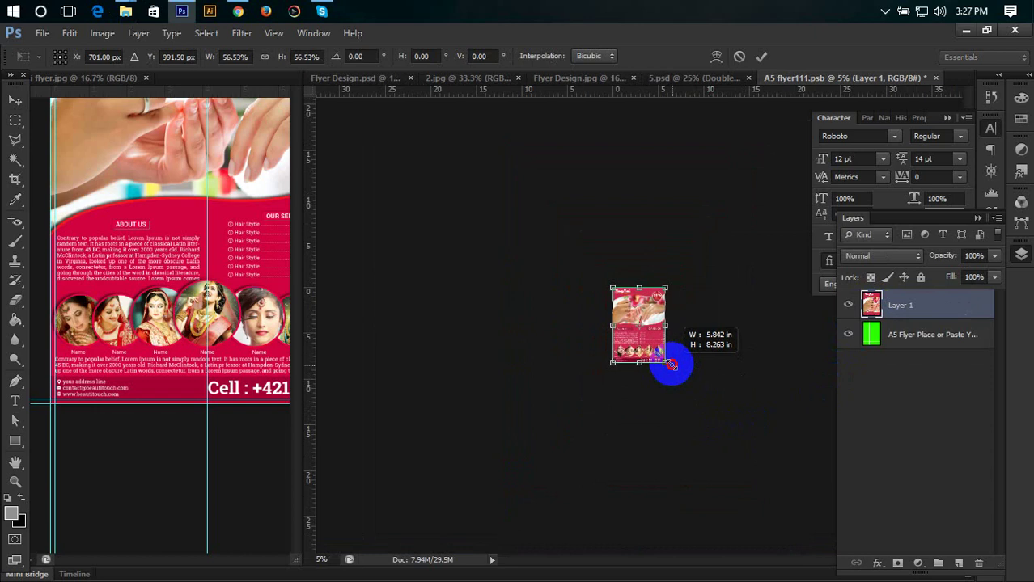
key(Return)
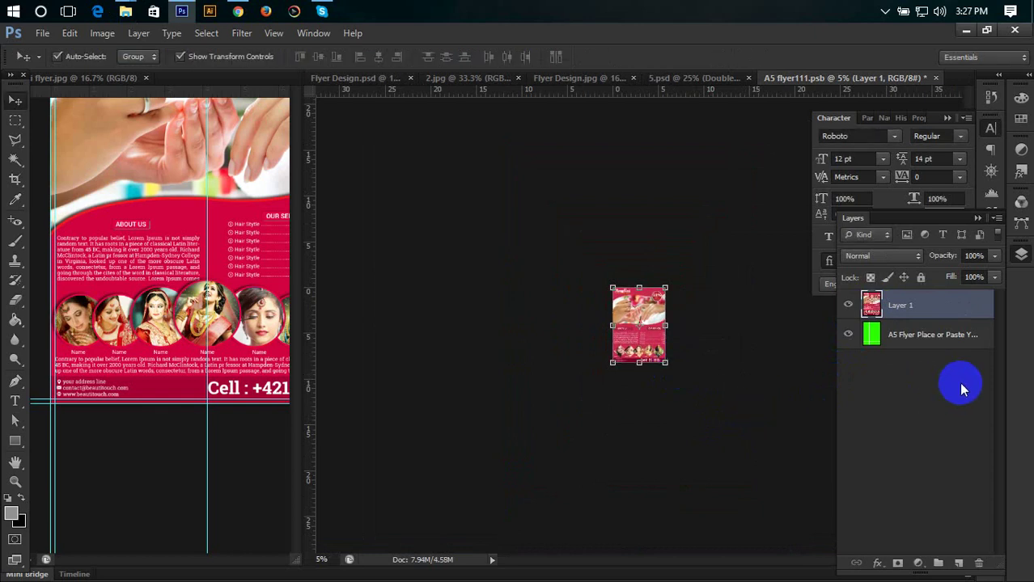
key(ctrl+plus)
key(ctrl+plus)
key(ctrl+plus)
key(ctrl+plus)
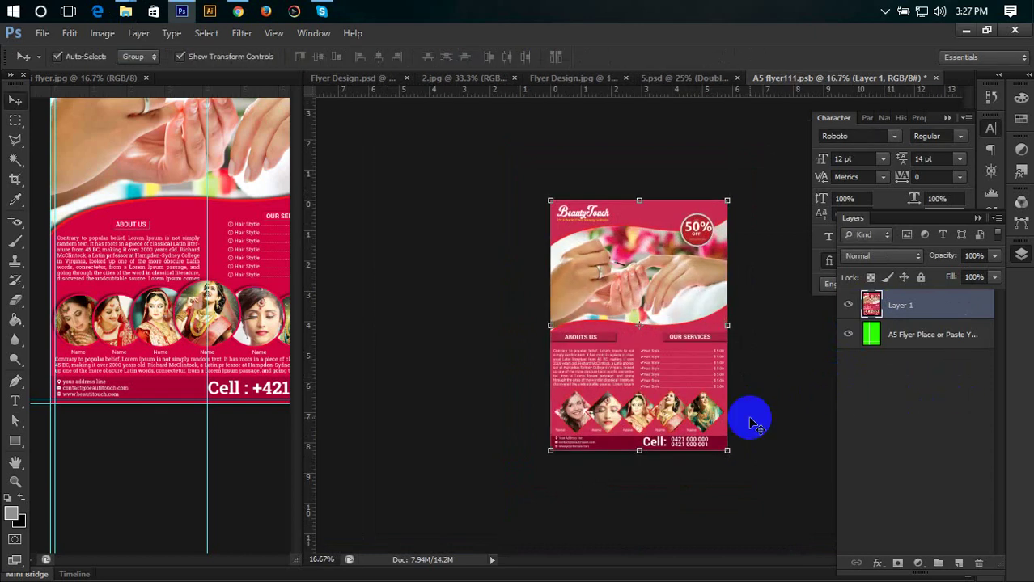
key(ctrl+s)
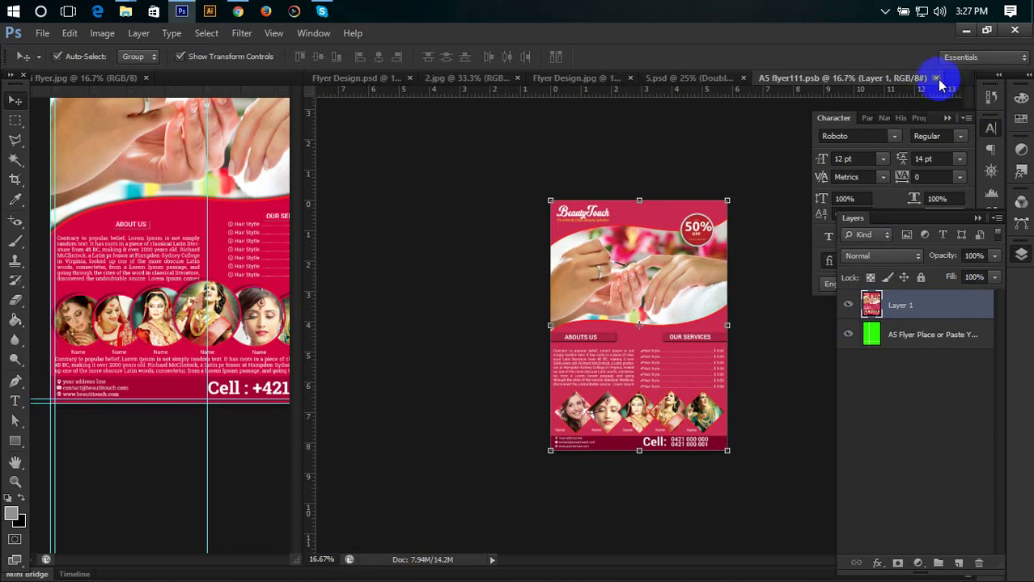
click(934, 79)
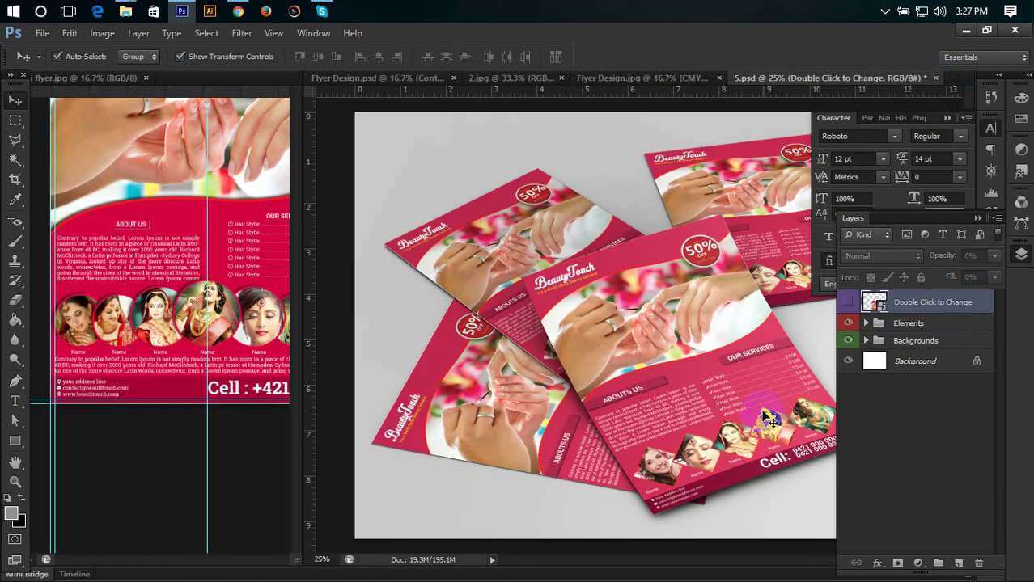
- Export the scattered-flyers mockup to the Desktop as sdfs.jpg at maximum quality, closing 5.psd unsaved
key(ctrl+shift+s)
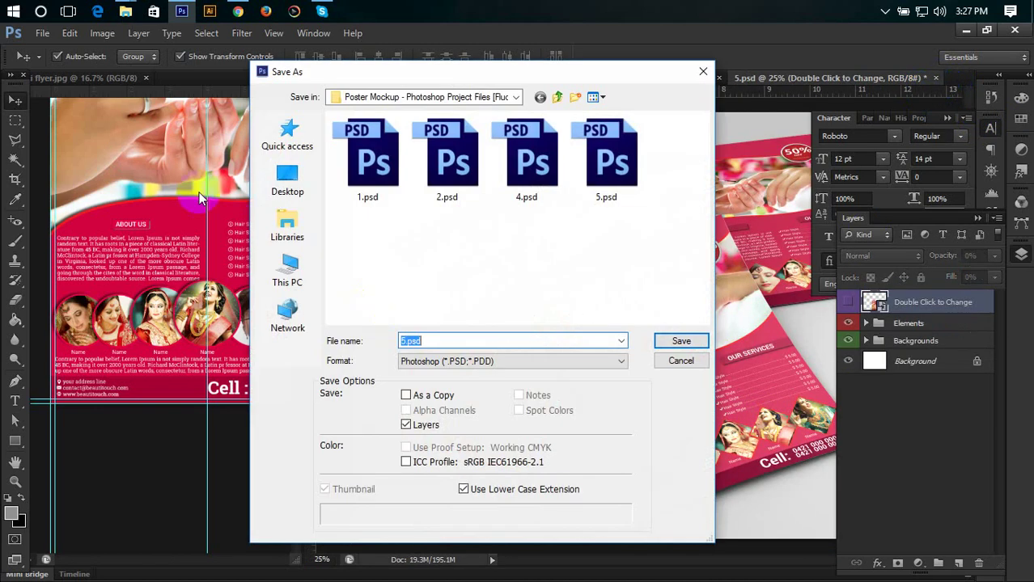
click(288, 181)
key(Tab)
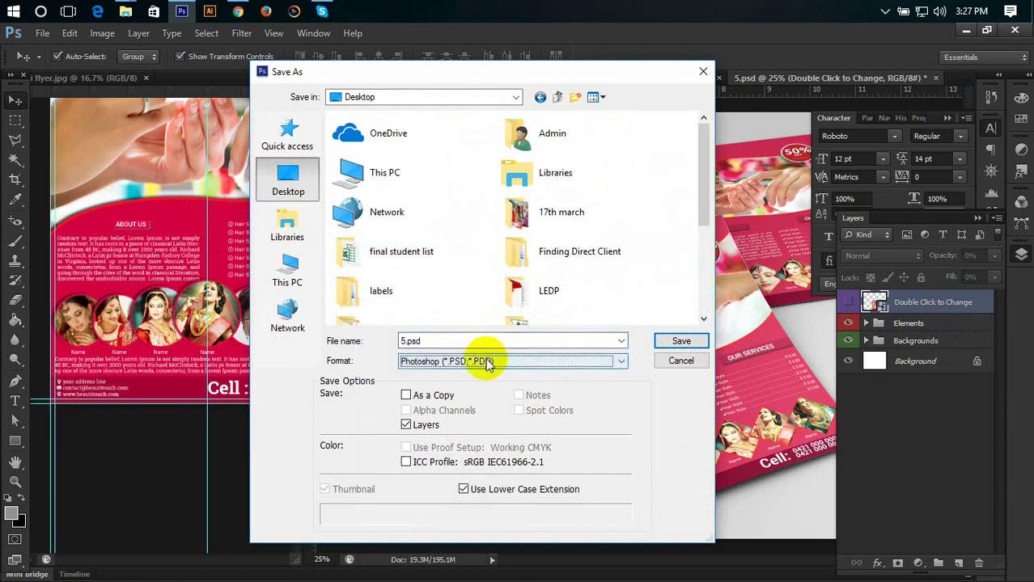
key(j)
double_click(460, 343)
text(s)
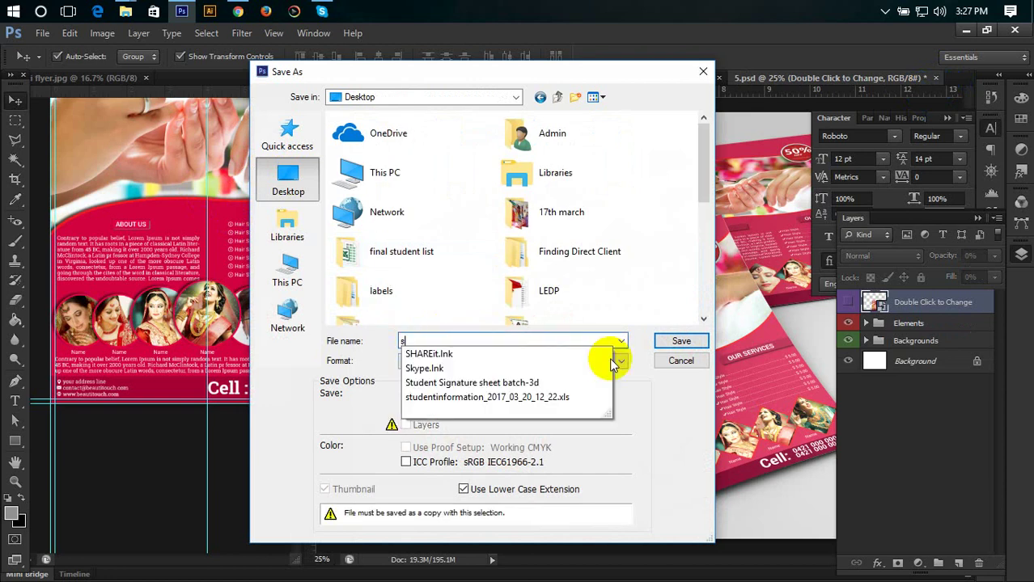
text(dfs)
click(678, 341)
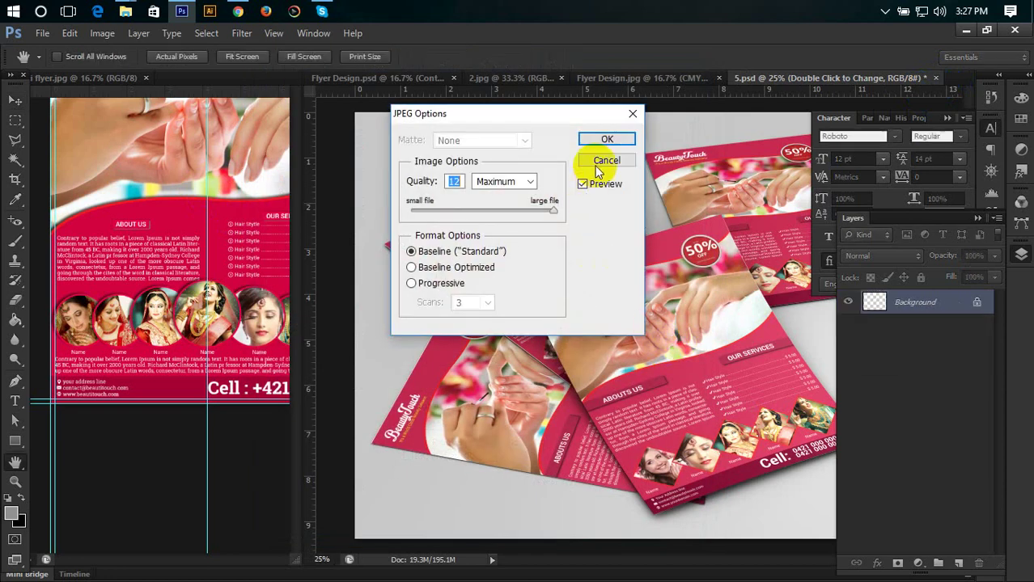
click(605, 138)
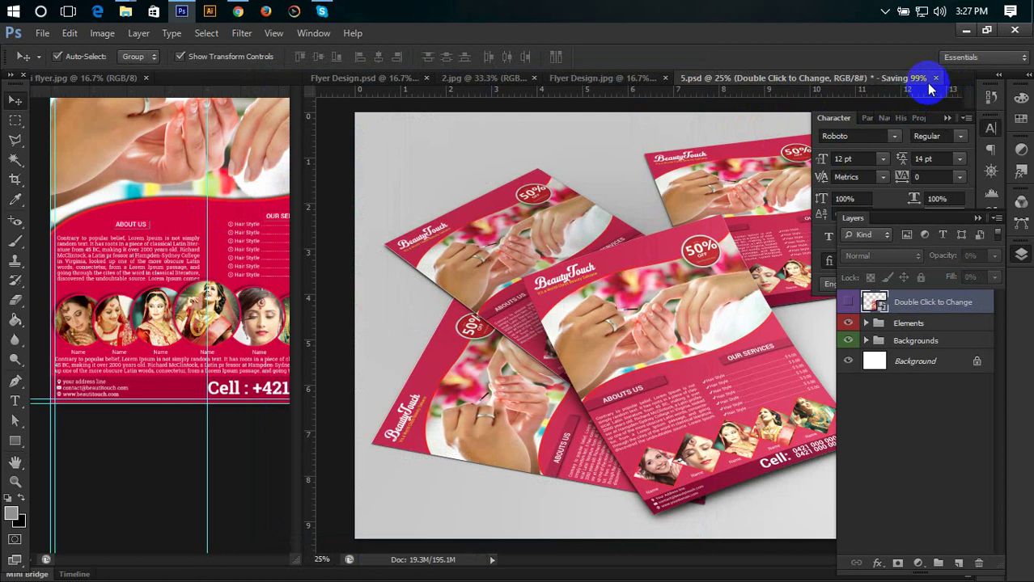
click(935, 79)
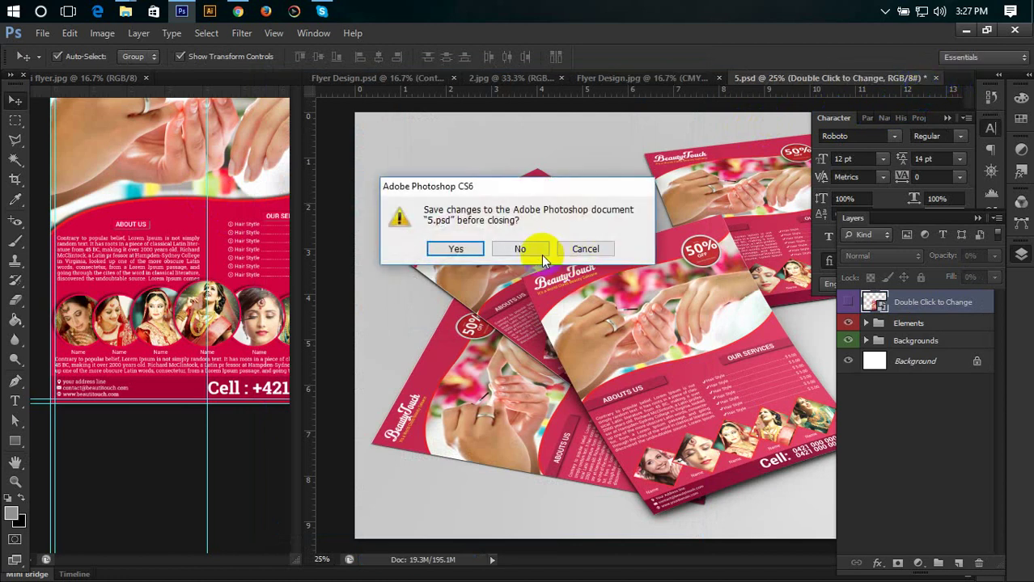
click(538, 253)
- From MockUp, open the Poster Mockup project folder, preview 4.jpg, and open 4.psd
key(ctrl+o)
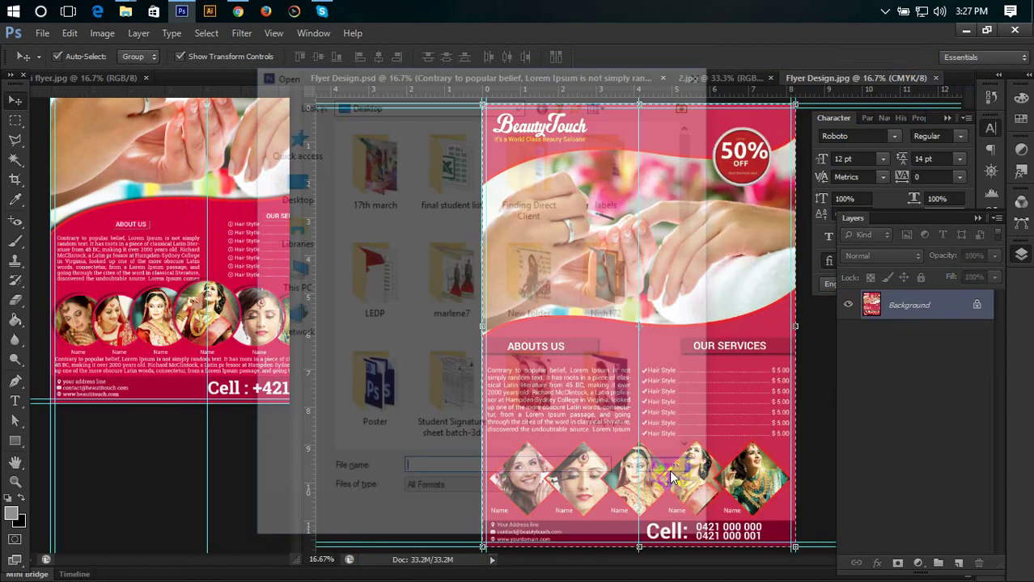
click(670, 491)
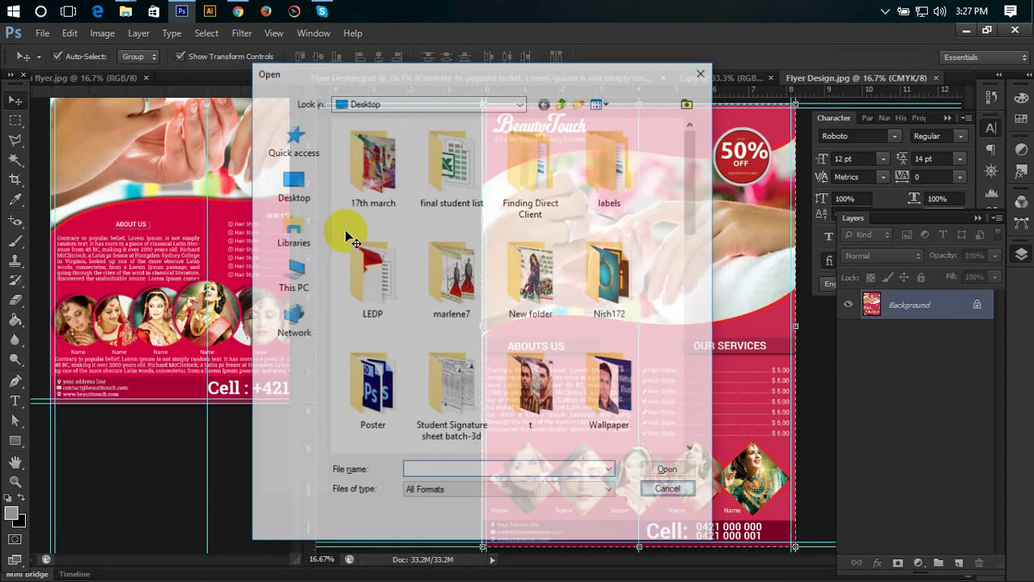
mouse_move(125, 11)
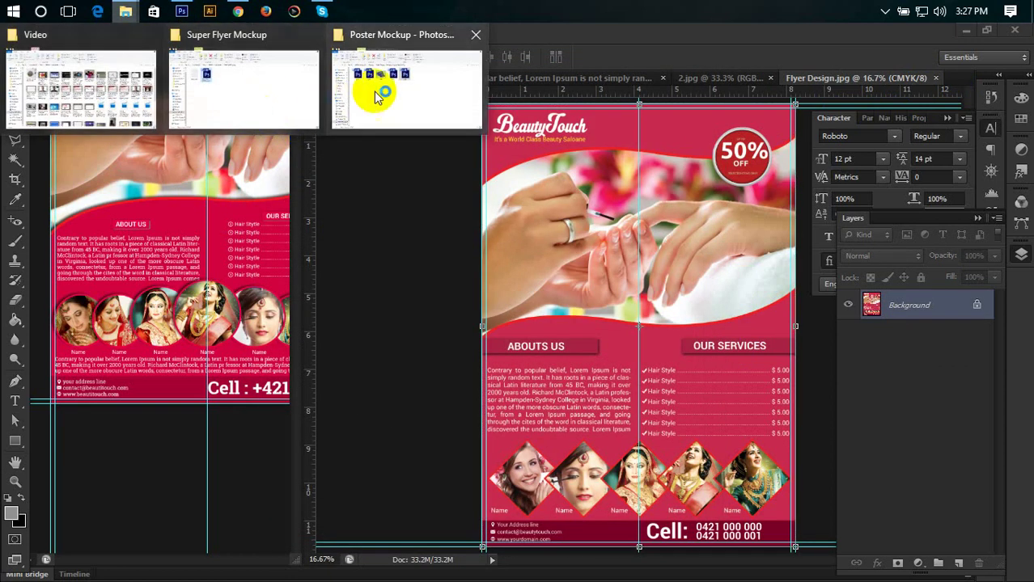
click(380, 93)
click(70, 141)
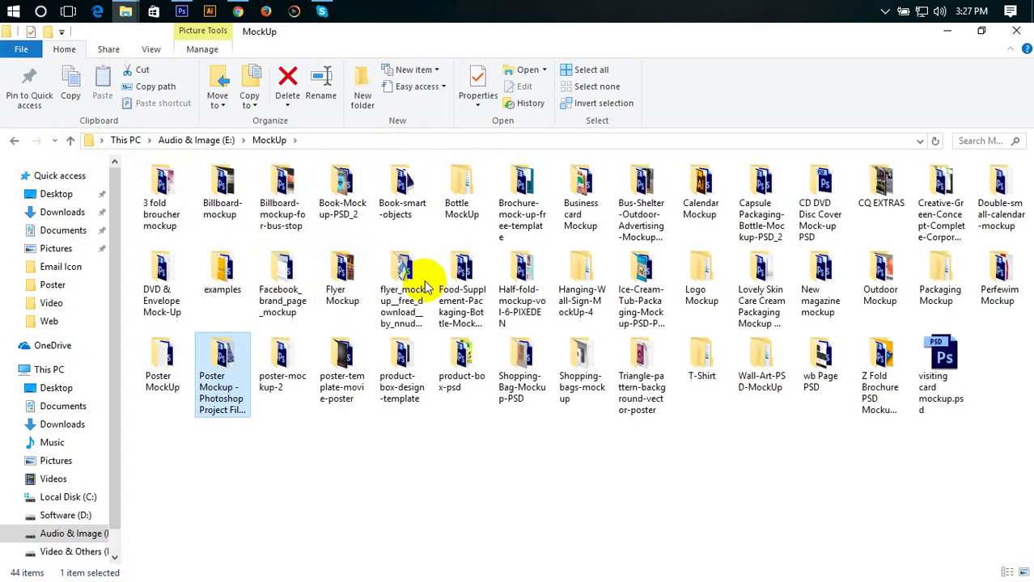
double_click(245, 366)
click(360, 241)
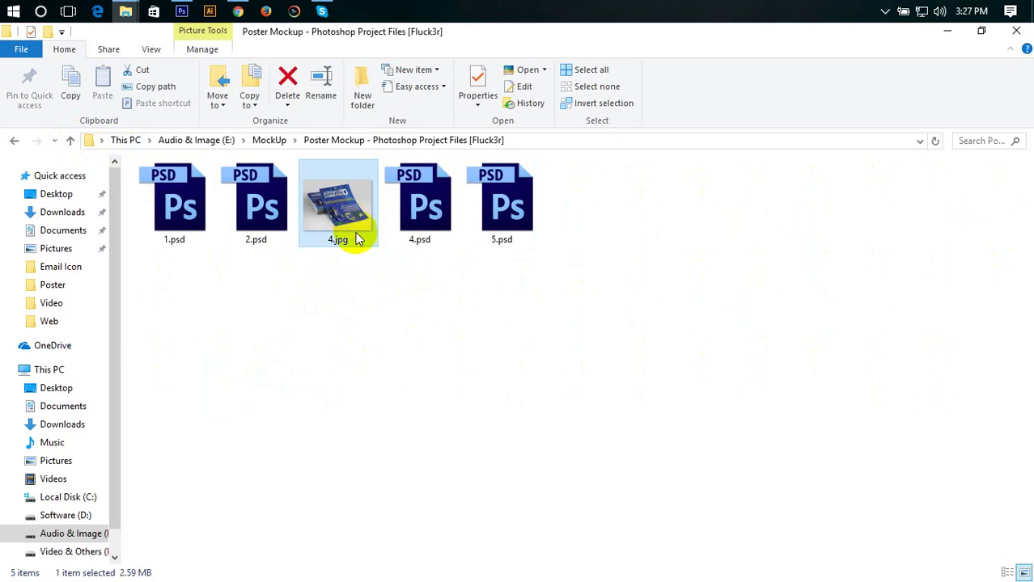
double_click(414, 220)
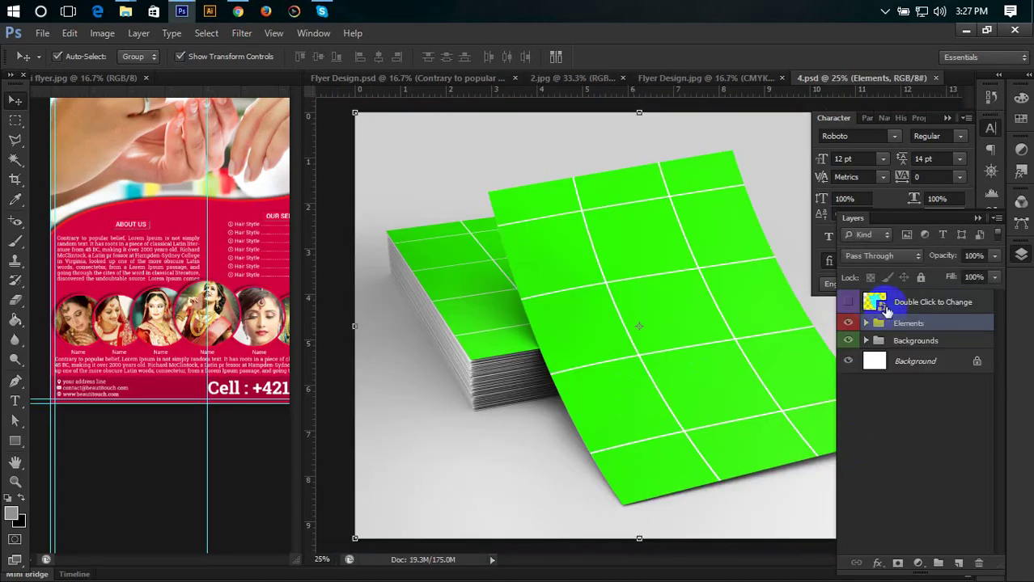
- Paste the flyer into the A5 flyer1.psb placeholder and shrink it toward the page size
double_click(880, 305)
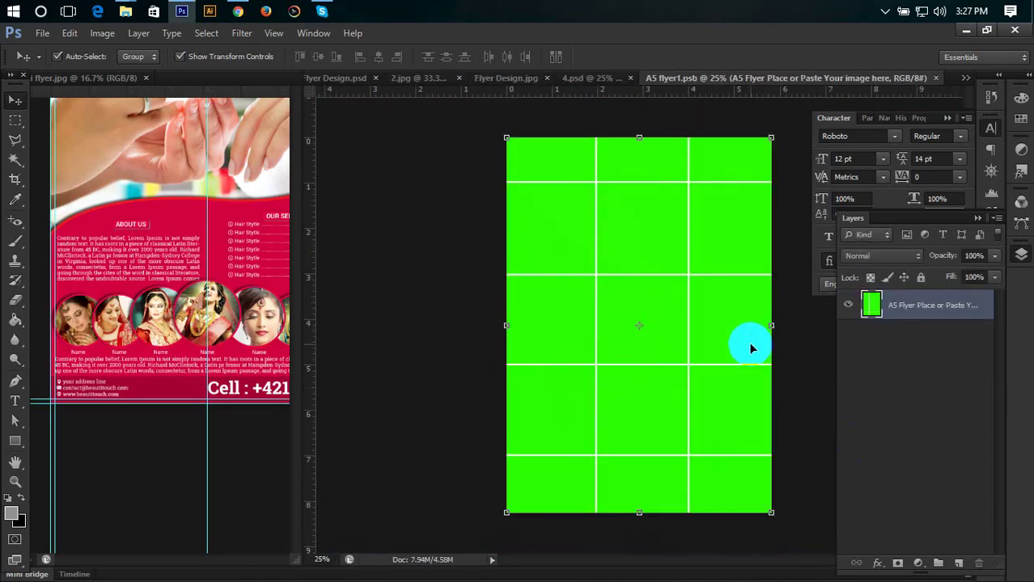
key(ctrl+v)
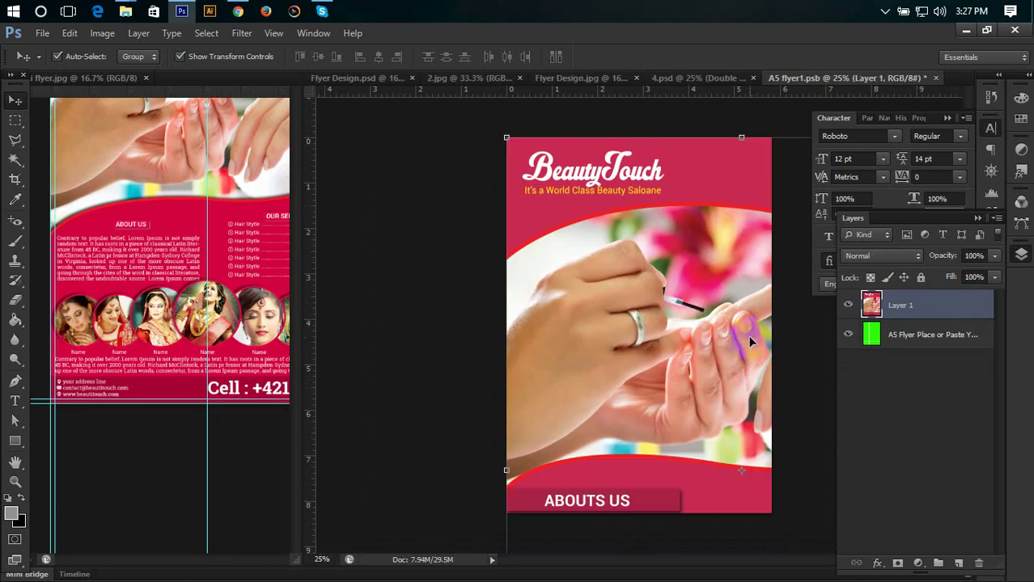
key(ctrl+minus)
key(ctrl+minus)
key(ctrl+minus)
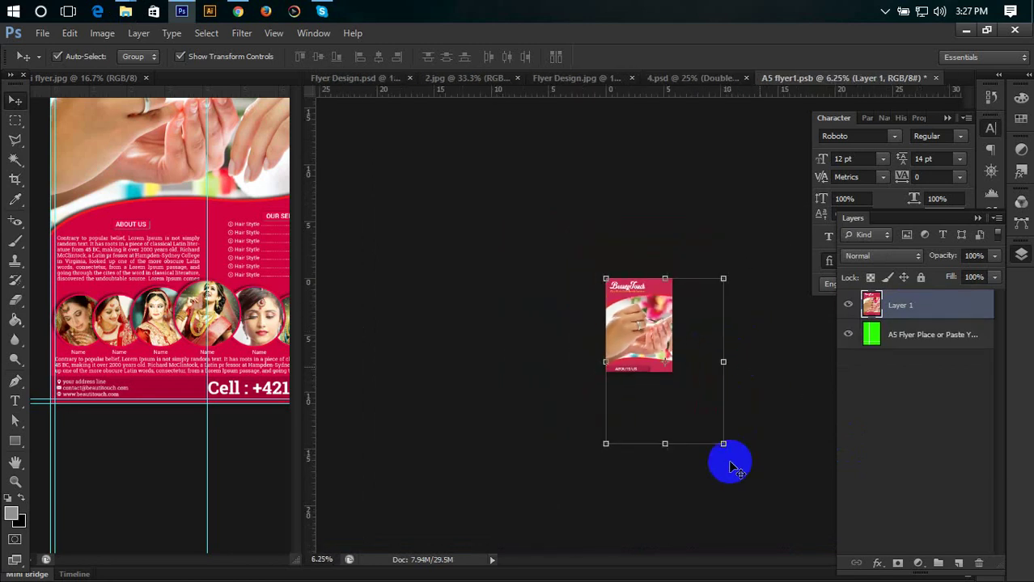
click(716, 431)
drag(716, 431, 666, 388)
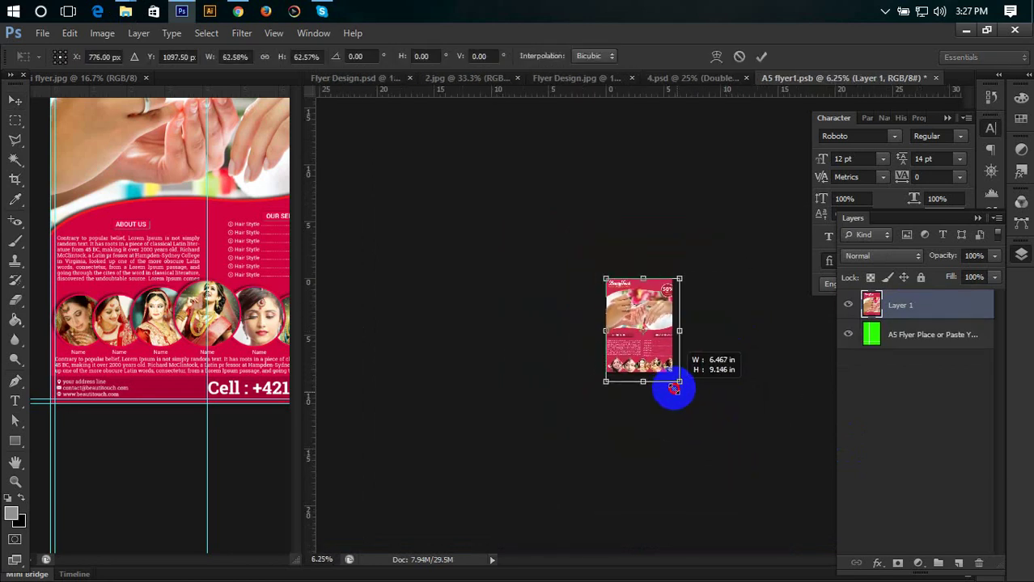
key(Return)
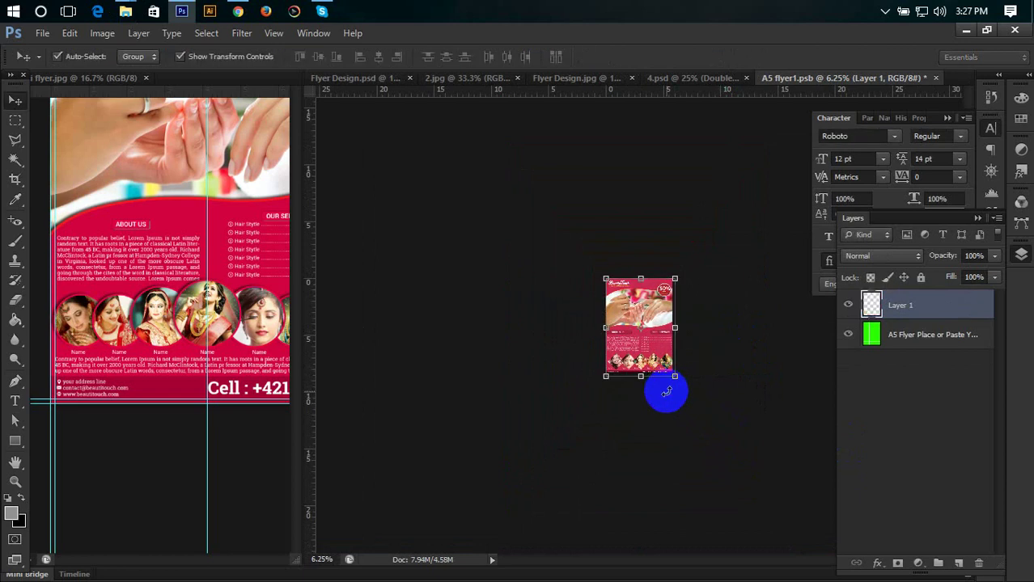
- Resize the flyer to exactly fill the A5 page, then save and close the placeholder
key(ctrl+plus)
key(ctrl+plus)
key(ctrl+plus)
key(ctrl+plus)
key(ctrl+plus)
key(ctrl+minus)
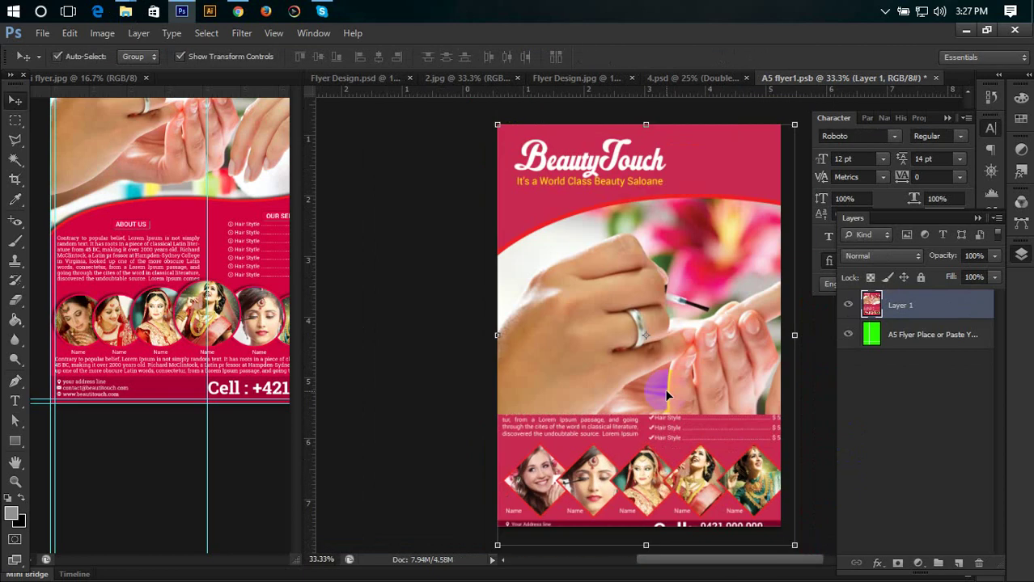
drag(774, 527, 762, 518)
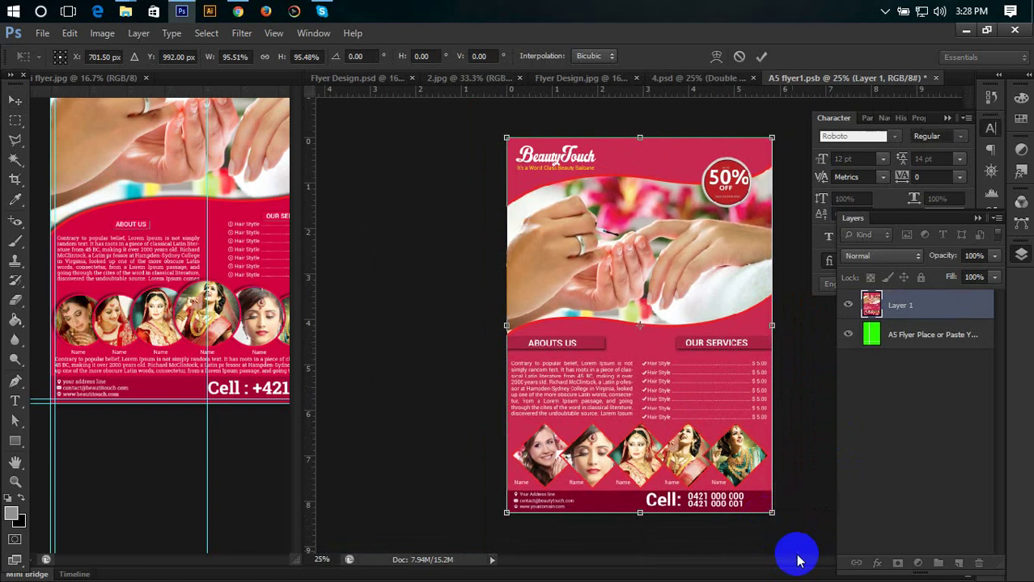
key(Return)
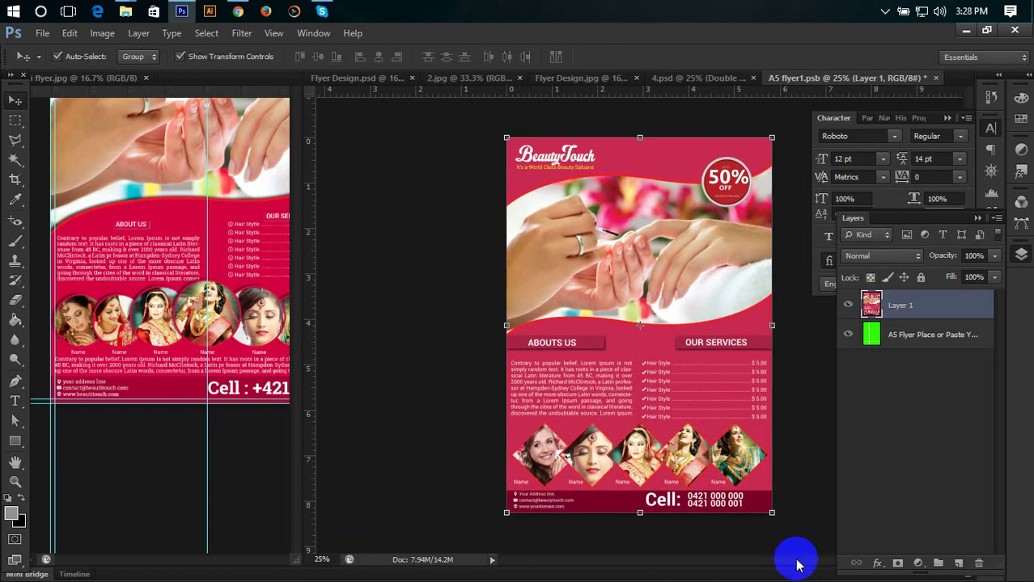
key(ctrl+s)
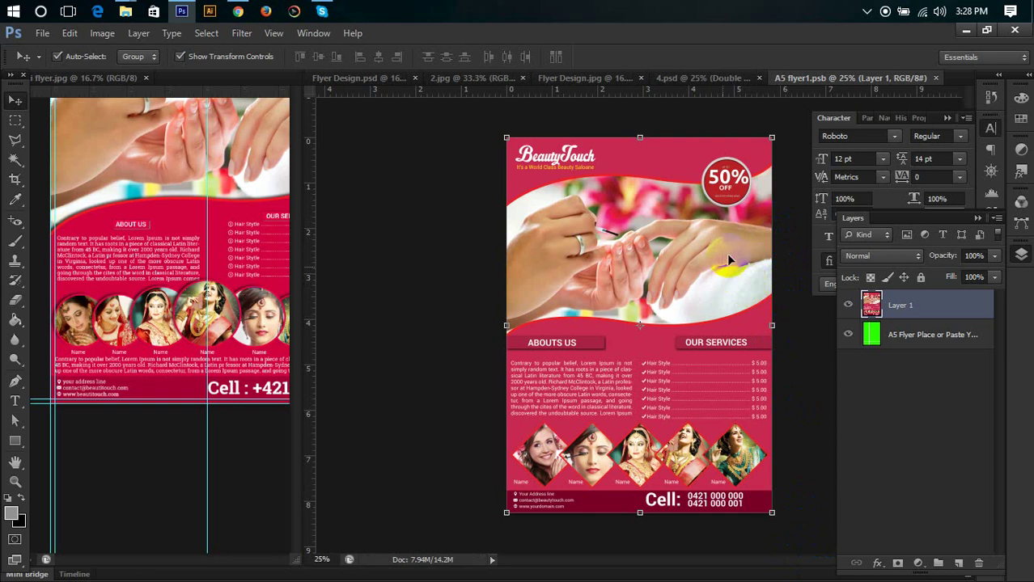
click(819, 195)
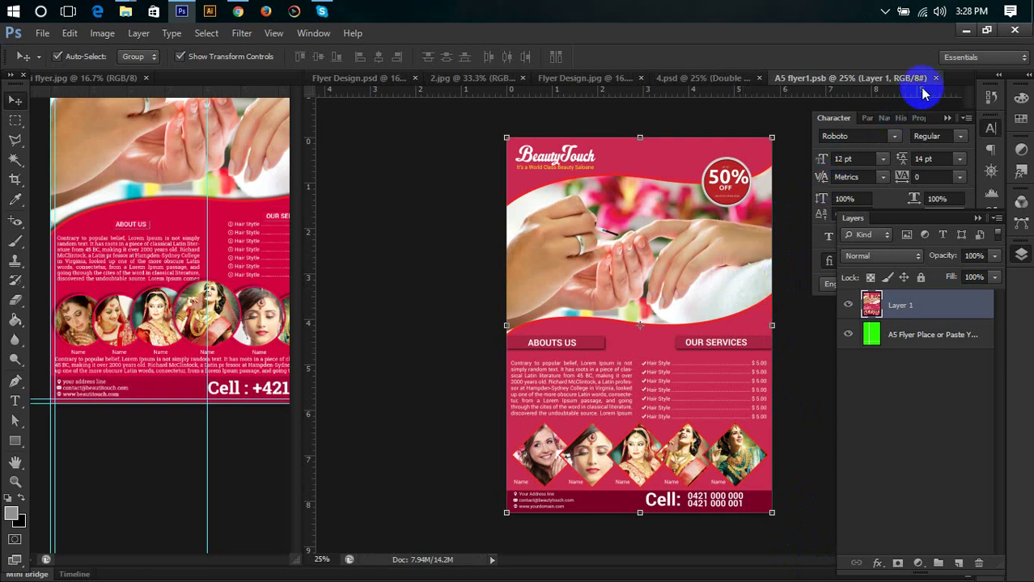
click(935, 77)
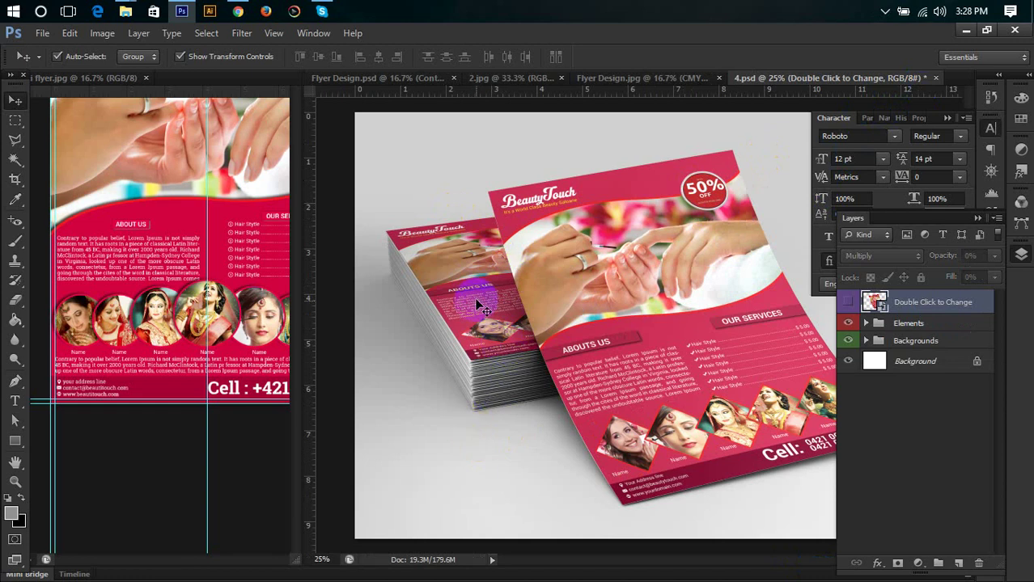
- Expand the Backgrounds group and preview the Wood 02 wooden floor backdrop
drag(122, 163, 424, 266)
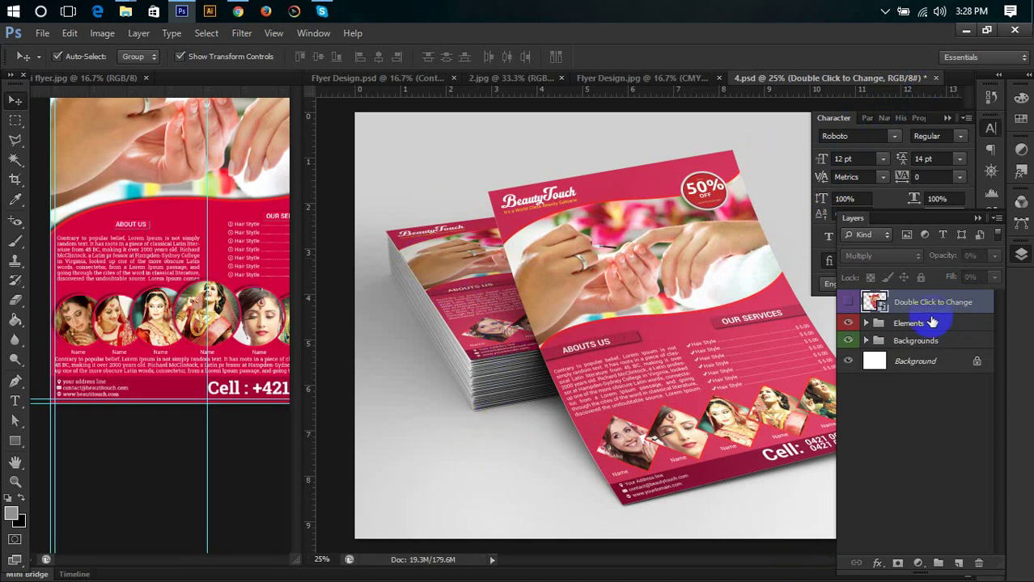
click(871, 350)
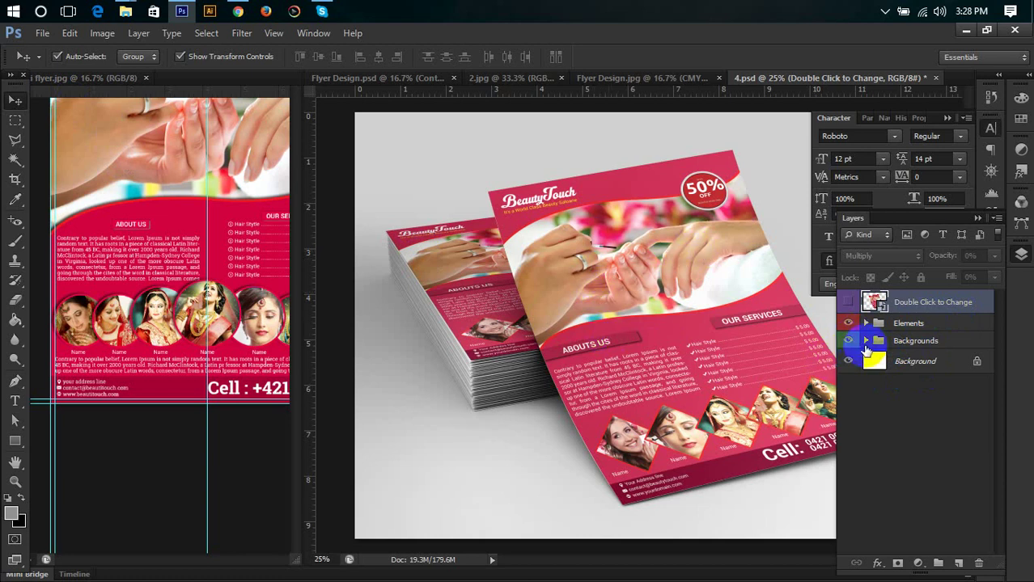
click(866, 345)
click(867, 341)
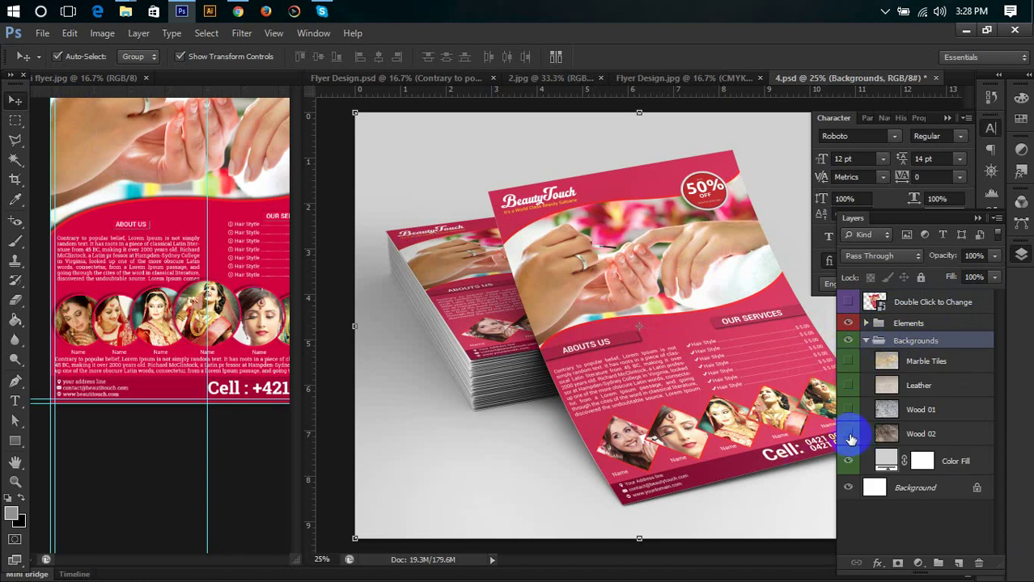
click(848, 435)
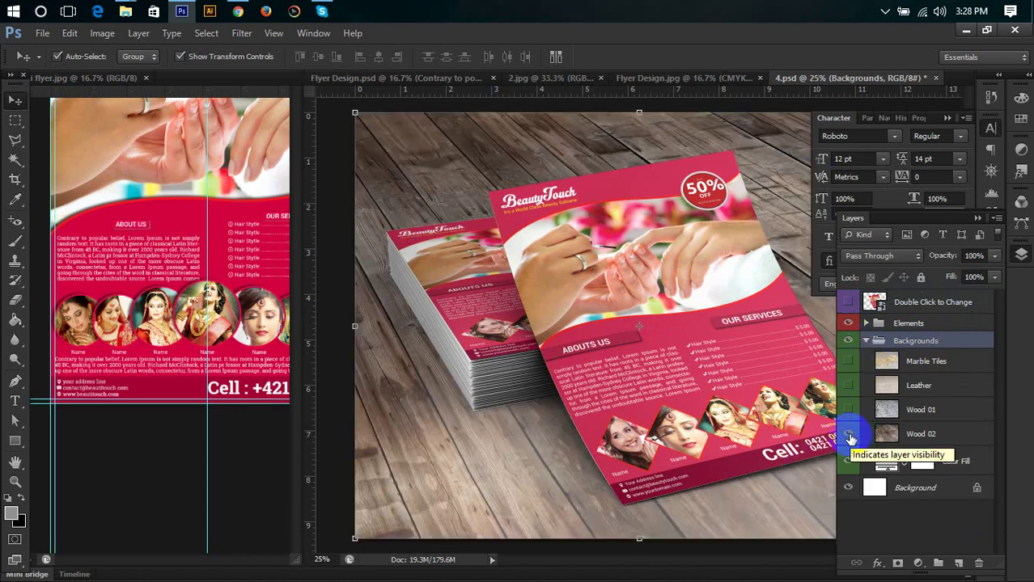
click(848, 435)
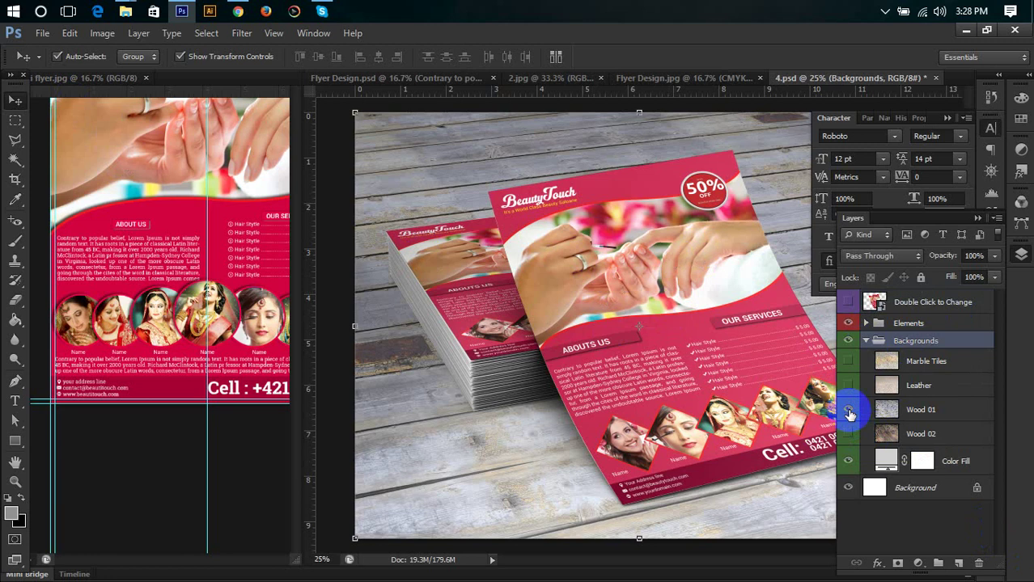
- Try Leather and Marble Tiles, then keep Wood 02, Wood 01 and Color Fill visible
click(849, 410)
click(849, 386)
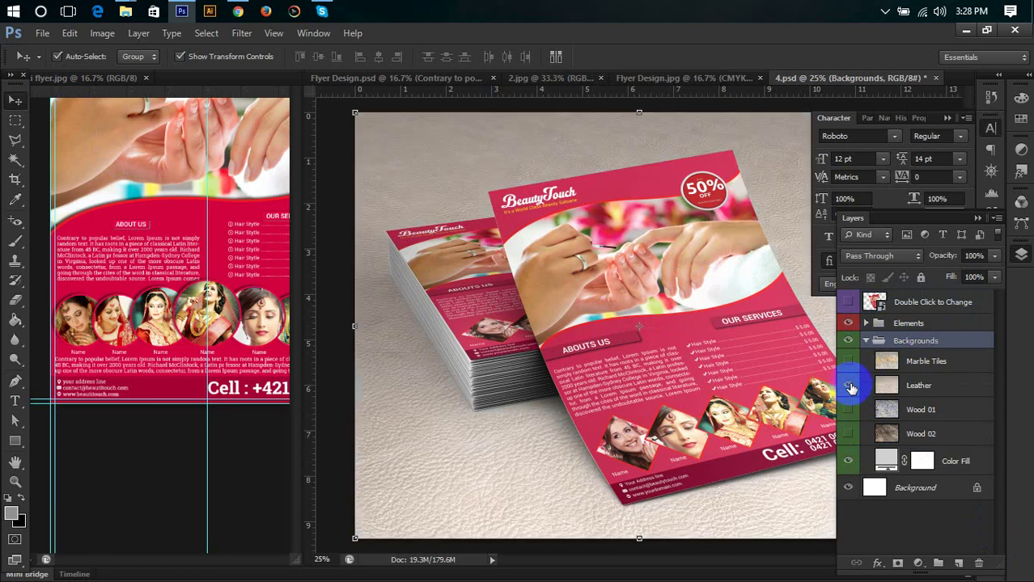
click(849, 386)
click(849, 361)
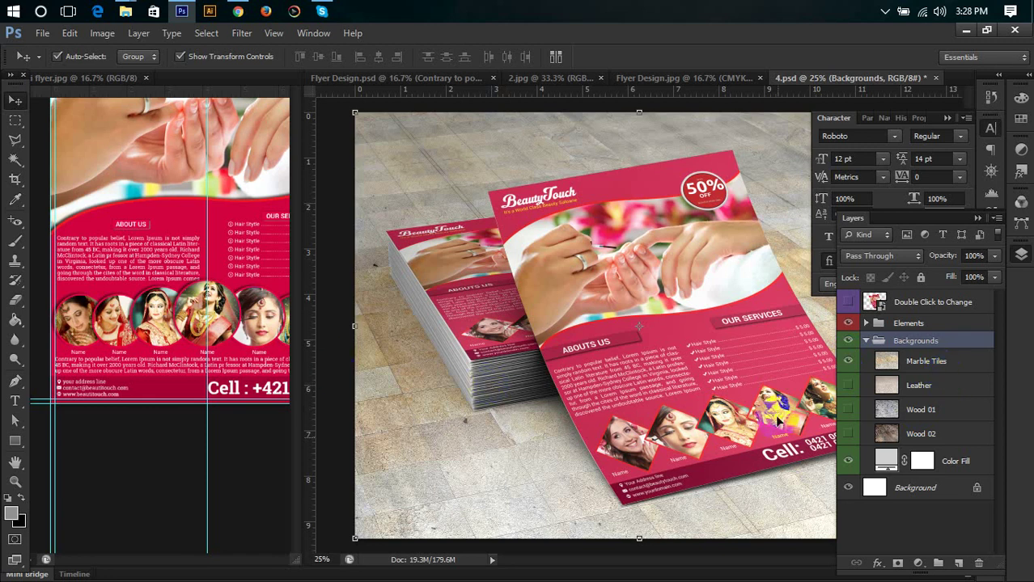
click(848, 361)
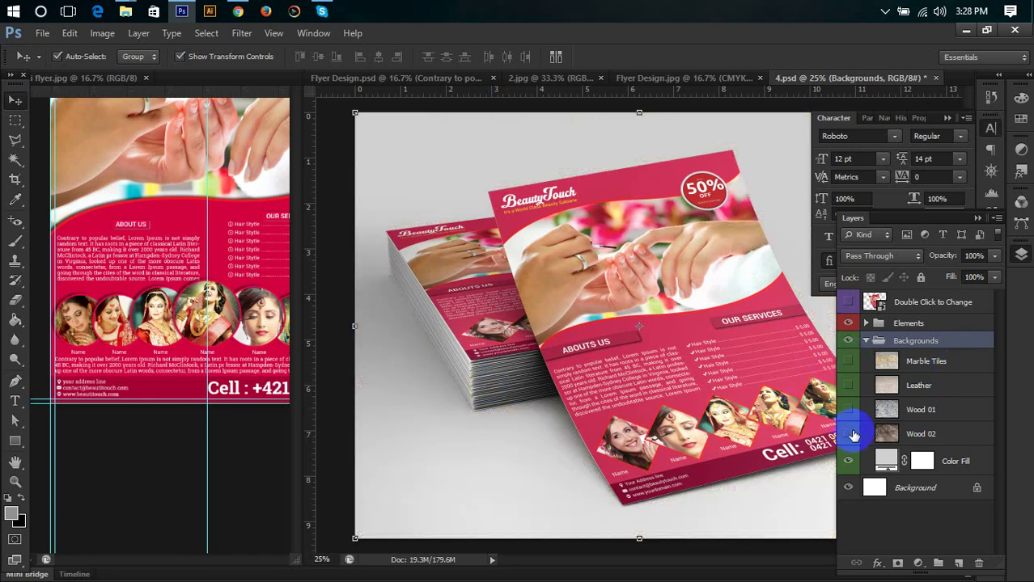
click(848, 434)
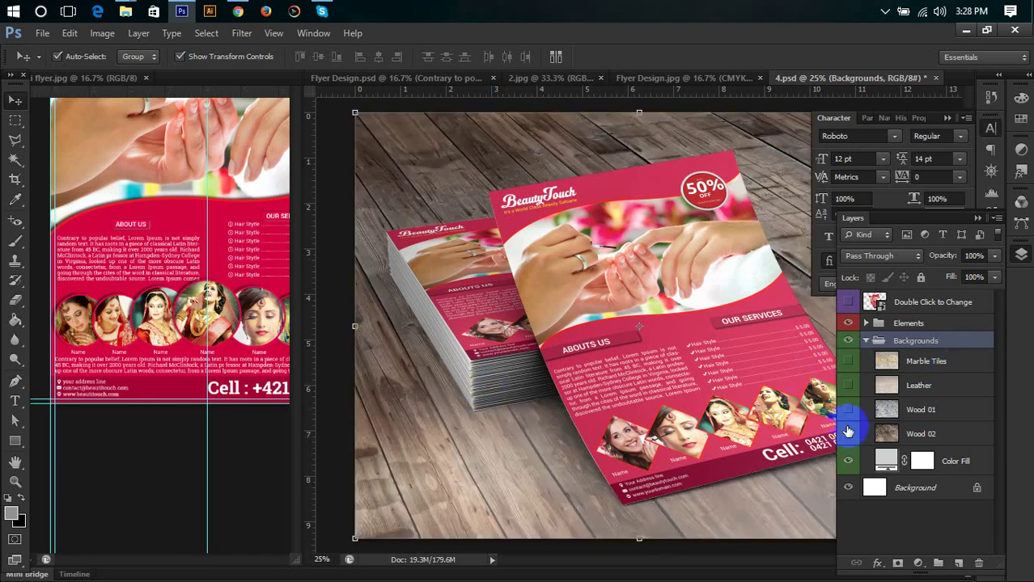
click(848, 410)
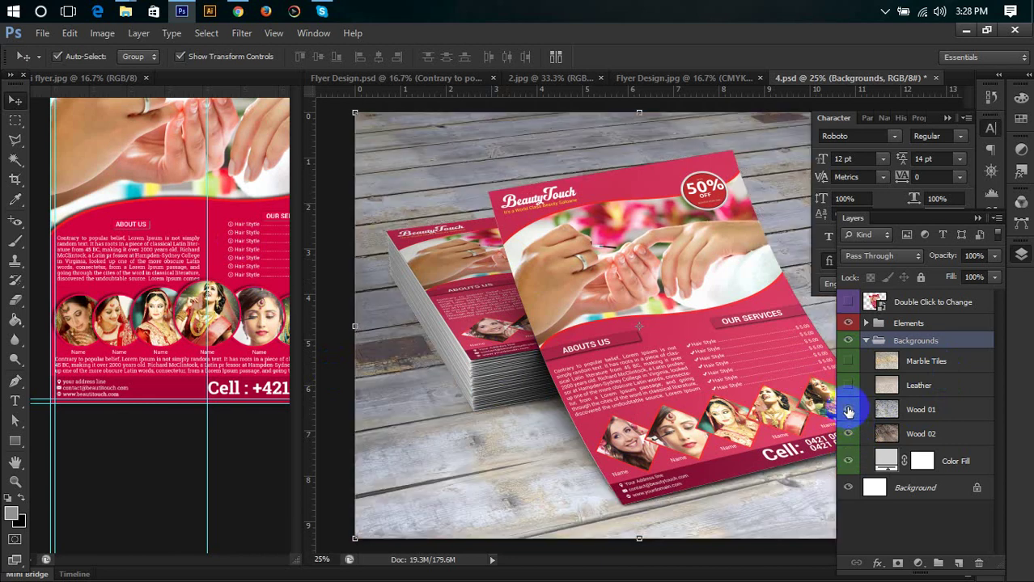
click(848, 460)
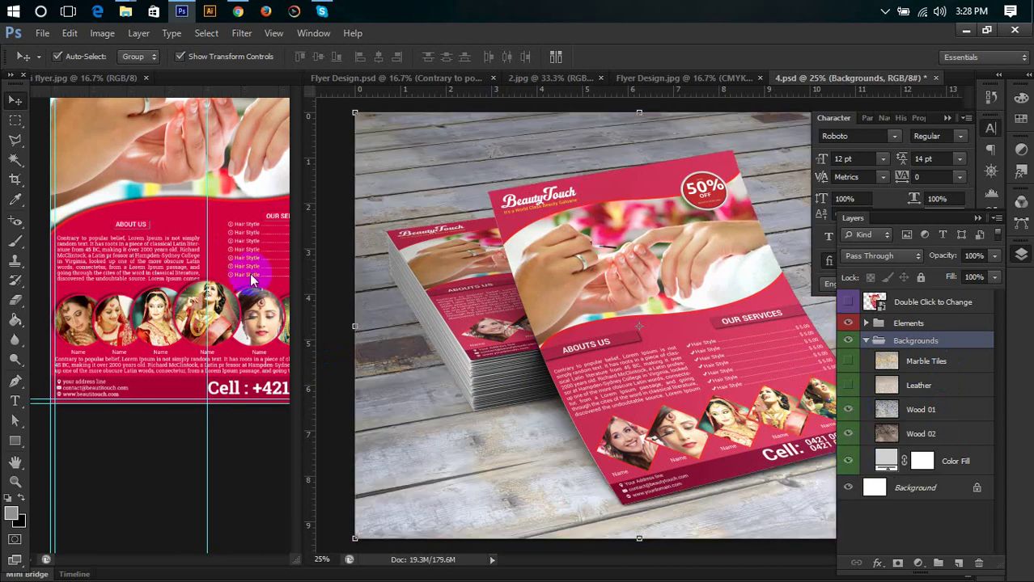
- Save the mockup to the Desktop as df.jpg in JPEG format, then minimize Photoshop and Explorer
key(ctrl+shift+s)
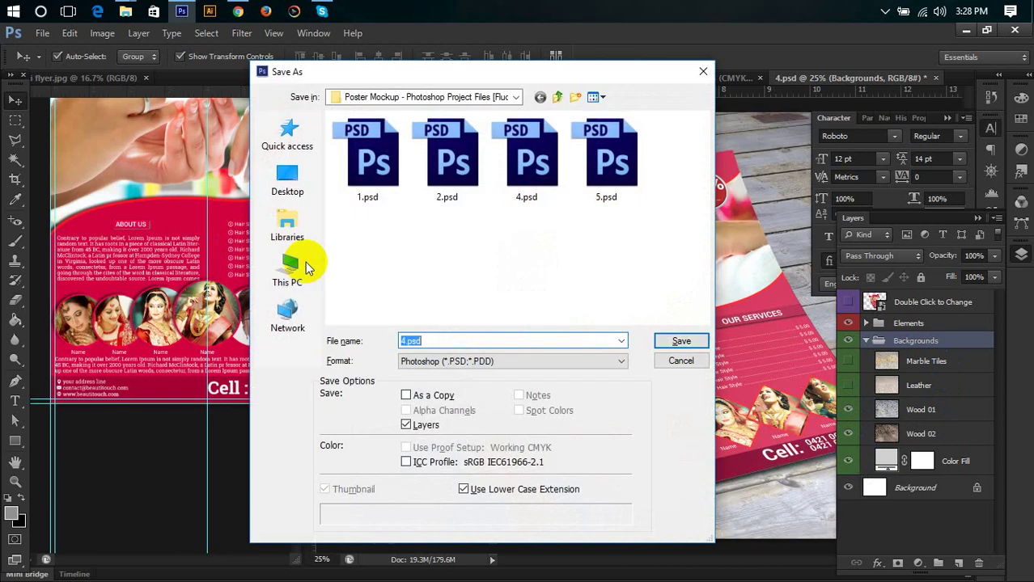
click(287, 179)
text(df)
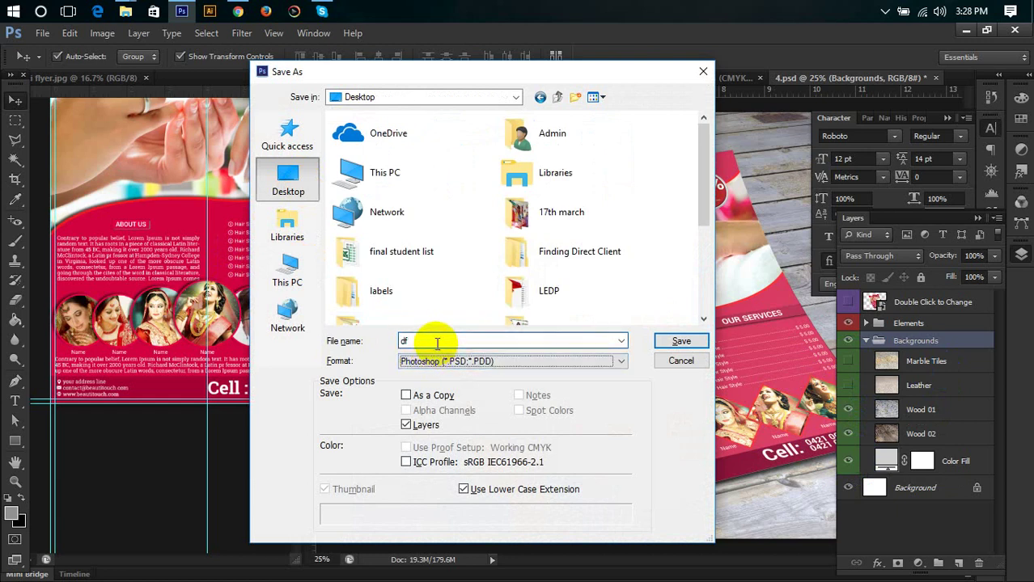
click(620, 362)
click(518, 452)
click(671, 342)
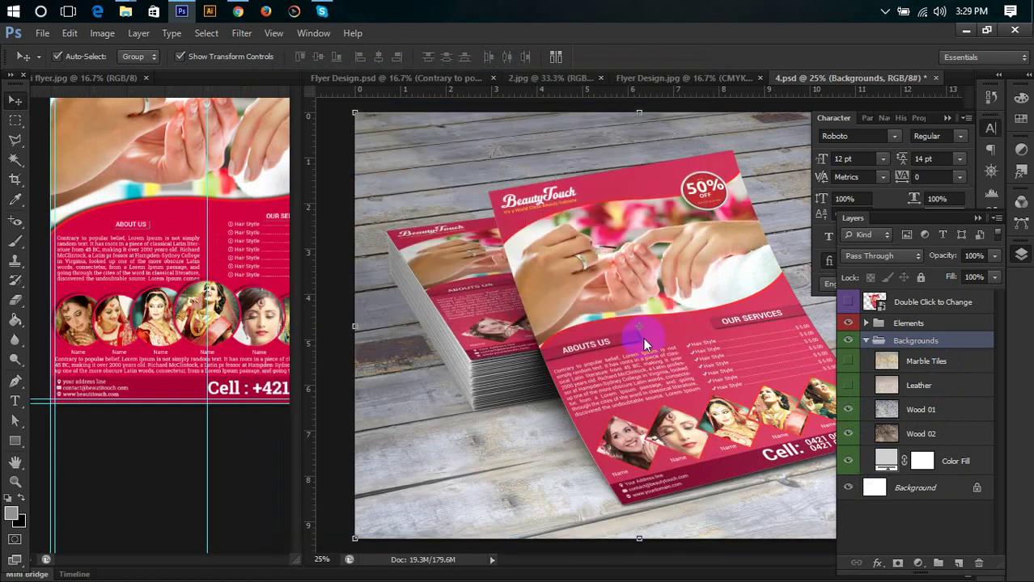
click(607, 139)
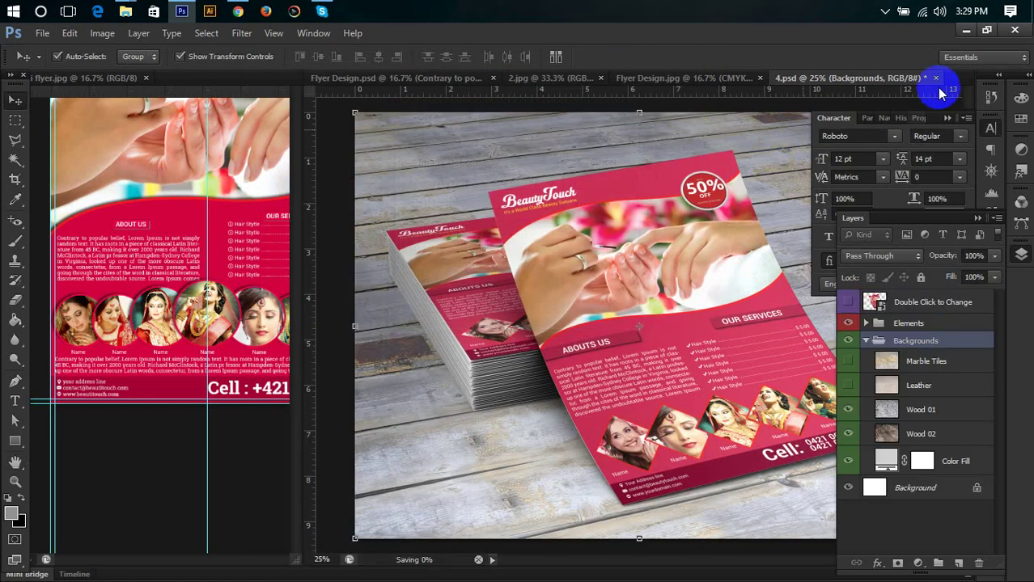
click(964, 32)
click(943, 32)
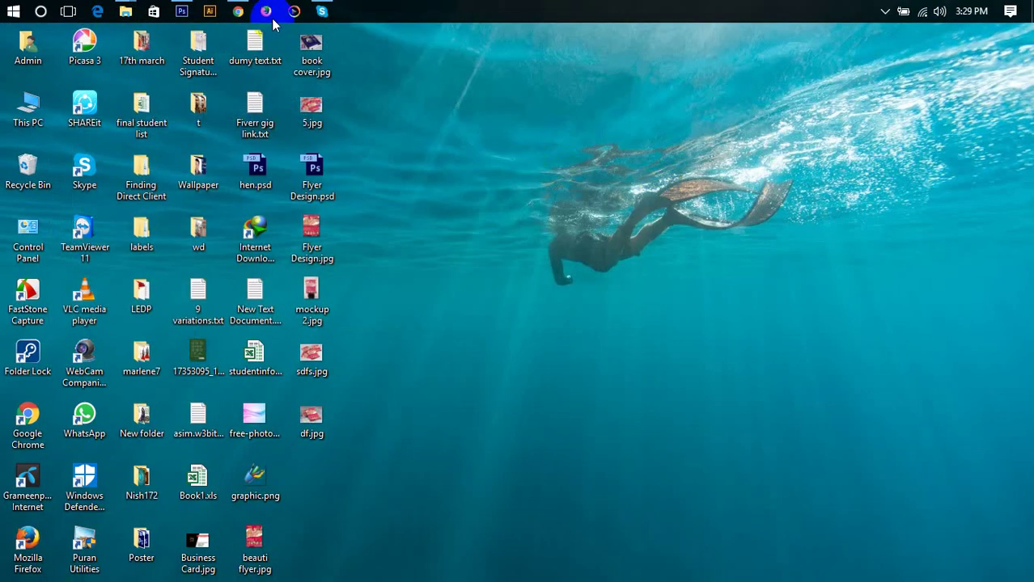